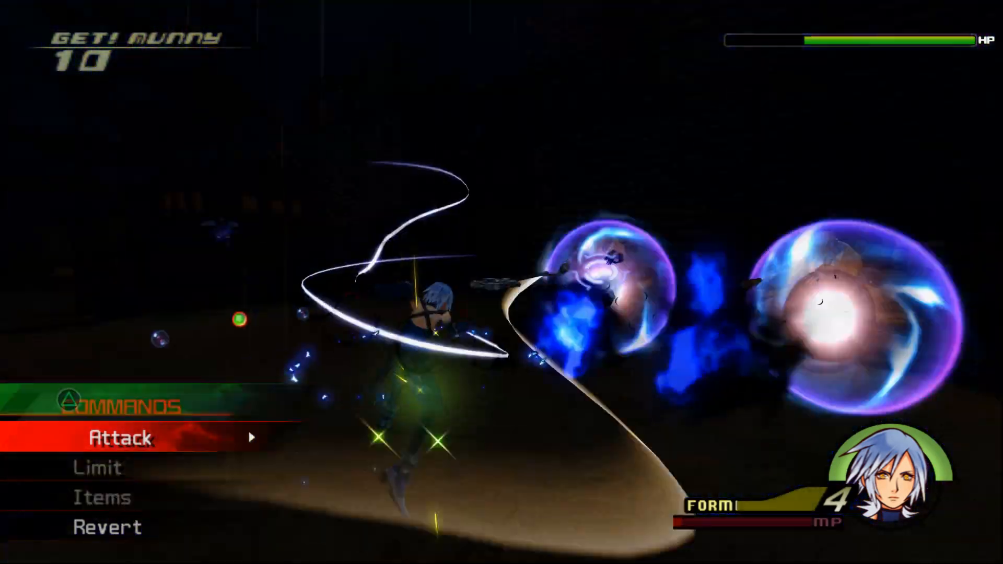
pyautogui.press('Return')
pyautogui.press('Down')
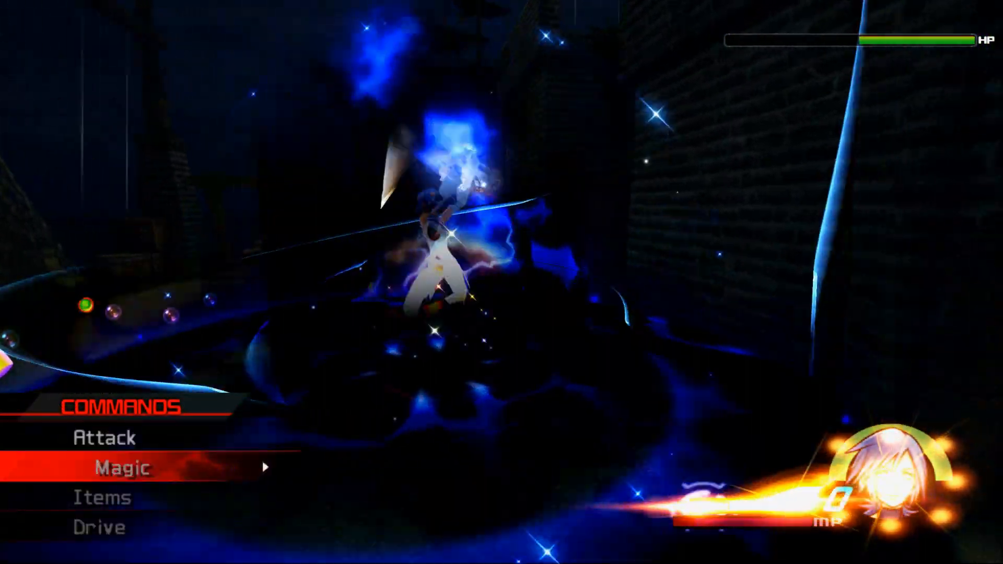
pyautogui.press('Down')
pyautogui.press('Return')
pyautogui.press('Return')
pyautogui.press('Return')
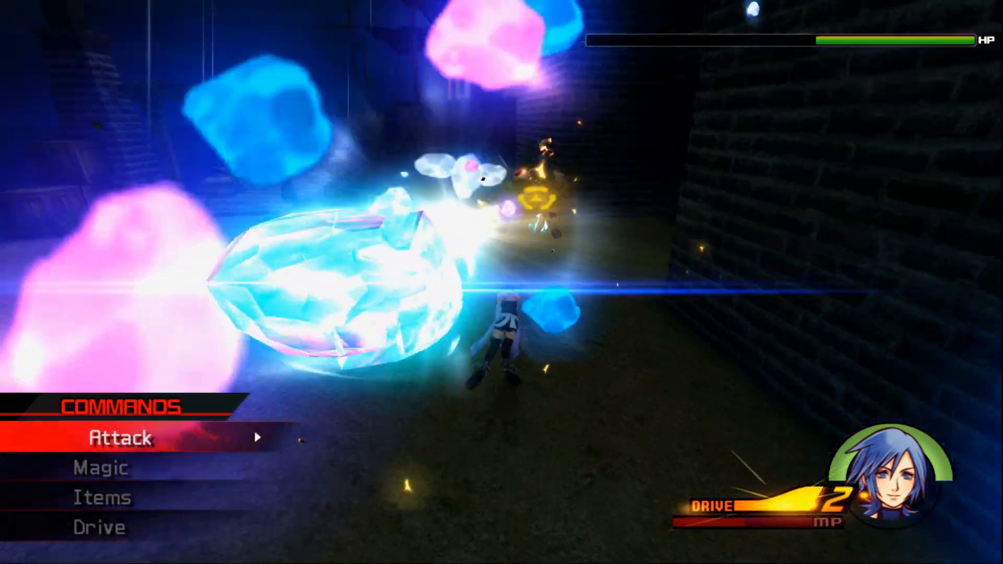
pyautogui.press('Up')
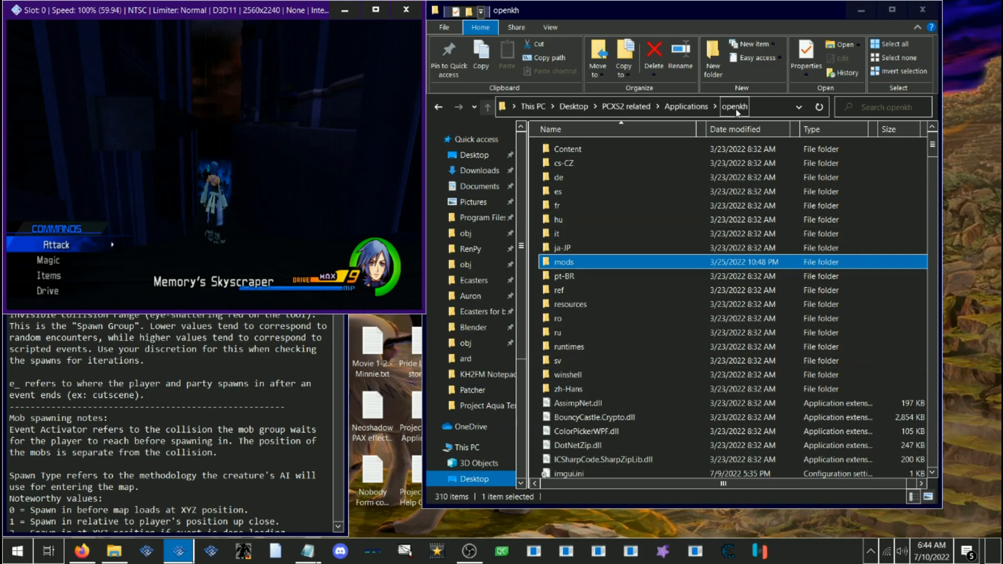
# Step: Locate OpenKh.Tools.Kh2MapStudio.exe in the openkh folder and launch it
pyautogui.scroll(-5, 842, 273)
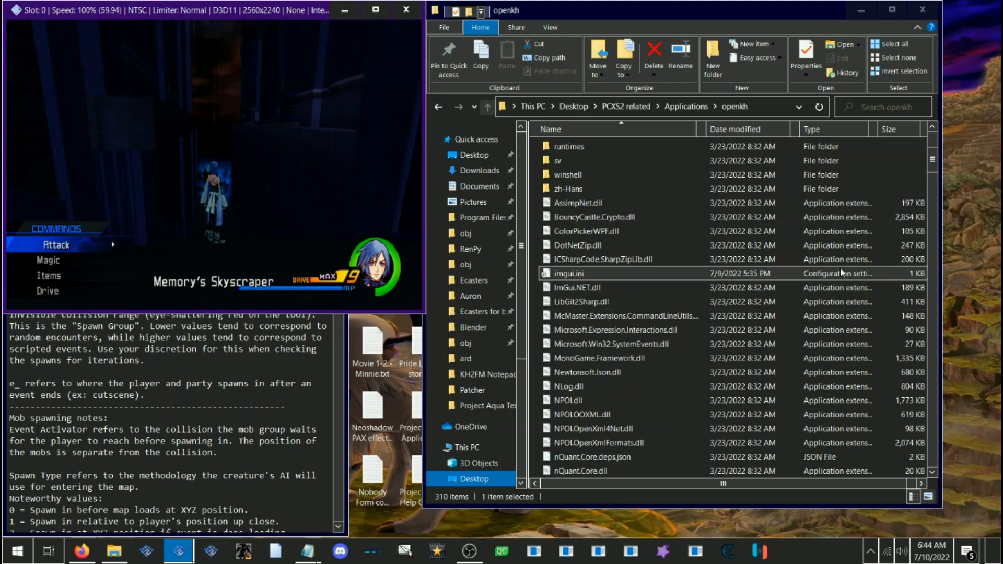
pyautogui.scroll(-7, 856, 251)
pyautogui.moveTo(932, 188); pyautogui.dragTo(930, 388)
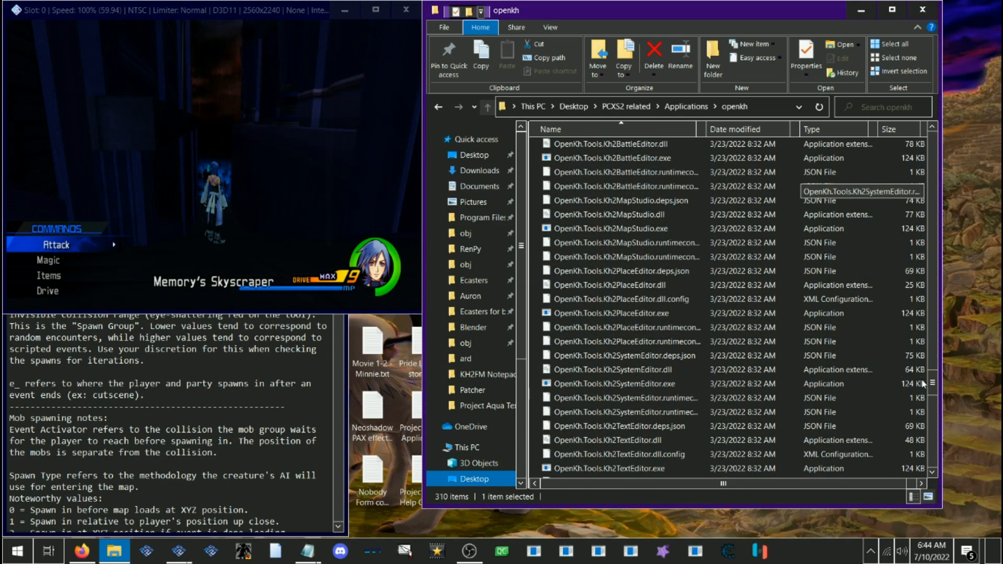
pyautogui.click(608, 261)
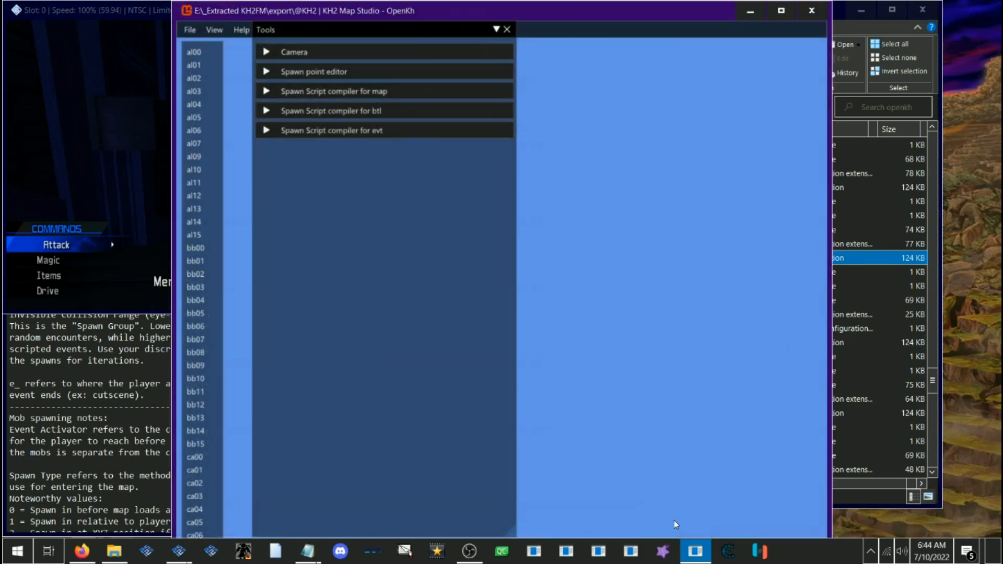
pyautogui.rightClick(695, 551)
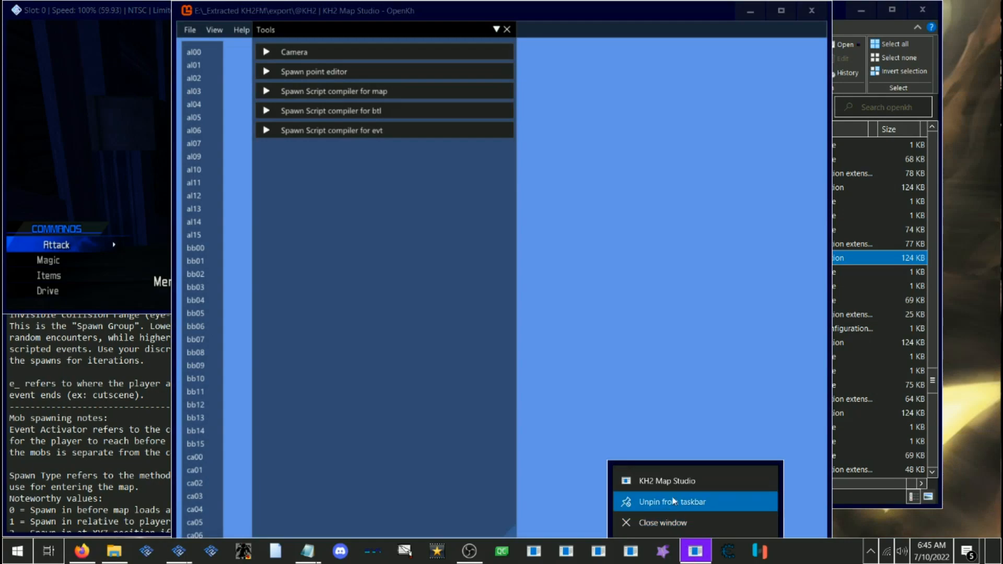
pyautogui.click(451, 241)
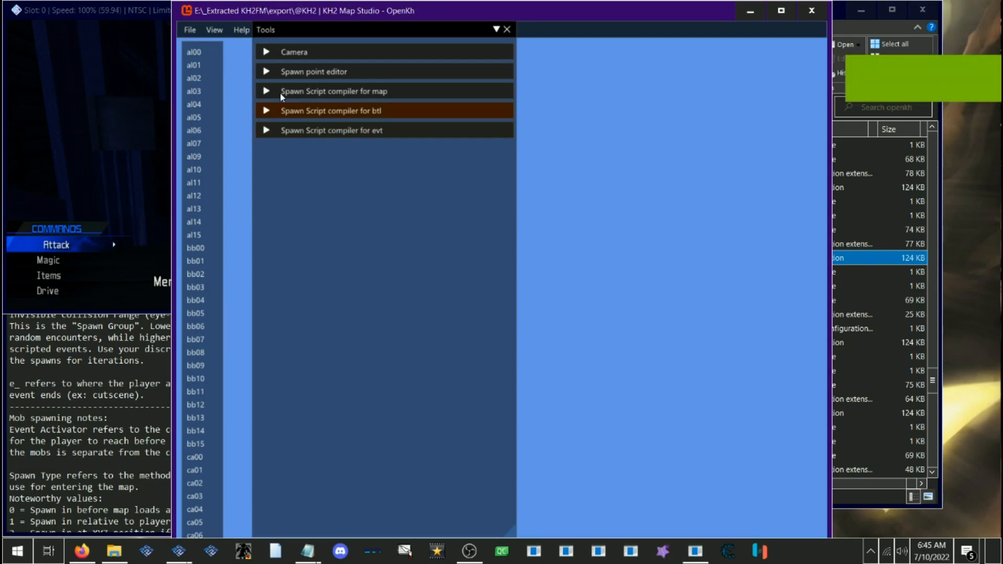
pyautogui.moveTo(296, 35)
pyautogui.mouseDown()
pyautogui.moveTo(308, 35)
pyautogui.moveTo(300, 35)
pyautogui.mouseUp()
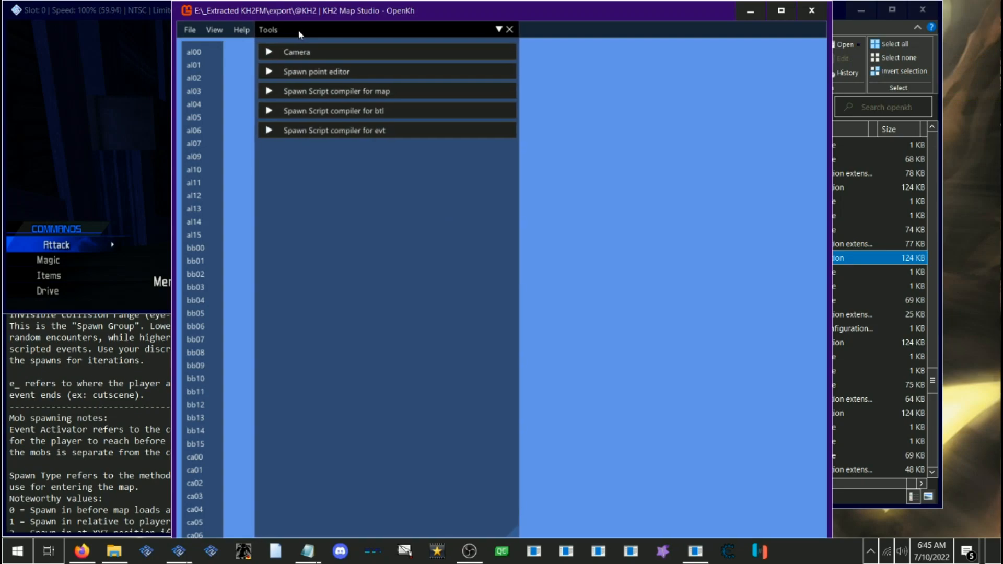
# Step: Review the Movement speed and Movement speed (shift) settings in KH2 Map Studio's preferences without changing them
pyautogui.click(190, 30)
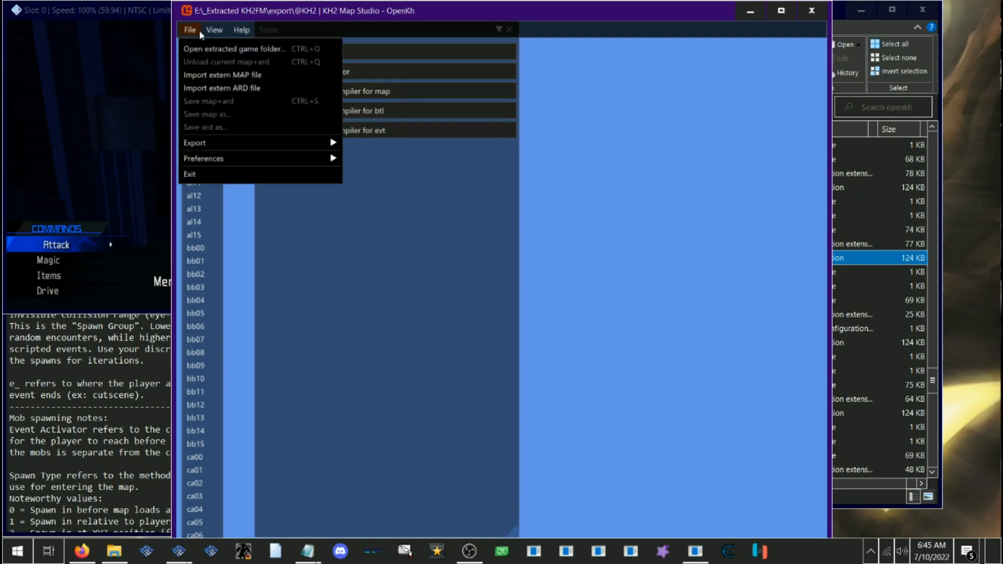
pyautogui.moveTo(286, 158)
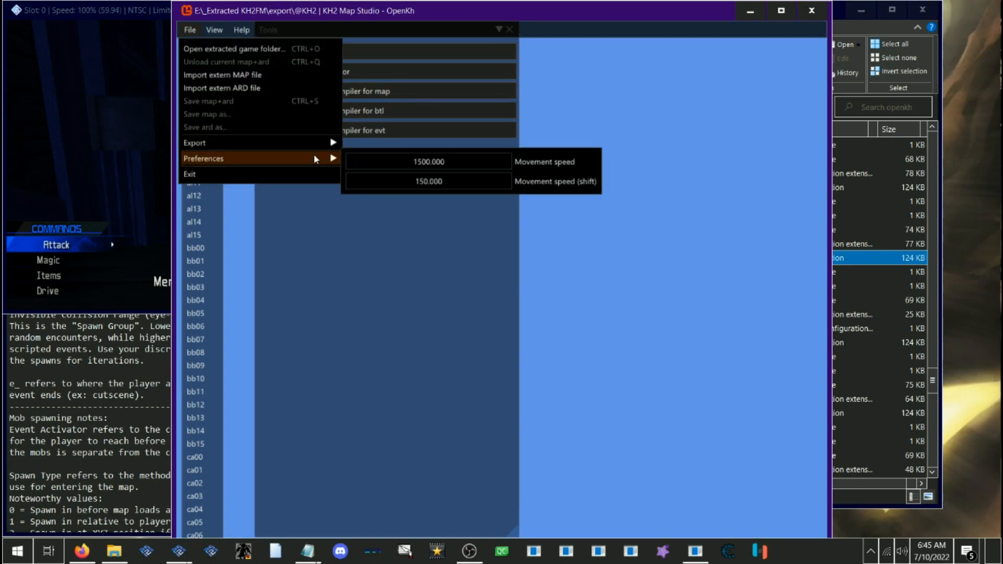
pyautogui.doubleClick(445, 163)
pyautogui.click(411, 167)
pyautogui.click(415, 178)
pyautogui.doubleClick(433, 164)
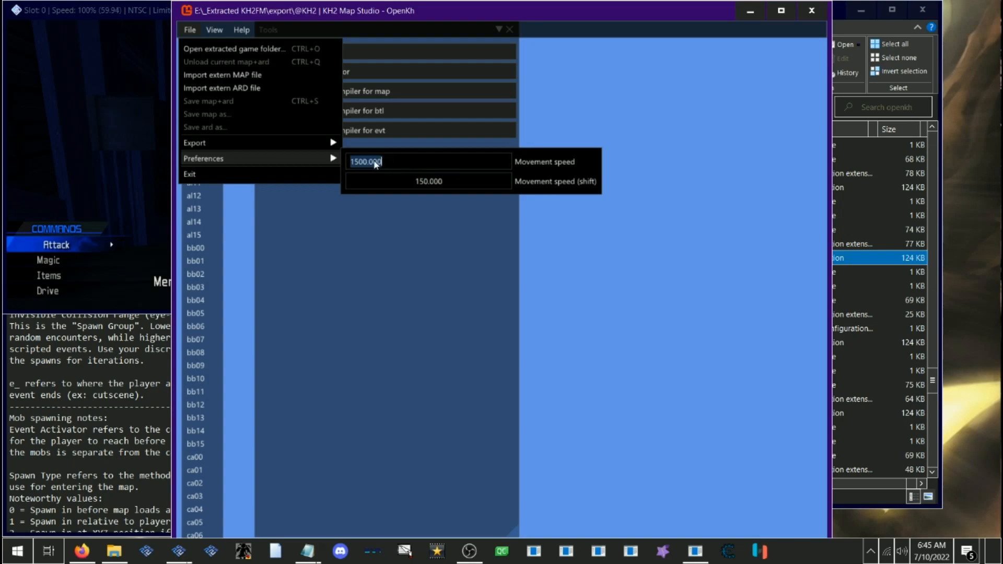
pyautogui.click(372, 176)
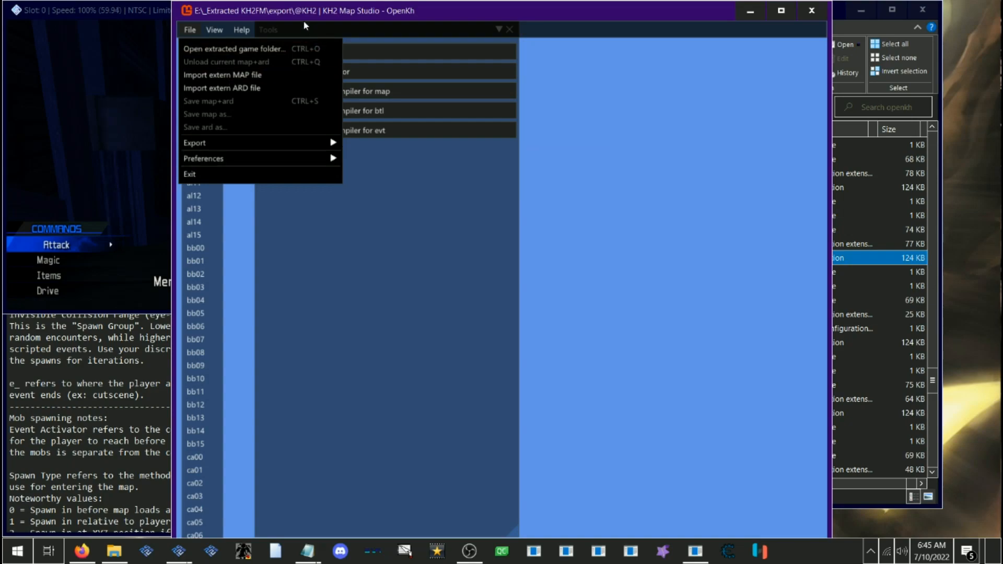
pyautogui.click(468, 271)
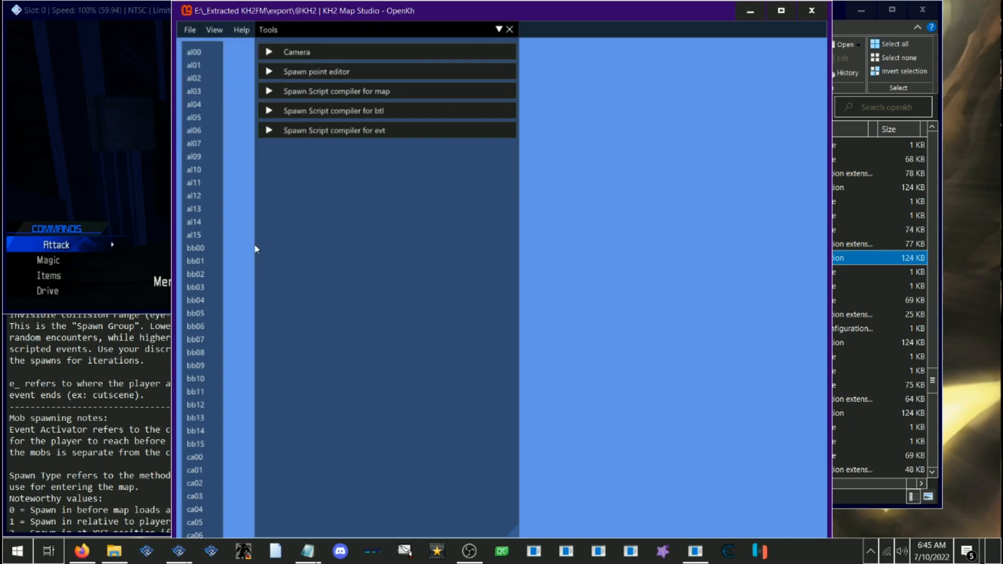
# Step: Open the pinned KH2FM+BossWarpelaborate.txt room list in Notepad
pyautogui.click(163, 270)
pyautogui.click(356, 364)
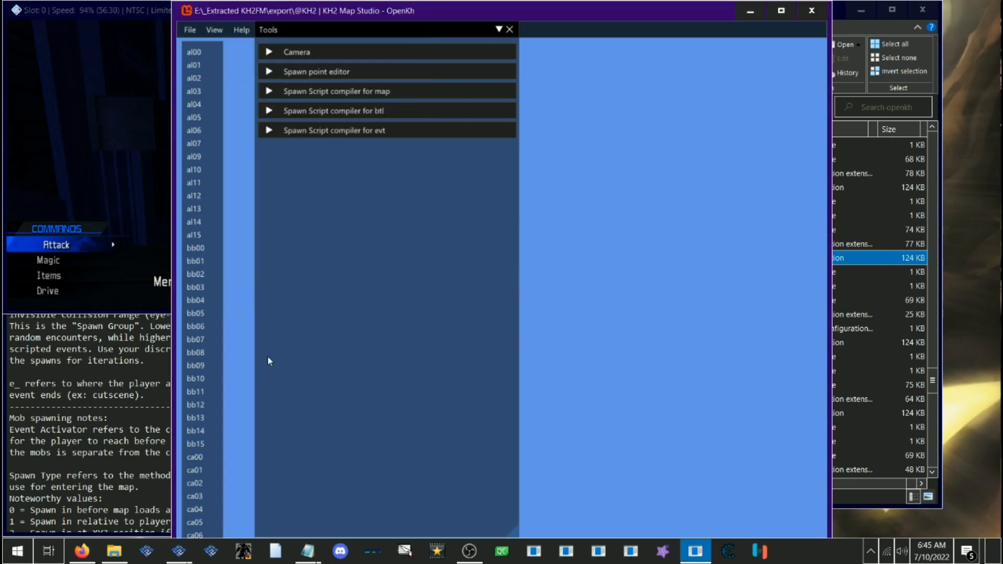
pyautogui.scroll(-1, 217, 331)
pyautogui.click(305, 549)
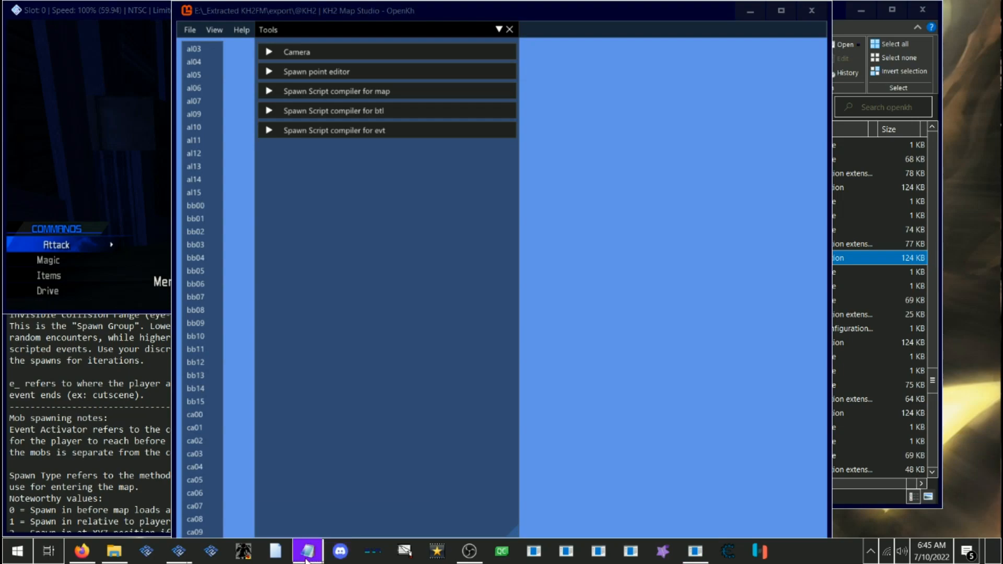
pyautogui.rightClick(306, 558)
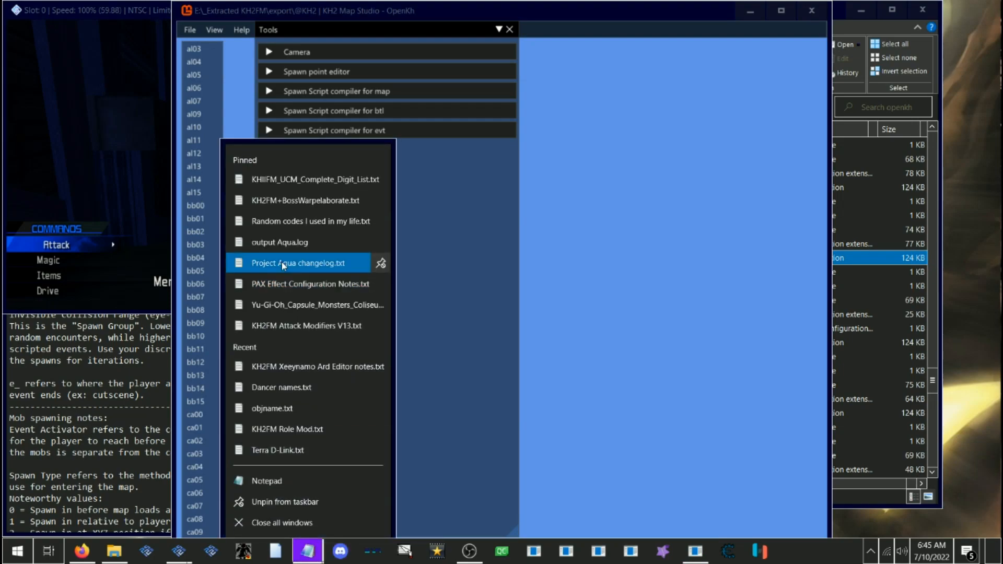
pyautogui.click(285, 200)
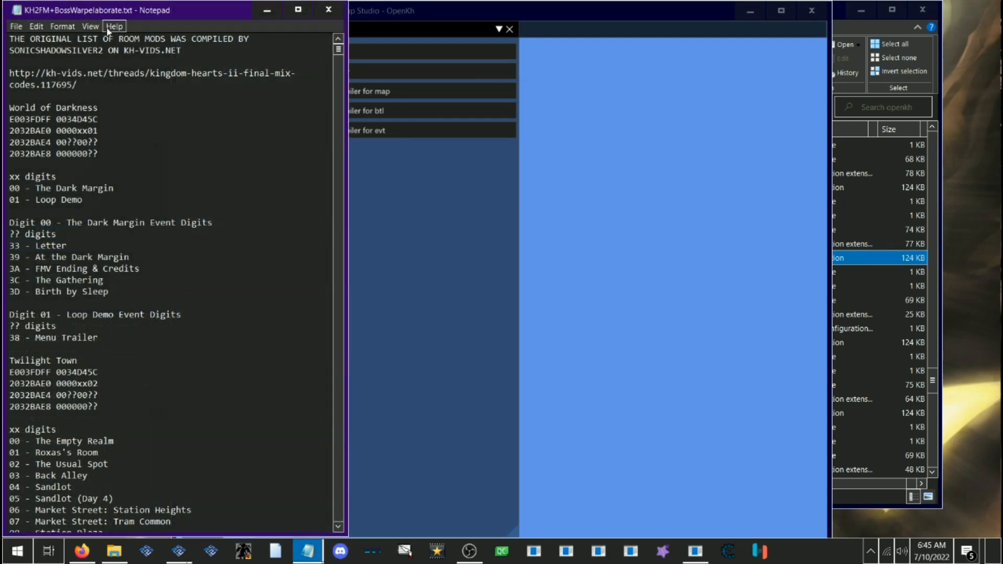
# Step: Search the room list for "the world that never was"
pyautogui.scroll(-4, 127, 249)
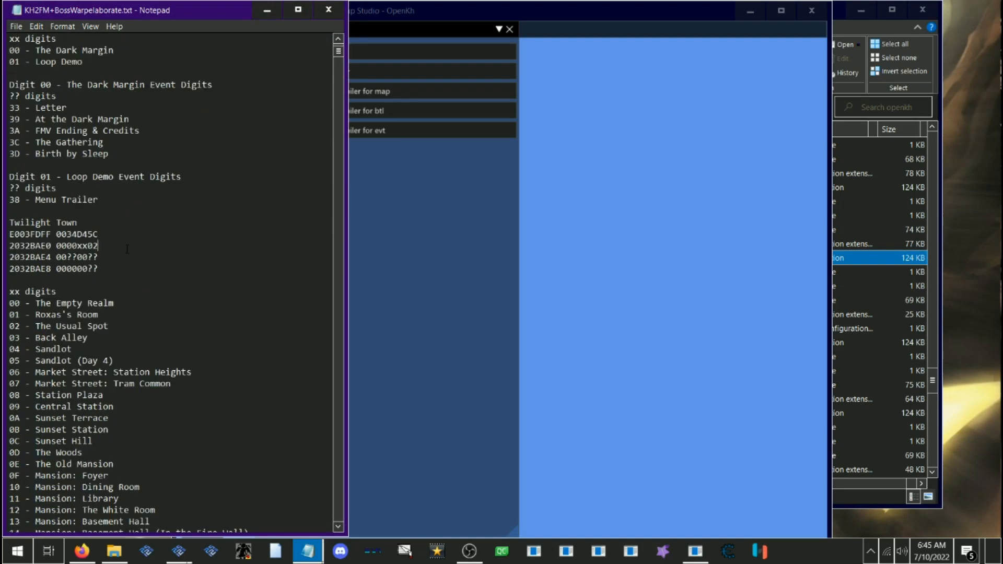
pyautogui.hotkey('ctrl', 'f')
pyautogui.write('the wor')
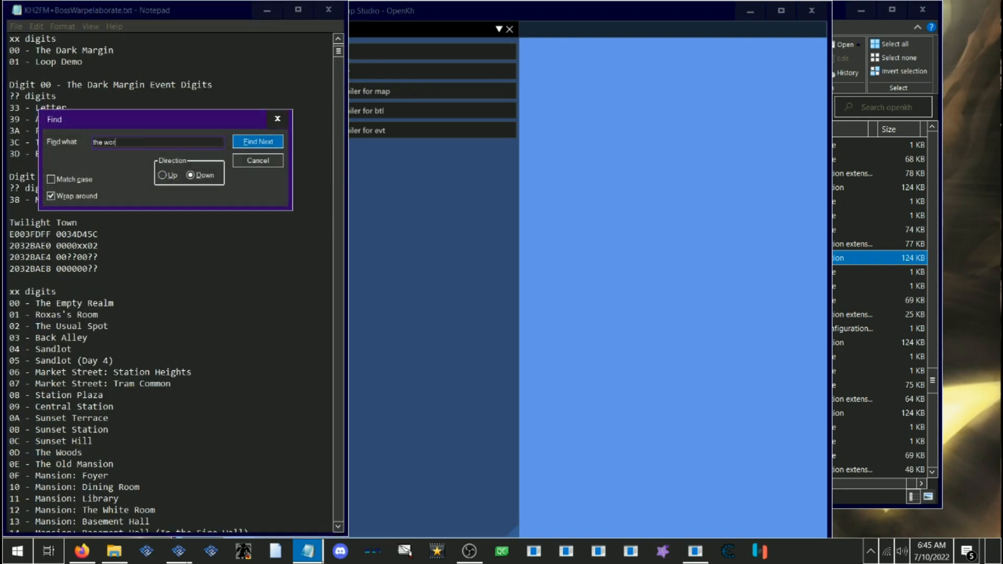
pyautogui.write('ld that never was')
pyautogui.press('Return')
pyautogui.scroll(-5, 103, 430)
pyautogui.click(104, 429)
pyautogui.scroll(-3, 156, 355)
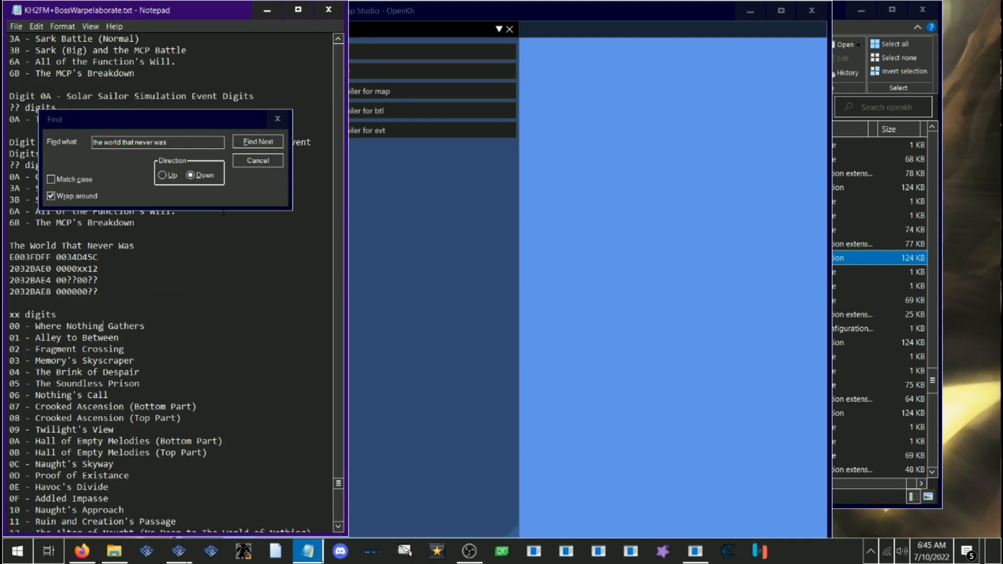
# Step: Close the search, look up the Memory's Skyscraper entry, and compare it with the room running in the emulator
pyautogui.click(258, 160)
pyautogui.click(164, 363)
pyautogui.moveTo(164, 360); pyautogui.dragTo(35, 361)
pyautogui.click(157, 337)
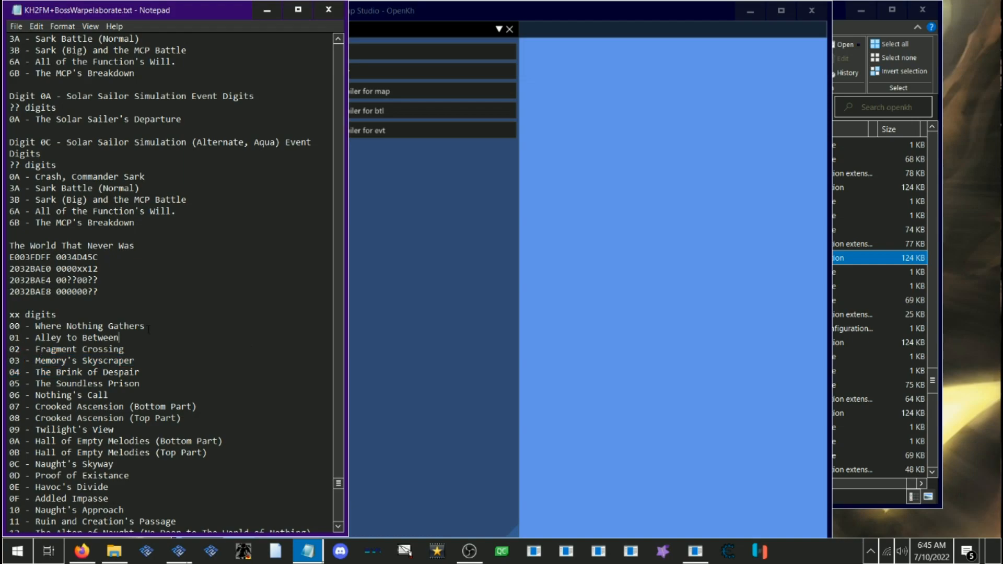
pyautogui.moveTo(179, 551)
pyautogui.click(230, 507)
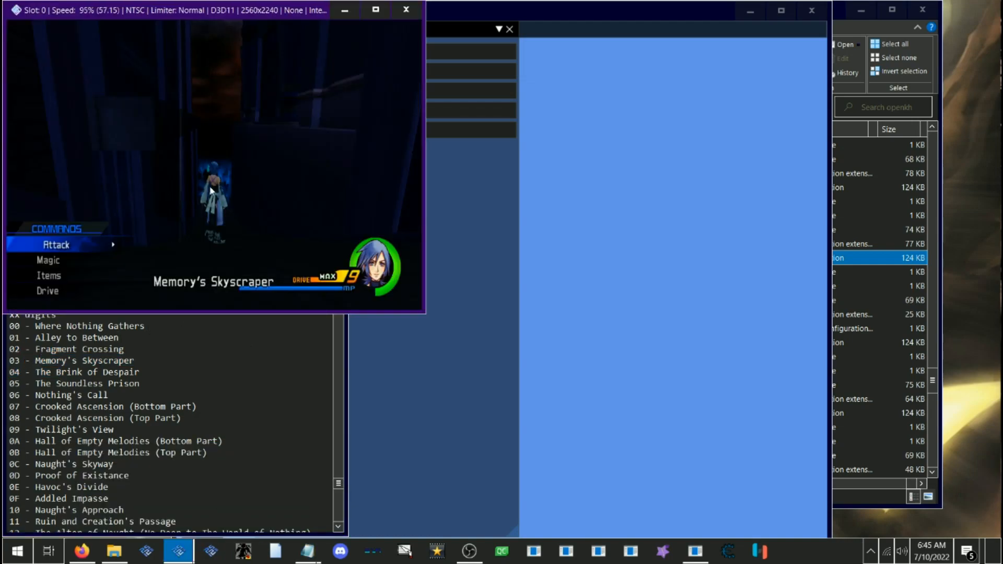
# Step: Load the map eh03 from the map list in KH2 Map Studio
pyautogui.click(476, 249)
pyautogui.scroll(-15, 211, 337)
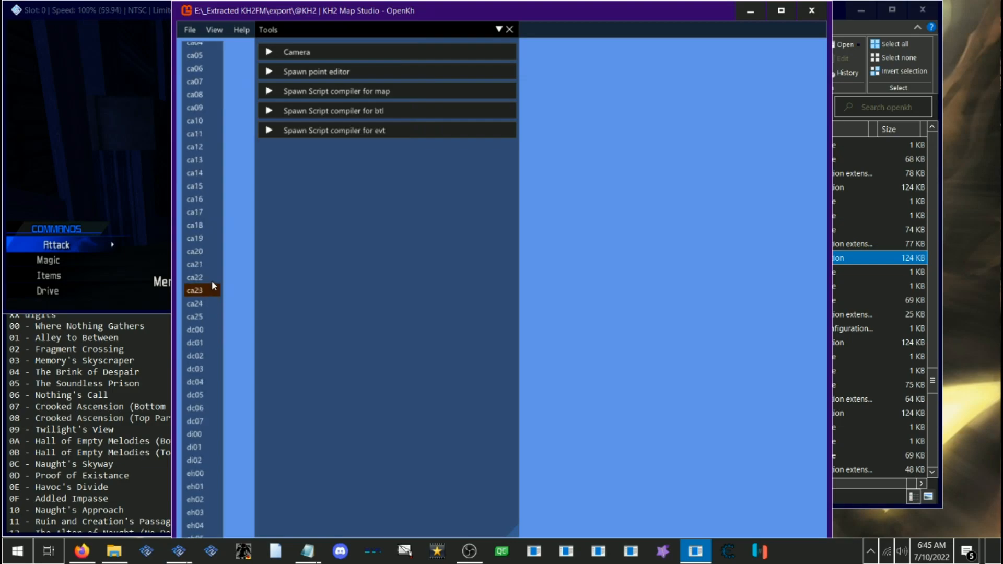
pyautogui.scroll(3, 211, 284)
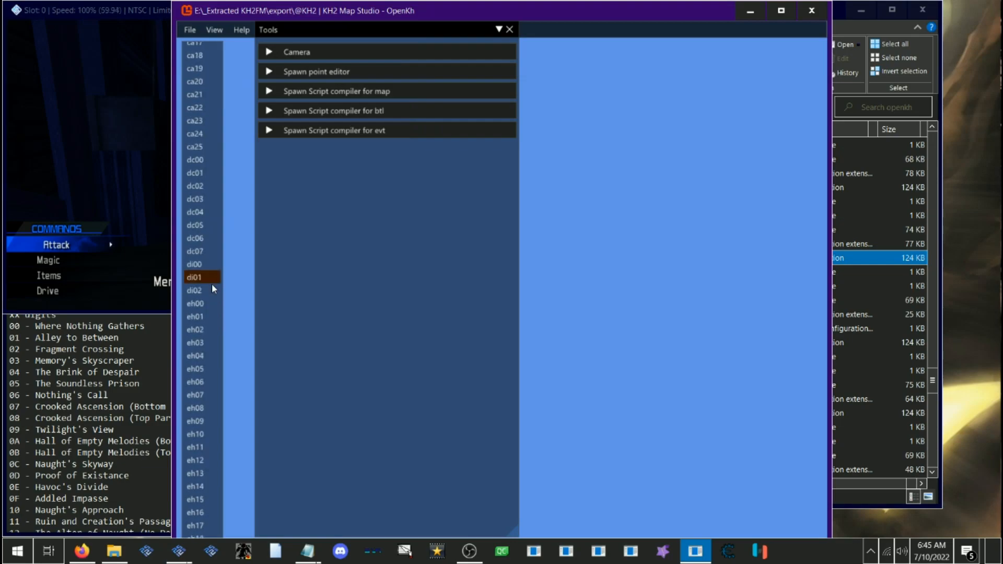
pyautogui.click(192, 343)
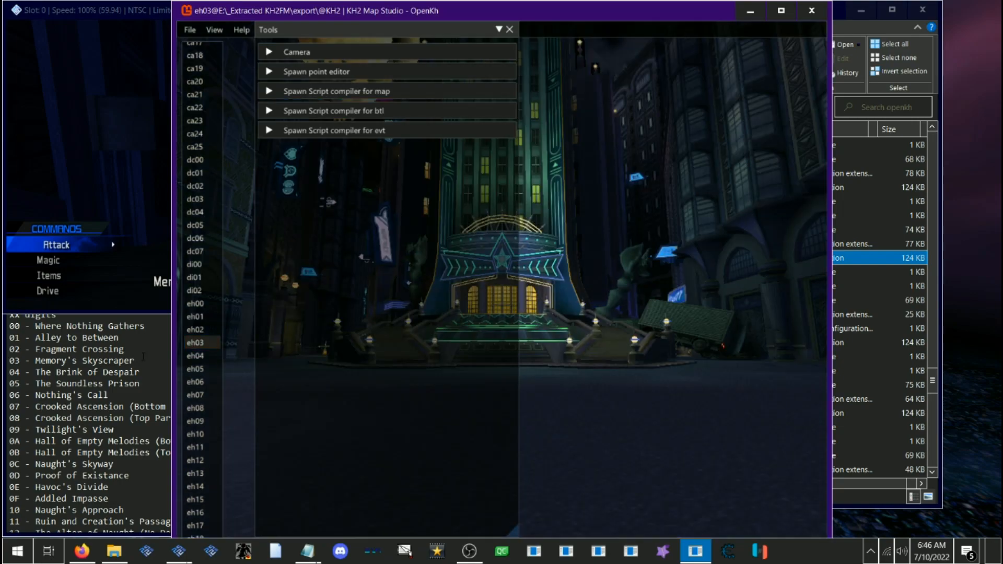
# Step: Examine the world digits in The World That Never Was code and the room digits listed below it in Notepad
pyautogui.click(143, 358)
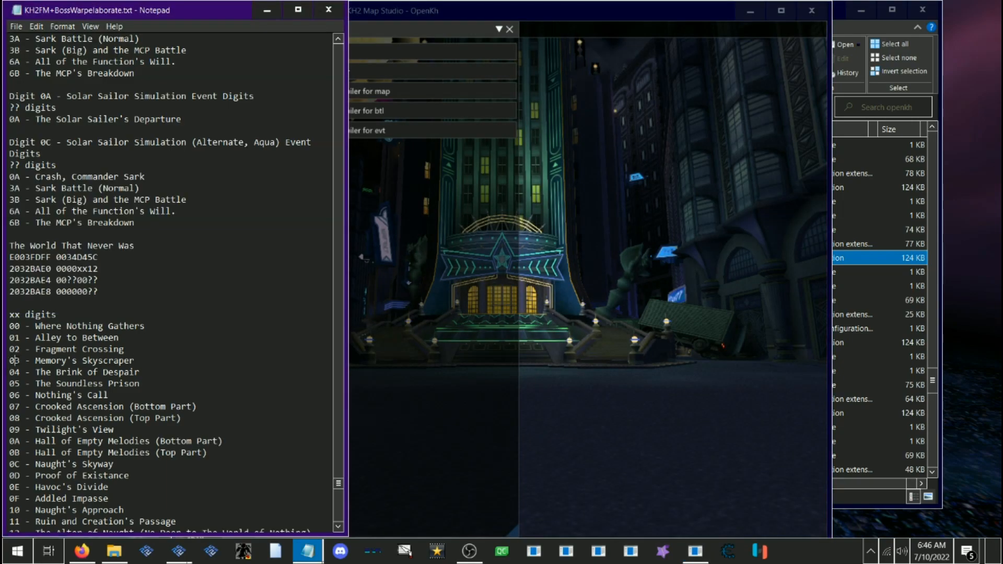
pyautogui.moveTo(92, 269); pyautogui.dragTo(83, 269)
pyautogui.click(82, 269)
pyautogui.click(148, 374)
pyautogui.scroll(-1, 120, 398)
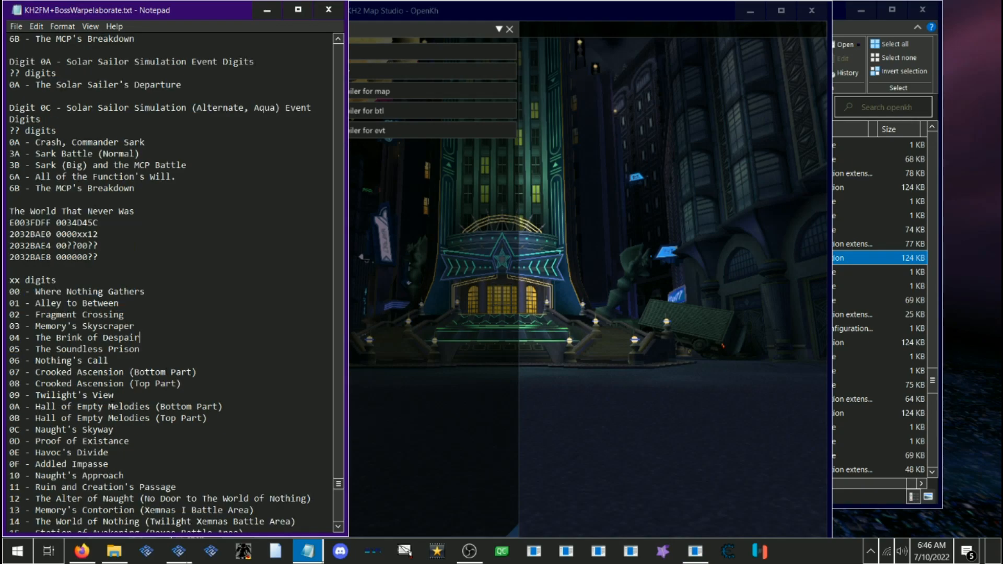
pyautogui.click(19, 429)
pyautogui.click(10, 465)
# Step: Open Calculator and enter decimal 16 in Programmer mode to read its hexadecimal equivalent
pyautogui.click(455, 390)
pyautogui.click(9, 559)
pyautogui.write('calc')
pyautogui.click(195, 220)
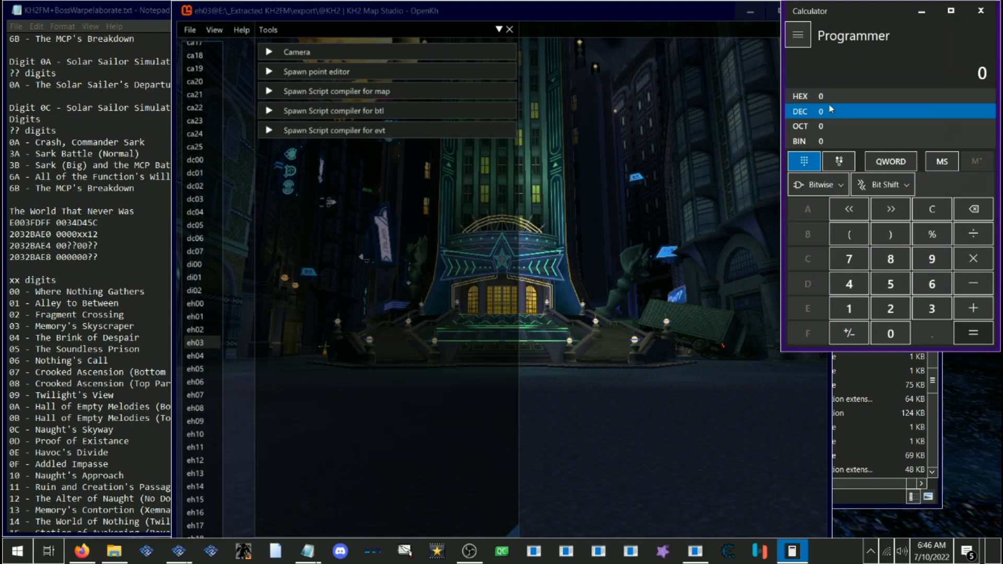
pyautogui.scroll(-3, 204, 397)
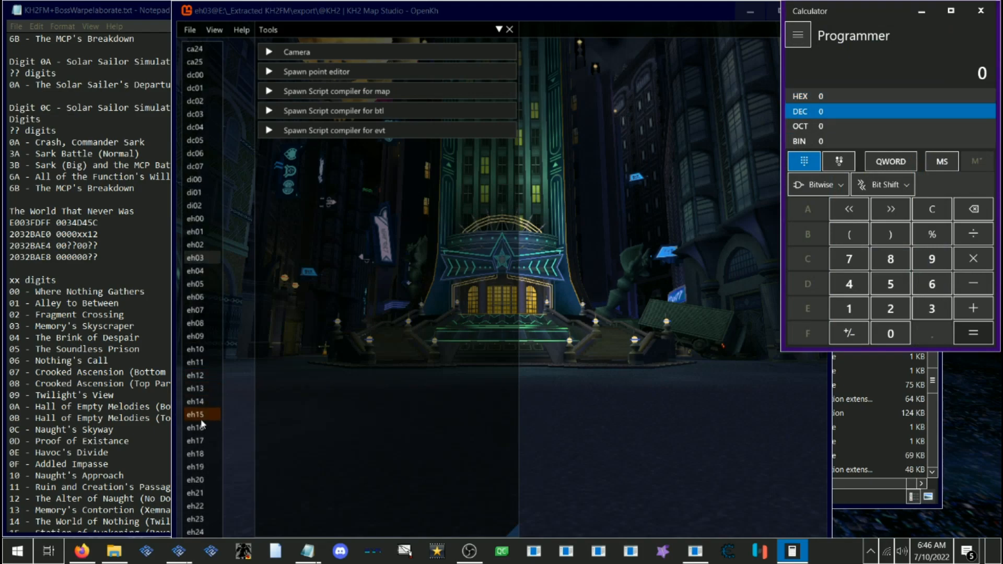
pyautogui.click(849, 308)
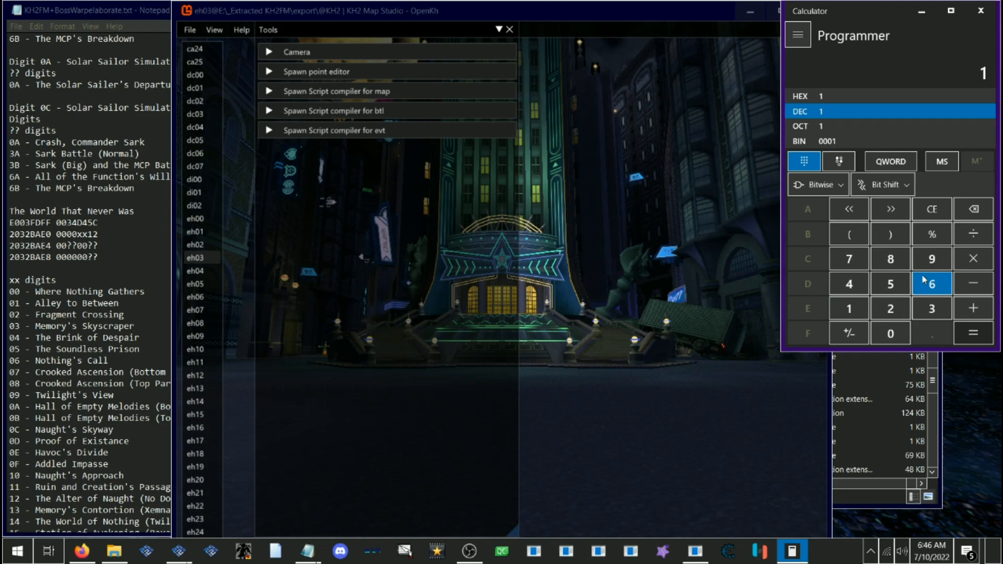
pyautogui.click(931, 284)
pyautogui.click(824, 98)
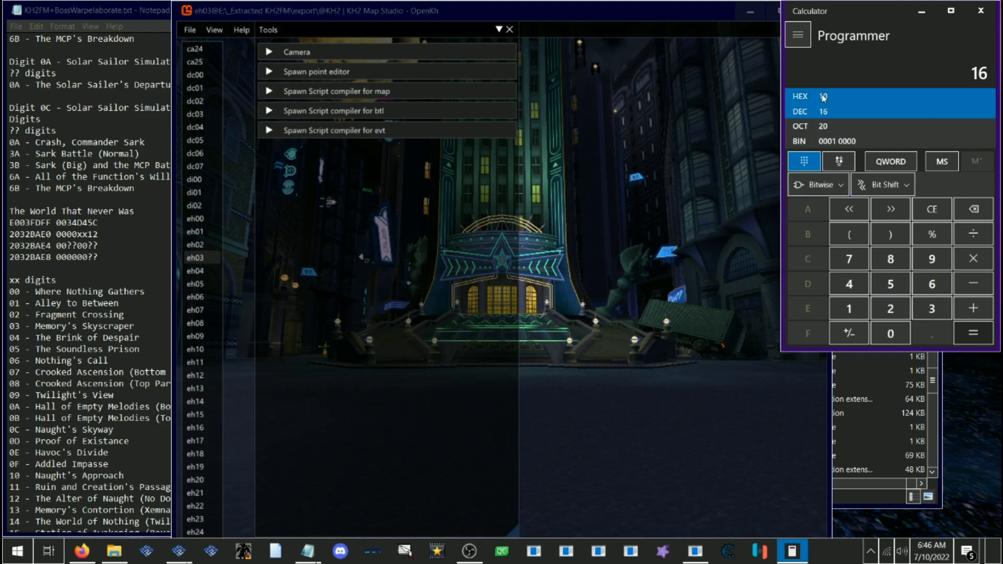
# Step: Look up the Naught's Approach entry with room digit 10 in the room list, and clear the calculator entry
pyautogui.scroll(-2, 68, 365)
pyautogui.click(67, 395)
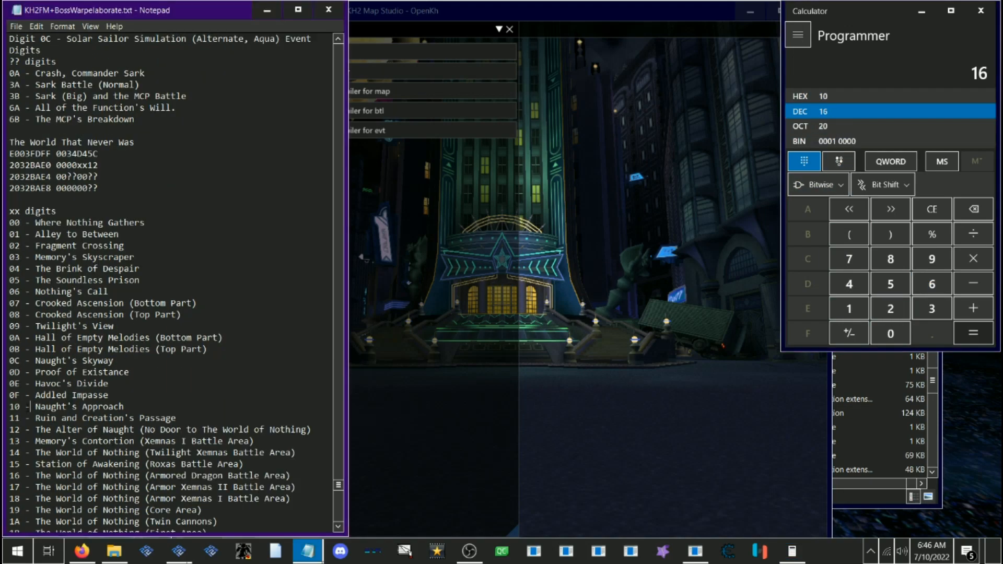
pyautogui.moveTo(40, 406)
pyautogui.mouseDown()
pyautogui.moveTo(119, 407)
pyautogui.moveTo(35, 406)
pyautogui.mouseUp()
pyautogui.click(119, 406)
pyautogui.click(102, 407)
pyautogui.click(475, 279)
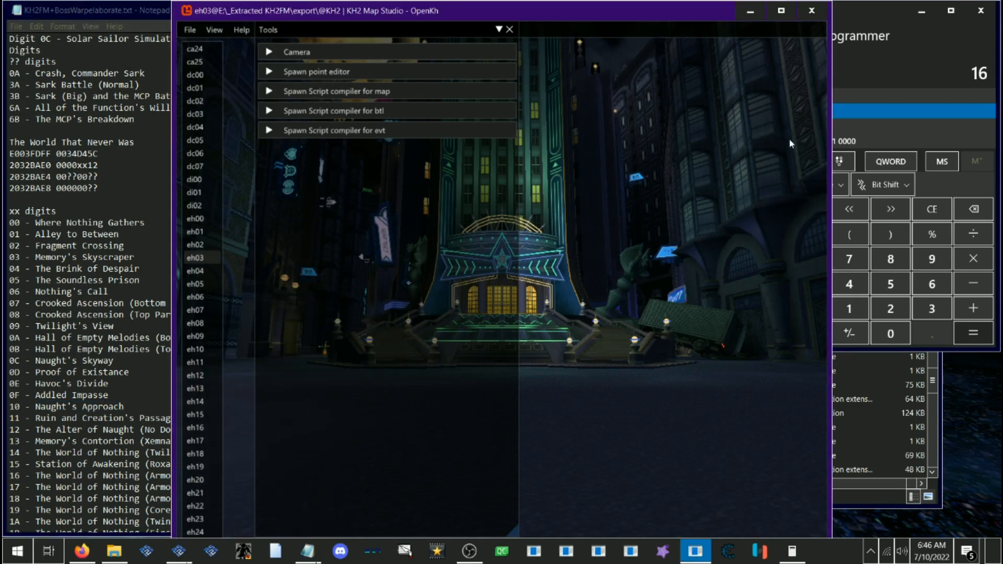
pyautogui.click(932, 209)
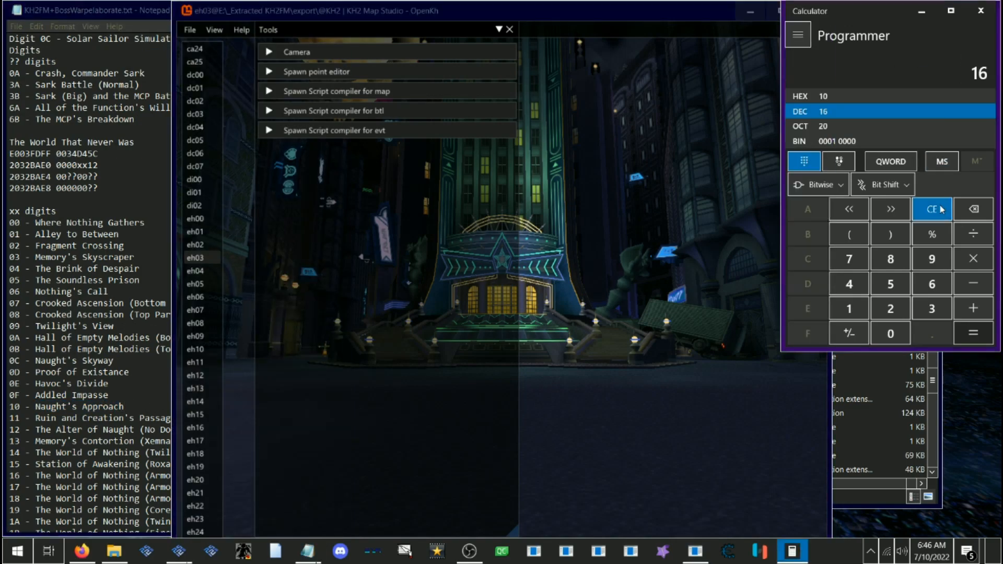
# Step: Return to KH2 Map Studio and review which tools are enabled for viewing the eh03 map
pyautogui.click(354, 287)
pyautogui.moveTo(567, 170); pyautogui.dragTo(585, 226)
pyautogui.press('w')
pyautogui.press('s')
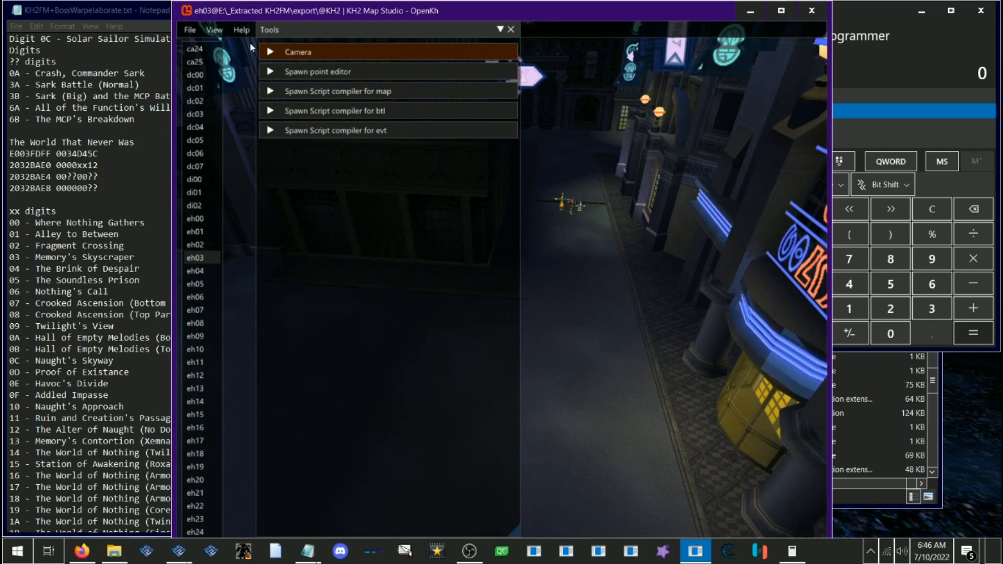
pyautogui.click(215, 32)
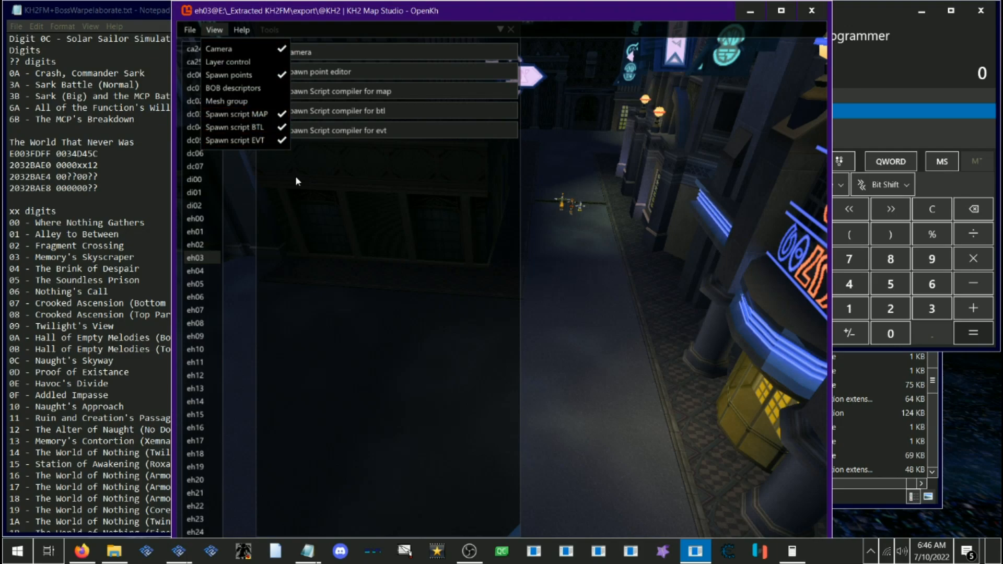
pyautogui.click(397, 239)
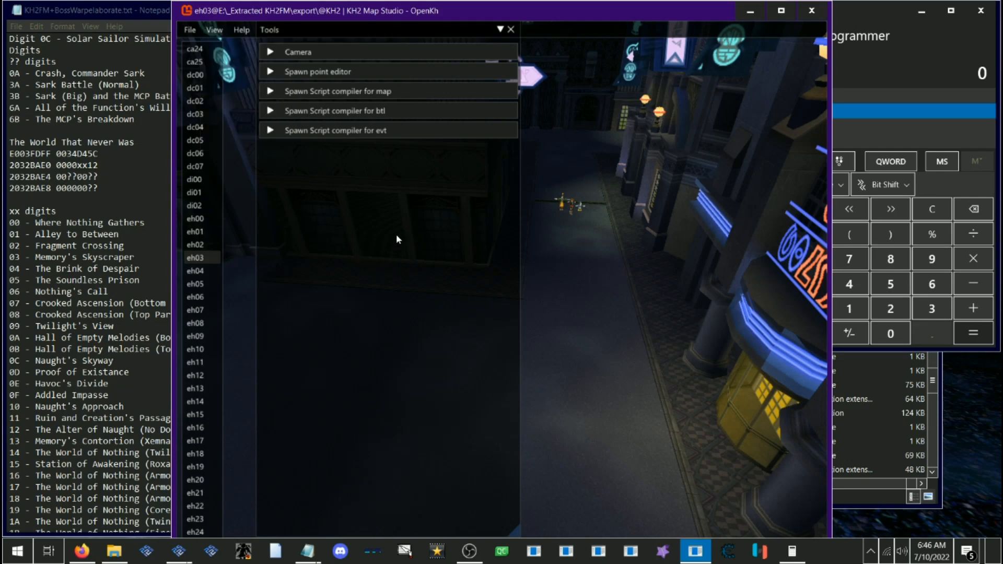
# Step: Expand the Camera section and fly the camera through the eh03 map to check how its position values respond
pyautogui.click(271, 52)
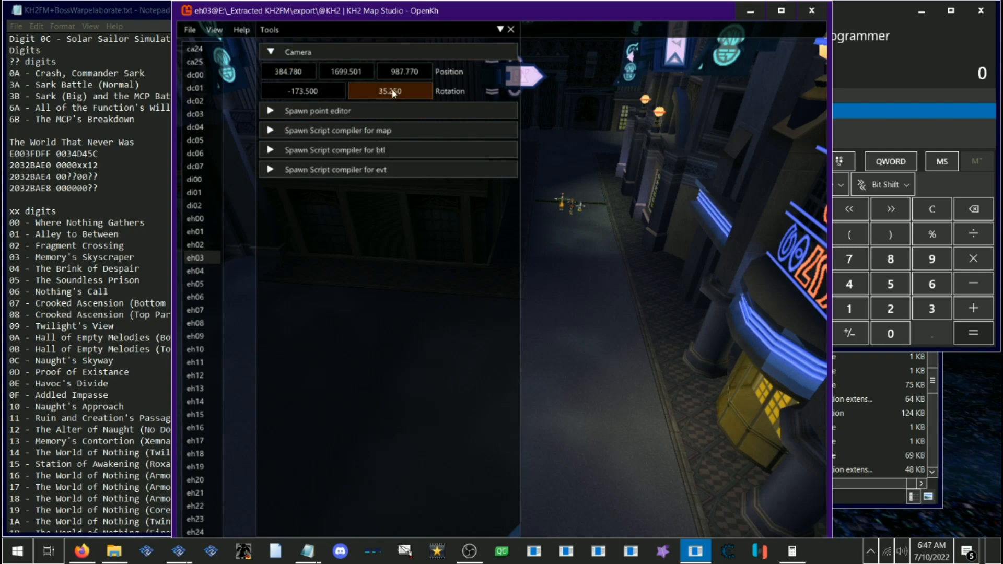
pyautogui.press('s')
pyautogui.press('a')
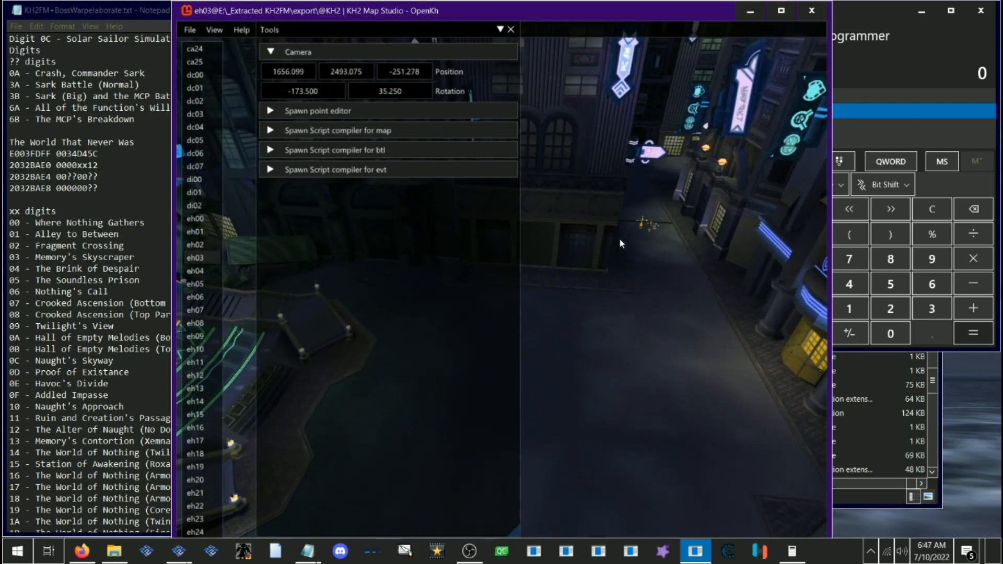
pyautogui.press('w')
pyautogui.press('d')
pyautogui.press('s')
pyautogui.press('a')
pyautogui.press('w')
pyautogui.press('d')
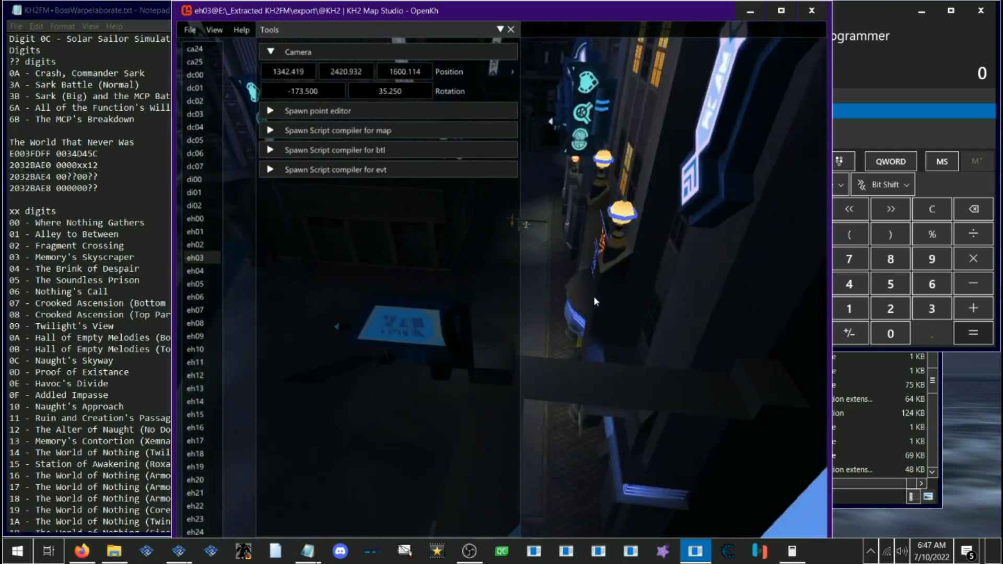
pyautogui.press('a')
pyautogui.press('w')
pyautogui.press('s')
pyautogui.press('a')
pyautogui.press('w')
pyautogui.press('s')
pyautogui.press('d')
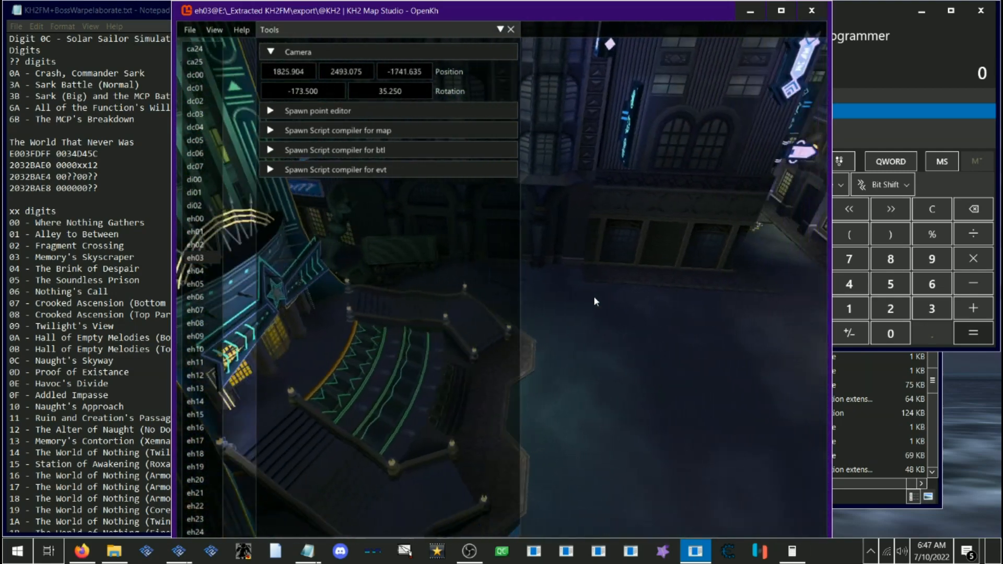
pyautogui.press('w')
# Step: Rotate the camera around the skyscraper plaza and examine the area from several angles
pyautogui.press('Left')
pyautogui.press('Right')
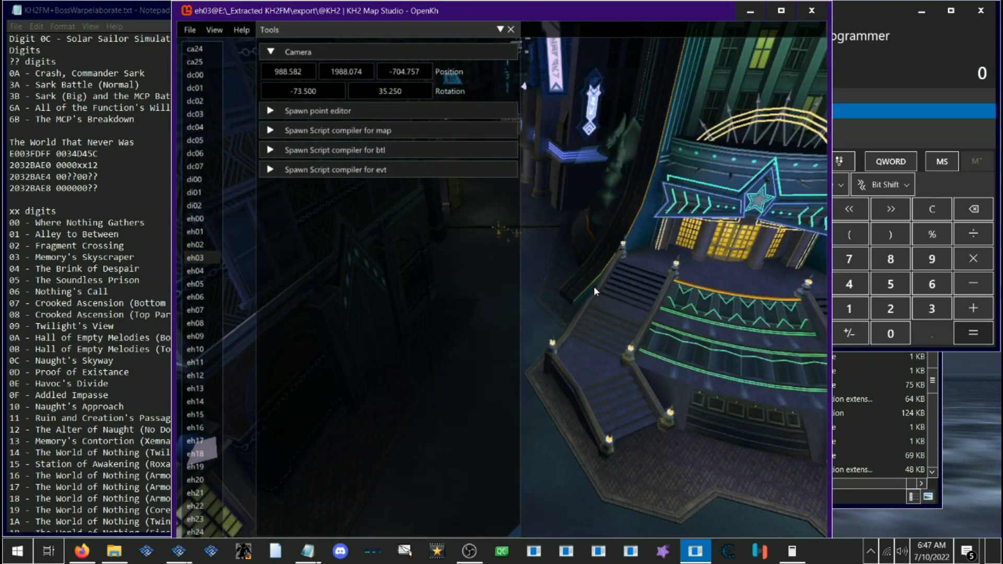
pyautogui.press('Right')
pyautogui.press('Right')
pyautogui.press('Left')
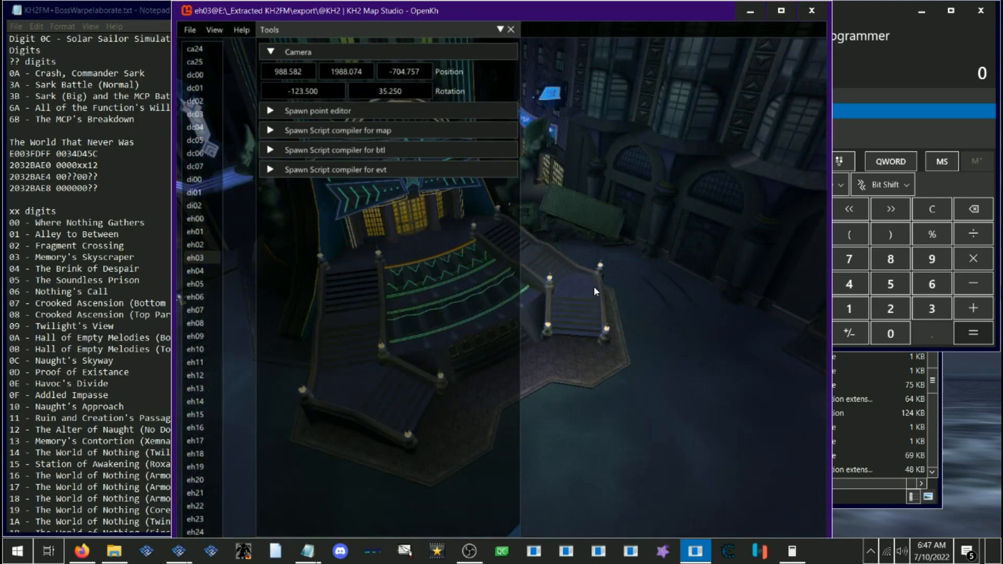
pyautogui.press('Left')
pyautogui.press('d')
pyautogui.press('s')
pyautogui.moveTo(608, 302); pyautogui.dragTo(176, 314)
pyautogui.press('w')
pyautogui.moveTo(595, 319); pyautogui.dragTo(512, 285)
pyautogui.press('w')
pyautogui.press('s')
pyautogui.press('w')
pyautogui.moveTo(641, 326); pyautogui.dragTo(534, 305)
pyautogui.press('s')
pyautogui.press('w')
pyautogui.press('s')
pyautogui.moveTo(560, 194); pyautogui.dragTo(528, 185)
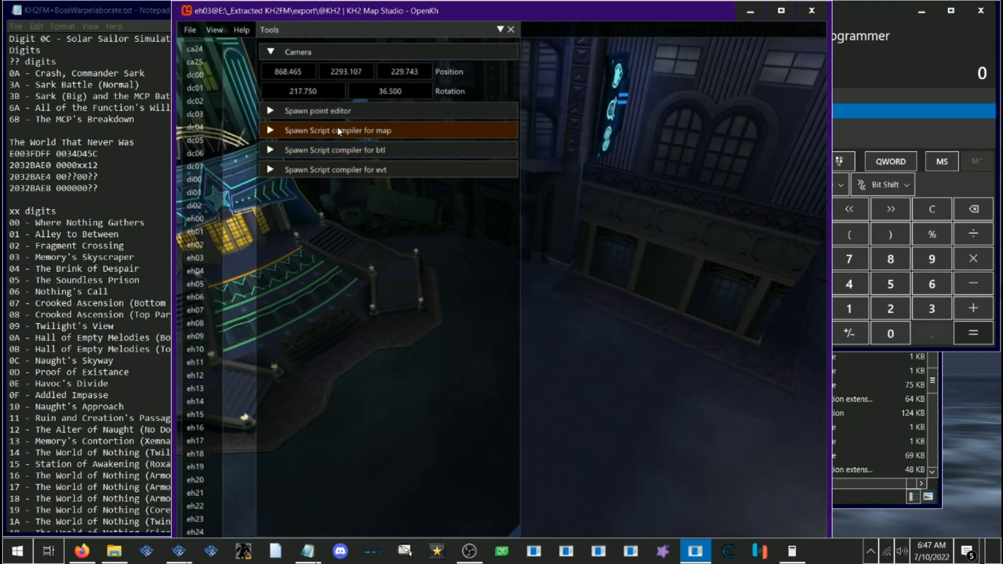
# Step: Expand the Spawn point editor and the Spawn Script compilers for map, btl and evt
pyautogui.click(276, 115)
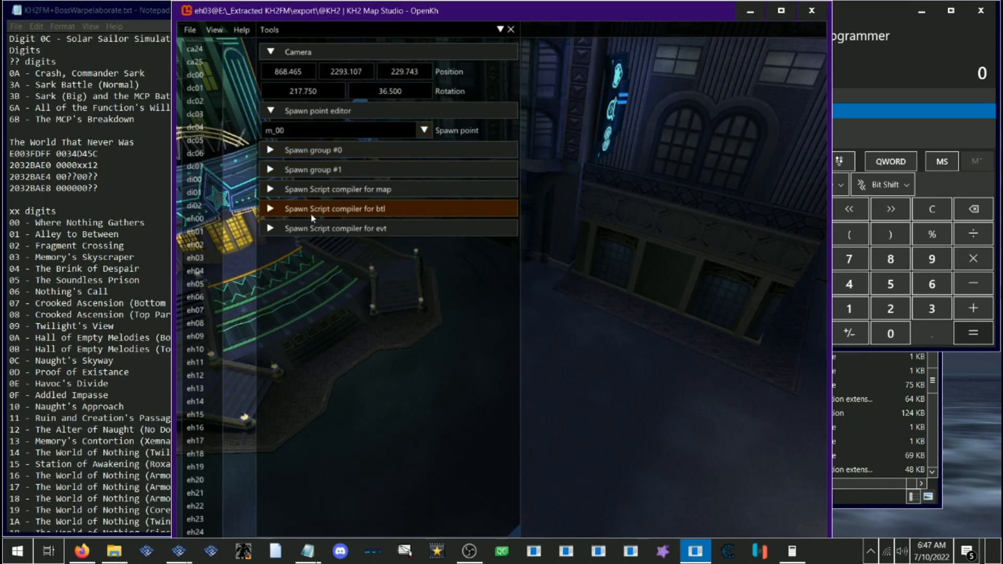
pyautogui.click(315, 191)
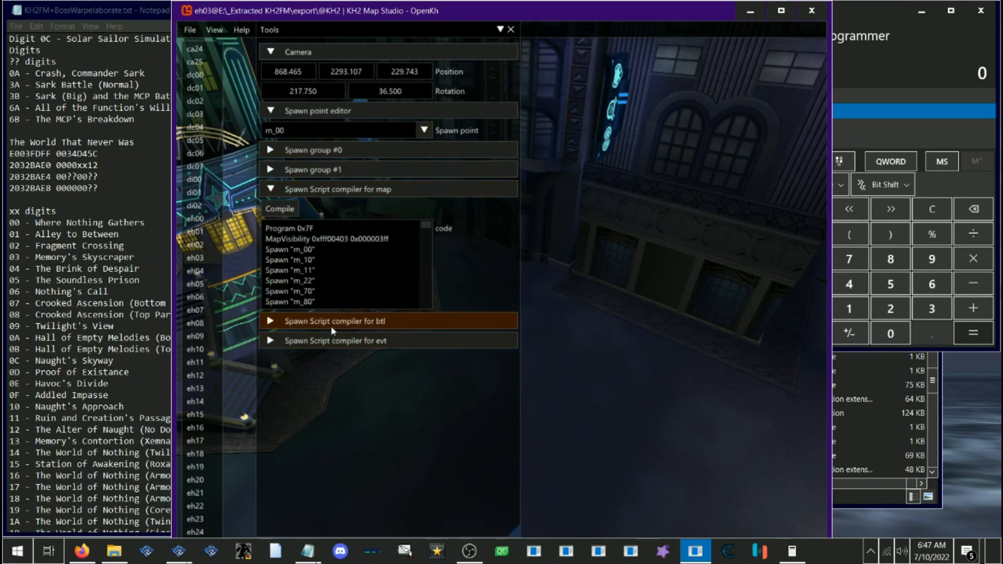
pyautogui.click(331, 322)
pyautogui.click(343, 454)
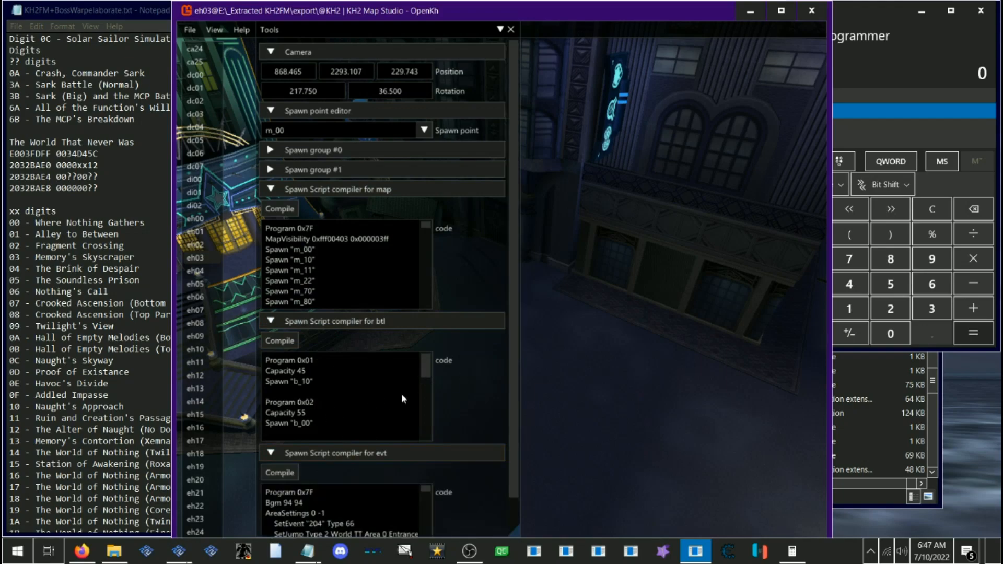
pyautogui.scroll(-2, 465, 379)
pyautogui.scroll(-2, 362, 488)
pyautogui.scroll(2, 361, 487)
# Step: Bring the camera toward the party models in the street and maximize the KH2 Map Studio window
pyautogui.moveTo(548, 202); pyautogui.dragTo(623, 194)
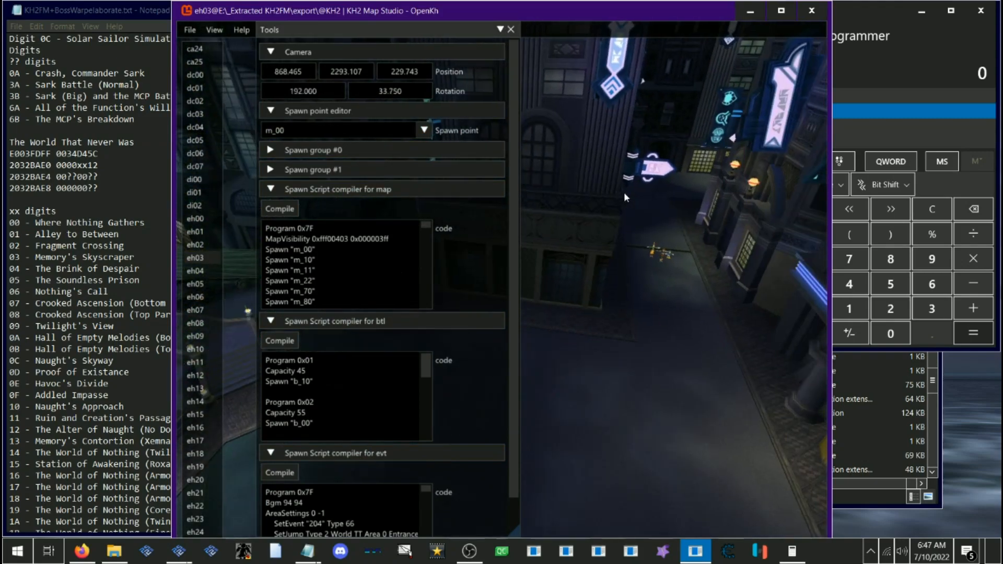
pyautogui.press('s')
pyautogui.press('d')
pyautogui.press('w')
pyautogui.moveTo(580, 222); pyautogui.dragTo(616, 221)
pyautogui.click(779, 11)
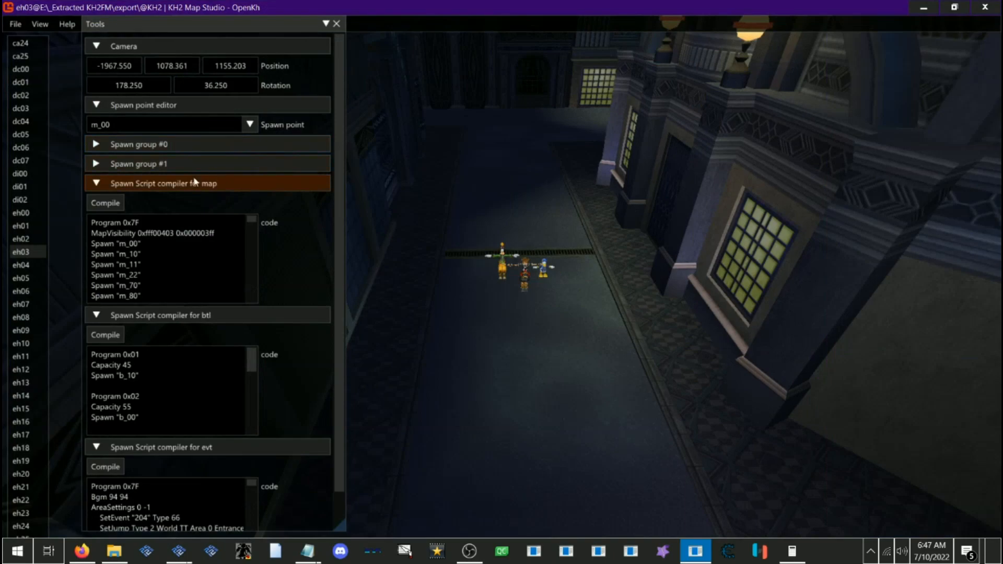
# Step: Examine the m_00 party spawn placement in the street beside the skyscraper
pyautogui.press('w')
pyautogui.press('w')
pyautogui.press('s')
pyautogui.press('a')
pyautogui.moveTo(584, 322); pyautogui.dragTo(322, 249)
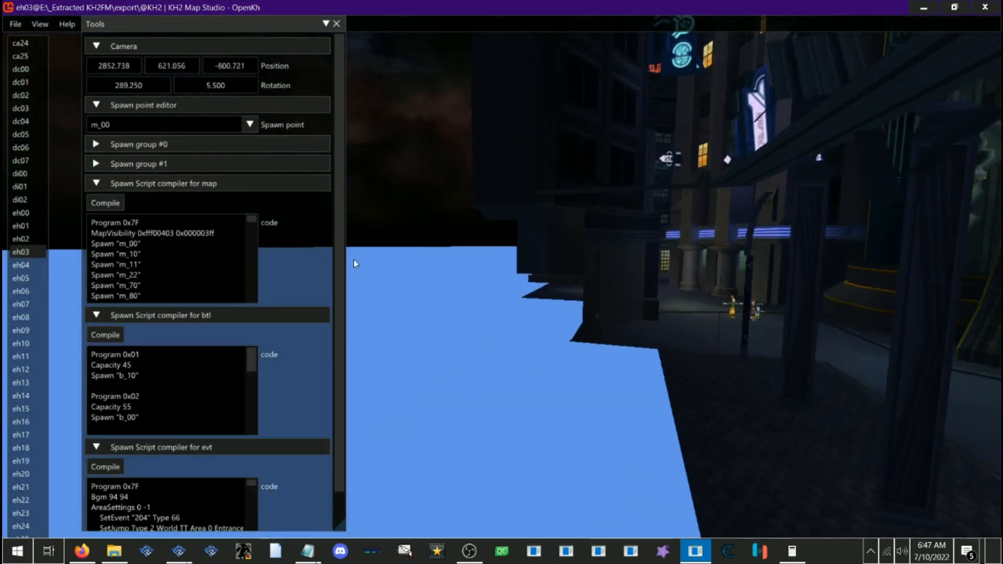
pyautogui.press('w')
pyautogui.press('d')
pyautogui.moveTo(595, 328); pyautogui.dragTo(593, 396)
pyautogui.press('s')
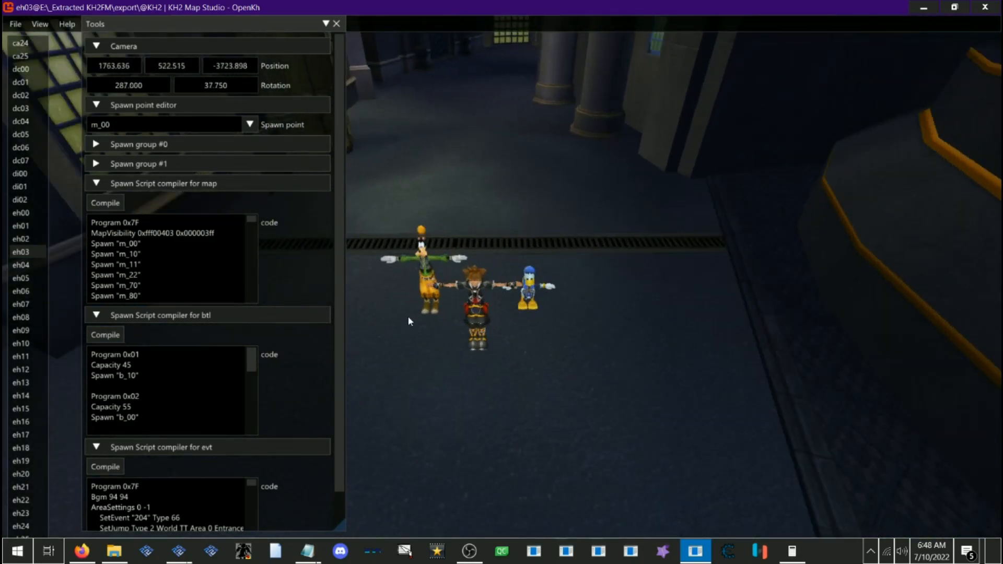
pyautogui.press('s')
pyautogui.press('w')
pyautogui.press('s')
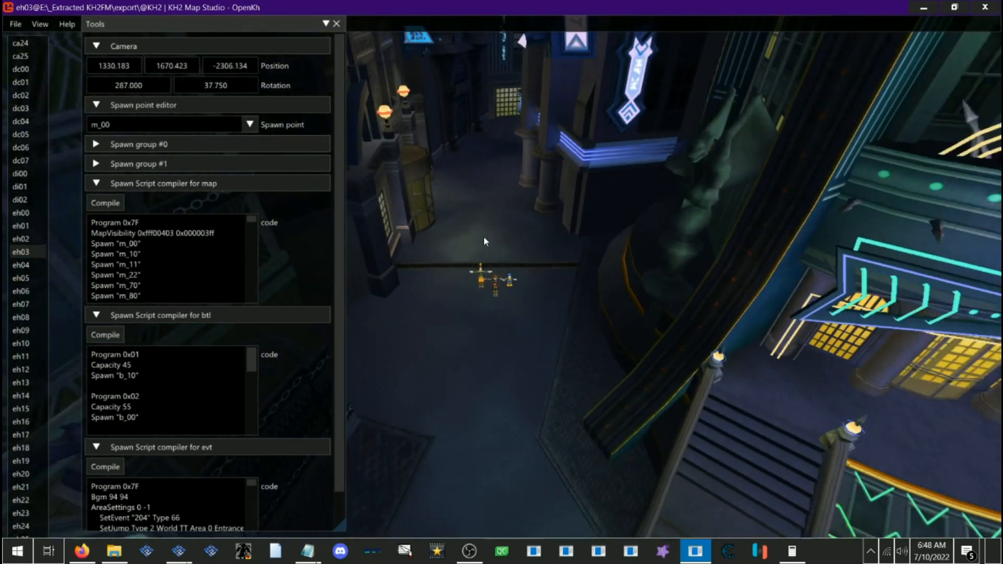
# Step: Examine the other m_00 party placement in the street across the plaza, and return the view to the plaza
pyautogui.moveTo(400, 269); pyautogui.dragTo(485, 268)
pyautogui.press('d')
pyautogui.moveTo(543, 296); pyautogui.dragTo(714, 297)
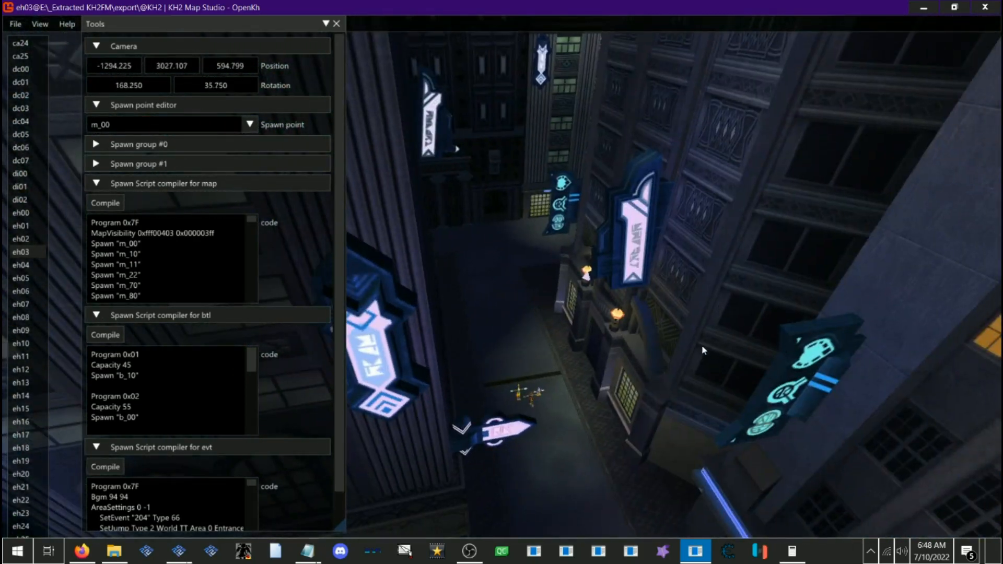
pyautogui.press('w')
pyautogui.moveTo(571, 311); pyautogui.dragTo(580, 337)
pyautogui.press('s')
pyautogui.press('w')
pyautogui.moveTo(623, 370); pyautogui.dragTo(468, 334)
pyautogui.press('s')
pyautogui.press('a')
pyautogui.press('w')
pyautogui.moveTo(581, 374); pyautogui.dragTo(523, 388)
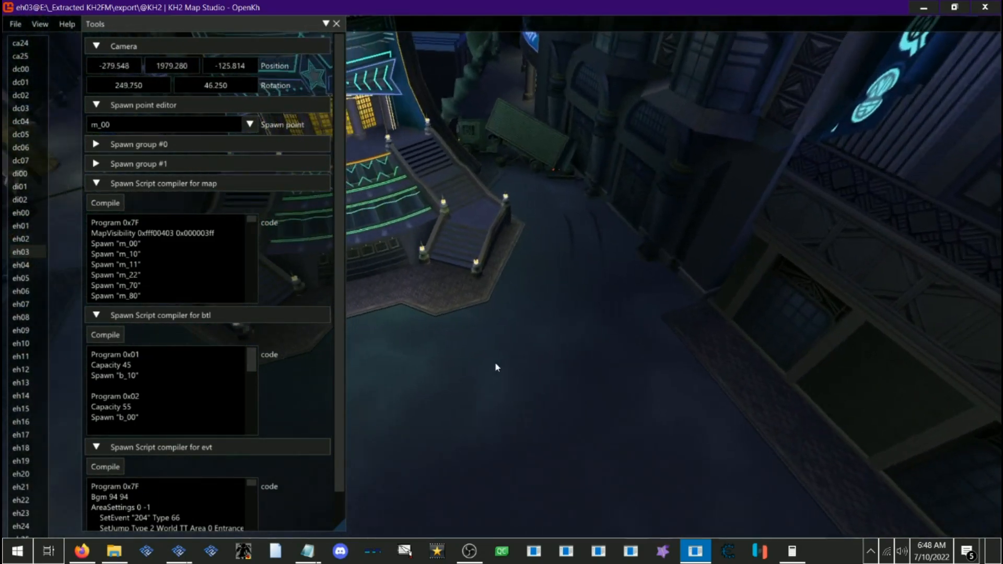
pyautogui.press('s')
# Step: Select spawn point m_10 in the Spawn point editor and view the skyscraper plaza
pyautogui.click(242, 124)
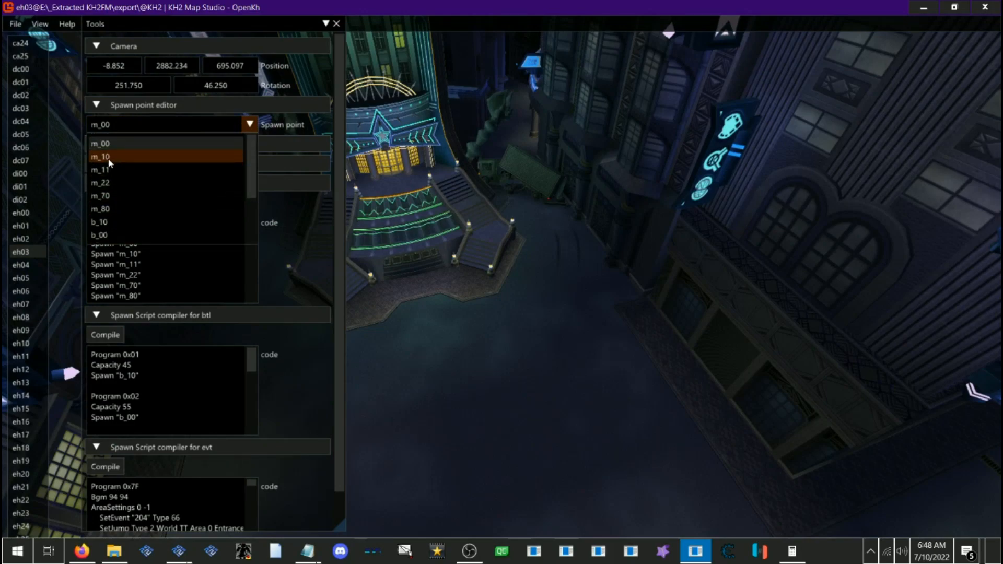
pyautogui.click(110, 163)
pyautogui.moveTo(396, 260); pyautogui.dragTo(462, 246)
# Step: Select spawn point m_11 and examine its red collision area in the street beside the skyscraper
pyautogui.click(206, 123)
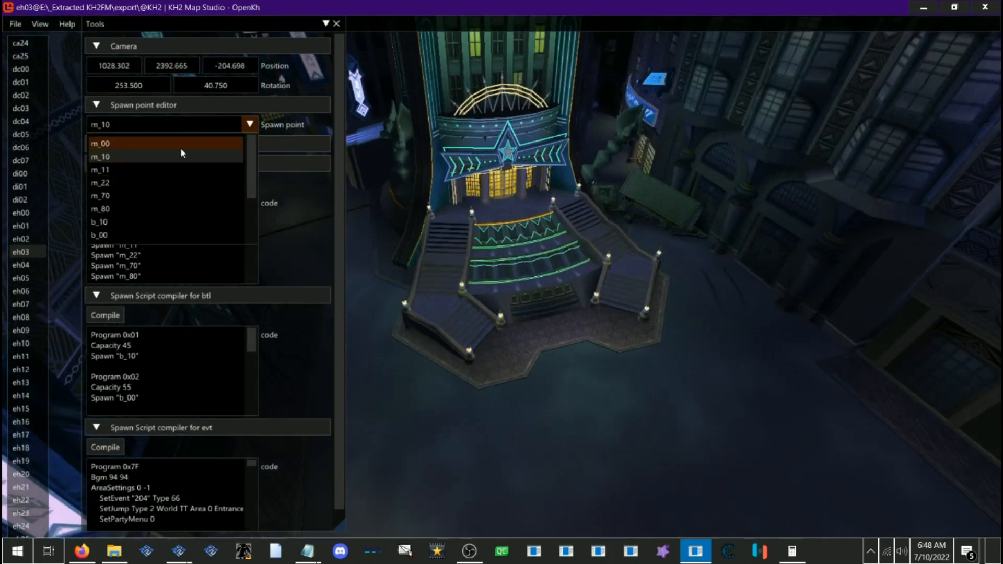
pyautogui.click(141, 169)
pyautogui.press('s')
pyautogui.moveTo(555, 268); pyautogui.dragTo(538, 242)
pyautogui.press('w')
pyautogui.press('s')
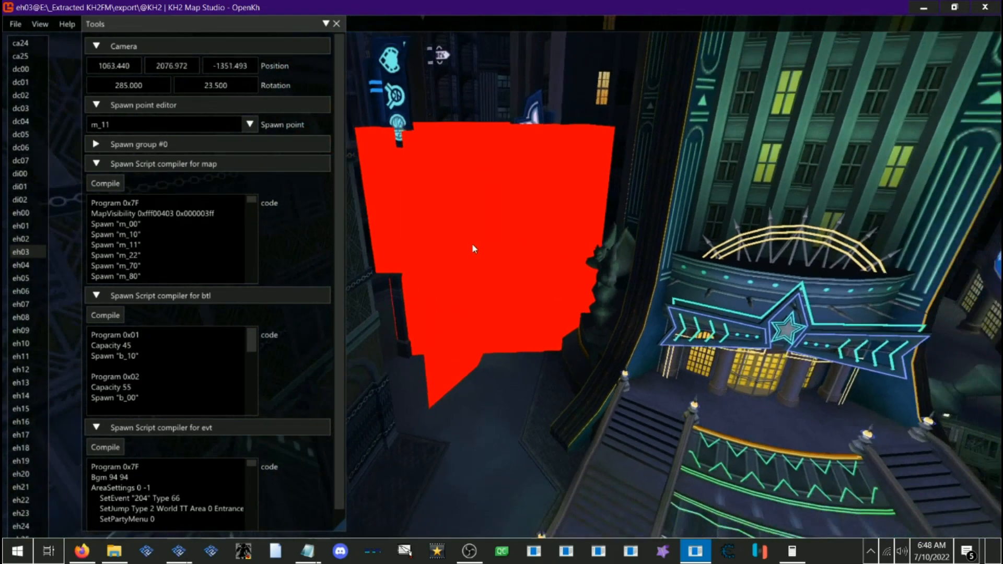
pyautogui.moveTo(477, 252); pyautogui.dragTo(477, 421)
pyautogui.press('w')
pyautogui.press('s')
pyautogui.press('w')
pyautogui.press('w')
pyautogui.press('s')
pyautogui.moveTo(518, 366); pyautogui.dragTo(506, 371)
pyautogui.press('w')
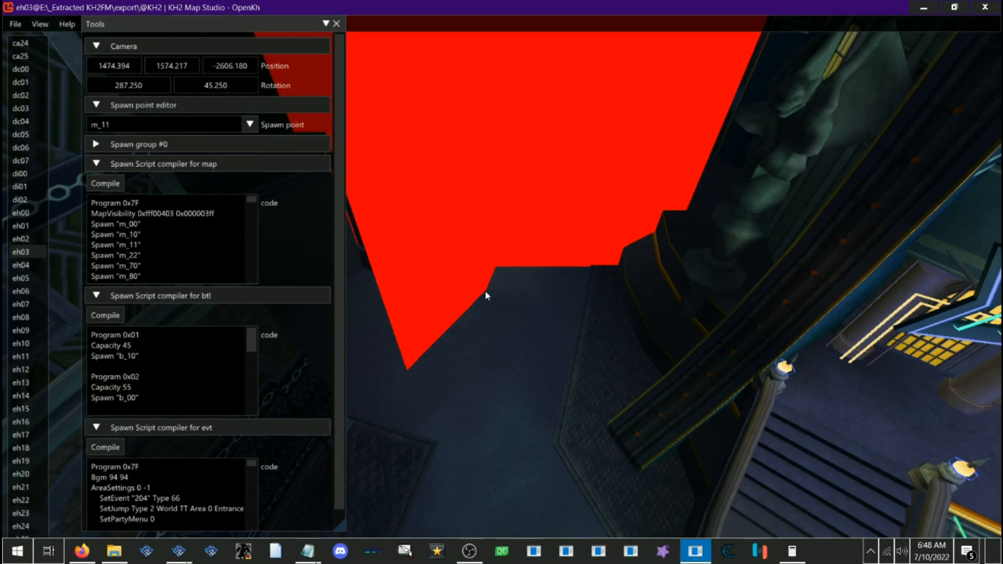
# Step: Check the player's location in the running PCSX2 game window, and return to KH2 Map Studio
pyautogui.moveTo(179, 551)
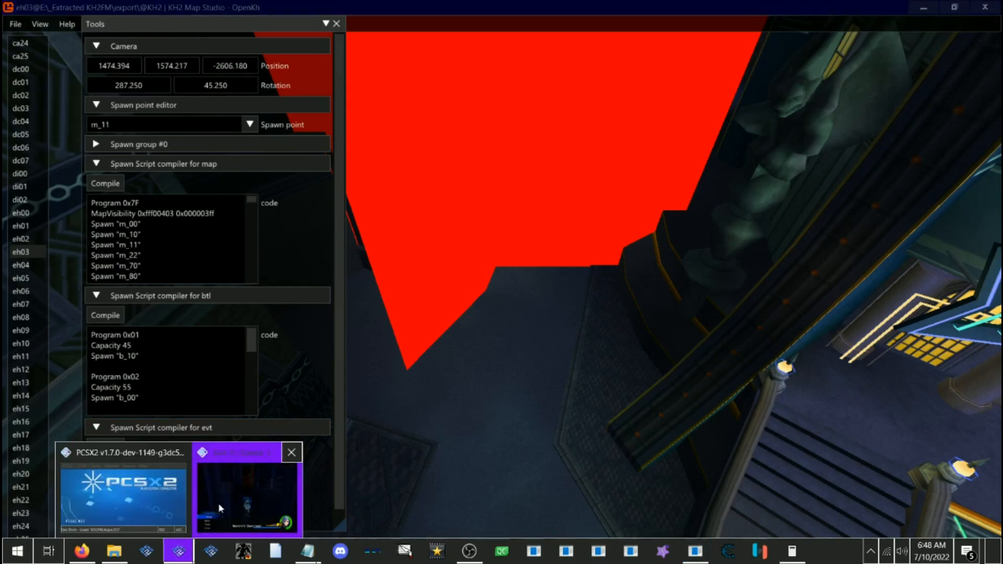
pyautogui.click(218, 503)
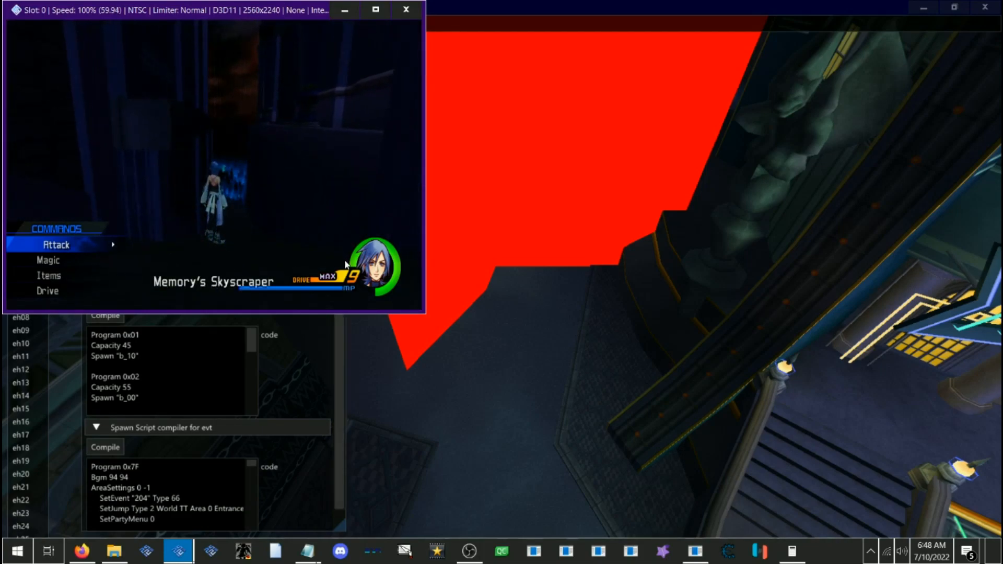
pyautogui.click(337, 359)
# Step: Examine the red m_11 collision area from near and far above the plaza
pyautogui.moveTo(473, 307); pyautogui.dragTo(496, 267)
pyautogui.press('s')
pyautogui.press('w')
pyautogui.press('s')
pyautogui.press('w')
pyautogui.press('w')
pyautogui.press('s')
pyautogui.press('w')
pyautogui.press('s')
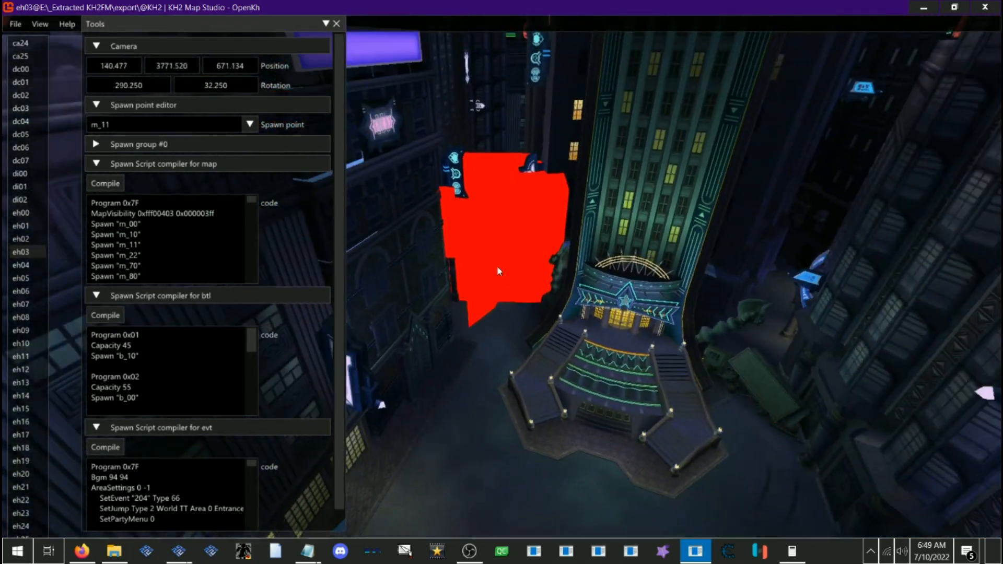
pyautogui.press('w')
pyautogui.press('s')
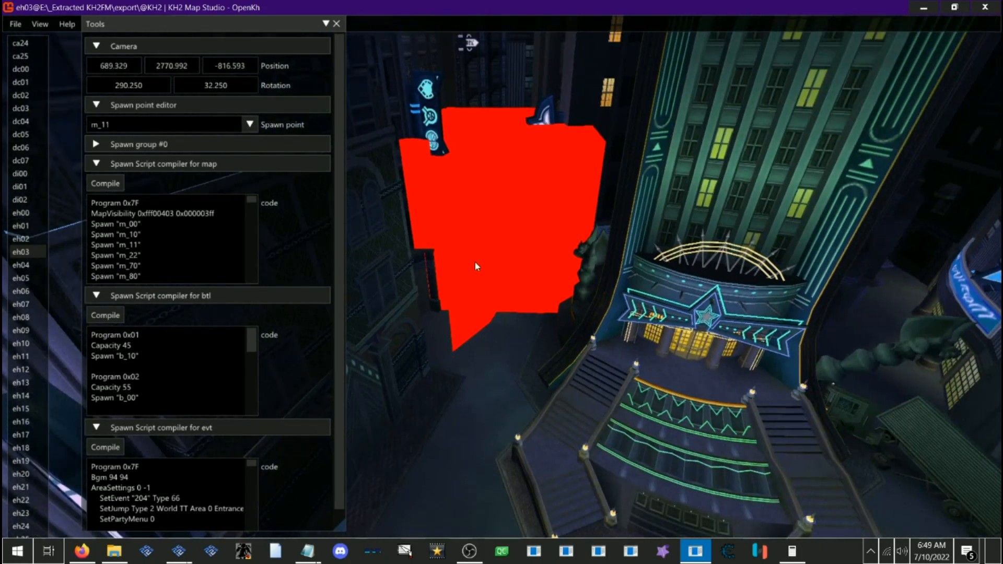
# Step: Select spawn point m_22 in the Spawn point editor and look over the plaza
pyautogui.click(249, 124)
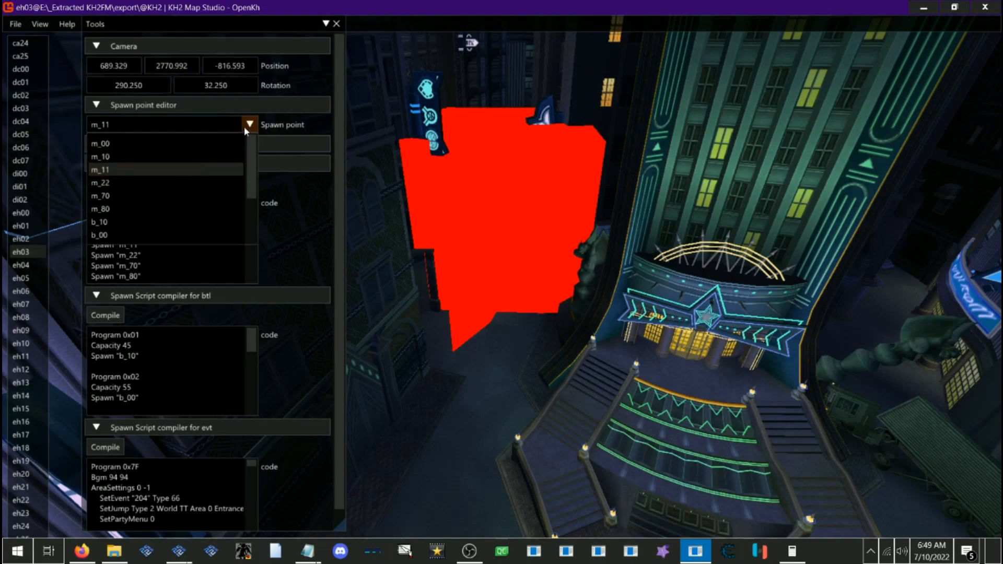
pyautogui.click(107, 184)
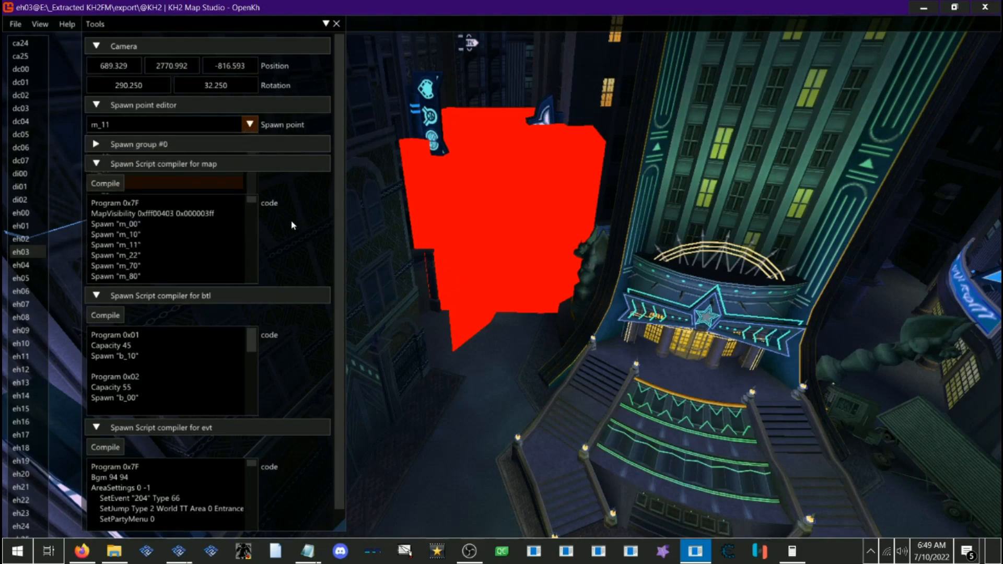
pyautogui.press('s')
pyautogui.moveTo(439, 224); pyautogui.dragTo(590, 264)
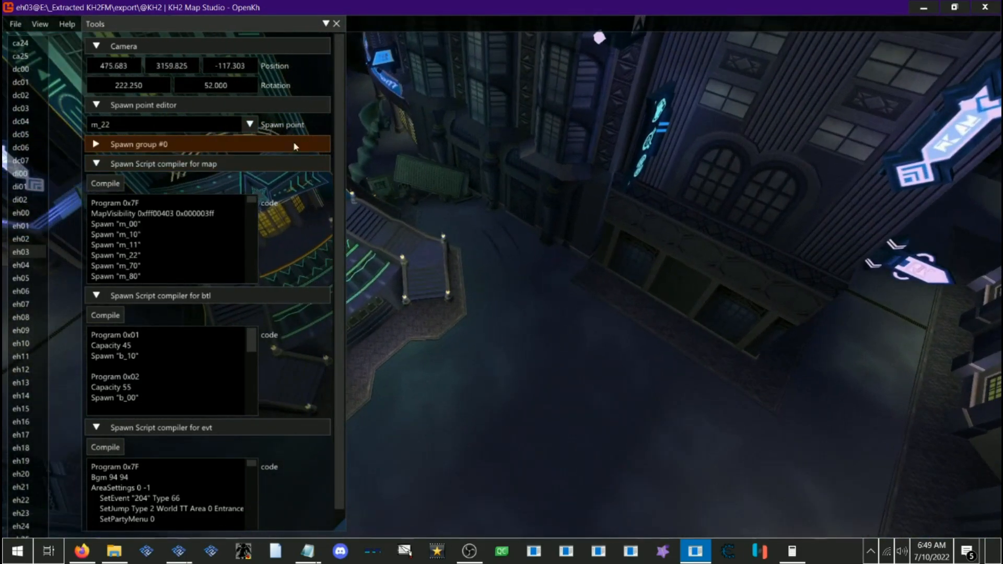
# Step: Expand Spawn group #0 of m_22 and inspect the settings of its Entity #0-0
pyautogui.click(246, 141)
pyautogui.click(140, 355)
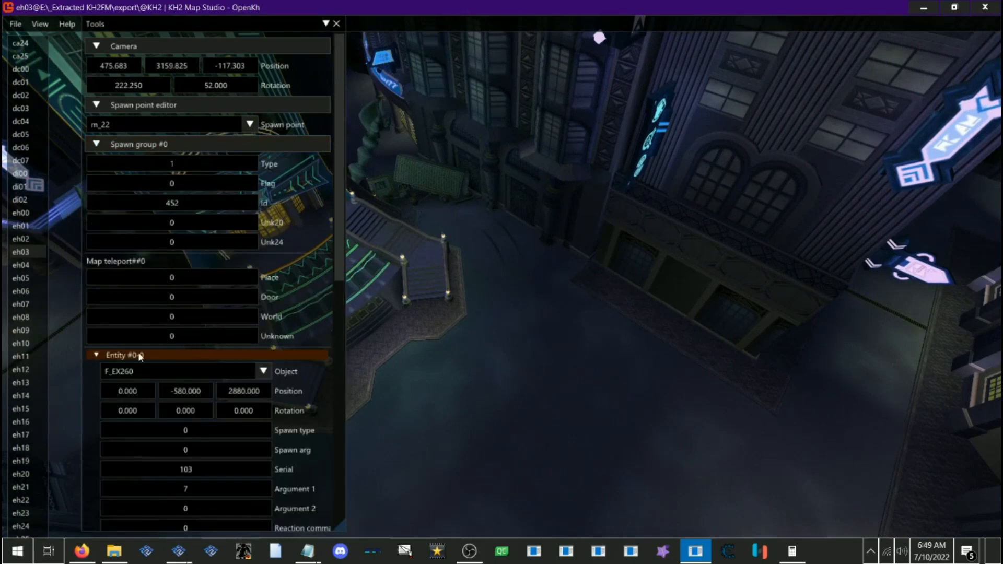
pyautogui.moveTo(396, 345); pyautogui.dragTo(428, 293)
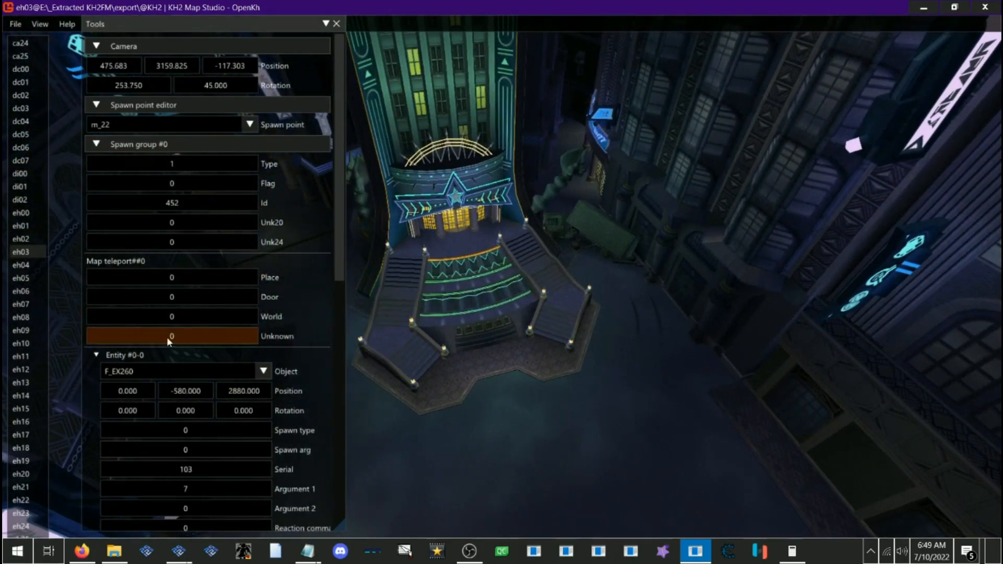
pyautogui.click(142, 354)
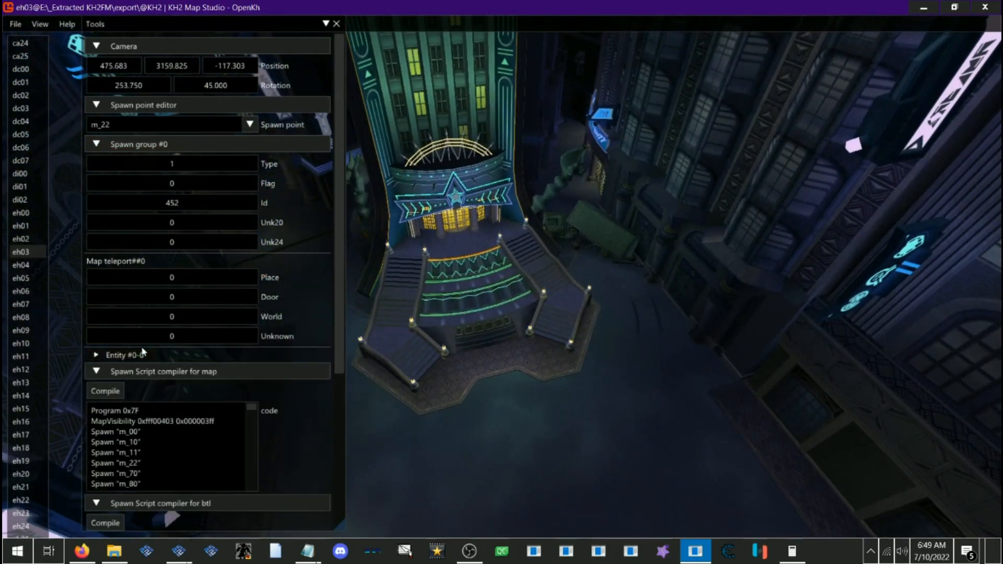
# Step: Switch to the Notepad file KH2FM Xeeynamo Ard Editor notes.txt to read the spawn ID explanations
pyautogui.click(308, 550)
pyautogui.click(319, 488)
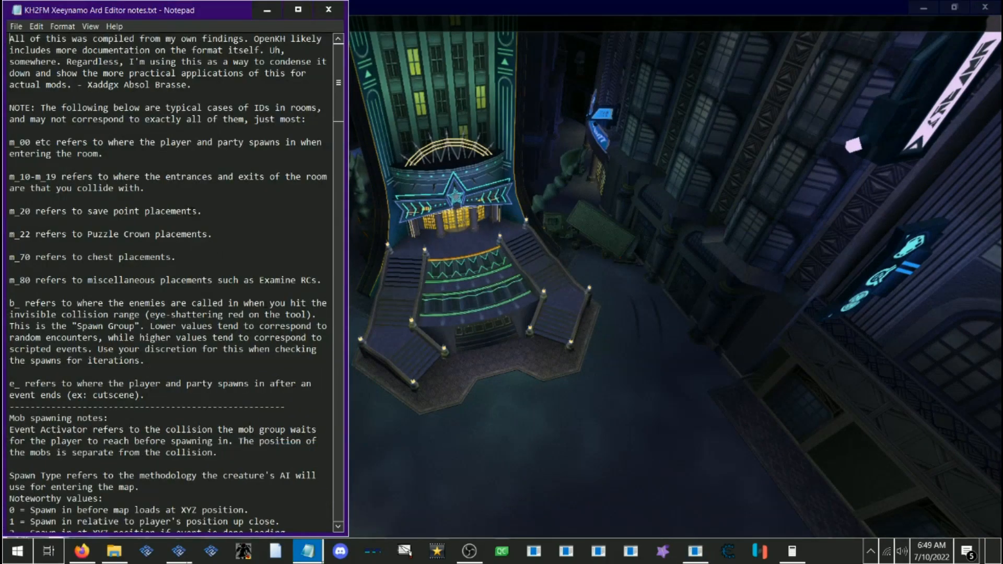
# Step: Return to KH2 Map Studio and examine the m_22 area around the theatre steps from near and far
pyautogui.click(448, 295)
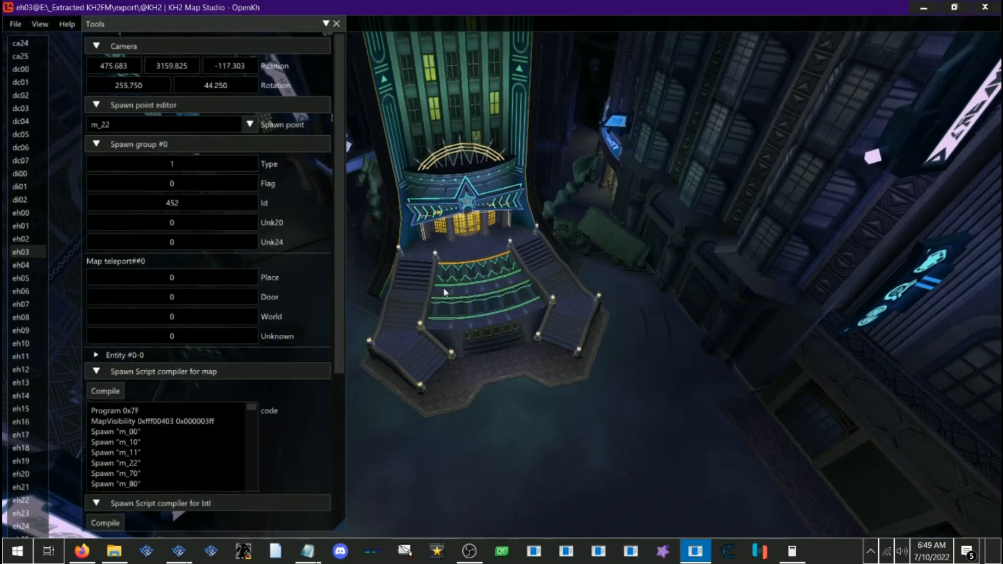
pyautogui.press('s')
pyautogui.press('w')
pyautogui.moveTo(479, 247); pyautogui.dragTo(460, 248)
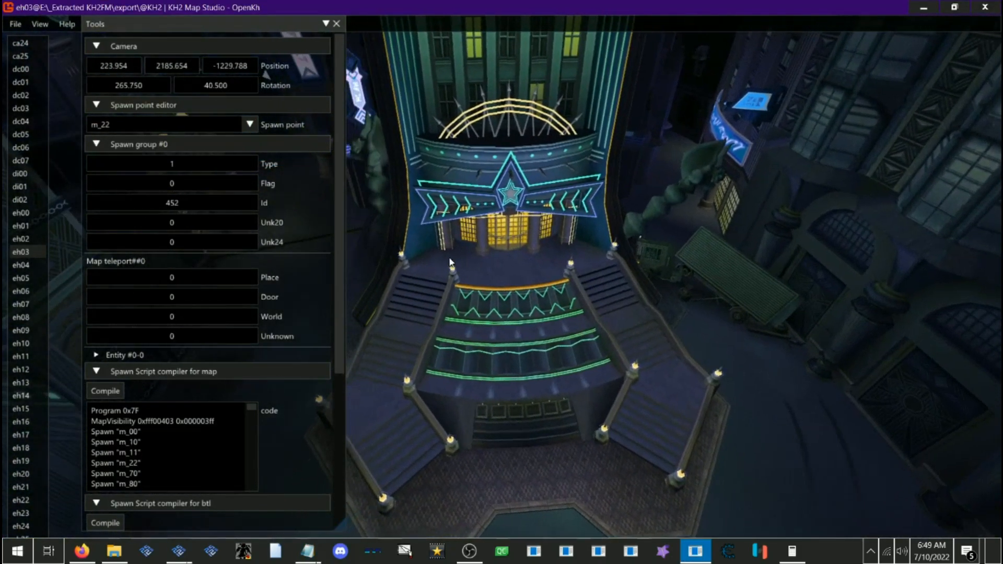
pyautogui.press('s')
pyautogui.press('w')
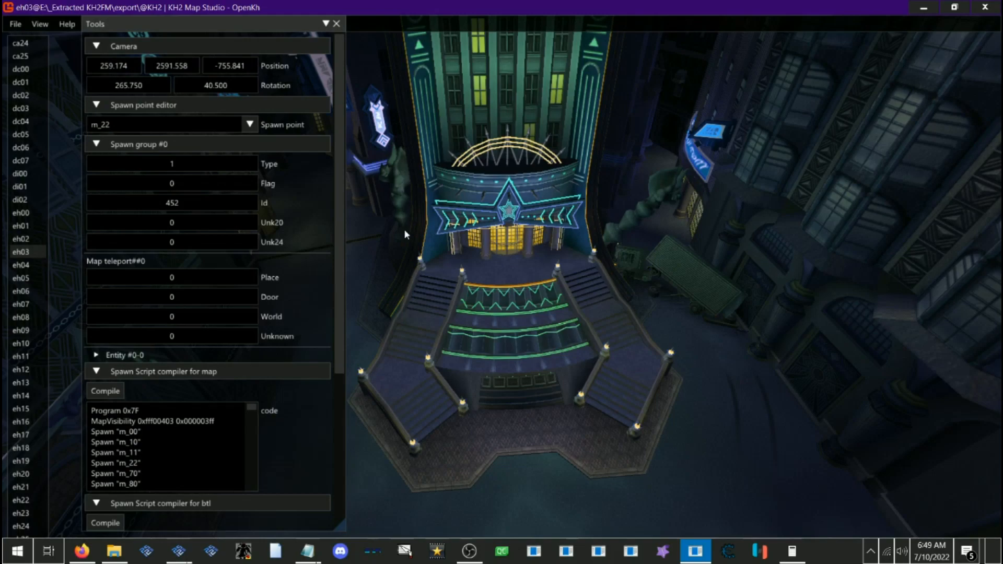
pyautogui.press('s')
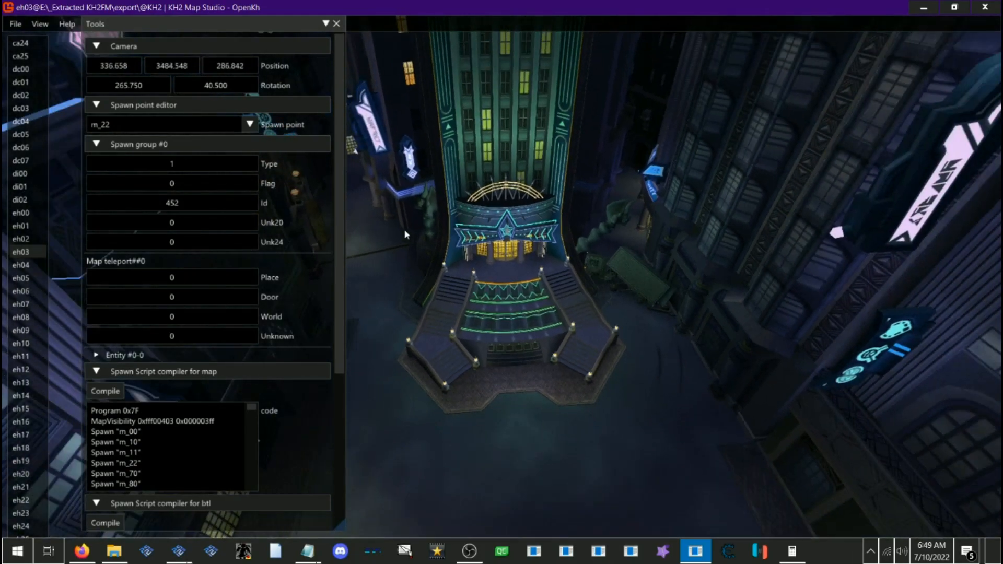
pyautogui.press('w')
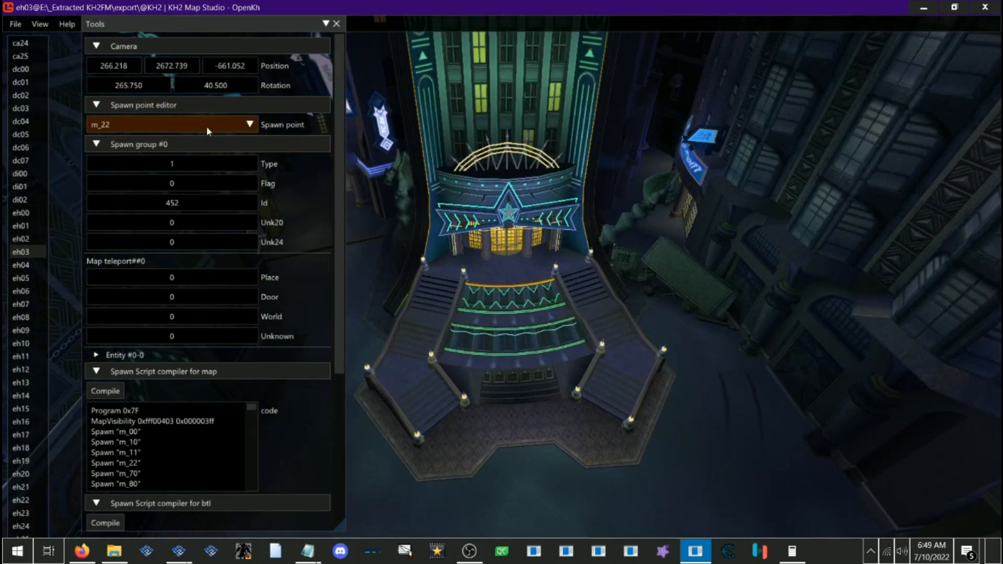
# Step: Select spawn point m_70 in the Spawn point editor and inspect the chest beside the overturned truck up close
pyautogui.click(245, 125)
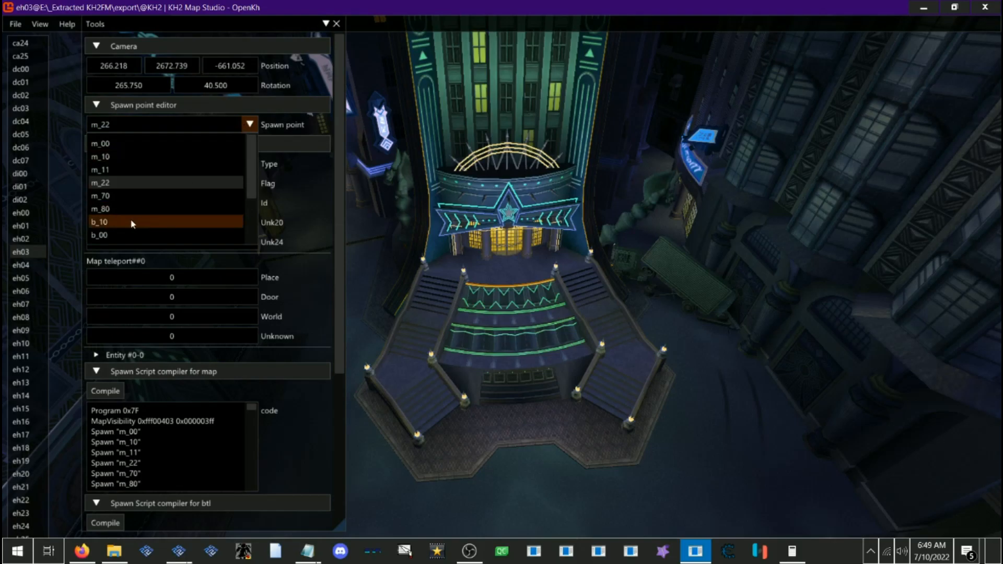
pyautogui.click(110, 197)
pyautogui.moveTo(511, 333); pyautogui.dragTo(573, 334)
pyautogui.press('s')
pyautogui.press('w')
pyautogui.press('d')
pyautogui.press('w')
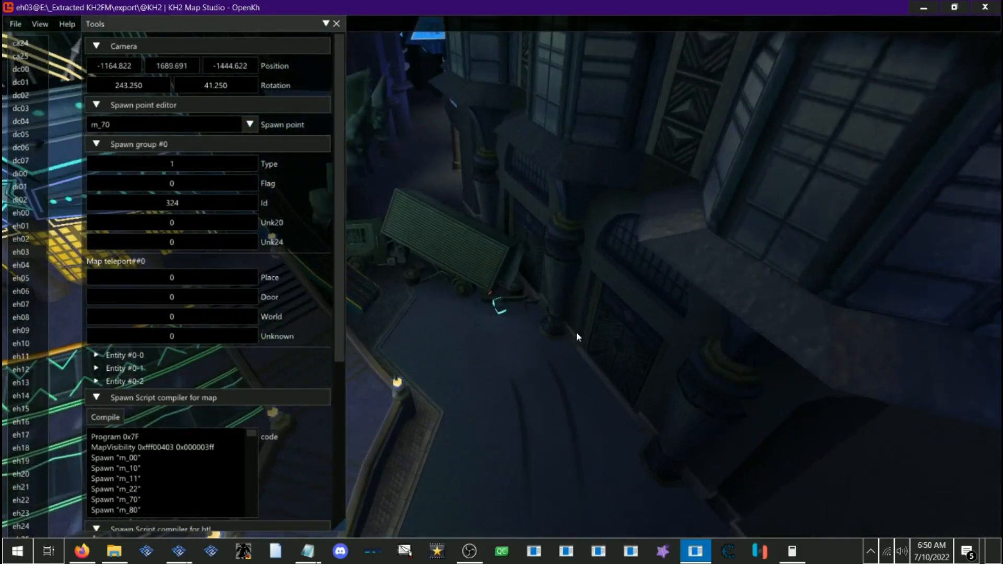
pyautogui.press('s')
pyautogui.press('w')
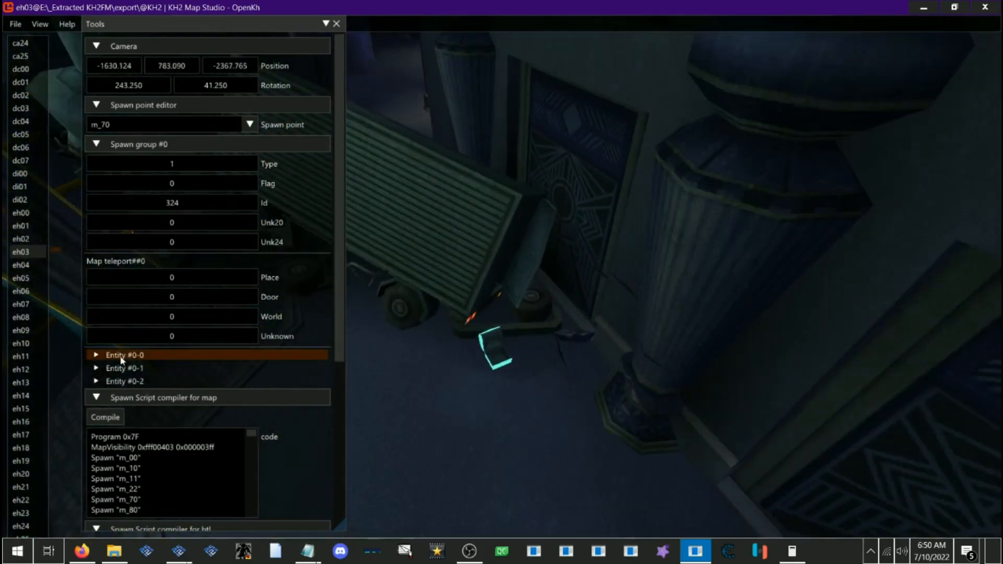
# Step: Inspect the settings of Entity #0-0, Entity #0-1 and Entity #0-2 of m_70 one after another
pyautogui.click(139, 356)
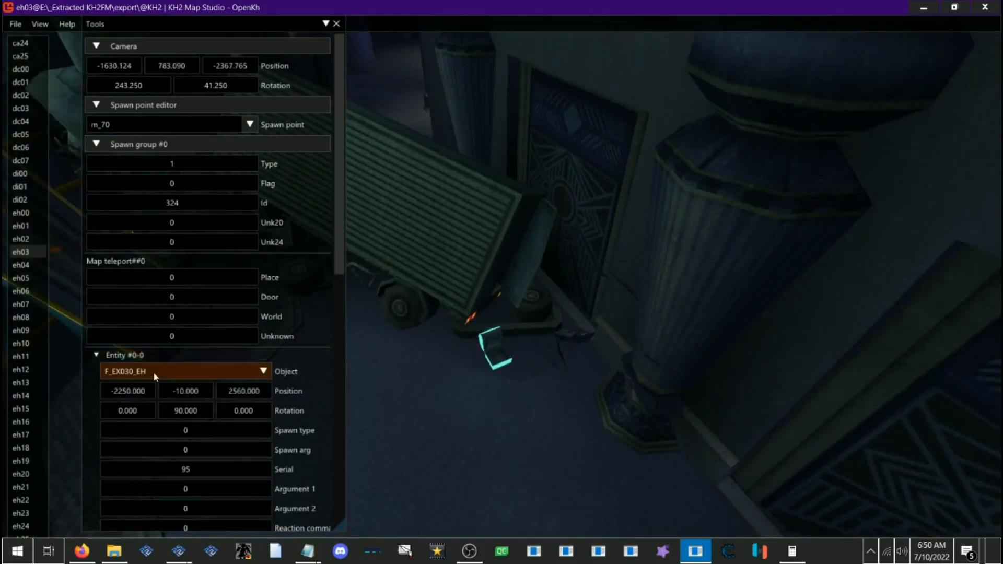
pyautogui.moveTo(398, 398); pyautogui.dragTo(387, 387)
pyautogui.scroll(-4, 157, 266)
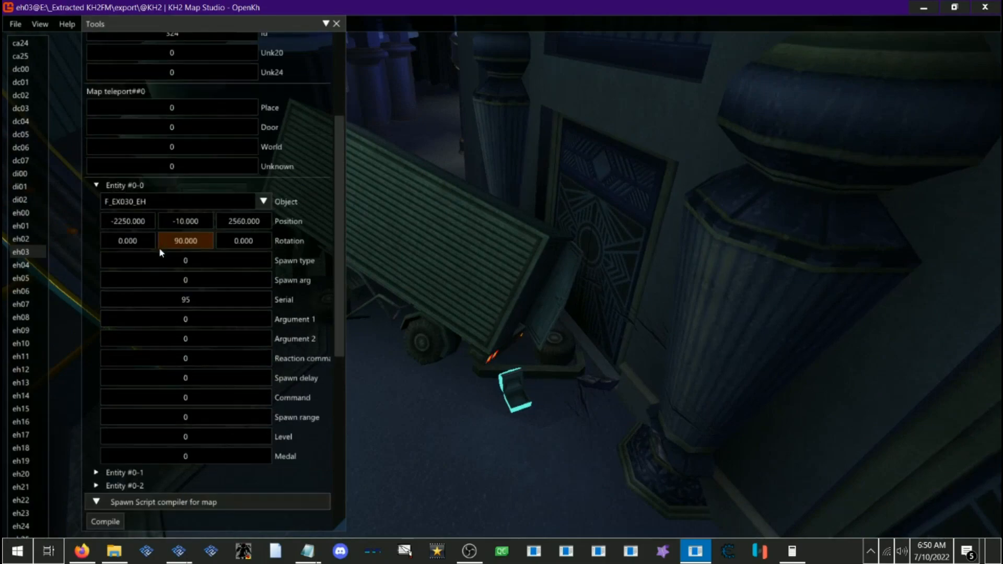
pyautogui.click(137, 186)
pyautogui.click(135, 199)
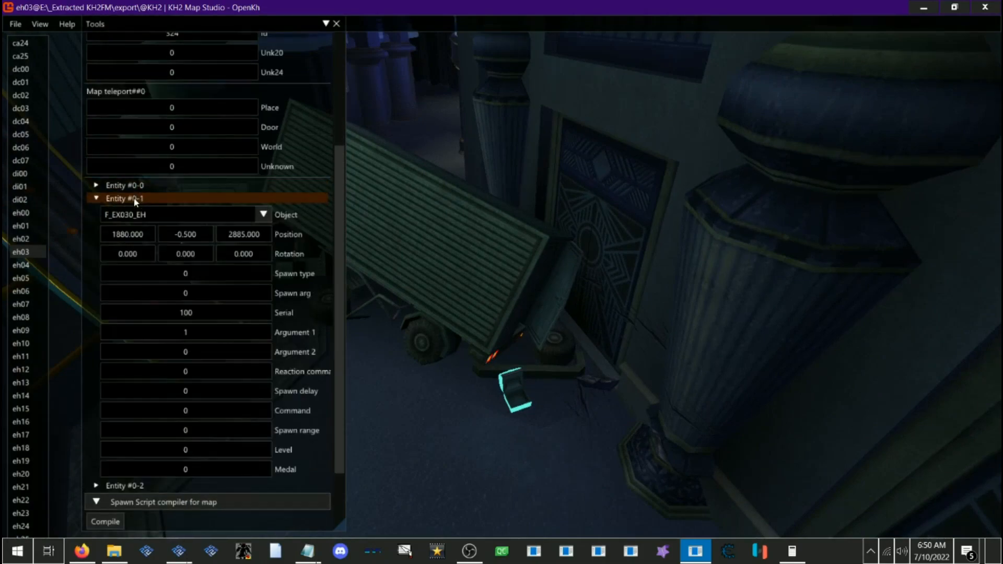
pyautogui.scroll(-2, 173, 213)
pyautogui.click(130, 156)
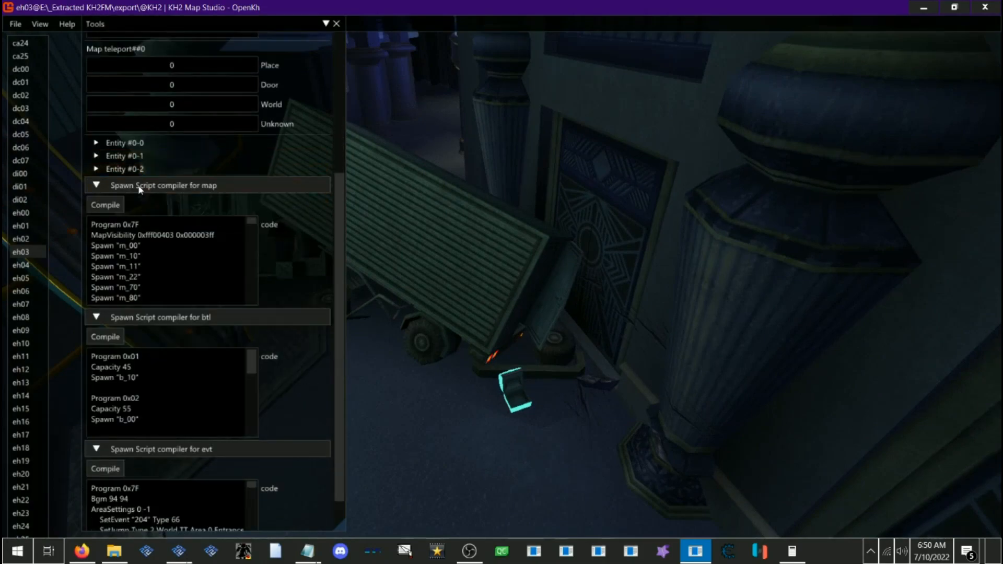
pyautogui.click(137, 170)
# Step: Look over the street and plaza around the m_70 chest, and collapse the Entity #0-2 settings
pyautogui.press('s')
pyautogui.moveTo(462, 351); pyautogui.dragTo(534, 327)
pyautogui.press('w')
pyautogui.press('s')
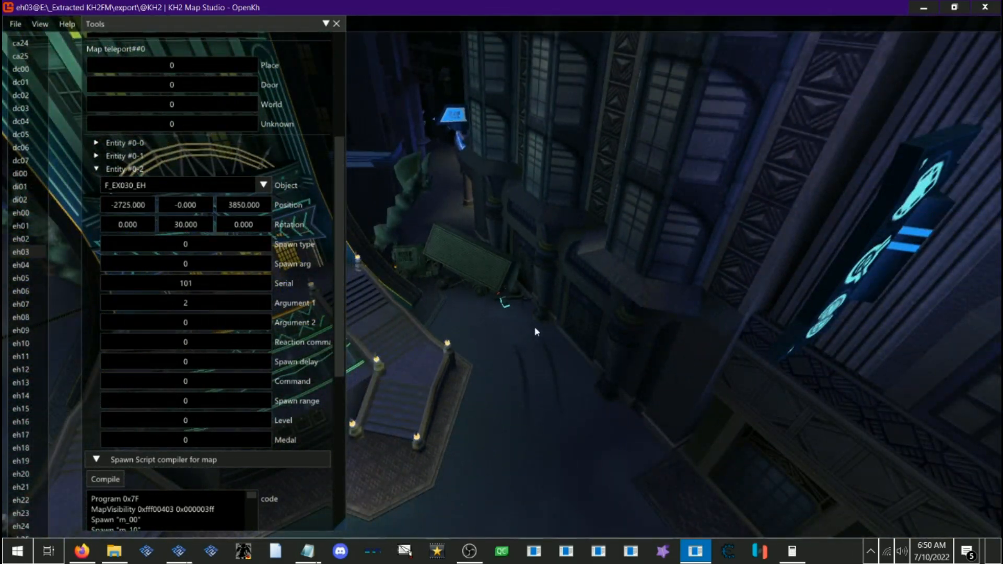
pyautogui.press('w')
pyautogui.press('s')
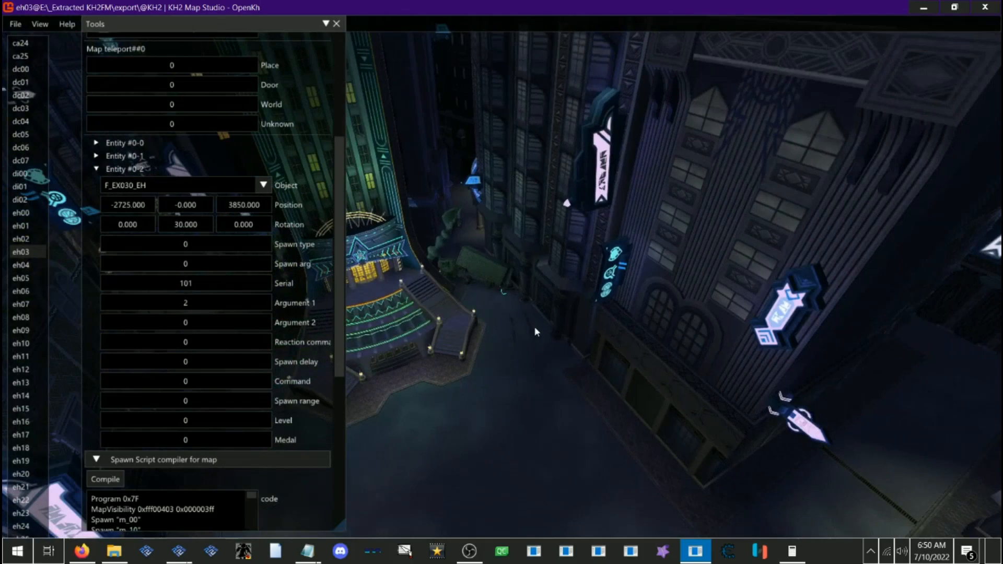
pyautogui.moveTo(535, 327); pyautogui.dragTo(538, 280)
pyautogui.press('w')
pyautogui.press('s')
pyautogui.press('s')
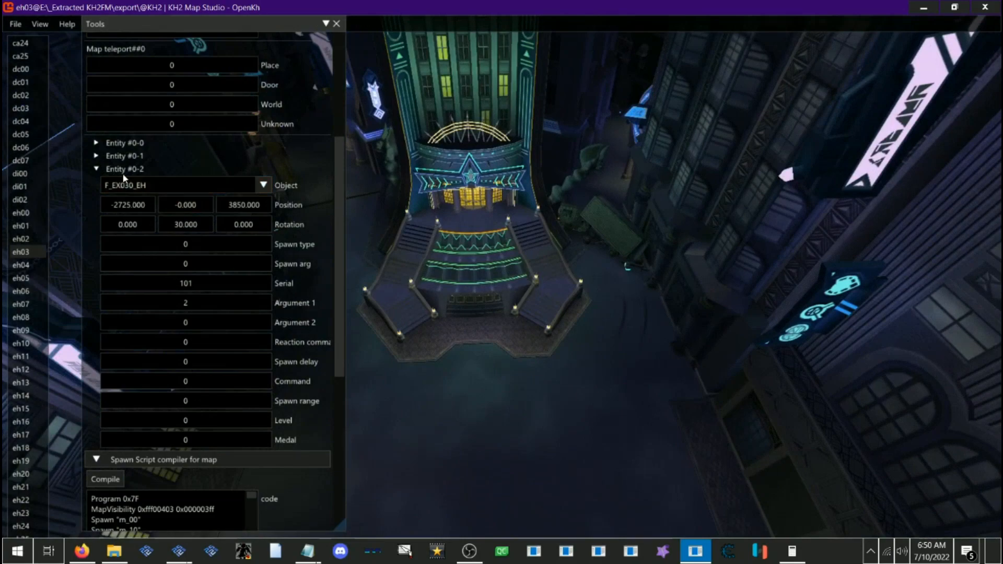
pyautogui.click(125, 169)
pyautogui.scroll(5, 214, 219)
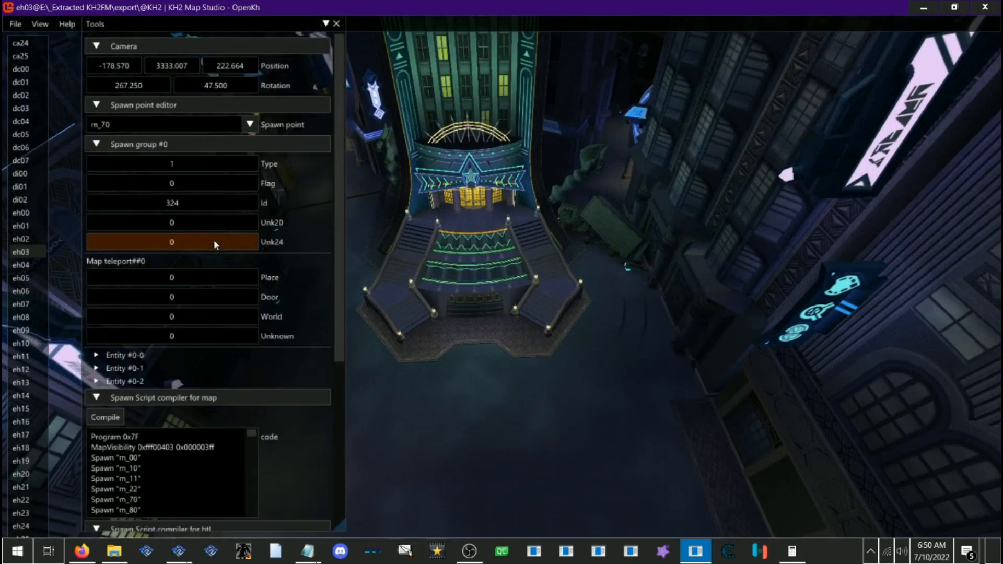
# Step: Select spawn point m_80 in the Spawn point editor and look along the street beside the theatre
pyautogui.click(146, 125)
pyautogui.click(111, 209)
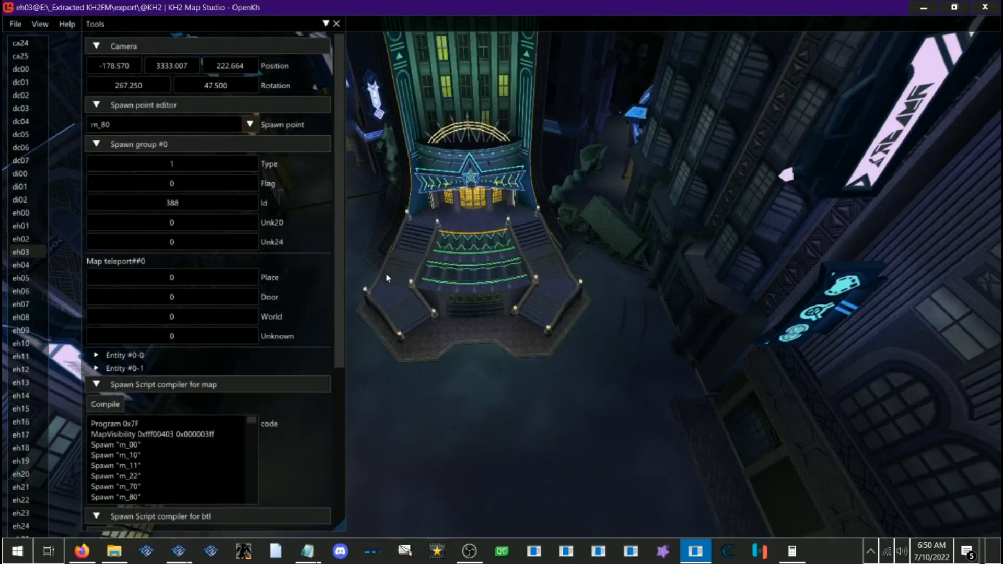
pyautogui.moveTo(554, 302); pyautogui.dragTo(581, 282)
pyautogui.press('s')
pyautogui.press('w')
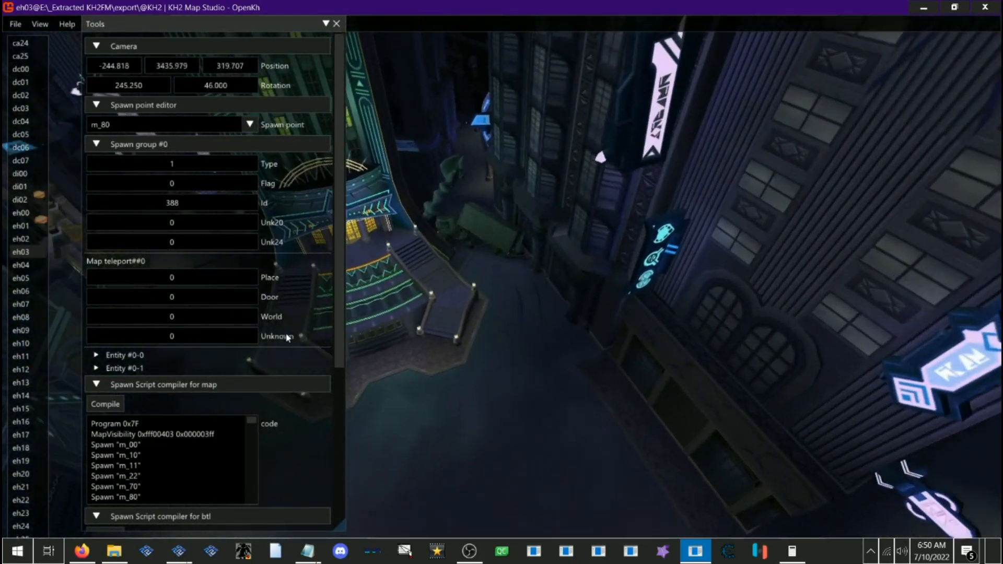
# Step: Inspect the settings of m_80's Entity #0-0 and Entity #0-1, and collapse both entries
pyautogui.click(126, 360)
pyautogui.click(130, 359)
pyautogui.click(129, 367)
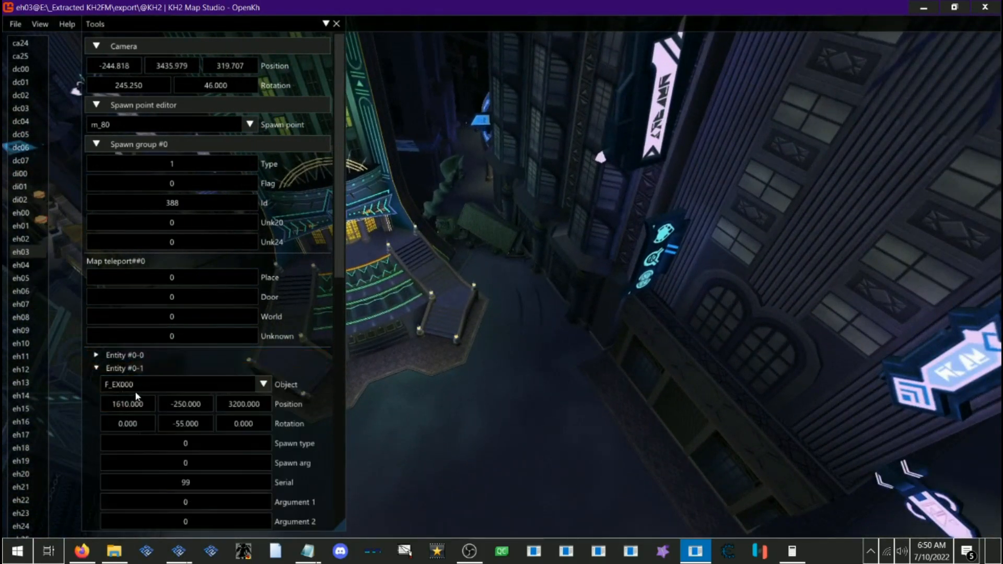
pyautogui.moveTo(482, 322); pyautogui.dragTo(524, 335)
pyautogui.press('w')
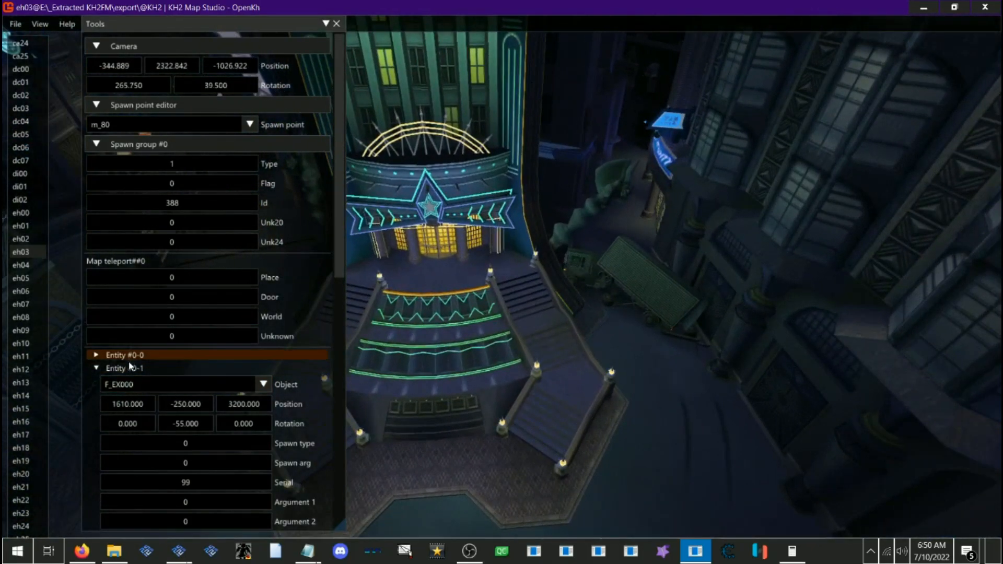
pyautogui.click(128, 368)
# Step: Examine the theatre entrance and the plaza from near and far with m_80 selected
pyautogui.press('w')
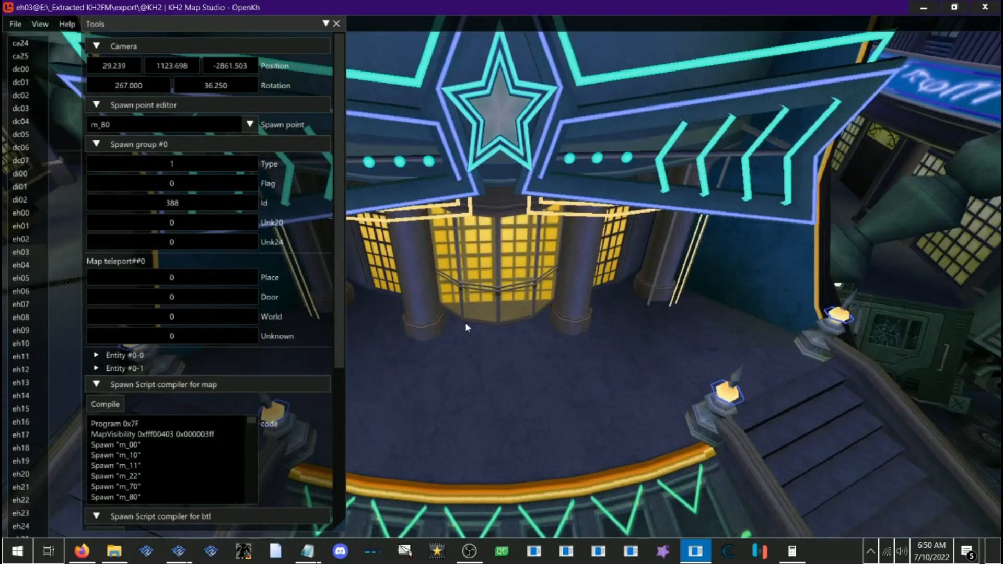
pyautogui.press('s')
pyautogui.moveTo(521, 335); pyautogui.dragTo(543, 317)
pyautogui.press('w')
pyautogui.press('w')
pyautogui.press('s')
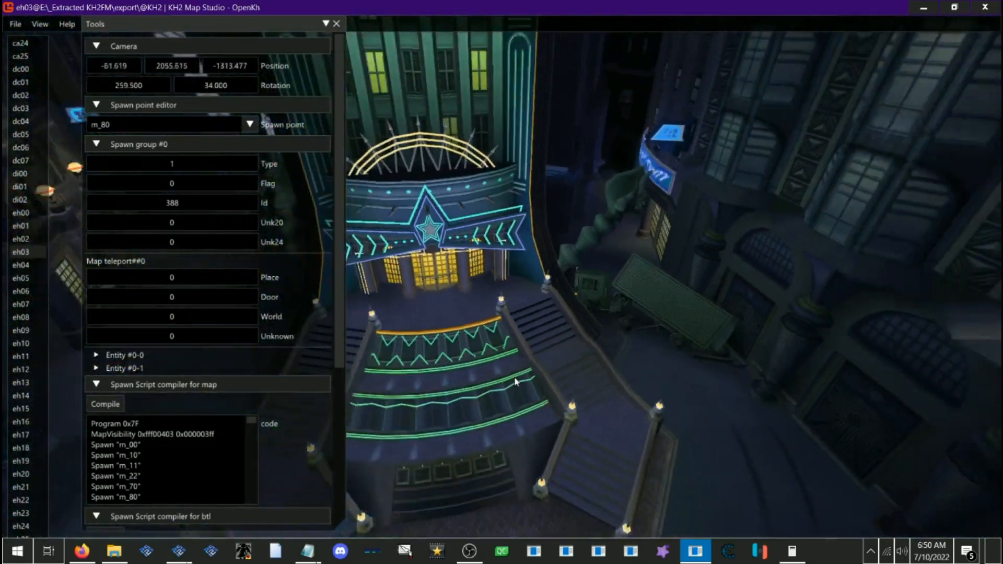
pyautogui.moveTo(531, 358); pyautogui.dragTo(524, 353)
pyautogui.press('w')
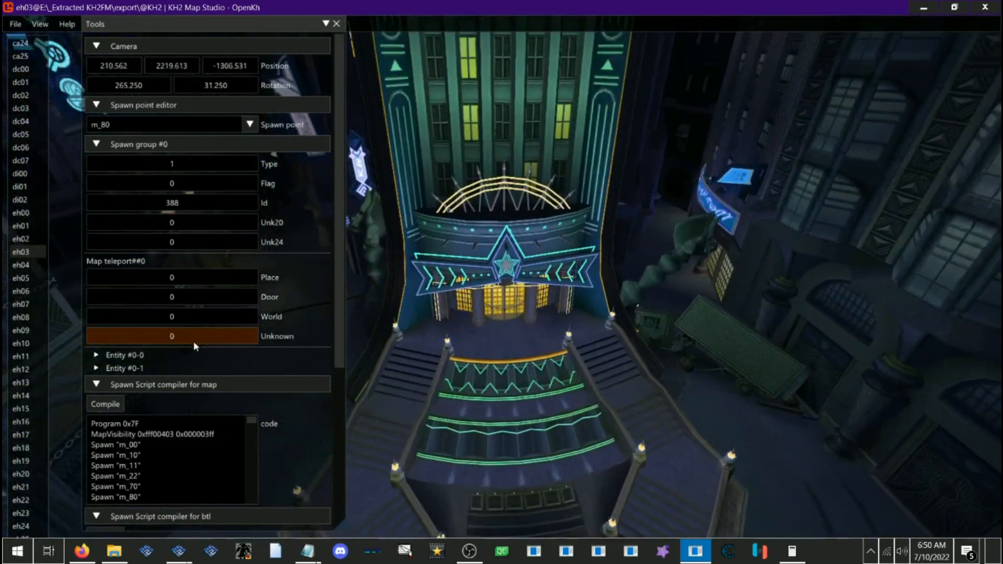
pyautogui.press('w')
pyautogui.press('d')
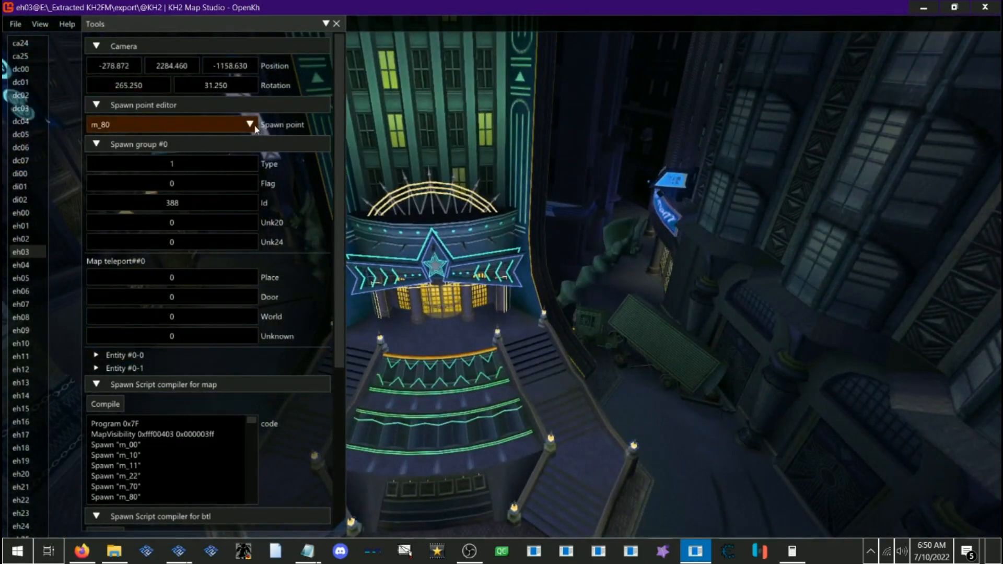
pyautogui.press('w')
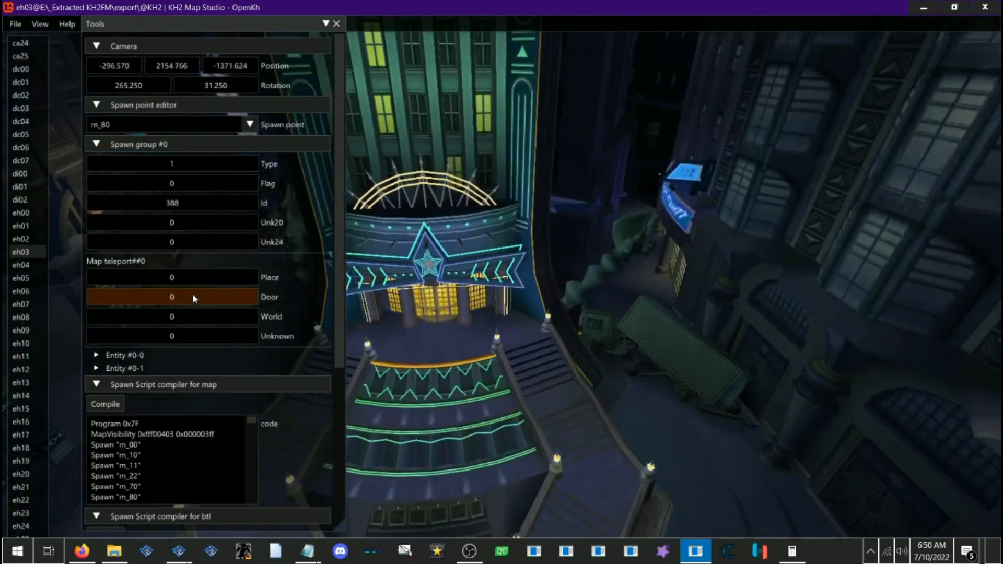
pyautogui.press('s')
pyautogui.moveTo(527, 315)
pyautogui.mouseDown()
pyautogui.moveTo(510, 325)
pyautogui.moveTo(545, 308)
pyautogui.moveTo(532, 314)
pyautogui.mouseUp()
pyautogui.press('w')
pyautogui.press('a')
pyautogui.press('w')
pyautogui.press('s')
pyautogui.press('w')
# Step: Select spawn point b_00 and examine its enemies and red activator areas across the plaza
pyautogui.click(206, 124)
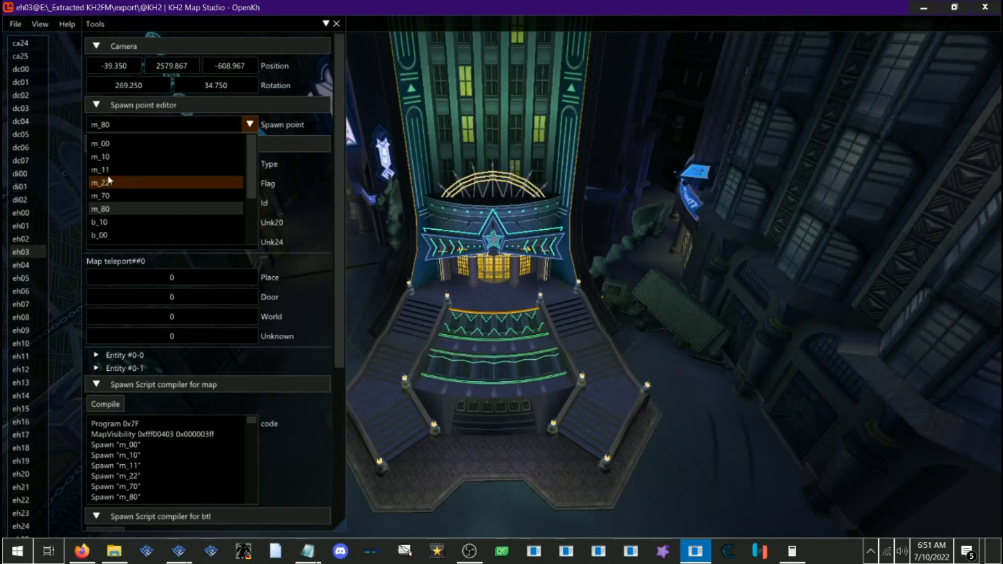
pyautogui.scroll(-1, 156, 183)
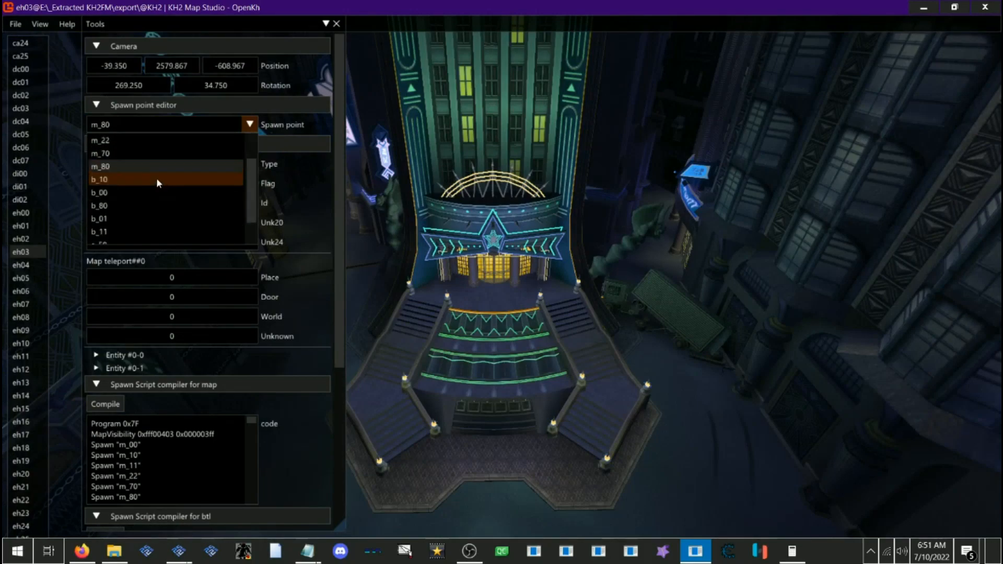
pyautogui.click(105, 192)
pyautogui.moveTo(614, 290); pyautogui.dragTo(587, 310)
pyautogui.press('s')
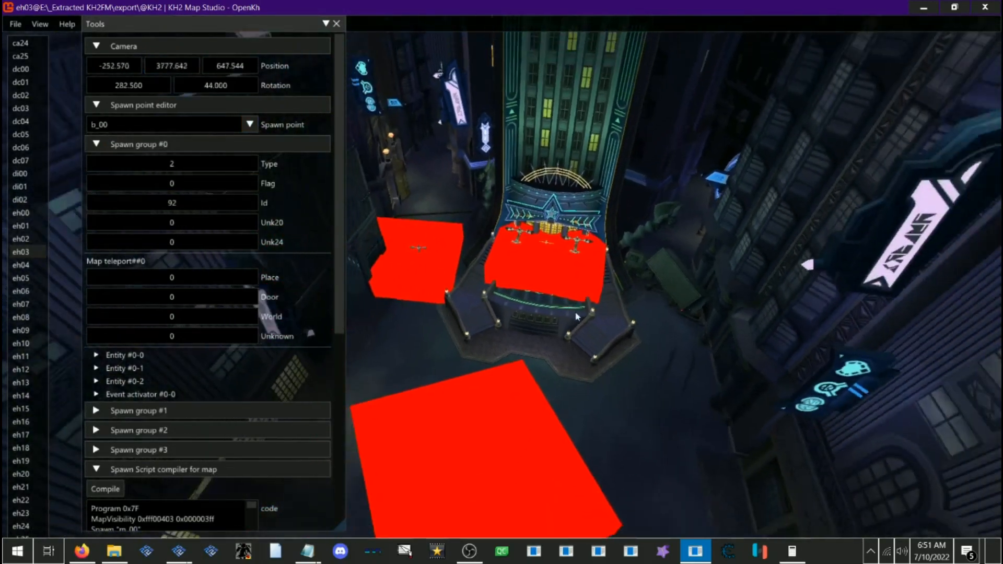
pyautogui.press('w')
# Step: Browse the battle spawn points in the Spawn point editor and select b_80
pyautogui.click(250, 125)
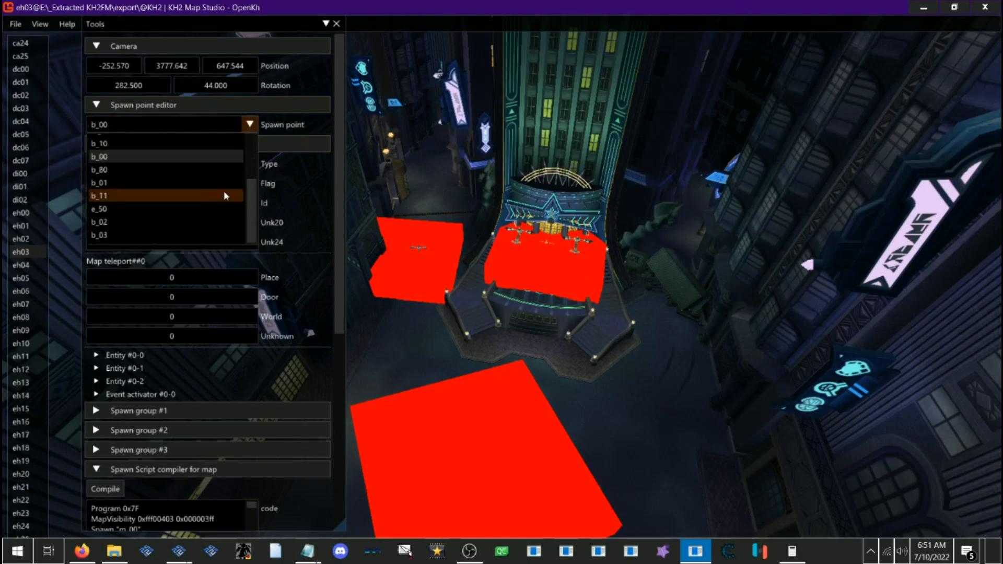
pyautogui.scroll(-2, 224, 191)
pyautogui.scroll(-1, 233, 171)
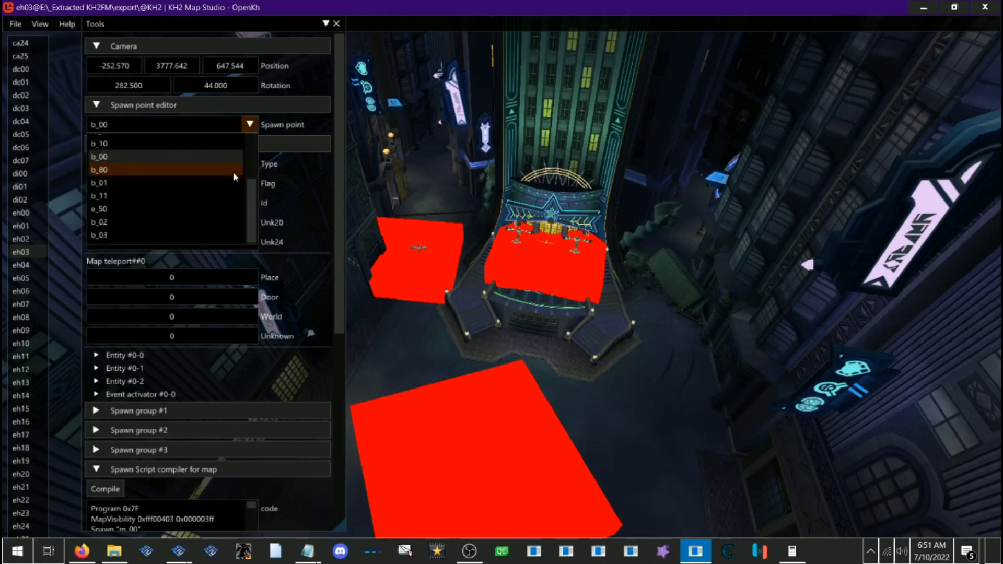
pyautogui.scroll(1, 236, 193)
pyautogui.scroll(-2, 124, 188)
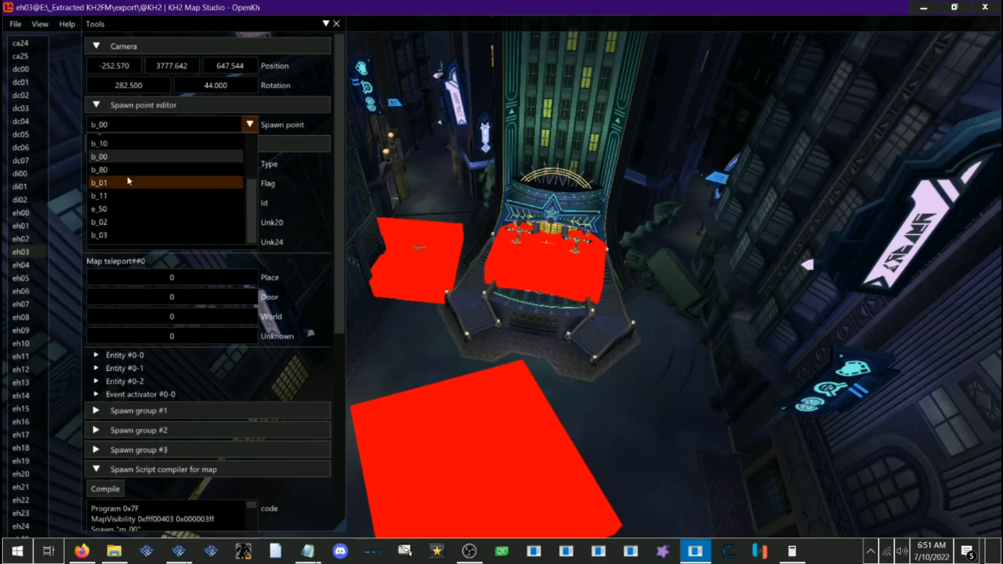
pyautogui.click(106, 168)
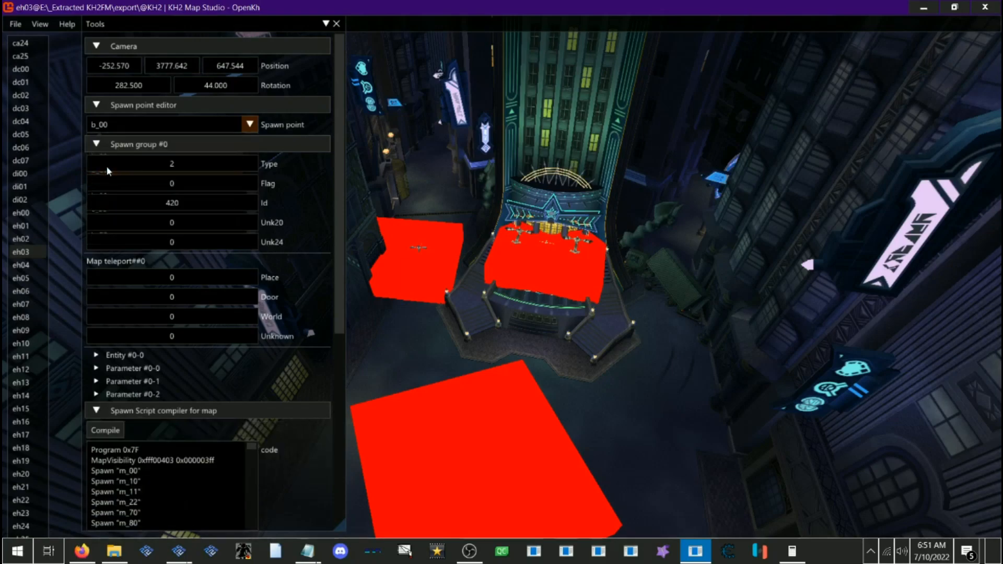
# Step: Examine the b_80 spawn placement in front of the theatre steps from several distances and angles
pyautogui.moveTo(494, 305); pyautogui.dragTo(502, 354)
pyautogui.press('w')
pyautogui.moveTo(557, 282); pyautogui.dragTo(569, 269)
pyautogui.press('s')
pyautogui.moveTo(543, 307); pyautogui.dragTo(550, 276)
pyautogui.press('w')
pyautogui.press('s')
pyautogui.press('w')
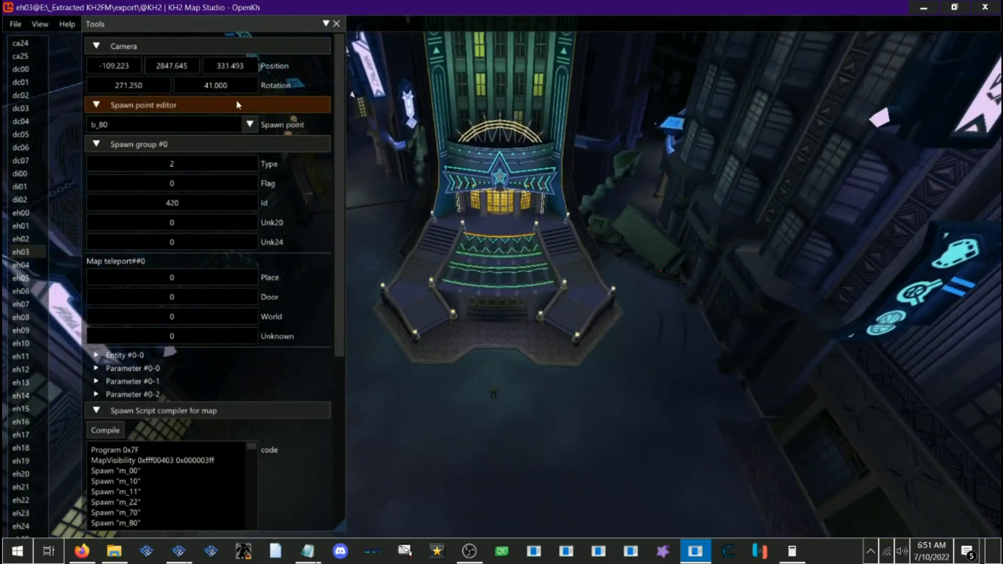
# Step: Switch the Spawn point editor back to b_00 and turn the view toward its red activator areas
pyautogui.click(221, 125)
pyautogui.scroll(-1, 172, 170)
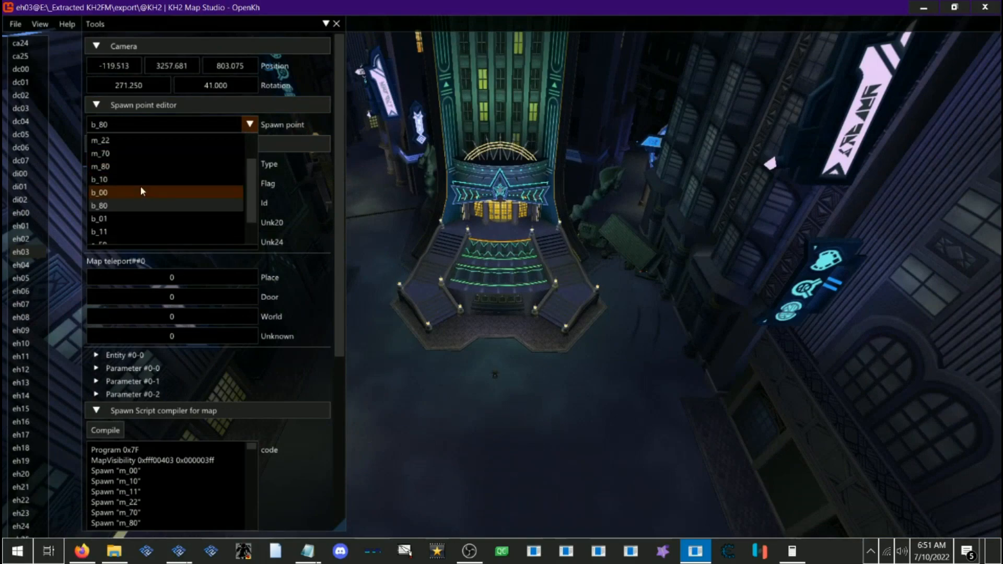
pyautogui.click(113, 192)
pyautogui.moveTo(537, 234); pyautogui.dragTo(457, 313)
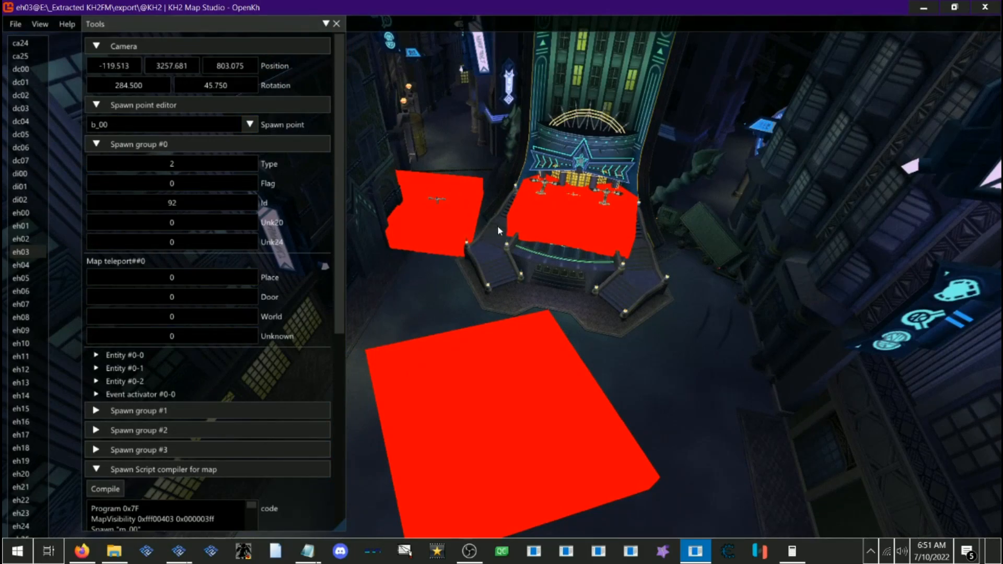
# Step: Examine the b_00 red activator areas beside and in front of the theatre entrance, close up and from above
pyautogui.moveTo(496, 227); pyautogui.dragTo(522, 208)
pyautogui.press('w')
pyautogui.moveTo(422, 174); pyautogui.dragTo(423, 151)
pyautogui.press('w')
pyautogui.press('s')
pyautogui.press('a')
pyautogui.press('w')
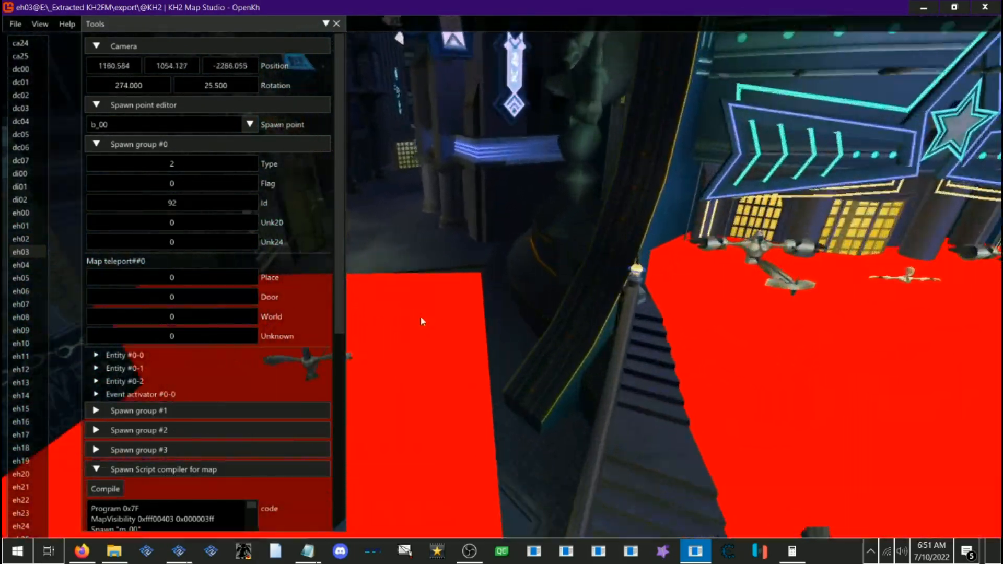
pyautogui.press('a')
pyautogui.press('s')
pyautogui.moveTo(494, 344); pyautogui.dragTo(474, 375)
pyautogui.press('d')
pyautogui.press('s')
pyautogui.press('w')
pyautogui.moveTo(424, 342); pyautogui.dragTo(408, 321)
pyautogui.press('s')
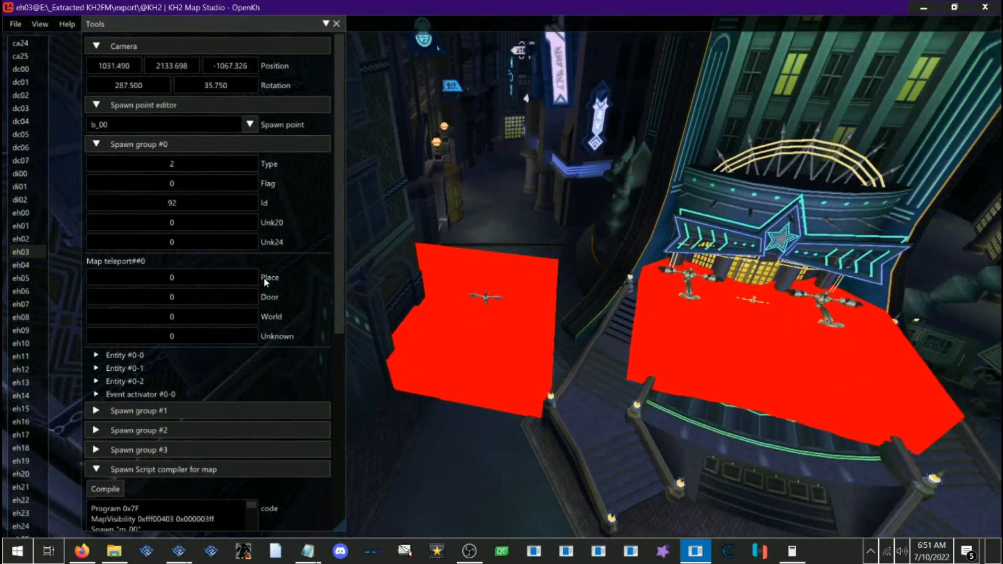
# Step: Collapse Spawn group #0 and survey the remaining red activator areas around the plaza
pyautogui.scroll(-2, 264, 277)
pyautogui.scroll(1, 140, 248)
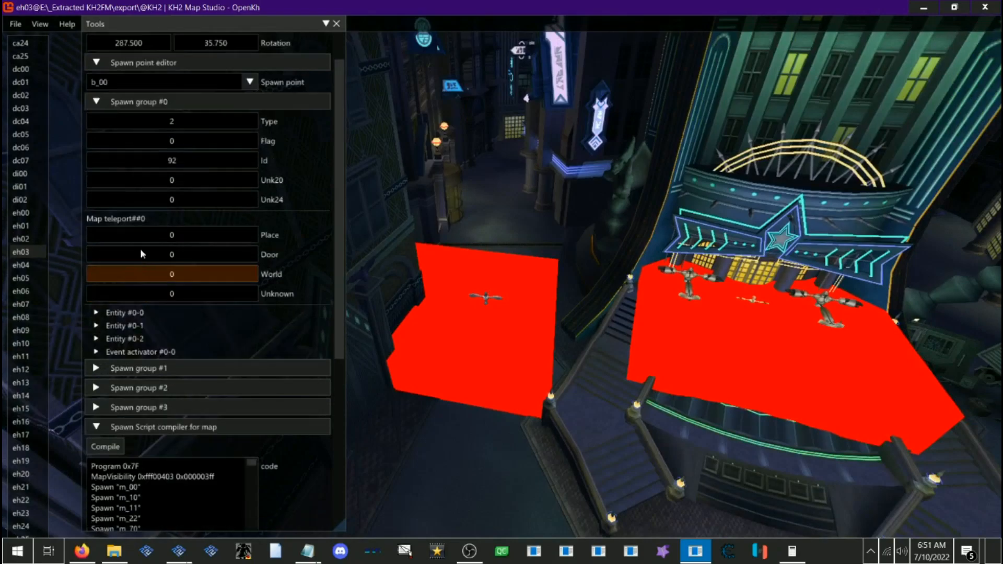
pyautogui.click(142, 106)
pyautogui.moveTo(366, 266); pyautogui.dragTo(693, 326)
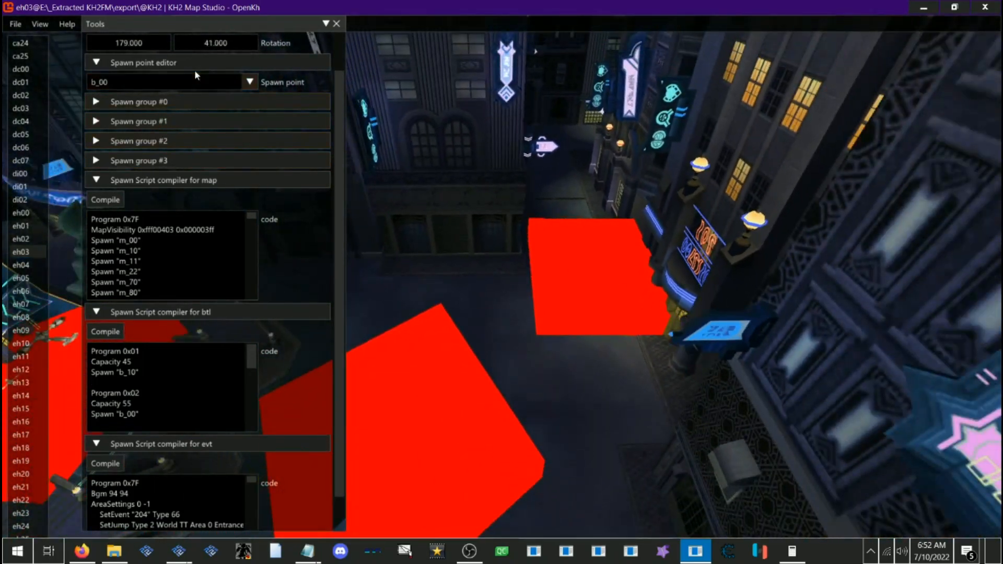
pyautogui.press('w')
pyautogui.moveTo(594, 264); pyautogui.dragTo(242, 238)
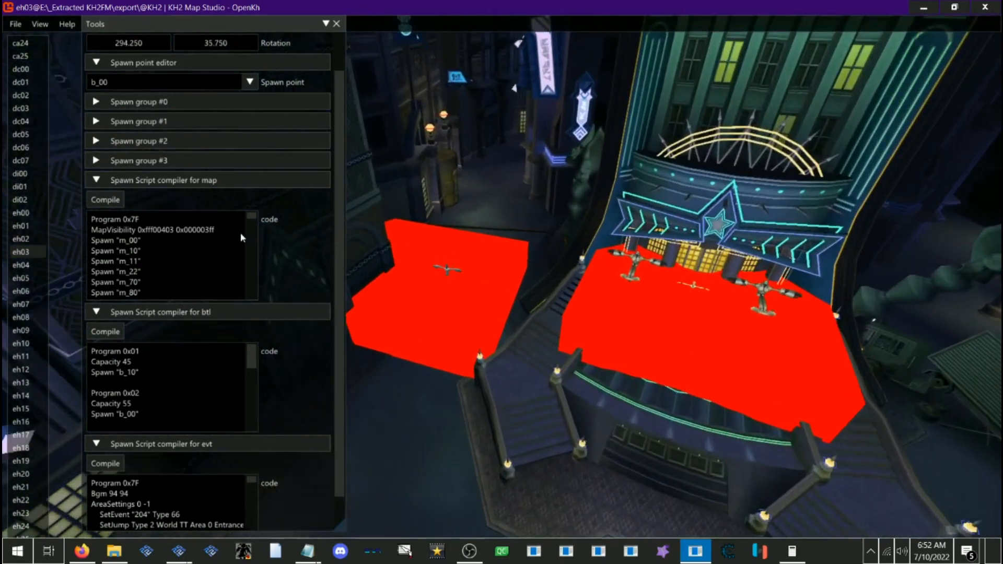
# Step: Expand Spawn group #1 and show the settings of its Event activator #1-0
pyautogui.click(145, 122)
pyautogui.click(141, 121)
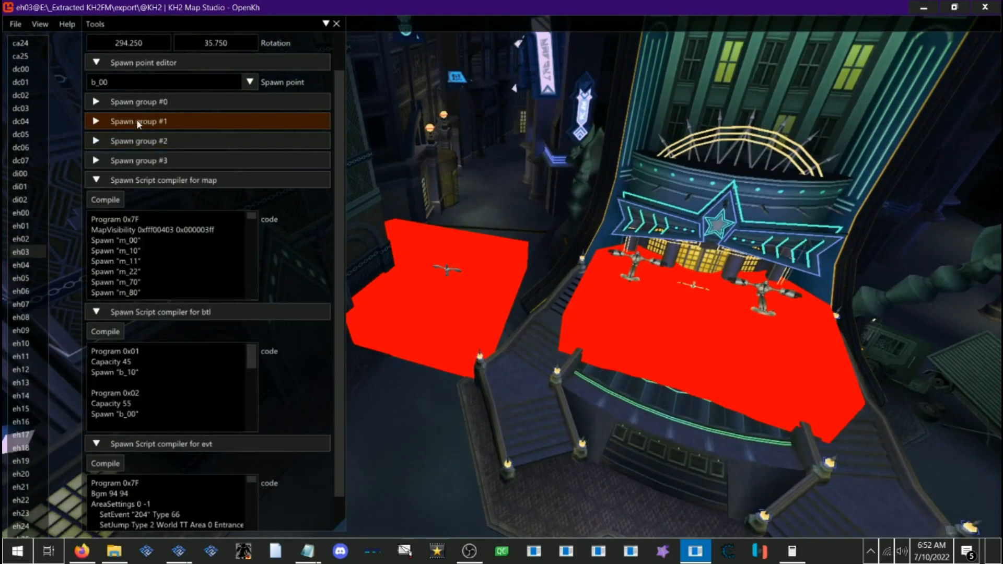
pyautogui.click(136, 120)
pyautogui.click(135, 371)
pyautogui.scroll(-4, 149, 330)
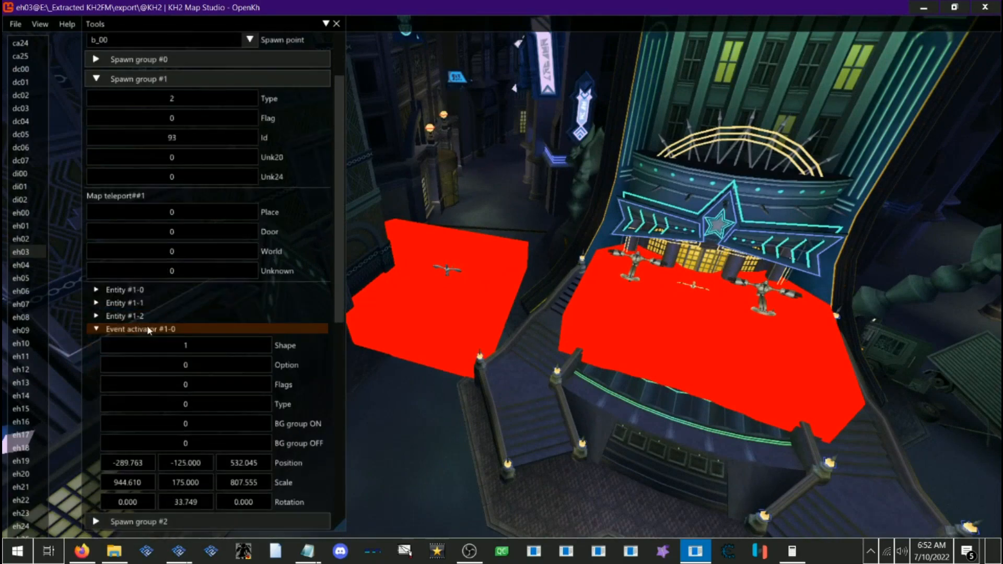
pyautogui.scroll(2, 168, 295)
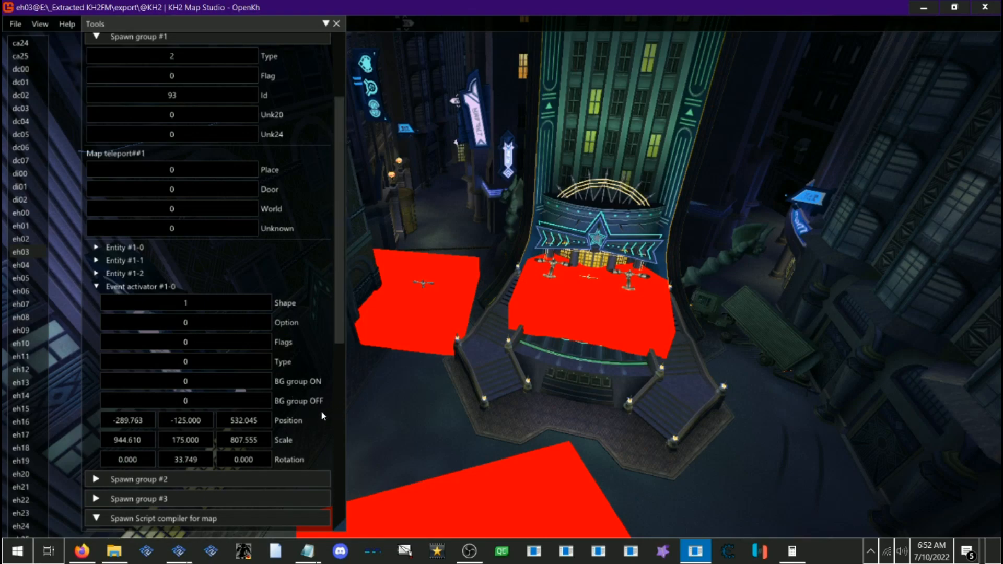
# Step: Examine the Spawn group #1 activator area in the plaza relative to the areas near the theatre
pyautogui.moveTo(449, 387); pyautogui.dragTo(429, 357)
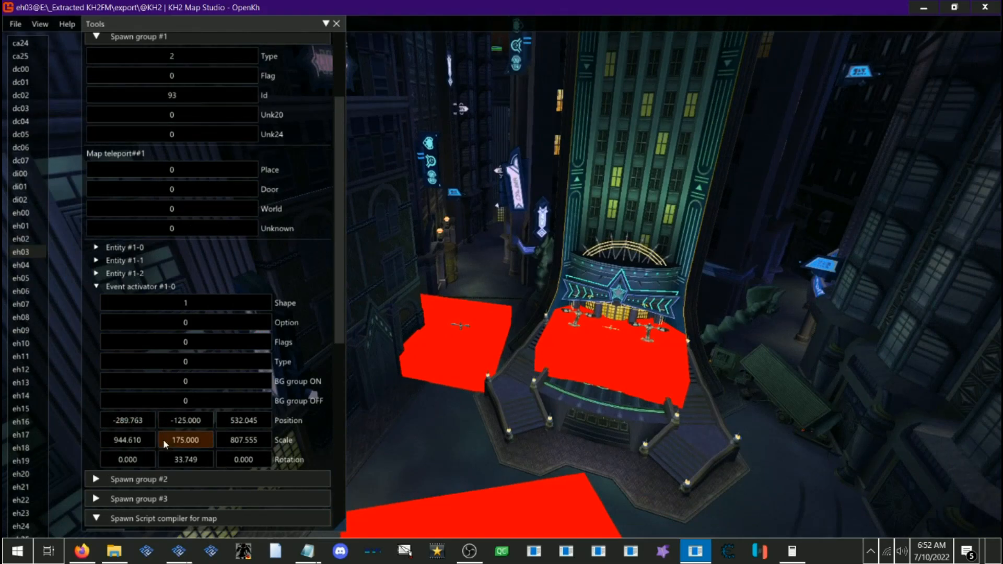
pyautogui.moveTo(415, 361)
pyautogui.mouseDown()
pyautogui.moveTo(413, 326)
pyautogui.moveTo(407, 376)
pyautogui.mouseUp()
pyautogui.press('w')
pyautogui.press('s')
pyautogui.press('w')
pyautogui.press('s')
pyautogui.press('w')
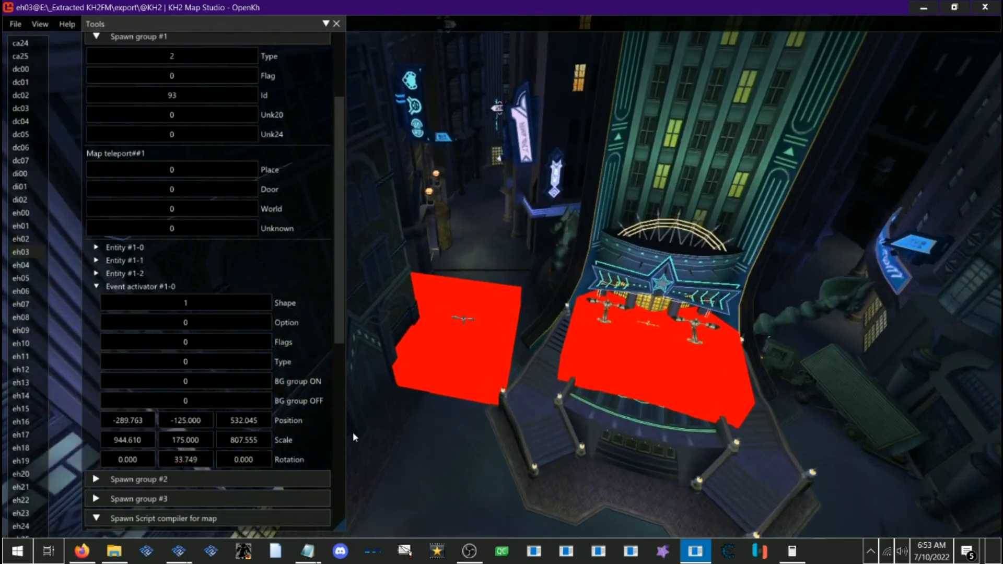
pyautogui.press('s')
pyautogui.moveTo(468, 424); pyautogui.dragTo(469, 435)
pyautogui.press('w')
pyautogui.press('w')
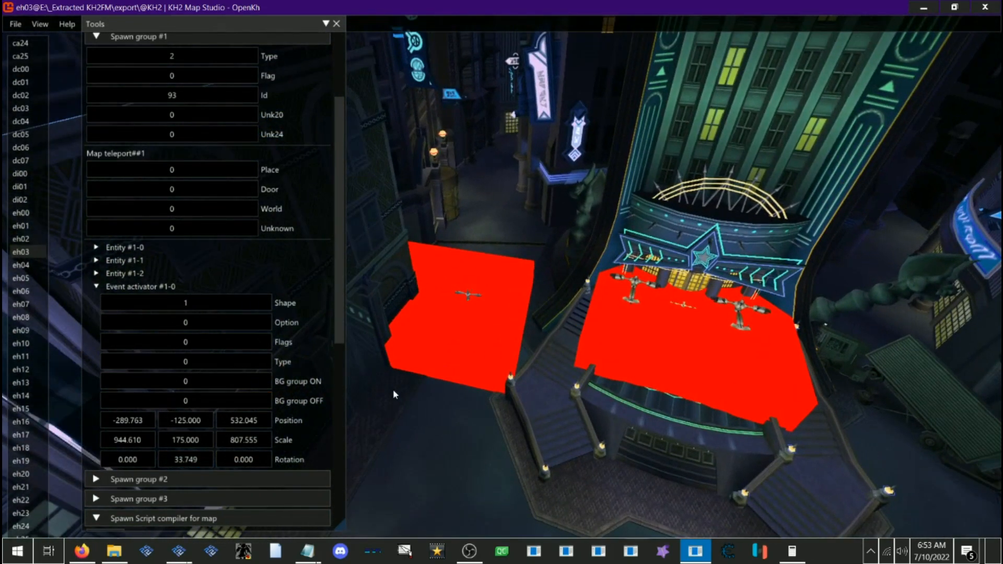
# Step: Set Event activator #1-0's Y position to 336 to move its red area away from the enemies
pyautogui.press('w')
pyautogui.moveTo(193, 426); pyautogui.dragTo(167, 424)
pyautogui.moveTo(422, 390); pyautogui.dragTo(538, 405)
pyautogui.press('s')
pyautogui.moveTo(196, 424); pyautogui.dragTo(77, 426)
pyautogui.press('w')
pyautogui.moveTo(575, 407); pyautogui.dragTo(273, 409)
pyautogui.press('s')
pyautogui.press('w')
pyautogui.moveTo(187, 422); pyautogui.dragTo(759, 425)
# Step: Inspect the three Spawn group #1 enemies in the plaza, close up and from high above
pyautogui.moveTo(619, 418); pyautogui.dragTo(660, 412)
pyautogui.press('s')
pyautogui.moveTo(555, 380); pyautogui.dragTo(538, 396)
pyautogui.press('w')
pyautogui.press('s')
pyautogui.press('w')
pyautogui.press('w')
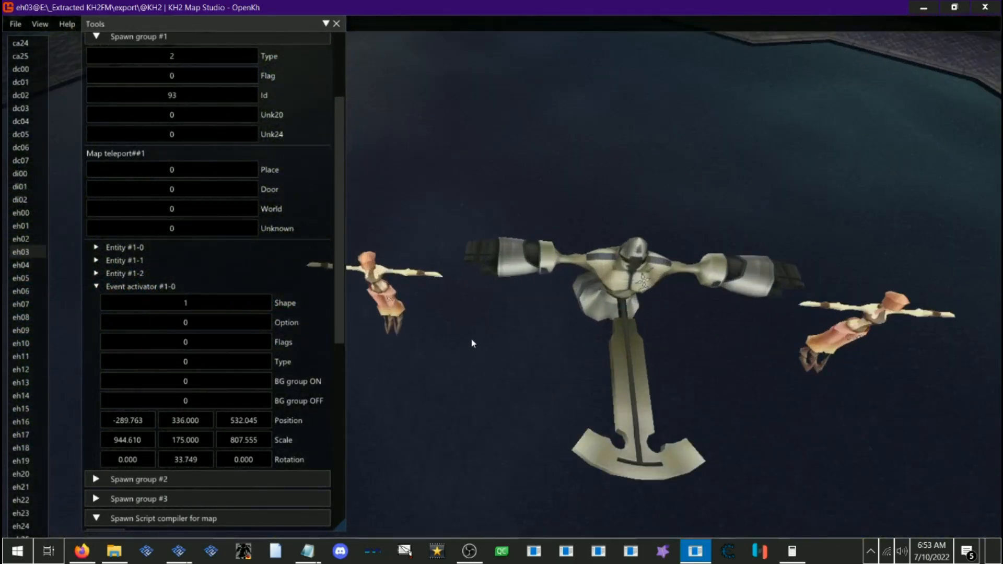
pyautogui.press('s')
pyautogui.press('w')
pyautogui.press('s')
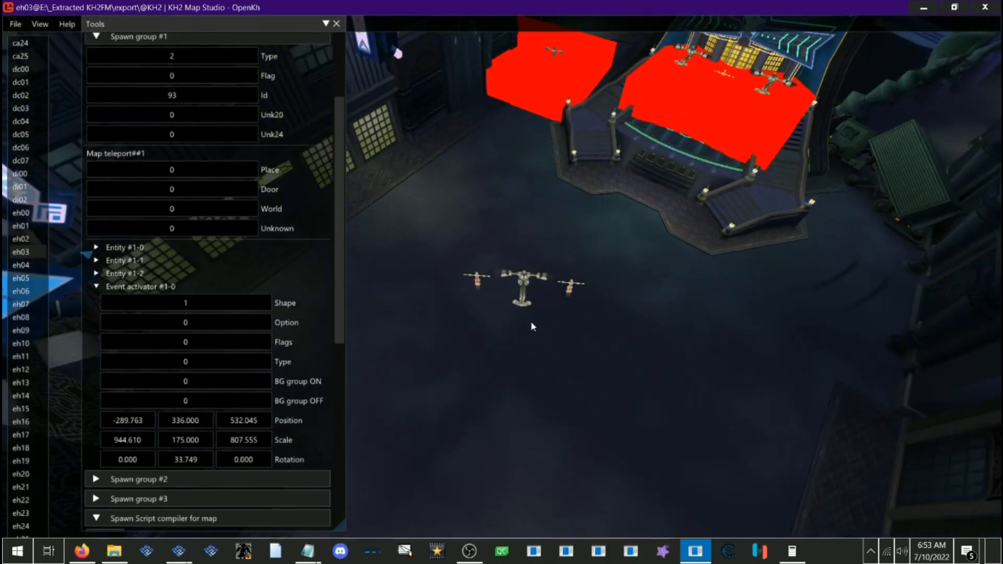
# Step: Compare the placement of the three plaza enemies with the red activator areas near the theatre
pyautogui.moveTo(531, 323); pyautogui.dragTo(555, 255)
pyautogui.press('w')
pyautogui.press('s')
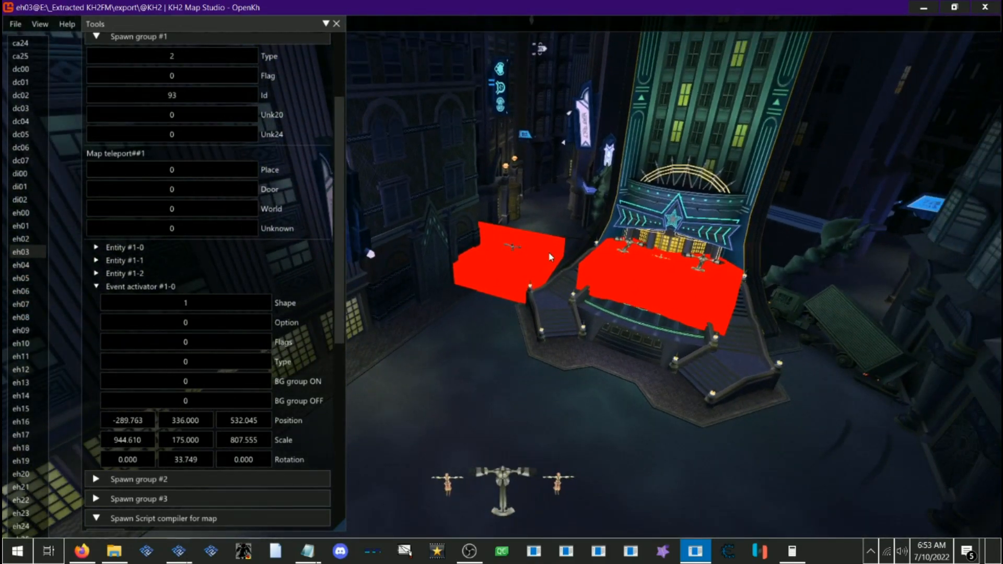
pyautogui.press('s')
pyautogui.press('w')
pyautogui.moveTo(550, 308); pyautogui.dragTo(551, 345)
pyautogui.press('w')
pyautogui.press('s')
pyautogui.press('w')
pyautogui.press('s')
pyautogui.press('s')
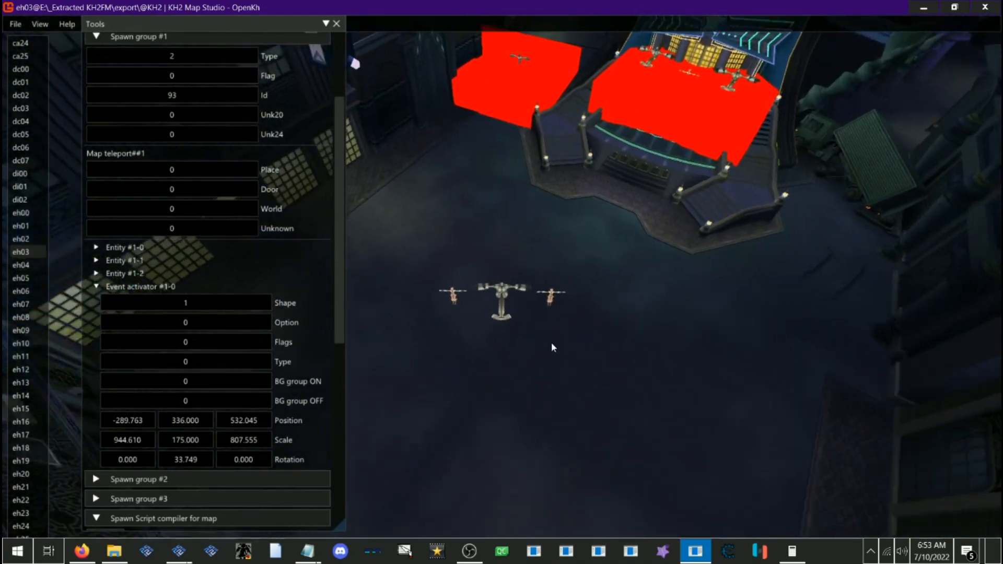
pyautogui.press('w')
pyautogui.press('s')
pyautogui.moveTo(470, 330); pyautogui.dragTo(465, 321)
pyautogui.press('w')
pyautogui.press('w')
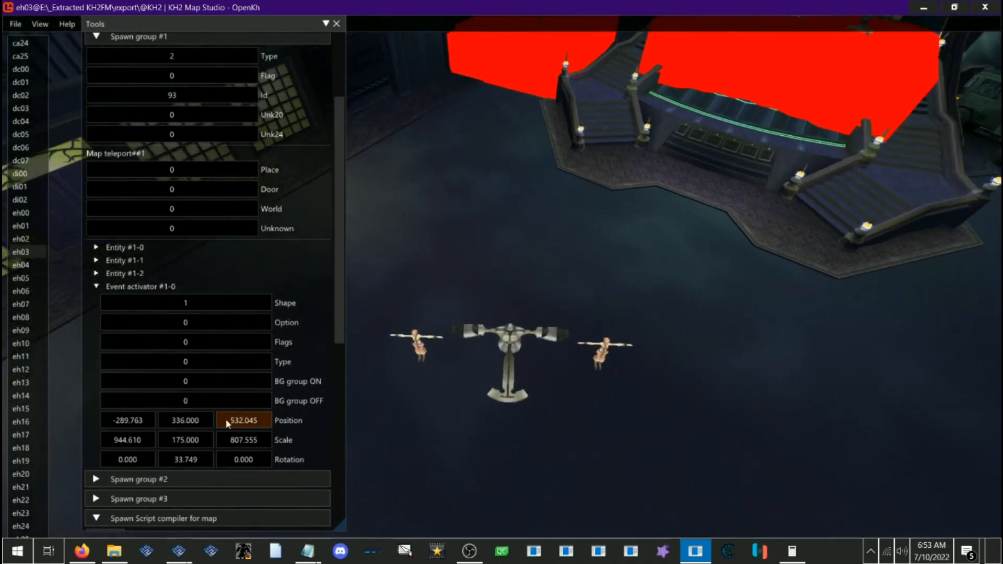
pyautogui.press('s')
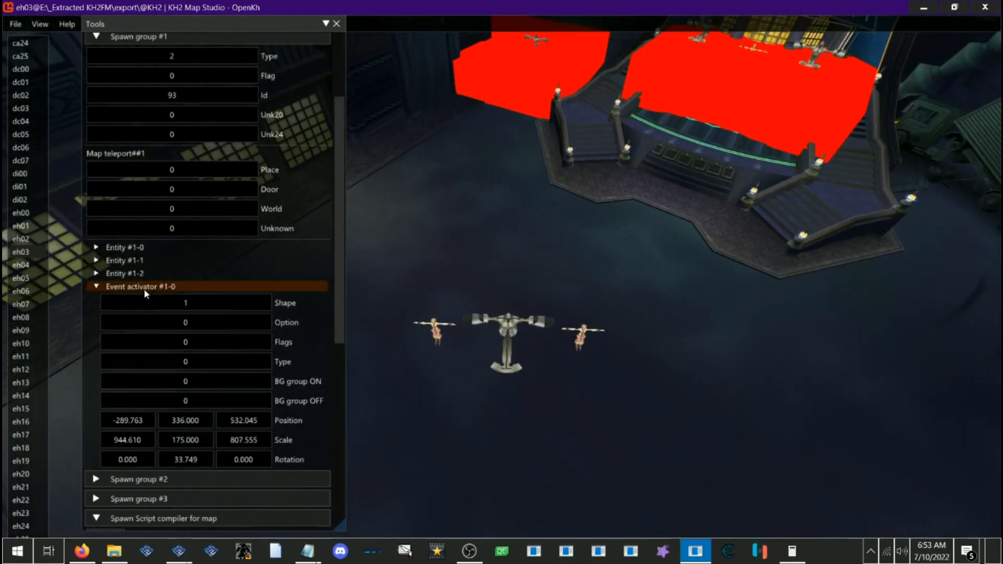
pyautogui.press('a')
# Step: Collapse Event activator #1-0 and review the fields of Entity #1-0
pyautogui.click(135, 287)
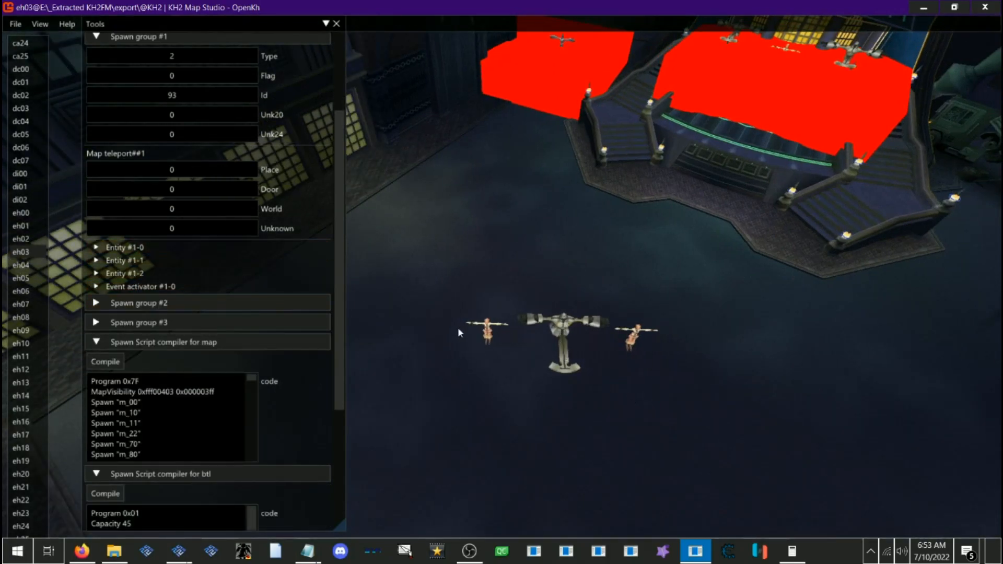
pyautogui.click(125, 247)
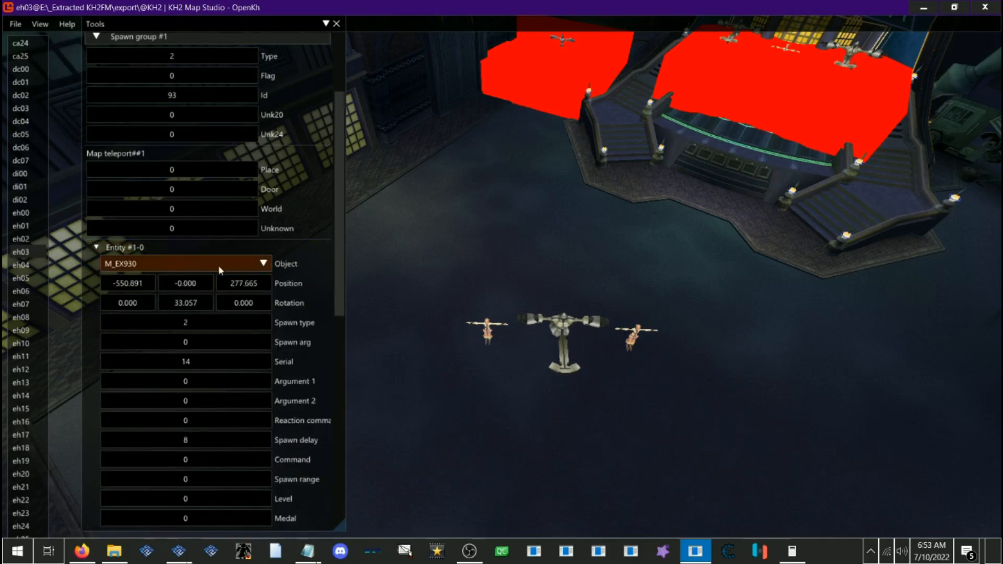
pyautogui.scroll(-4, 248, 268)
pyautogui.scroll(2, 248, 275)
pyautogui.scroll(2, 247, 277)
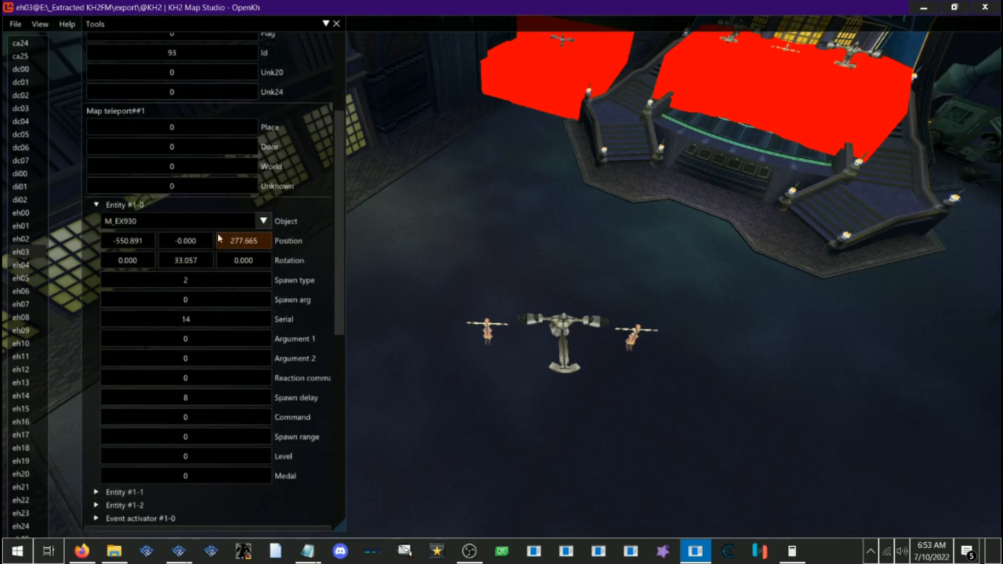
# Step: Change Entity #1-0's object to M_EX920, filtering the object names by M_EX92
pyautogui.click(145, 222)
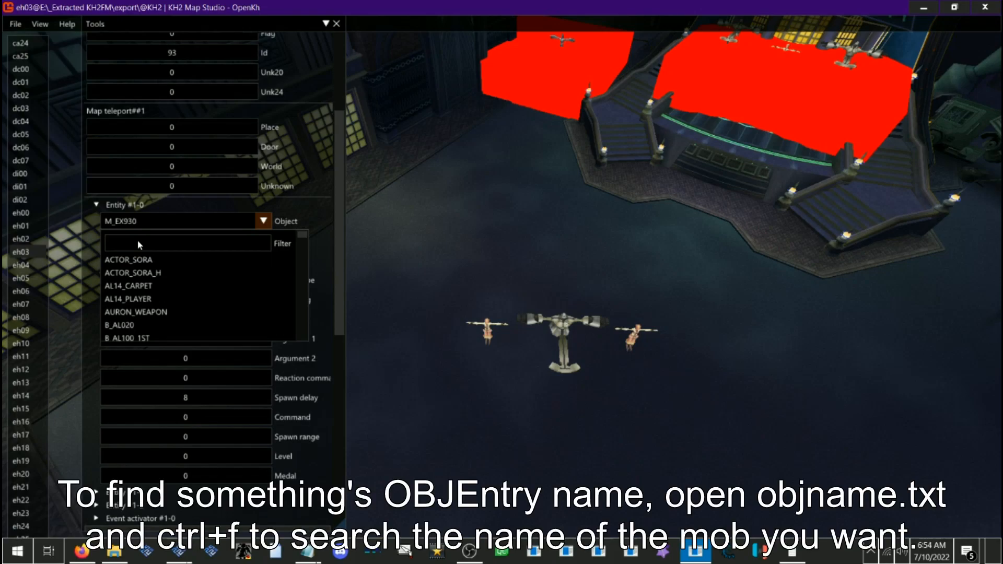
pyautogui.write('M_EX92')
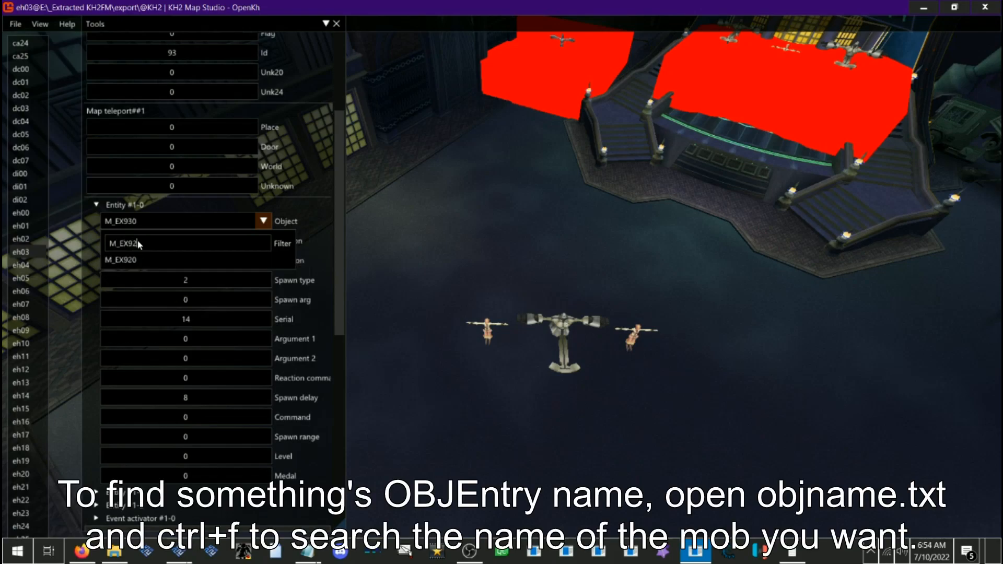
pyautogui.click(141, 259)
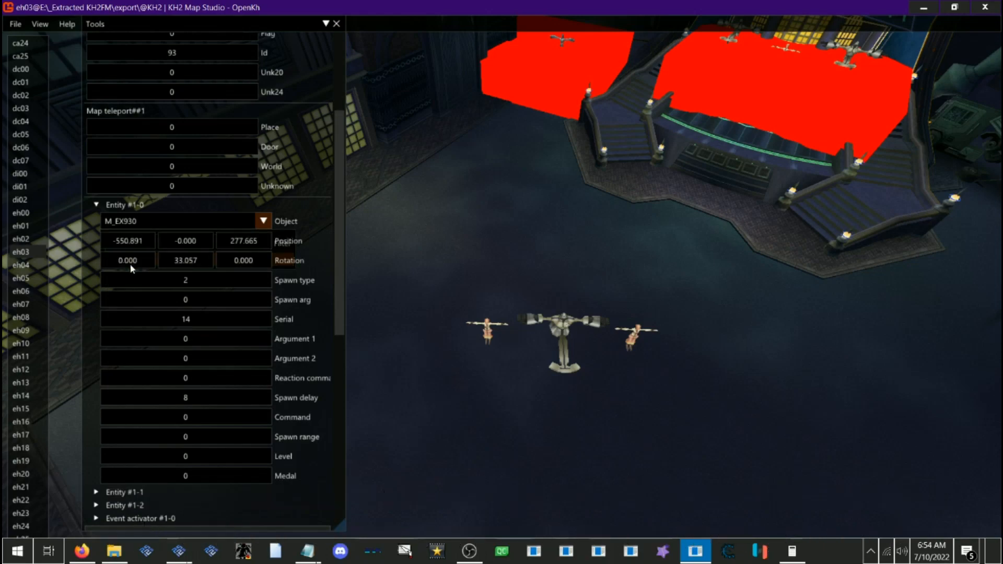
pyautogui.moveTo(498, 338); pyautogui.dragTo(485, 341)
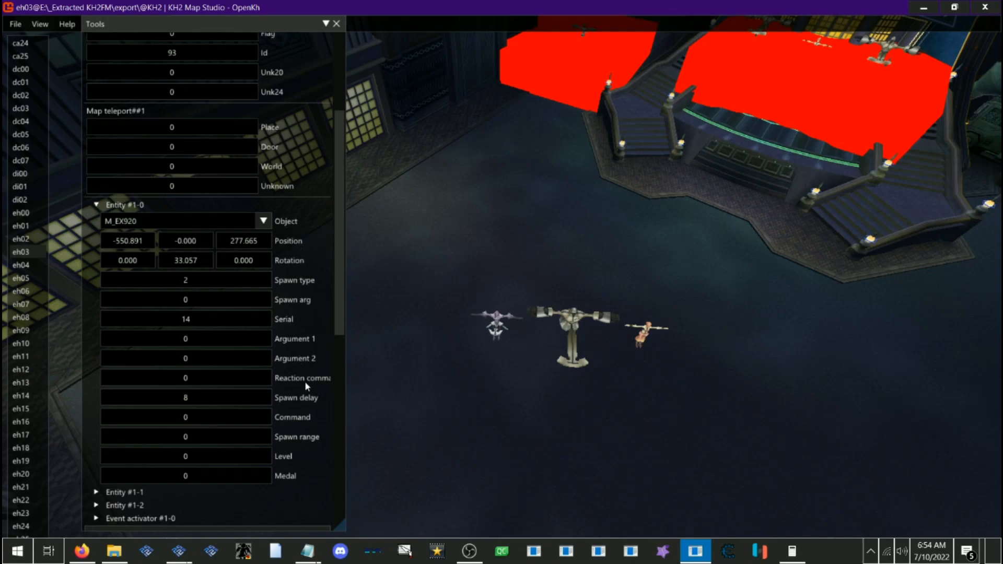
# Step: Examine the replaced Entity #1-0 model beside the other group enemies at ground level
pyautogui.moveTo(529, 370); pyautogui.dragTo(509, 265)
pyautogui.press('w')
pyautogui.press('a')
pyautogui.press('s')
pyautogui.press('w')
pyautogui.press('w')
pyautogui.press('w')
pyautogui.press('s')
pyautogui.press('d')
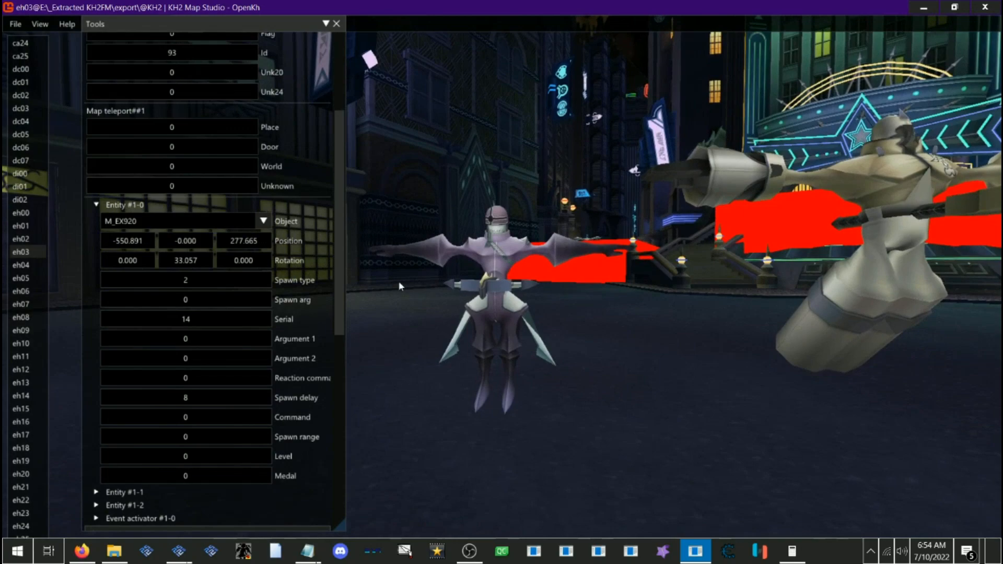
pyautogui.press('s')
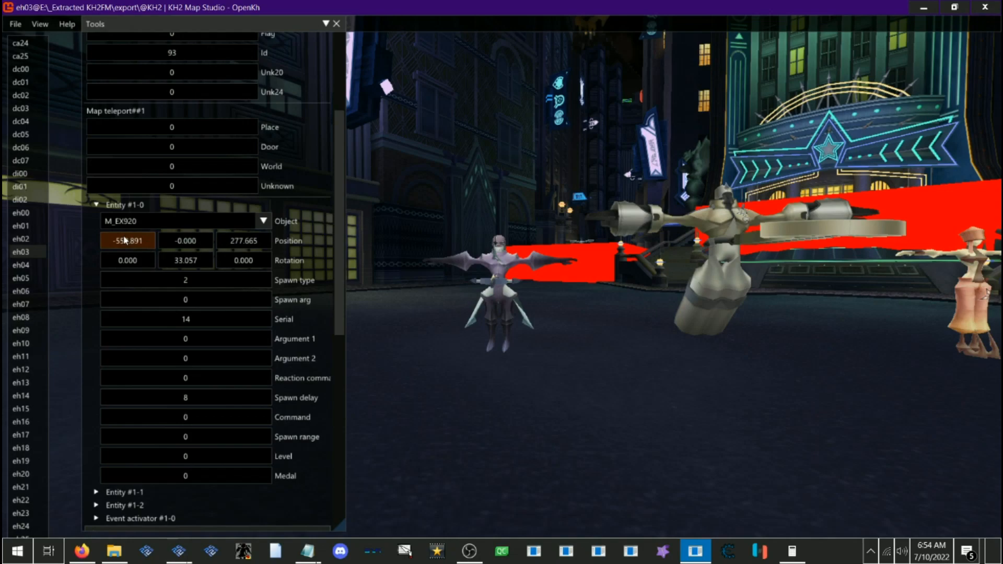
# Step: Set Entity #1-0's position to -563.891, -1.000, 283.665, trying heights -51, -151 and -451, and its Y rotation to 35.057
pyautogui.moveTo(132, 243); pyautogui.dragTo(125, 242)
pyautogui.moveTo(194, 240); pyautogui.dragTo(250, 242)
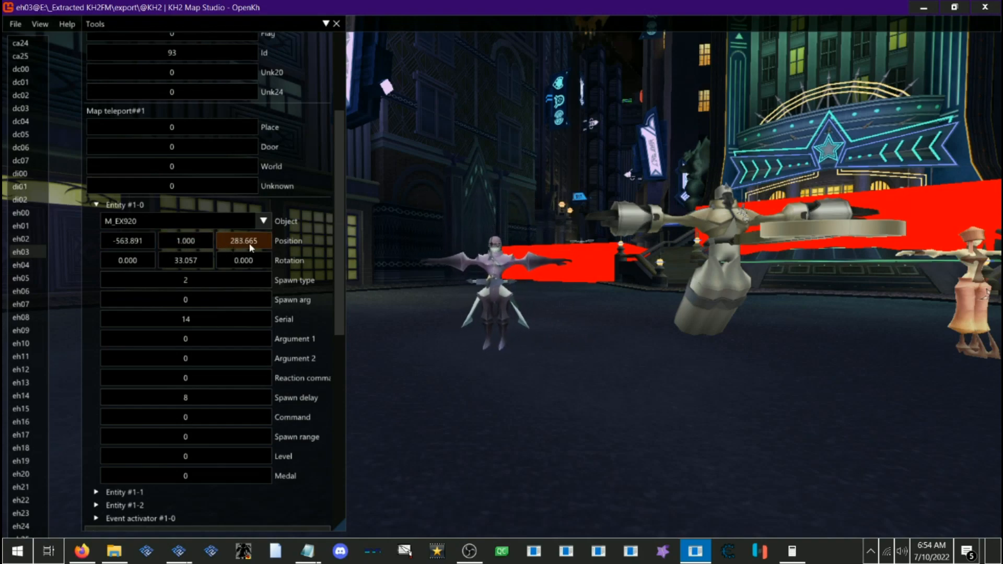
pyautogui.click(163, 242)
pyautogui.write('-5')
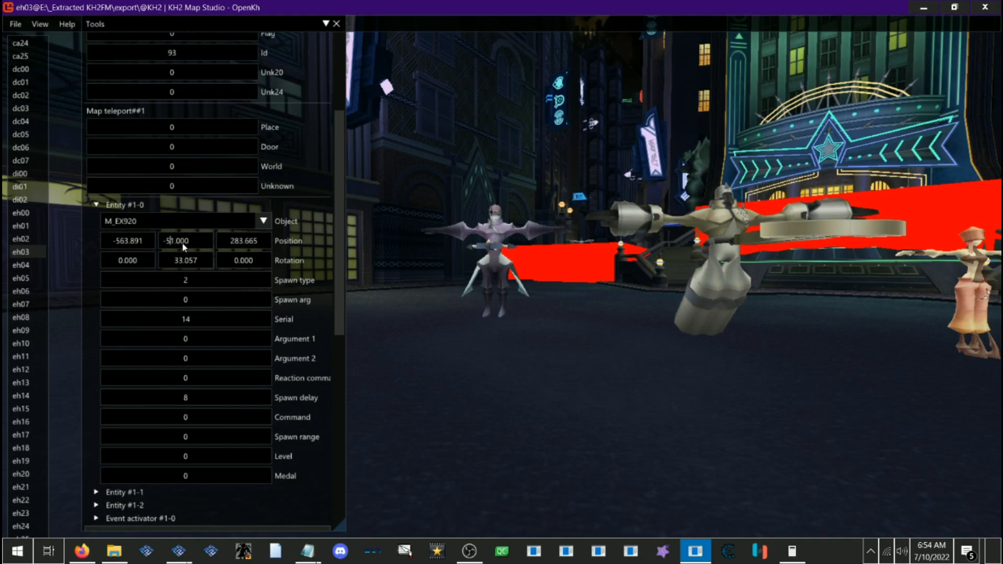
pyautogui.press('Left')
pyautogui.write('1')
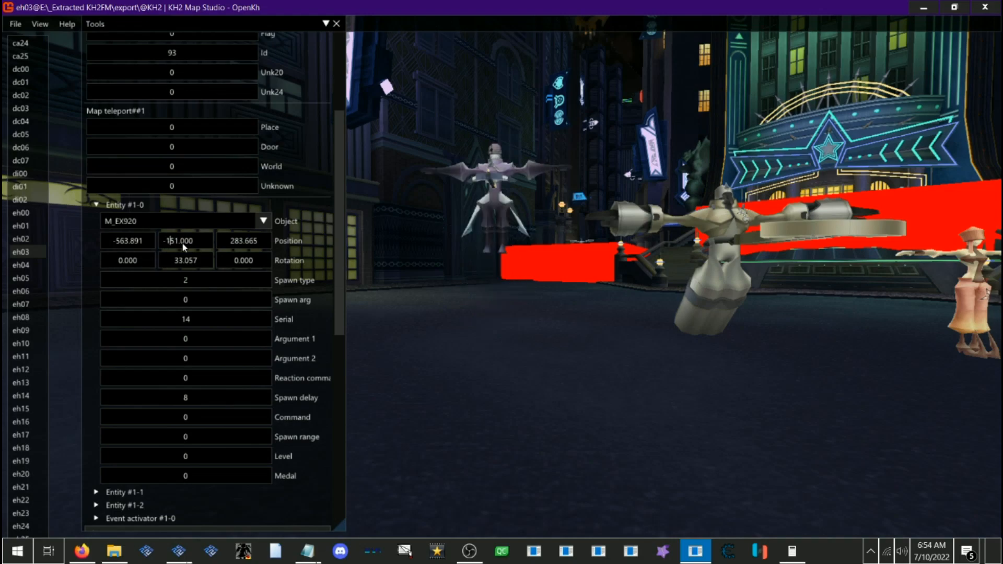
pyautogui.press('BackSpace')
pyautogui.write('4')
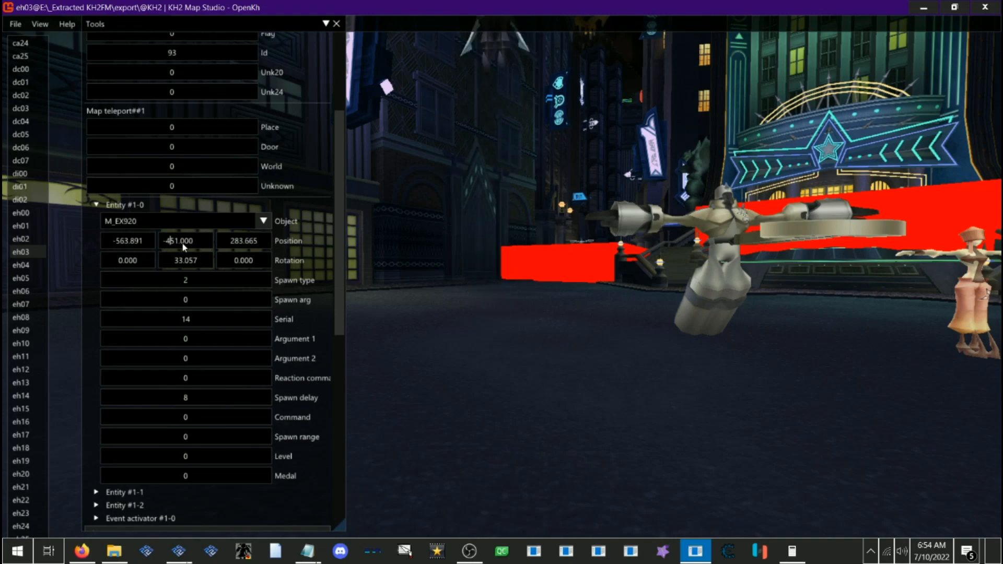
pyautogui.press('BackSpace')
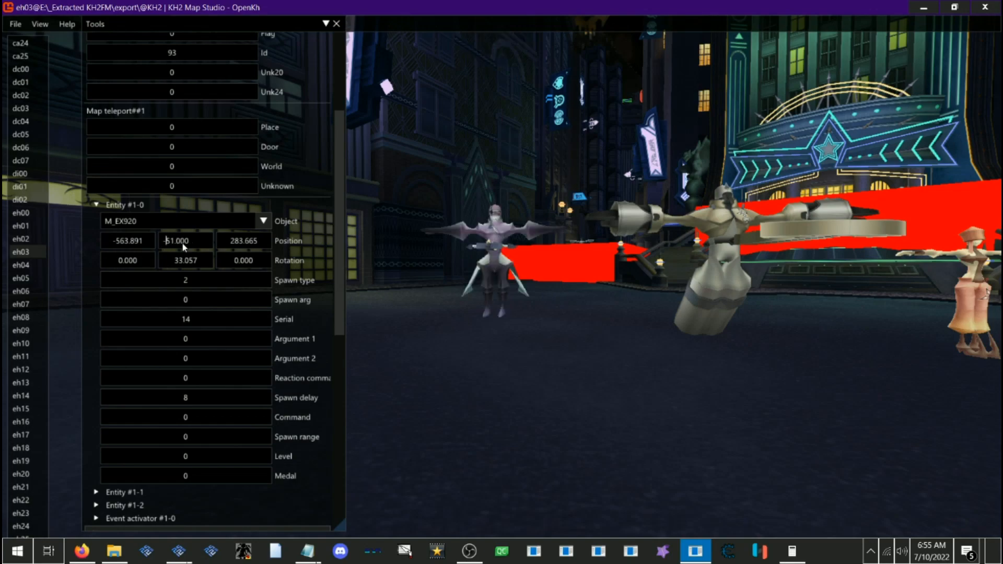
pyautogui.press('Delete')
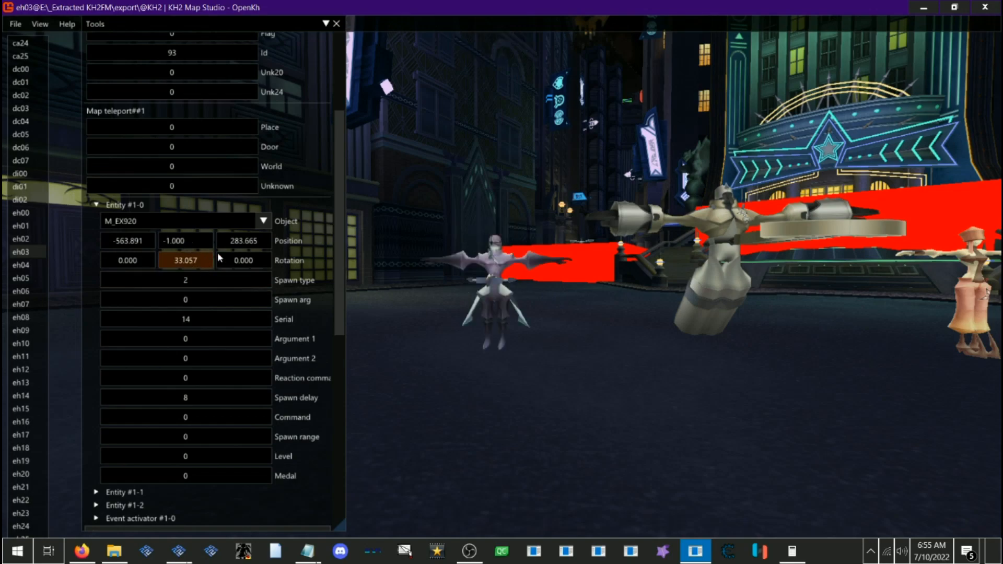
pyautogui.click(500, 218)
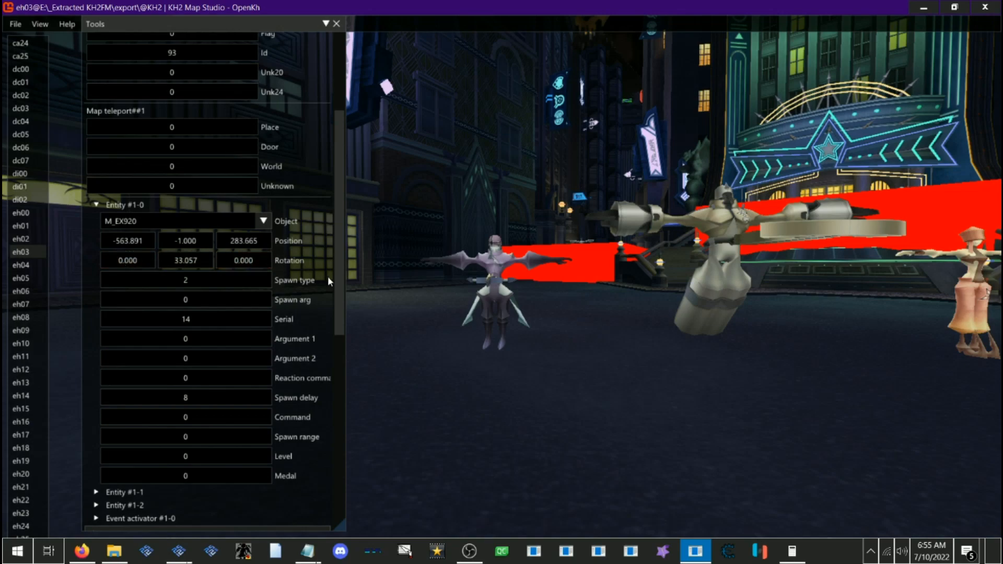
pyautogui.moveTo(185, 259); pyautogui.dragTo(366, 281)
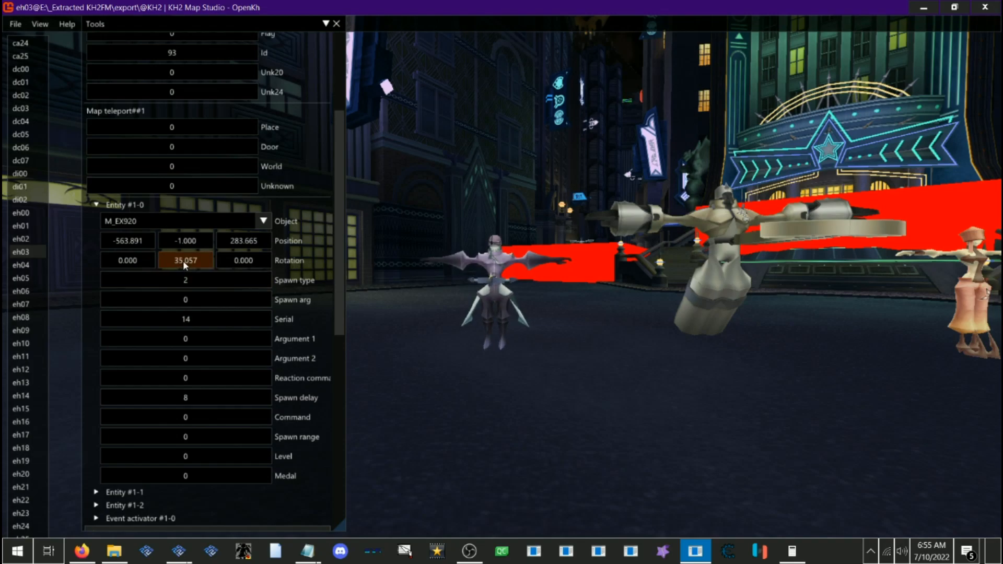
# Step: Examine the repositioned Entity #1-0 and its neighbouring enemies from several distances and angles
pyautogui.press('w')
pyautogui.moveTo(570, 227); pyautogui.dragTo(547, 410)
pyautogui.press('s')
pyautogui.press('s')
pyautogui.press('w')
pyautogui.press('s')
pyautogui.press('w')
pyautogui.press('s')
pyautogui.press('w')
pyautogui.moveTo(562, 298); pyautogui.dragTo(569, 257)
pyautogui.press('w')
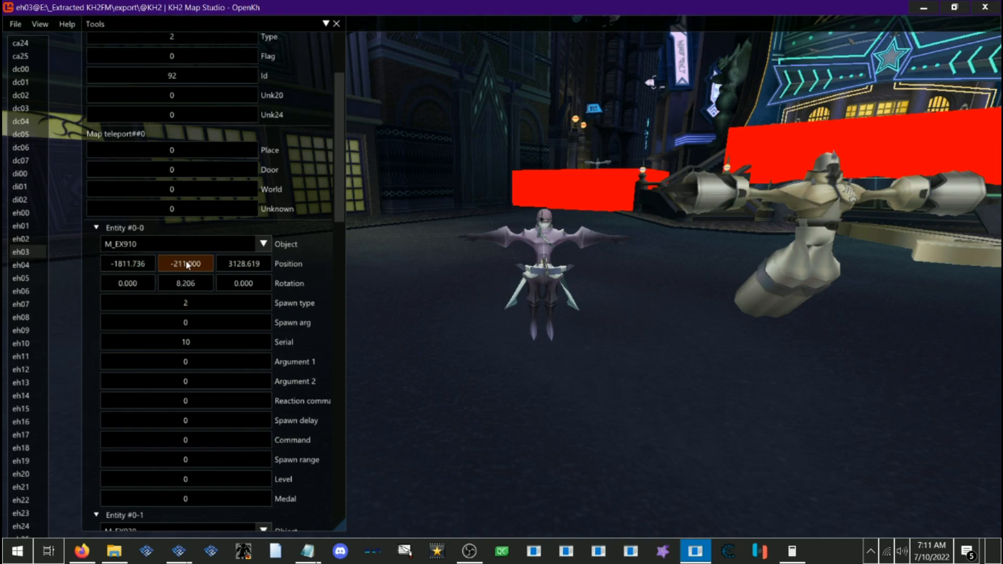
# Step: Set Entity #0-0's Spawn arg to 1 in spawn group #0
pyautogui.doubleClick(198, 322)
pyautogui.write('1')
pyautogui.press('Return')
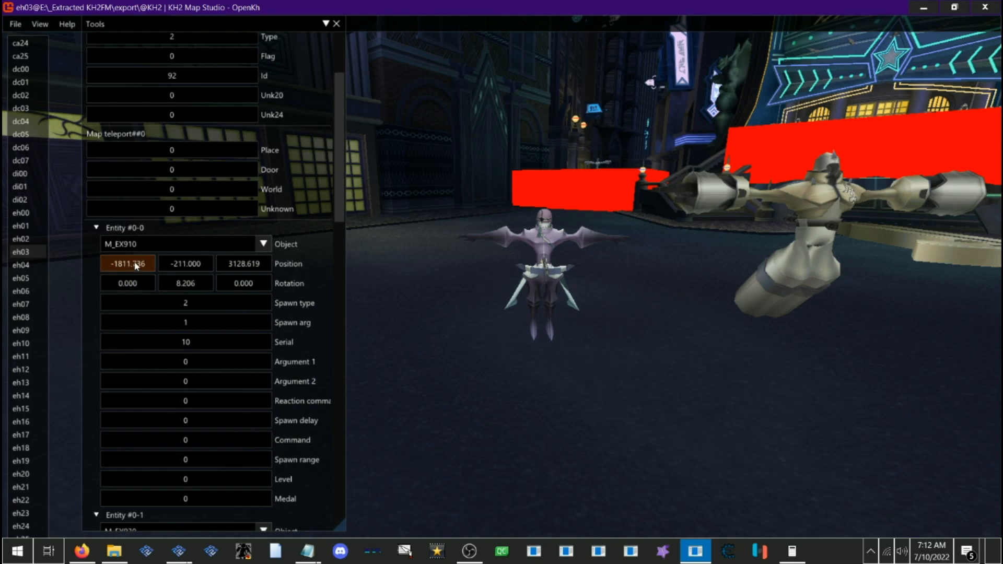
pyautogui.moveTo(528, 321); pyautogui.dragTo(528, 326)
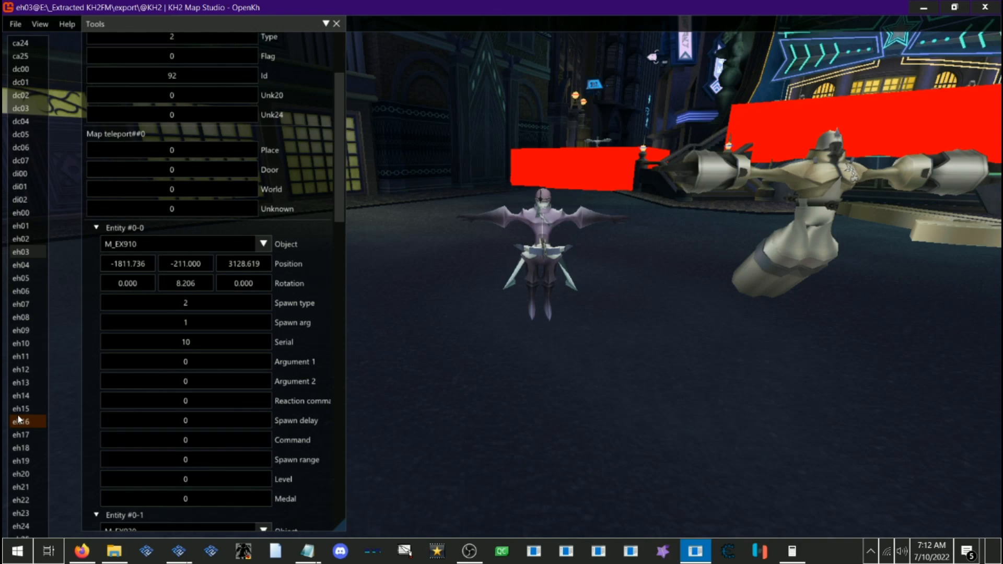
pyautogui.scroll(-3, 181, 369)
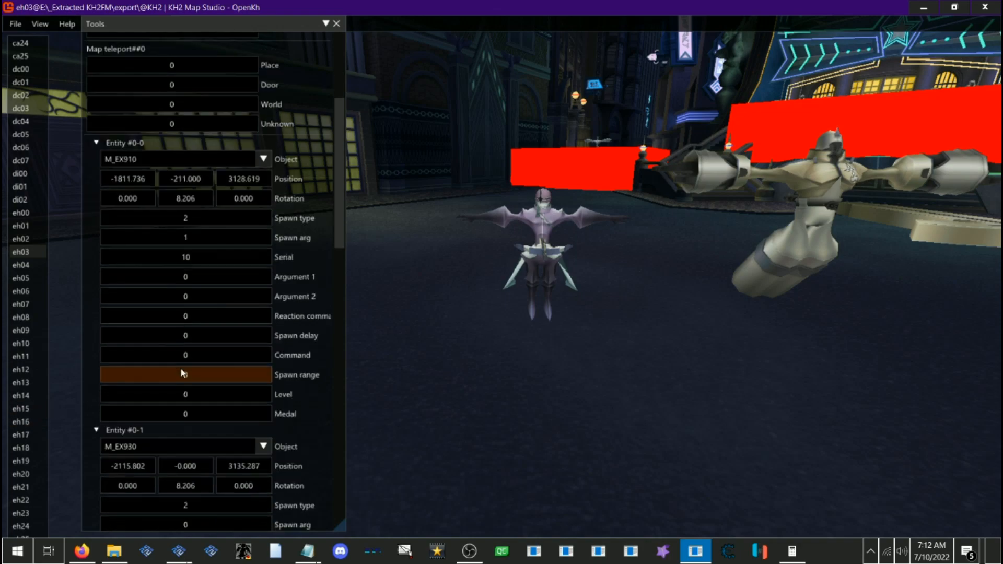
pyautogui.scroll(2, 180, 373)
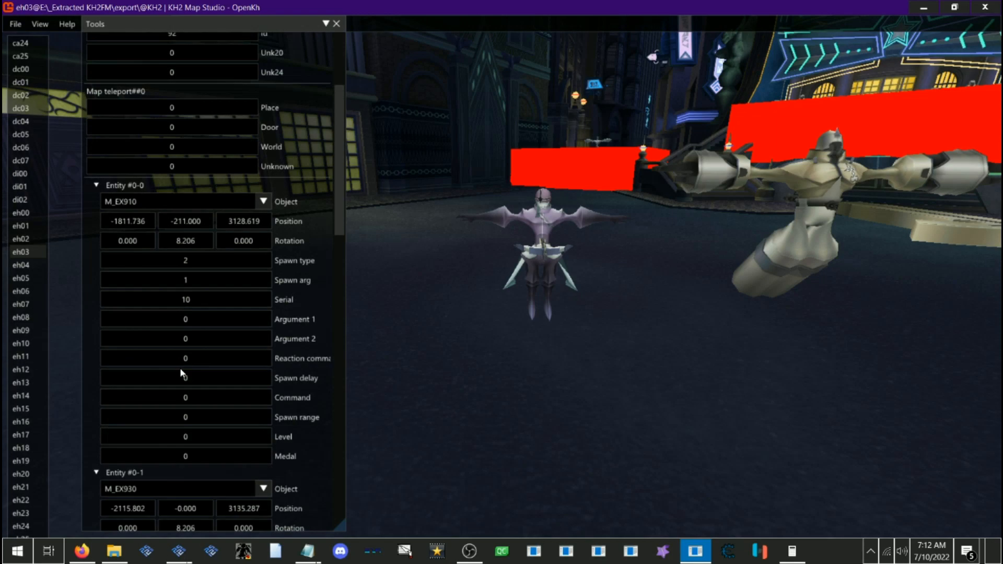
pyautogui.scroll(2, 180, 368)
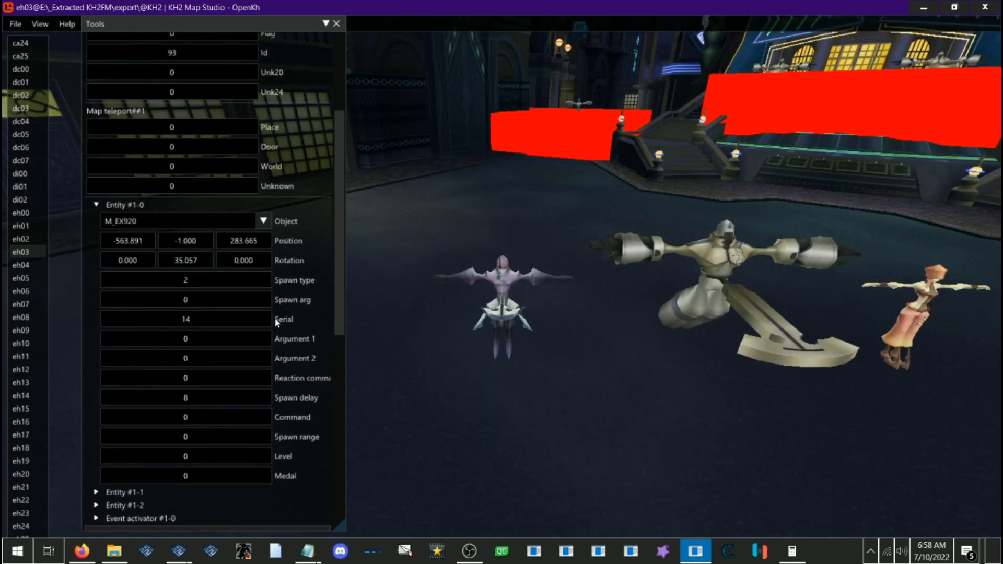
# Step: Set spawn group #1's Id to 2000, trying 200 first
pyautogui.scroll(6, 275, 314)
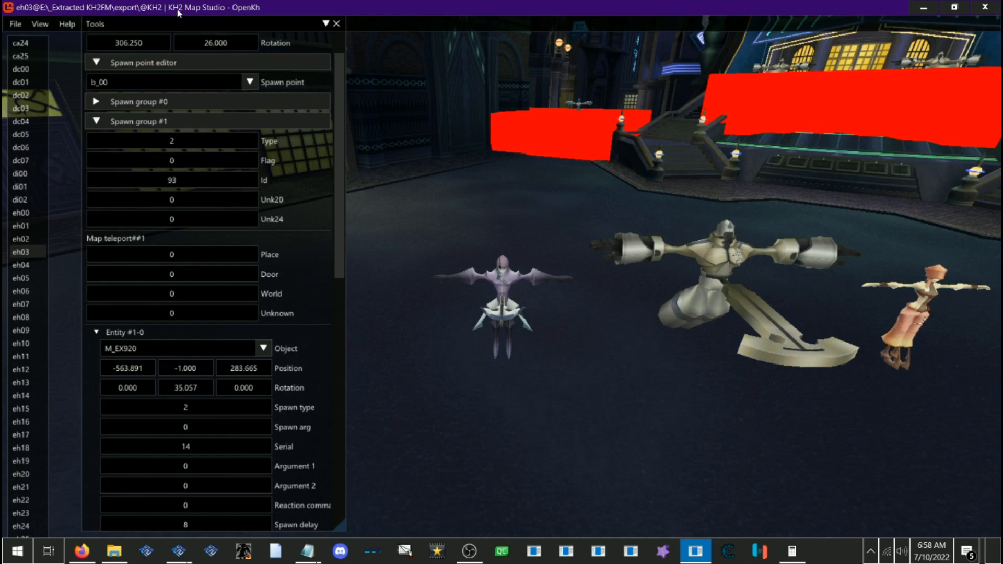
pyautogui.doubleClick(197, 445)
pyautogui.press('Return')
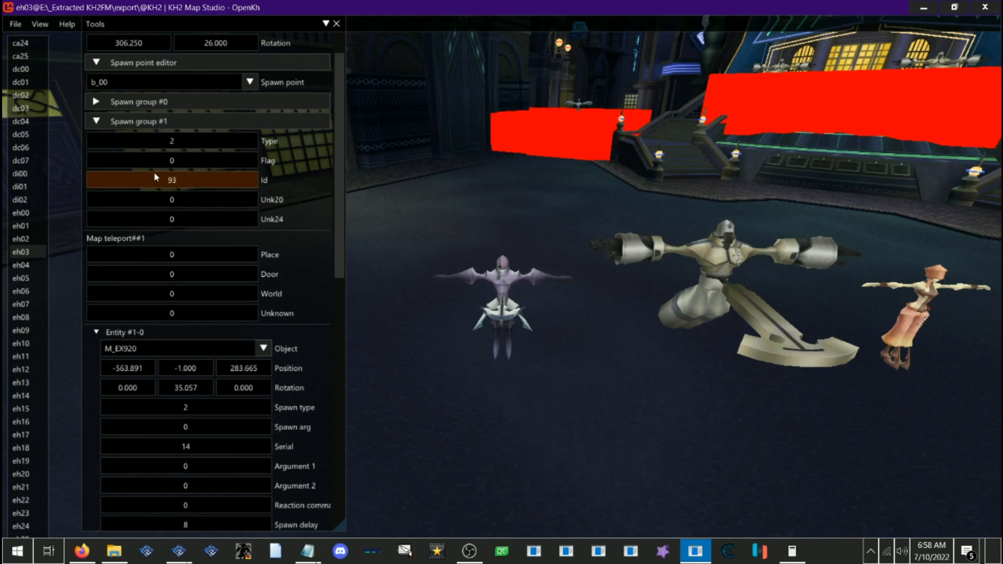
pyautogui.doubleClick(206, 180)
pyautogui.write('200')
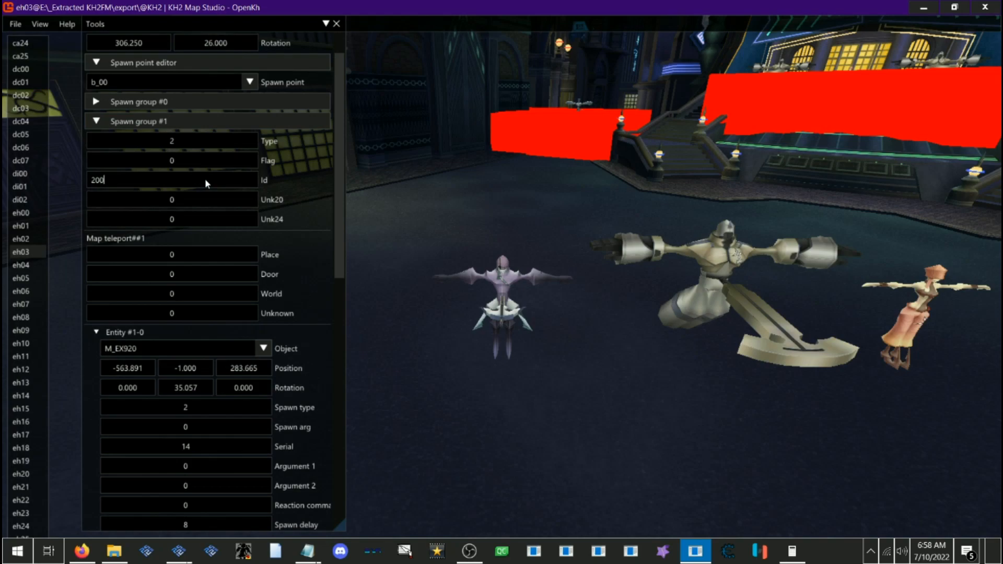
pyautogui.press('Return')
pyautogui.doubleClick(204, 180)
pyautogui.write('0')
pyautogui.press('Return')
# Step: Set Entity #1-0's Serial to 2000
pyautogui.scroll(-1, 205, 177)
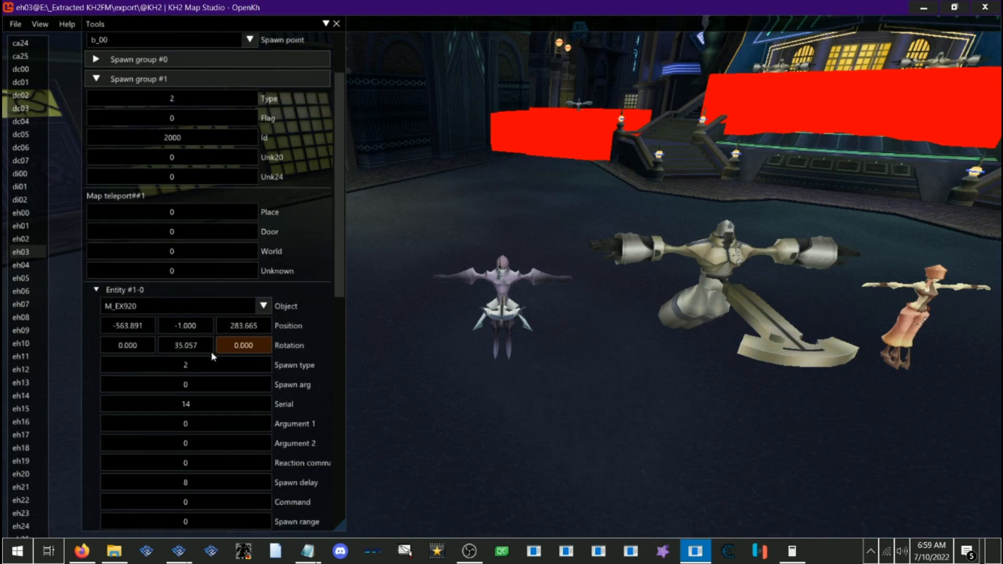
pyautogui.doubleClick(191, 400)
pyautogui.write('2000')
pyautogui.press('Return')
# Step: Expand Entity #1-1, set its Serial to 2001 and collapse it again
pyautogui.scroll(-4, 190, 399)
pyautogui.click(146, 408)
pyautogui.scroll(-1, 186, 459)
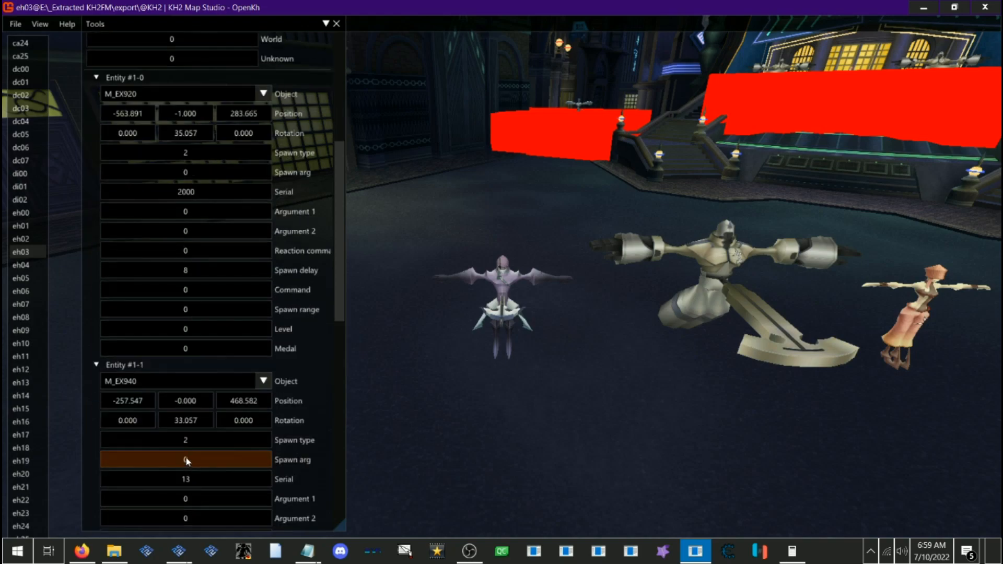
pyautogui.doubleClick(194, 471)
pyautogui.write('2001')
pyautogui.press('Return')
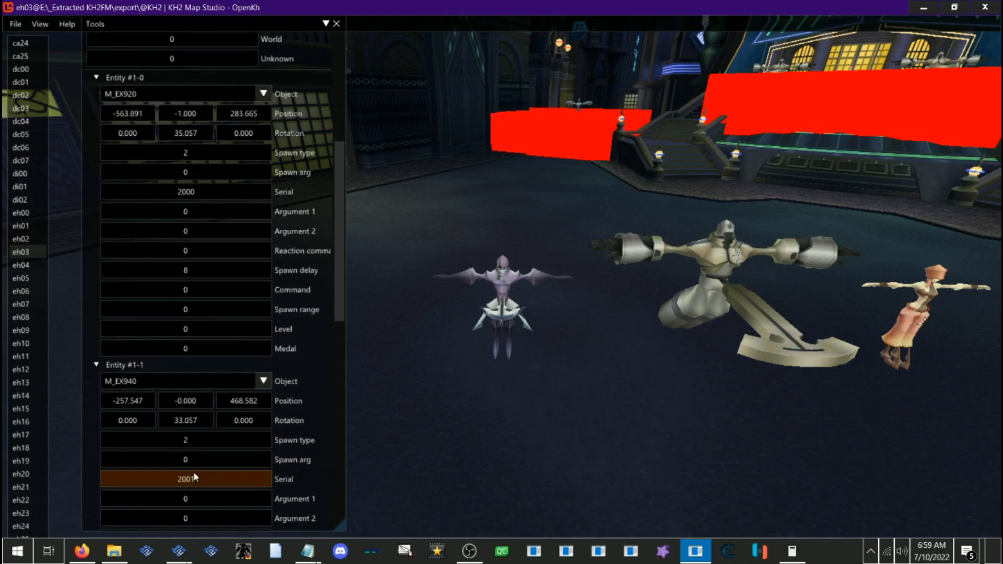
pyautogui.click(150, 361)
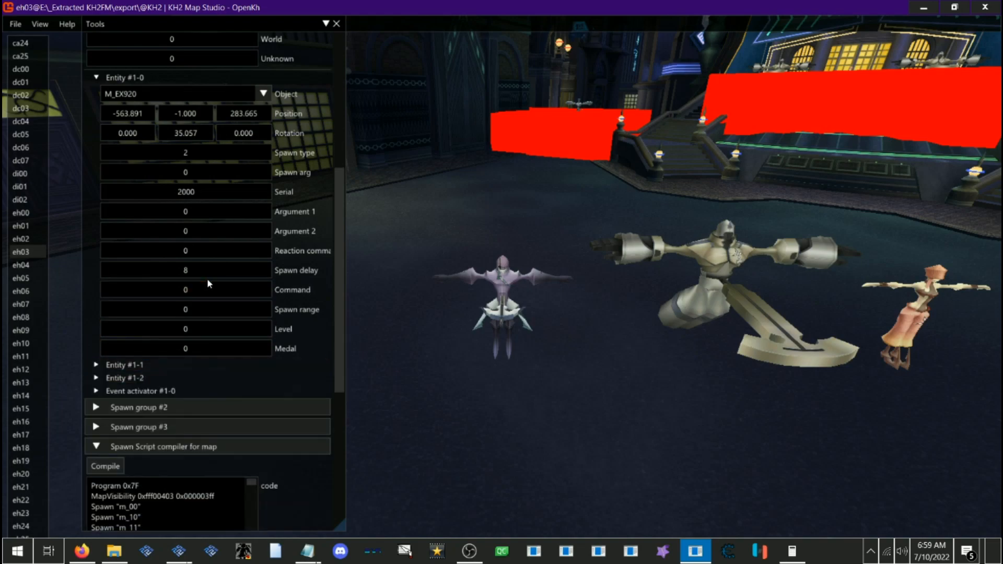
# Step: Review spawn group #1's Id and map teleport fields together with Entity #1-0's spawn, serial and argument parameters
pyautogui.scroll(2, 208, 279)
pyautogui.scroll(1, 196, 264)
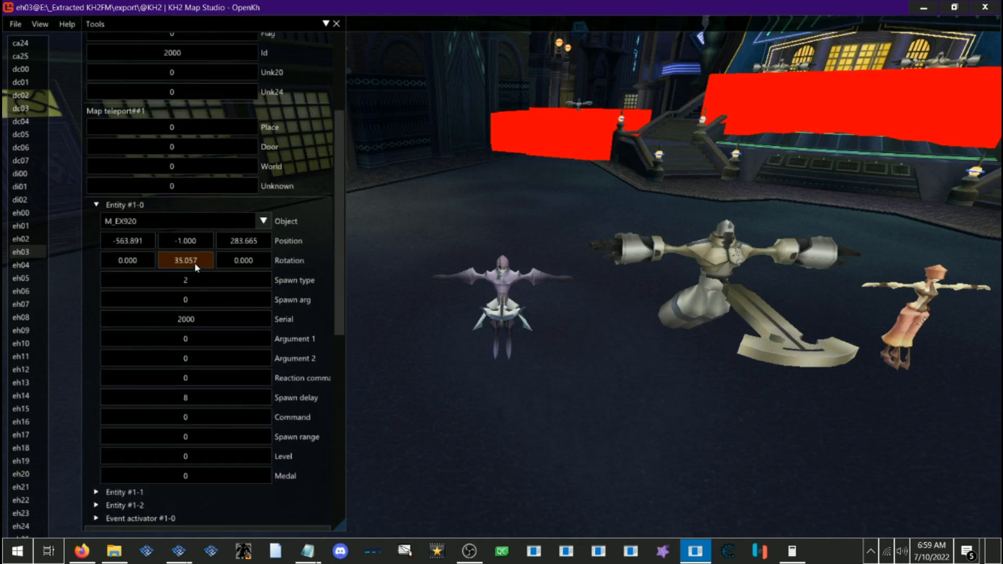
pyautogui.scroll(-1, 157, 277)
pyautogui.scroll(1, 181, 315)
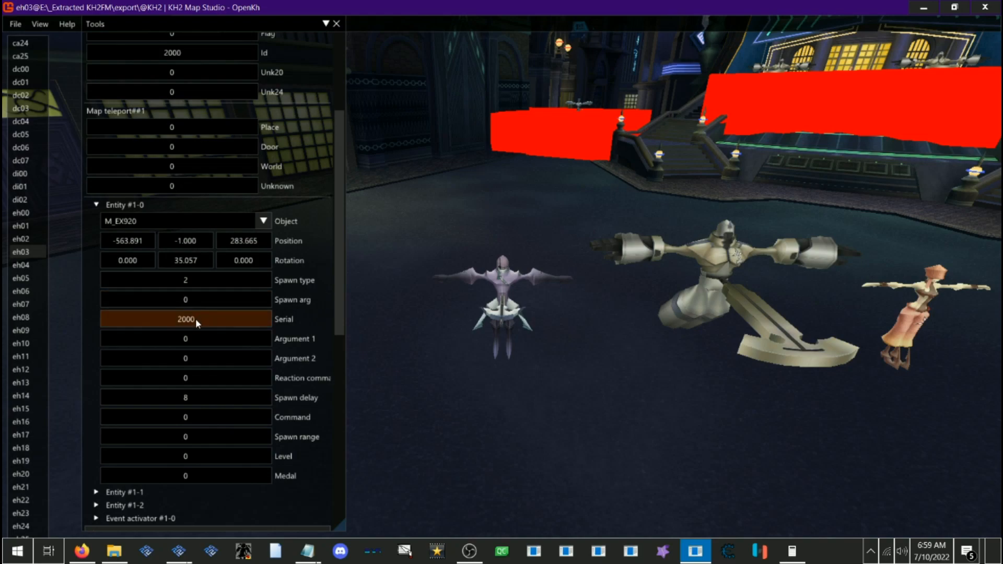
pyautogui.scroll(2, 222, 255)
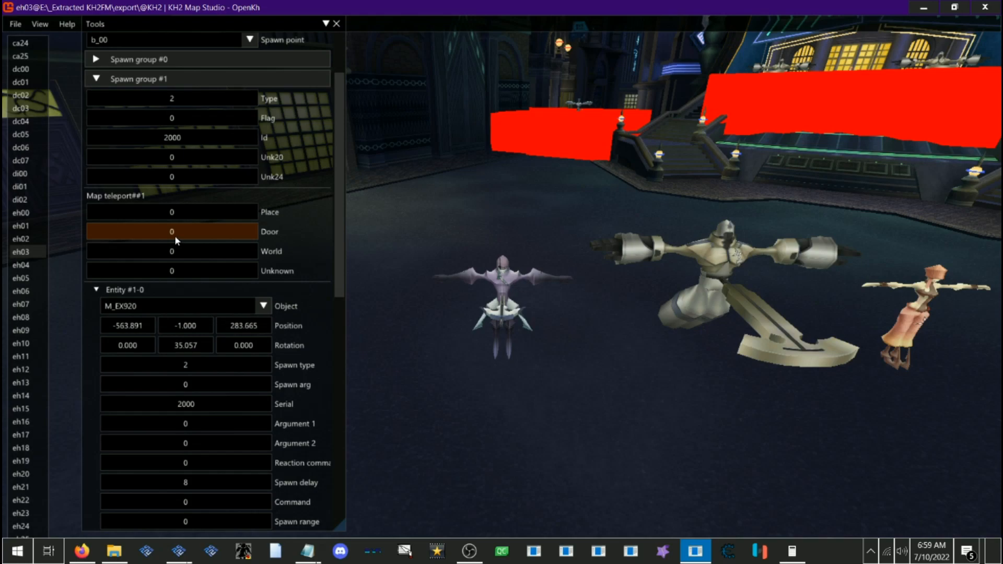
pyautogui.scroll(-2, 176, 240)
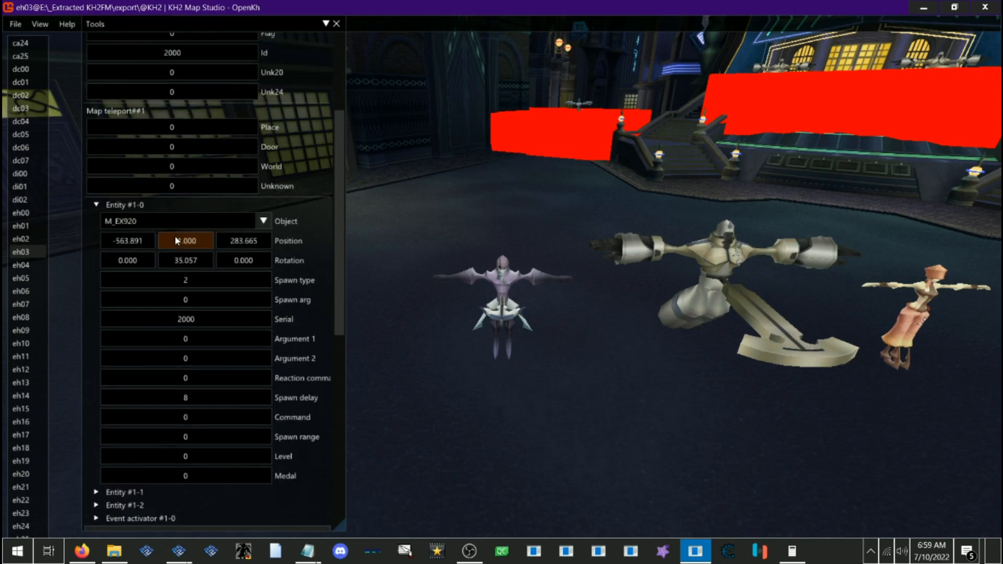
pyautogui.scroll(3, 174, 235)
pyautogui.scroll(-3, 156, 215)
pyautogui.click(233, 341)
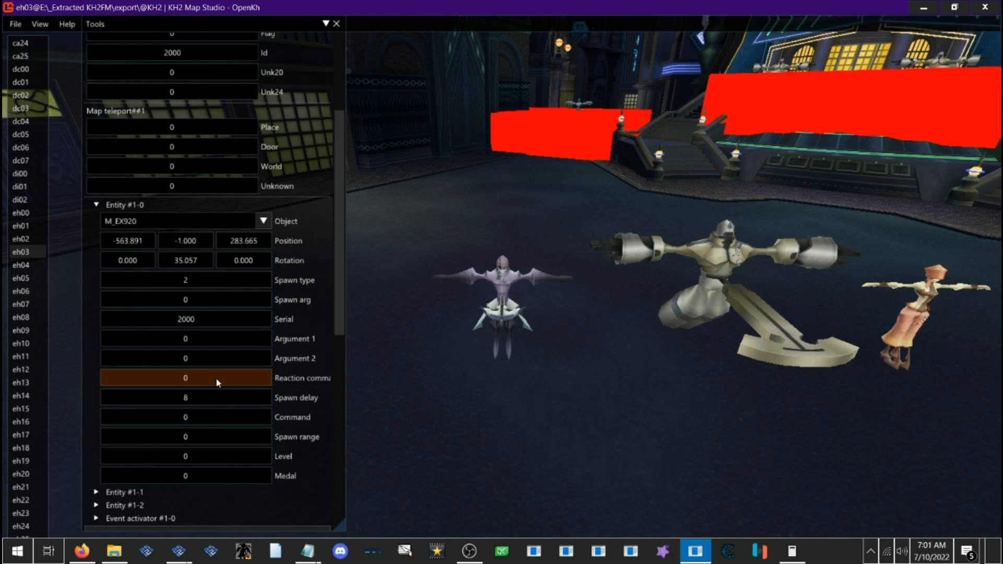
# Step: Load spawn point m_70 and inspect Entity #0-0 in its spawn group #0
pyautogui.scroll(5, 157, 183)
pyautogui.click(147, 124)
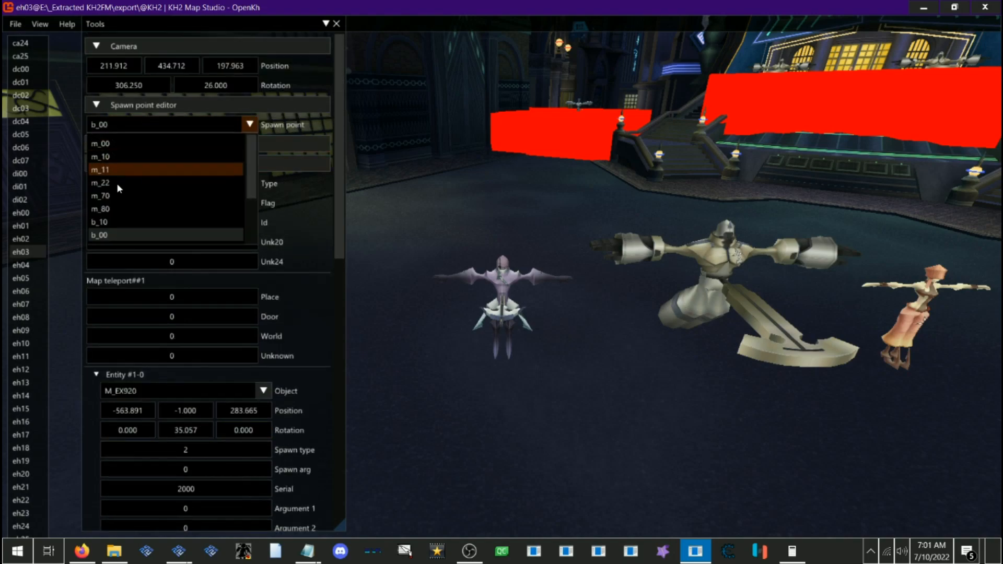
pyautogui.click(110, 196)
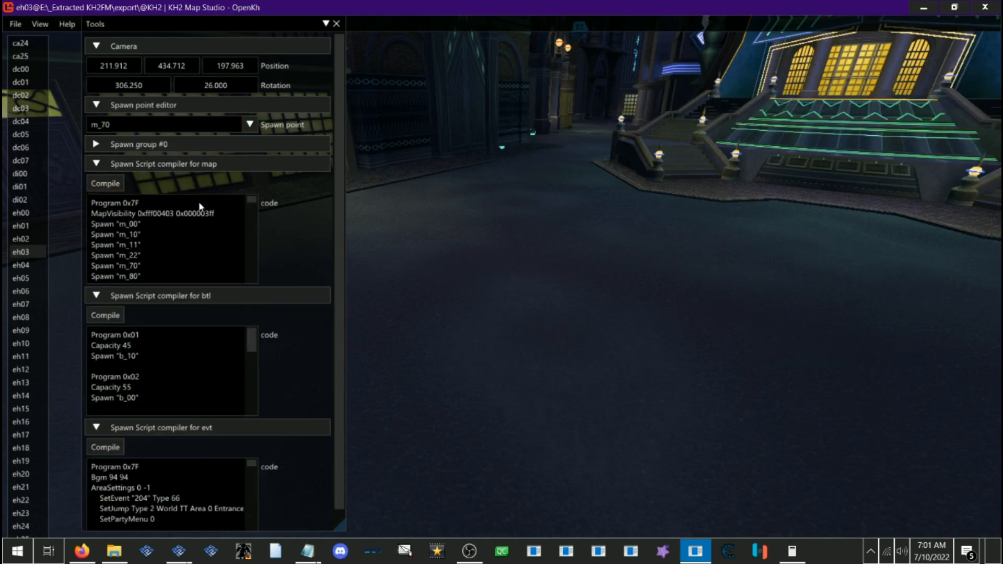
pyautogui.click(144, 144)
pyautogui.click(141, 355)
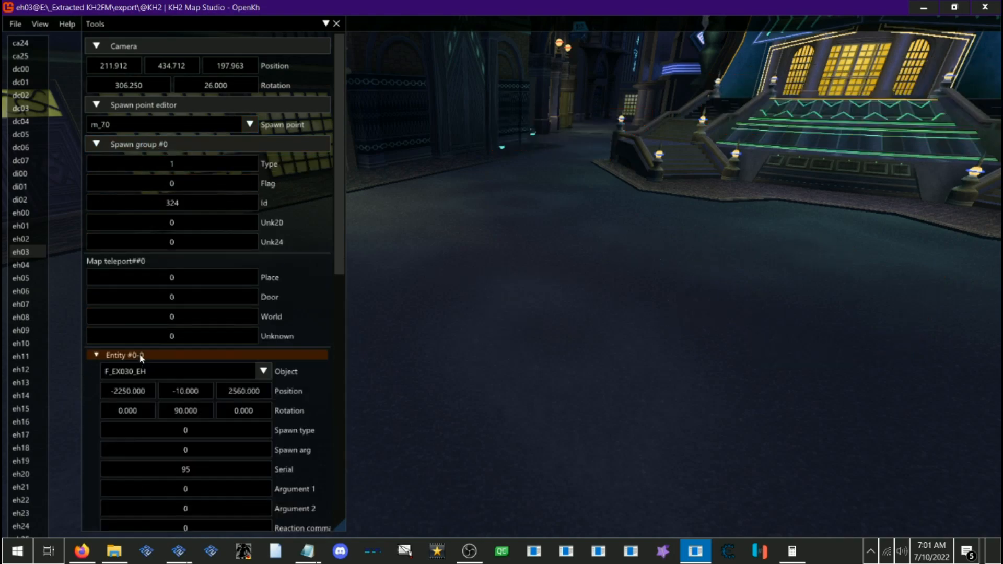
pyautogui.click(141, 355)
# Step: Load spawn point m_80 and examine the Reaction command and Command values of its Entity #0-0
pyautogui.click(214, 125)
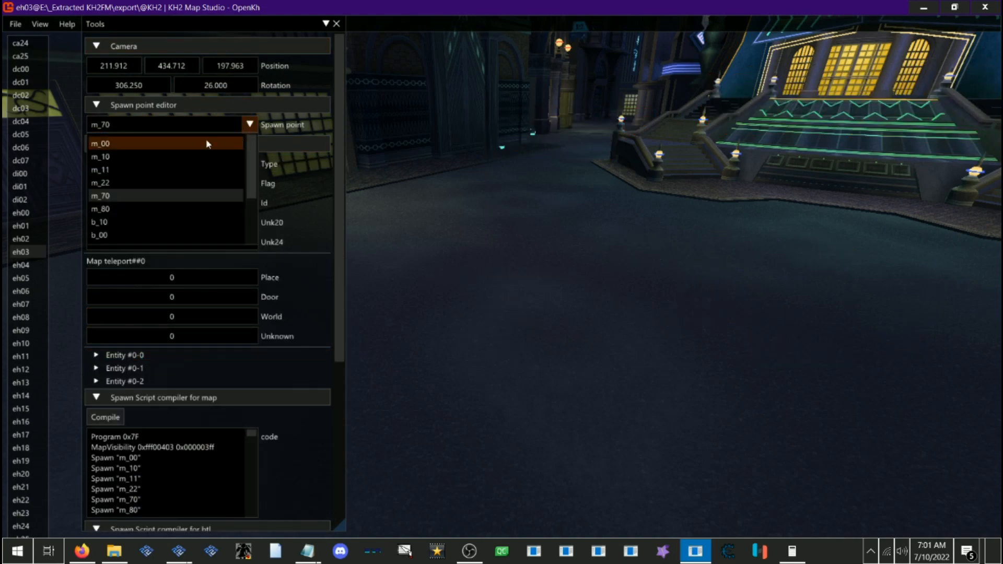
pyautogui.click(105, 207)
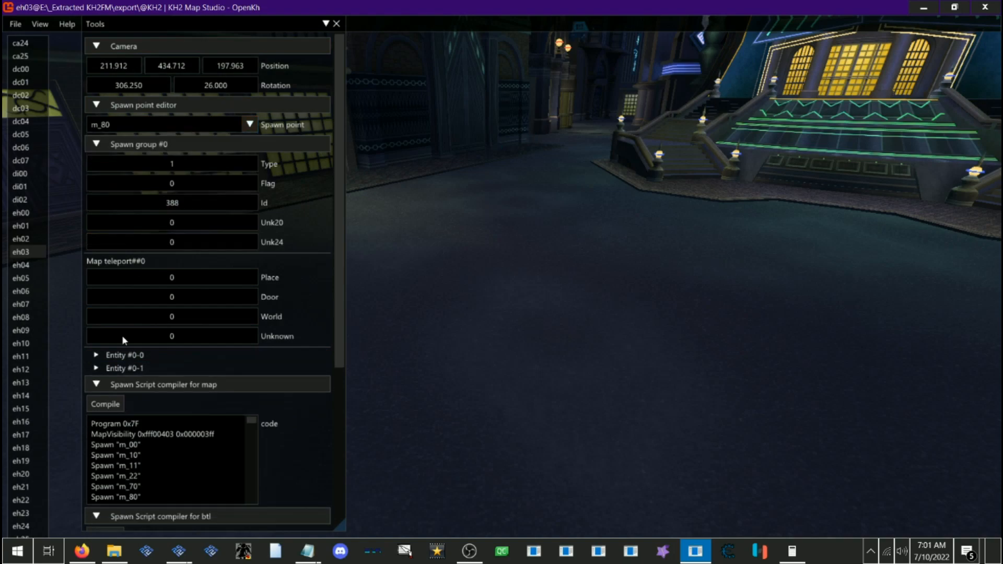
pyautogui.click(124, 356)
pyautogui.scroll(-3, 194, 293)
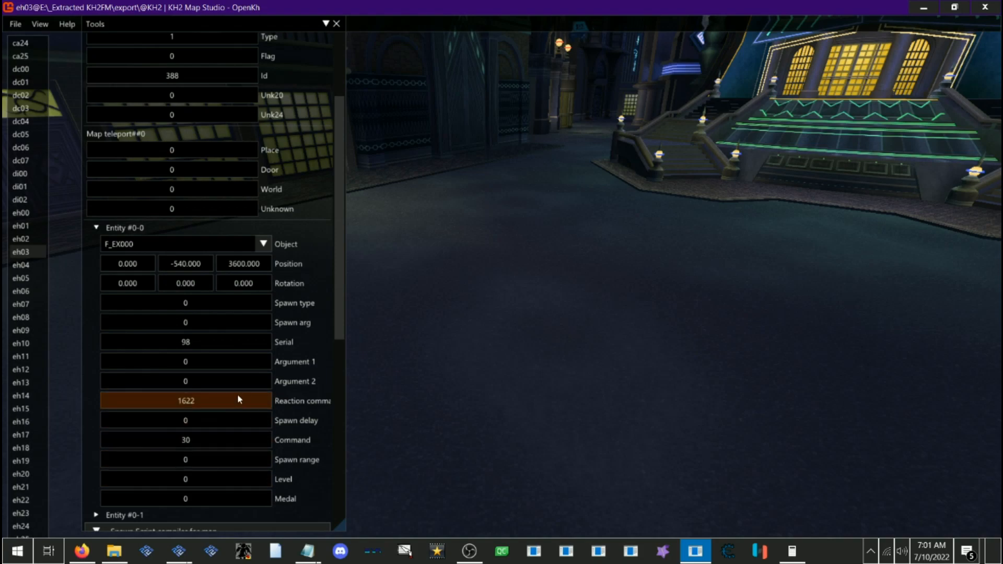
pyautogui.doubleClick(206, 400)
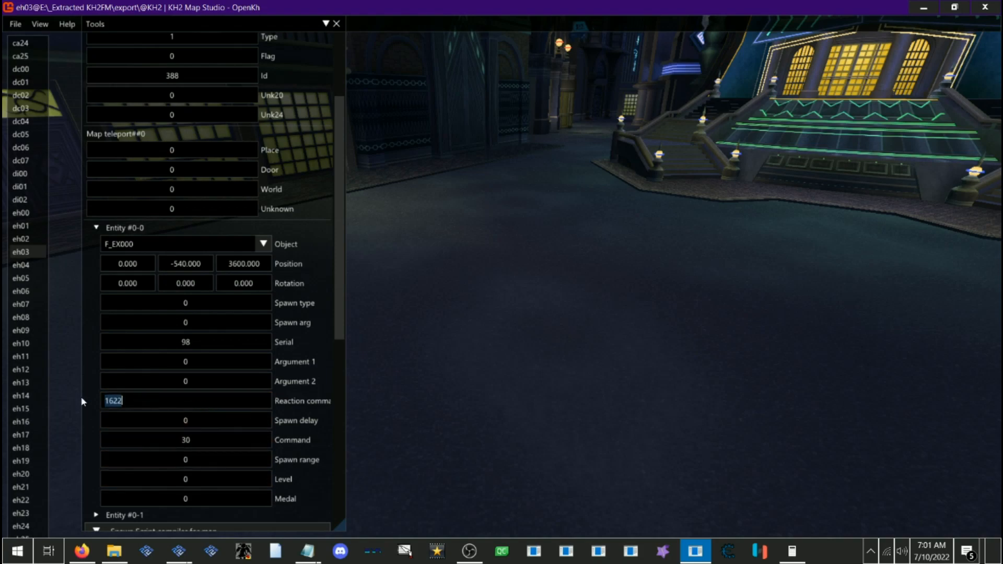
pyautogui.click(234, 419)
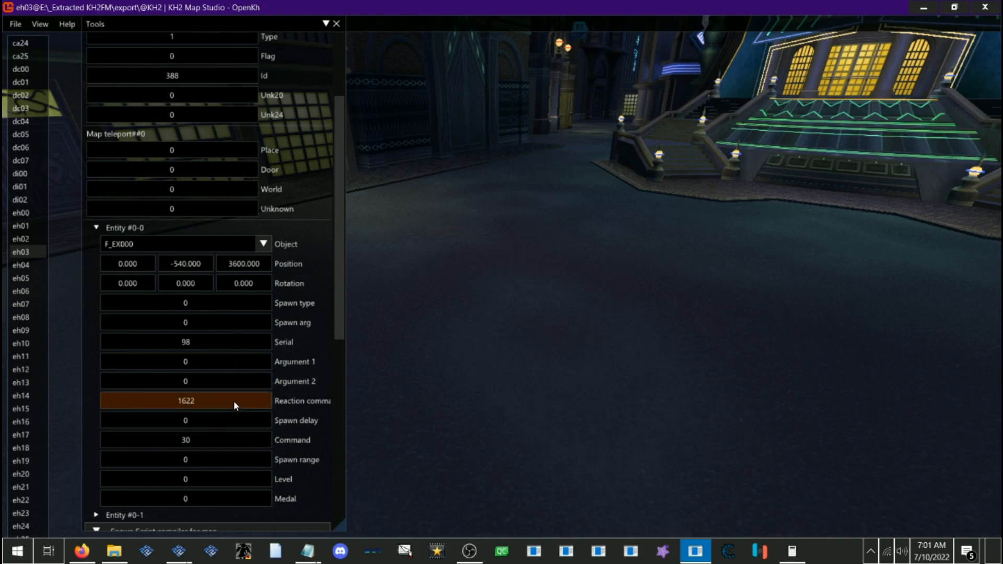
pyautogui.doubleClick(195, 438)
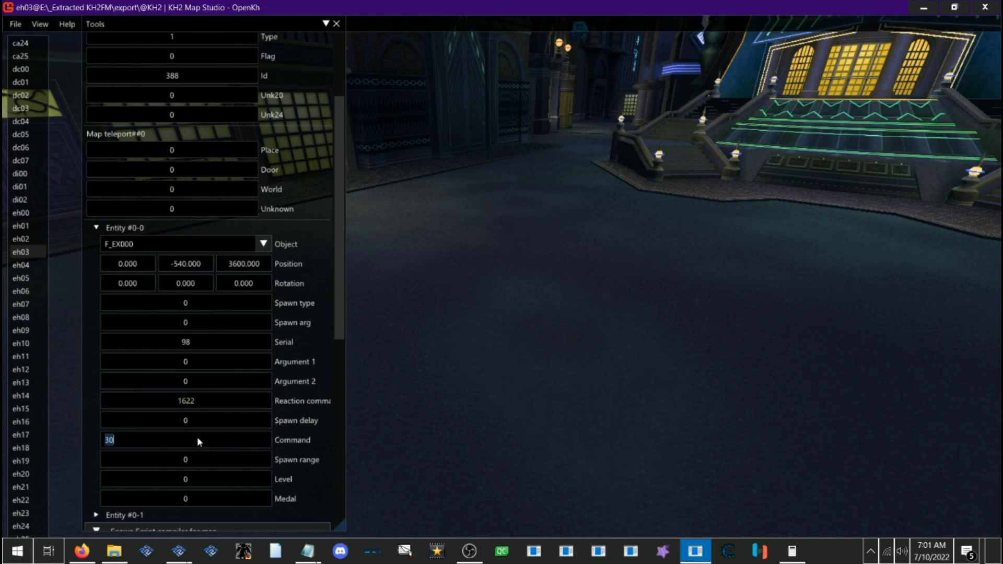
pyautogui.click(229, 456)
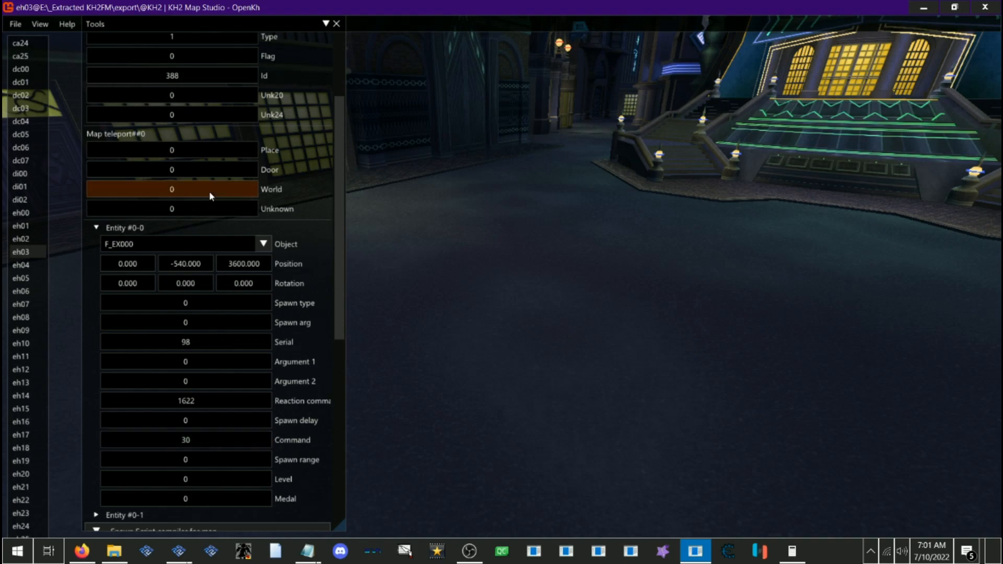
pyautogui.click(155, 230)
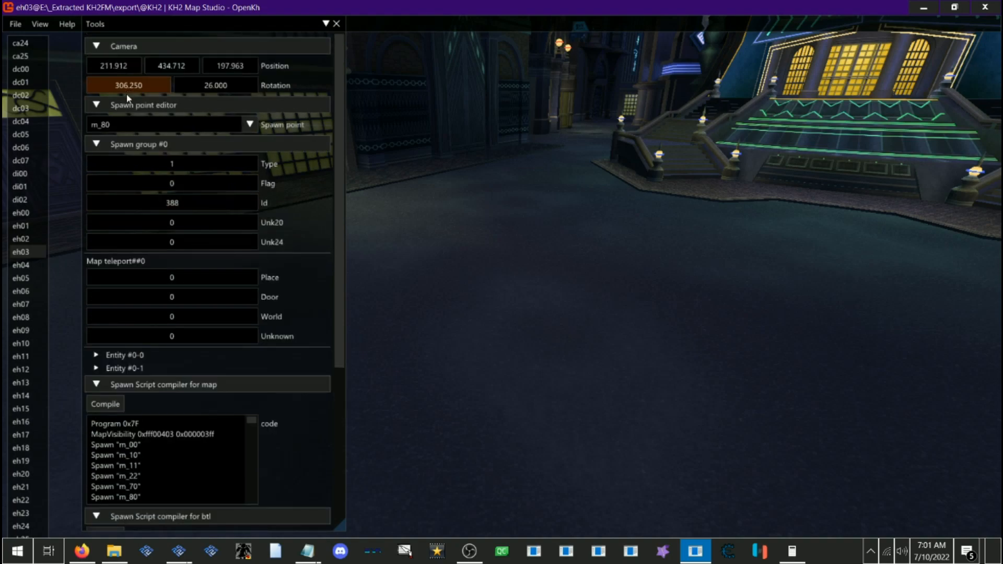
# Step: Return to spawn point b_00 and inspect Entities #0-1 and #0-0 in spawn group #0
pyautogui.click(131, 125)
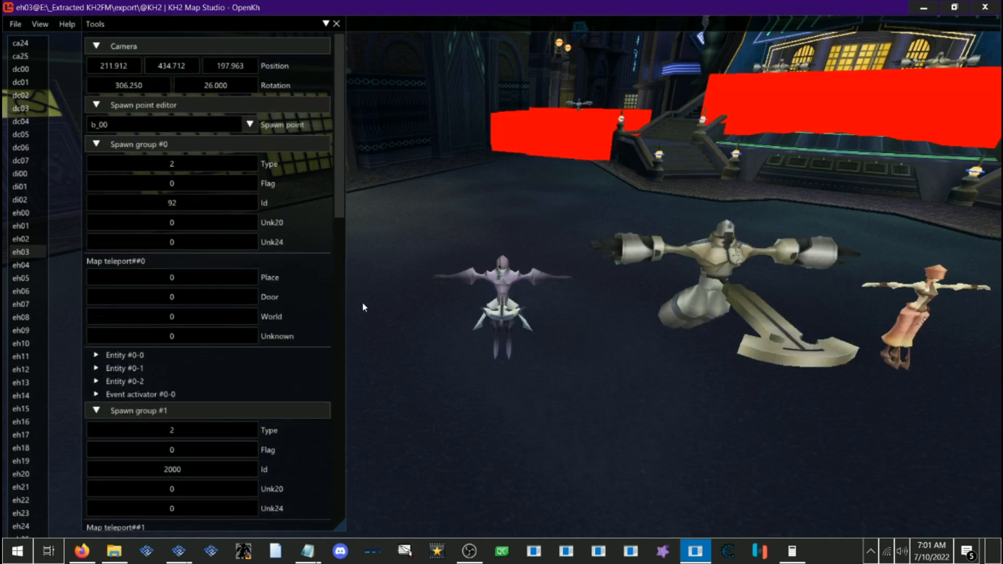
pyautogui.click(125, 369)
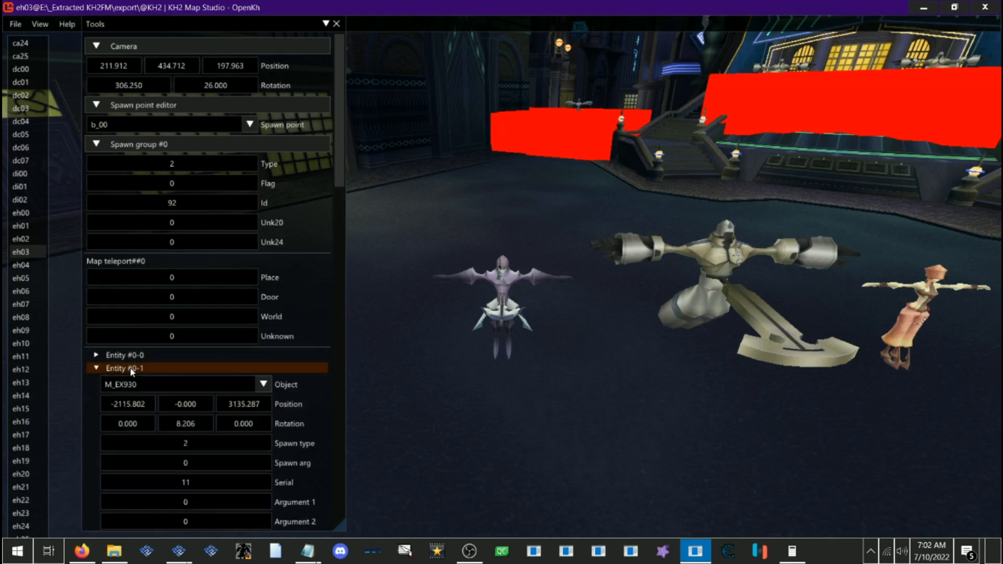
pyautogui.click(126, 368)
pyautogui.click(124, 355)
pyautogui.scroll(-4, 209, 301)
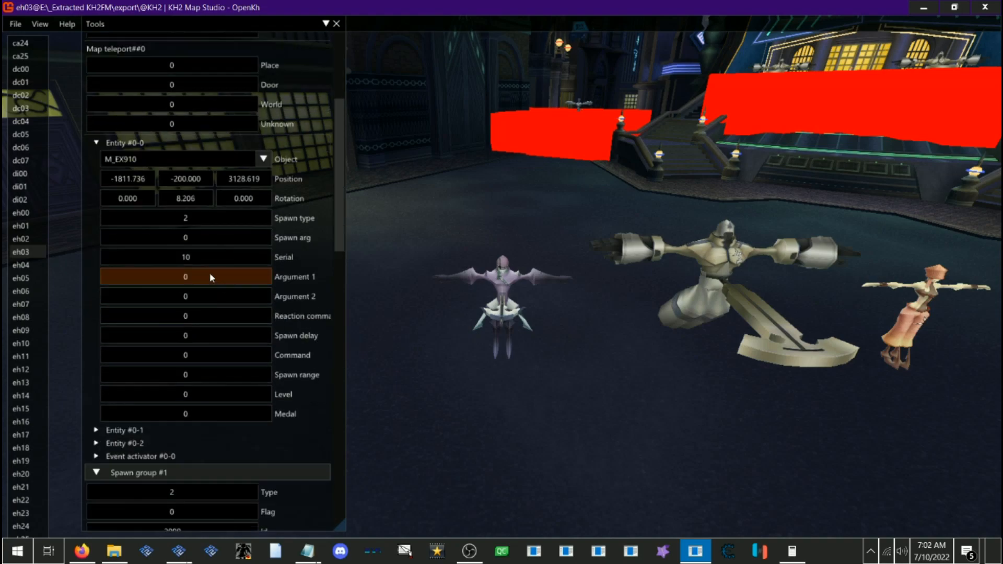
pyautogui.click(125, 142)
# Step: Check Entities #0-1, #0-2 and #0-0 again, collapse spawn group #0 and go back to Entity #1-0's parameters
pyautogui.click(125, 156)
pyautogui.click(125, 155)
pyautogui.click(130, 169)
pyautogui.click(130, 168)
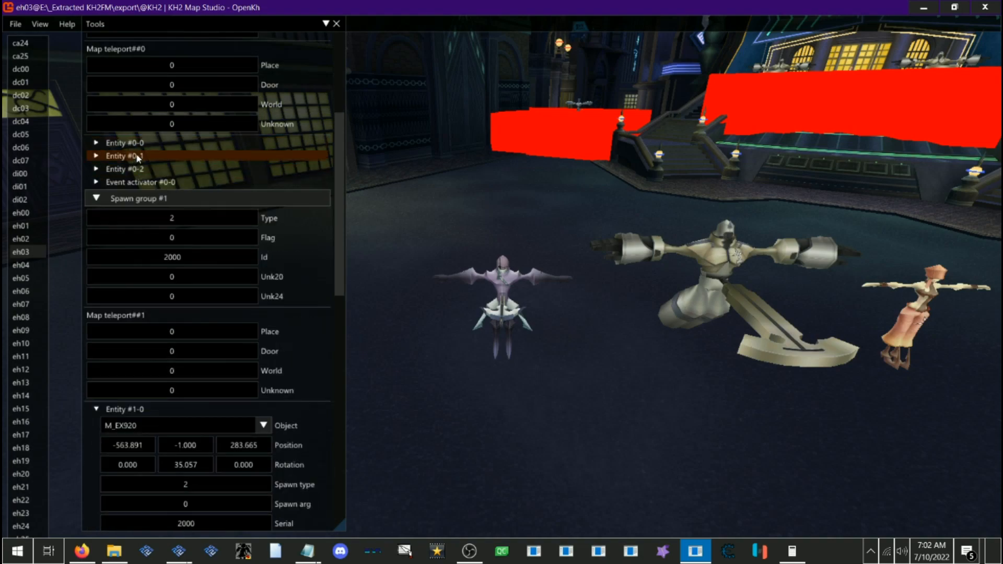
pyautogui.click(138, 146)
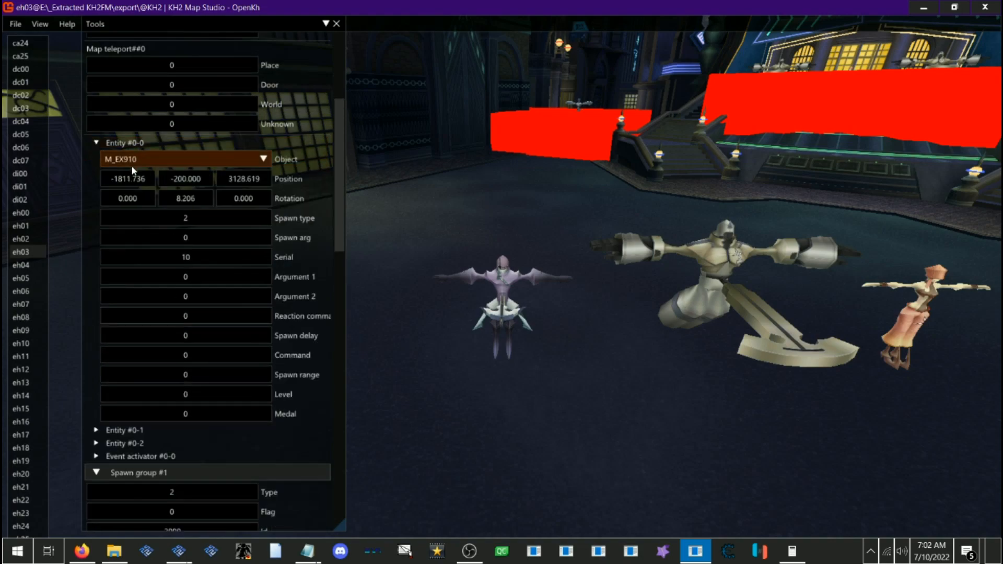
pyautogui.moveTo(184, 185); pyautogui.dragTo(177, 184)
pyautogui.click(130, 143)
pyautogui.scroll(1, 141, 152)
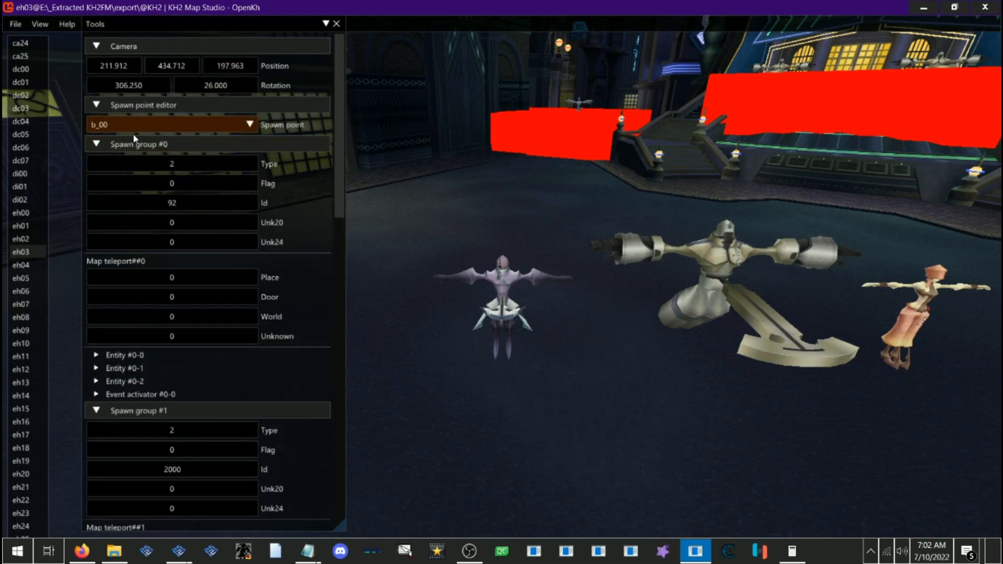
pyautogui.click(139, 144)
pyautogui.scroll(-5, 165, 249)
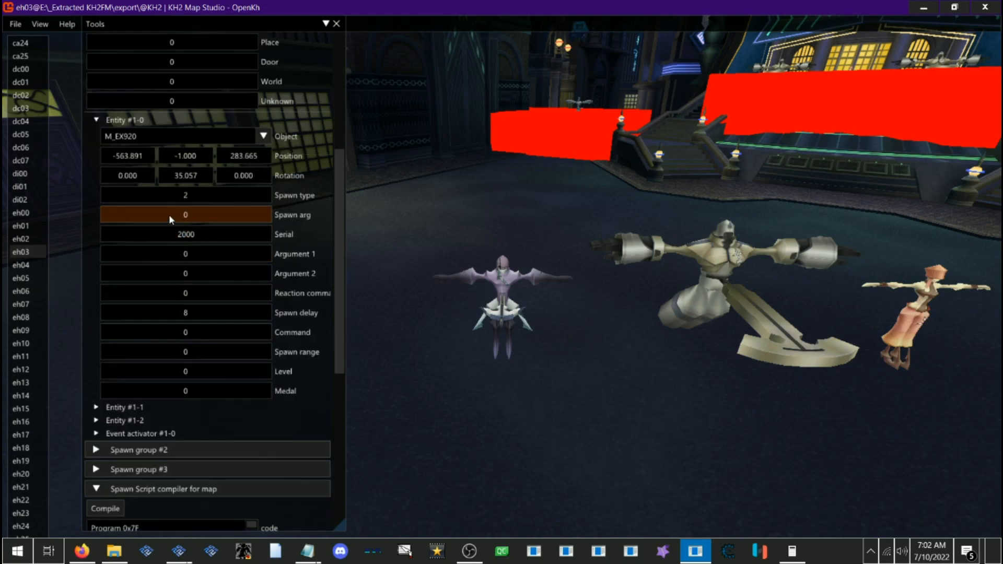
# Step: Examine Entity #1-1's parameters beside those of Entity #1-0, nudge Entity #1-1's Y position to 0.000 and collapse it
pyautogui.scroll(1, 167, 214)
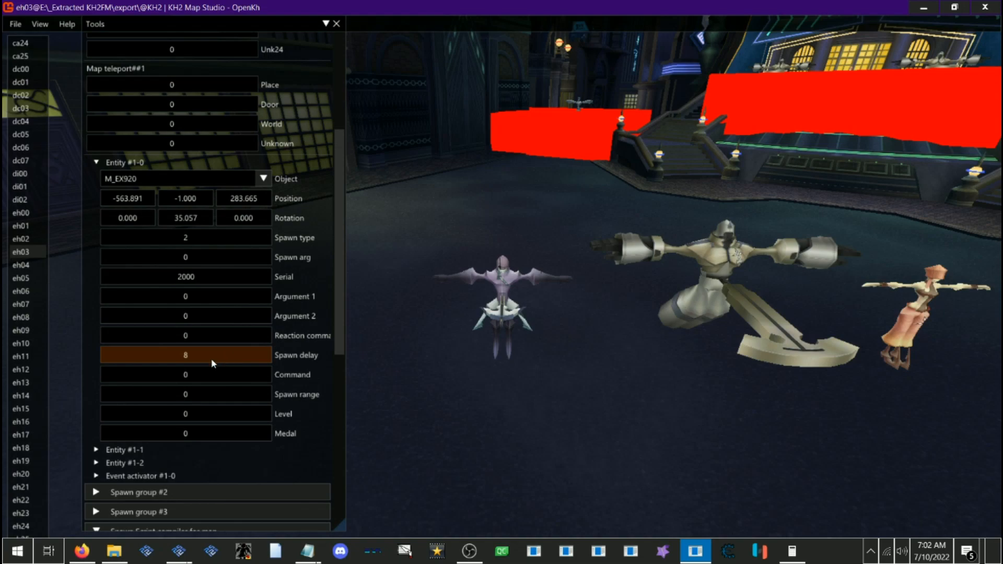
pyautogui.scroll(-1, 205, 353)
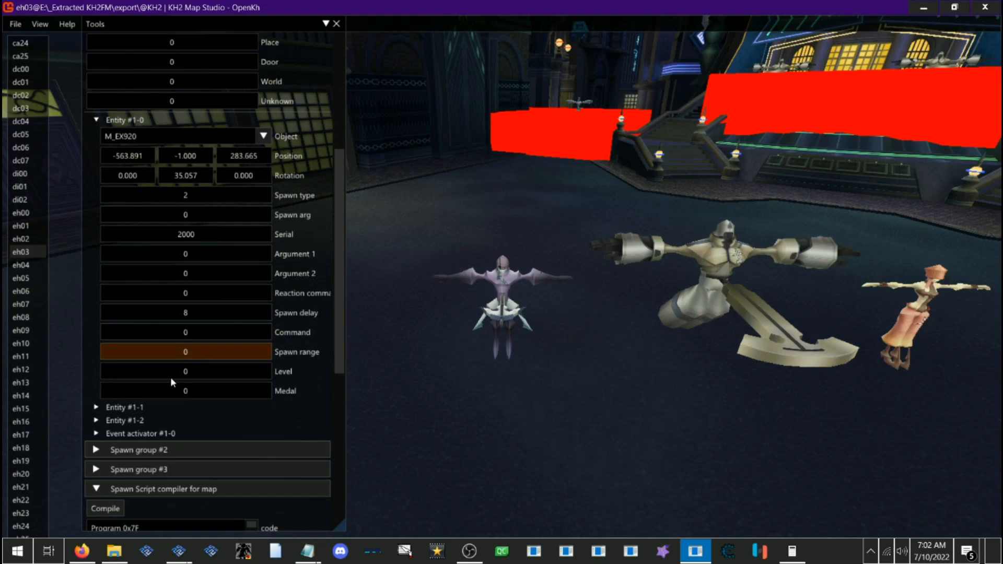
pyautogui.click(131, 407)
pyautogui.scroll(-4, 245, 417)
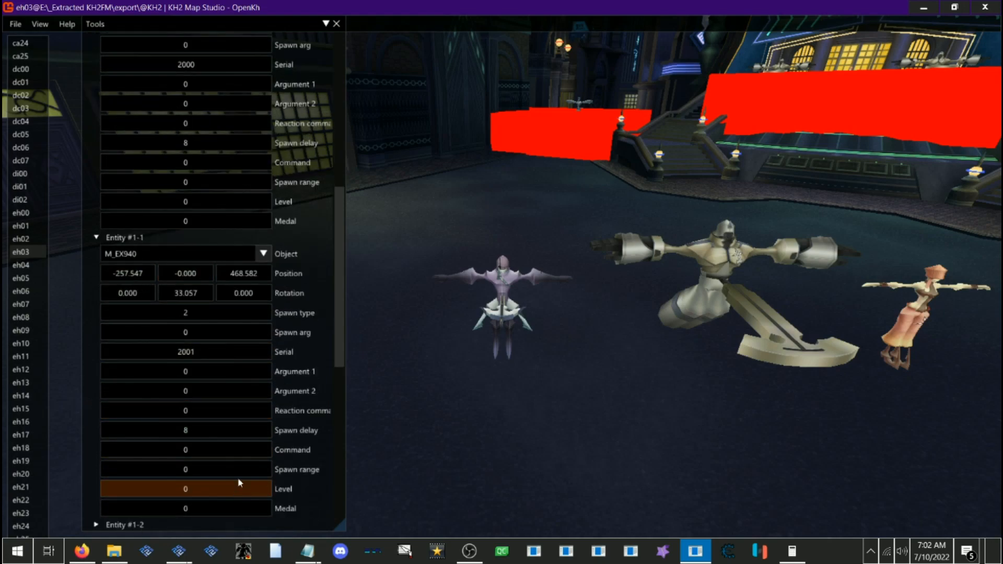
pyautogui.moveTo(191, 272)
pyautogui.mouseDown()
pyautogui.moveTo(182, 273)
pyautogui.moveTo(192, 277)
pyautogui.mouseUp()
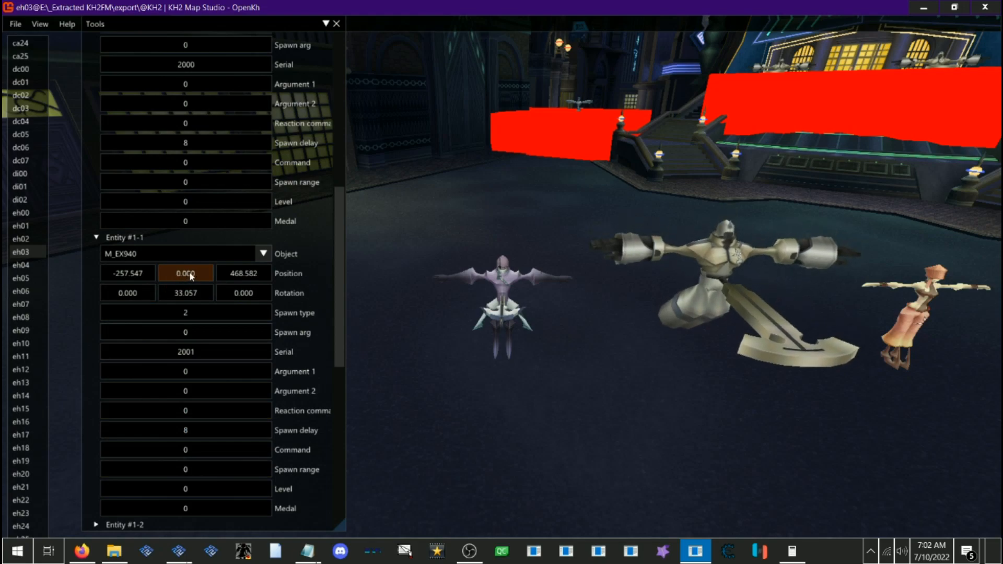
pyautogui.scroll(1, 225, 363)
pyautogui.scroll(1, 225, 365)
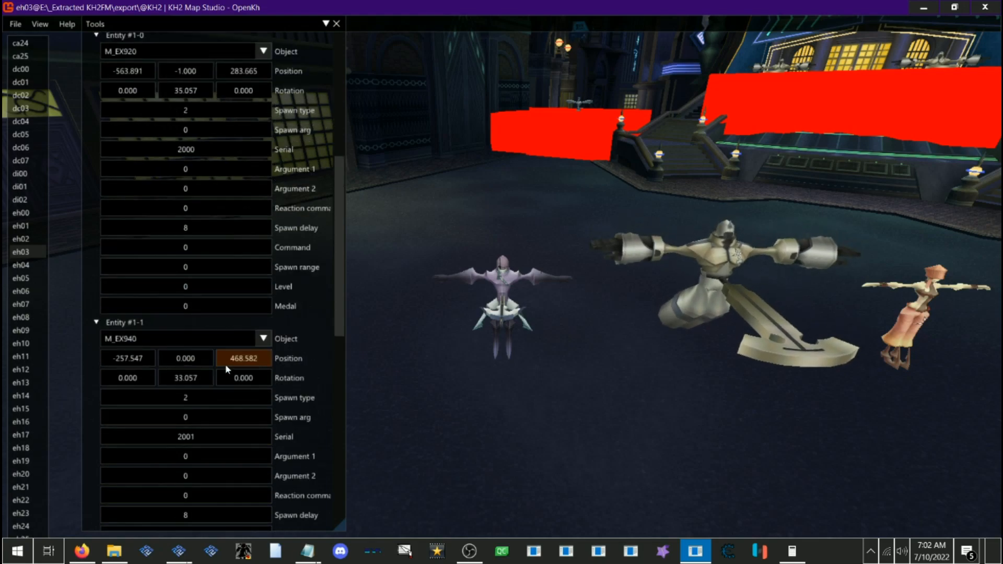
pyautogui.scroll(-1, 184, 329)
pyautogui.scroll(-2, 191, 331)
pyautogui.scroll(2, 192, 331)
pyautogui.click(137, 281)
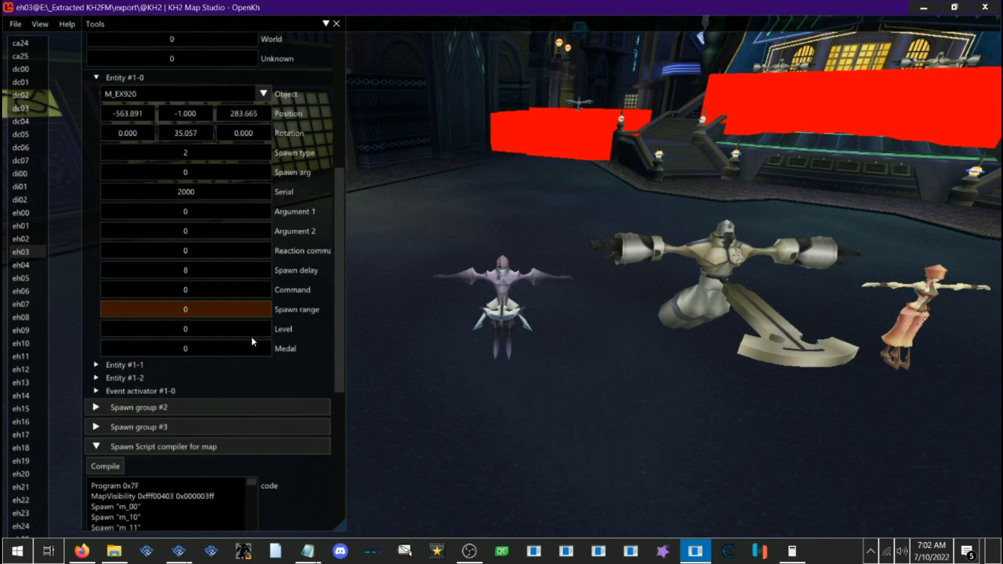
# Step: Review Entity #1-0's spawn parameters, including Spawn range and Level, and collapse the entity and spawn group #1
pyautogui.scroll(2, 235, 340)
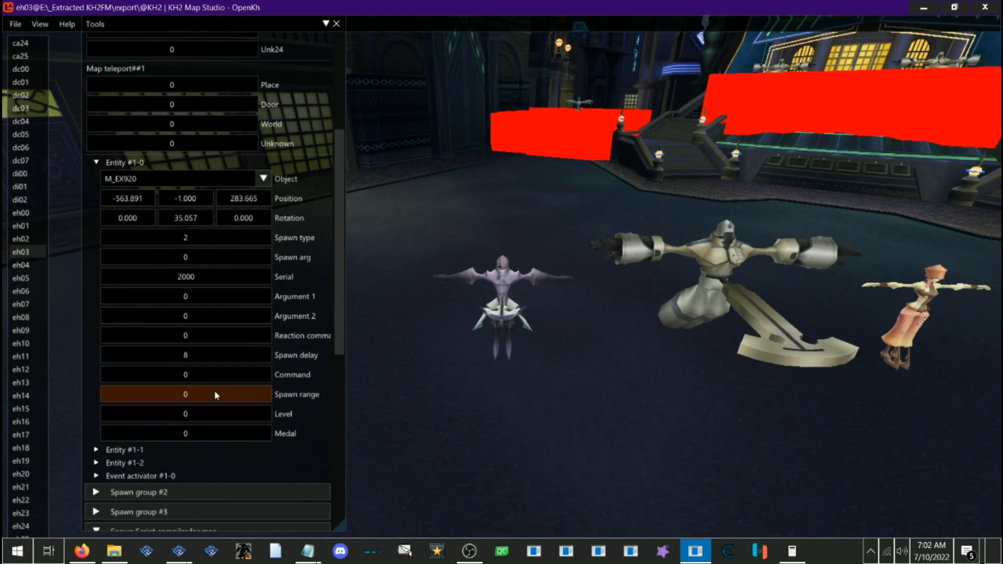
pyautogui.scroll(2, 215, 390)
pyautogui.scroll(-2, 217, 396)
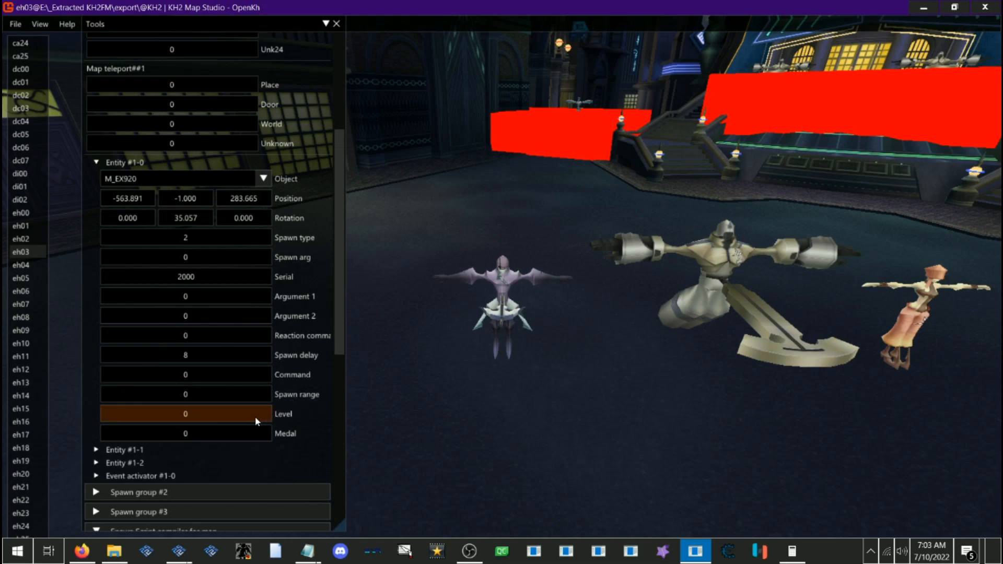
pyautogui.scroll(1, 198, 225)
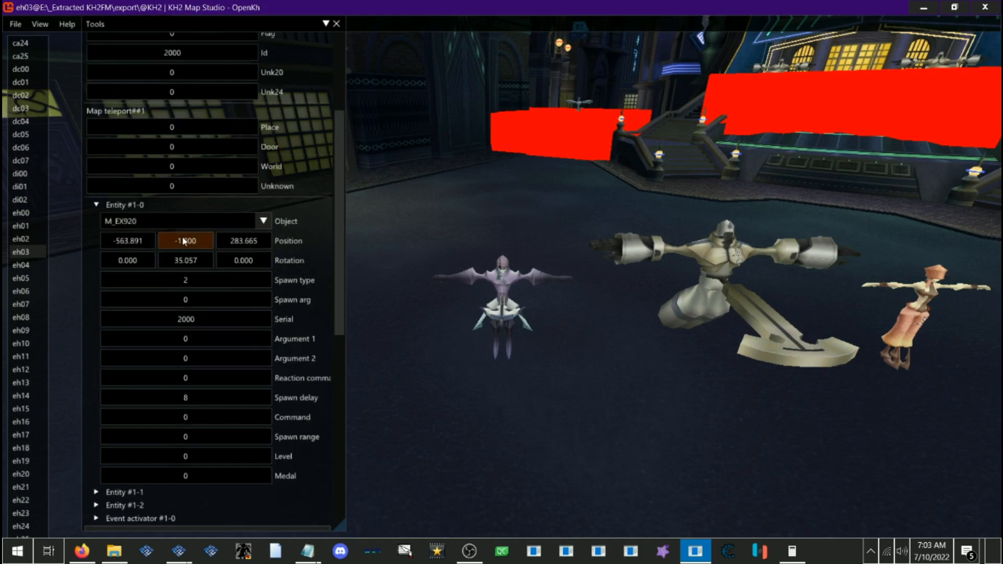
pyautogui.click(158, 204)
pyautogui.scroll(1, 162, 201)
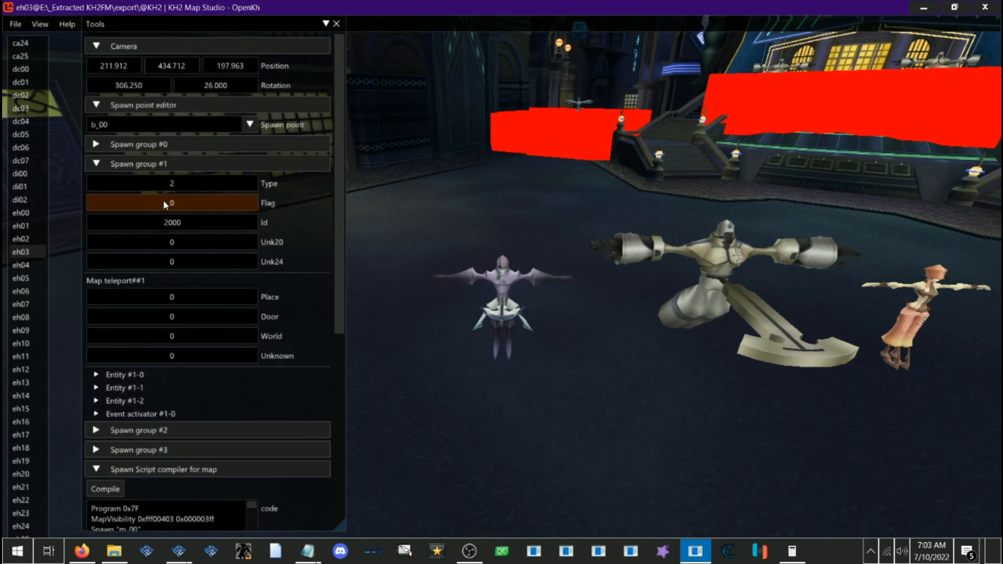
pyautogui.click(134, 164)
# Step: Load spawn point b_10 in the spawn point editor
pyautogui.click(213, 120)
pyautogui.click(530, 363)
pyautogui.moveTo(538, 372); pyautogui.dragTo(516, 351)
pyautogui.press('s')
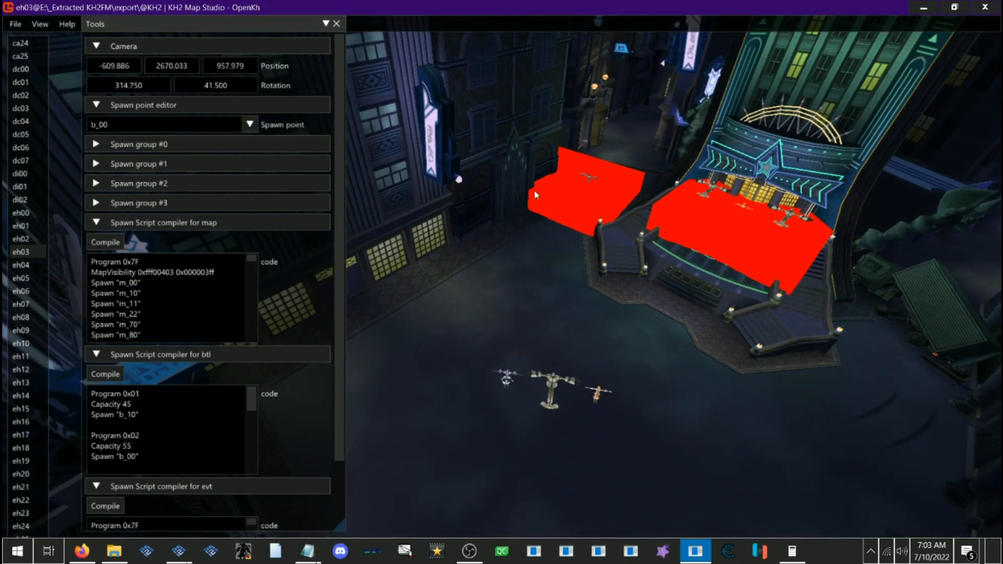
pyautogui.click(188, 124)
pyautogui.scroll(-1, 116, 201)
pyautogui.click(105, 180)
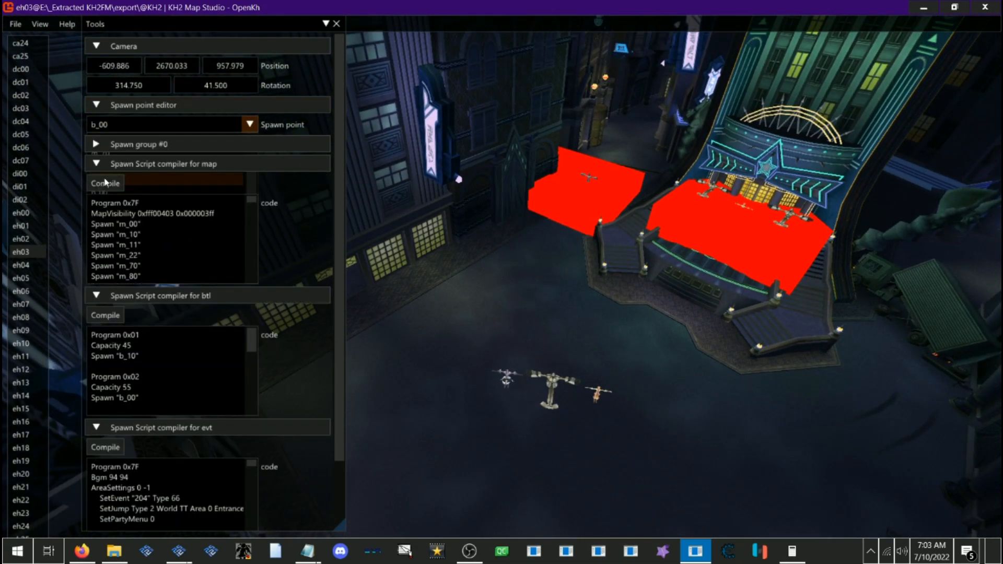
# Step: Survey the enemies and red event activator volumes that spawn point b_10 places across the plaza
pyautogui.moveTo(514, 309); pyautogui.dragTo(490, 285)
pyautogui.press('w')
pyautogui.press('s')
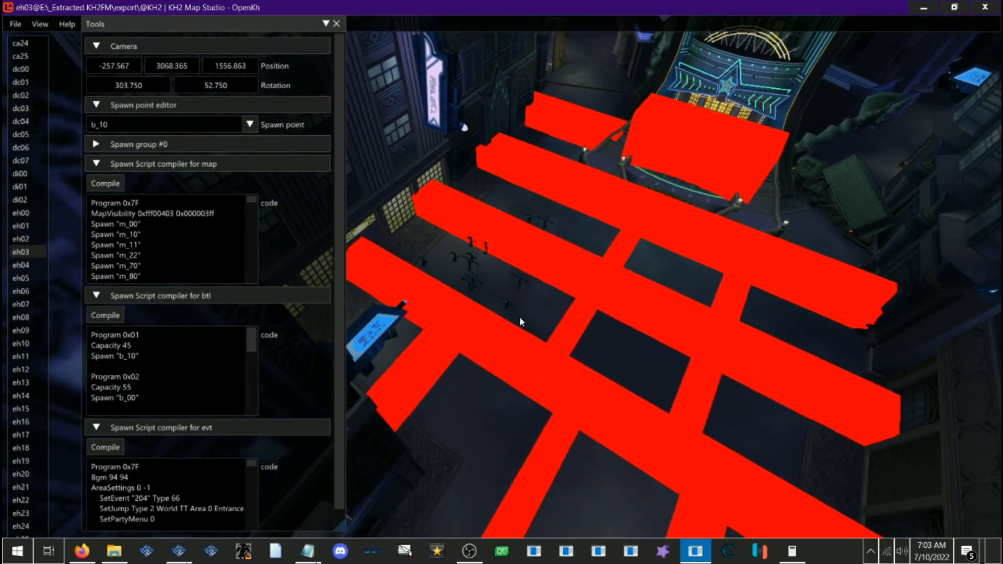
pyautogui.press('w')
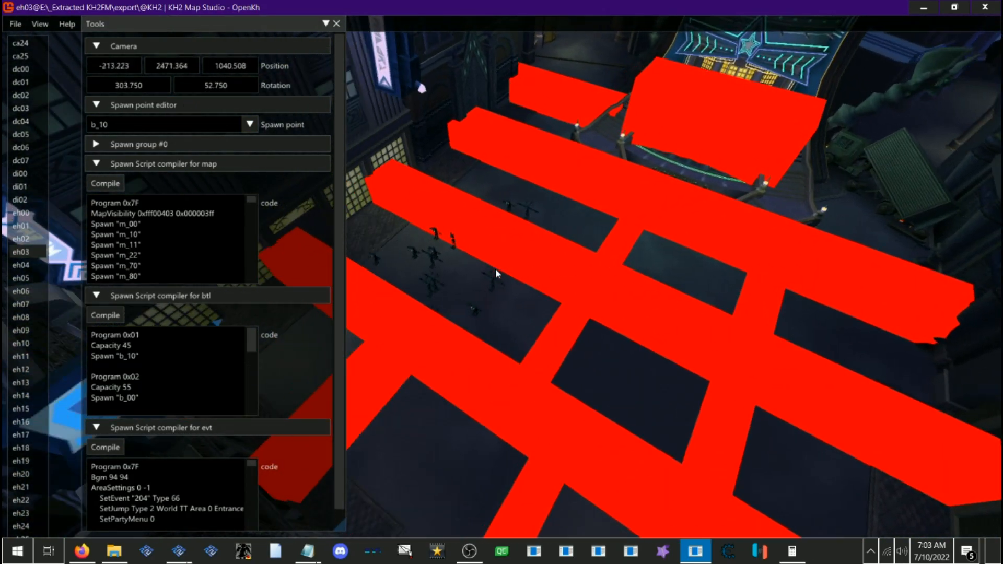
pyautogui.moveTo(475, 240); pyautogui.dragTo(479, 259)
pyautogui.press('w')
pyautogui.moveTo(566, 262)
pyautogui.mouseDown()
pyautogui.moveTo(531, 262)
pyautogui.moveTo(552, 265)
pyautogui.mouseUp()
pyautogui.press('s')
pyautogui.press('a')
pyautogui.press('w')
pyautogui.moveTo(595, 318); pyautogui.dragTo(621, 286)
pyautogui.moveTo(561, 336); pyautogui.dragTo(545, 292)
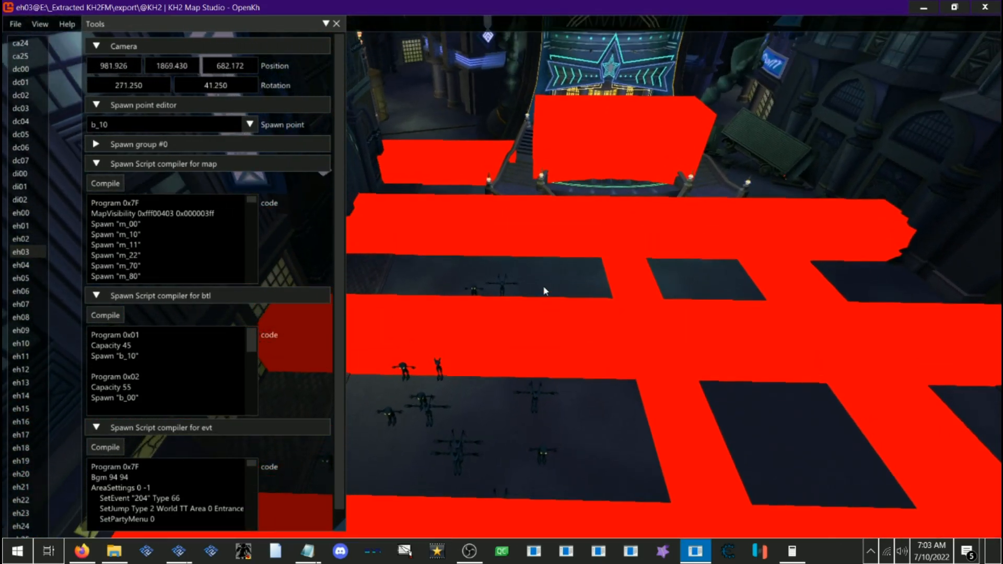
# Step: Expand b_10's spawn group #0 and look through its settings and its list of entities, event activators and parameters
pyautogui.click(184, 144)
pyautogui.scroll(-5, 278, 259)
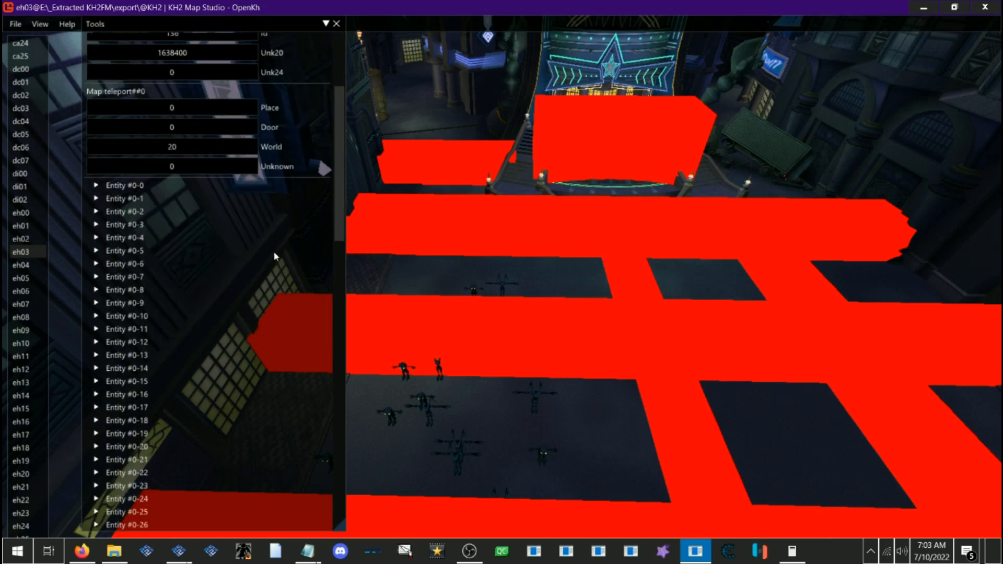
pyautogui.scroll(5, 227, 231)
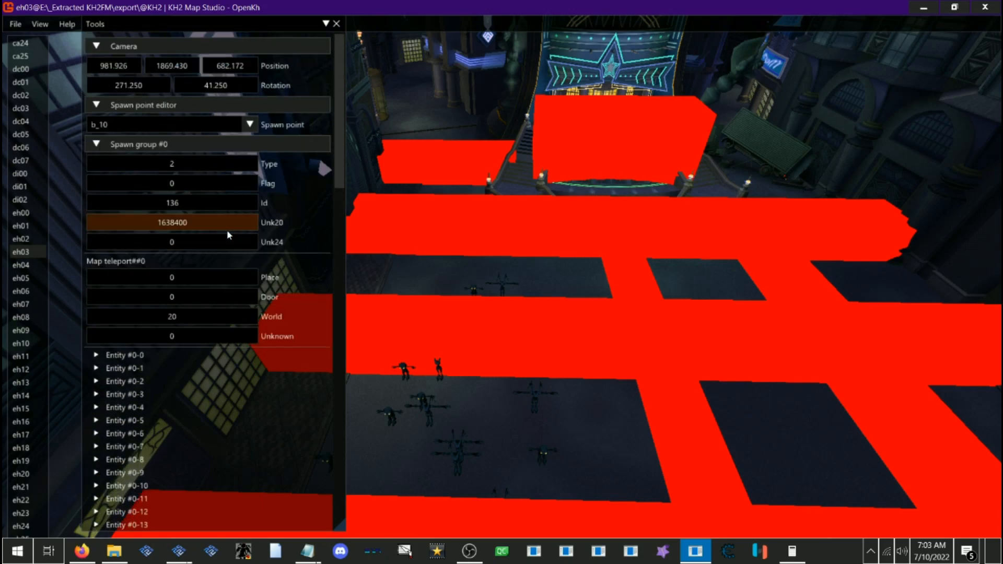
pyautogui.scroll(-10, 228, 233)
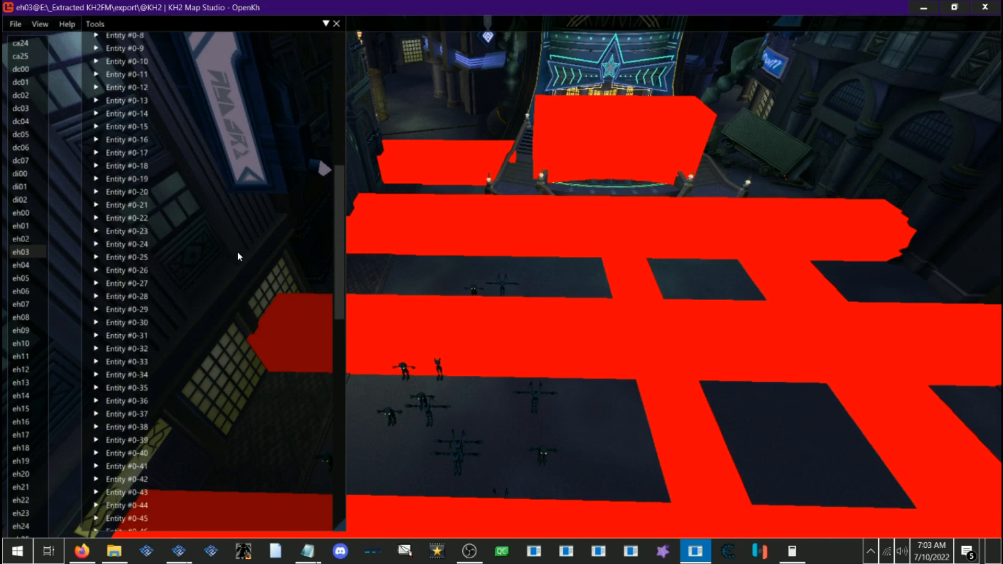
pyautogui.scroll(-1, 237, 261)
pyautogui.scroll(9, 236, 256)
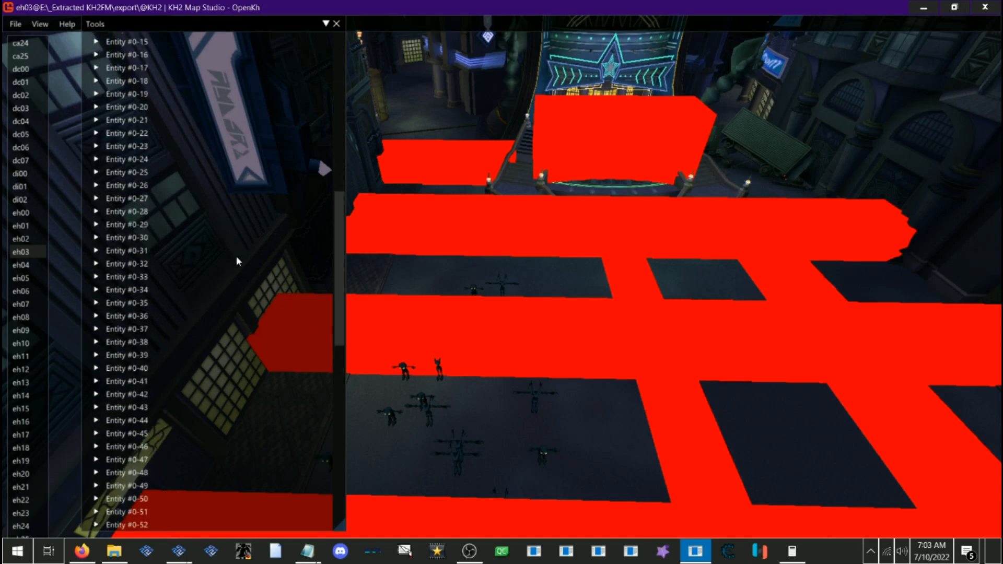
pyautogui.scroll(3, 236, 256)
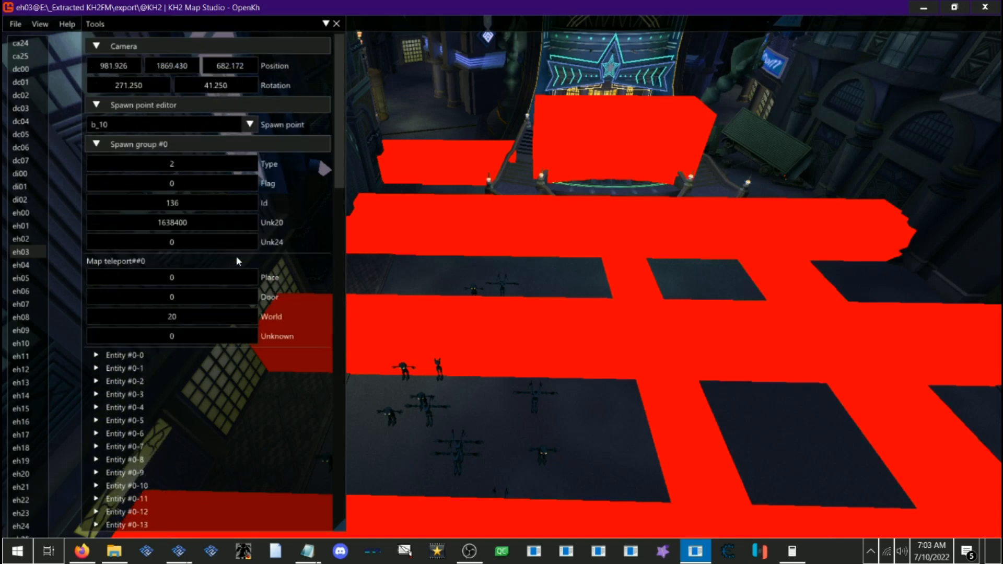
pyautogui.scroll(-8, 227, 290)
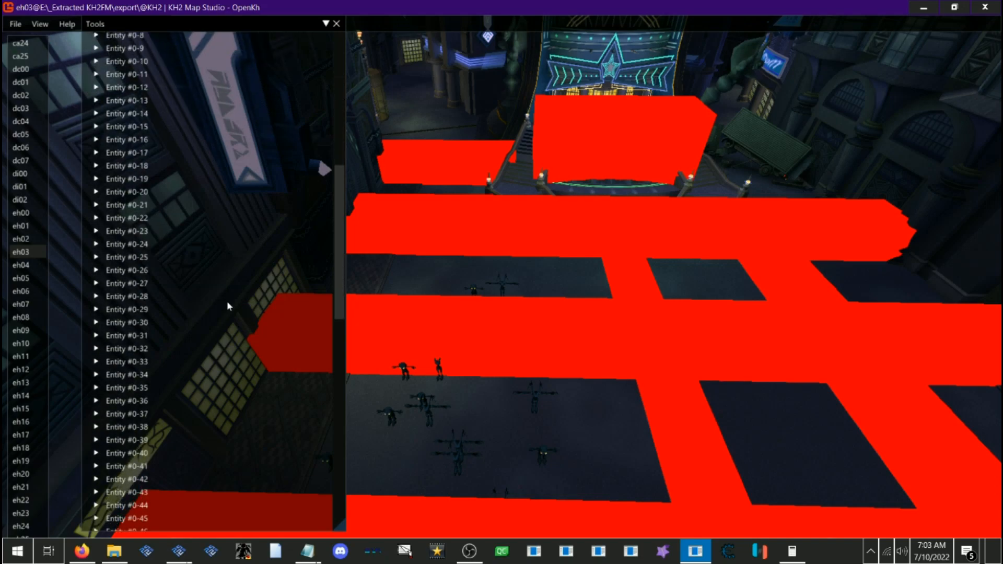
pyautogui.scroll(-6, 235, 282)
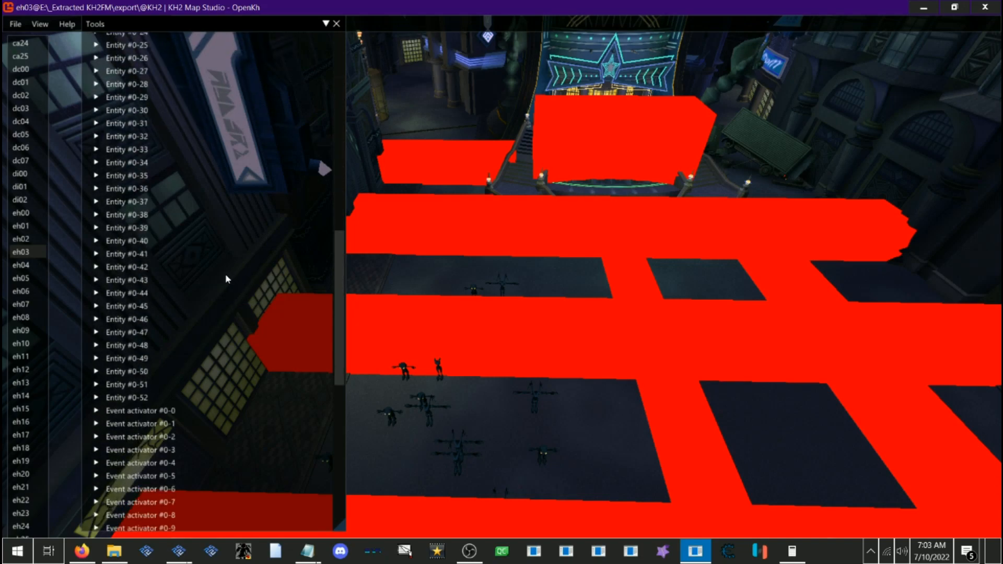
pyautogui.scroll(-5, 225, 276)
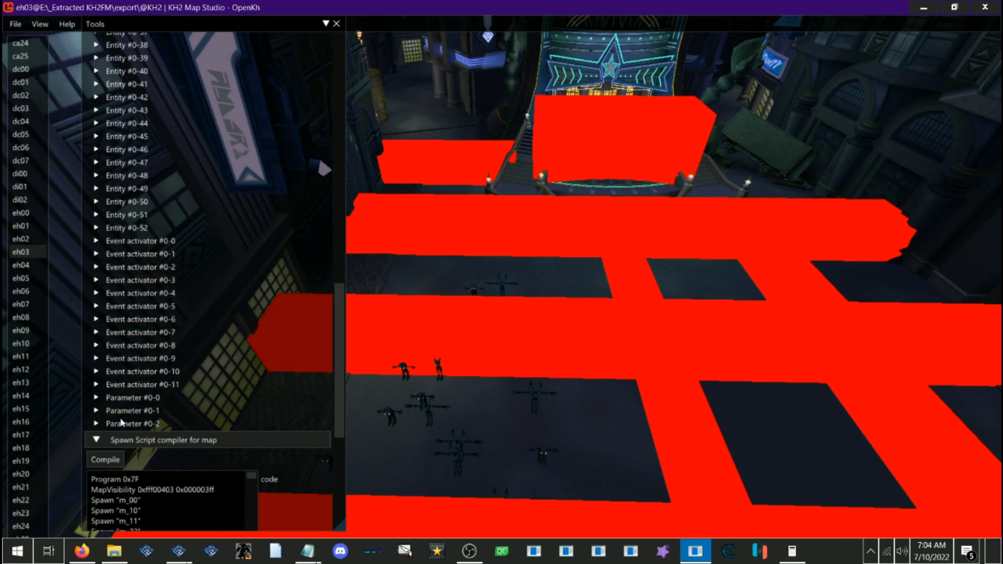
# Step: Check the values of Parameters #0-0, #0-2 and #0-1 in spawn group #0, collapsing each one
pyautogui.moveTo(383, 251); pyautogui.dragTo(433, 252)
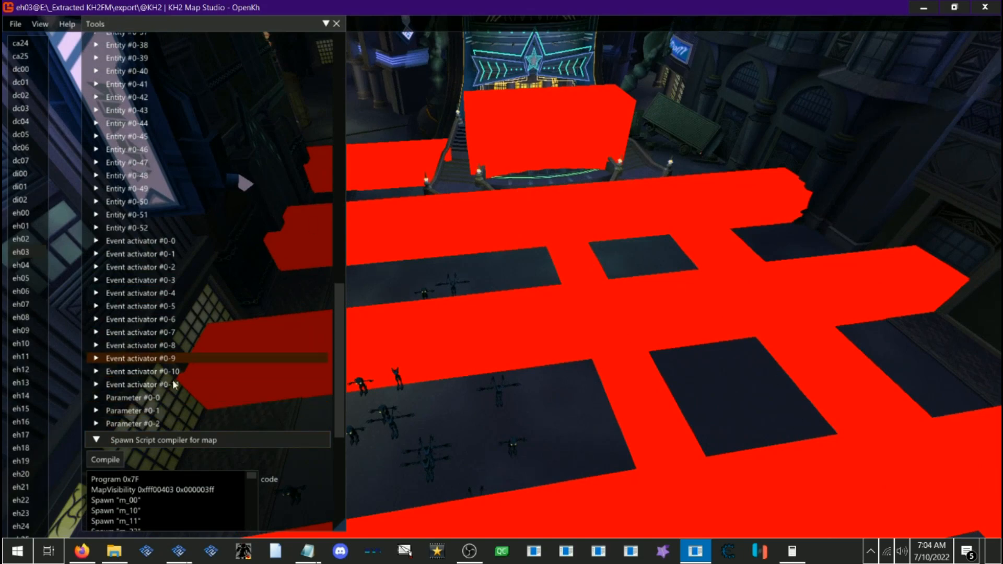
pyautogui.click(120, 399)
pyautogui.click(120, 398)
pyautogui.click(121, 422)
pyautogui.click(121, 422)
pyautogui.click(141, 411)
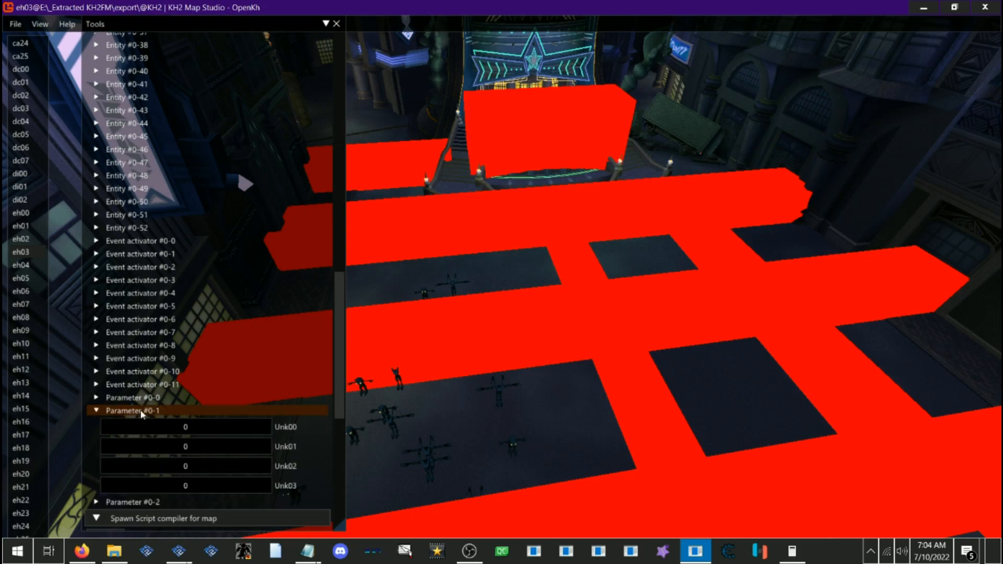
pyautogui.click(142, 411)
# Step: Shrink Event activator #0-0 to a scale of about 310.964, 37.000, 207.747 and collapse its parameters
pyautogui.scroll(4, 171, 369)
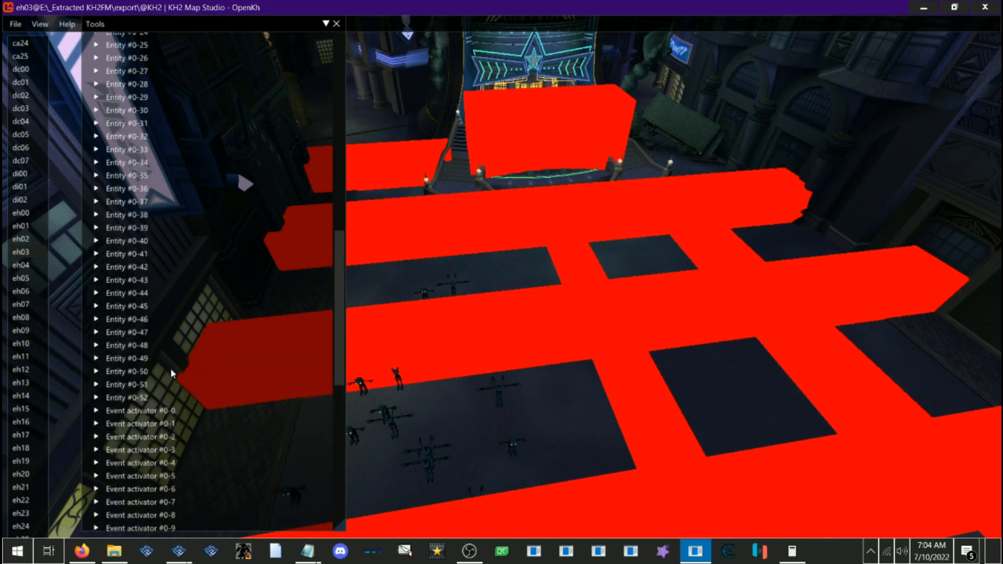
pyautogui.scroll(-2, 170, 368)
pyautogui.scroll(1, 170, 383)
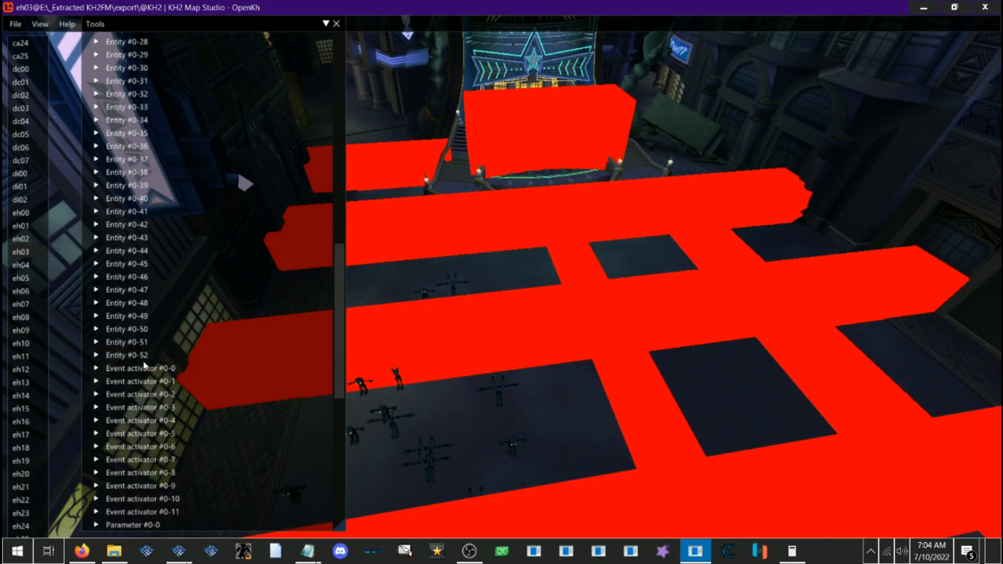
pyautogui.click(172, 367)
pyautogui.scroll(-2, 190, 327)
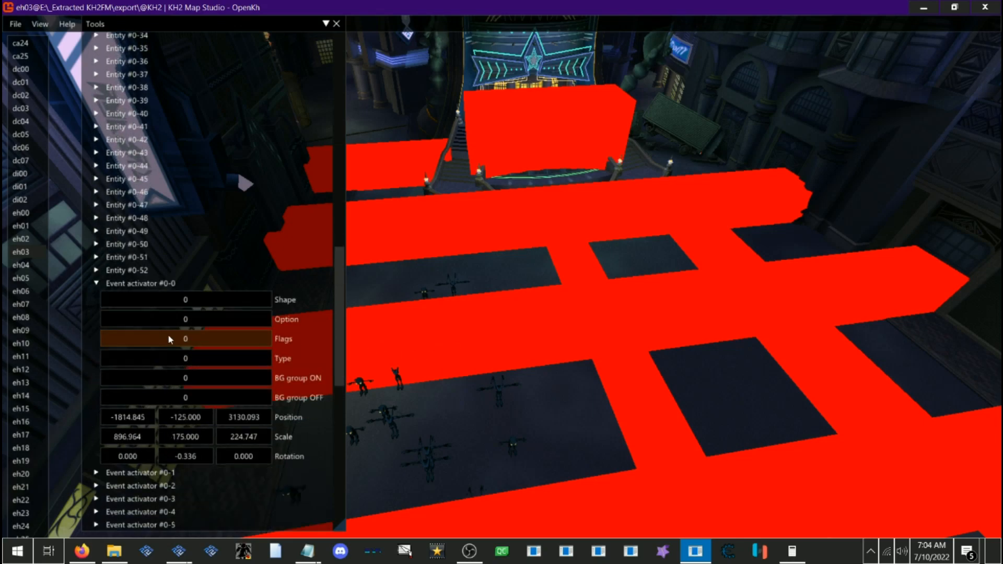
pyautogui.moveTo(185, 436); pyautogui.dragTo(70, 444)
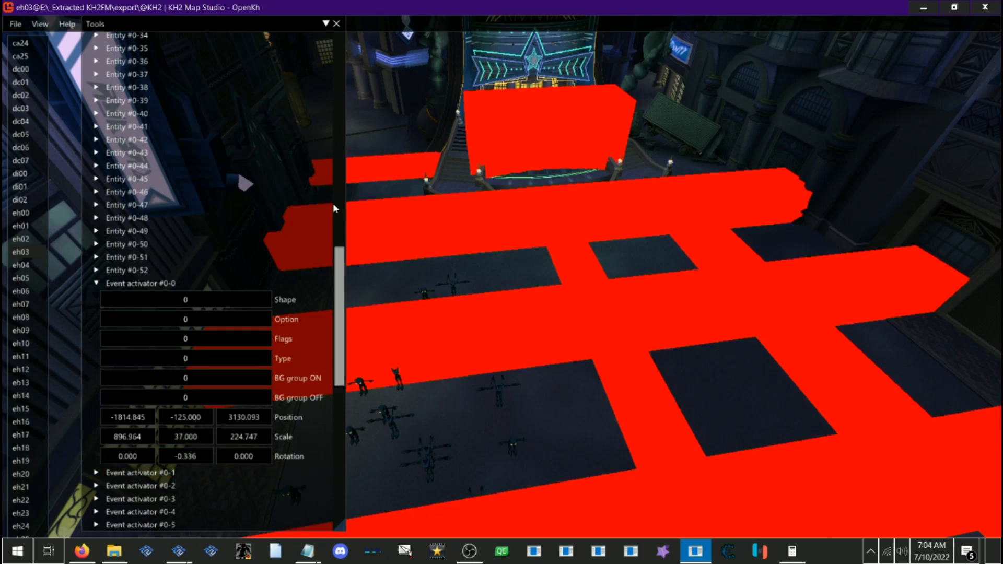
pyautogui.moveTo(233, 438)
pyautogui.mouseDown()
pyautogui.moveTo(173, 437)
pyautogui.moveTo(219, 437)
pyautogui.mouseUp()
pyautogui.moveTo(140, 440); pyautogui.dragTo(3, 444)
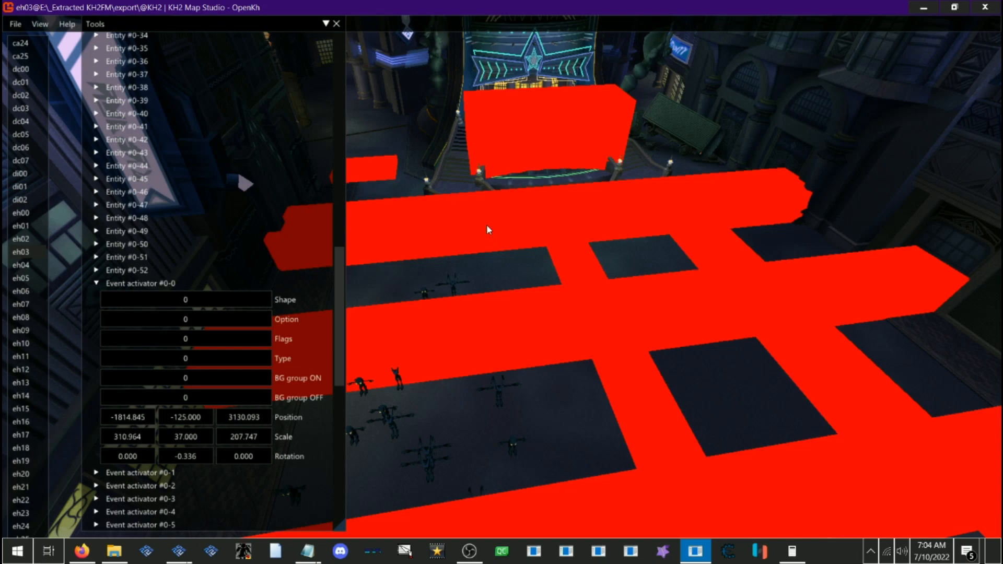
pyautogui.click(140, 284)
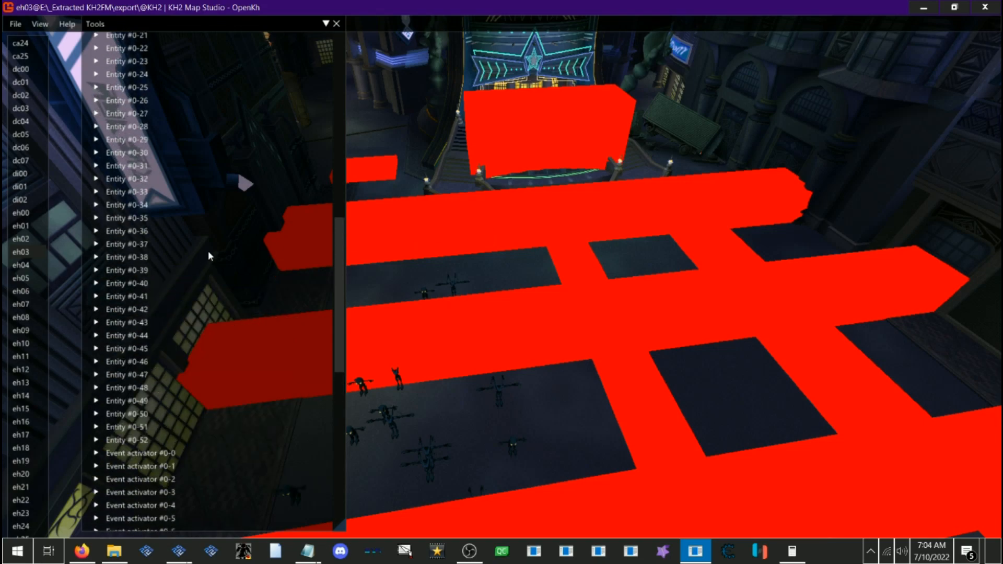
# Step: Inspect Entity #0-0 in b_10's spawn group #0, including its Spawn arg, Spawn delay and Level
pyautogui.scroll(11, 208, 252)
pyautogui.scroll(-3, 154, 251)
pyautogui.click(128, 186)
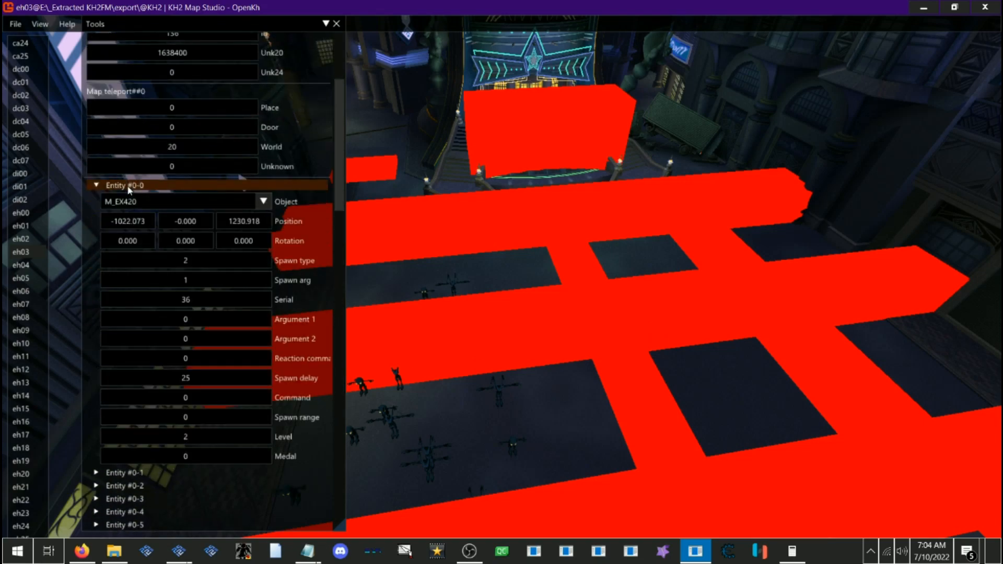
pyautogui.scroll(-2, 215, 311)
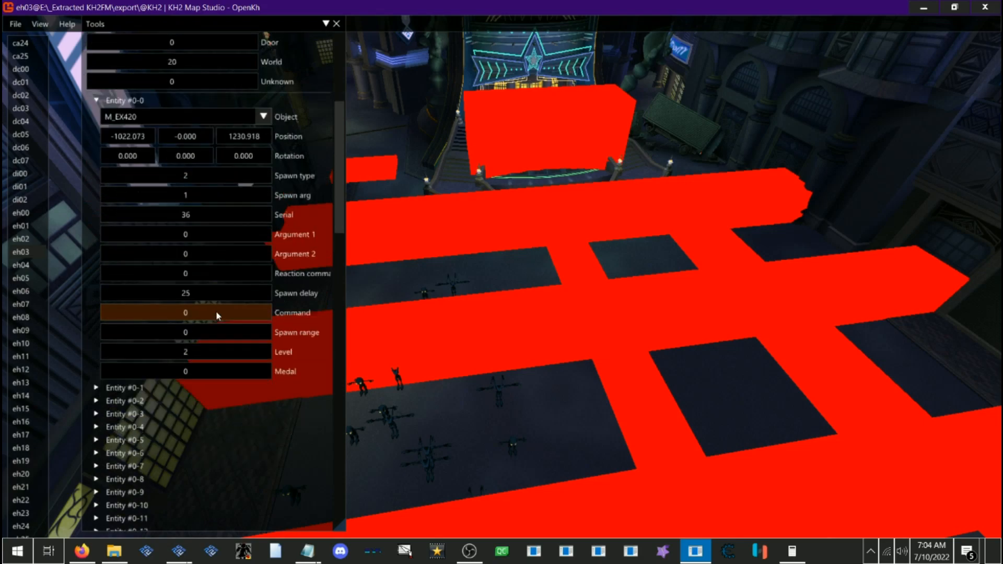
pyautogui.scroll(1, 216, 311)
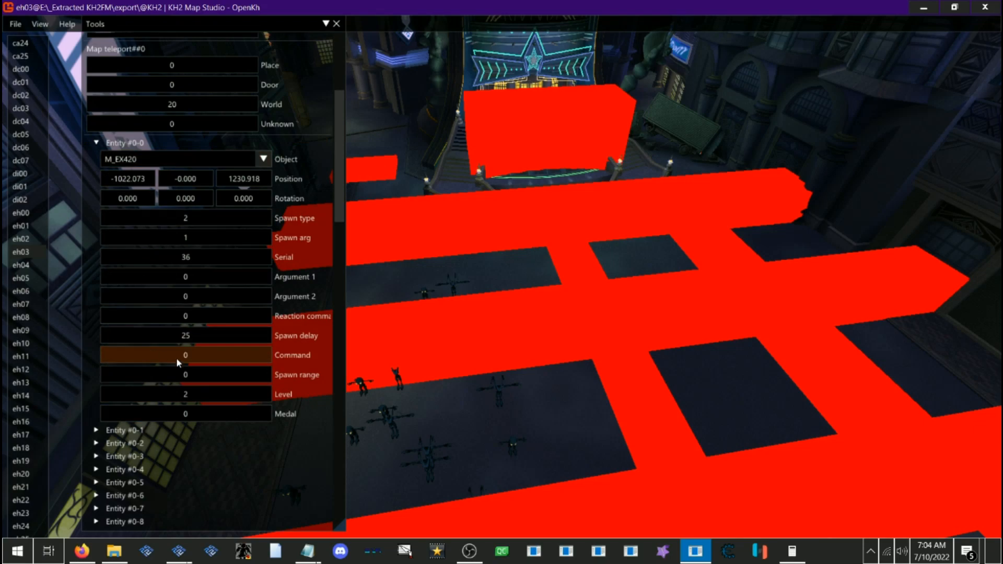
pyautogui.scroll(-2, 199, 309)
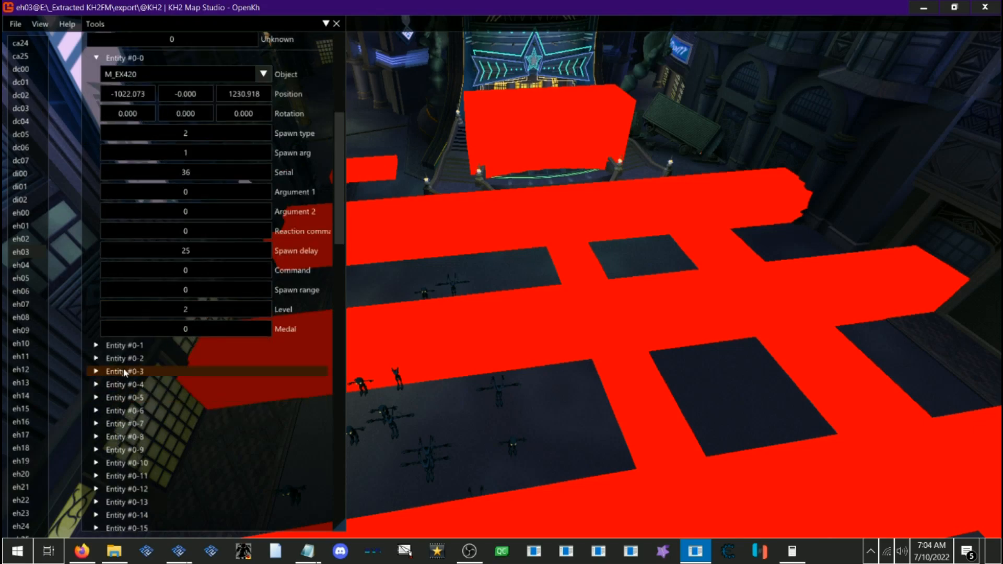
# Step: Expand Entity #0-16 in spawn group #0 and compare its values, such as Level, with those of Entity #0-0
pyautogui.click(183, 371)
pyautogui.scroll(-4, 227, 324)
pyautogui.click(137, 202)
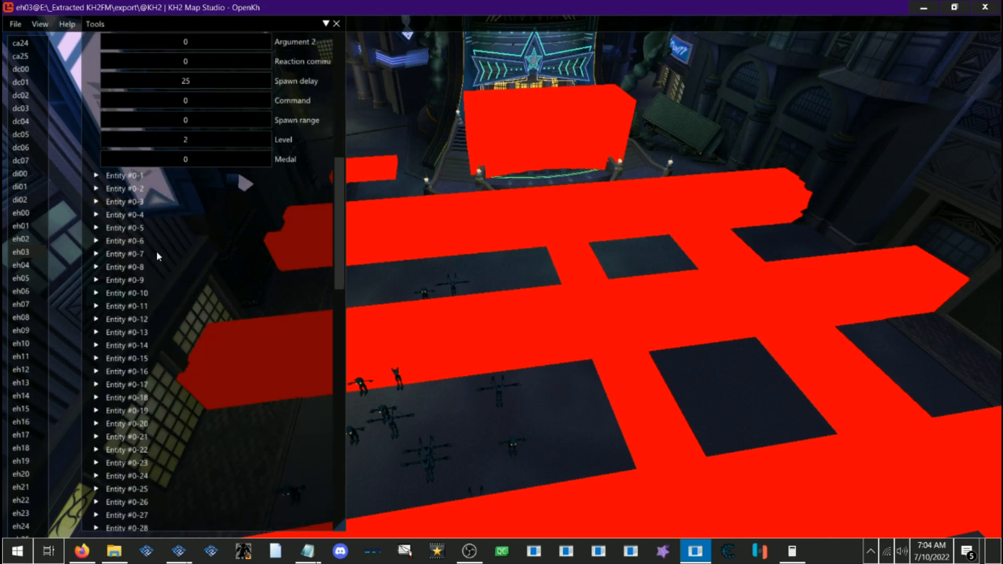
pyautogui.scroll(-2, 152, 251)
pyautogui.click(157, 286)
pyautogui.scroll(-2, 186, 333)
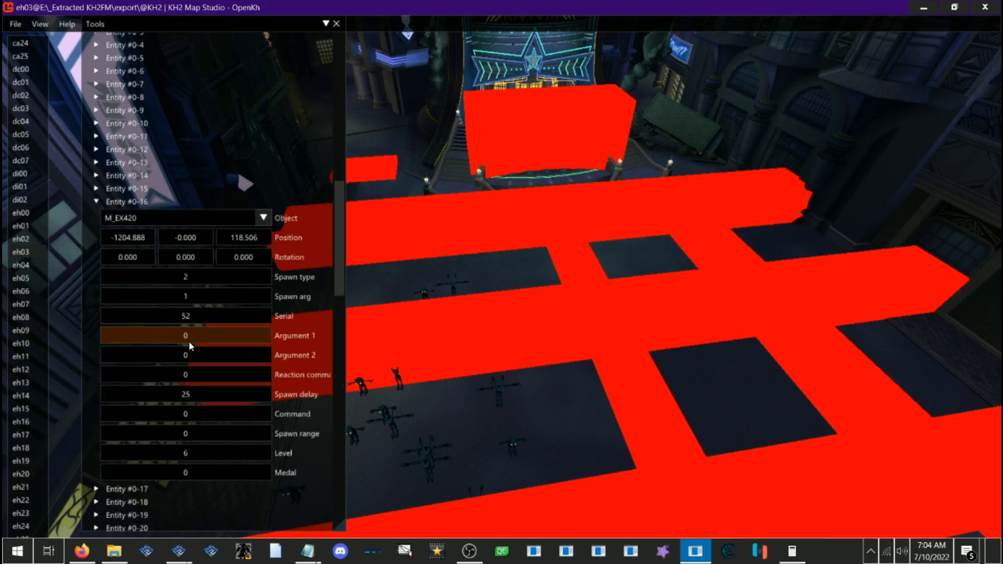
pyautogui.scroll(2, 270, 442)
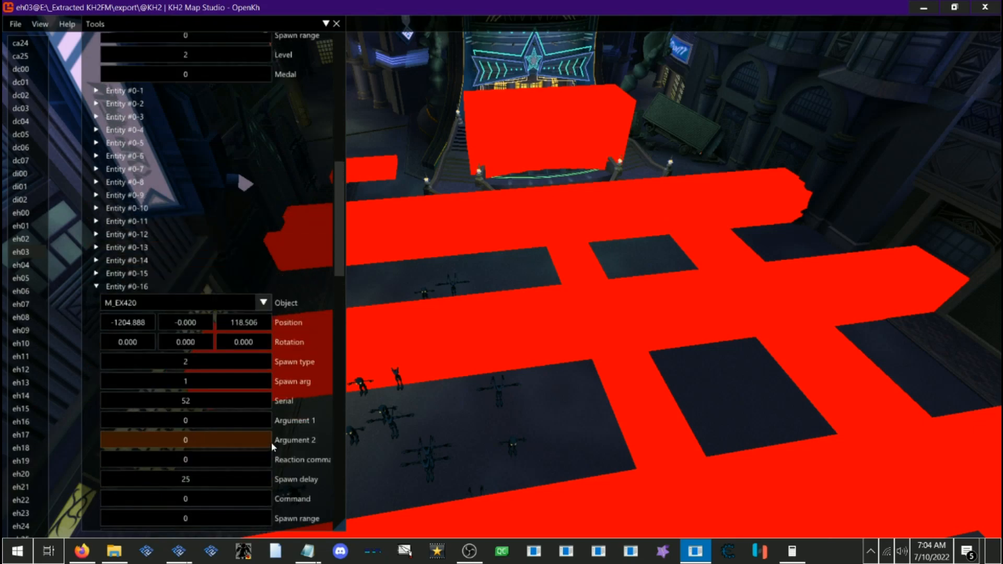
pyautogui.scroll(13, 254, 387)
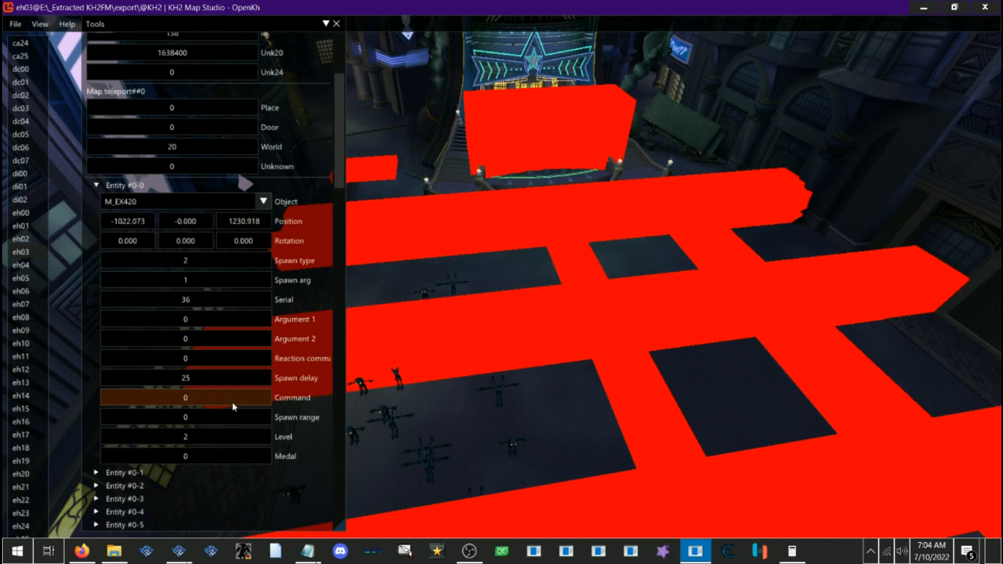
pyautogui.scroll(-1, 232, 403)
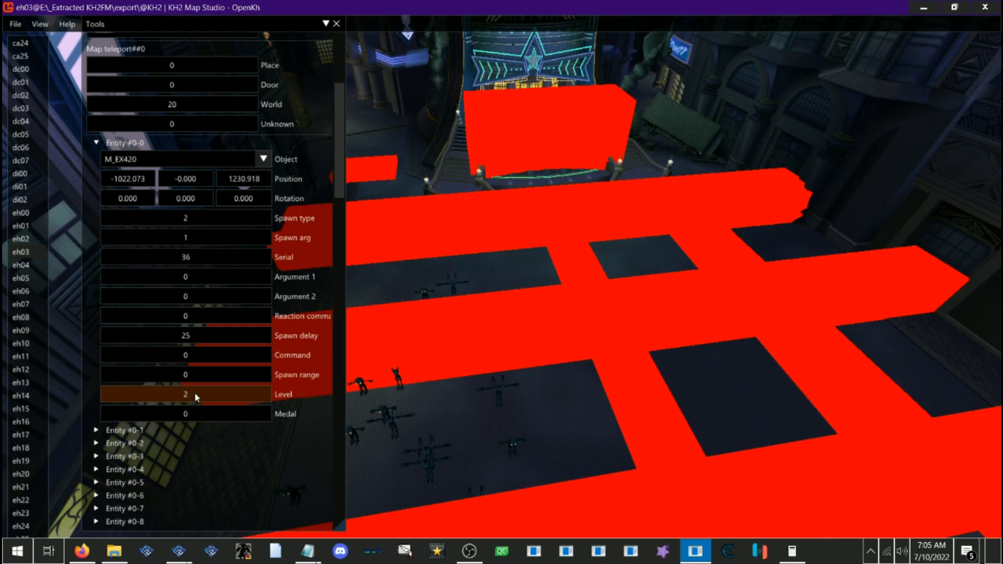
# Step: Expand Entities #0-1, #0-2, #0-3 and #0-4 one after another and check their objects, Spawn delay and Level
pyautogui.scroll(-3, 127, 302)
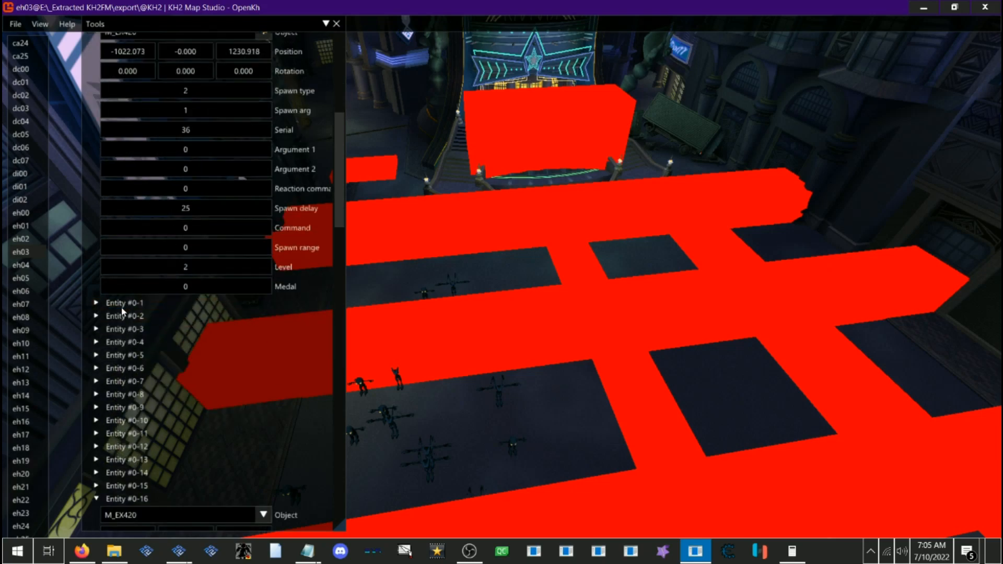
pyautogui.click(127, 301)
pyautogui.scroll(-3, 142, 265)
pyautogui.scroll(-3, 124, 298)
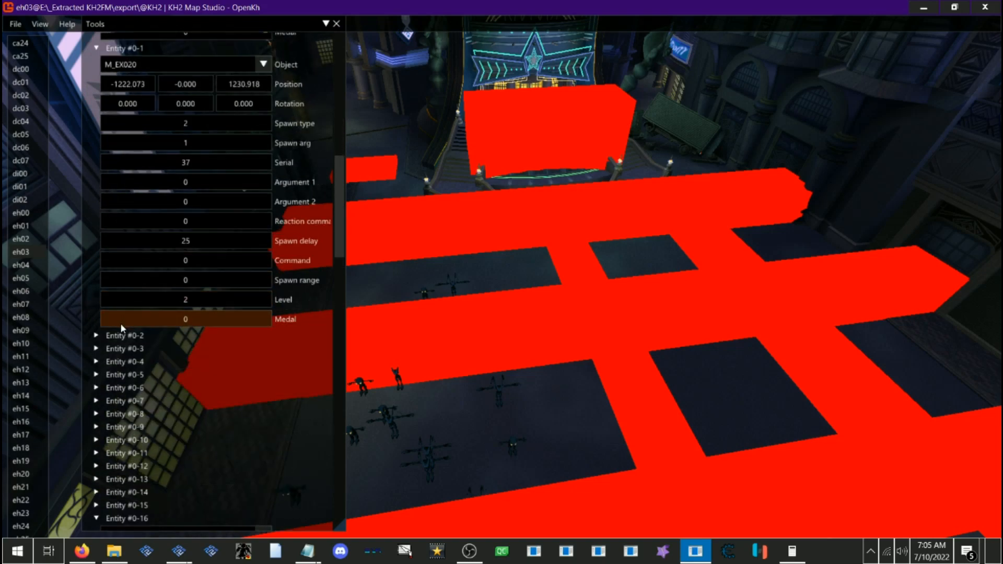
pyautogui.click(123, 337)
pyautogui.scroll(-3, 145, 302)
pyautogui.scroll(-3, 145, 302)
pyautogui.click(125, 368)
pyautogui.scroll(-4, 157, 361)
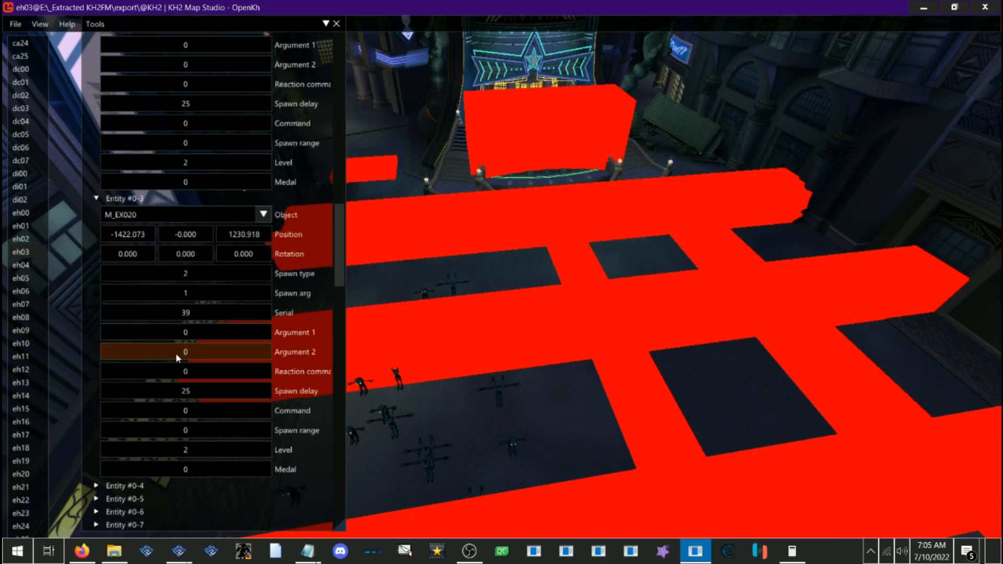
pyautogui.scroll(-3, 128, 386)
pyautogui.click(125, 360)
pyautogui.scroll(-5, 156, 350)
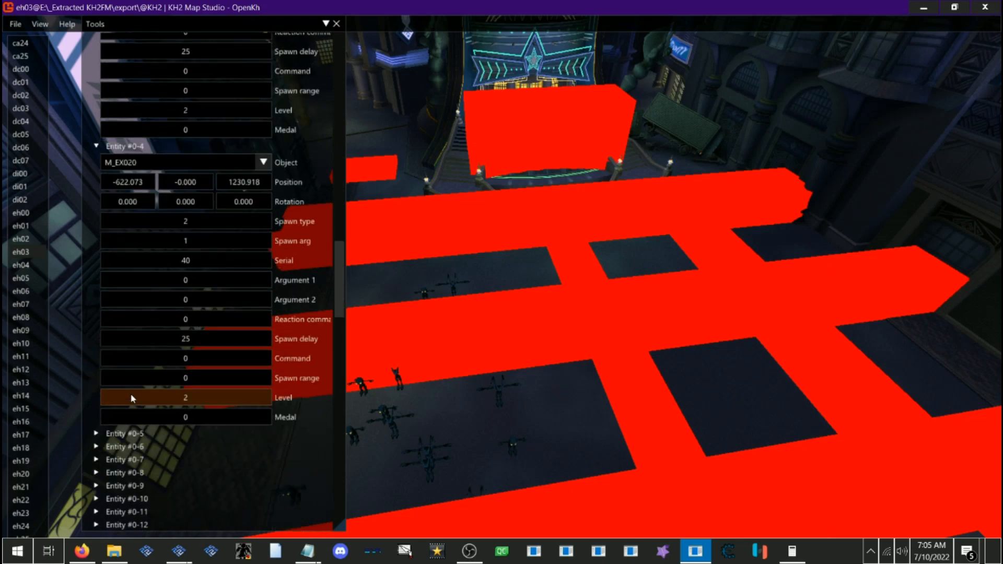
# Step: Expand Entities #0-5 and #0-6 to check their Level values, then collapse Entity #0-6
pyautogui.click(127, 433)
pyautogui.scroll(-6, 156, 349)
pyautogui.scroll(1, 143, 362)
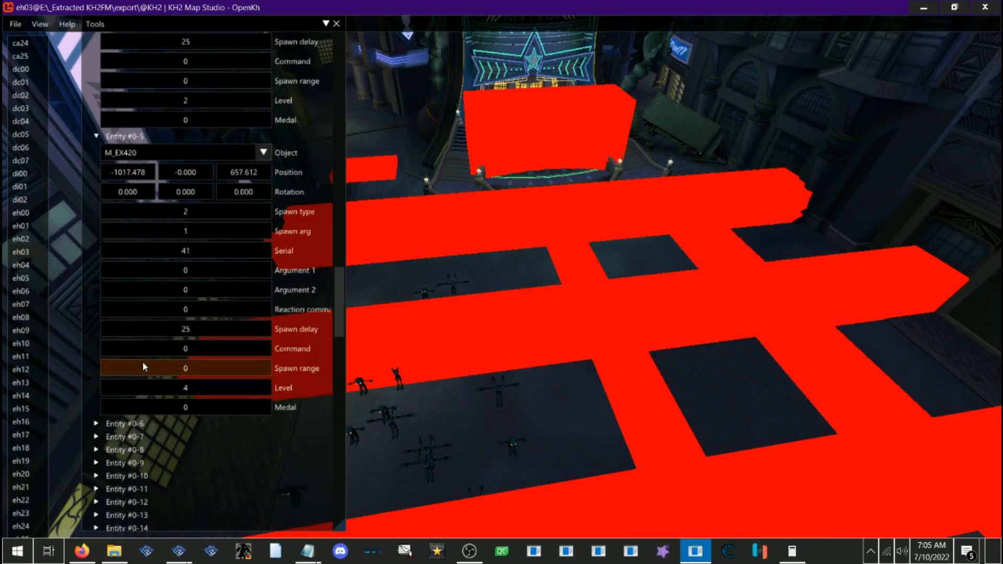
pyautogui.click(128, 423)
pyautogui.scroll(-6, 143, 352)
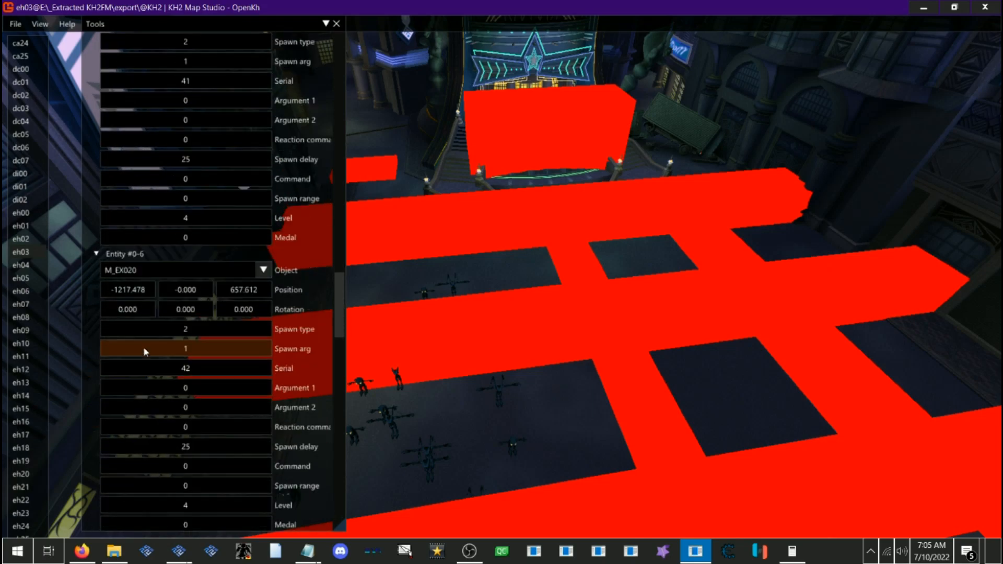
pyautogui.scroll(4, 143, 332)
pyautogui.click(131, 298)
pyautogui.scroll(8, 147, 303)
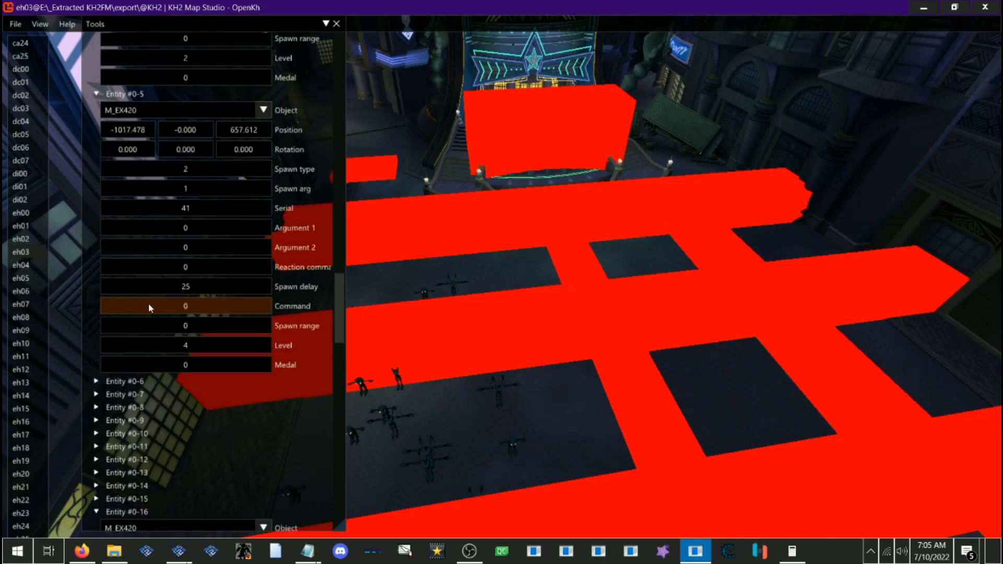
# Step: Set the Level of Entity #0-5 in spawn group #0 to 3
pyautogui.scroll(2, 151, 329)
pyautogui.scroll(-4, 166, 352)
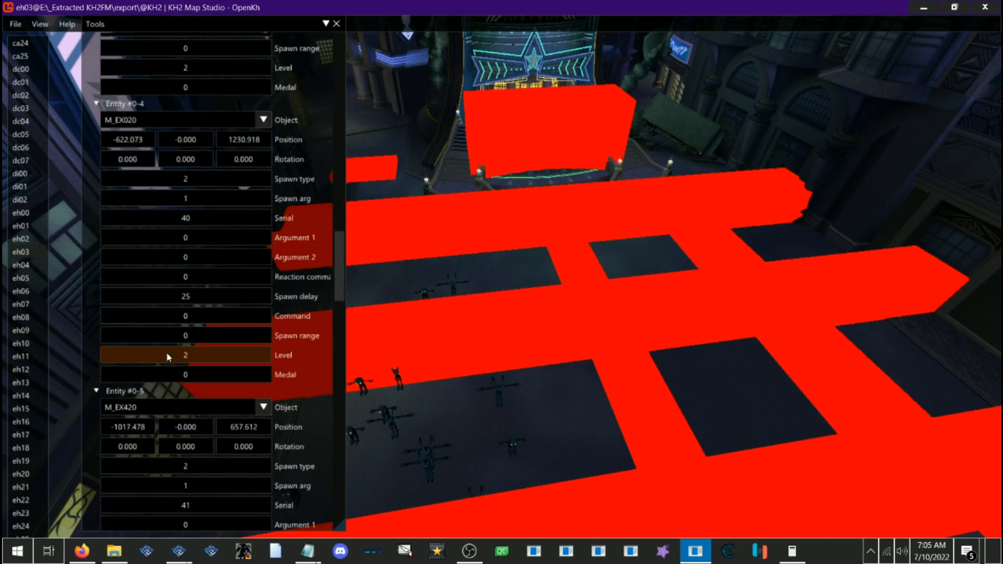
pyautogui.scroll(-2, 178, 453)
pyautogui.doubleClick(198, 388)
pyautogui.write('3')
pyautogui.press('Return')
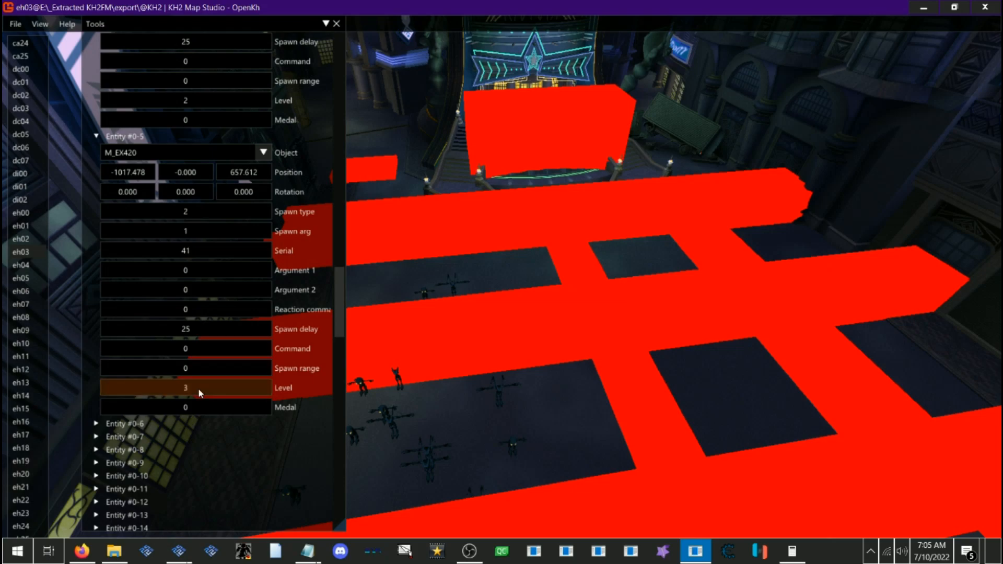
# Step: Review the Level and other values of Entities #0-0 through #0-5 in spawn group #0
pyautogui.scroll(15, 222, 340)
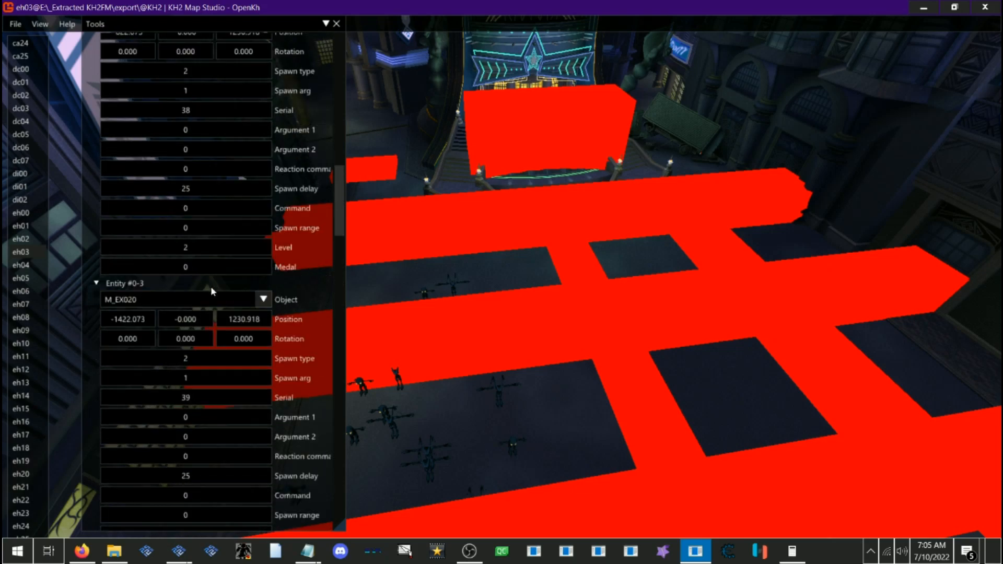
pyautogui.scroll(10, 197, 235)
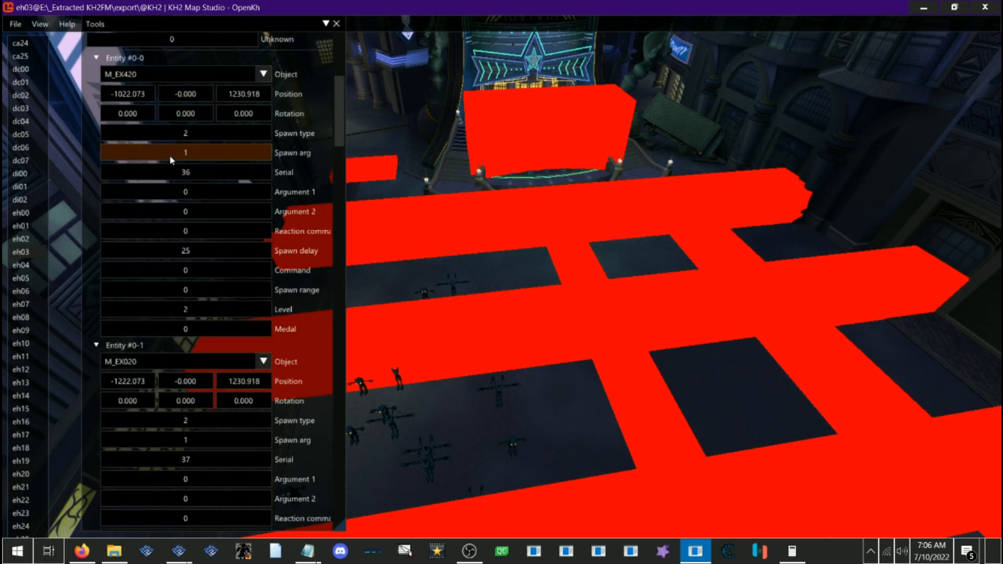
pyautogui.scroll(-6, 186, 246)
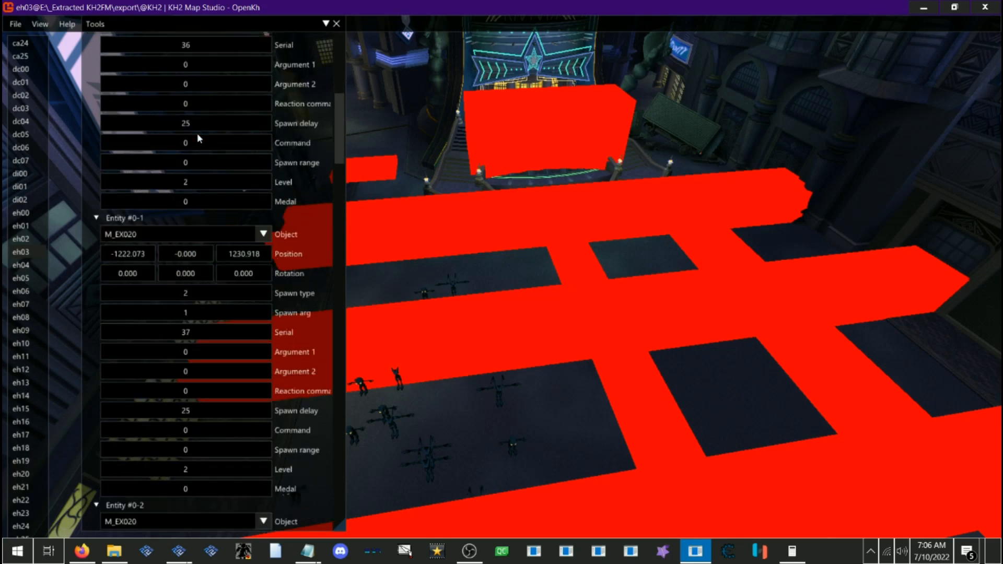
pyautogui.scroll(-15, 197, 245)
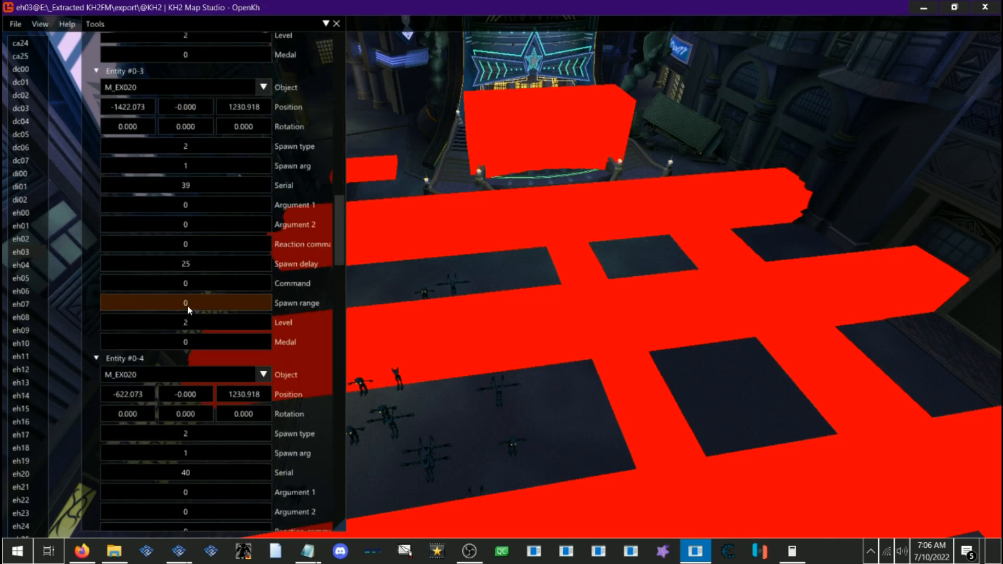
pyautogui.scroll(-6, 193, 339)
pyautogui.scroll(3, 196, 303)
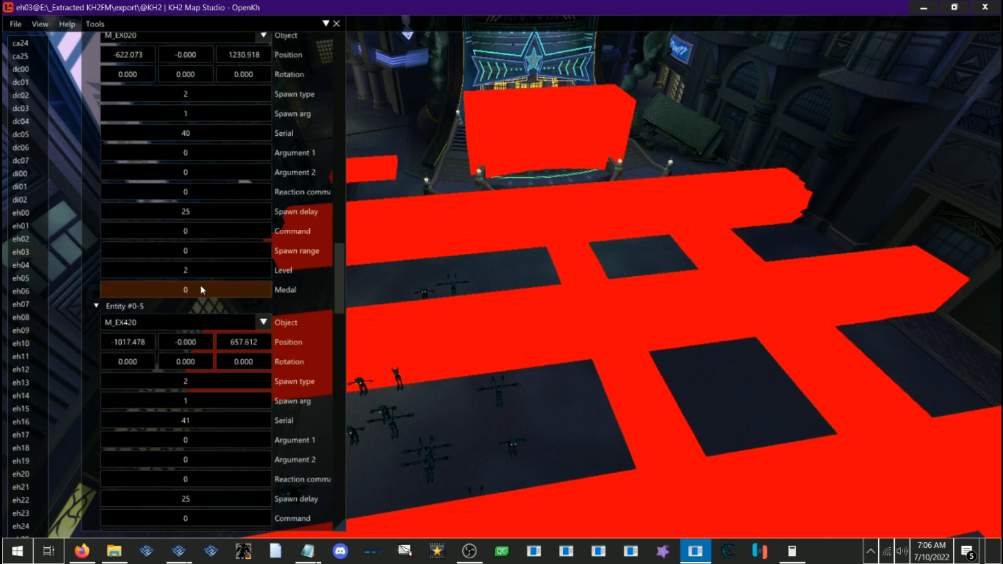
pyautogui.scroll(4, 240, 220)
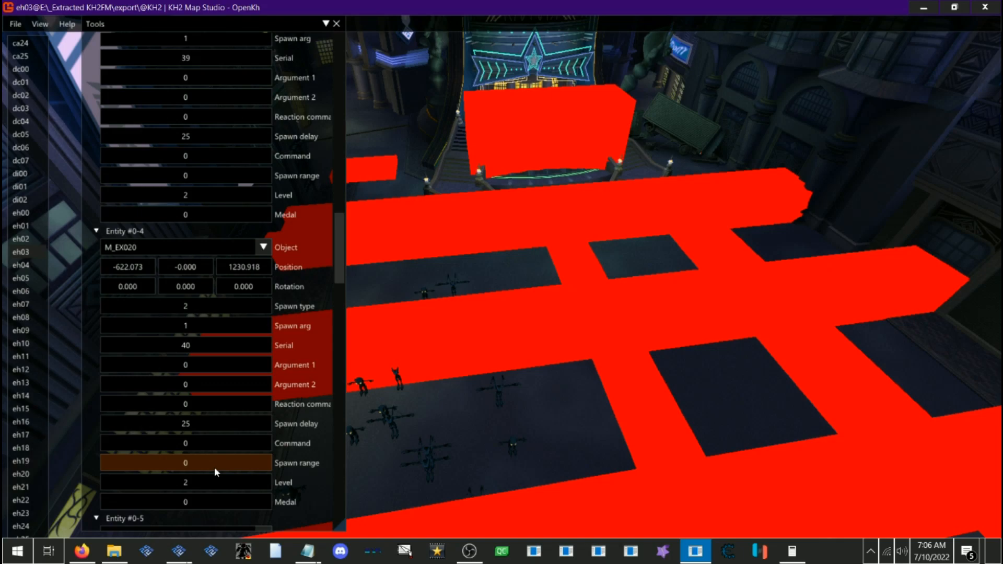
pyautogui.scroll(-3, 200, 375)
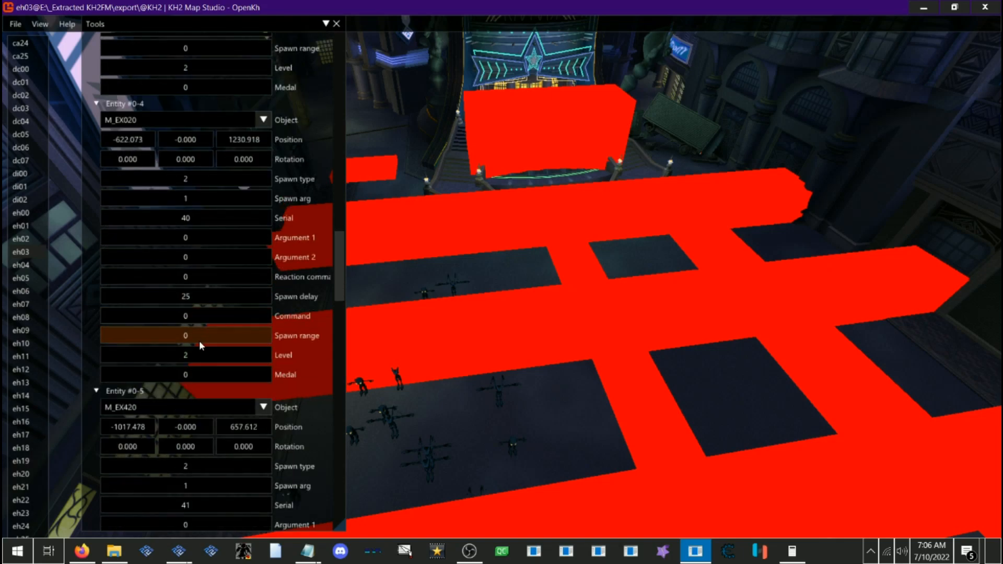
pyautogui.scroll(-5, 193, 361)
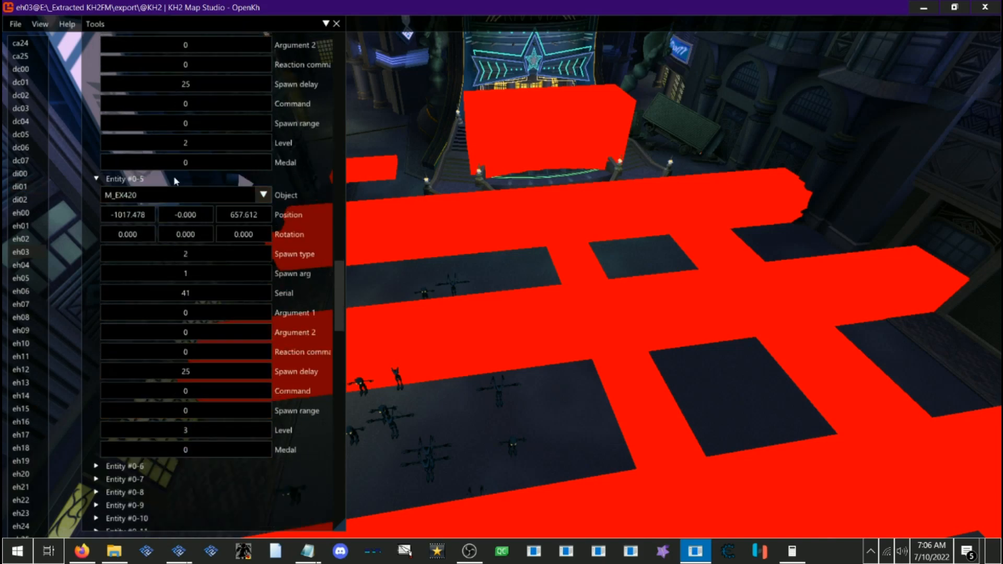
# Step: Raise Entity #0-5 above the ground by changing its Y position to about -876
pyautogui.moveTo(161, 216); pyautogui.dragTo(2, 217)
pyautogui.moveTo(188, 216); pyautogui.dragTo(4, 224)
pyautogui.scroll(-1, 273, 353)
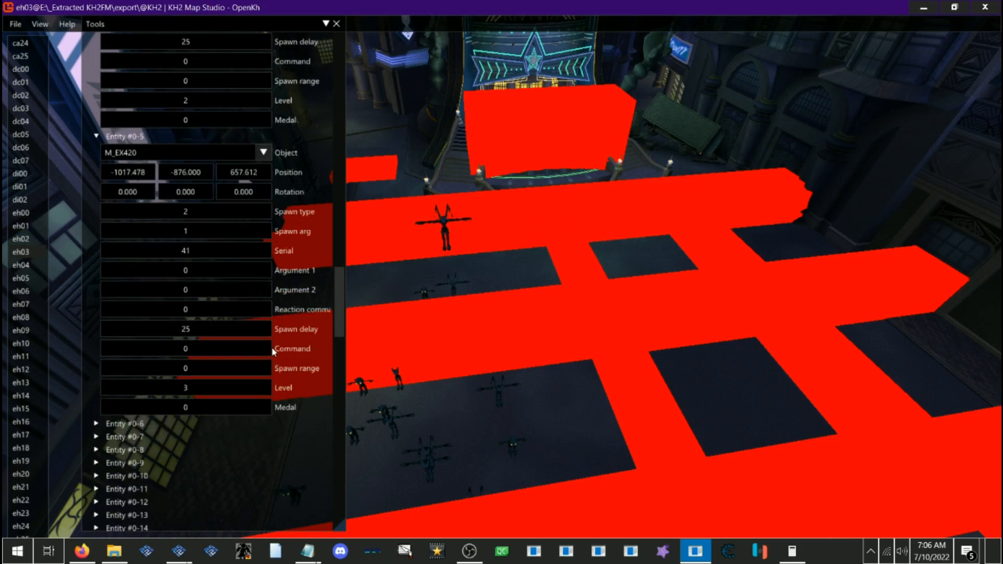
pyautogui.scroll(-1, 229, 356)
pyautogui.scroll(2, 226, 364)
pyautogui.scroll(3, 226, 364)
pyautogui.scroll(-4, 220, 355)
pyautogui.scroll(-1, 199, 362)
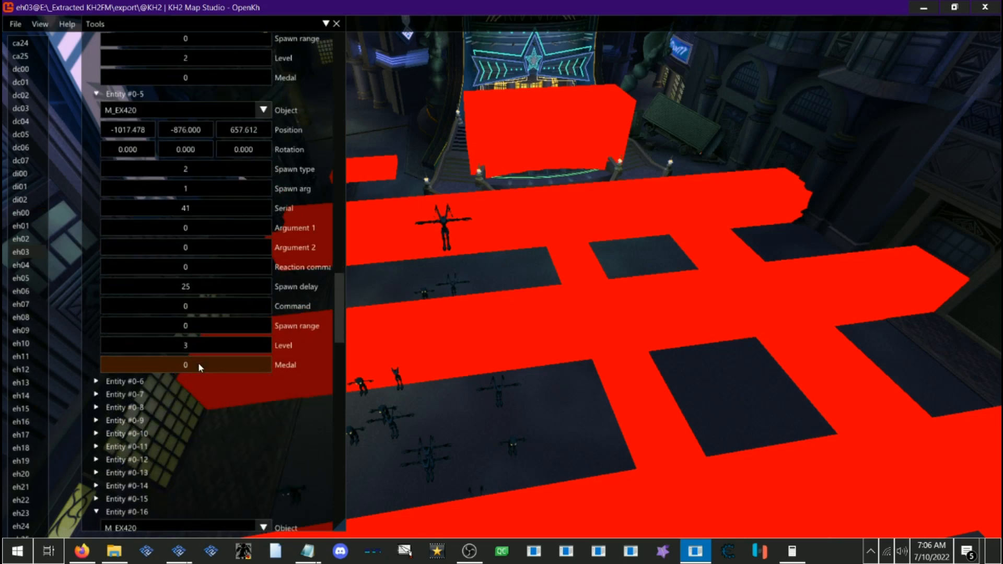
# Step: Look back over the expanded entities from #0-5 up to #0-0 and the settings of b_10's spawn group #0
pyautogui.scroll(7, 199, 363)
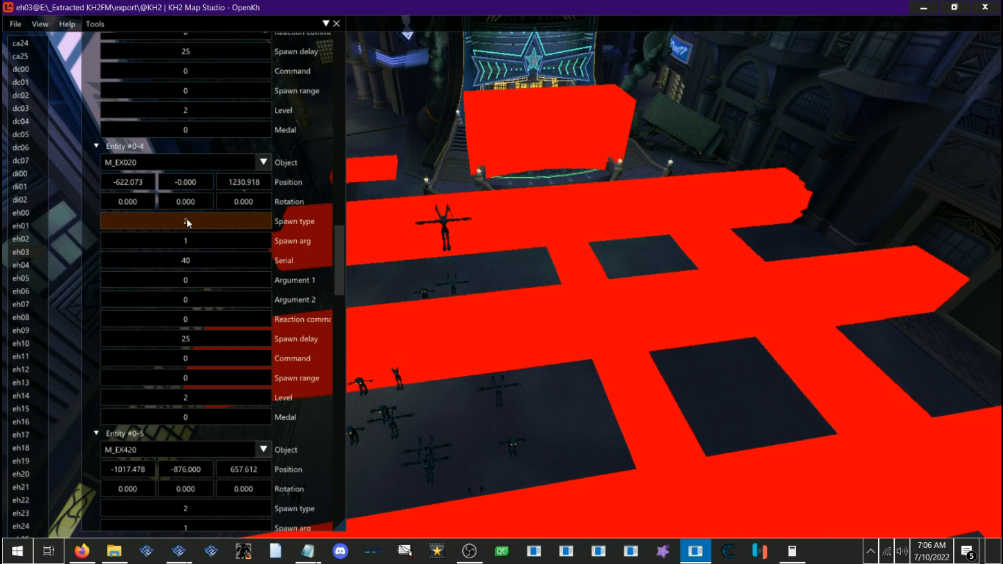
pyautogui.scroll(-6, 187, 219)
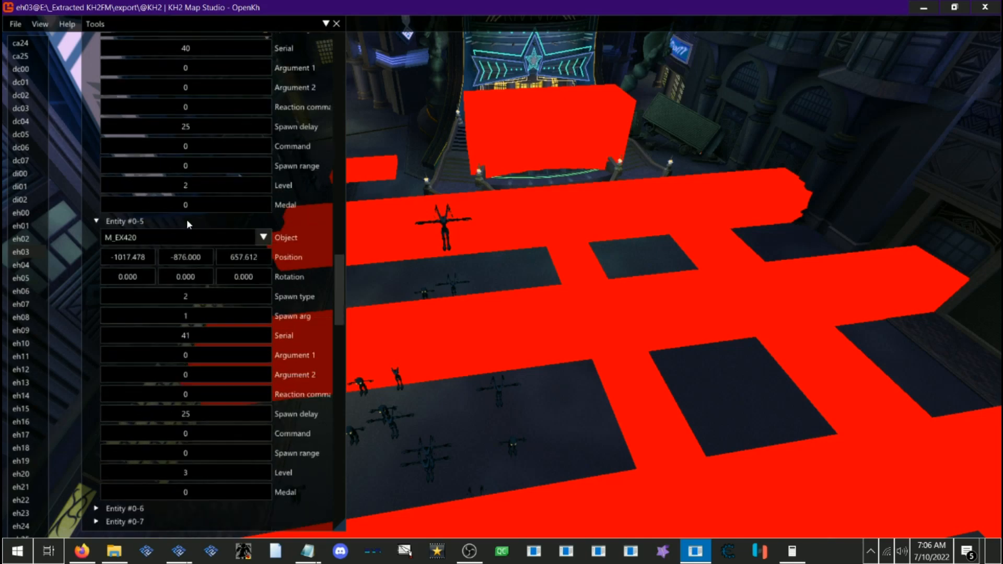
pyautogui.scroll(4, 183, 234)
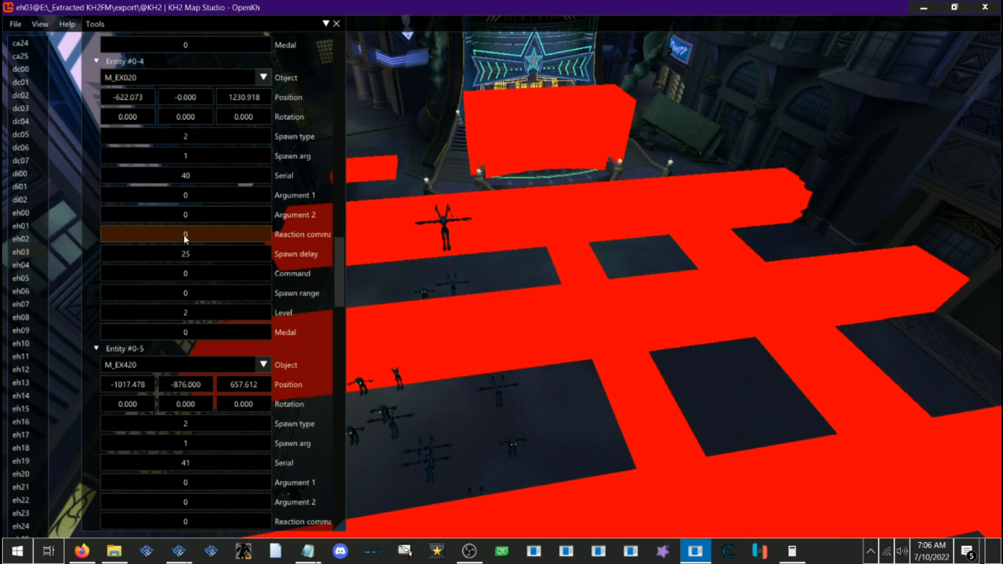
pyautogui.scroll(10, 261, 259)
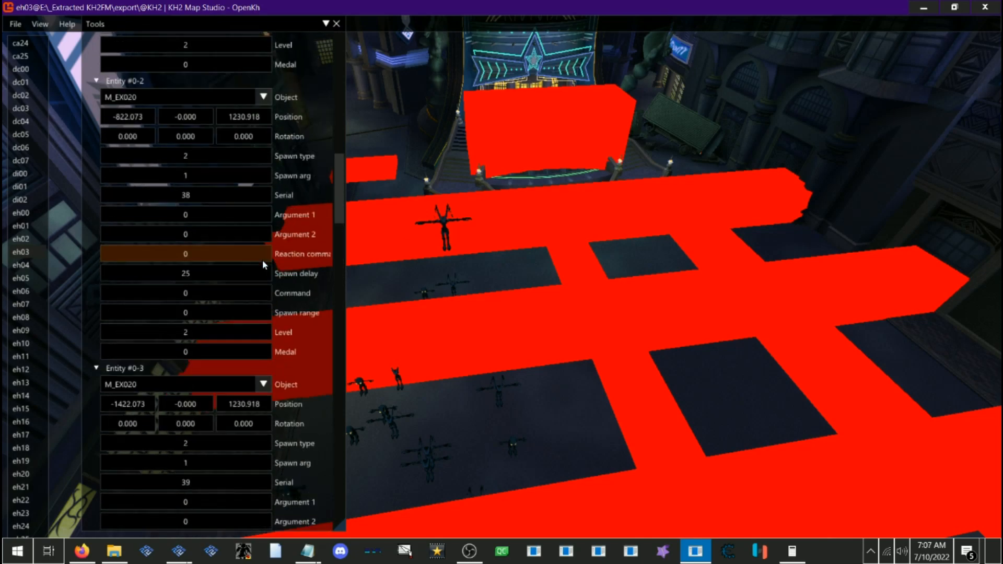
pyautogui.scroll(12, 263, 259)
pyautogui.scroll(3, 264, 264)
pyautogui.scroll(-5, 263, 263)
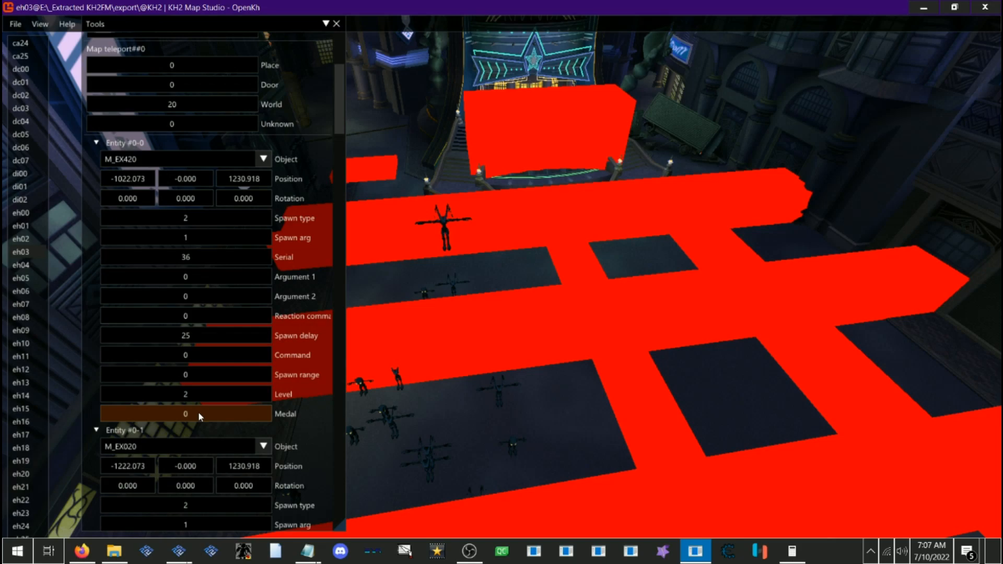
pyautogui.scroll(5, 230, 268)
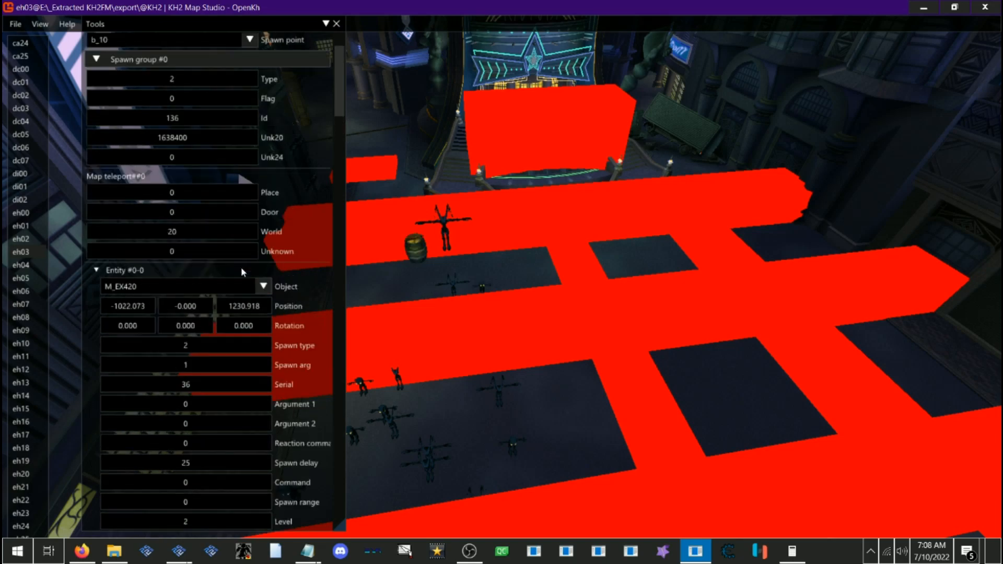
pyautogui.scroll(-2, 230, 268)
pyautogui.scroll(2, 230, 268)
pyautogui.scroll(-2, 231, 274)
pyautogui.scroll(2, 294, 297)
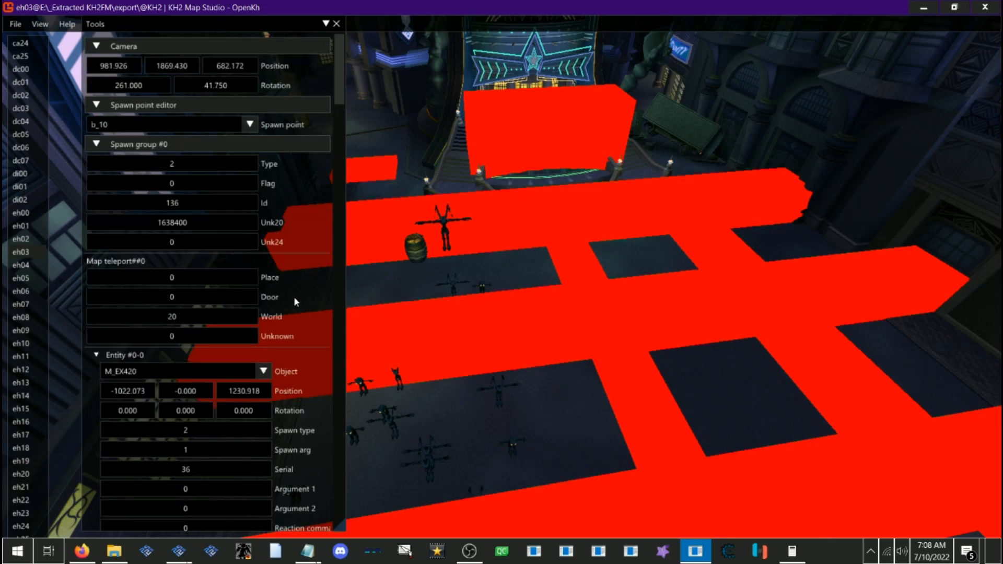
pyautogui.scroll(-1, 293, 296)
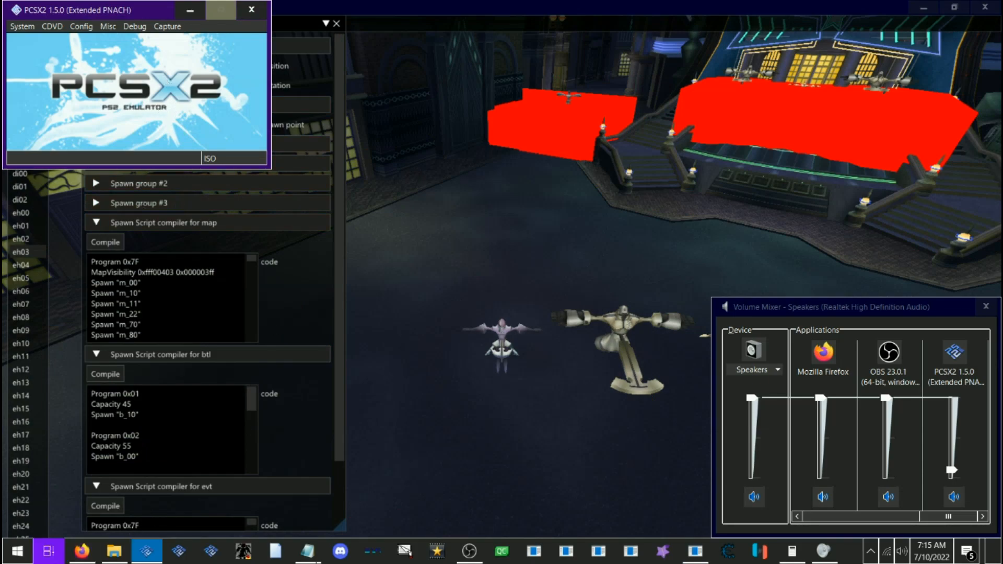
# Step: Search Windows for "dynamic load", show Dynamic Loader.exe's folder in File Explorer and select the VFS folder
pyautogui.click(3, 559)
pyautogui.write('dynamic load')
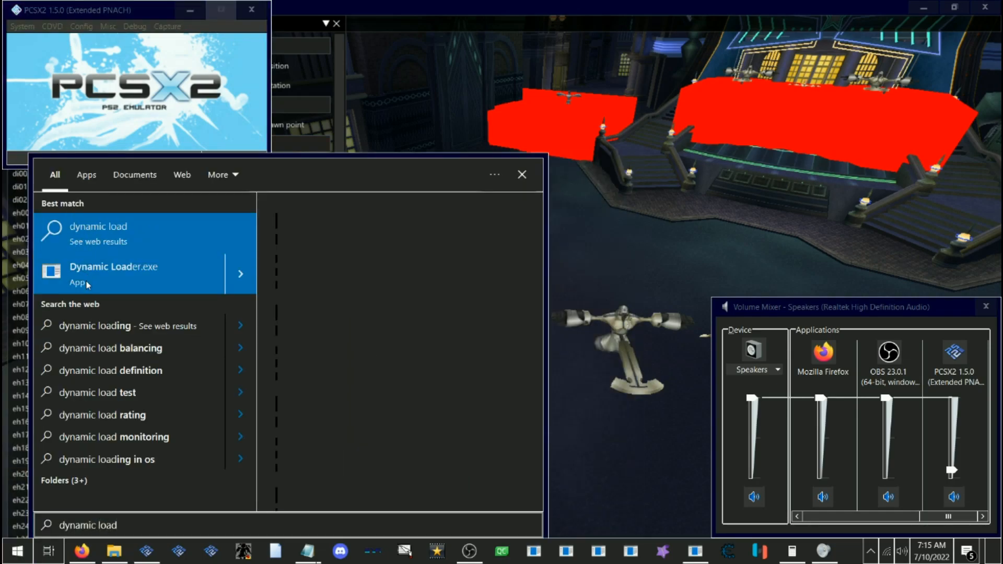
pyautogui.rightClick(86, 283)
pyautogui.click(141, 315)
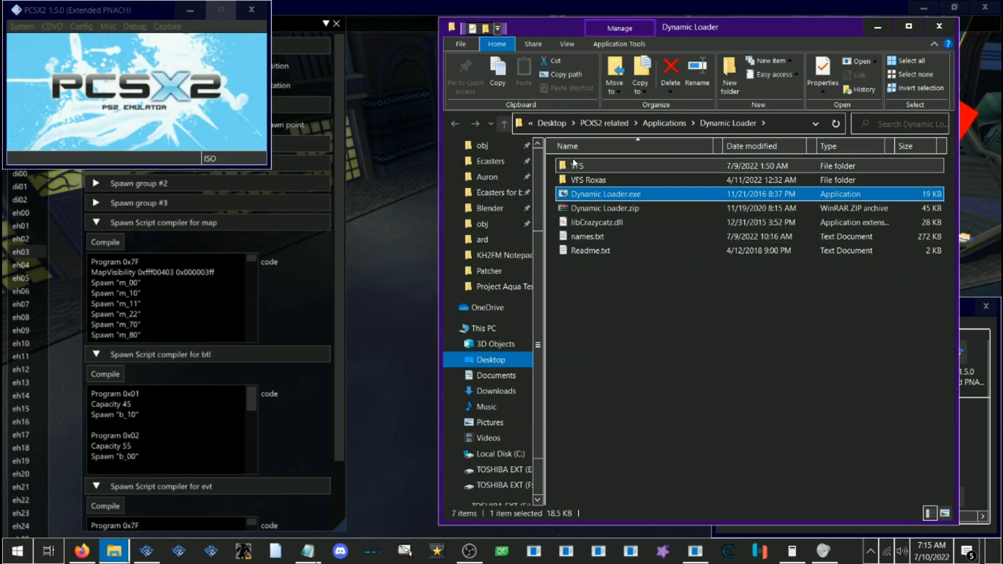
pyautogui.click(576, 166)
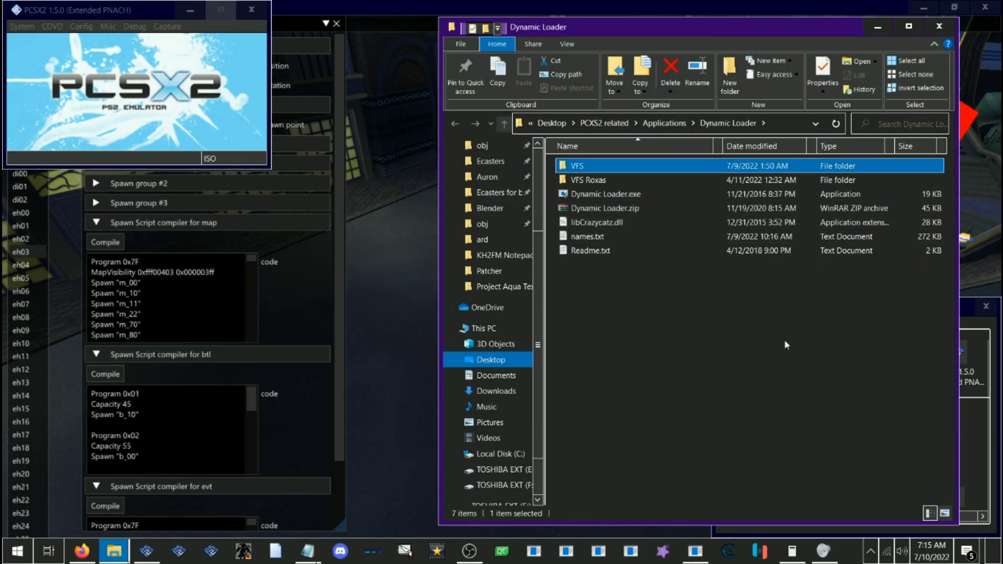
# Step: Look through Dynamic Loader's VFS folder, including the contents of msn\jp and the ard folder, and return to the Dynamic Loader folder
pyautogui.doubleClick(580, 166)
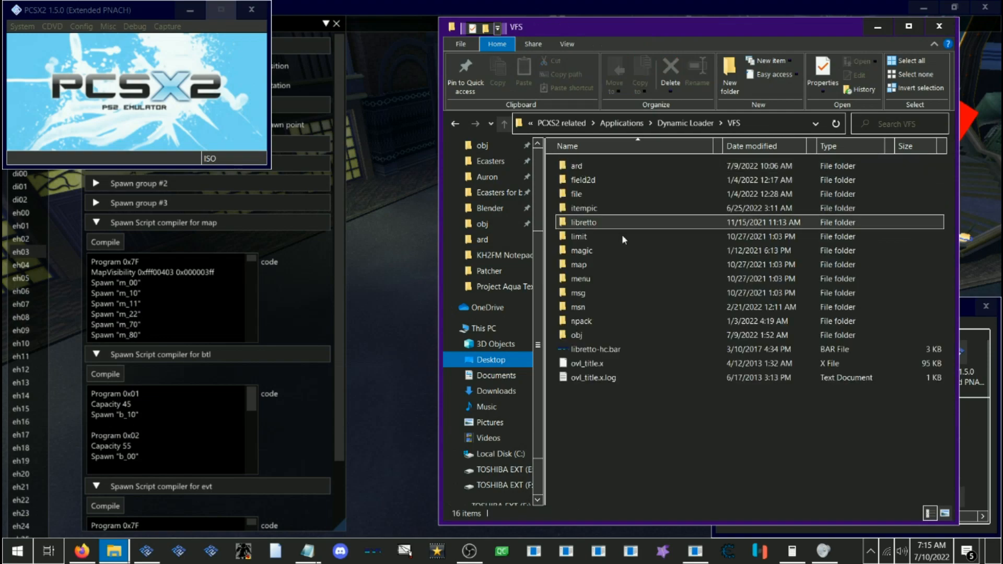
pyautogui.click(574, 167)
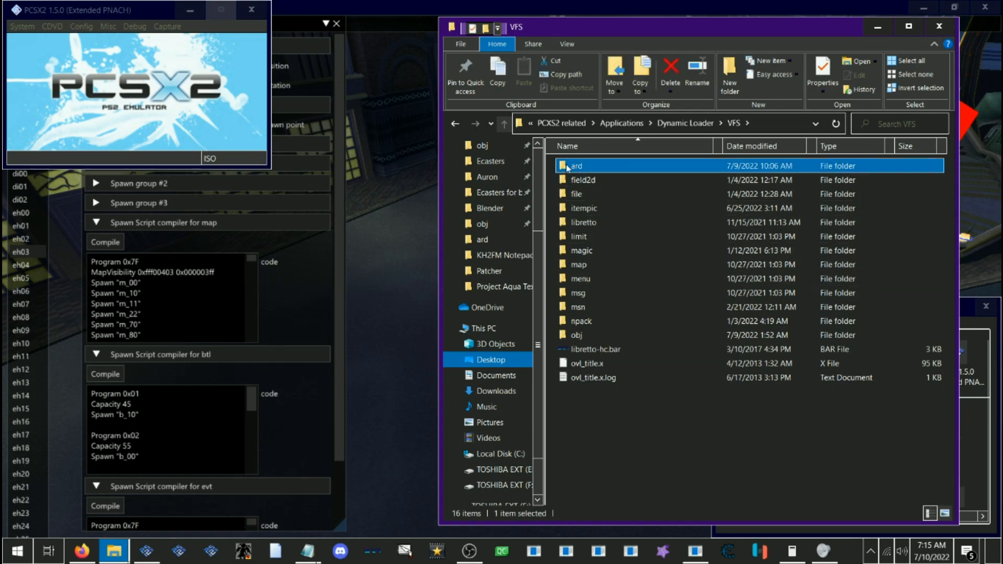
pyautogui.keyDown('ctrl'); pyautogui.click(582, 312); pyautogui.keyUp('ctrl')
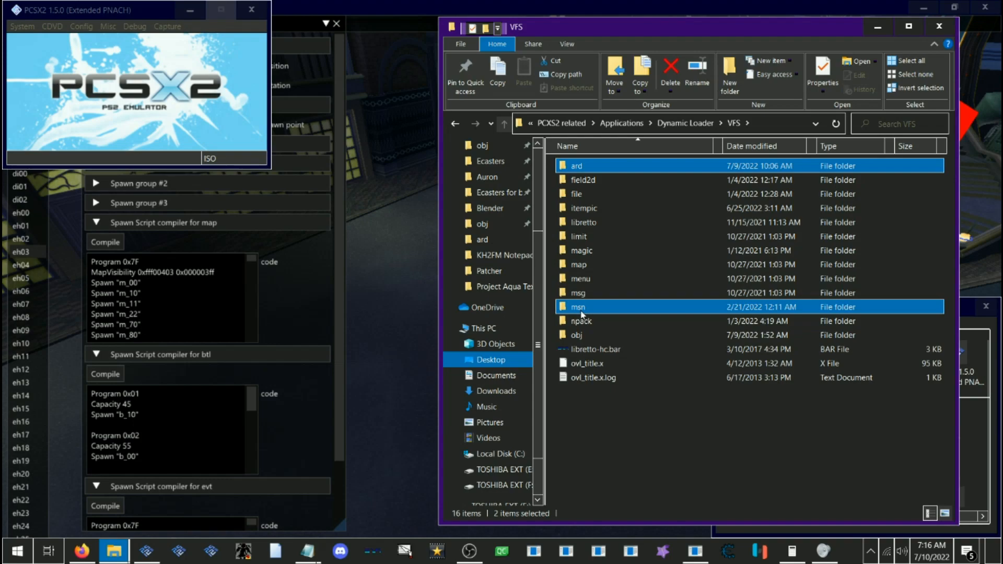
pyautogui.click(552, 305)
pyautogui.doubleClick(579, 308)
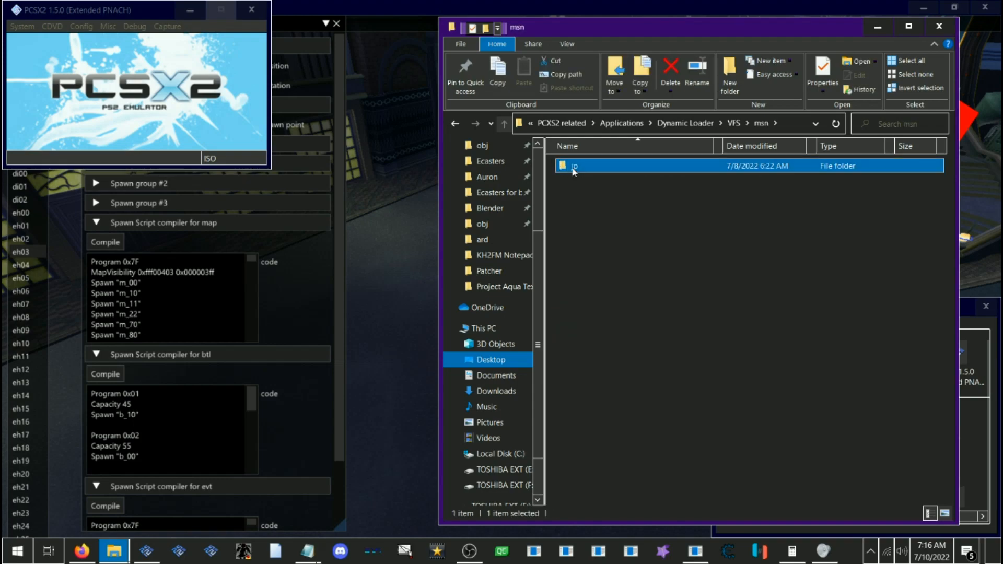
pyautogui.doubleClick(575, 167)
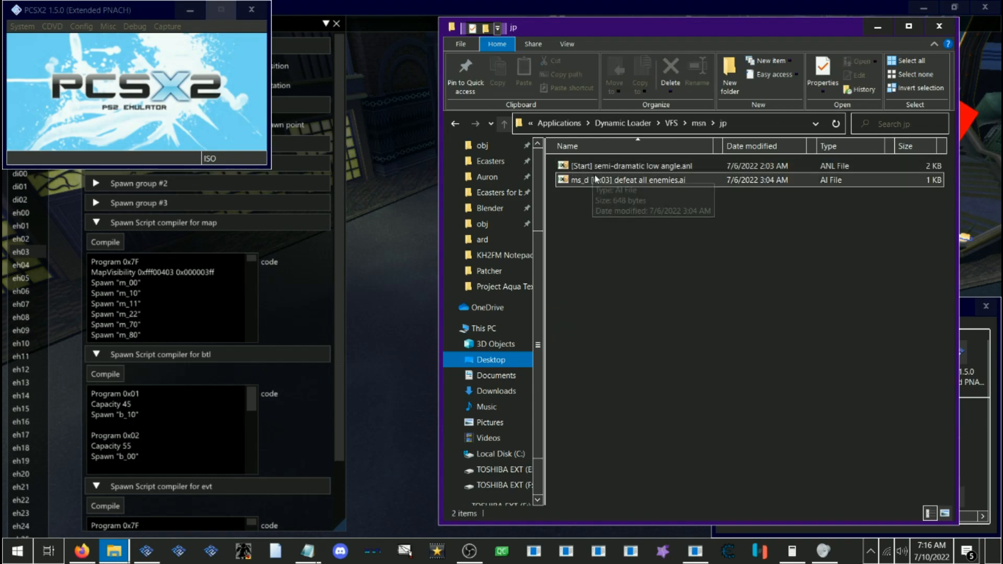
pyautogui.click(671, 124)
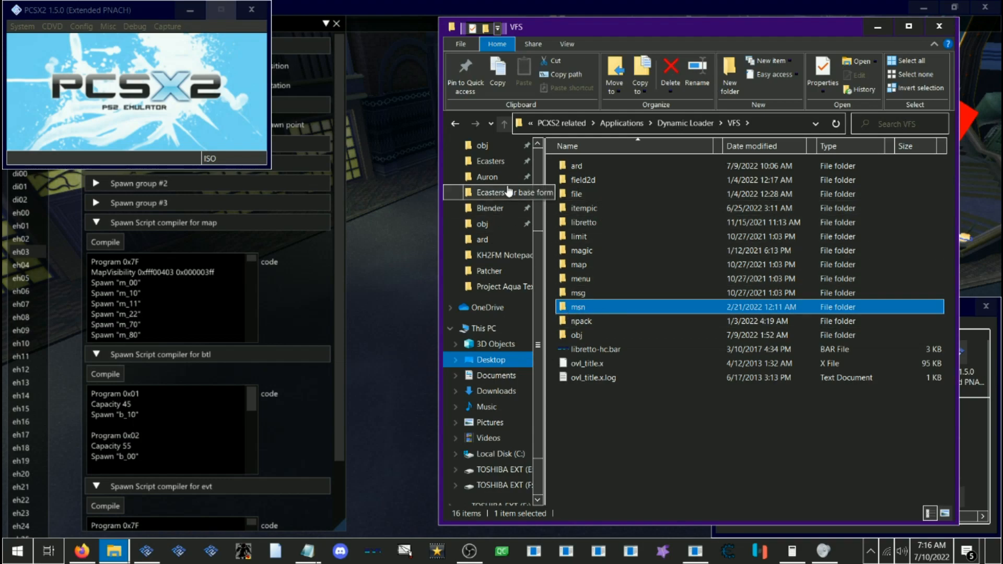
pyautogui.click(634, 166)
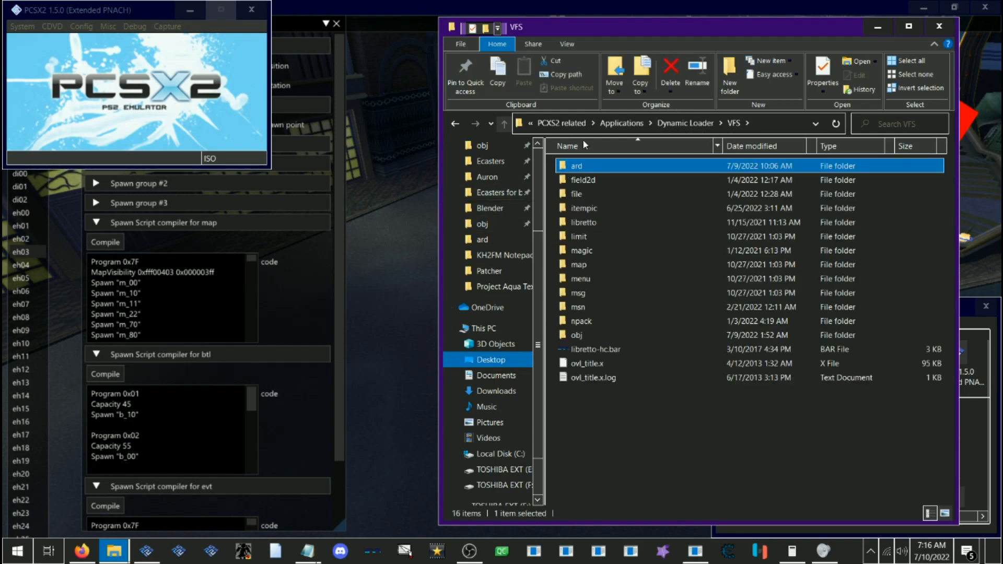
pyautogui.click(734, 123)
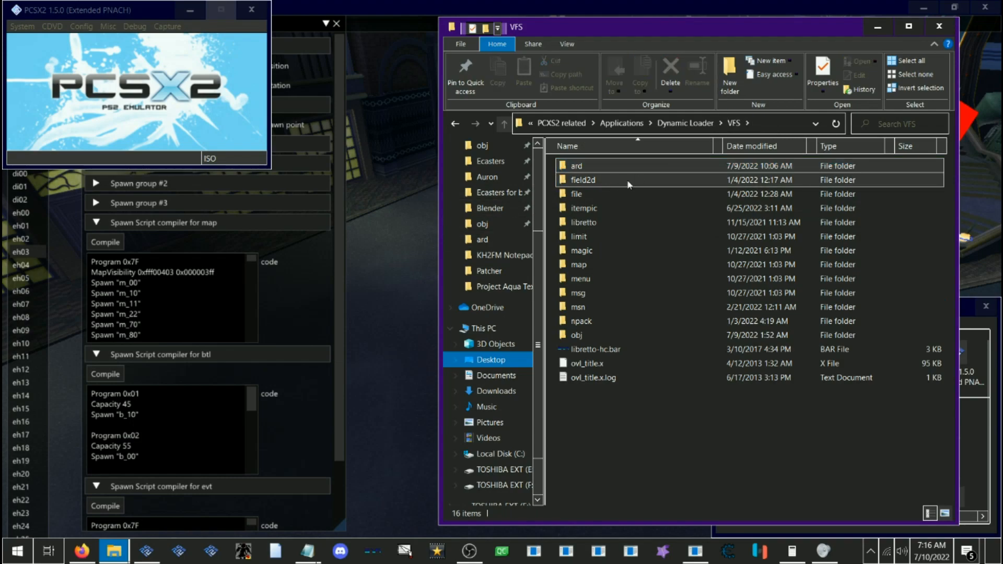
pyautogui.click(684, 124)
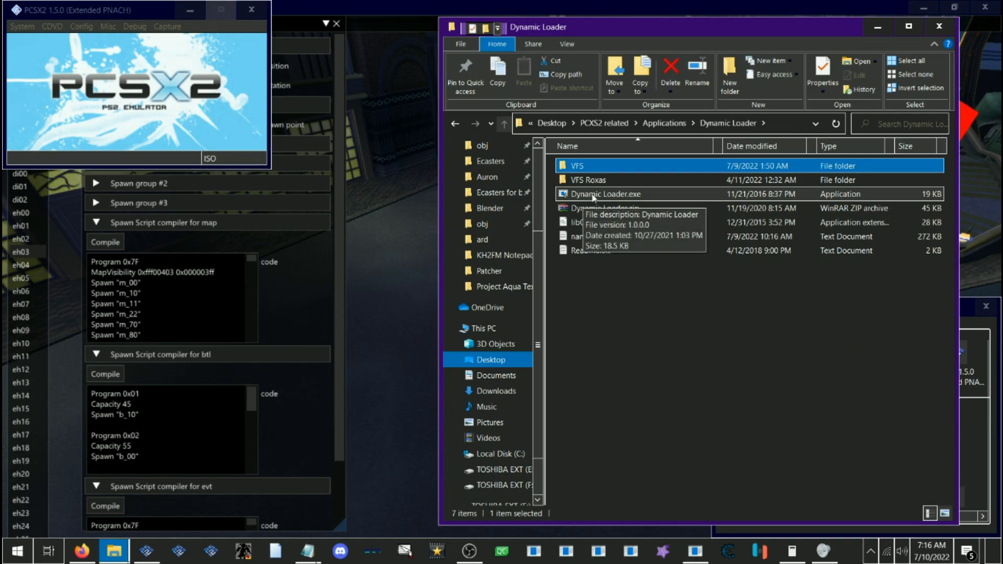
# Step: Launch Dynamic Loader.exe with PCSX2 running and attach it to the pcsx2 process
pyautogui.click(78, 39)
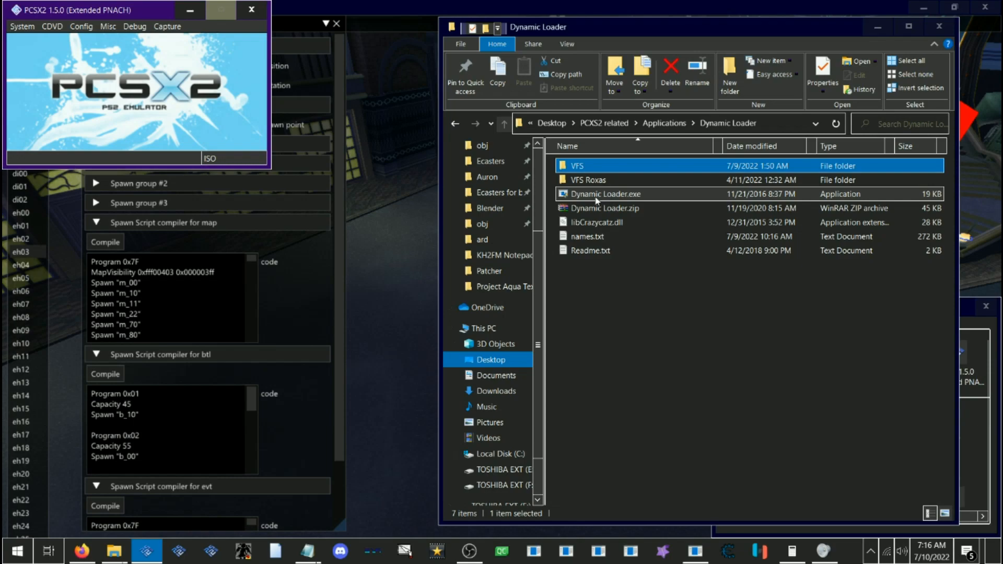
pyautogui.click(22, 26)
pyautogui.click(90, 12)
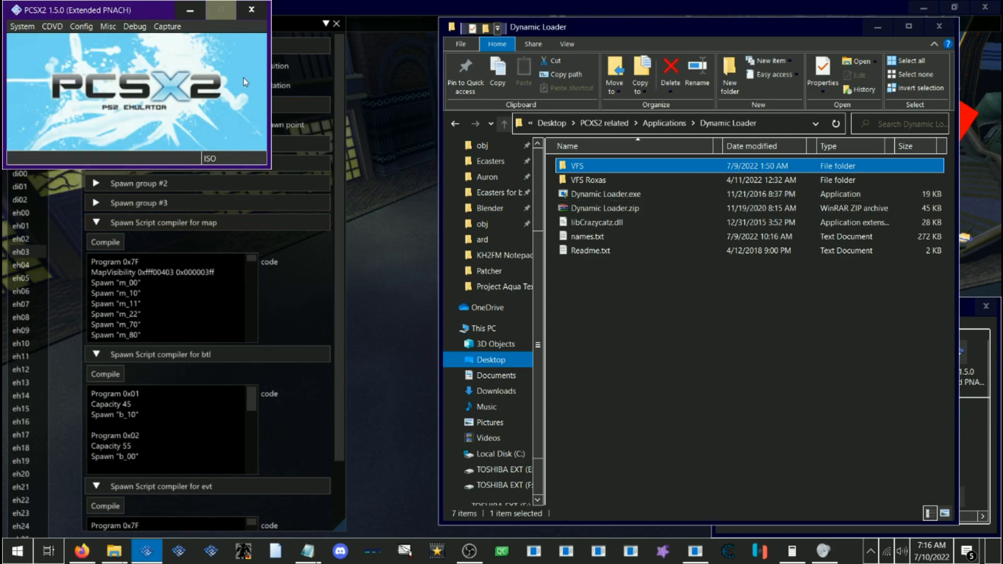
pyautogui.doubleClick(582, 196)
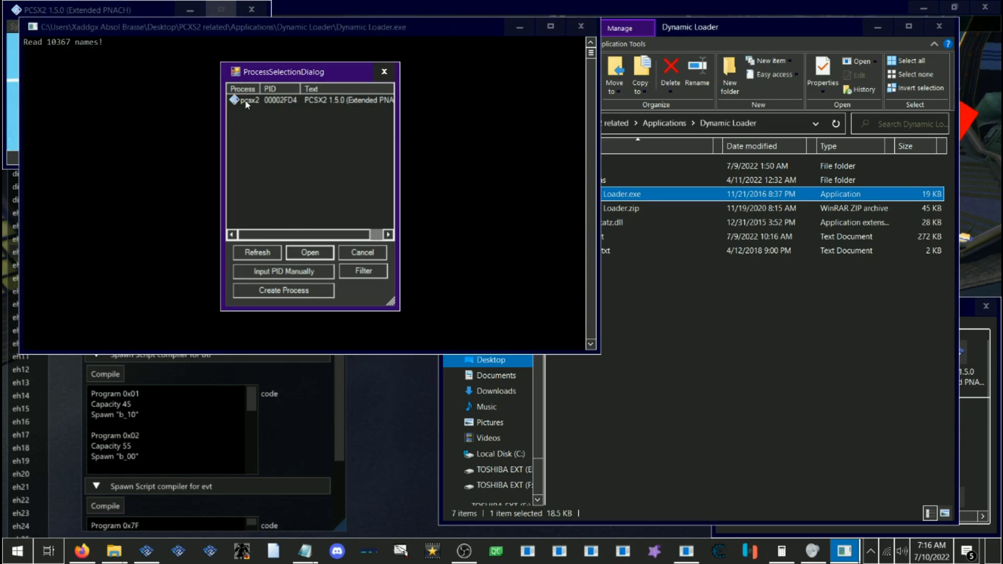
pyautogui.click(248, 104)
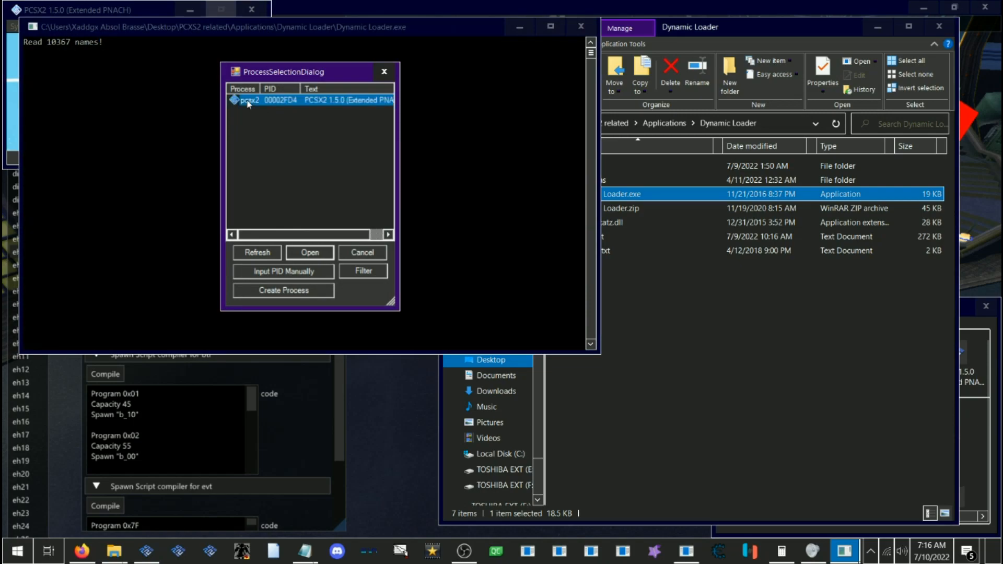
pyautogui.doubleClick(271, 106)
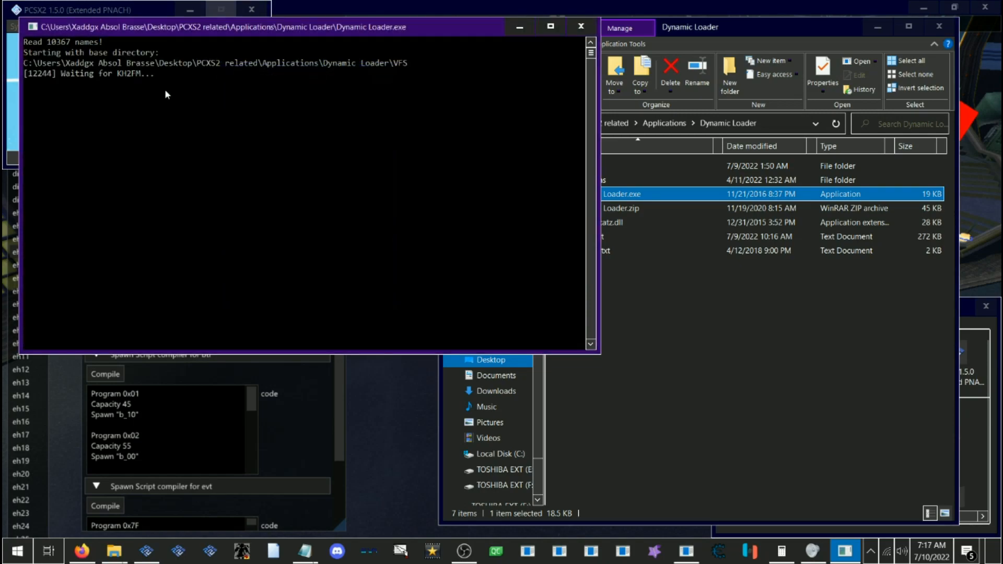
# Step: Fast-boot the game ISO in PCSX2 and move the Dynamic Loader console so that it is visible beside the game
pyautogui.click(11, 72)
pyautogui.click(16, 27)
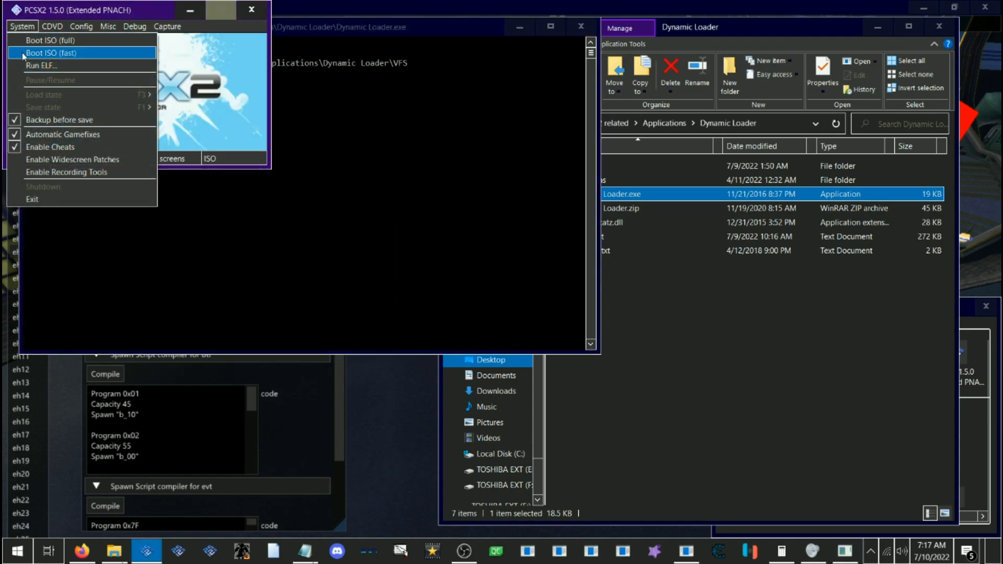
pyautogui.click(28, 54)
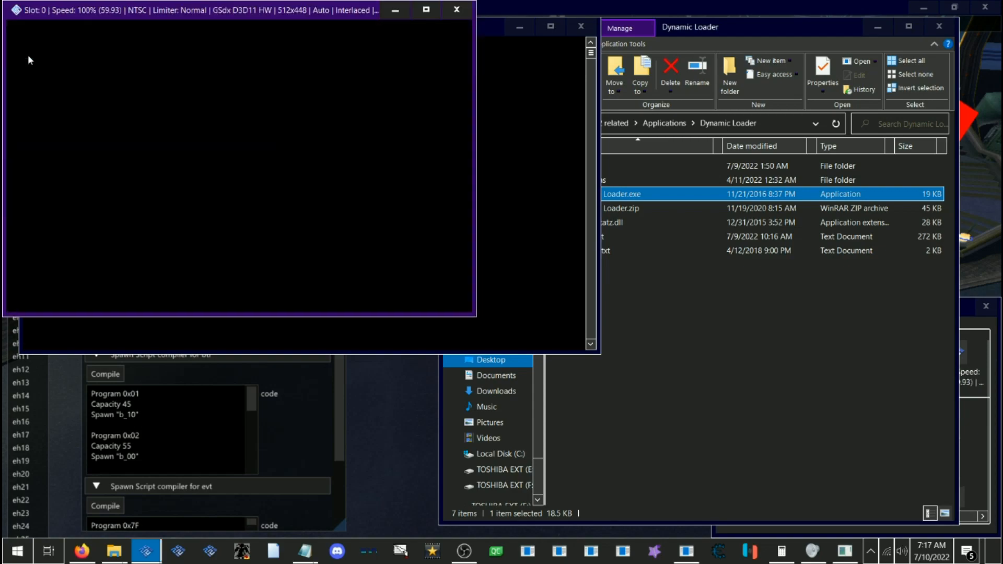
pyautogui.click(492, 38)
pyautogui.moveTo(394, 30); pyautogui.dragTo(439, 50)
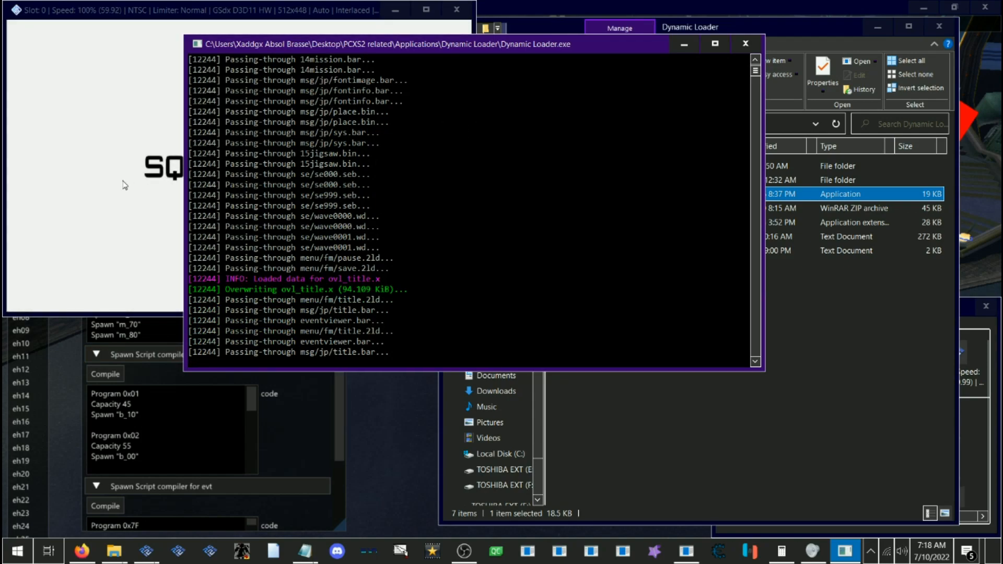
# Step: Load save file 13 at Underground Facility and travel to The Brink of Despair in The World That Never Was
pyautogui.click(124, 185)
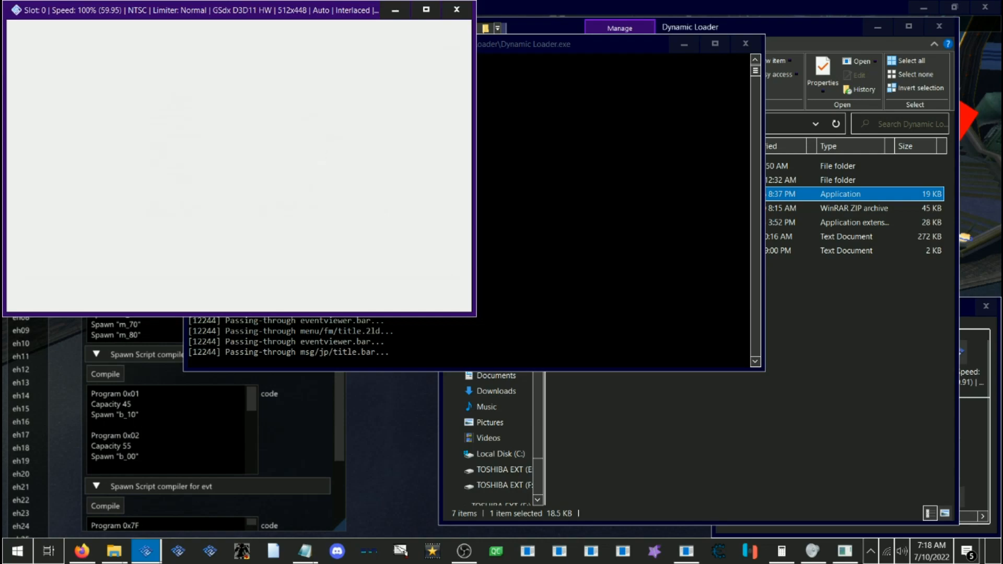
pyautogui.press('Down')
pyautogui.press('Return')
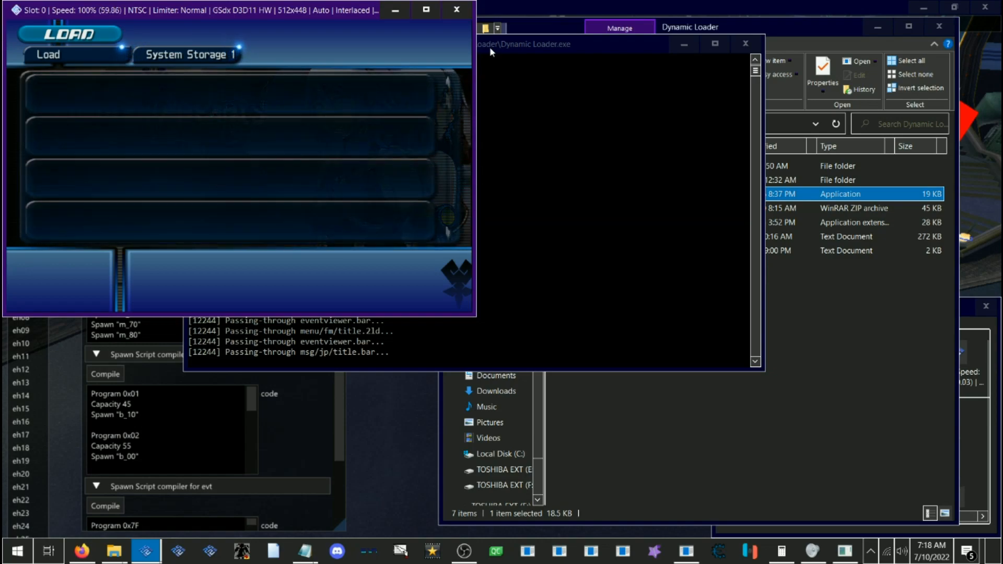
pyautogui.press('Down')
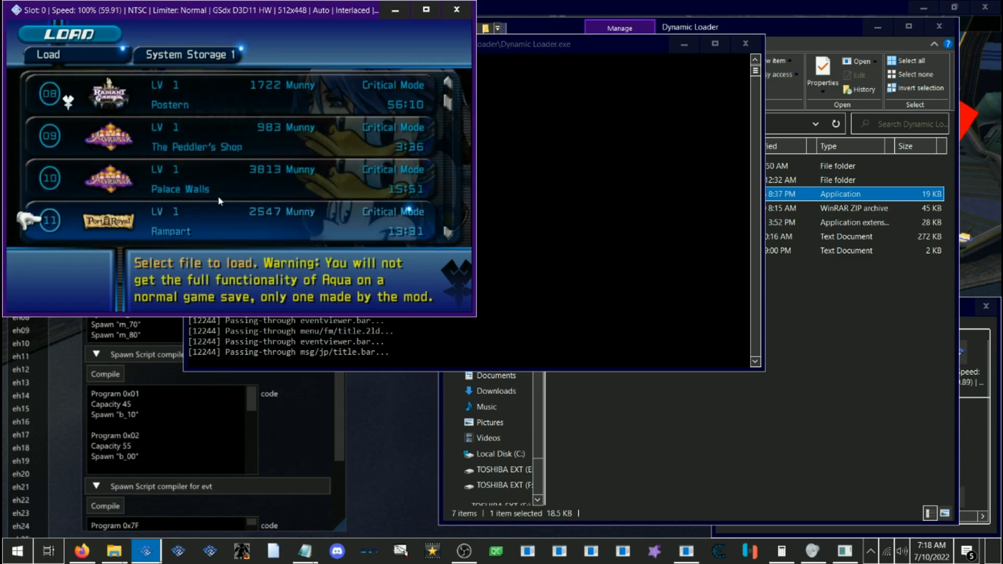
pyautogui.press('Down')
pyautogui.press('Down')
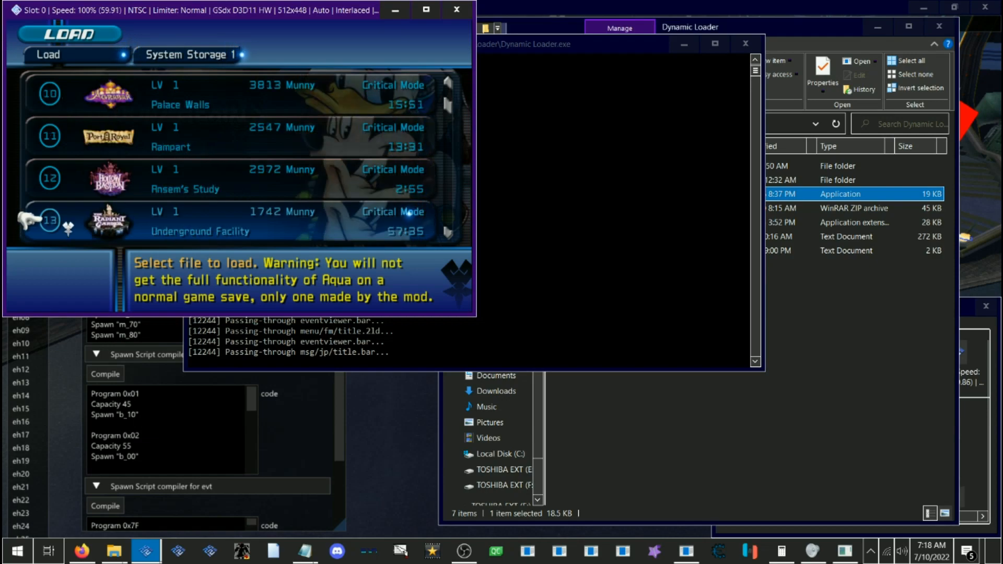
pyautogui.press('Return')
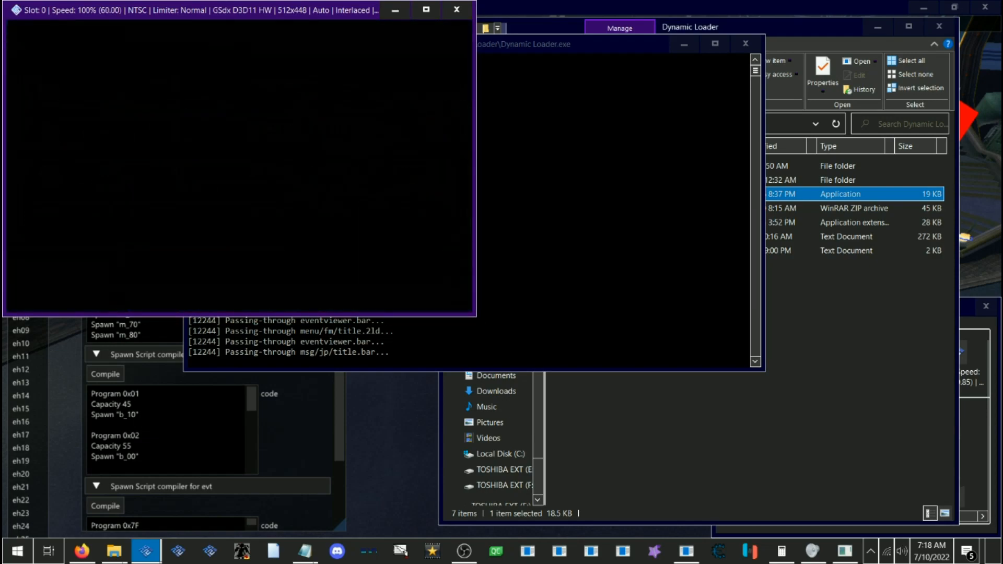
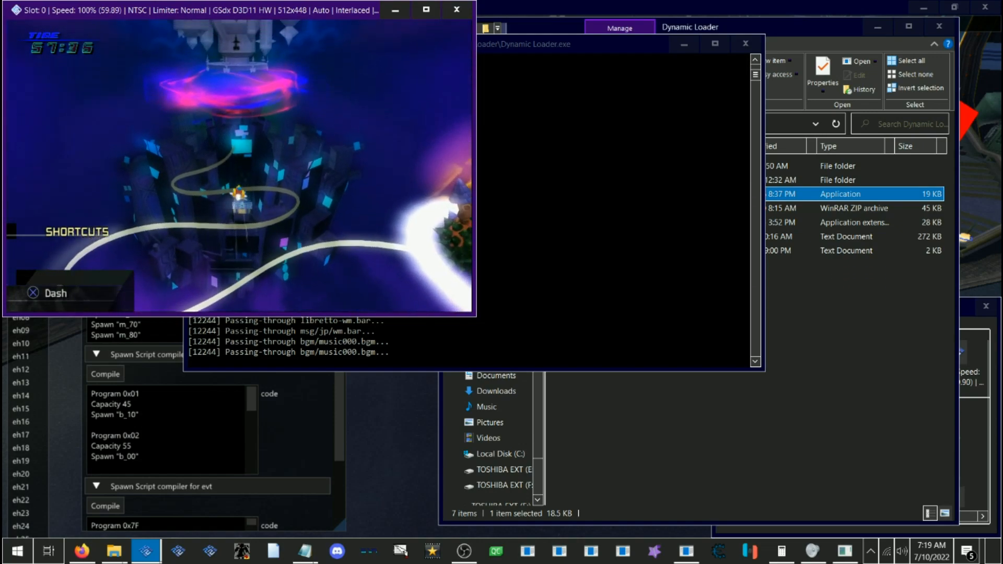
pyautogui.press('Right')
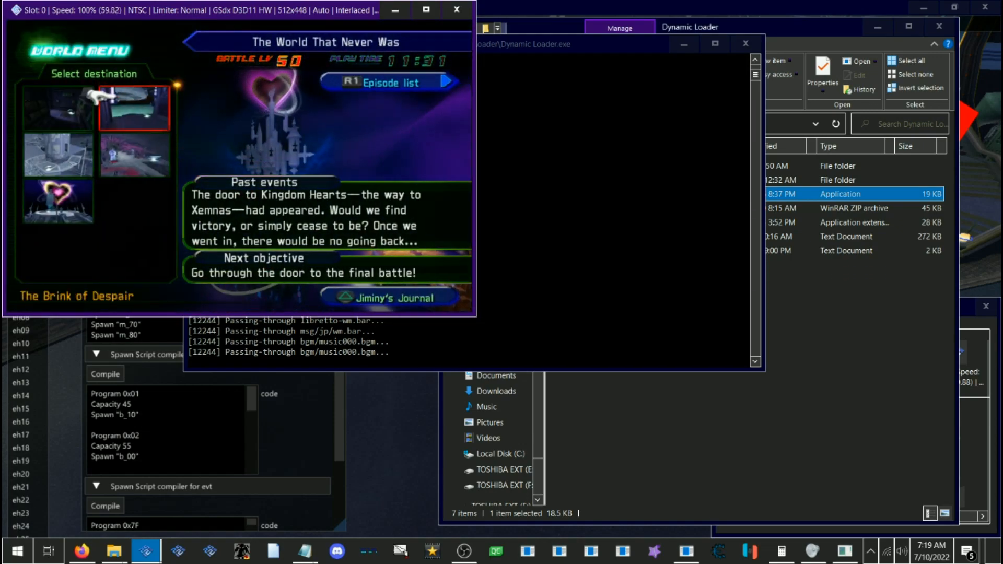
pyautogui.press('Return')
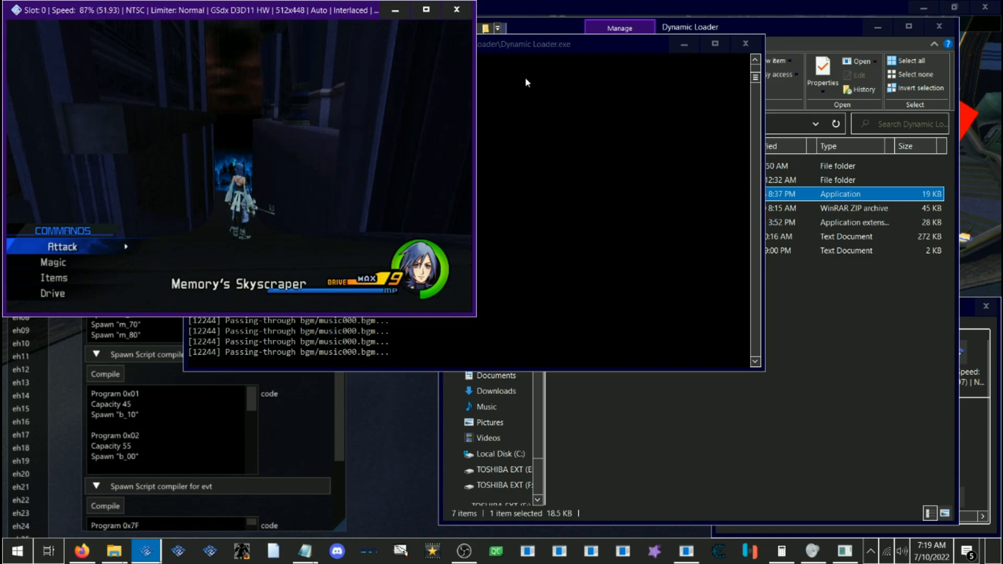
# Step: Save the emulator state of the running game to slot 0
pyautogui.press('Escape')
pyautogui.click(22, 26)
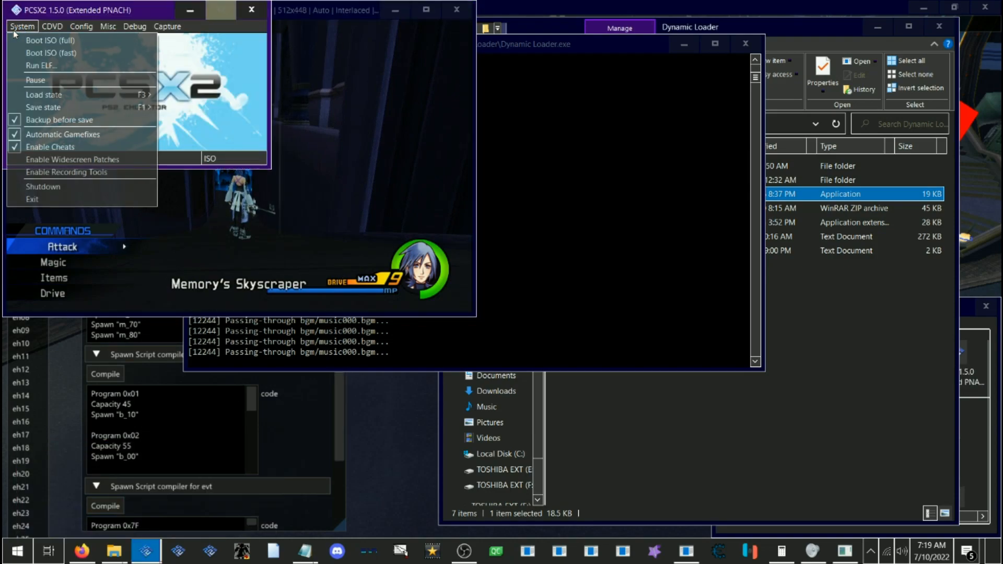
pyautogui.moveTo(91, 108)
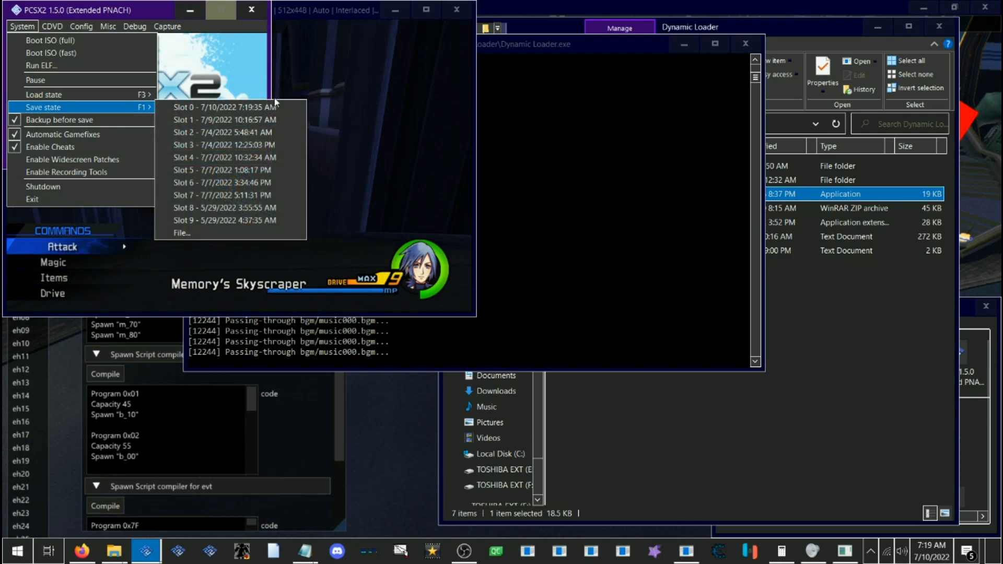
pyautogui.click(226, 107)
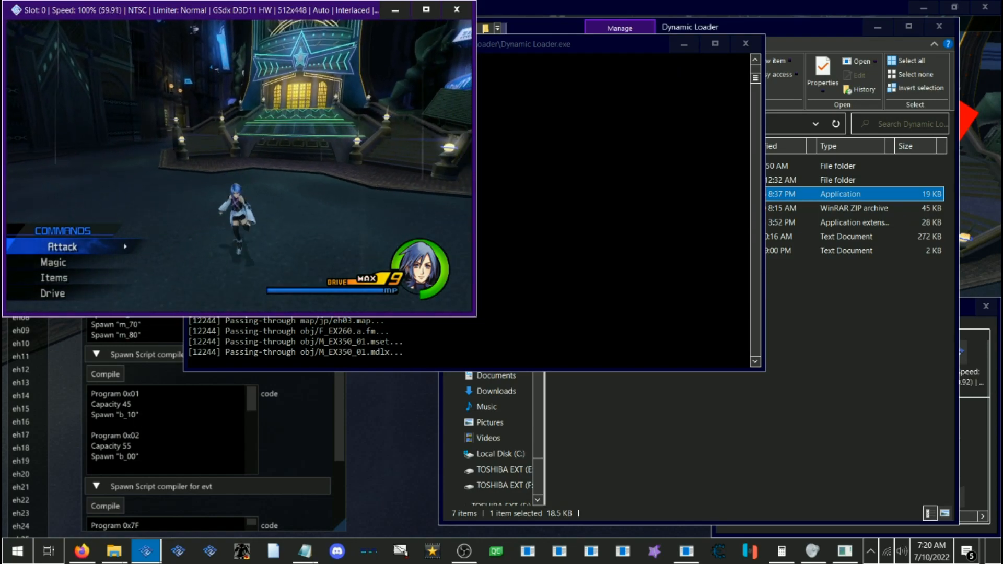
# Step: Switch to KH2 Map Studio and select spawn point b_80 in the spawn point editor
pyautogui.click(282, 426)
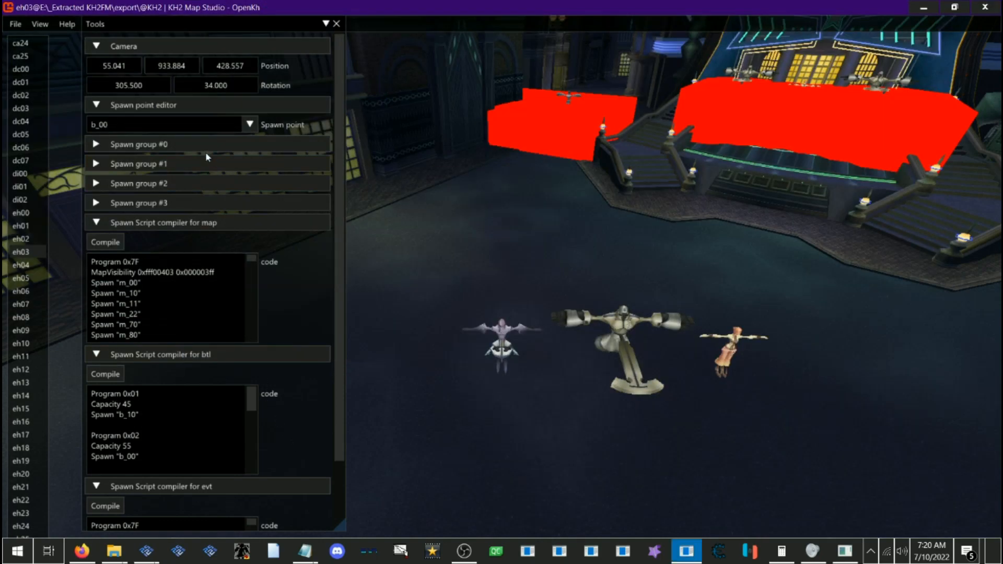
pyautogui.click(214, 124)
pyautogui.scroll(-1, 189, 149)
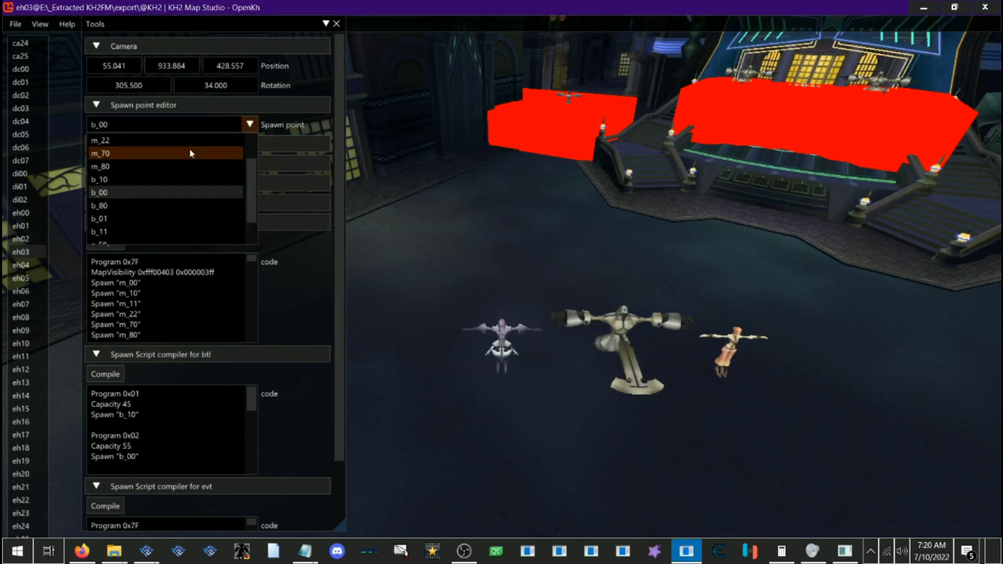
pyautogui.click(114, 206)
# Step: Examine the b_80 entity on the ground in front of the lit building's staircases
pyautogui.moveTo(510, 173); pyautogui.dragTo(417, 214)
pyautogui.press('w')
pyautogui.moveTo(404, 410); pyautogui.dragTo(432, 364)
pyautogui.moveTo(480, 296); pyautogui.dragTo(157, 270)
pyautogui.press('d')
pyautogui.moveTo(479, 280); pyautogui.dragTo(368, 305)
pyautogui.press('w')
pyautogui.press('s')
pyautogui.press('d')
pyautogui.press('w')
pyautogui.moveTo(631, 333); pyautogui.dragTo(674, 340)
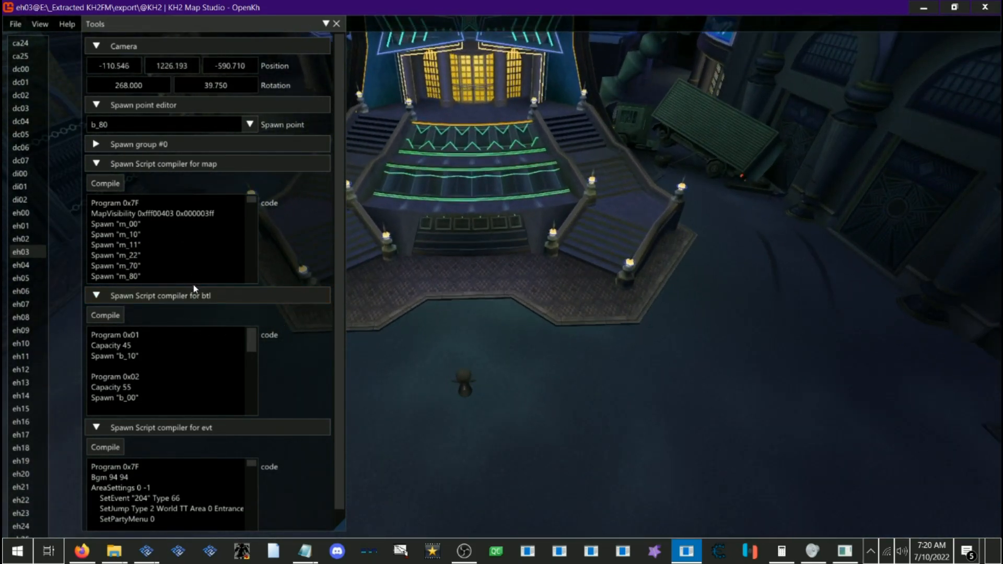
# Step: Review the Program 0x01 and Program 0x02 headers in the btl spawn script
pyautogui.moveTo(142, 336); pyautogui.dragTo(86, 337)
pyautogui.moveTo(140, 377); pyautogui.dragTo(101, 380)
pyautogui.click(155, 381)
pyautogui.moveTo(100, 335); pyautogui.dragTo(98, 337)
pyautogui.click(149, 346)
pyautogui.click(115, 337)
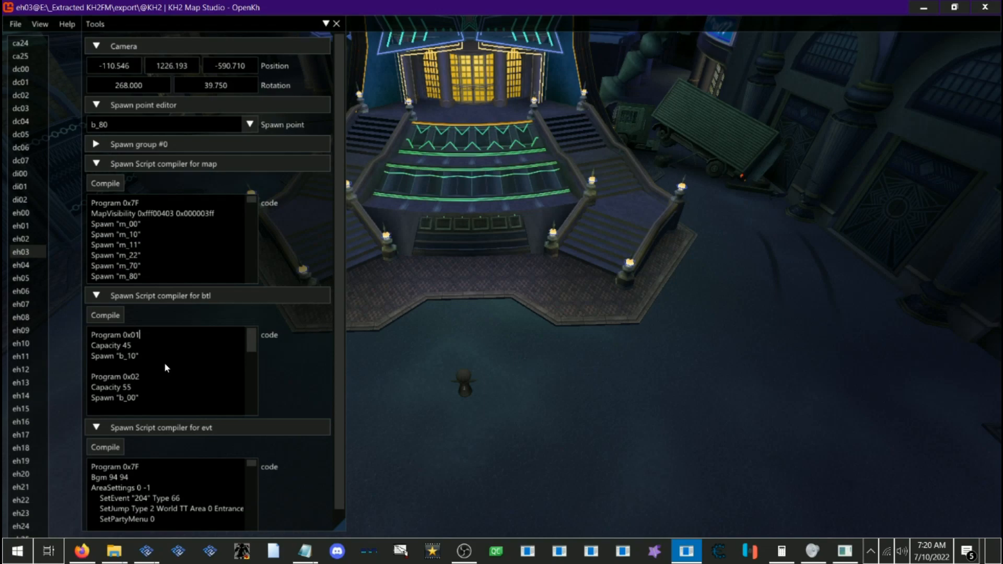
# Step: Highlight the Unk06 0 and Mission 0x19E "EH03_KINOKO_XEM" lines under Program 0x03 in the btl spawn script
pyautogui.moveTo(480, 338); pyautogui.dragTo(500, 325)
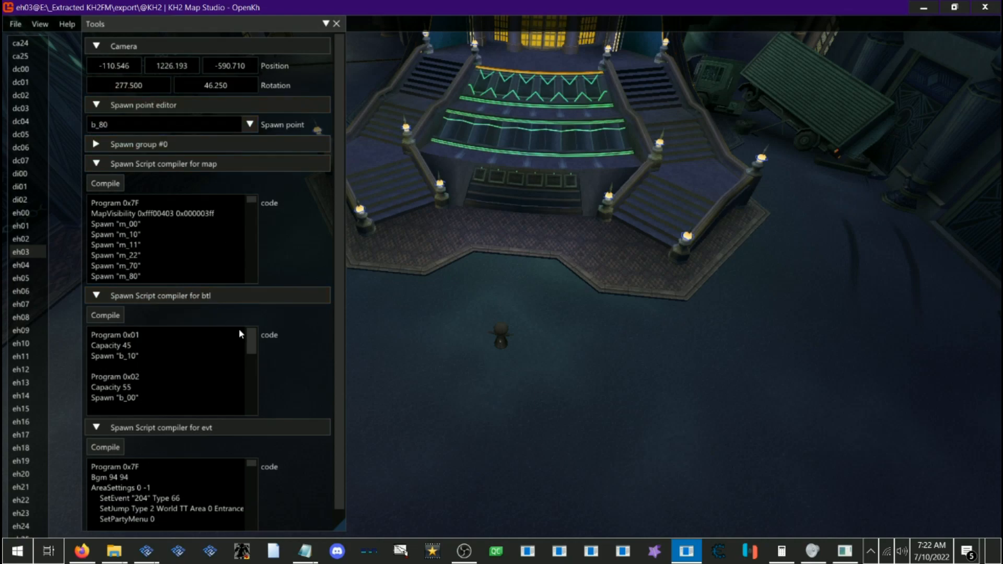
pyautogui.moveTo(254, 343)
pyautogui.mouseDown()
pyautogui.moveTo(243, 364)
pyautogui.moveTo(239, 352)
pyautogui.mouseUp()
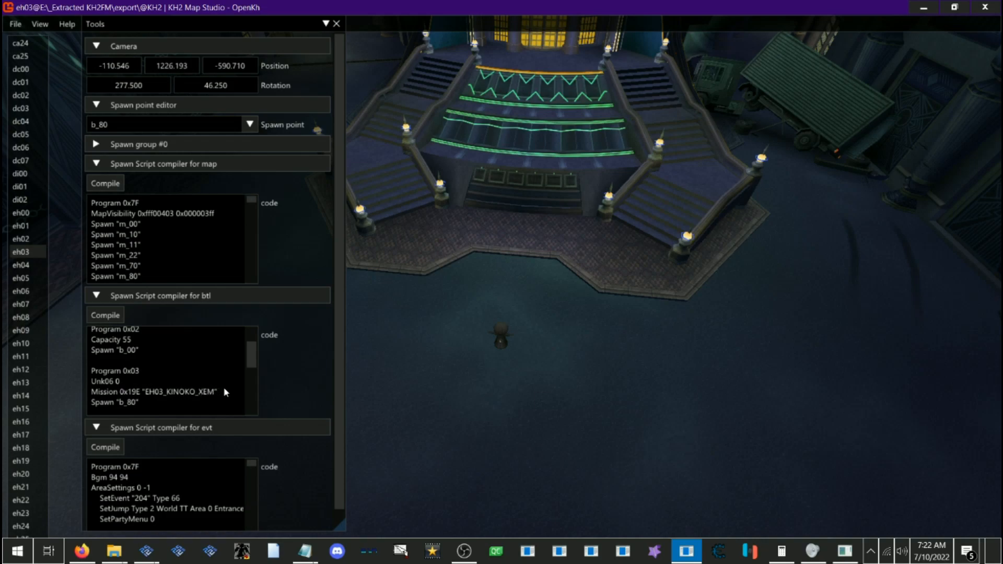
pyautogui.moveTo(218, 392); pyautogui.dragTo(89, 386)
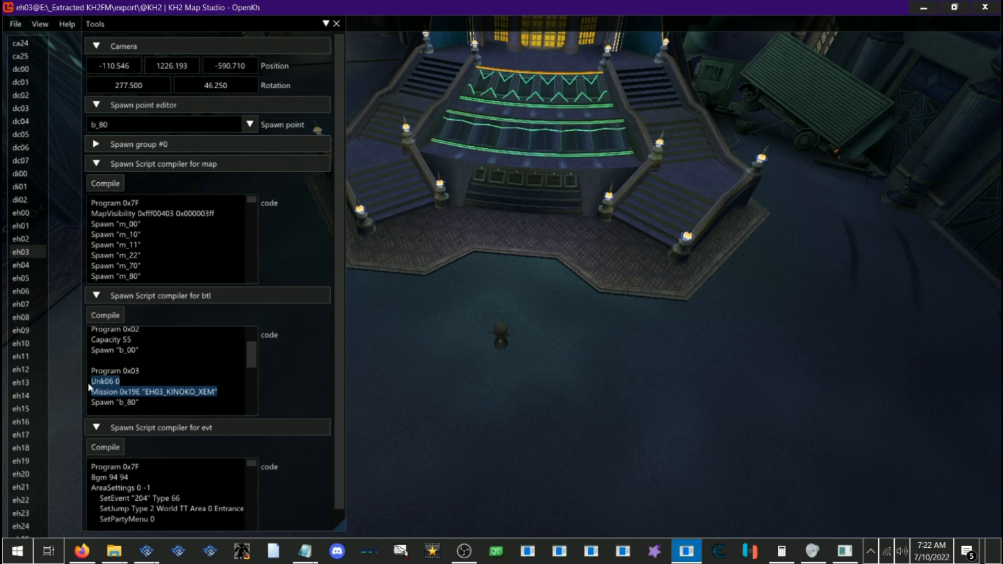
# Step: Delete the Unk06 and Mission lines from Program 0x03 in the btl script and change its spawn to "b_10", previewing that spawn point
pyautogui.press('BackSpace')
pyautogui.press('BackSpace')
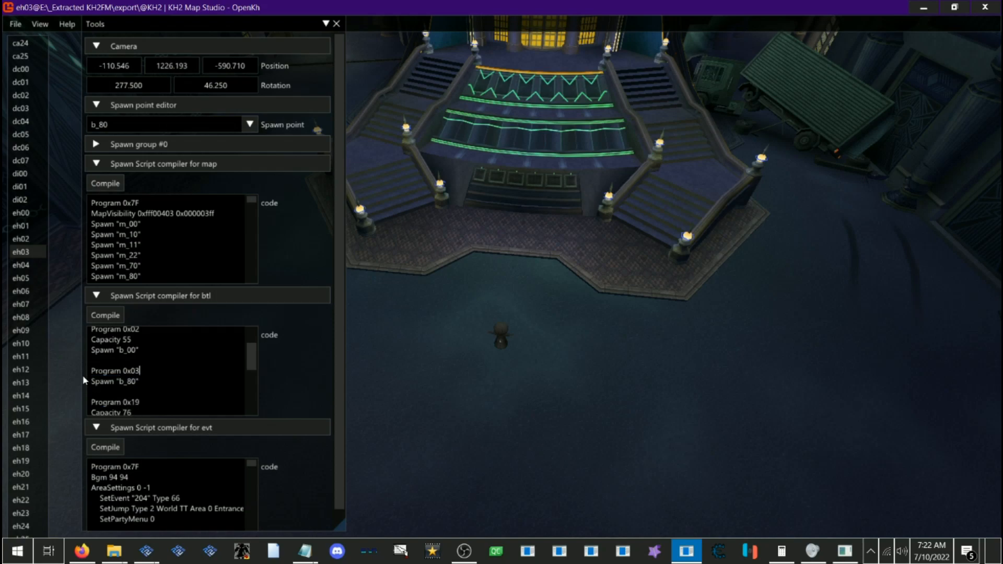
pyautogui.click(140, 381)
pyautogui.press('BackSpace')
pyautogui.press('BackSpace')
pyautogui.click(250, 124)
pyautogui.click(133, 171)
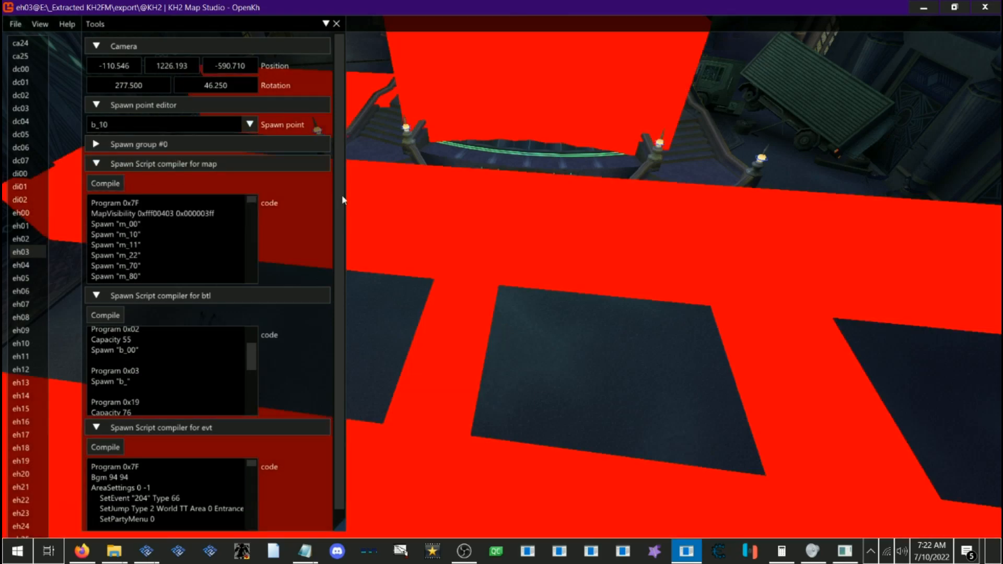
pyautogui.moveTo(537, 301); pyautogui.dragTo(486, 286, button='right')
pyautogui.click(143, 381)
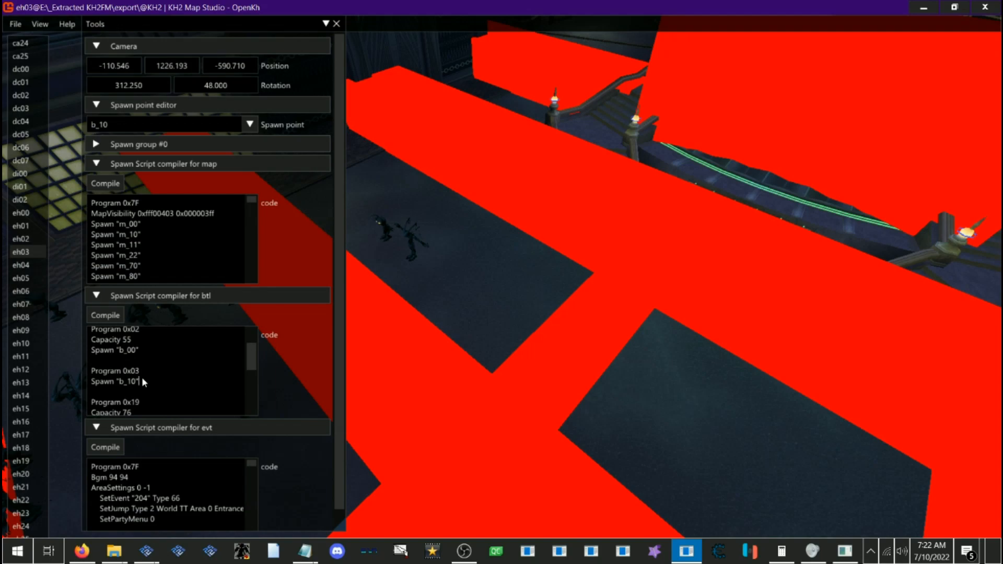
pyautogui.moveTo(140, 377); pyautogui.dragTo(113, 385)
# Step: Select spawn point b_00 in the spawn point editor and examine its spawn areas around the plaza and staircases
pyautogui.moveTo(434, 289); pyautogui.dragTo(484, 291, button='right')
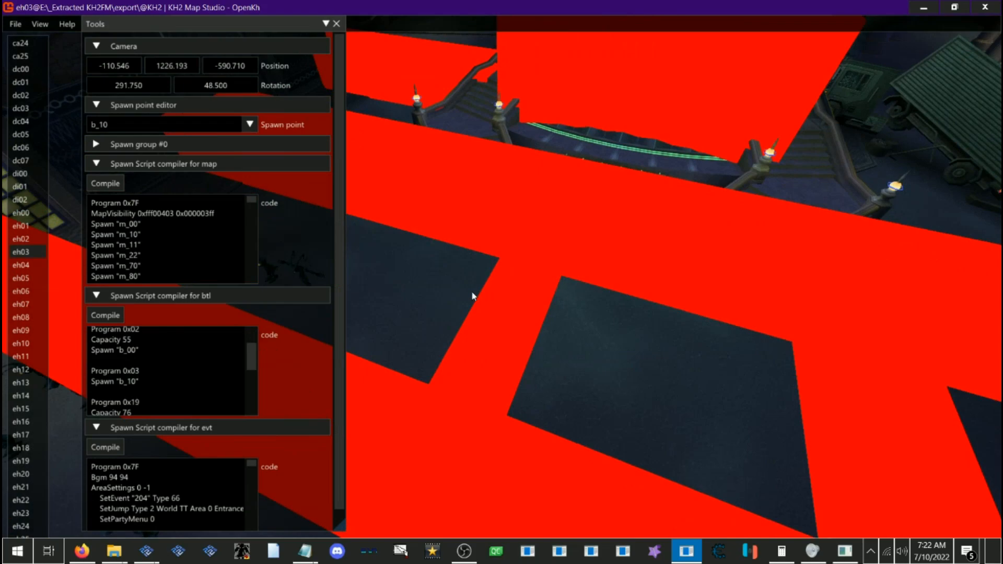
pyautogui.click(171, 122)
pyautogui.click(112, 223)
pyautogui.moveTo(554, 298); pyautogui.dragTo(545, 255)
pyautogui.press('s')
pyautogui.press('w')
pyautogui.press('s')
pyautogui.press('w')
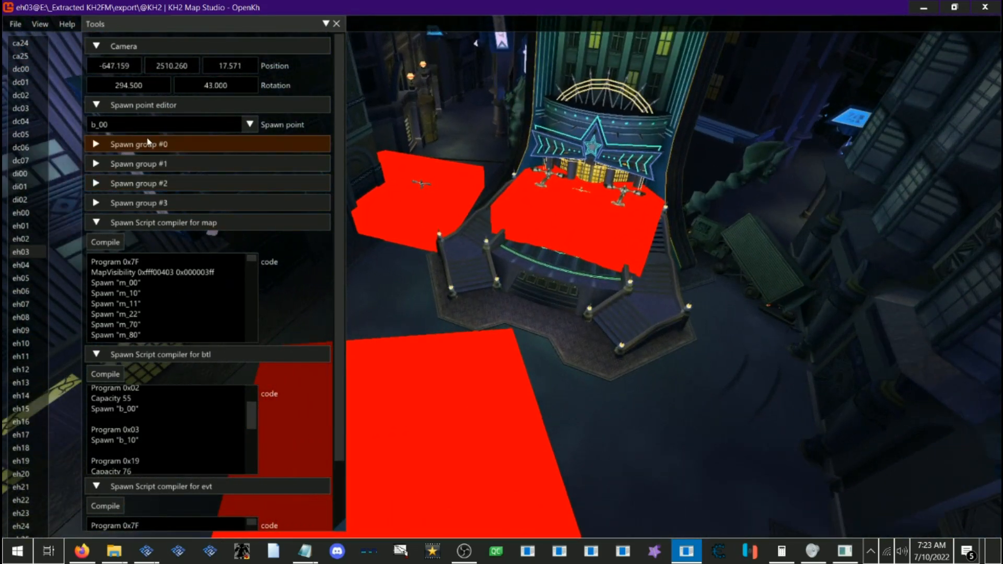
pyautogui.click(173, 127)
pyautogui.click(177, 126)
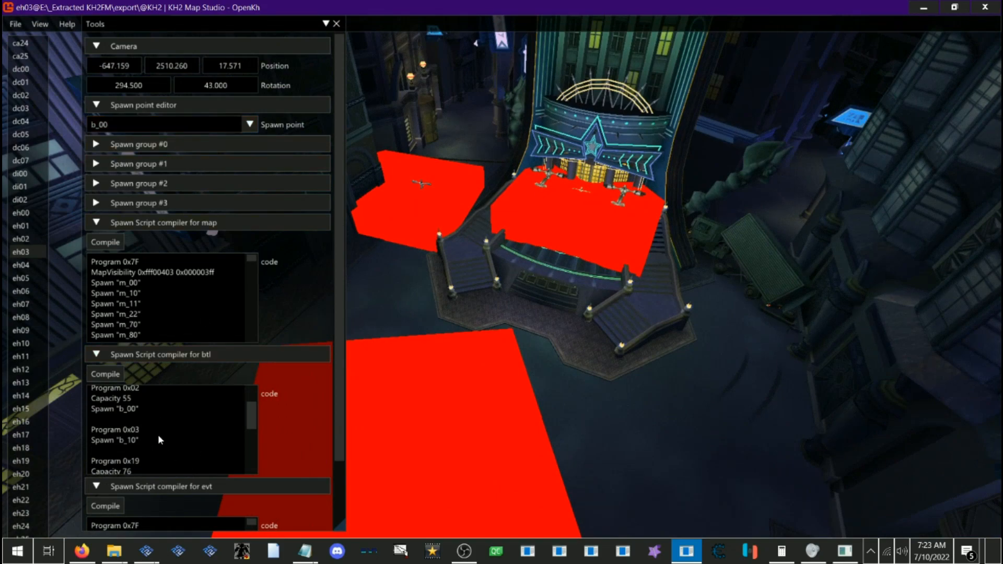
# Step: Add the lines Spawn "b_00" and Capacity 60 below Spawn "b_10" in Program 0x03 of the btl script
pyautogui.press('Return')
pyautogui.write('Spawn "b_00"')
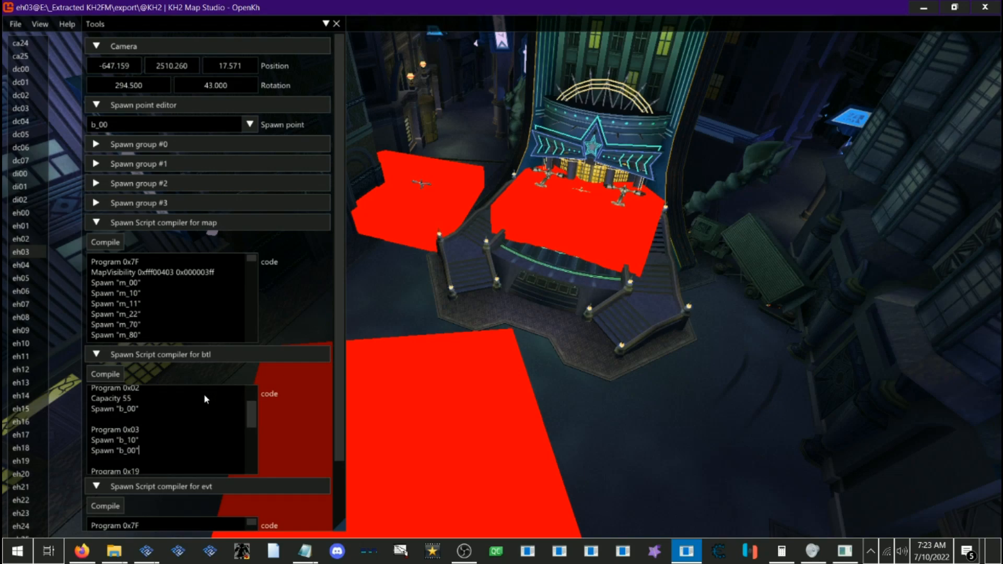
pyautogui.moveTo(142, 402); pyautogui.dragTo(86, 401)
pyautogui.click(108, 399)
pyautogui.click(141, 451)
pyautogui.press('Return')
pyautogui.scroll(-1, 176, 435)
pyautogui.scroll(1, 179, 427)
pyautogui.write('Capacity 60')
pyautogui.scroll(-2, 204, 409)
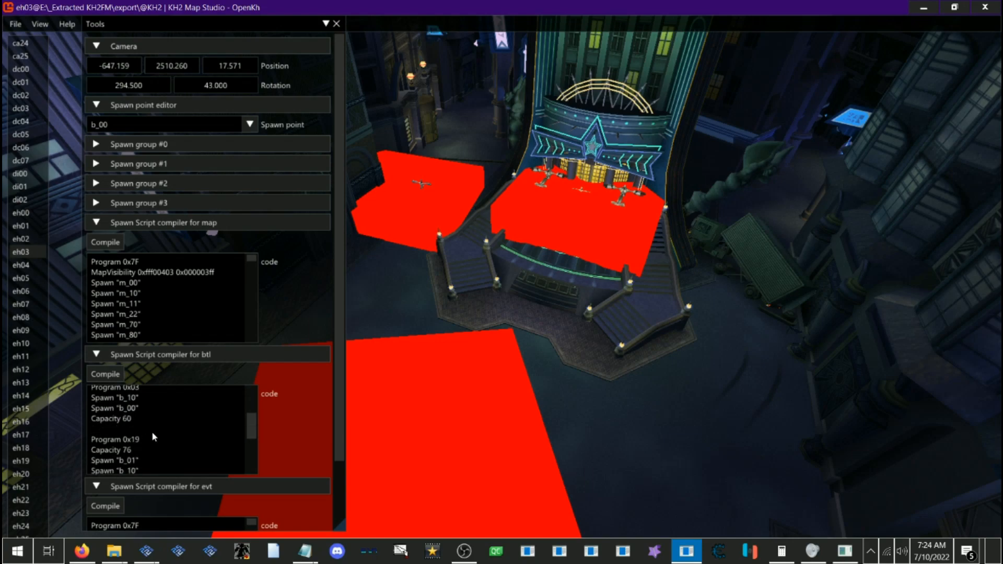
# Step: Re-enter the Spawn "b_00" line in Program 0x03 and compile the btl spawn script
pyautogui.scroll(2, 152, 431)
pyautogui.moveTo(145, 449); pyautogui.dragTo(90, 452)
pyautogui.click(145, 450)
pyautogui.click(130, 454)
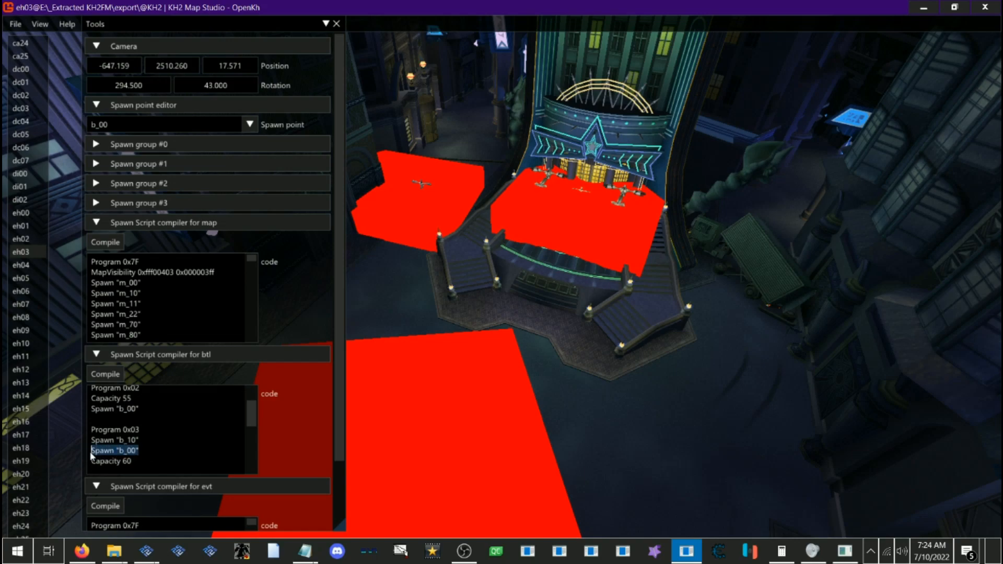
pyautogui.write('Spawn')
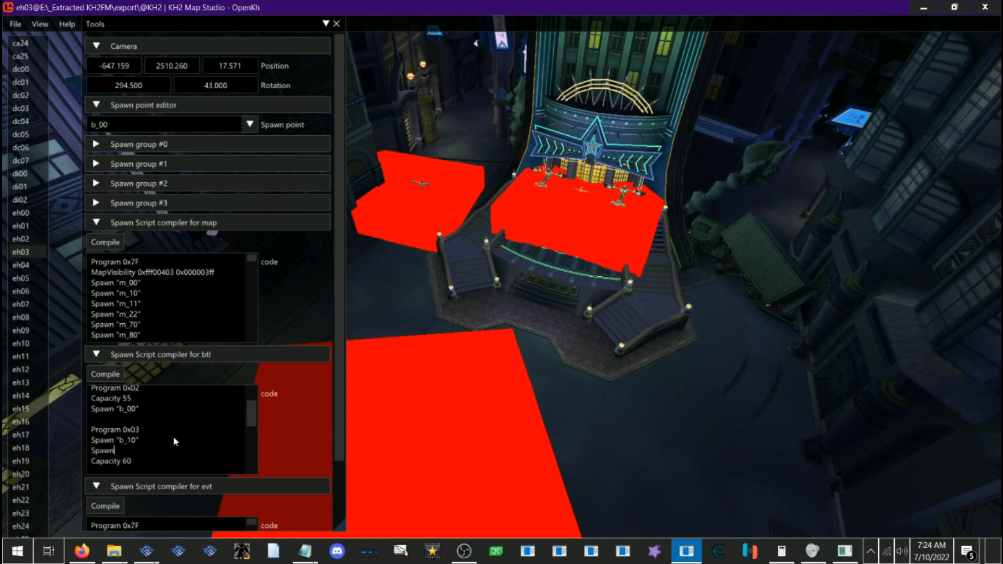
pyautogui.write(' "b_00"')
pyautogui.click(108, 375)
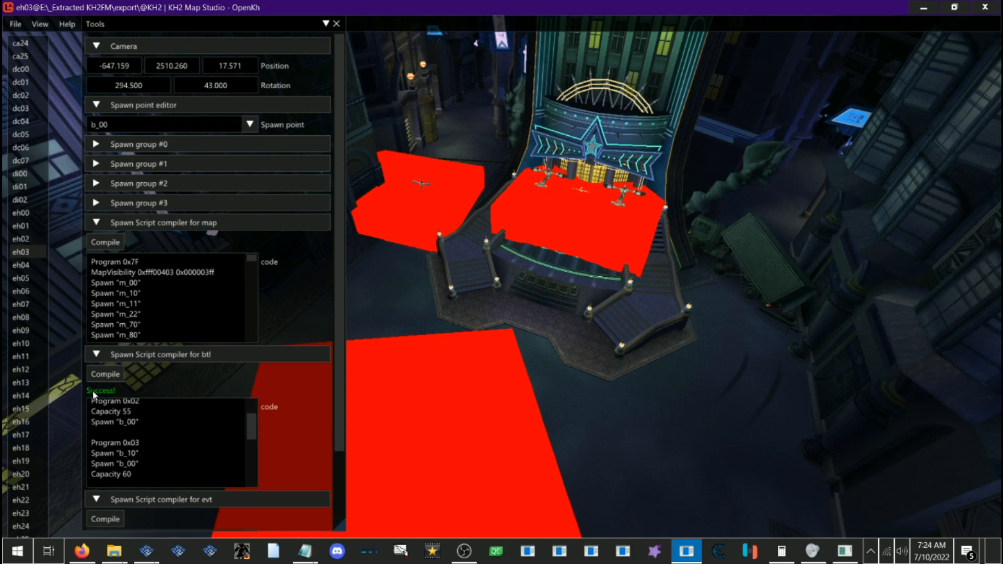
# Step: Save the ARD as eh03.ard in Dynamic Loader's VFS\ard folder
pyautogui.click(16, 24)
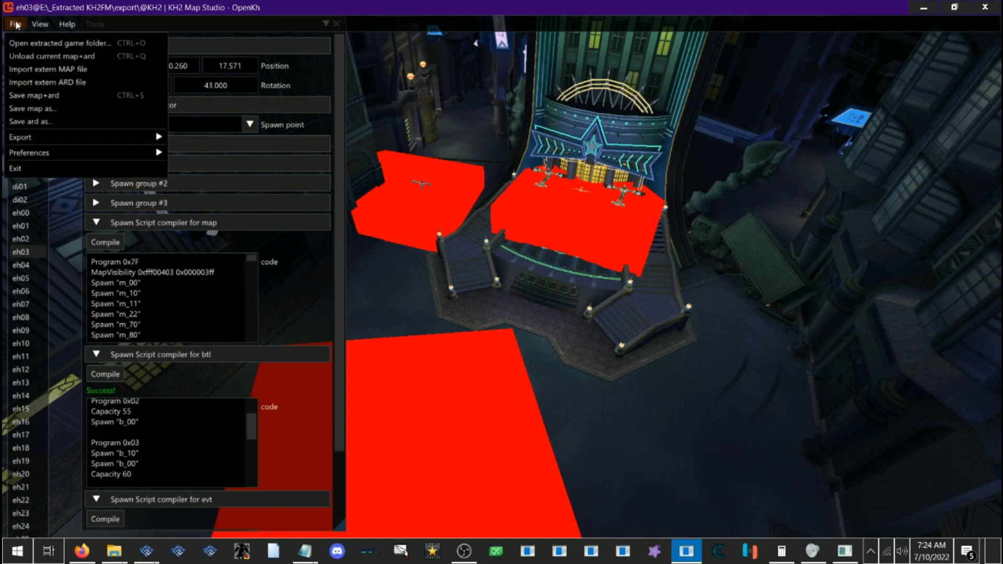
pyautogui.click(24, 125)
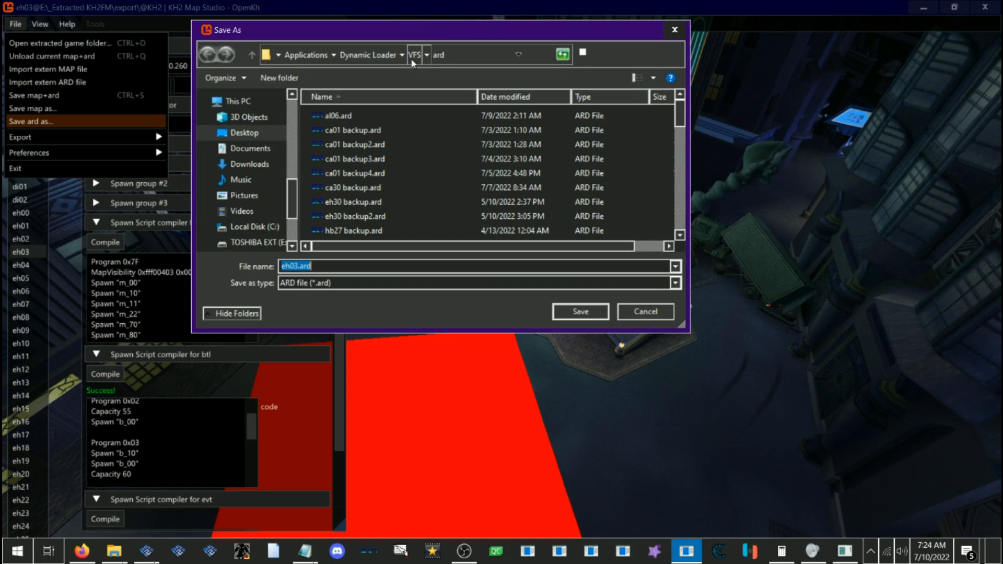
pyautogui.click(414, 56)
pyautogui.click(375, 56)
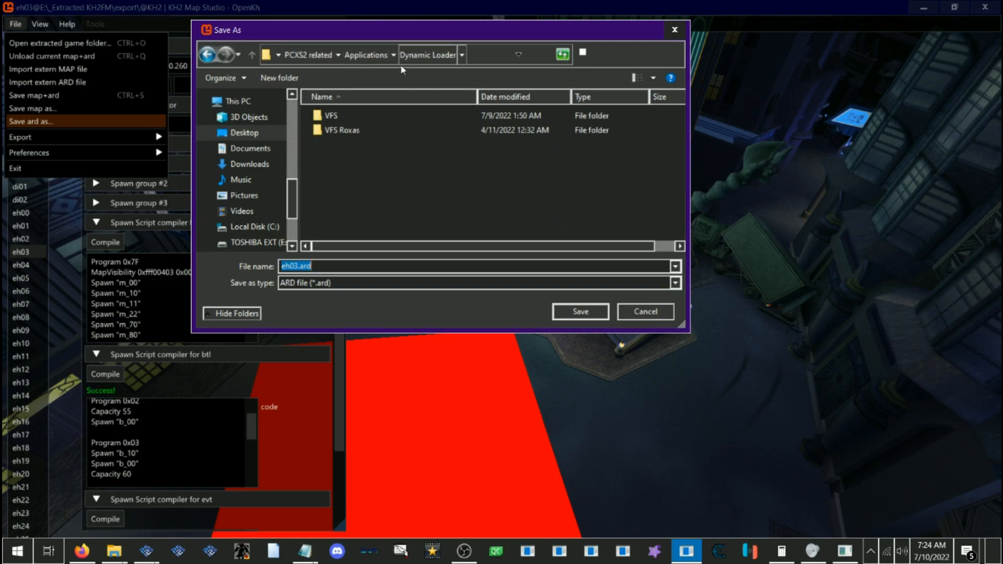
pyautogui.click(327, 120)
pyautogui.doubleClick(327, 117)
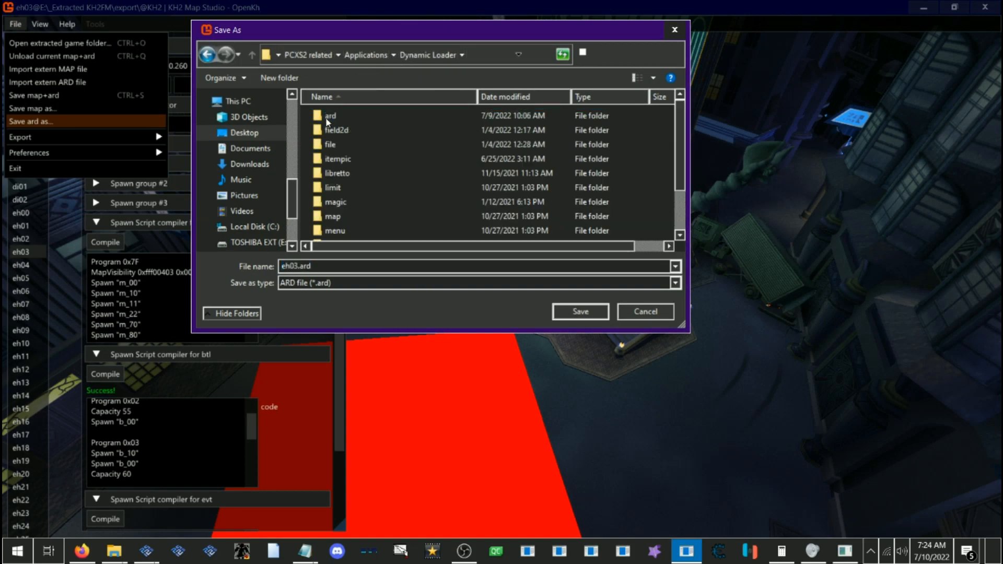
pyautogui.doubleClick(333, 116)
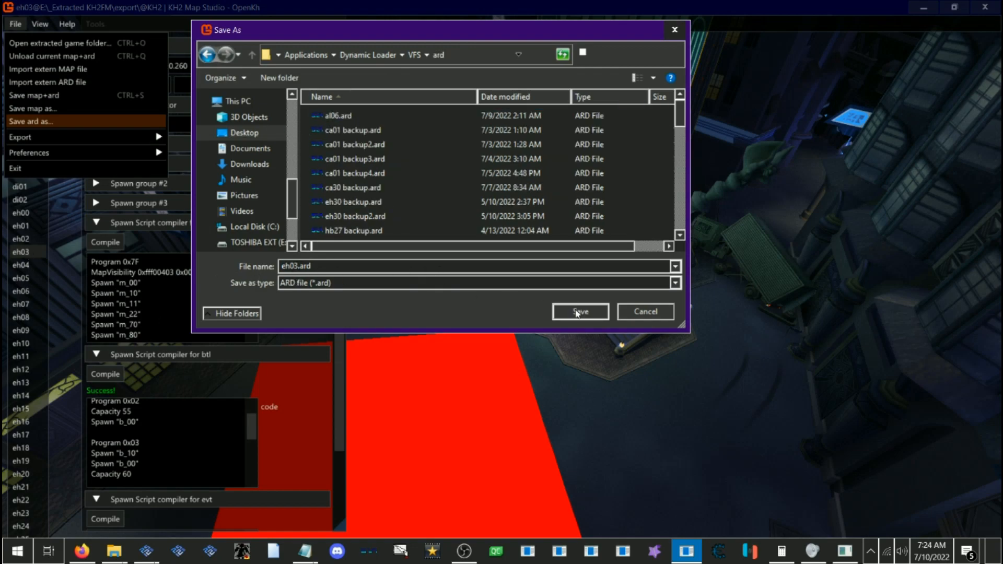
pyautogui.click(577, 313)
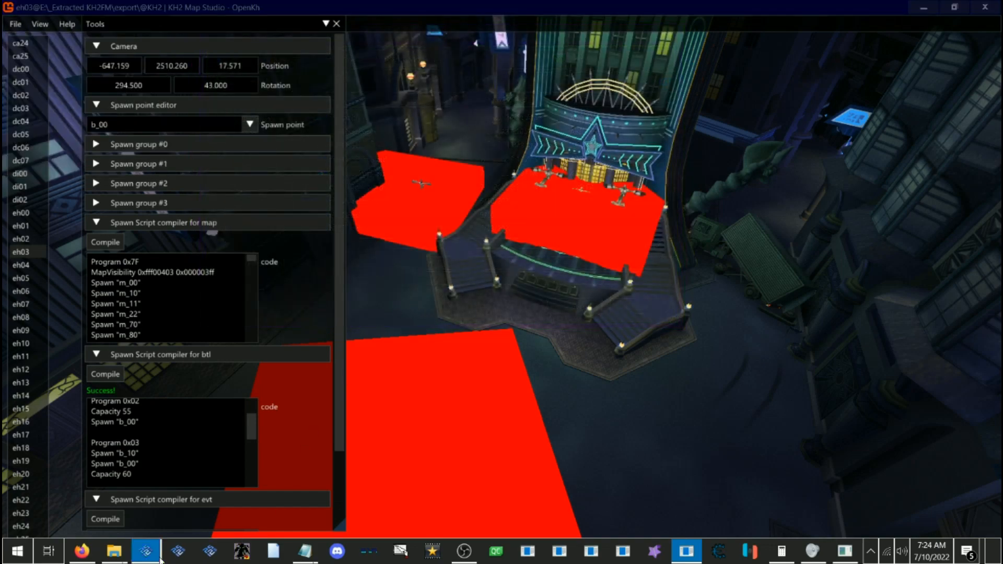
# Step: Switch to PCSX2, load the saved state, and check the Dynamic Loader console while entering Memory's Skyscraper
pyautogui.click(157, 557)
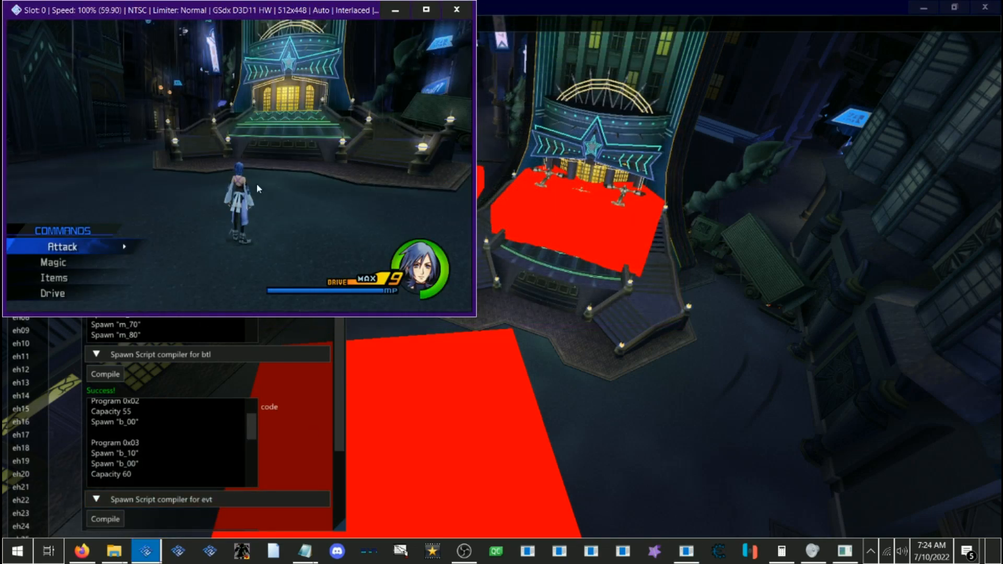
pyautogui.press('F3')
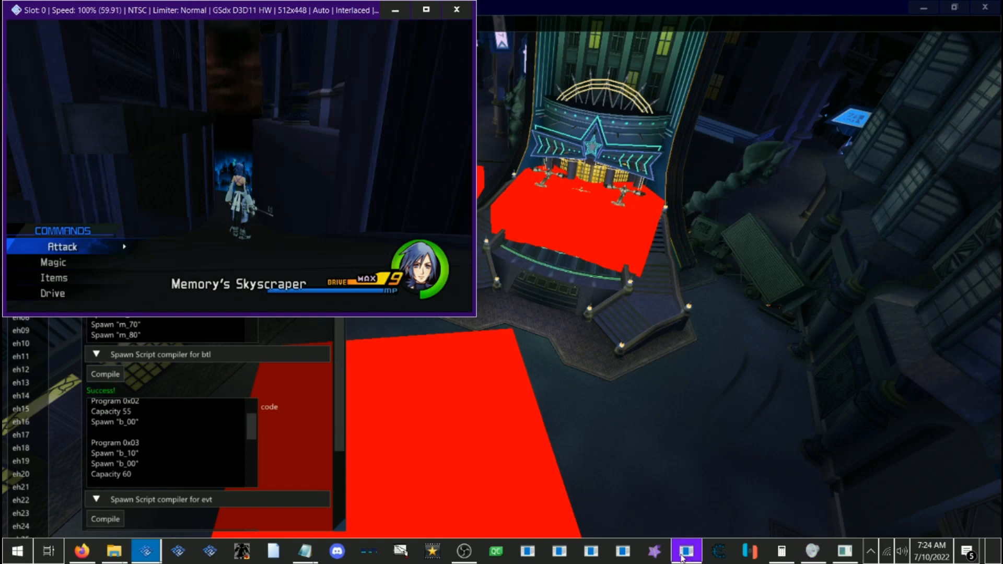
pyautogui.click(684, 554)
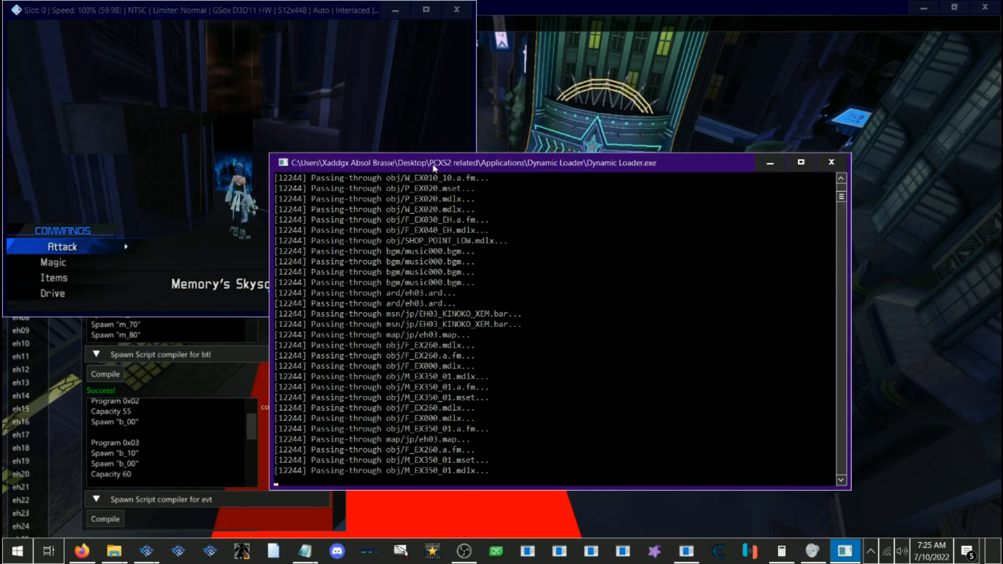
pyautogui.moveTo(433, 167); pyautogui.dragTo(469, 181)
pyautogui.click(321, 96)
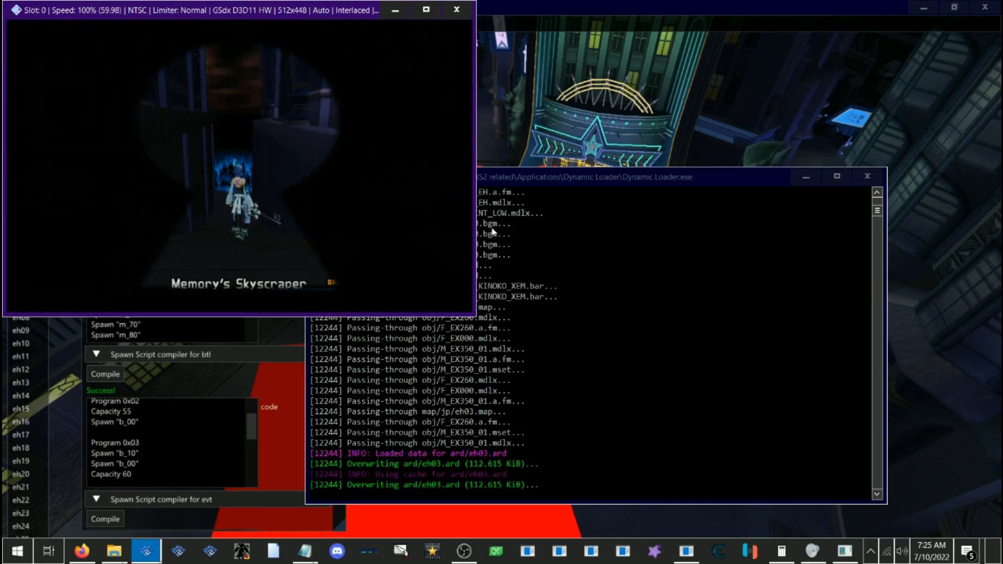
pyautogui.click(524, 202)
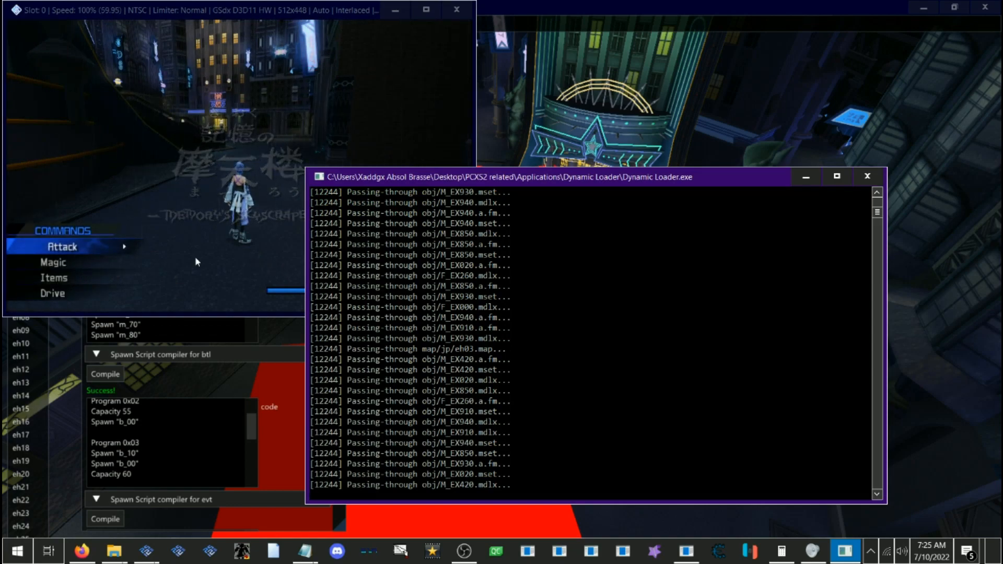
# Step: Maximize the PCSX2 game window and test the enemy spawns in Memory's Skyscraper
pyautogui.click(196, 256)
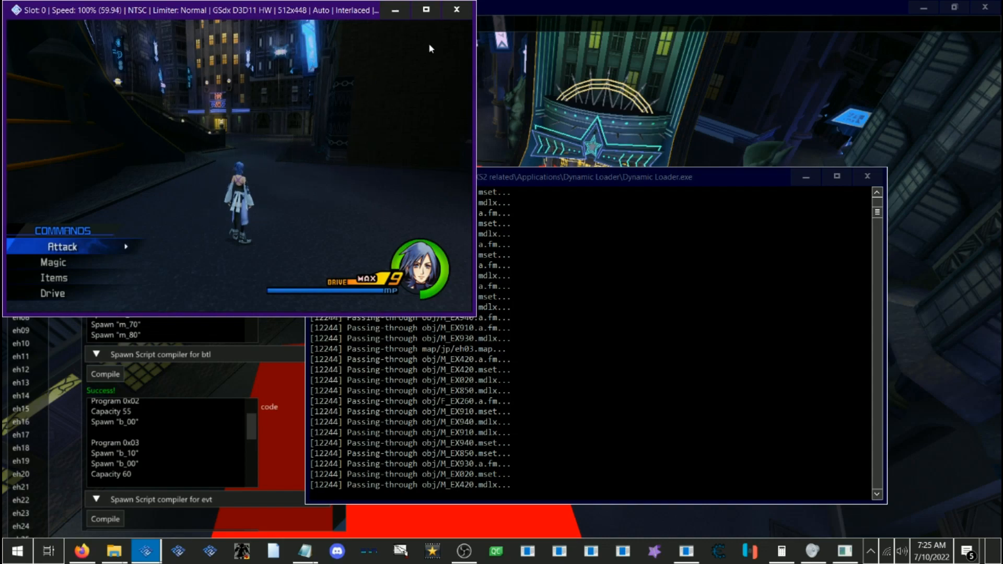
pyautogui.click(426, 9)
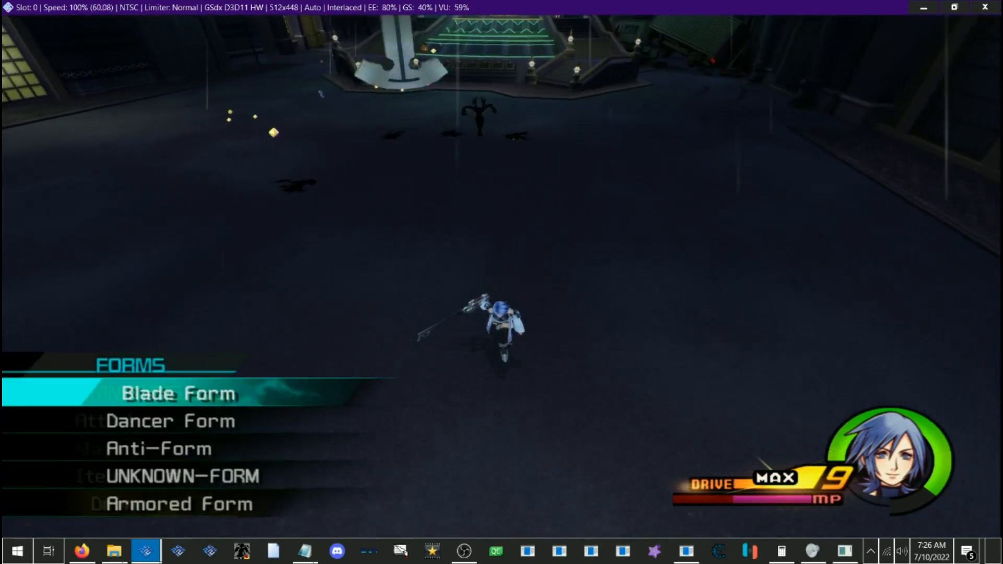
pyautogui.press('Down')
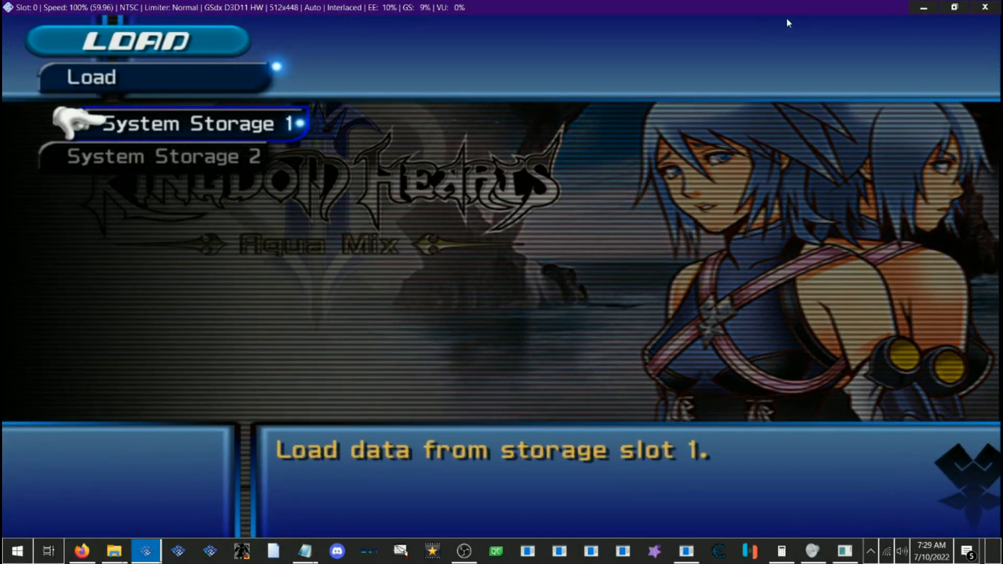
# Step: Load save file 11, Port Royal Rampart, from System Storage 1
pyautogui.press('Return')
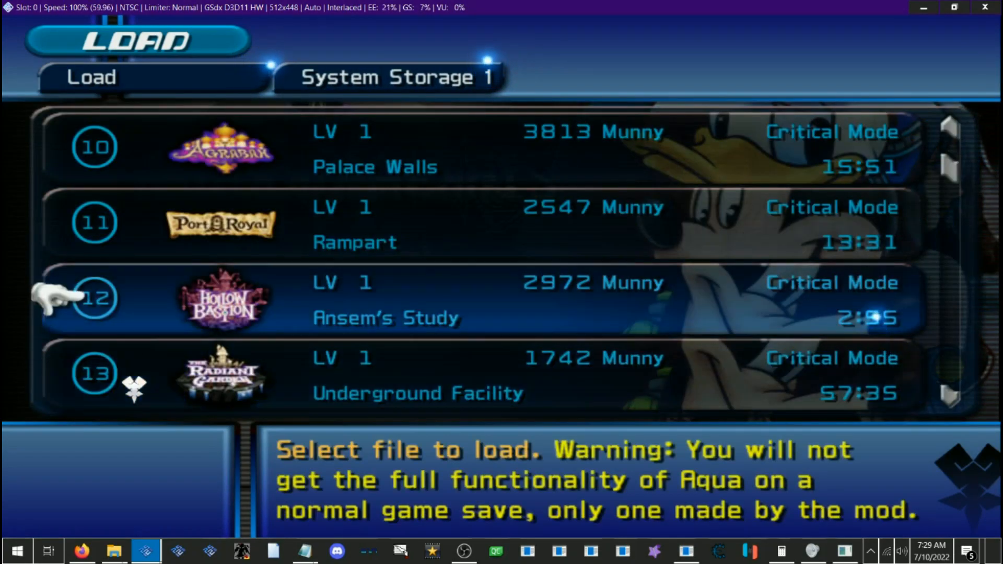
pyautogui.press('Up')
pyautogui.press('Return')
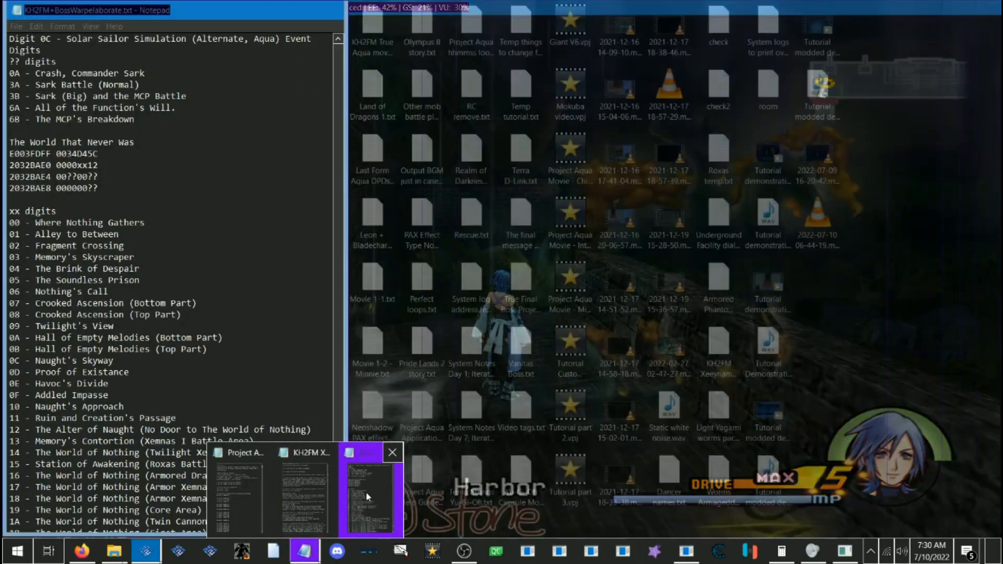
# Step: Switch to KH2FM+BossWarpelaborate.txt in Notepad and search upward for "harbor"
pyautogui.click(366, 491)
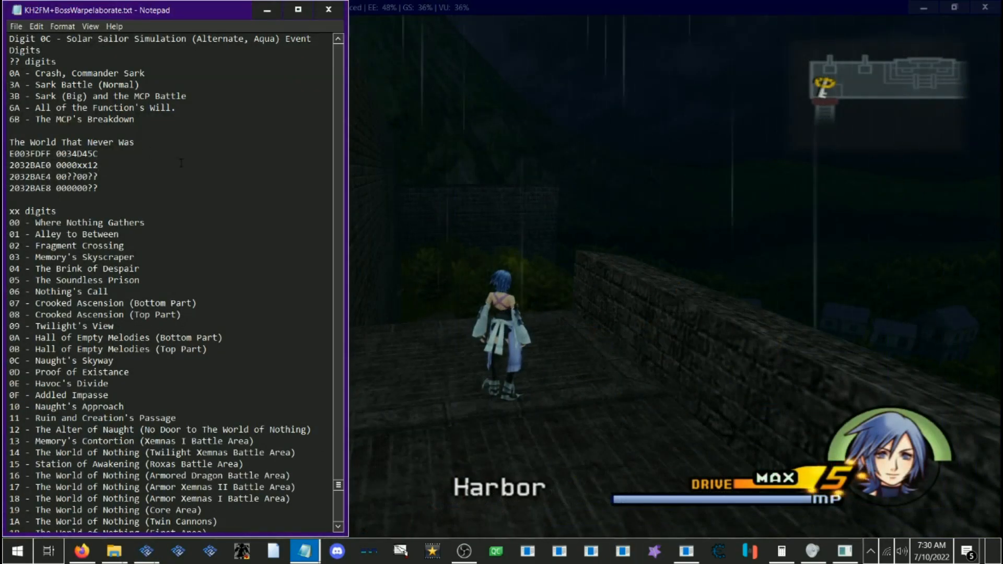
pyautogui.hotkey('ctrl', 'f')
pyautogui.write('harbor')
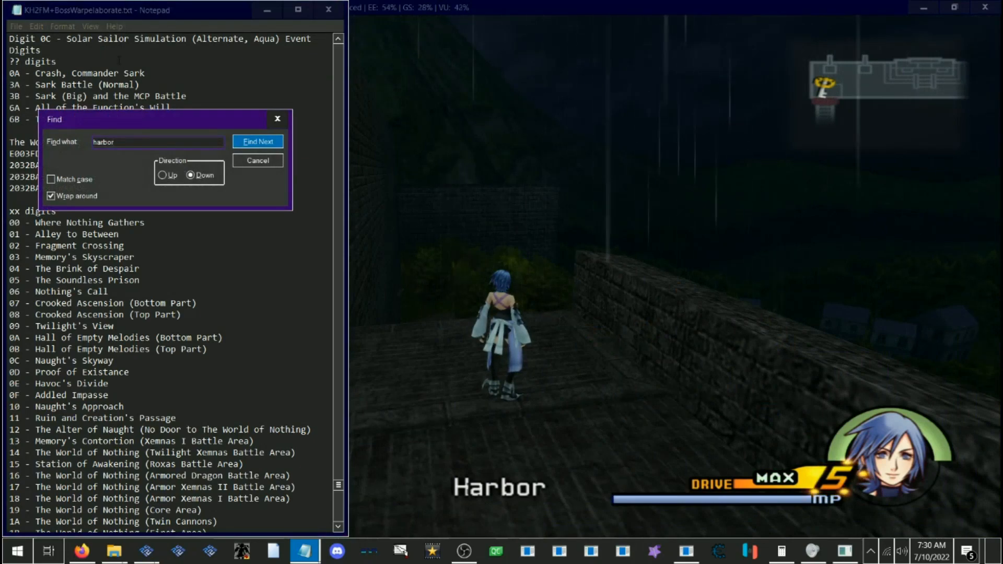
pyautogui.press('Return')
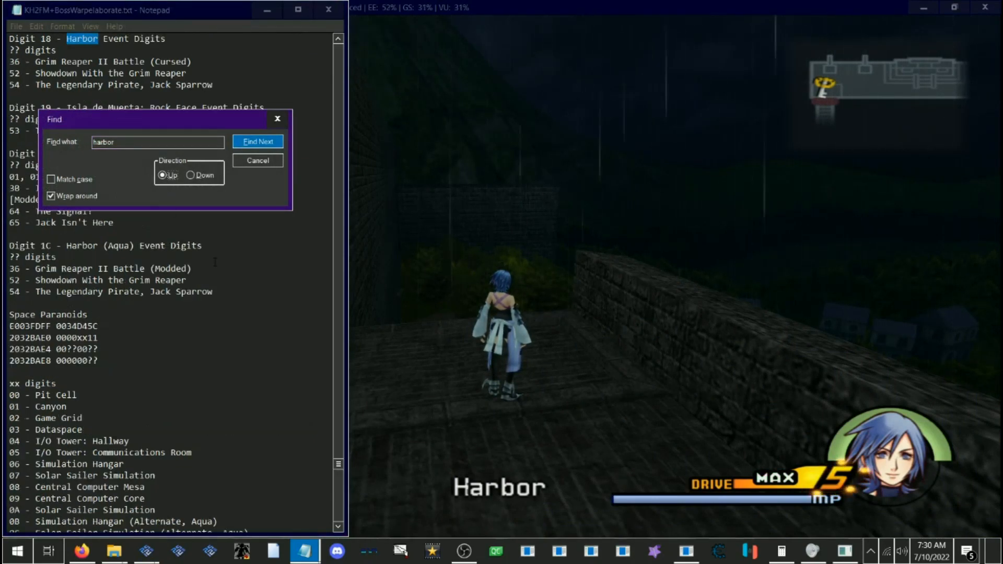
pyautogui.press('Return')
pyautogui.scroll(8, 247, 242)
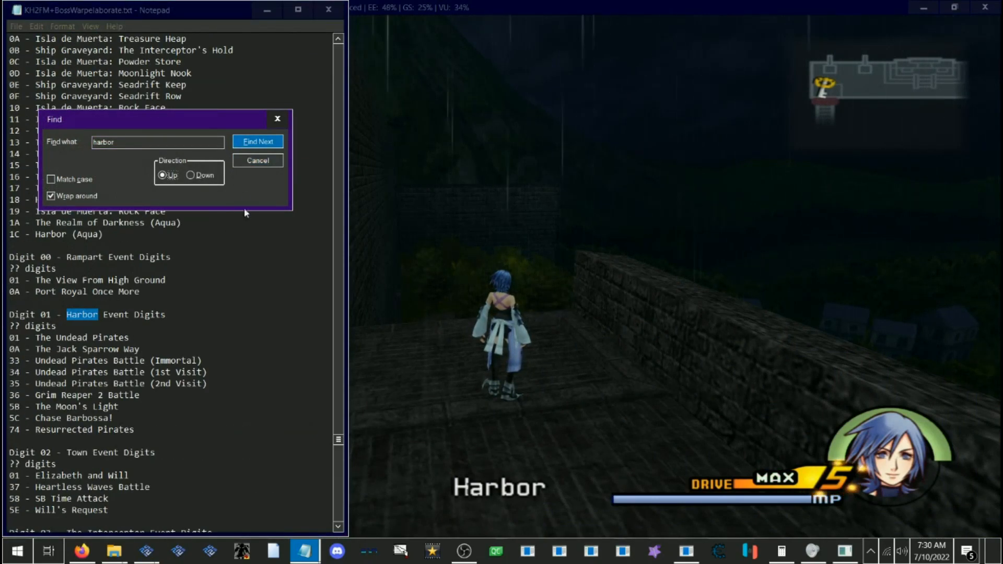
# Step: Locate the Port Royal warp code and point out its 2032BAE0 0000xx10 line
pyautogui.click(244, 207)
pyautogui.scroll(5, 204, 187)
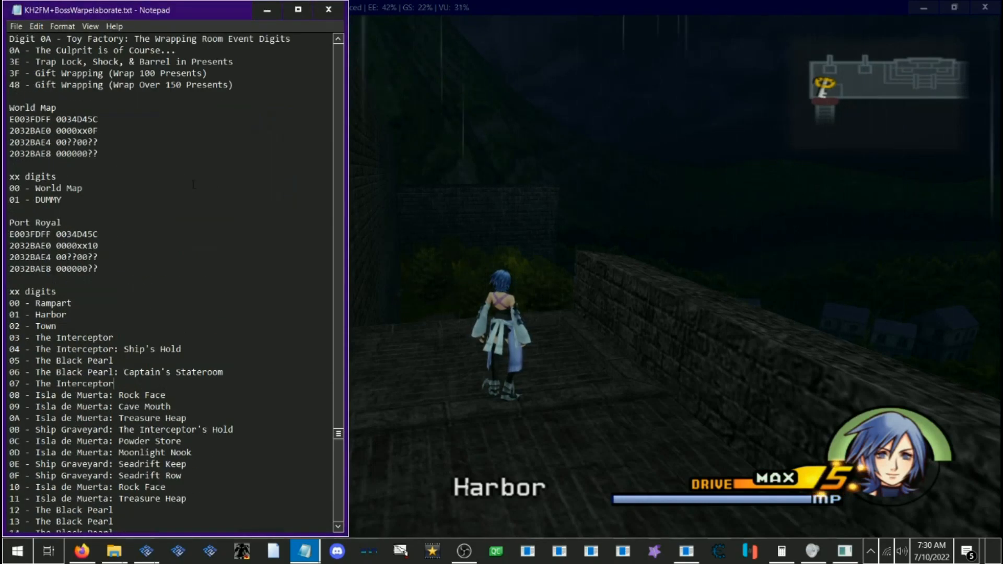
pyautogui.doubleClick(77, 246)
pyautogui.scroll(-2, 127, 209)
pyautogui.click(127, 176)
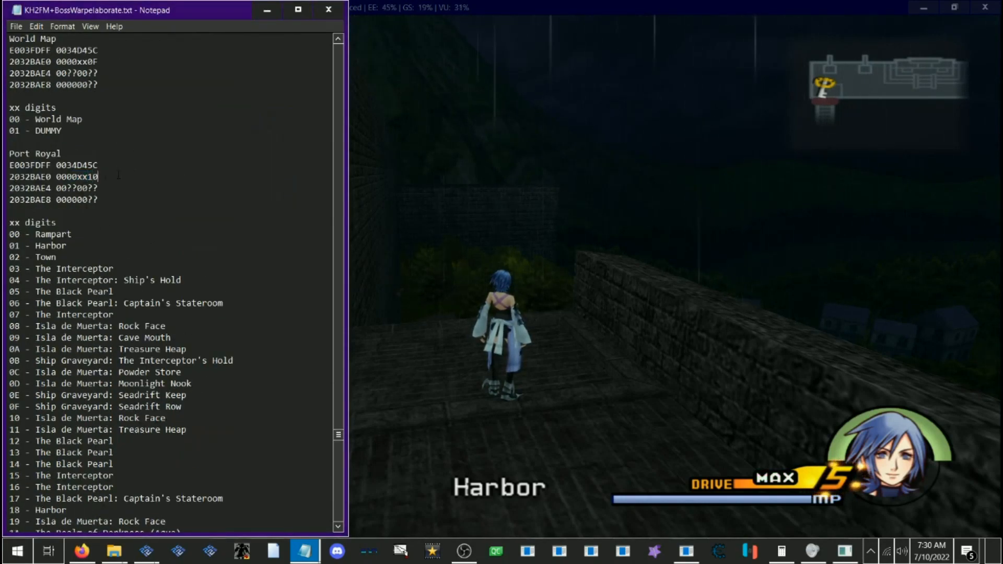
# Step: Highlight the Harbor entries 01, 18 and 1C in the Port Royal xx digits list
pyautogui.scroll(-3, 77, 209)
pyautogui.scroll(2, 77, 209)
pyautogui.moveTo(70, 210); pyautogui.dragTo(10, 211)
pyautogui.click(9, 211)
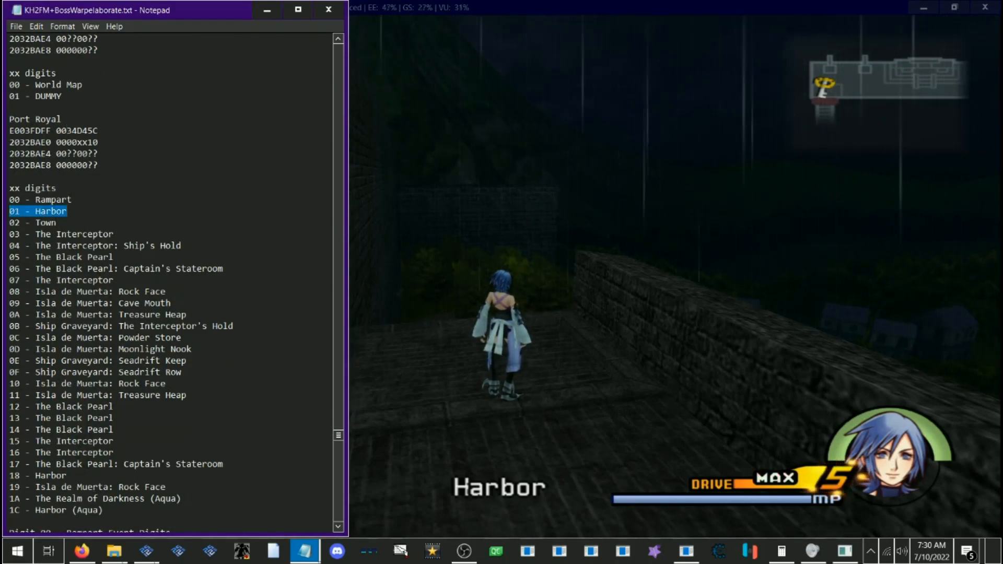
pyautogui.moveTo(66, 475); pyautogui.dragTo(9, 465)
pyautogui.click(50, 475)
pyautogui.click(103, 500)
pyautogui.moveTo(104, 510); pyautogui.dragTo(10, 510)
pyautogui.click(103, 510)
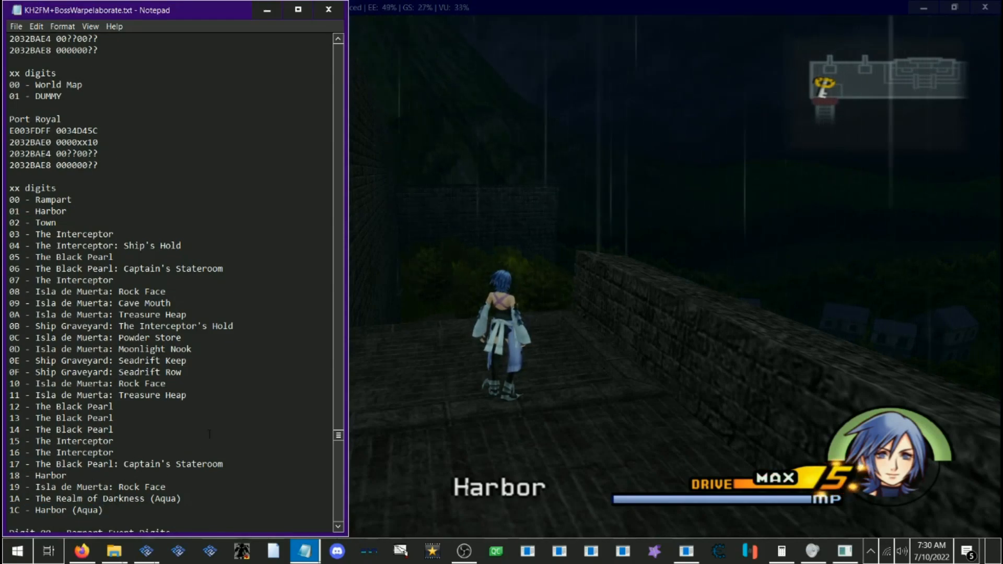
# Step: Return to the Port Royal xx digits list and highlight the 01 - Harbor entry
pyautogui.scroll(-6, 201, 374)
pyautogui.scroll(-2, 201, 374)
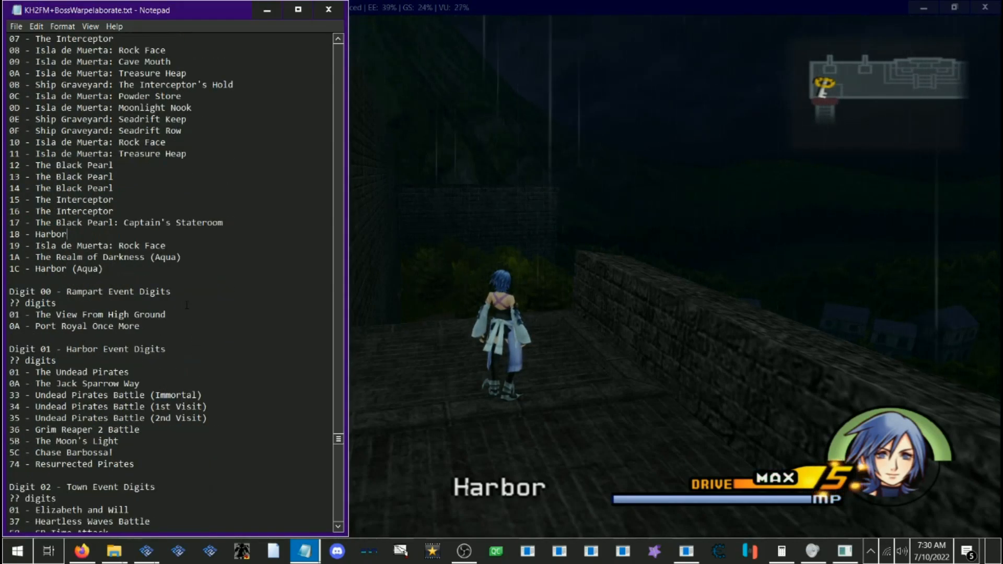
pyautogui.scroll(2, 127, 305)
pyautogui.scroll(4, 127, 305)
pyautogui.moveTo(84, 140); pyautogui.dragTo(8, 142)
pyautogui.click(93, 142)
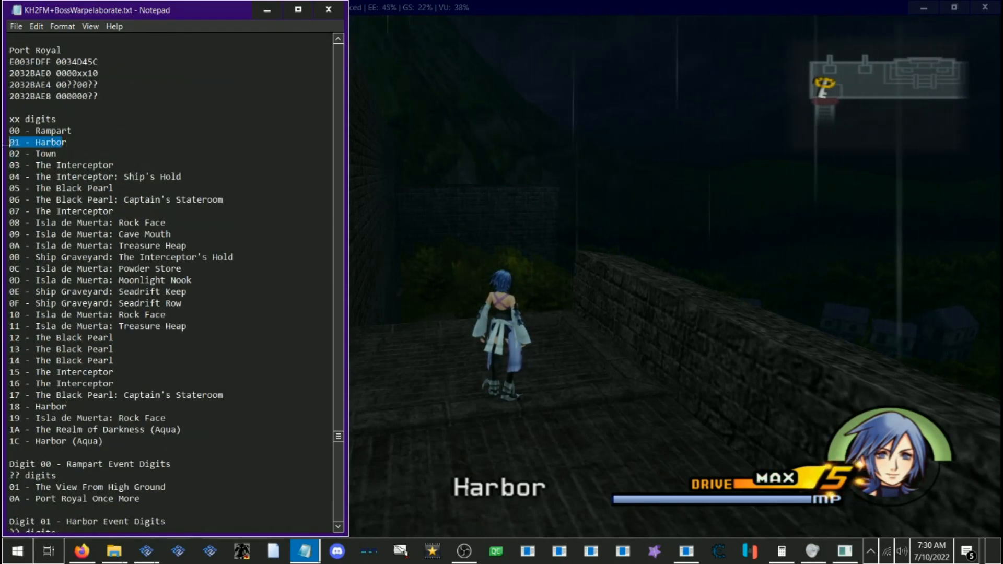
# Step: Find the Digit 01 - Harbor Event Digits section and point out its Undead Pirates Battle entries
pyautogui.scroll(-7, 94, 270)
pyautogui.scroll(1, 94, 271)
pyautogui.scroll(-2, 94, 270)
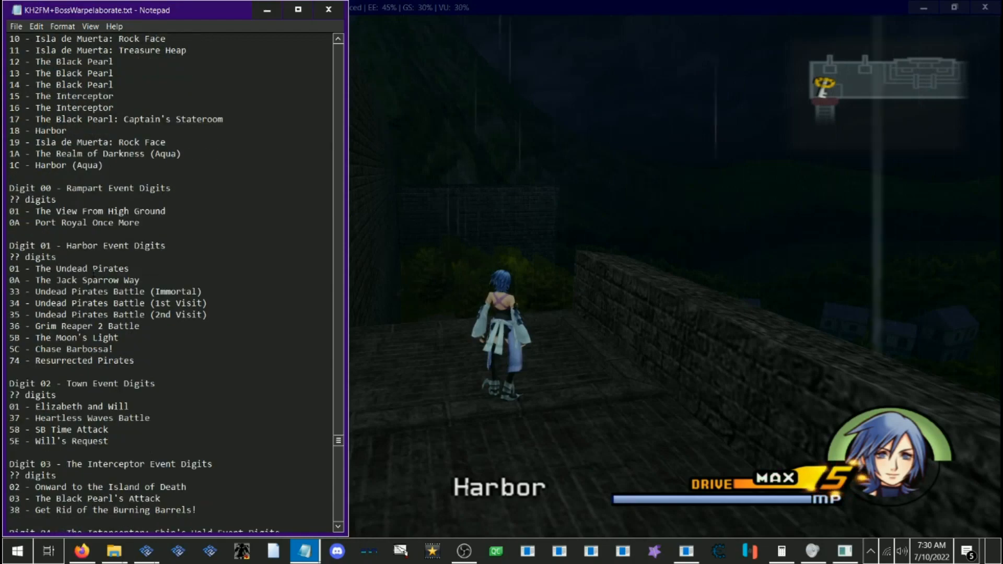
pyautogui.moveTo(10, 280); pyautogui.dragTo(10, 303)
pyautogui.click(176, 303)
pyautogui.click(231, 283)
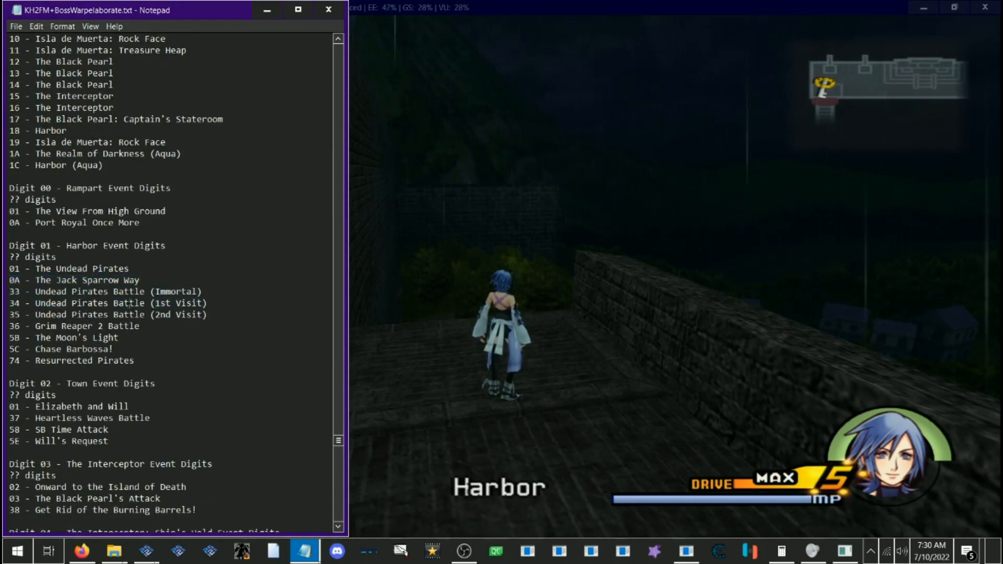
# Step: Highlight entries 33 (Immortal) and 35 (2nd Visit) of the Undead Pirates Battle in the Digit 01 Harbor events
pyautogui.moveTo(203, 292); pyautogui.dragTo(9, 291)
pyautogui.moveTo(207, 315); pyautogui.dragTo(9, 315)
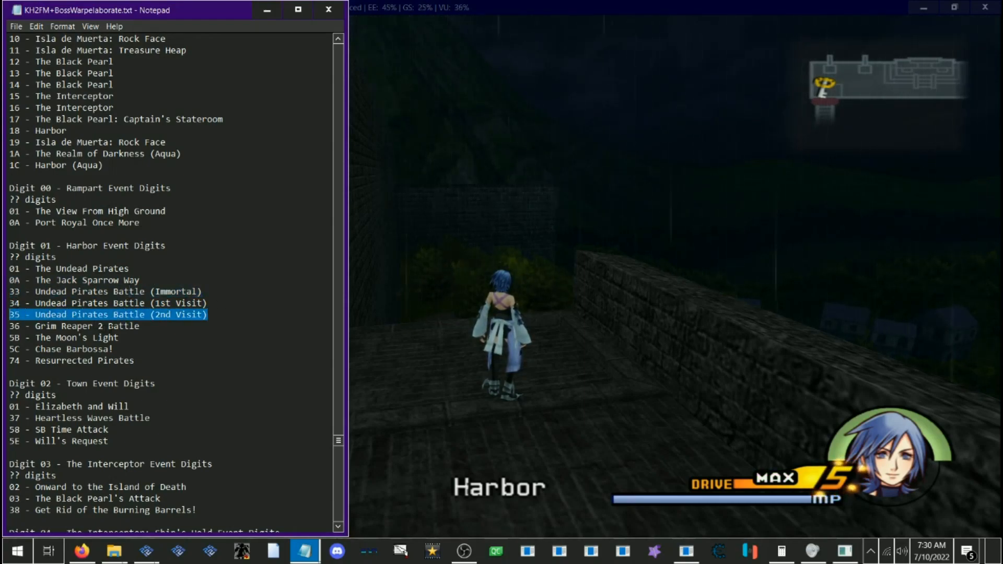
pyautogui.click(108, 326)
pyautogui.moveTo(176, 316); pyautogui.dragTo(10, 315)
pyautogui.click(57, 326)
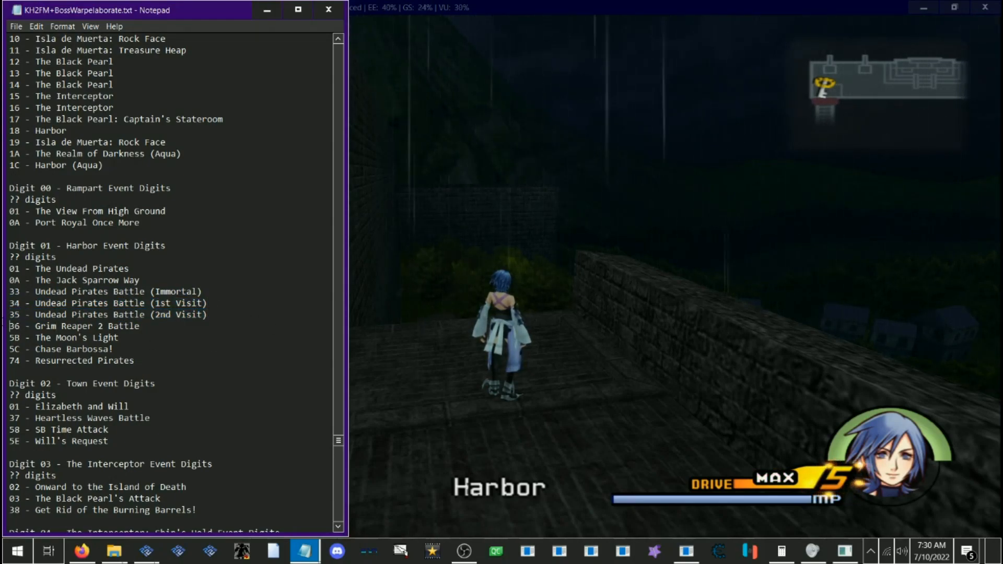
pyautogui.moveTo(9, 314); pyautogui.dragTo(207, 314)
pyautogui.click(221, 315)
# Step: Find the Digit 18 - Harbor Event Digits and highlight 36 - Grim Reaper II Battle (Cursed) and 54 - The Legendary Pirate, Jack Sparrow
pyautogui.scroll(-14, 221, 314)
pyautogui.scroll(-17, 221, 314)
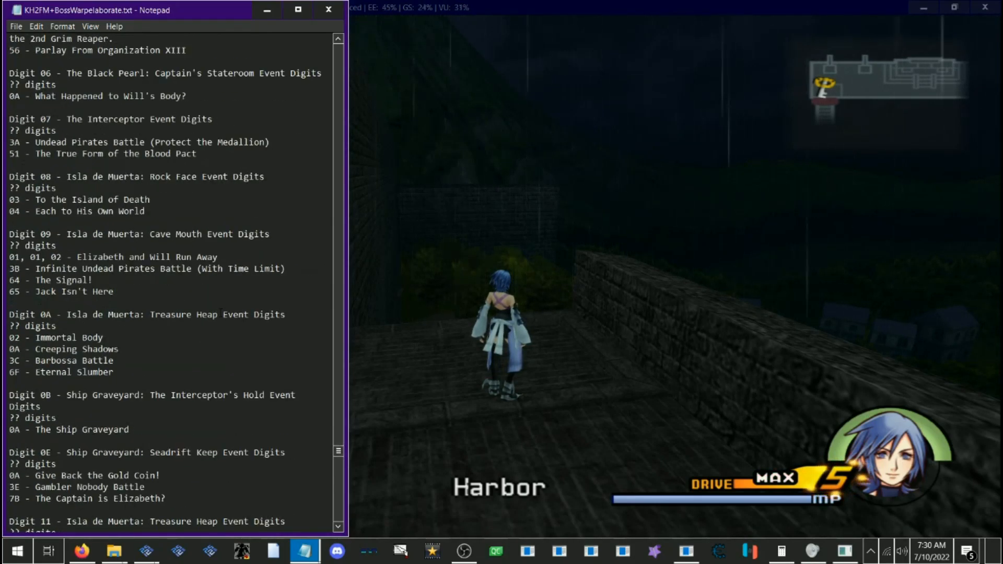
pyautogui.scroll(-5, 120, 313)
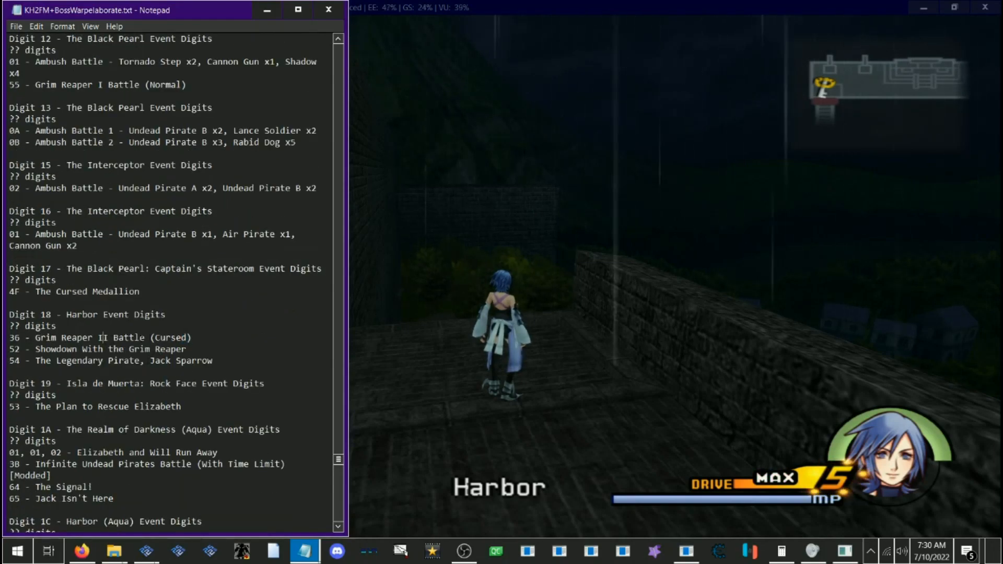
pyautogui.moveTo(189, 337)
pyautogui.mouseDown()
pyautogui.moveTo(9, 337)
pyautogui.moveTo(188, 337)
pyautogui.mouseUp()
pyautogui.moveTo(123, 338); pyautogui.dragTo(21, 342)
pyautogui.click(183, 338)
pyautogui.click(144, 349)
pyautogui.moveTo(213, 360); pyautogui.dragTo(9, 360)
pyautogui.click(94, 349)
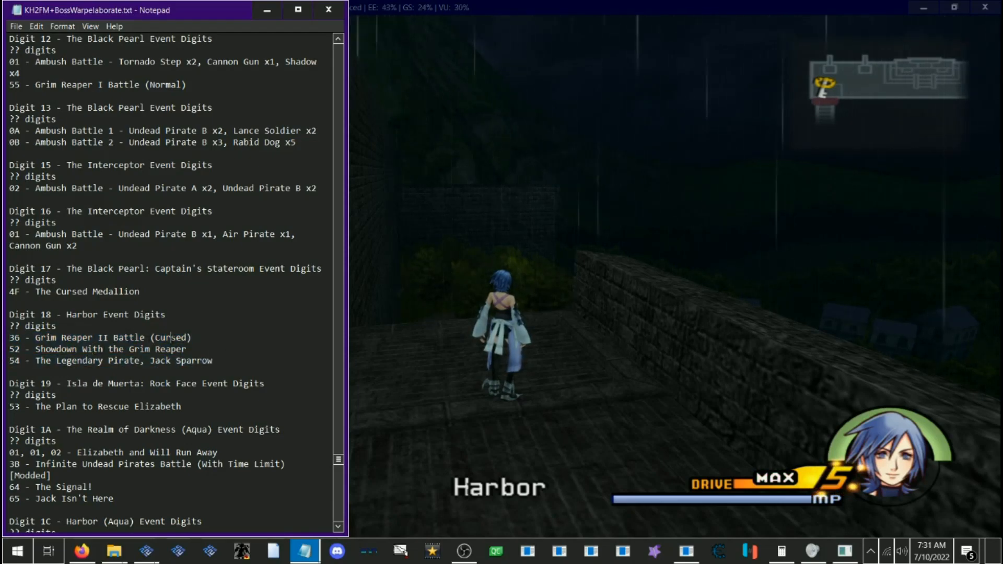
# Step: Review the Digit 01 Harbor events again and return to the Port Royal warp code and its xx digits list
pyautogui.scroll(20, 193, 332)
pyautogui.scroll(10, 194, 332)
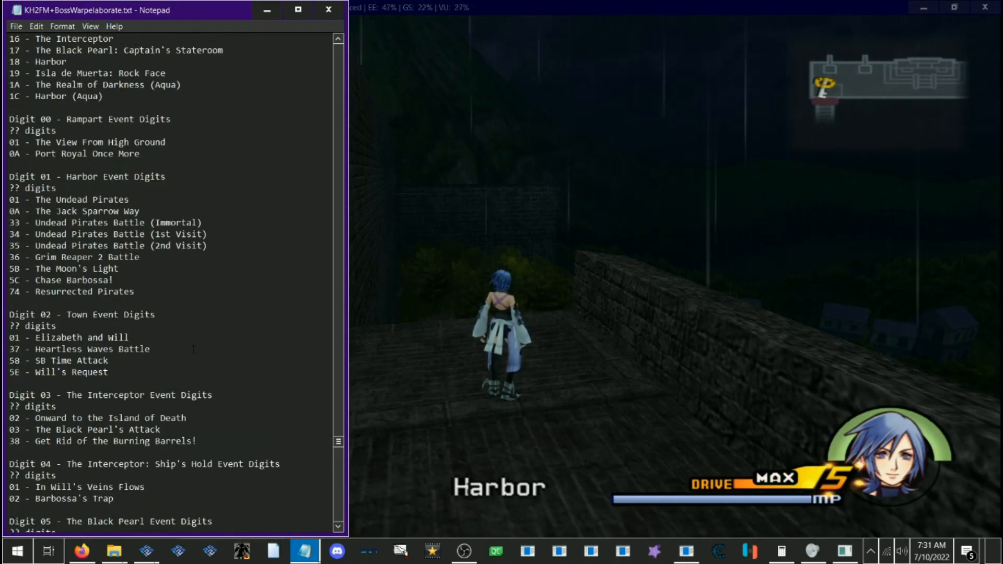
pyautogui.scroll(2, 189, 350)
pyautogui.scroll(2, 185, 365)
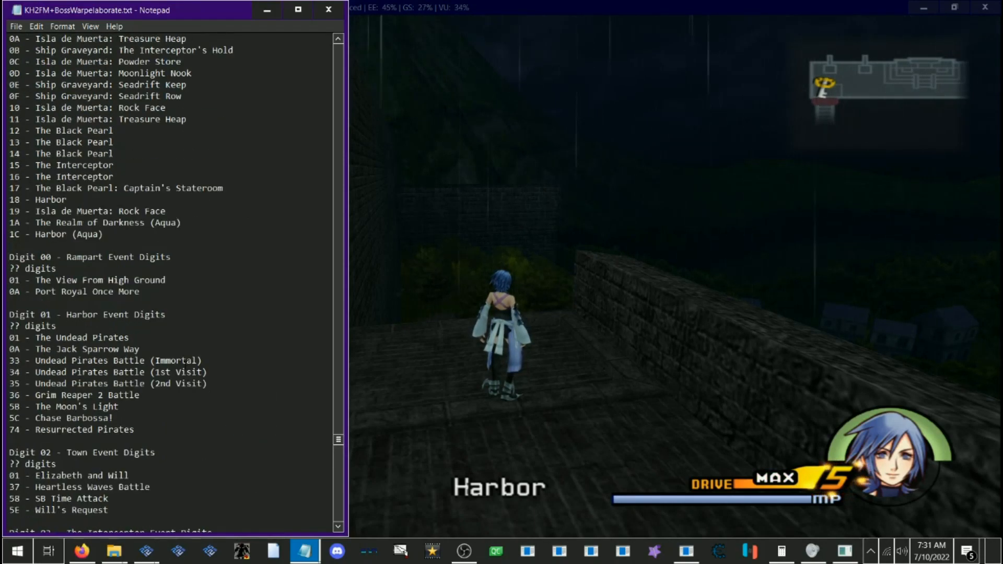
pyautogui.scroll(3, 172, 400)
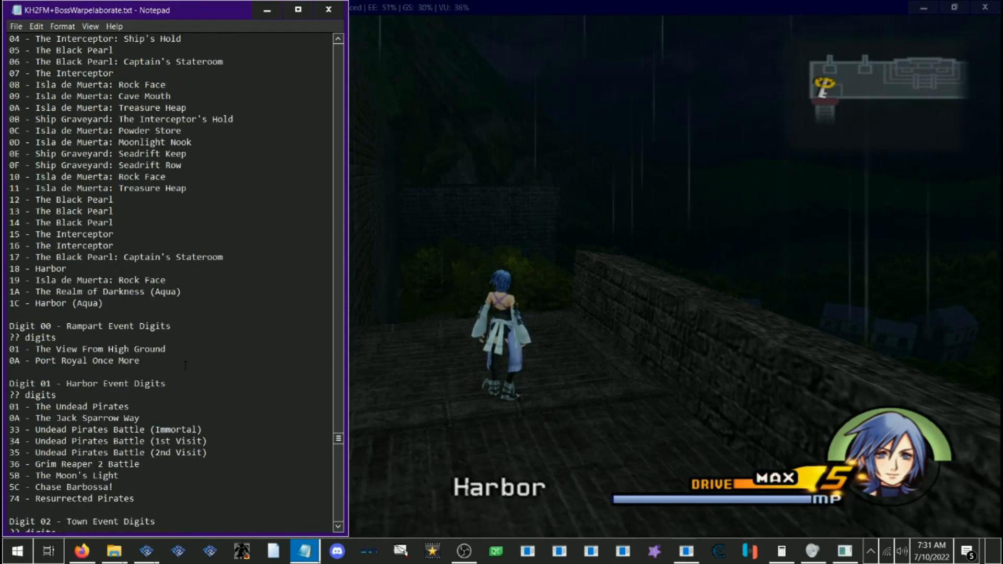
pyautogui.scroll(-1, 172, 401)
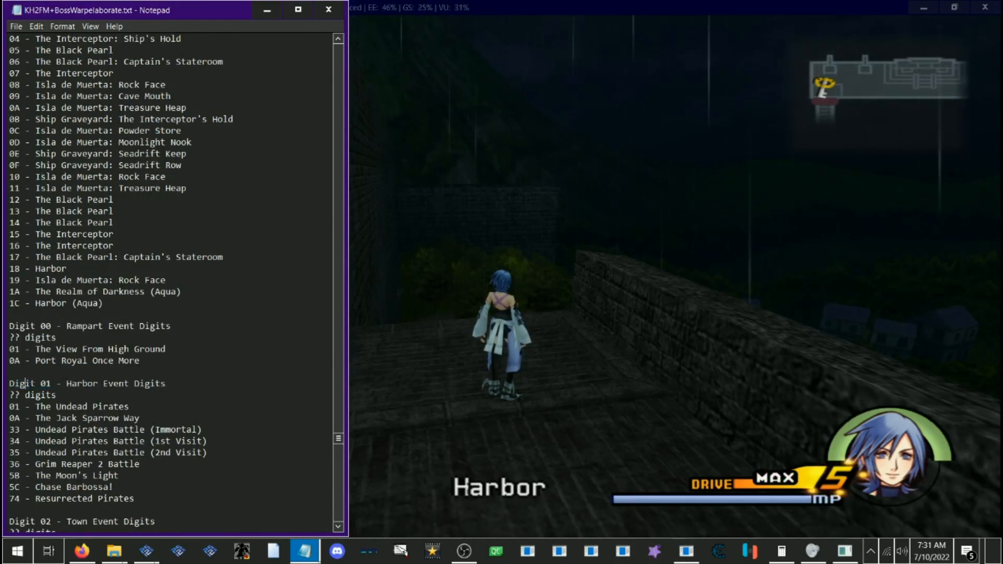
pyautogui.scroll(7, 204, 386)
pyautogui.scroll(-1, 203, 386)
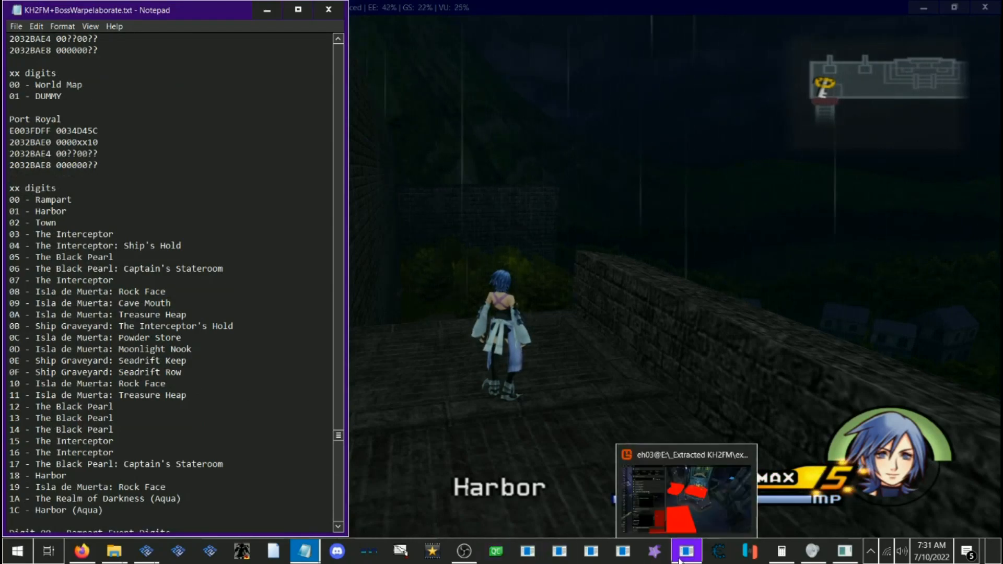
# Step: Switch to KH2 Map Studio and load the ca01 map, bringing its dock and ship into view
pyautogui.click(683, 505)
pyautogui.scroll(8, 17, 236)
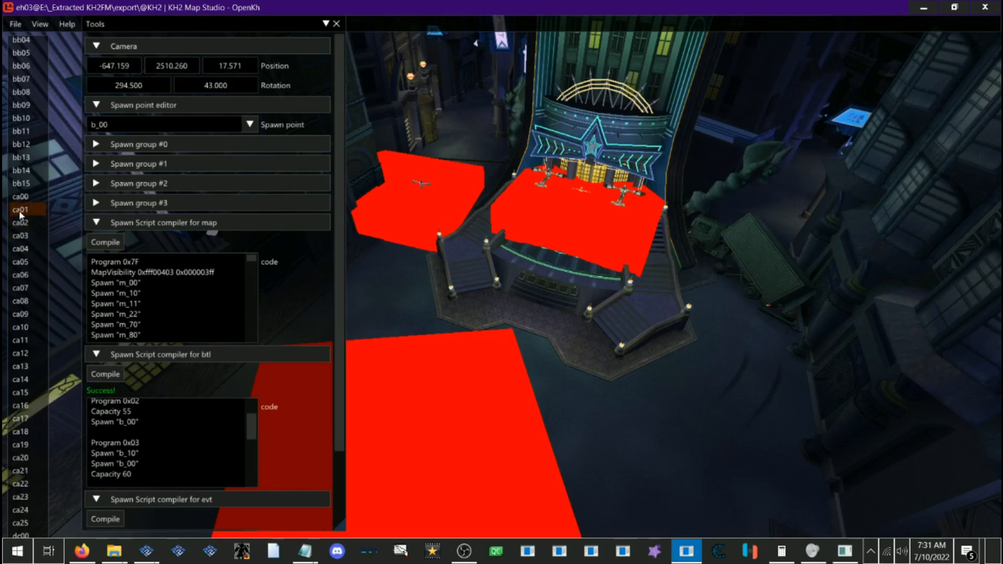
pyautogui.click(20, 211)
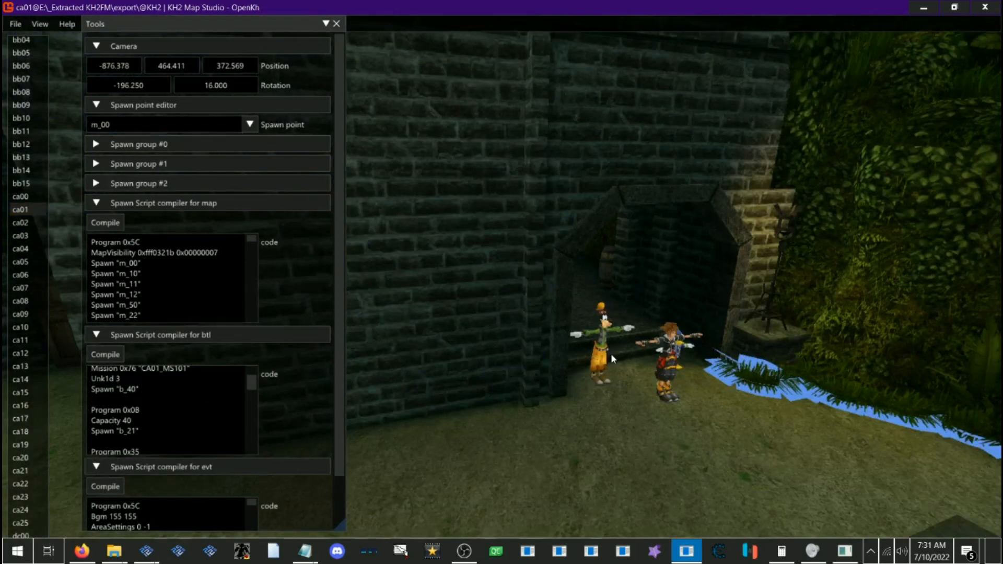
pyautogui.moveTo(610, 353); pyautogui.dragTo(269, 330)
pyautogui.moveTo(555, 339); pyautogui.dragTo(369, 294)
pyautogui.press('s')
pyautogui.moveTo(461, 307); pyautogui.dragTo(557, 385)
pyautogui.press('w')
pyautogui.moveTo(501, 329); pyautogui.dragTo(499, 303)
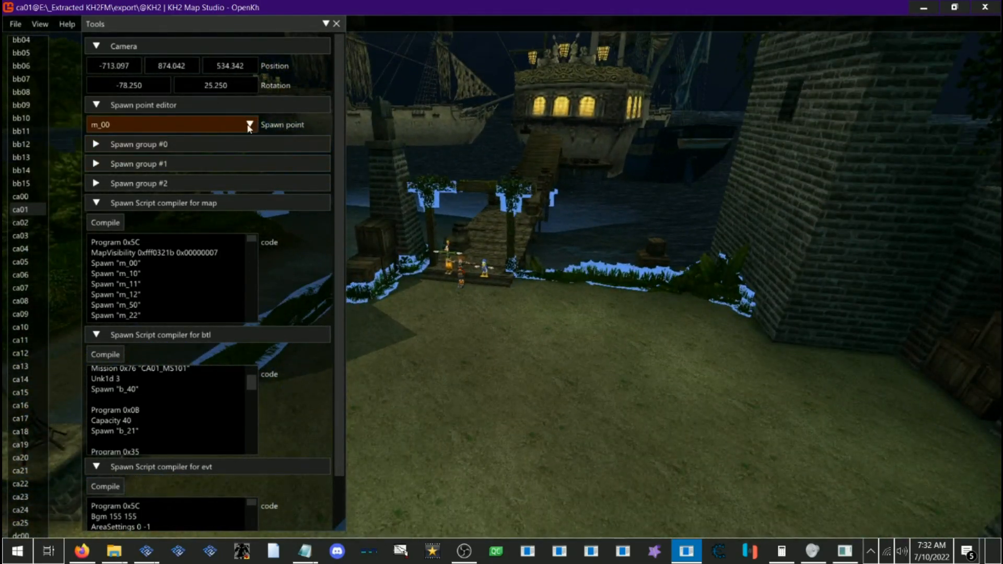
# Step: Select spawn point a03_ in ca01 and examine where its character and red areas are placed
pyautogui.click(247, 127)
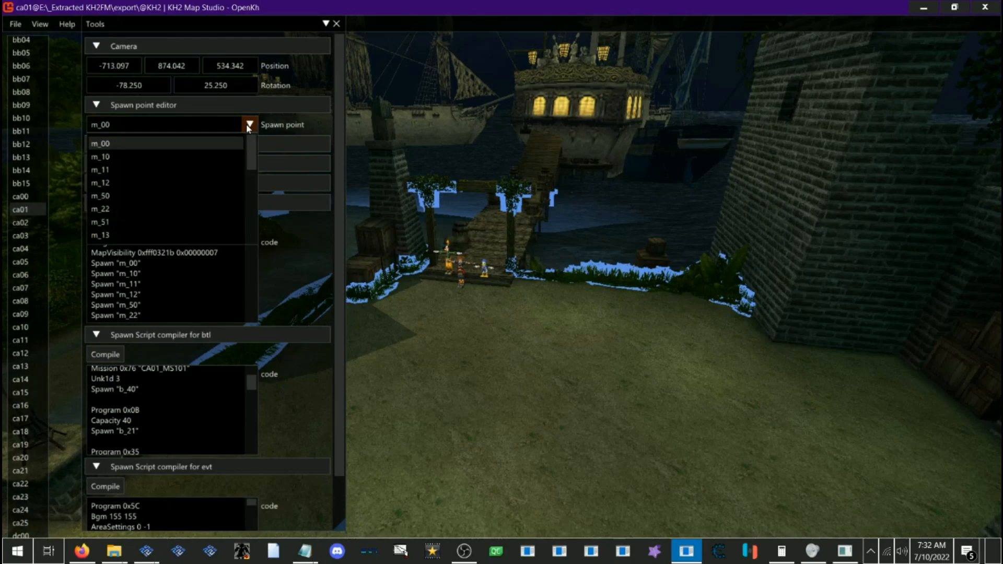
pyautogui.scroll(-3, 162, 154)
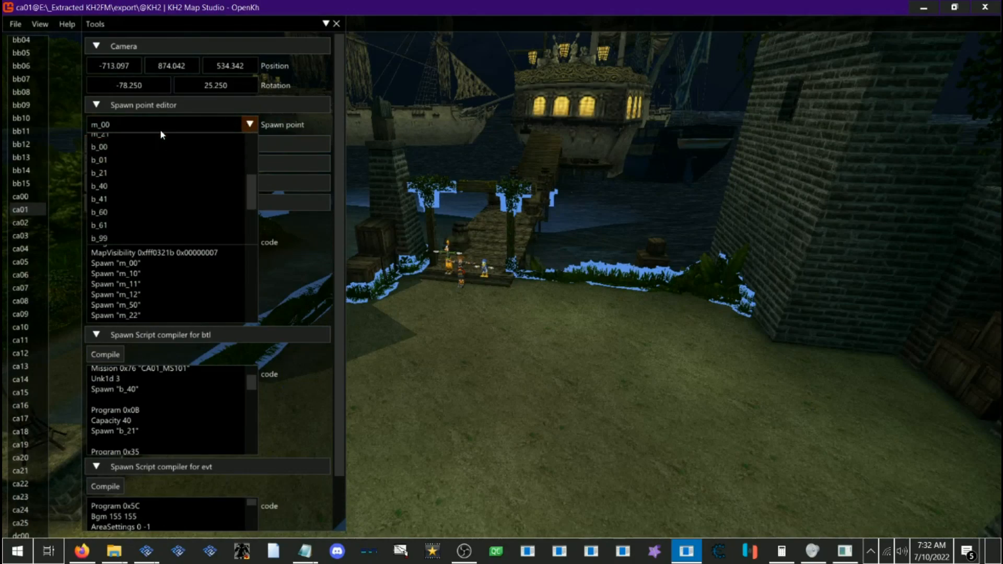
pyautogui.scroll(-5, 161, 162)
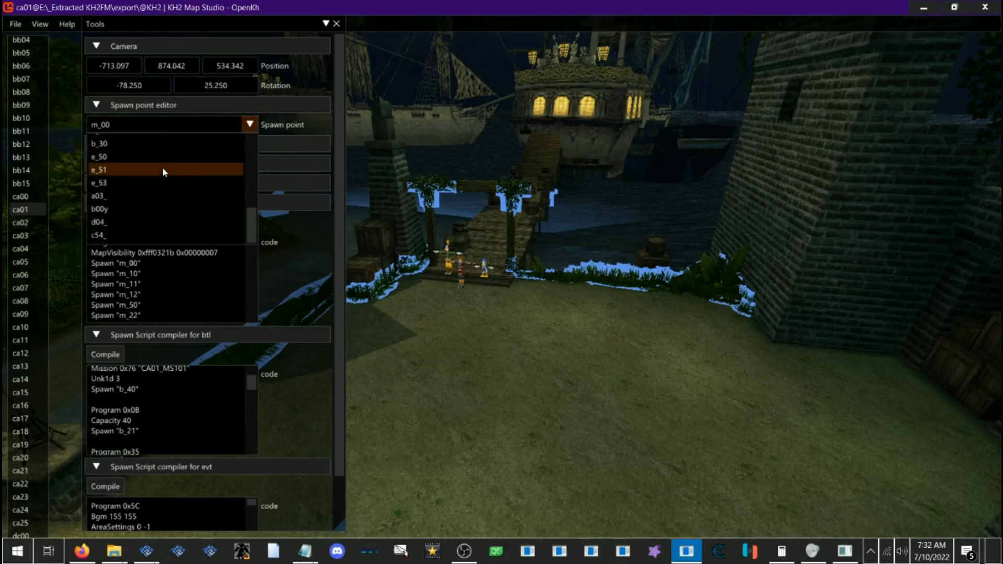
pyautogui.click(108, 199)
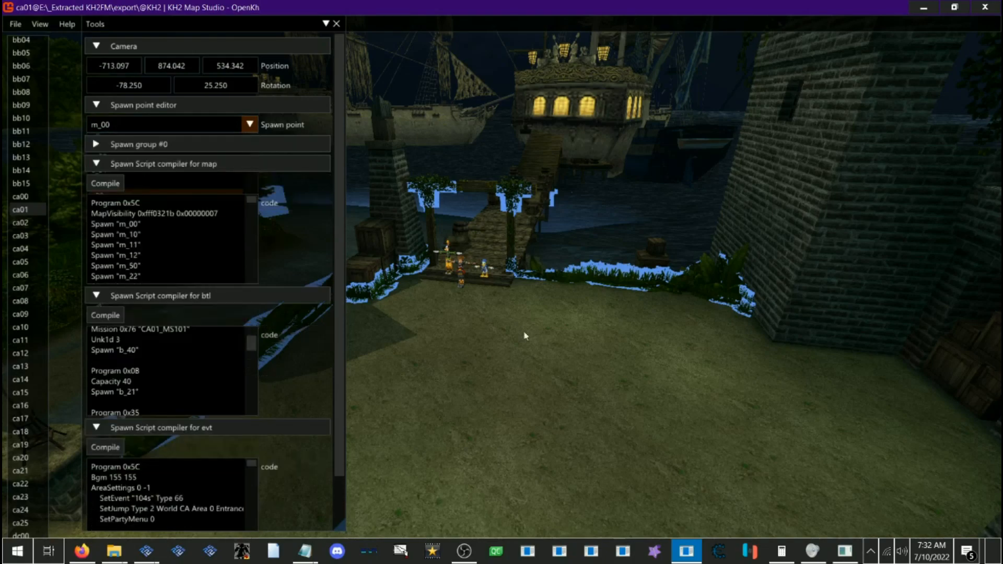
pyautogui.moveTo(512, 270); pyautogui.dragTo(643, 327)
pyautogui.press('s')
pyautogui.press('w')
pyautogui.press('a')
pyautogui.press('s')
pyautogui.moveTo(487, 315); pyautogui.dragTo(205, 239)
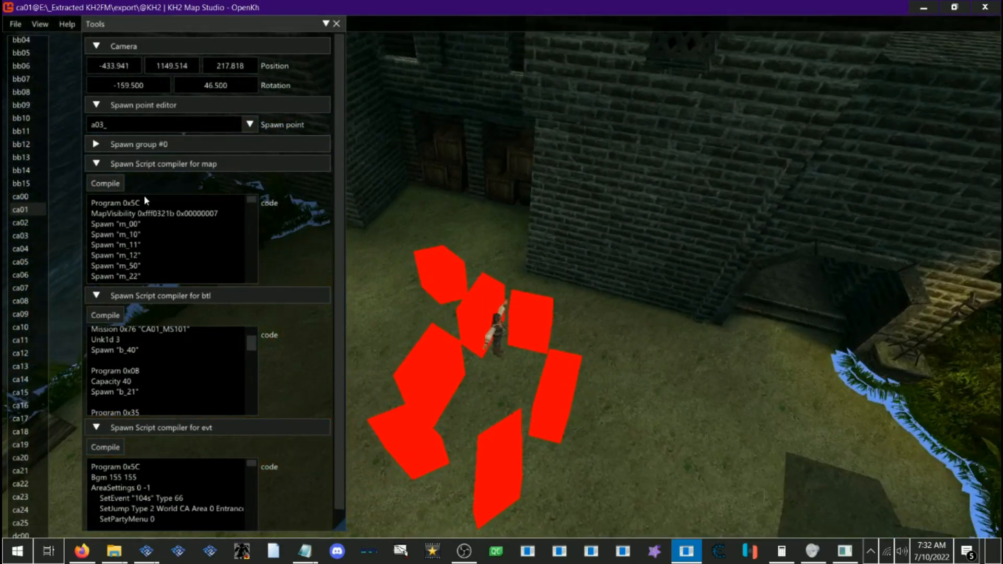
# Step: Select spawn point b00y in ca01 and inspect its character model up close beside the dock crates
pyautogui.click(104, 124)
pyautogui.scroll(-3, 137, 156)
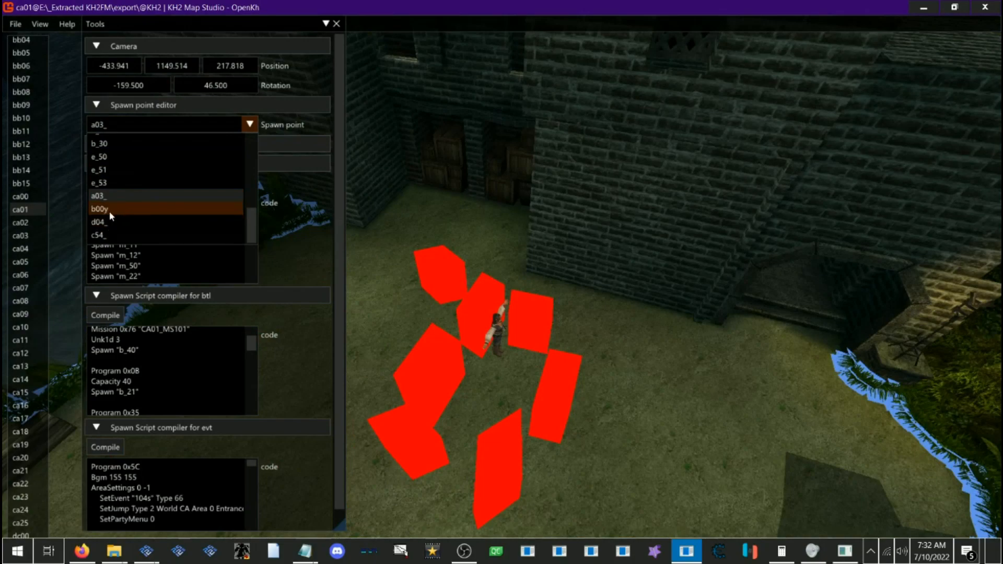
pyautogui.click(497, 312)
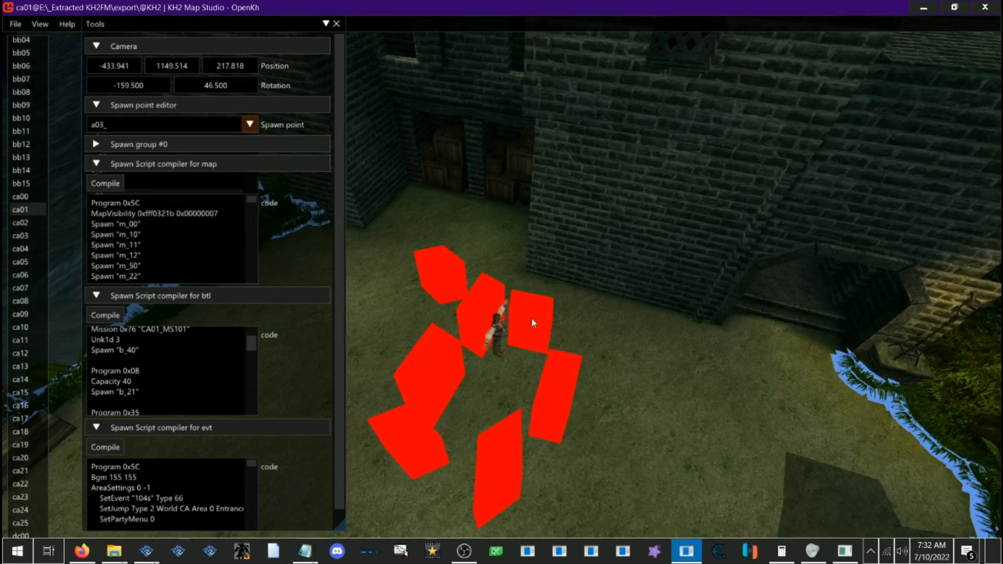
pyautogui.moveTo(571, 297); pyautogui.dragTo(367, 298)
pyautogui.press('d')
pyautogui.press('w')
pyautogui.moveTo(559, 295); pyautogui.dragTo(553, 262)
pyautogui.press('w')
pyautogui.press('w')
pyautogui.press('s')
pyautogui.press('w')
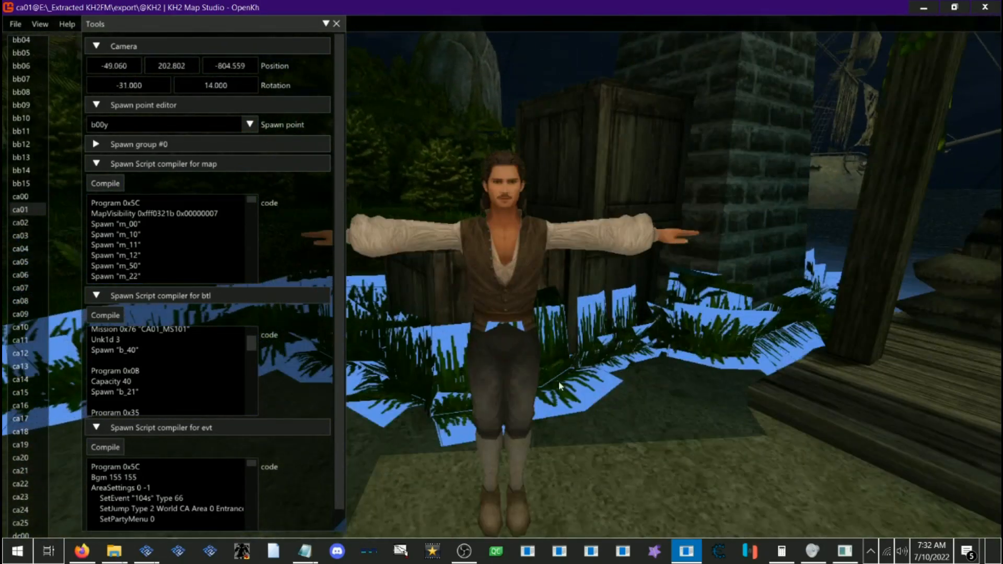
# Step: Open the spawn point list at the entries following b00y, with the harbor's open ground in view
pyautogui.moveTo(657, 358); pyautogui.dragTo(694, 411)
pyautogui.press('s')
pyautogui.moveTo(501, 327); pyautogui.dragTo(646, 317)
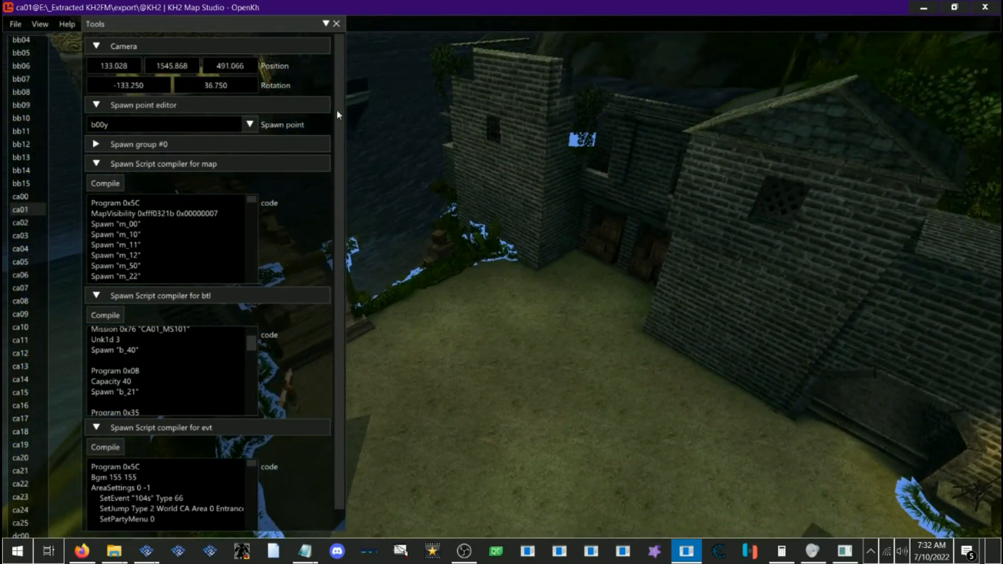
pyautogui.click(253, 129)
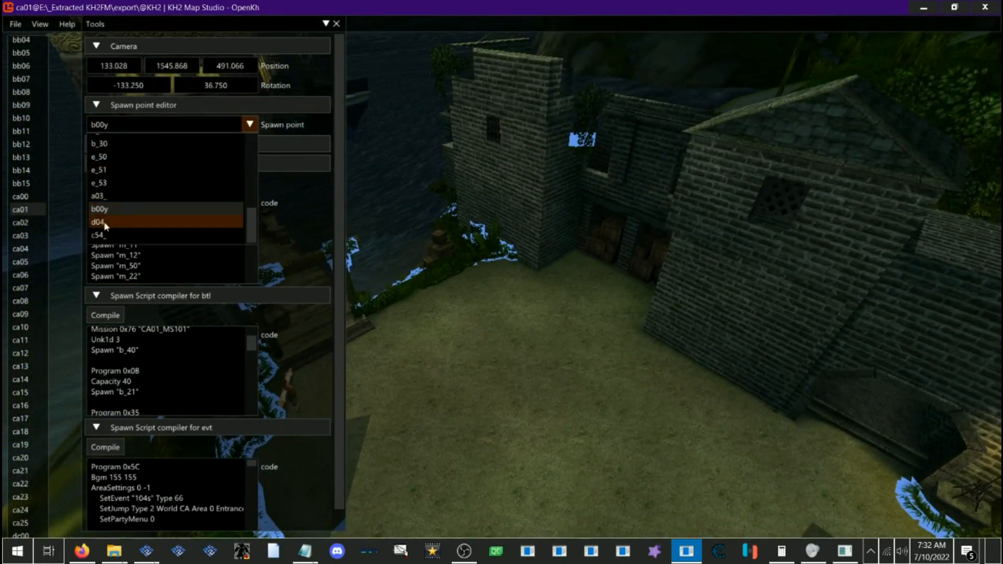
# Step: Load the d04_ spawn point of map ca01, view its event areas in the scene, and expand spawn group #0
pyautogui.click(105, 222)
pyautogui.moveTo(509, 271); pyautogui.dragTo(446, 248)
pyautogui.press('a')
pyautogui.press('s')
pyautogui.press('w')
pyautogui.click(133, 145)
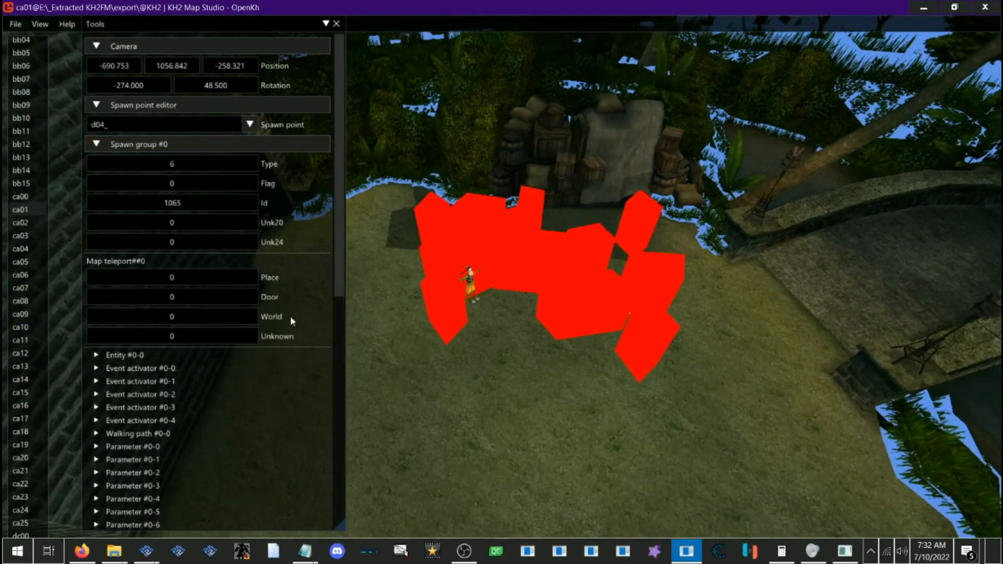
# Step: Inspect the settings of Entity #0-0 and the placement of its surrounding event areas, and collapse the entity
pyautogui.scroll(-3, 212, 335)
pyautogui.click(149, 270)
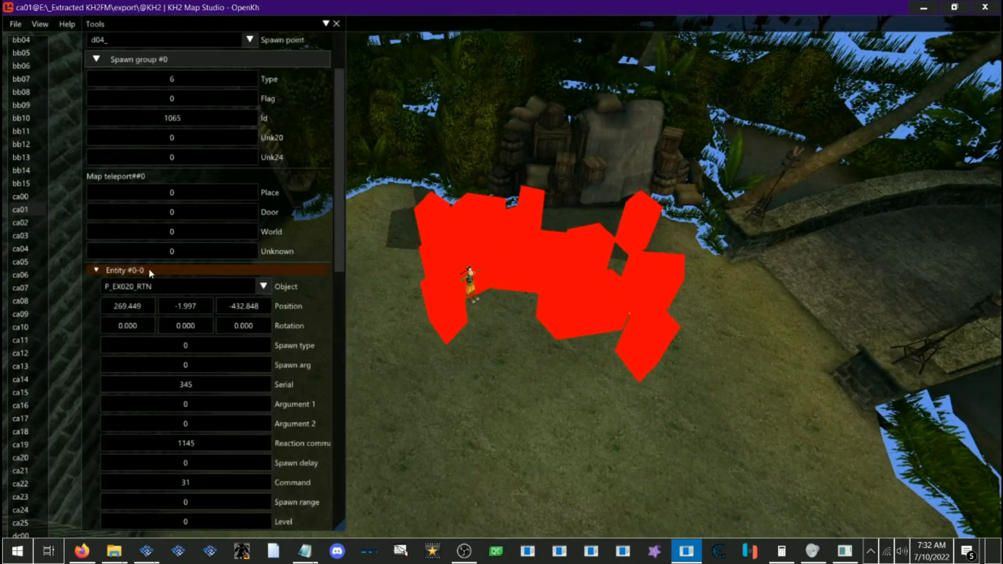
pyautogui.moveTo(450, 328); pyautogui.dragTo(477, 326)
pyautogui.press('w')
pyautogui.press('s')
pyautogui.click(139, 272)
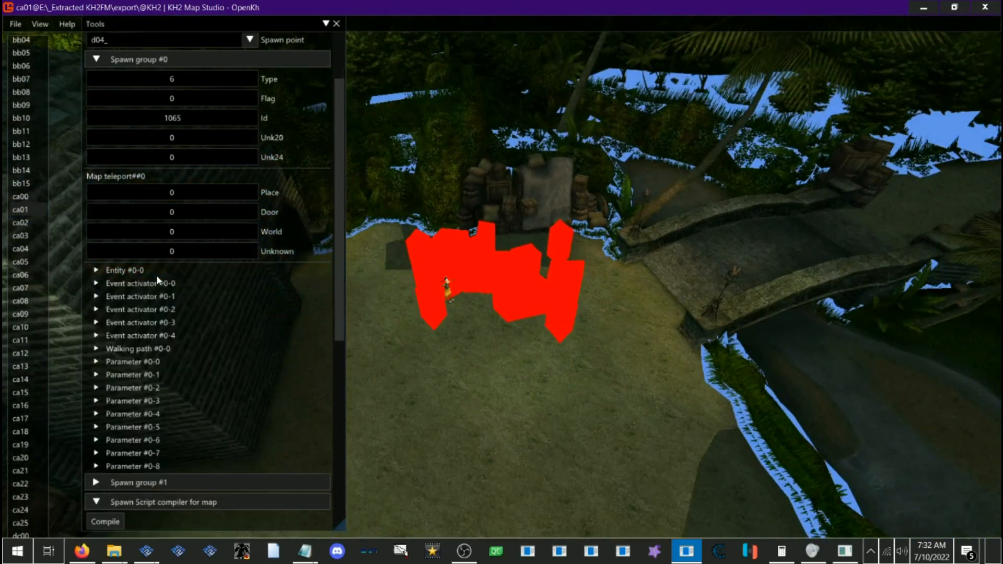
# Step: Expand spawn group #1 of d04_ and inspect the settings of Event activator #1-0
pyautogui.click(144, 482)
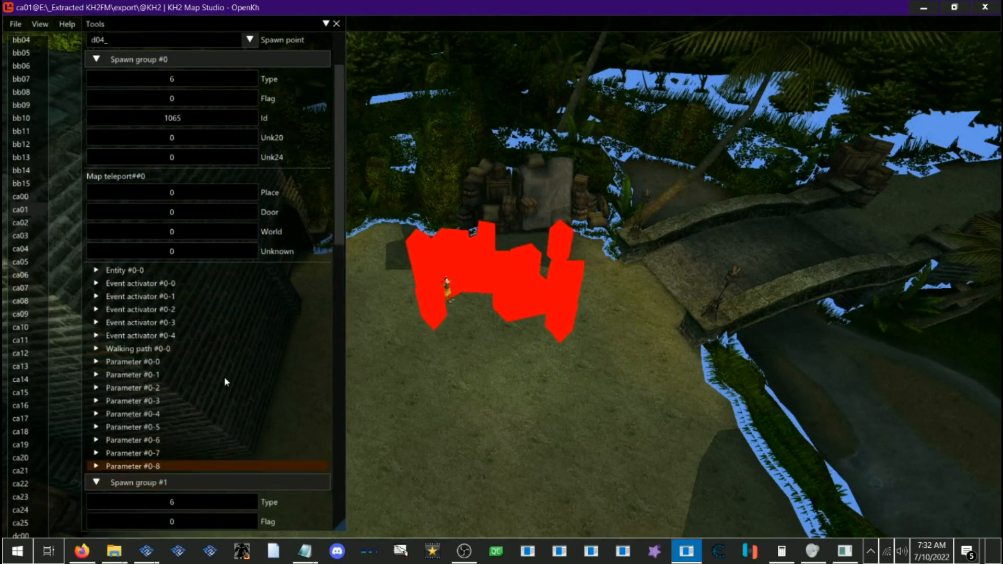
pyautogui.scroll(-8, 189, 418)
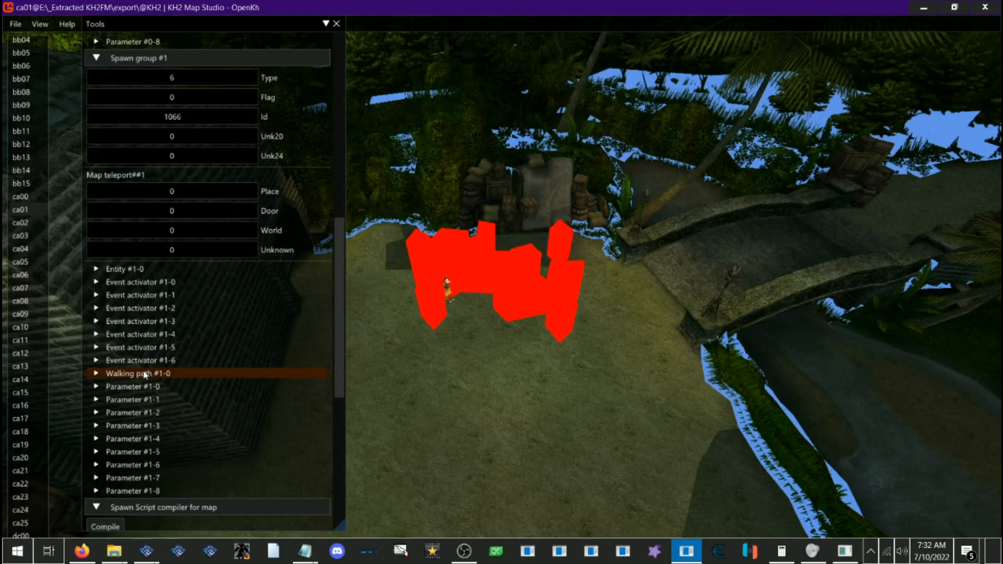
pyautogui.click(128, 283)
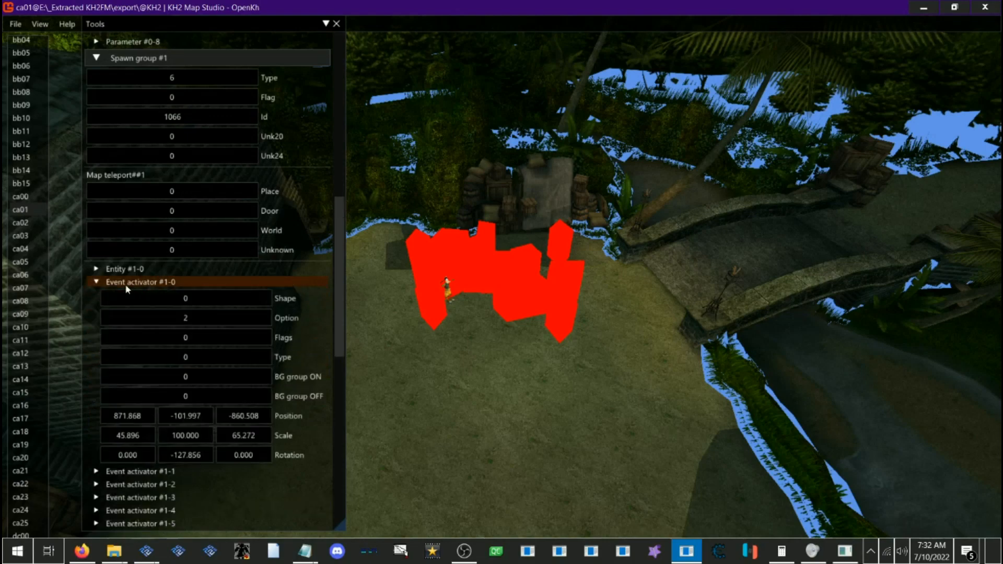
pyautogui.click(127, 285)
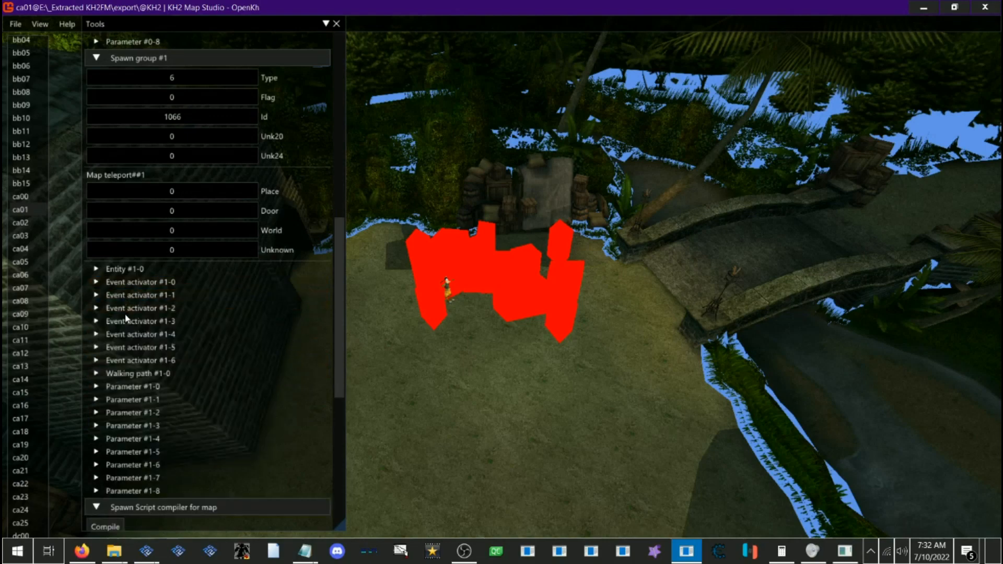
# Step: Examine the serial, flag and walk coordinates listed in Walking path #1-0
pyautogui.click(133, 374)
pyautogui.scroll(-5, 197, 330)
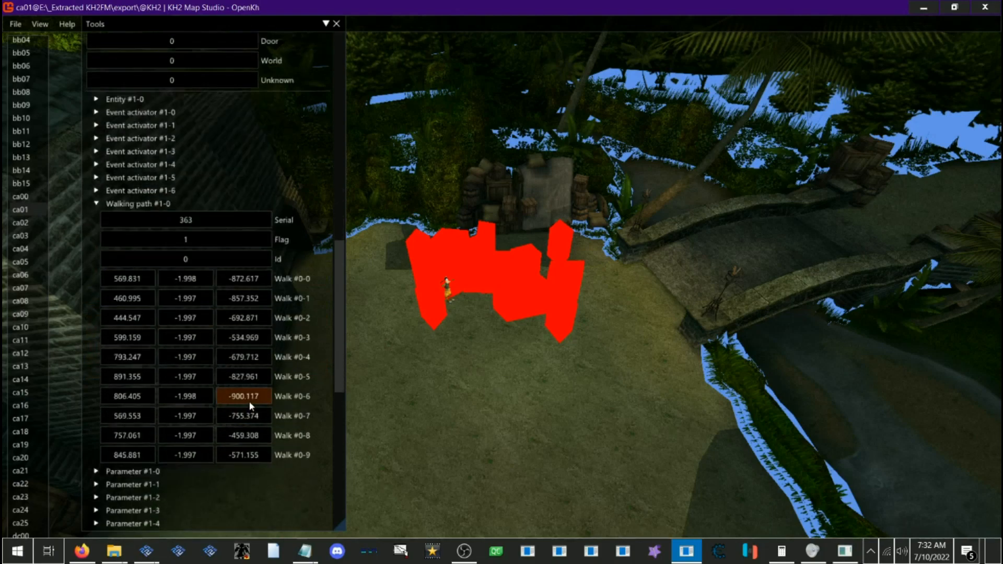
pyautogui.scroll(3, 246, 405)
pyautogui.scroll(-6, 224, 396)
pyautogui.scroll(5, 199, 402)
pyautogui.scroll(-4, 178, 397)
pyautogui.scroll(5, 179, 397)
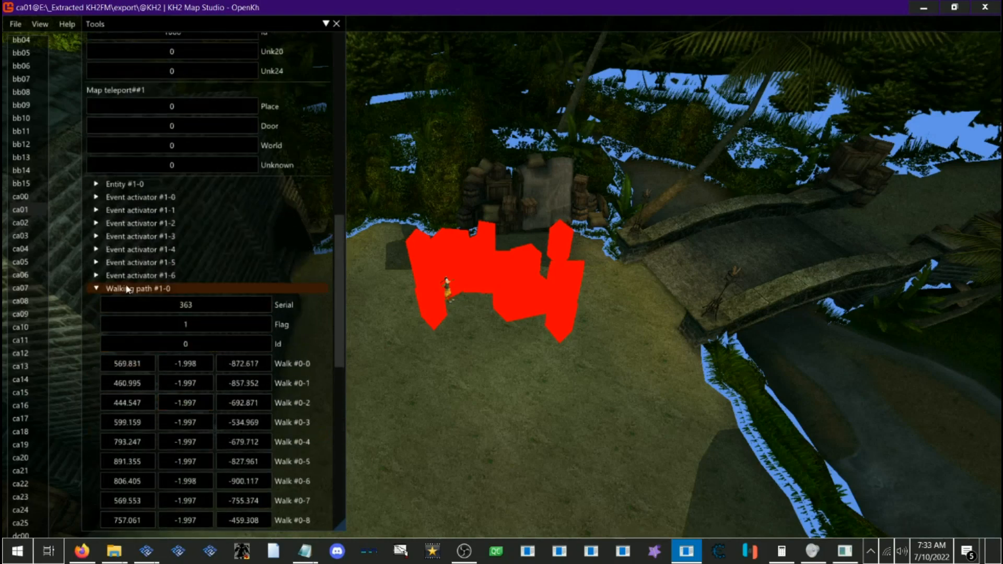
# Step: Collapse Walking path #1-0 and inspect several of spawn group #1's parameters, including #1-2 and #1-5
pyautogui.click(127, 289)
pyautogui.click(129, 316)
pyautogui.click(125, 317)
pyautogui.click(130, 328)
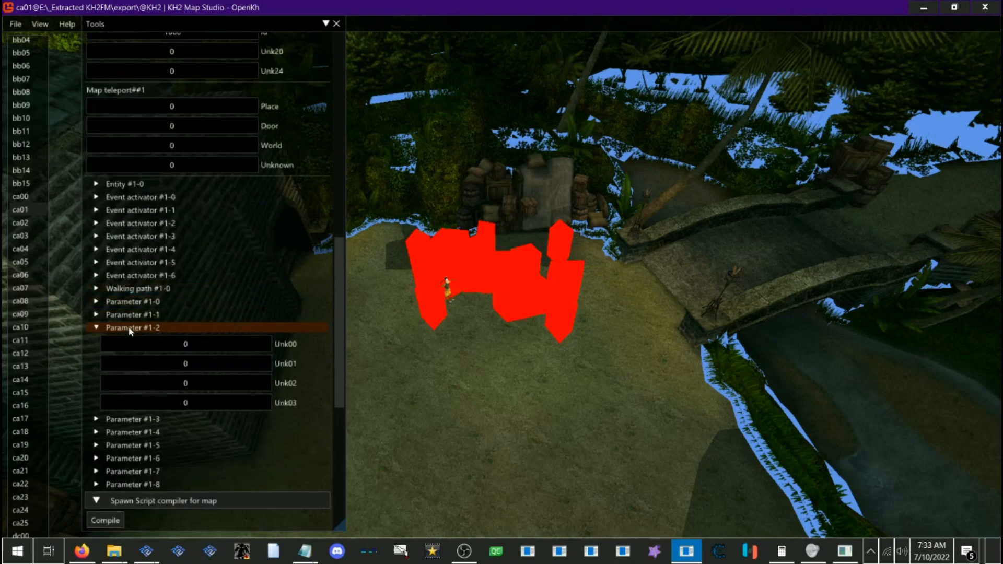
pyautogui.click(129, 328)
pyautogui.click(126, 368)
pyautogui.click(125, 367)
pyautogui.click(125, 368)
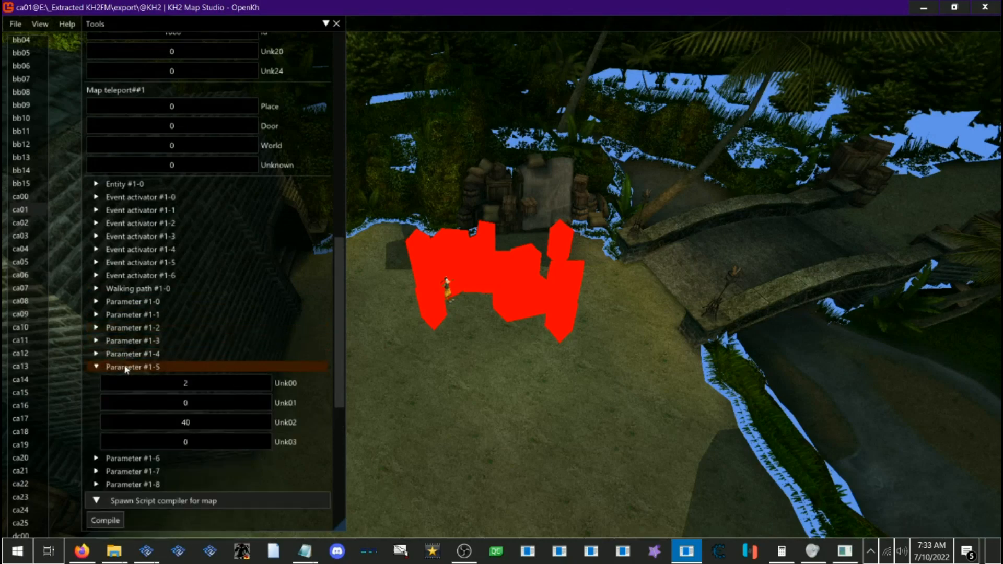
pyautogui.click(125, 368)
# Step: Review the contents of d04_ once more and collapse spawn groups #1 and #0
pyautogui.scroll(1, 153, 328)
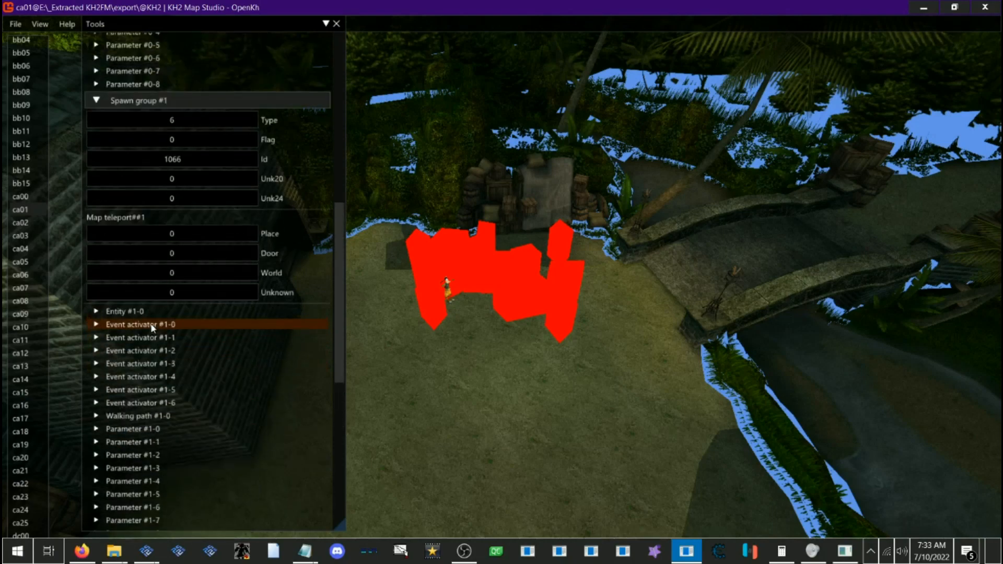
pyautogui.scroll(1, 151, 324)
pyautogui.scroll(-1, 152, 324)
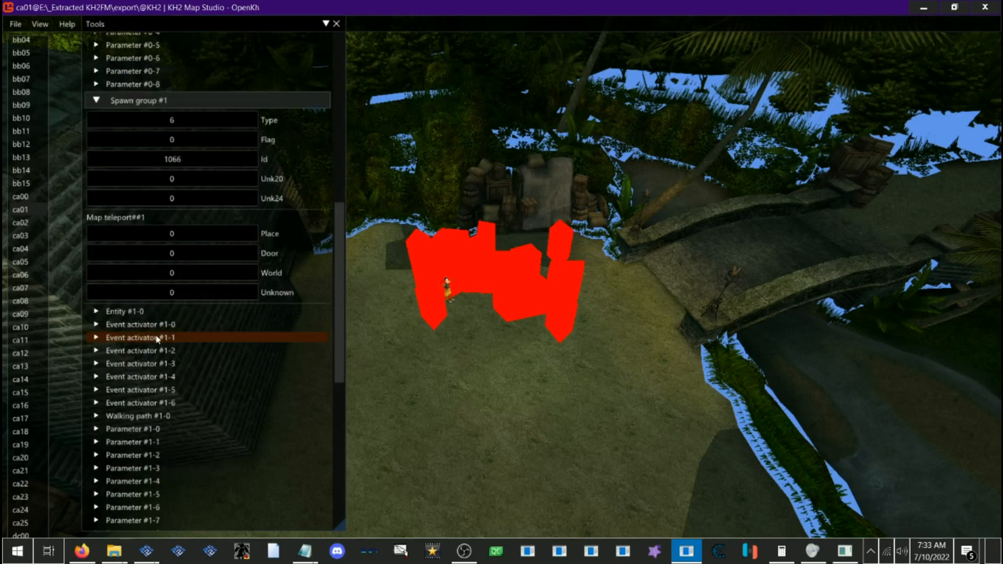
pyautogui.scroll(4, 192, 361)
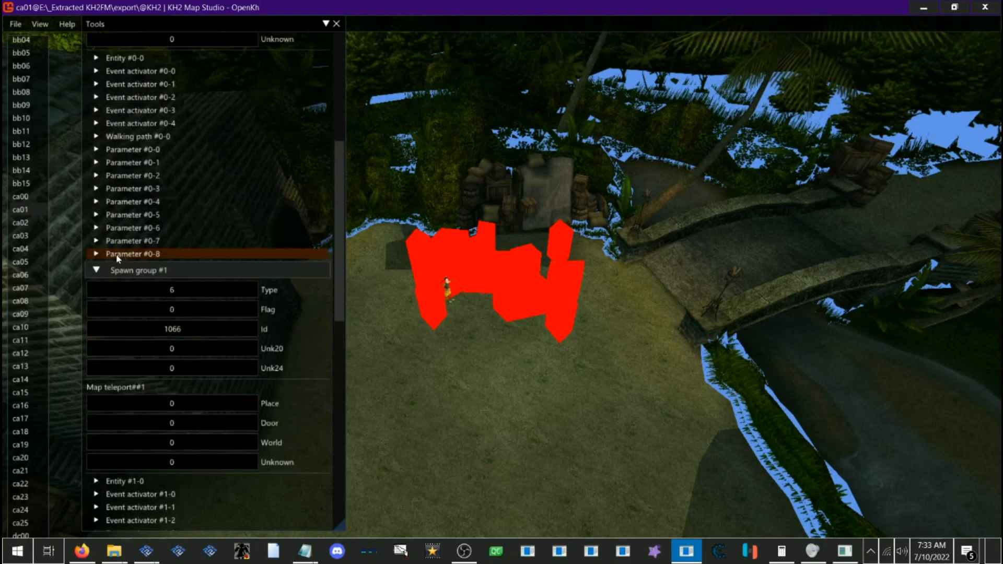
pyautogui.click(130, 272)
pyautogui.scroll(7, 141, 251)
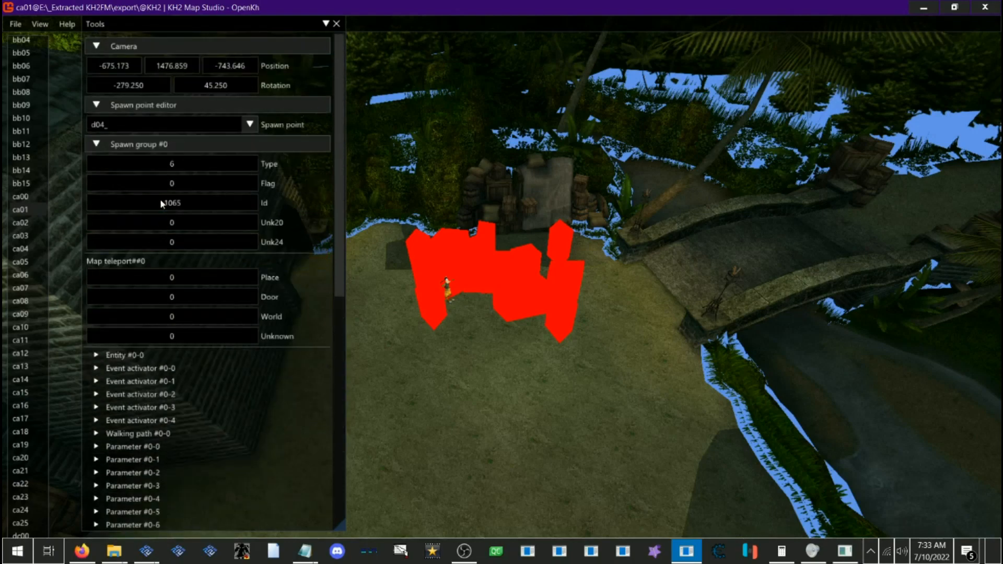
pyautogui.click(146, 150)
# Step: Switch to the b_40 spawn point and examine the enemies and party members placed near the dock
pyautogui.moveTo(462, 300); pyautogui.dragTo(430, 294)
pyautogui.press('w')
pyautogui.press('s')
pyautogui.press('w')
pyautogui.click(249, 125)
pyautogui.scroll(-5, 203, 160)
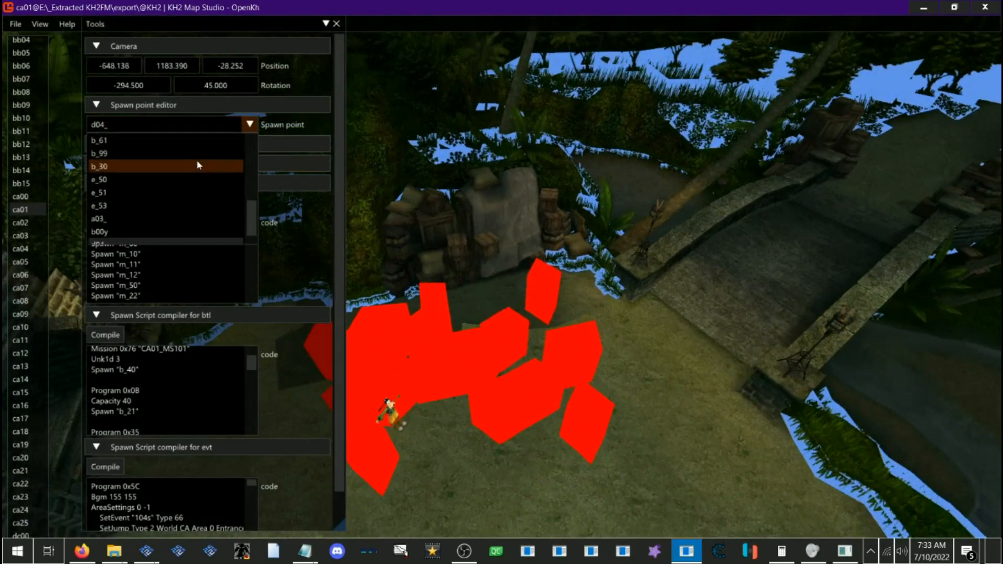
pyautogui.scroll(2, 197, 166)
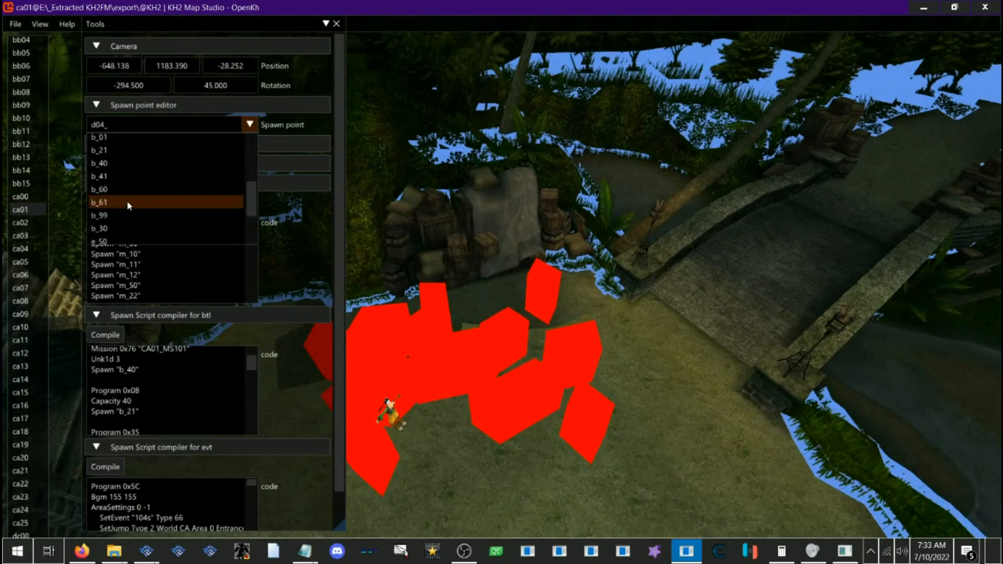
pyautogui.click(106, 164)
pyautogui.moveTo(433, 248); pyautogui.dragTo(772, 261)
pyautogui.press('a')
pyautogui.moveTo(586, 264); pyautogui.dragTo(496, 306)
pyautogui.press('w')
pyautogui.press('s')
pyautogui.press('d')
pyautogui.press('w')
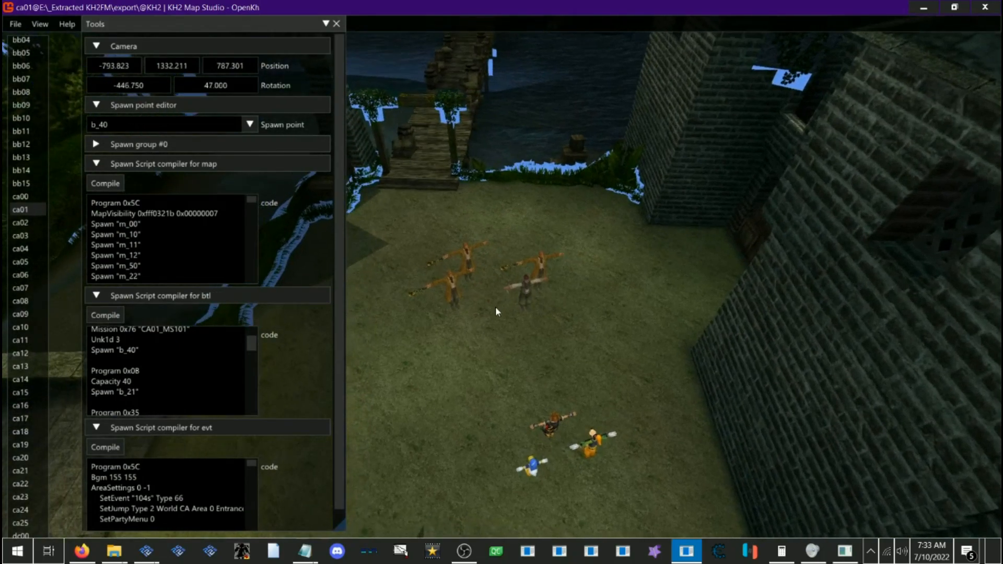
pyautogui.press('w')
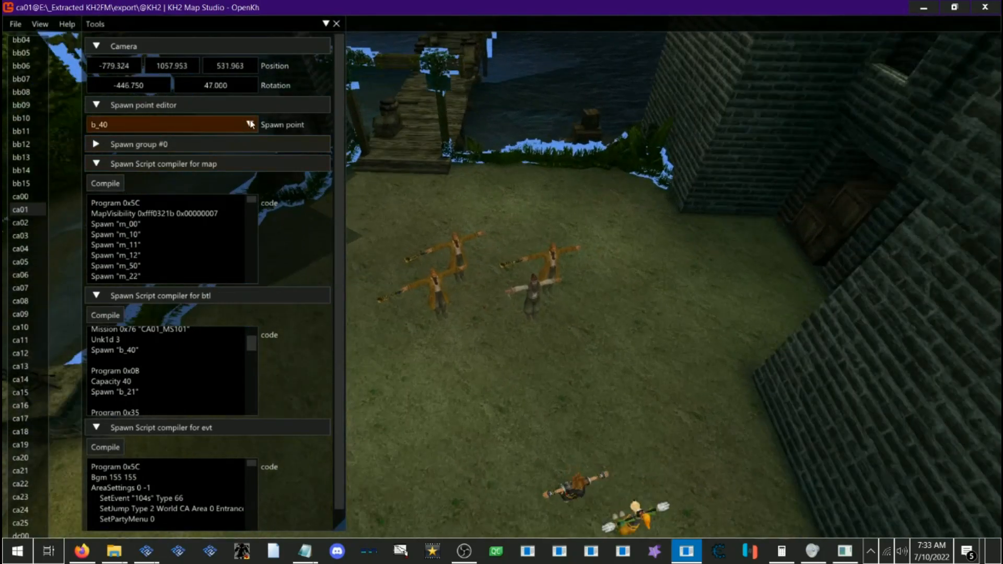
# Step: Preview the character placement of the b_41 spawn point, followed by that of b_60
pyautogui.click(220, 123)
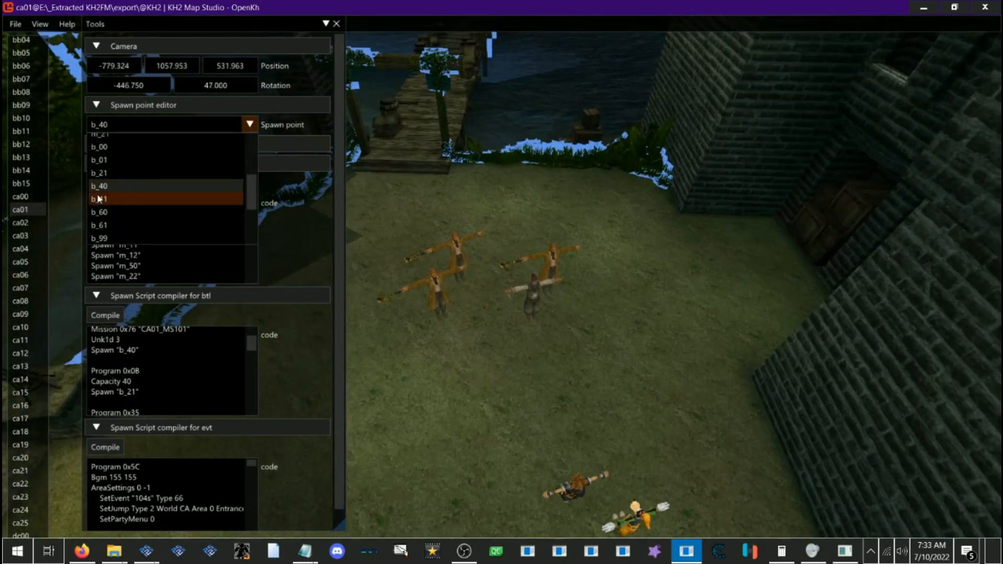
pyautogui.click(99, 198)
pyautogui.moveTo(412, 252); pyautogui.dragTo(403, 240)
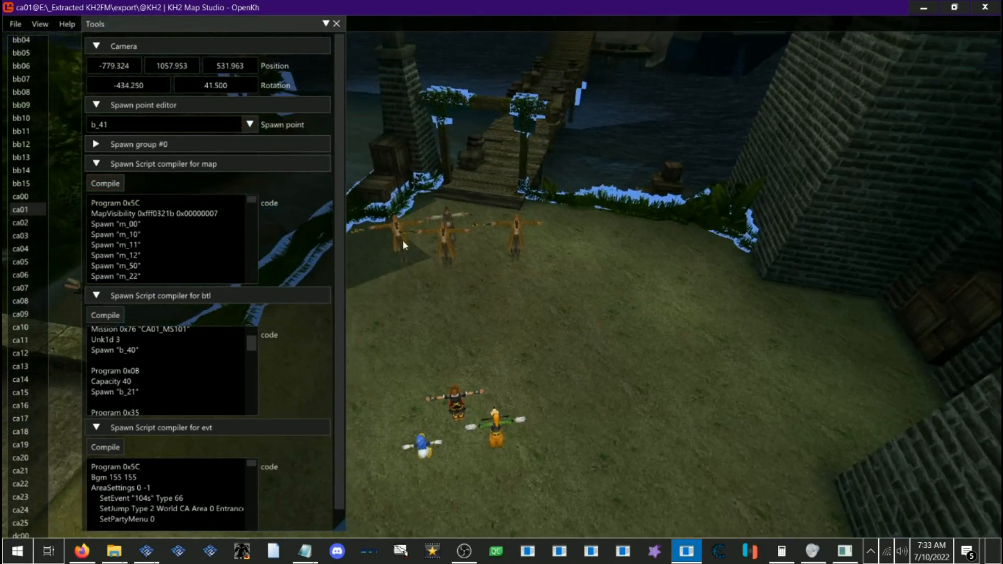
pyautogui.click(244, 123)
pyautogui.scroll(-5, 173, 183)
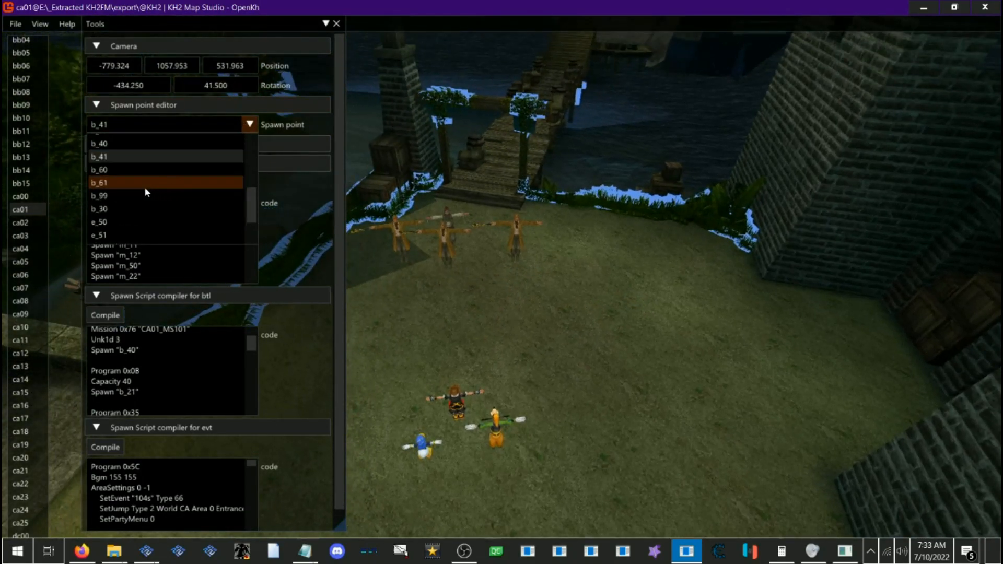
pyautogui.click(107, 166)
# Step: Compare the b_61 spawn point with b_60, leaving b_60 displayed
pyautogui.click(219, 125)
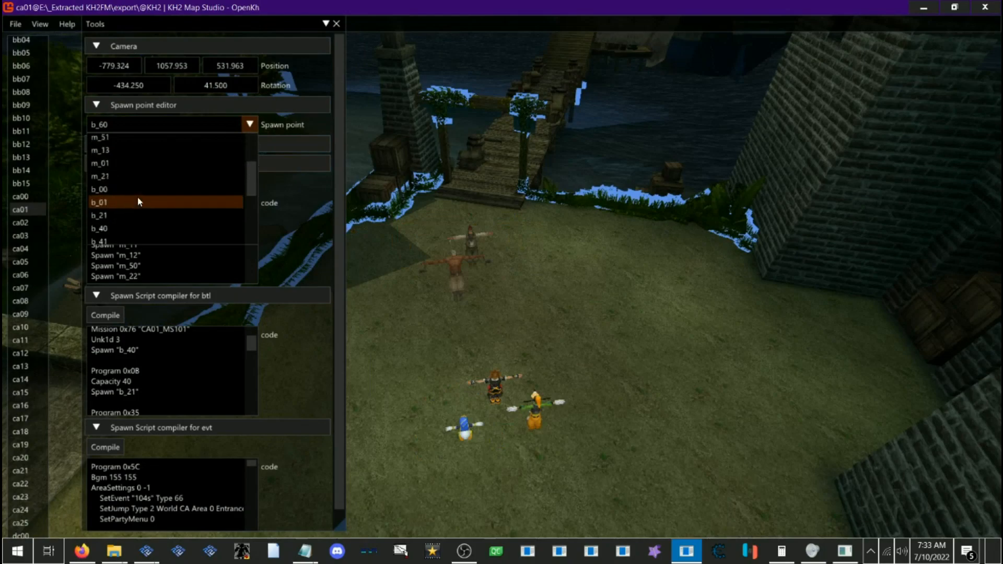
pyautogui.click(114, 184)
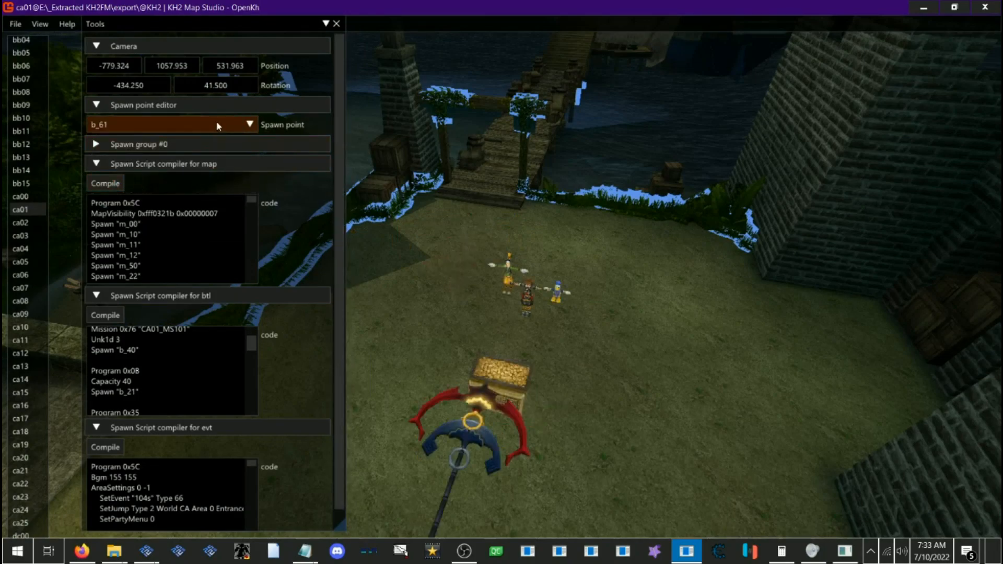
pyautogui.click(248, 125)
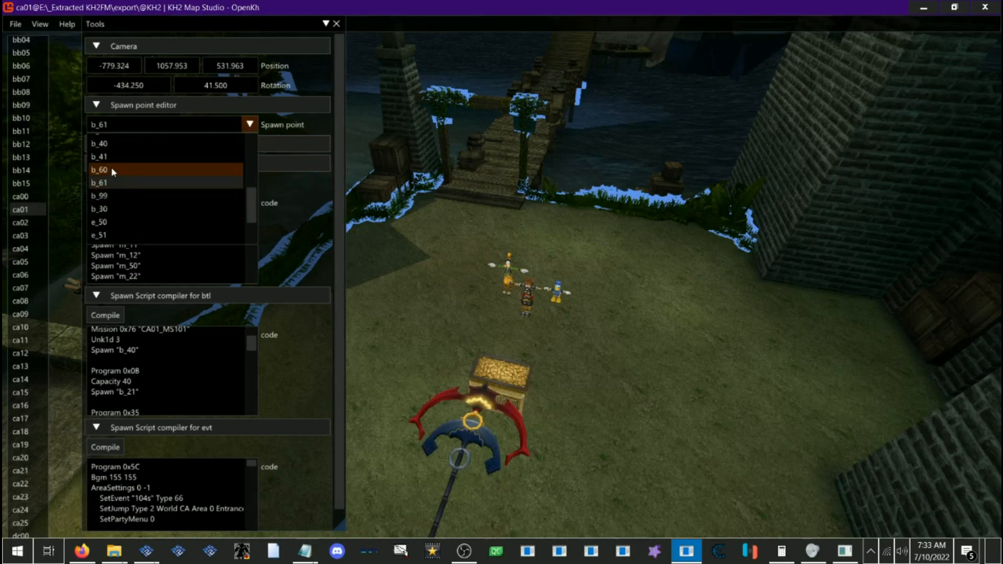
pyautogui.click(113, 171)
pyautogui.moveTo(472, 317); pyautogui.dragTo(452, 323, button='right')
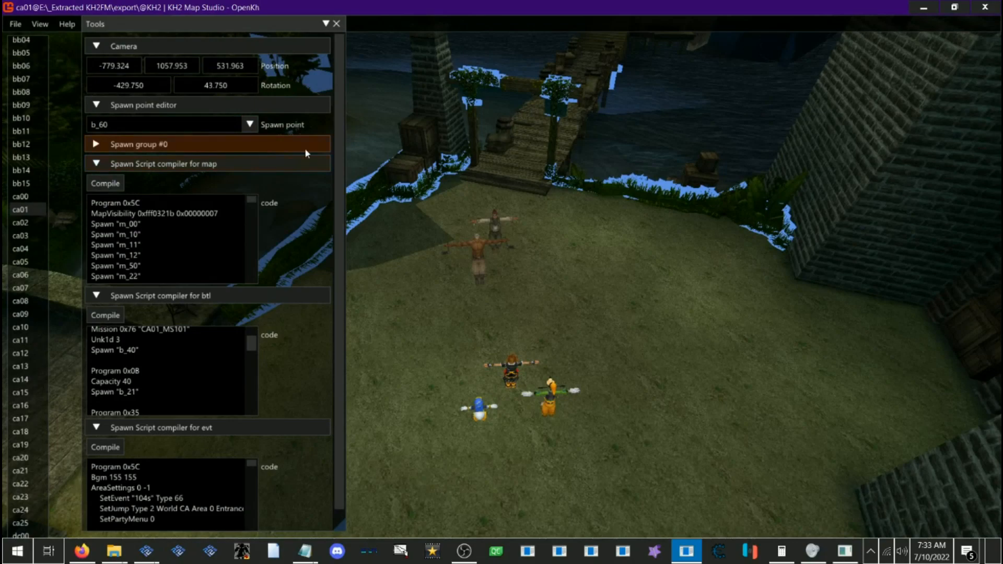
# Step: Expand spawn group #0 of b_60, check the objects of Entity #0-3 and #0-4, and collapse both entities
pyautogui.click(236, 144)
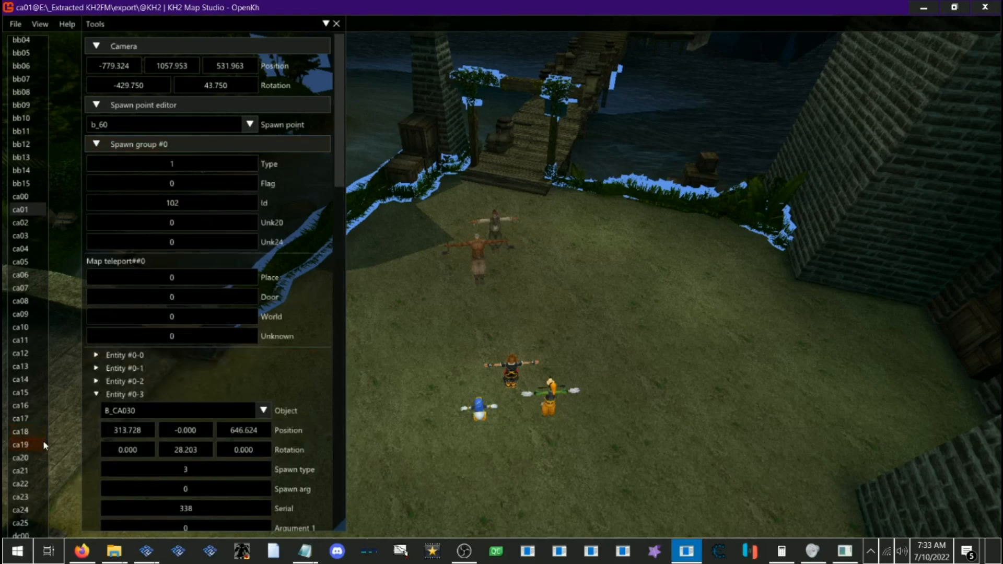
pyautogui.click(105, 395)
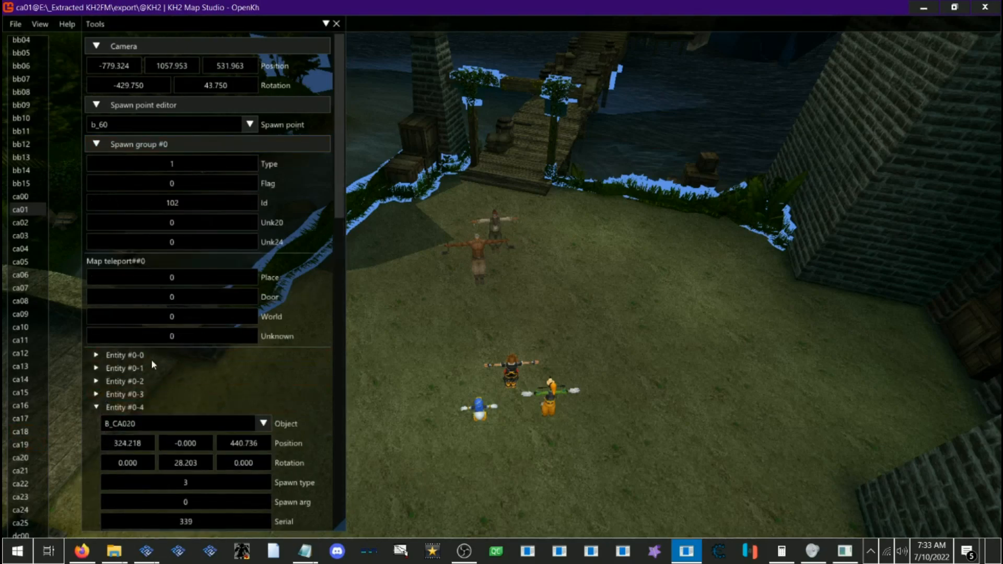
pyautogui.click(121, 406)
pyautogui.scroll(-2, 128, 387)
pyautogui.scroll(2, 133, 366)
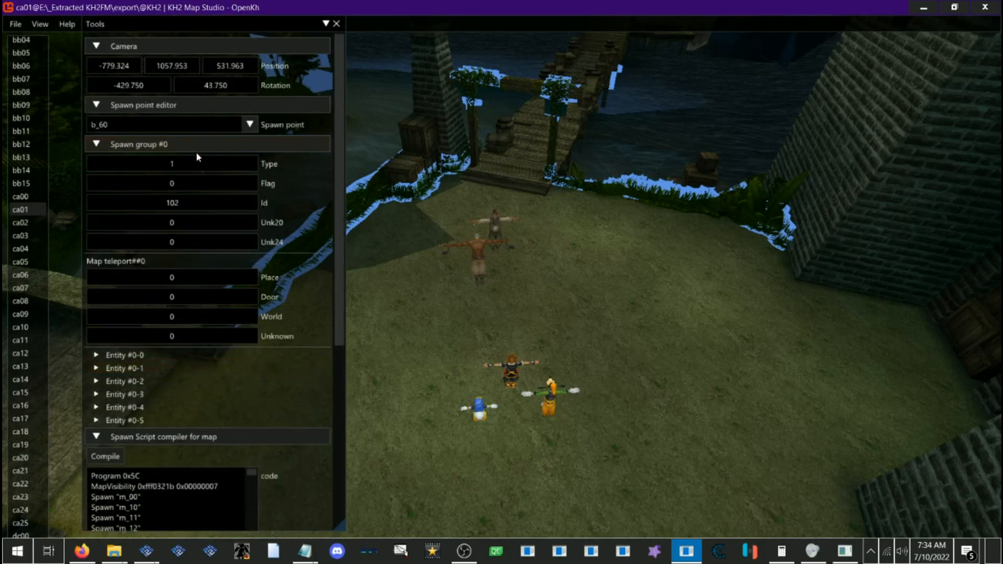
# Step: Switch to the KH2FM+BossWarpelaborate.txt notes in Notepad and look through the Port Royal location digits down to the event digits
pyautogui.scroll(-3, 193, 267)
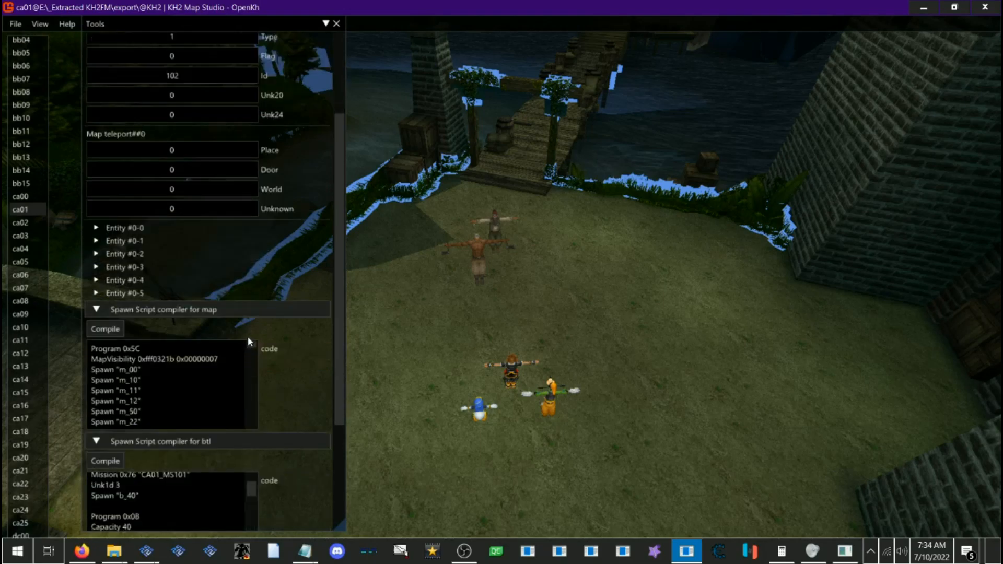
pyautogui.scroll(-2, 248, 338)
pyautogui.moveTo(298, 553)
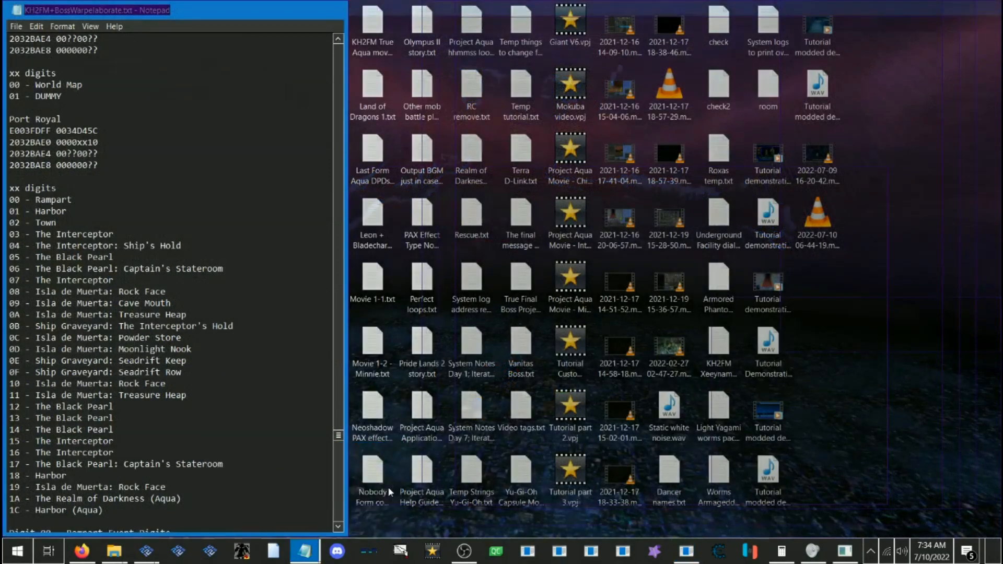
pyautogui.click(387, 487)
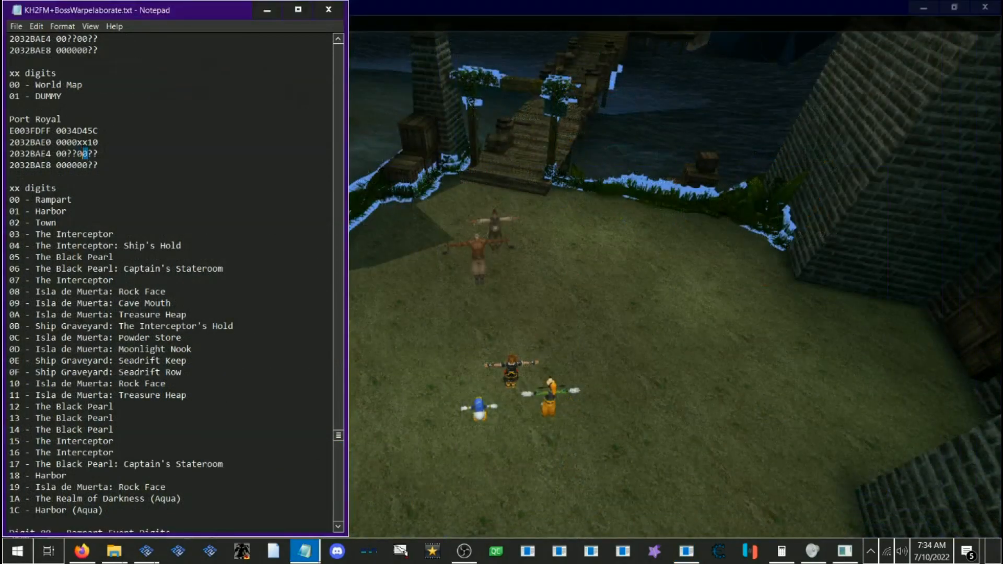
pyautogui.scroll(-4, 111, 141)
pyautogui.scroll(2, 111, 141)
pyautogui.scroll(-1, 112, 141)
pyautogui.scroll(2, 161, 169)
pyautogui.moveTo(119, 190); pyautogui.dragTo(26, 176)
pyautogui.click(47, 199)
pyautogui.scroll(-8, 31, 180)
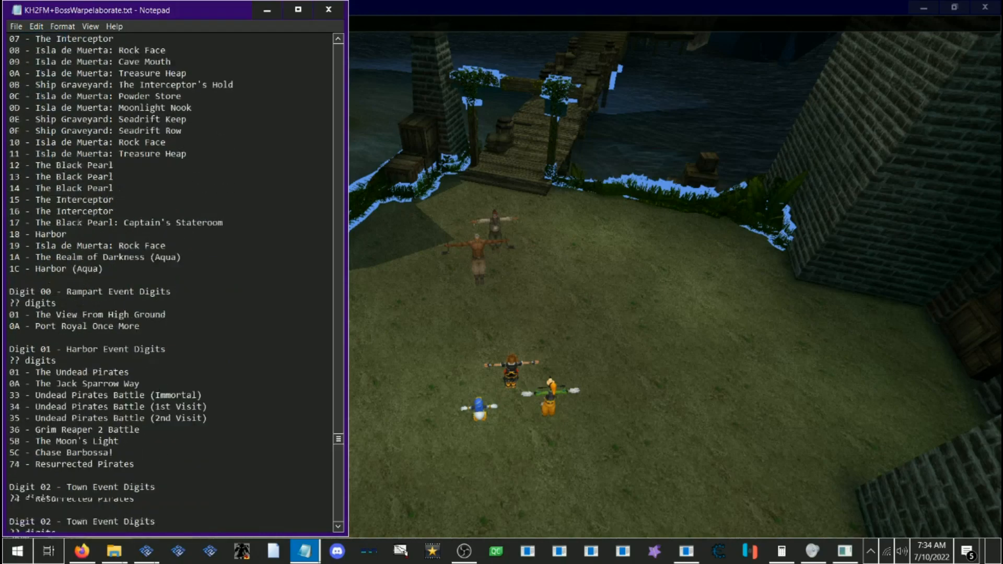
# Step: Locate the "35 - Undead Pirates Battle (2nd Visit)" entry under the Harbor event digits
pyautogui.click(93, 349)
pyautogui.scroll(1, 77, 320)
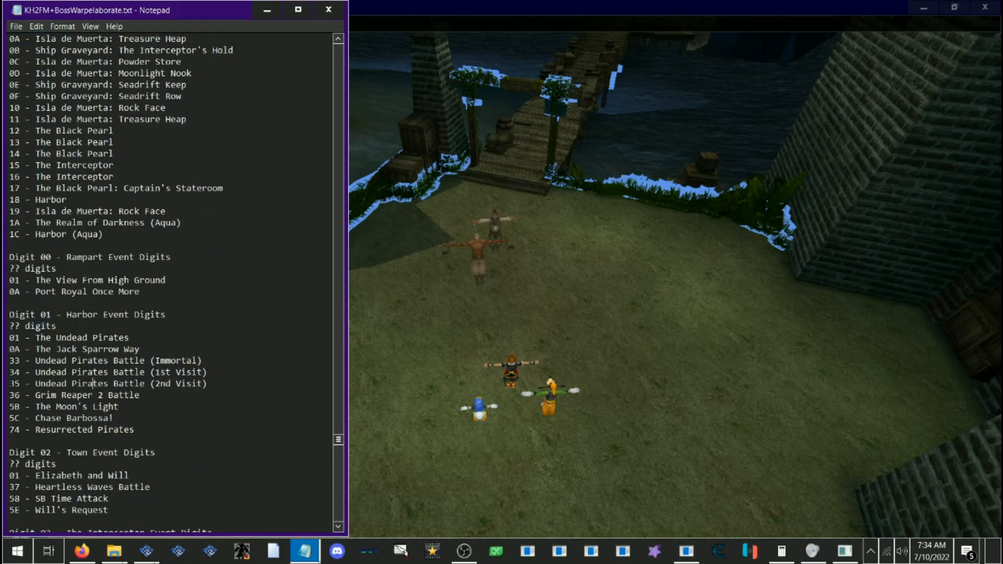
pyautogui.moveTo(9, 384); pyautogui.dragTo(120, 384)
pyautogui.click(130, 383)
pyautogui.moveTo(10, 384); pyautogui.dragTo(51, 385)
pyautogui.click(93, 383)
pyautogui.moveTo(223, 380); pyautogui.dragTo(8, 383)
pyautogui.click(72, 384)
# Step: Switch back to KH2 Map Studio and find Program 0x35 in the btl spawn script
pyautogui.click(687, 551)
pyautogui.scroll(1, 144, 424)
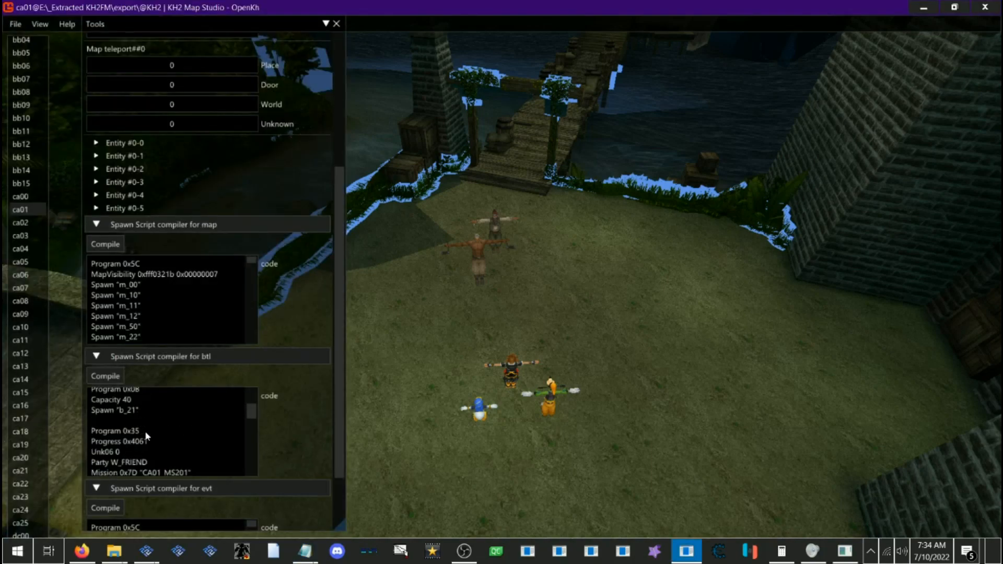
# Step: Examine the Program 0x35 line in the btl spawn script and bring its whole block into view
pyautogui.moveTo(144, 431); pyautogui.dragTo(91, 432)
pyautogui.moveTo(143, 431); pyautogui.dragTo(124, 435)
pyautogui.click(134, 425)
pyautogui.moveTo(131, 434); pyautogui.dragTo(123, 435)
pyautogui.click(141, 434)
pyautogui.moveTo(138, 433)
pyautogui.mouseDown()
pyautogui.moveTo(124, 432)
pyautogui.moveTo(151, 428)
pyautogui.mouseUp()
pyautogui.click(150, 428)
pyautogui.scroll(-2, 161, 412)
pyautogui.scroll(2, 162, 412)
pyautogui.scroll(-2, 162, 399)
pyautogui.scroll(1, 162, 407)
pyautogui.scroll(-1, 162, 416)
pyautogui.scroll(2, 164, 418)
pyautogui.scroll(-1, 159, 420)
pyautogui.scroll(1, 155, 418)
pyautogui.moveTo(252, 414); pyautogui.dragTo(252, 418)
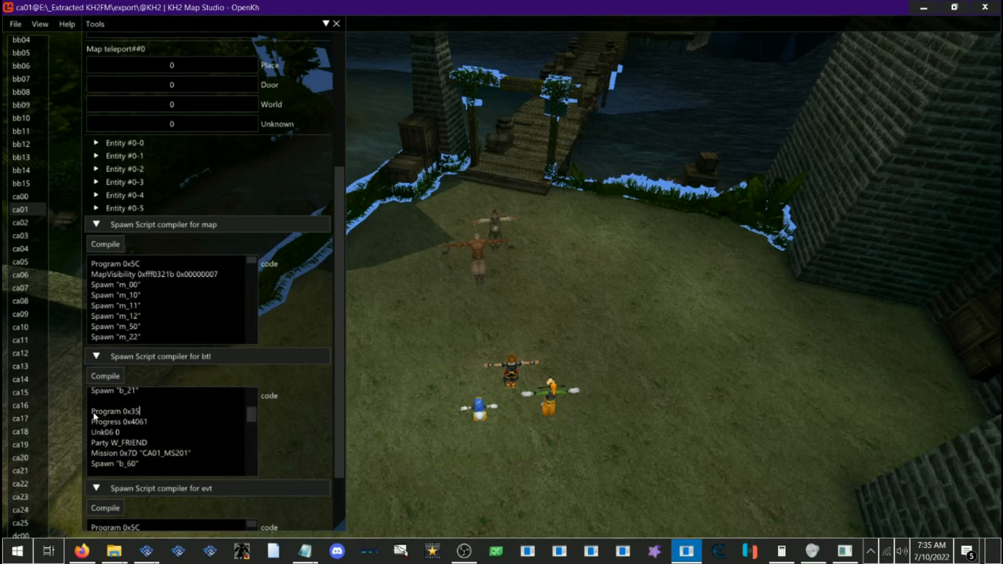
# Step: Examine the Progress, Unk06, Party, Mission "CA01_MS201" and Spawn "b_60" lines of Program 0x35
pyautogui.moveTo(149, 422); pyautogui.dragTo(95, 437)
pyautogui.click(119, 427)
pyautogui.click(126, 434)
pyautogui.moveTo(148, 443)
pyautogui.mouseDown()
pyautogui.moveTo(99, 443)
pyautogui.moveTo(149, 444)
pyautogui.mouseUp()
pyautogui.moveTo(196, 451); pyautogui.dragTo(92, 454)
pyautogui.click(109, 456)
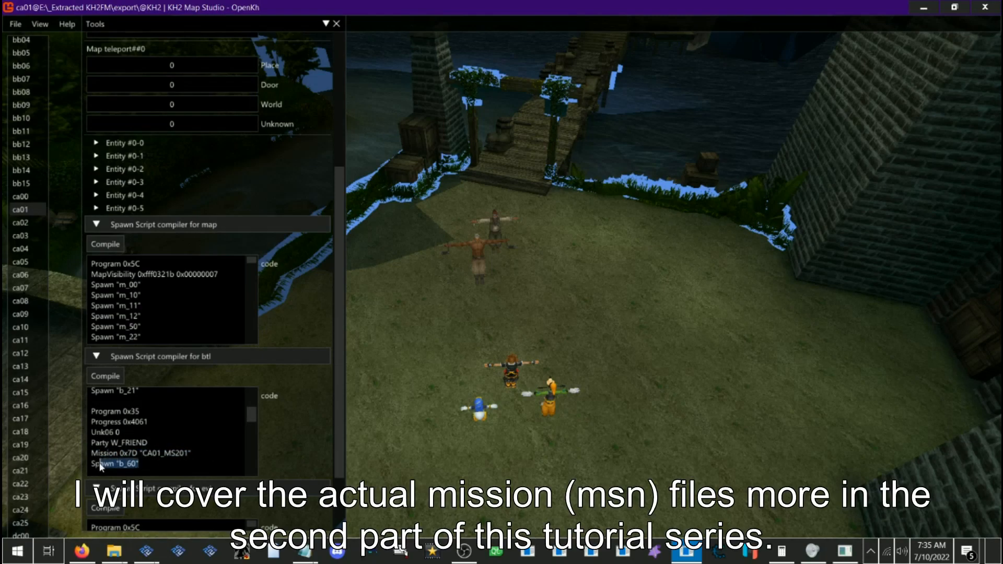
pyautogui.click(132, 453)
# Step: Reselect b_60 from the spawn point list in the spawn point editor
pyautogui.scroll(5, 128, 93)
pyautogui.click(156, 82)
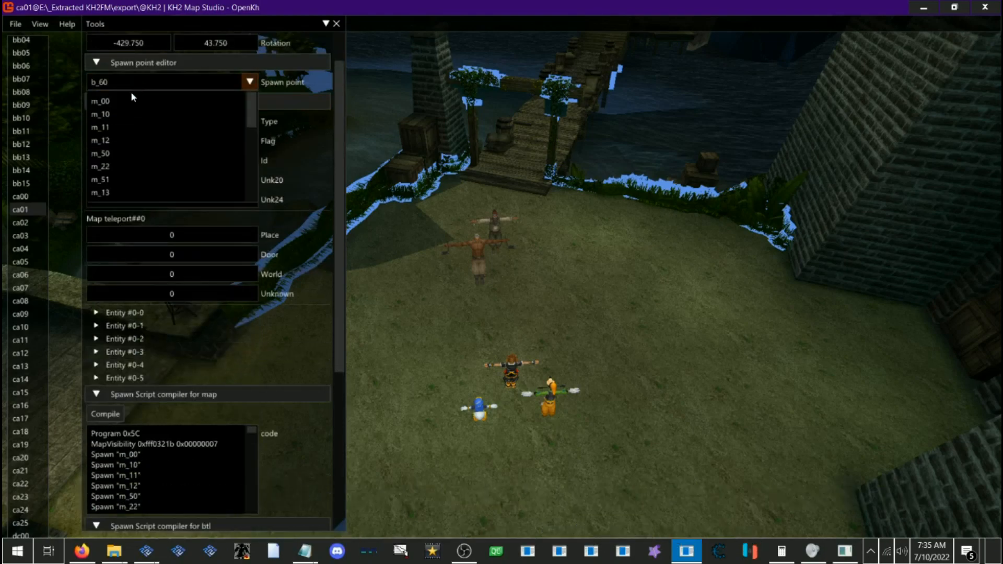
pyautogui.scroll(-2, 136, 167)
pyautogui.click(114, 169)
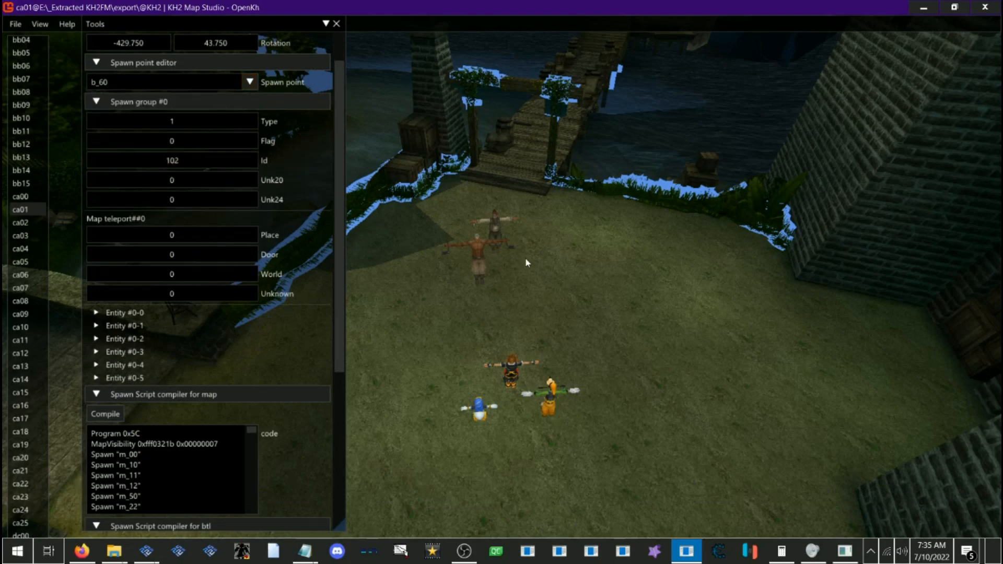
# Step: Inspect the two undead pirates of b_60 up close in front of the dock
pyautogui.moveTo(616, 300); pyautogui.dragTo(532, 264)
pyautogui.press('w')
pyautogui.press('s')
pyautogui.press('w')
pyautogui.press('s')
pyautogui.moveTo(563, 314); pyautogui.dragTo(551, 344)
pyautogui.press('w')
pyautogui.moveTo(568, 289); pyautogui.dragTo(594, 330)
pyautogui.press('s')
pyautogui.press('w')
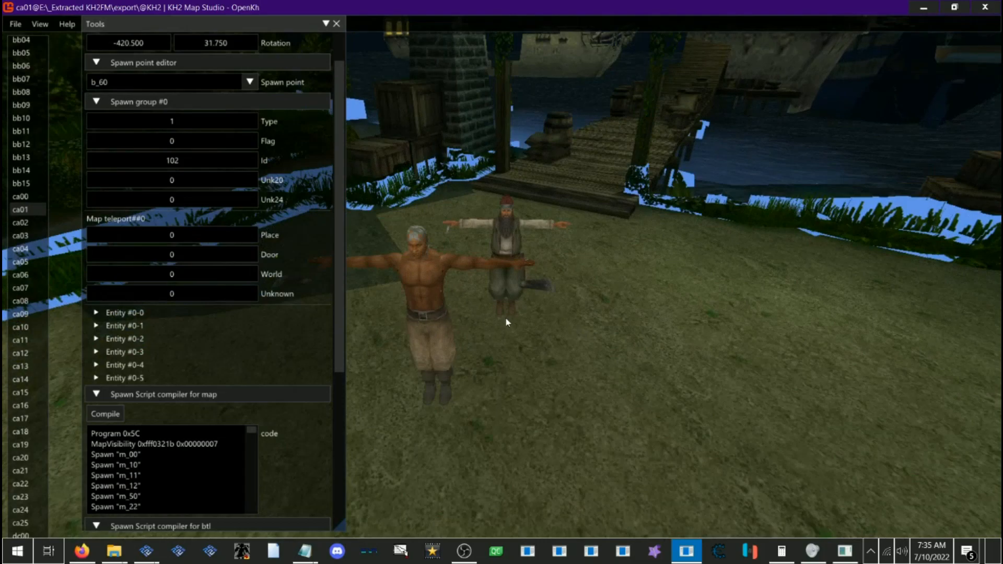
pyautogui.moveTo(510, 323); pyautogui.dragTo(511, 331)
pyautogui.press('w')
pyautogui.press('s')
pyautogui.press('w')
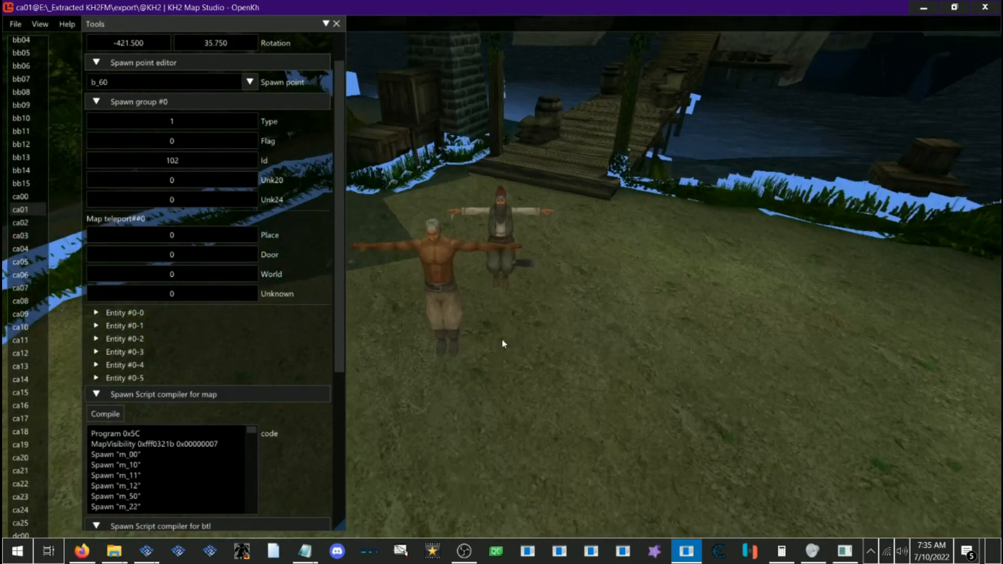
# Step: Check the object of Entity #0-0, collapse it, and view the party and pirates together in the map
pyautogui.click(138, 312)
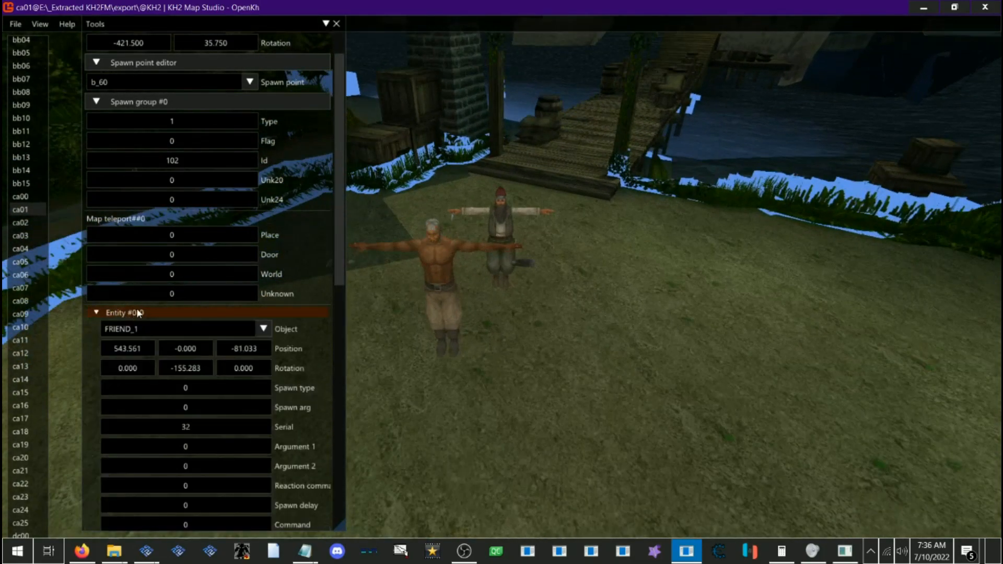
pyautogui.scroll(-1, 137, 310)
pyautogui.click(141, 271)
pyautogui.press('s')
pyautogui.moveTo(528, 329); pyautogui.dragTo(528, 359)
pyautogui.press('s')
pyautogui.press('w')
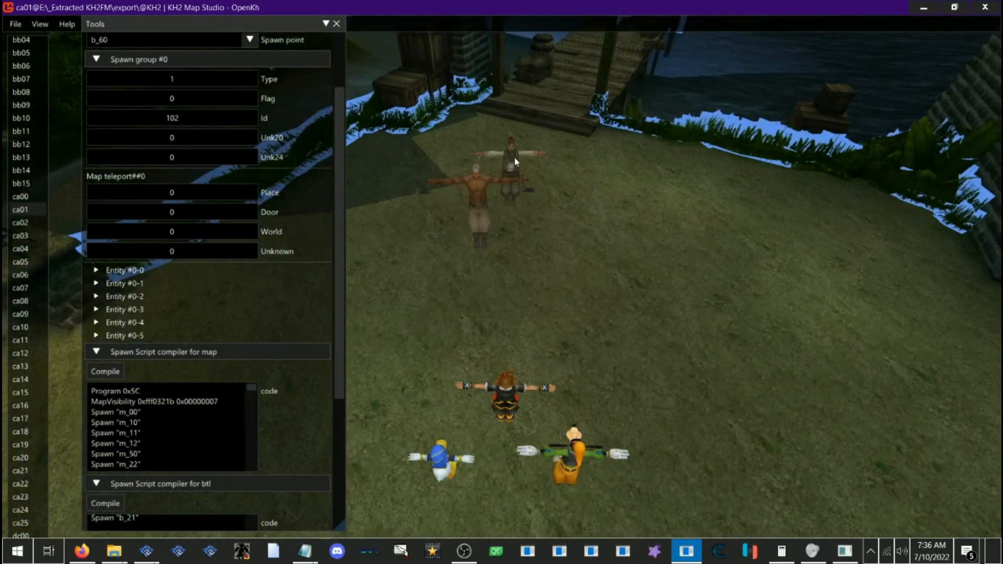
pyautogui.scroll(1, 256, 245)
pyautogui.scroll(-1, 256, 245)
# Step: Check the object of Entity #0-2 and expand Entity #0-3, #0-4 and #0-5 to review their fields
pyautogui.click(123, 309)
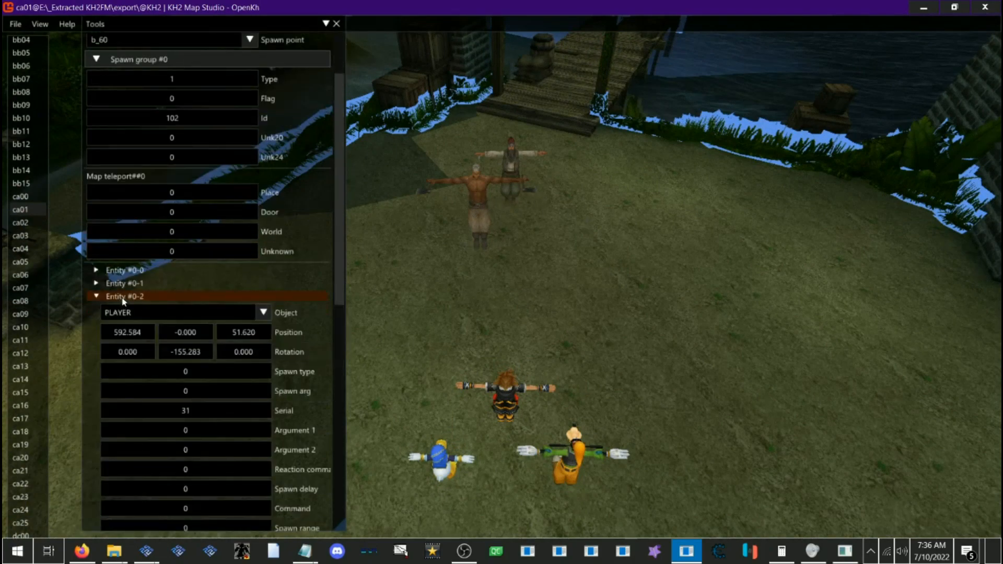
pyautogui.click(124, 309)
pyautogui.click(123, 309)
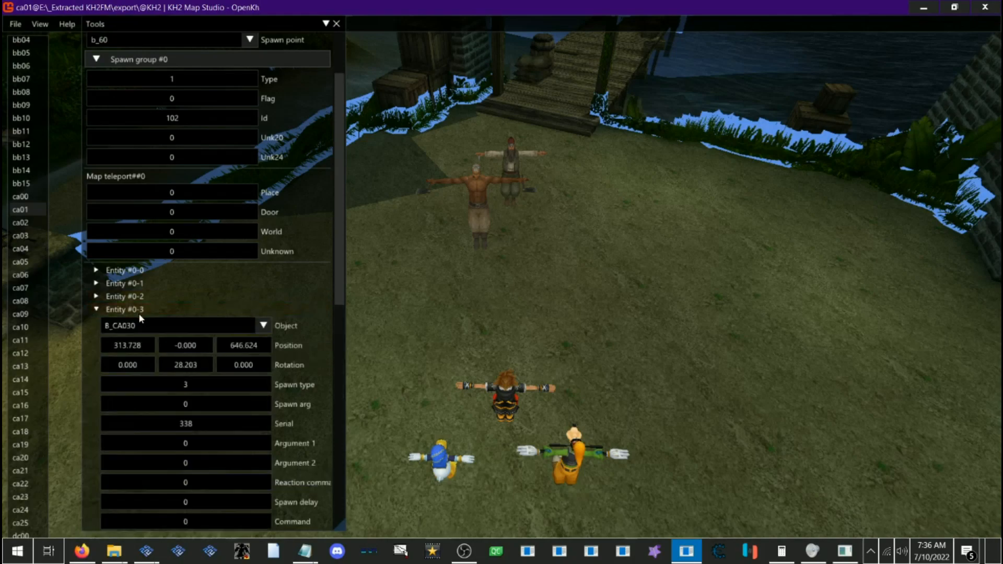
pyautogui.click(139, 308)
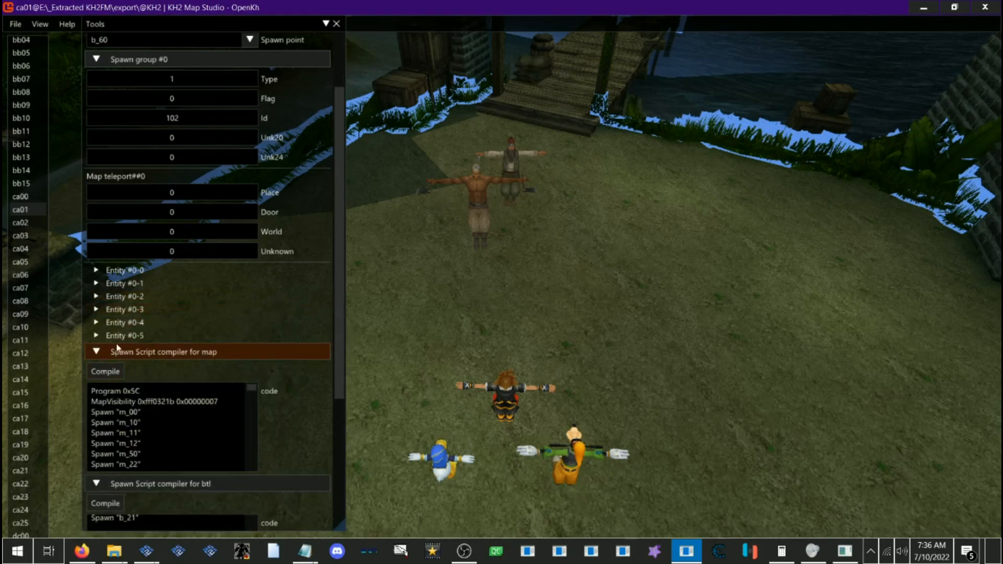
pyautogui.click(126, 322)
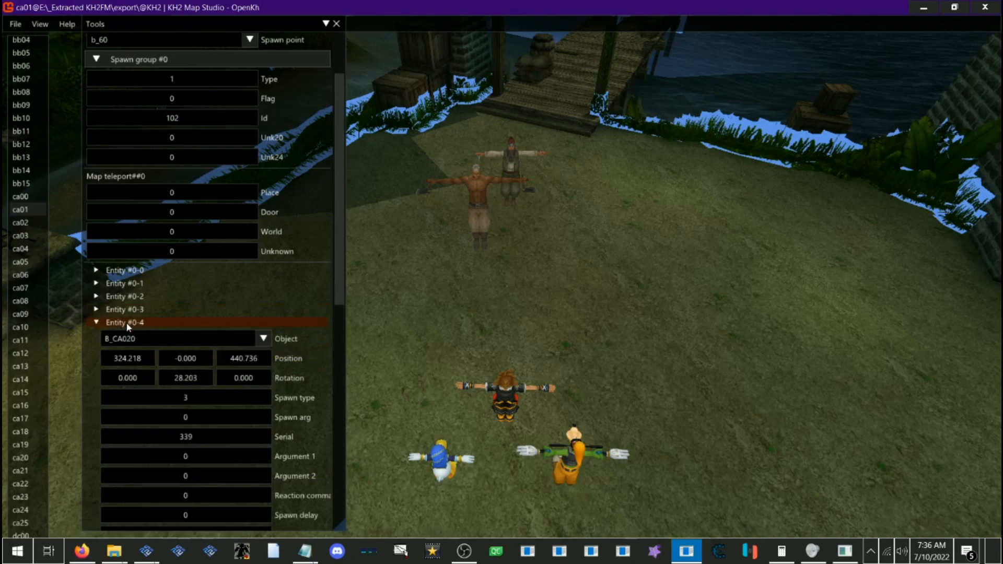
pyautogui.click(127, 323)
pyautogui.click(127, 336)
pyautogui.click(128, 336)
pyautogui.click(127, 322)
pyautogui.click(130, 308)
pyautogui.scroll(-2, 156, 302)
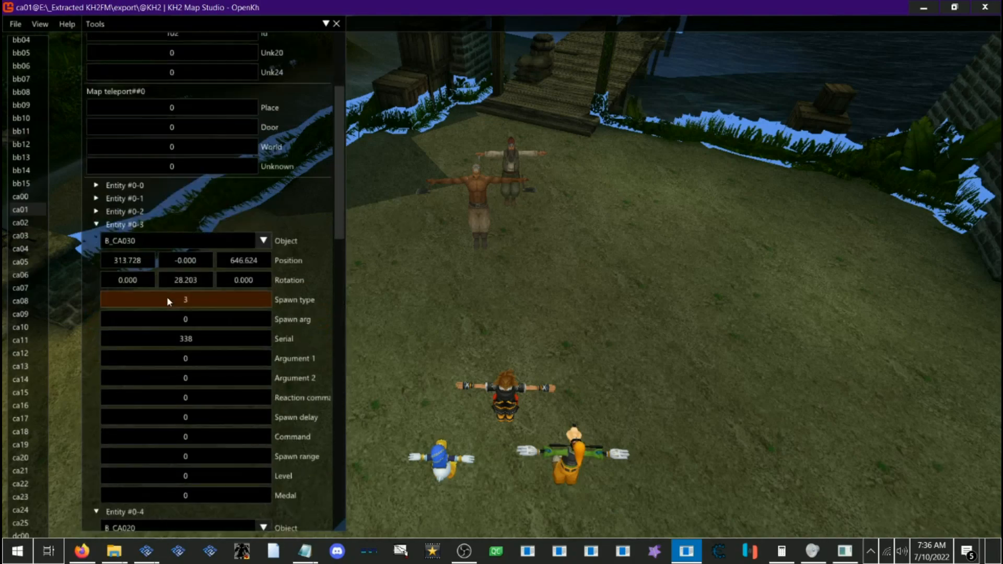
pyautogui.scroll(-6, 168, 297)
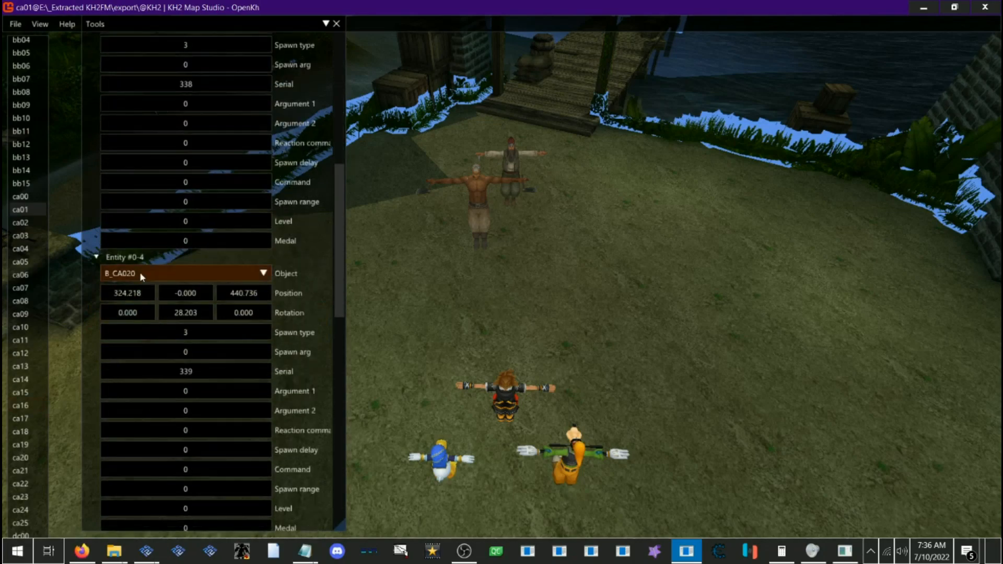
# Step: Change the object of Entity #0-4 to B_CA040, filtering the object list by B_CA04
pyautogui.scroll(-2, 138, 245)
pyautogui.click(136, 190)
pyautogui.moveTo(135, 211); pyautogui.dragTo(28, 211)
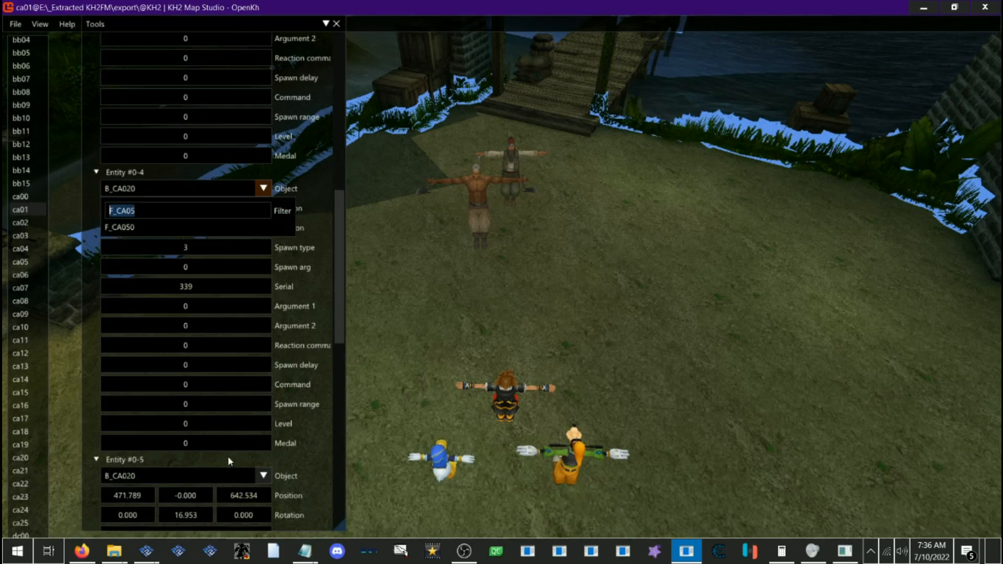
pyautogui.write('B_CA04')
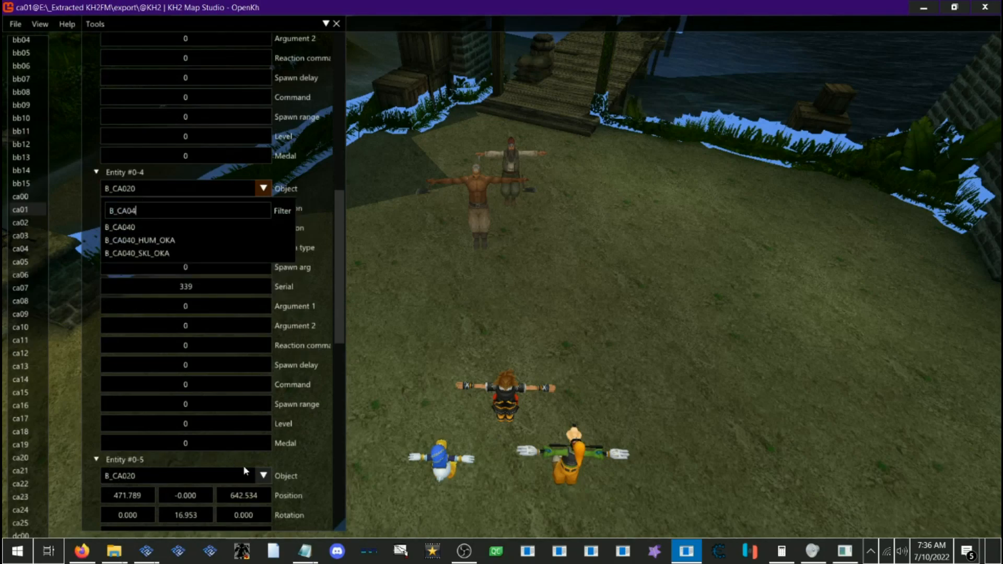
pyautogui.click(137, 226)
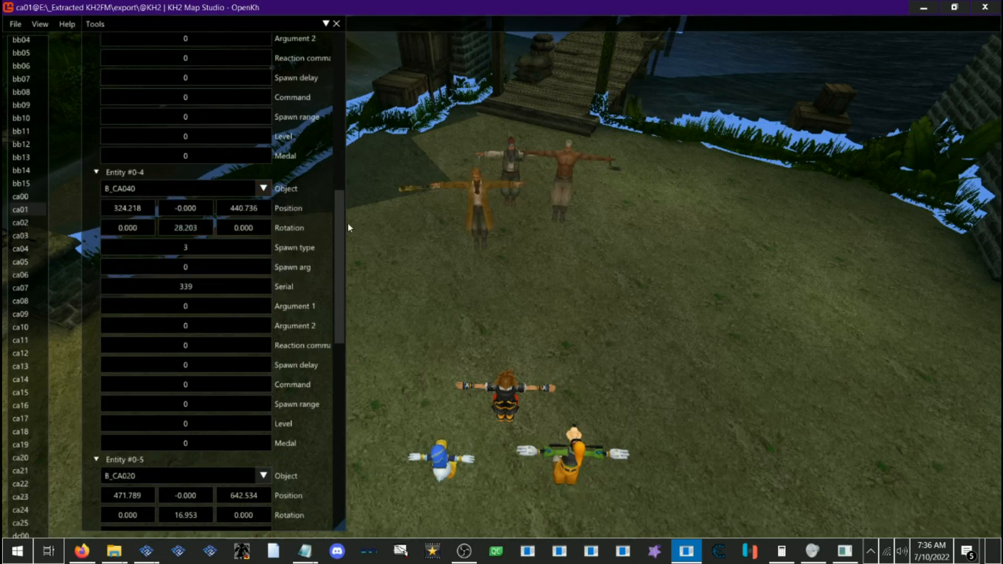
pyautogui.moveTo(525, 256); pyautogui.dragTo(516, 234)
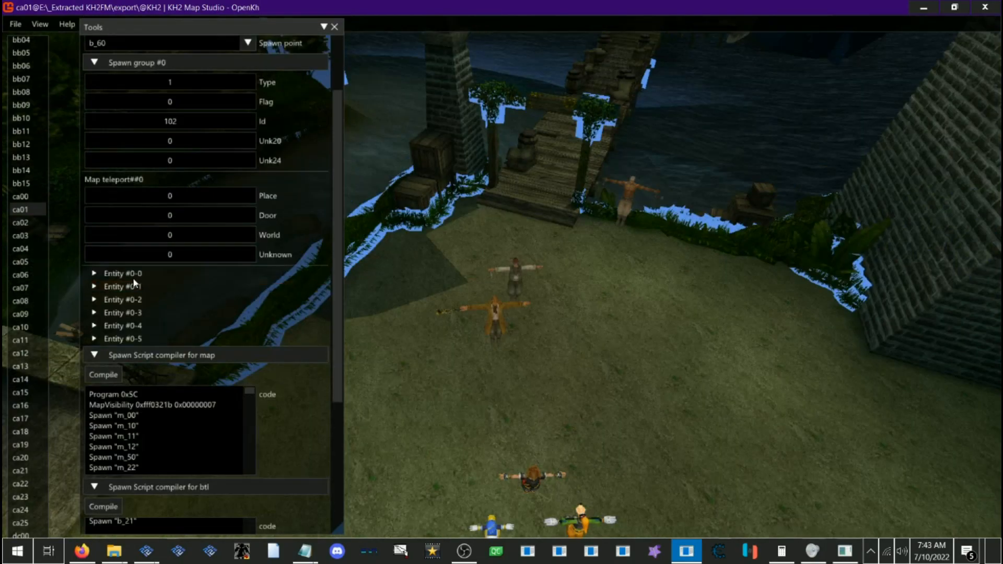
# Step: Review the fields of Entity #0-0 and Entity #0-3, and collapse Entity #0-3
pyautogui.click(125, 273)
pyautogui.scroll(-5, 221, 296)
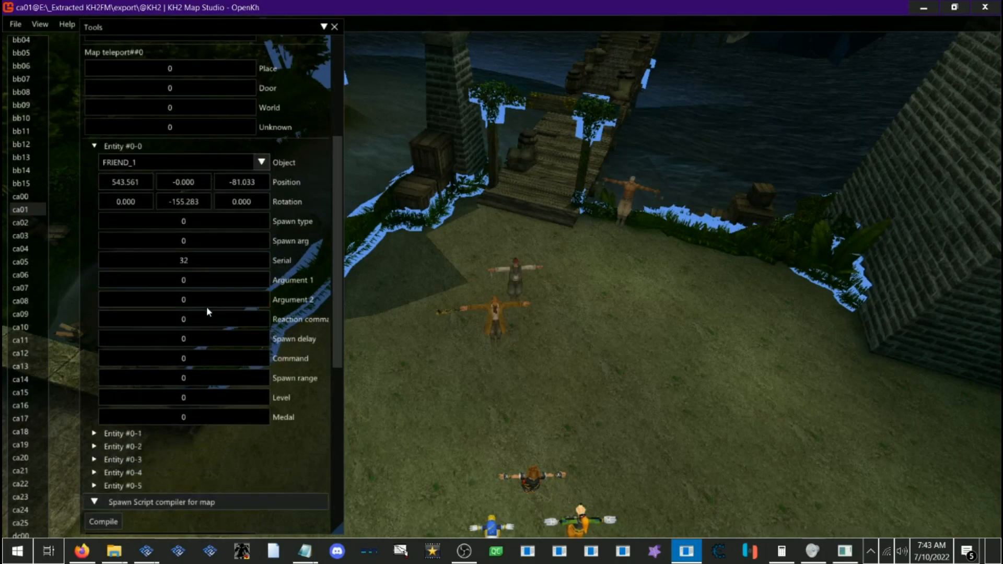
pyautogui.click(166, 374)
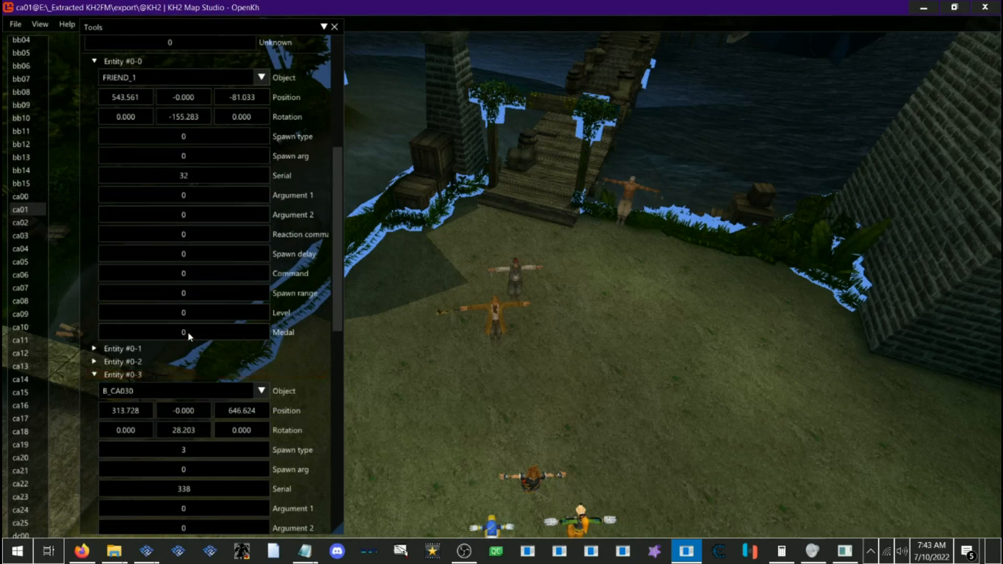
pyautogui.scroll(-4, 184, 329)
pyautogui.scroll(2, 181, 330)
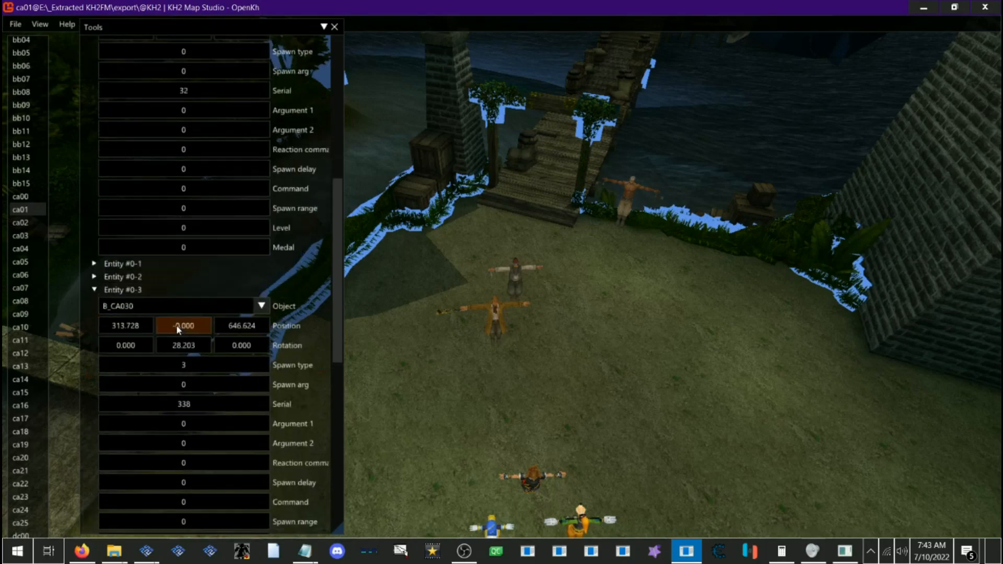
pyautogui.click(121, 289)
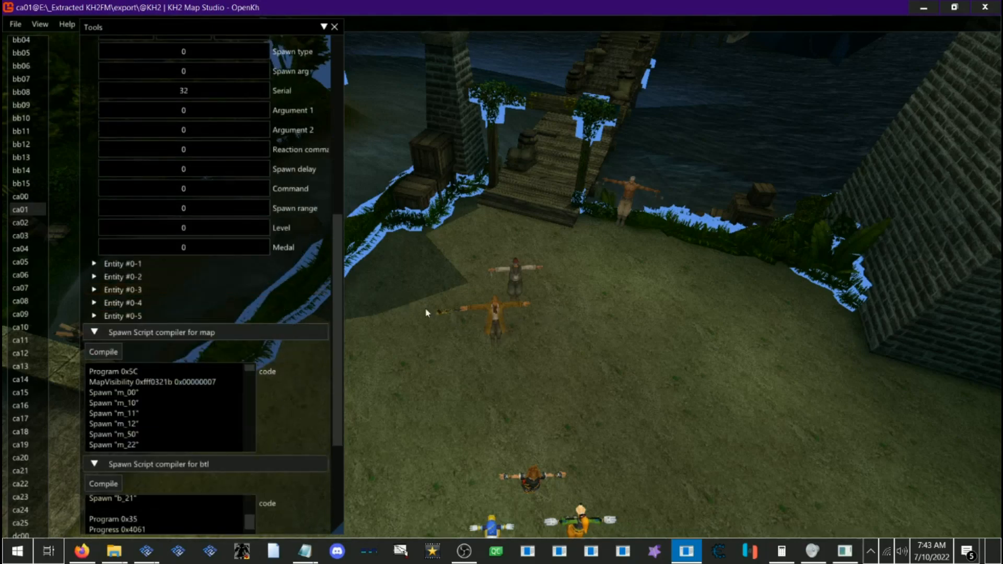
# Step: Review the spawn group #0 and map teleport fields of b_60, and collapse Entity #0-0
pyautogui.scroll(6, 133, 272)
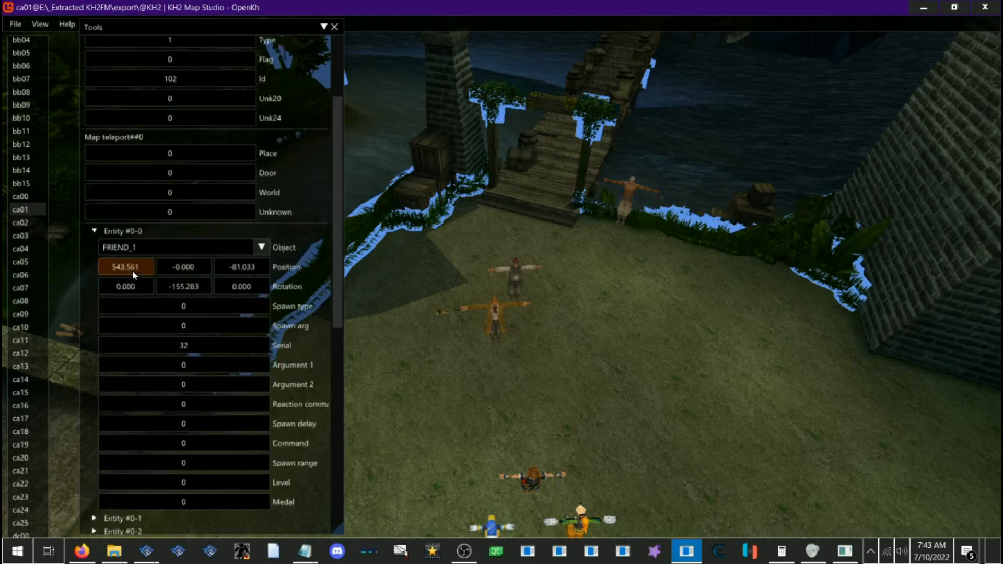
pyautogui.scroll(-1, 133, 270)
pyautogui.scroll(3, 133, 271)
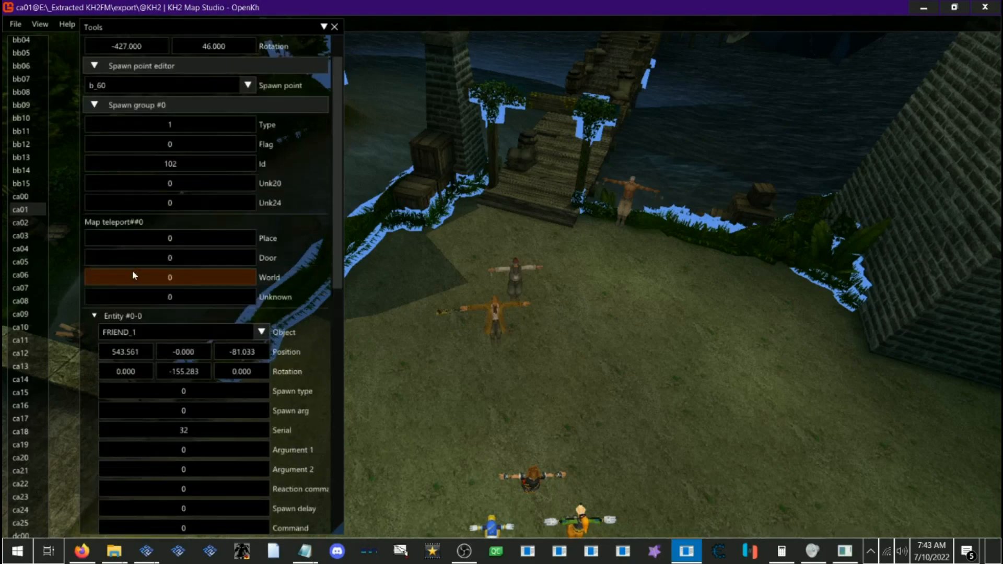
pyautogui.scroll(1, 133, 275)
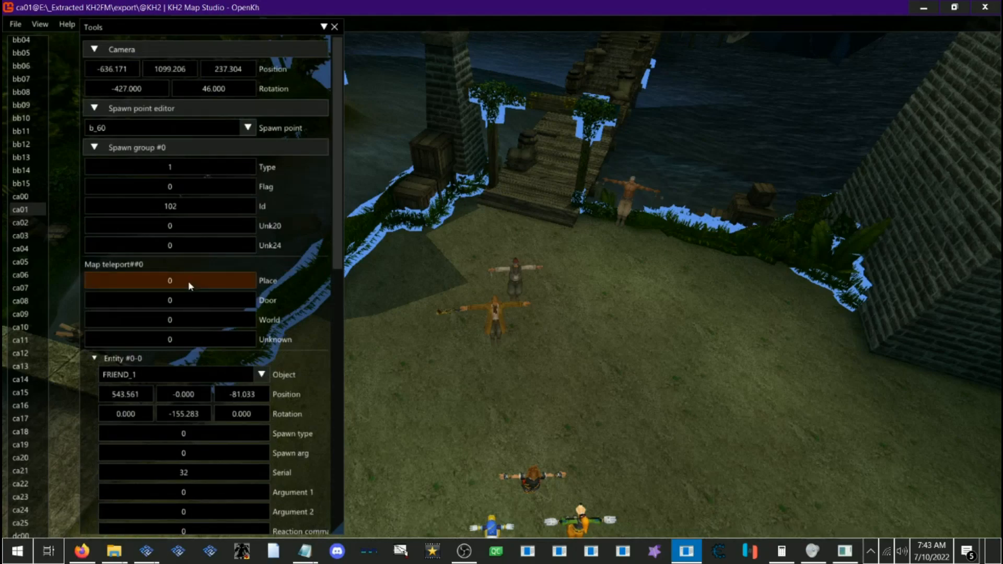
pyautogui.scroll(-3, 203, 144)
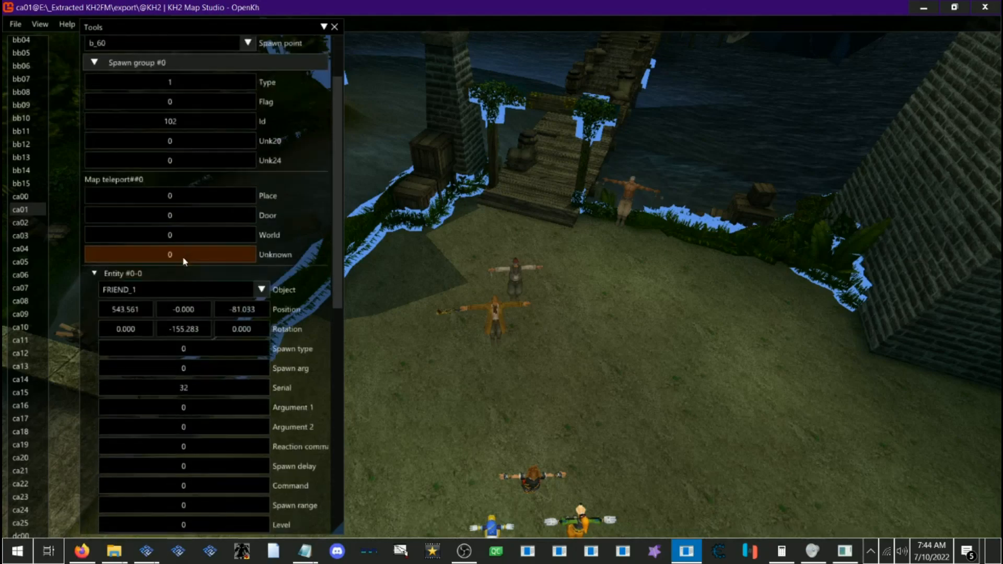
pyautogui.click(157, 231)
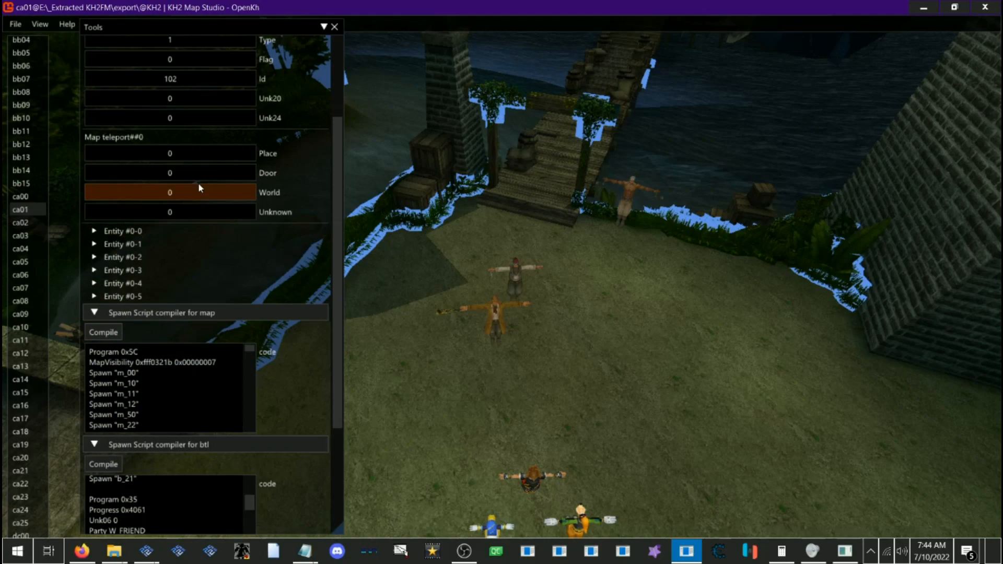
pyautogui.press('s')
pyautogui.moveTo(454, 293); pyautogui.dragTo(461, 340)
pyautogui.press('w')
pyautogui.press('s')
pyautogui.press('w')
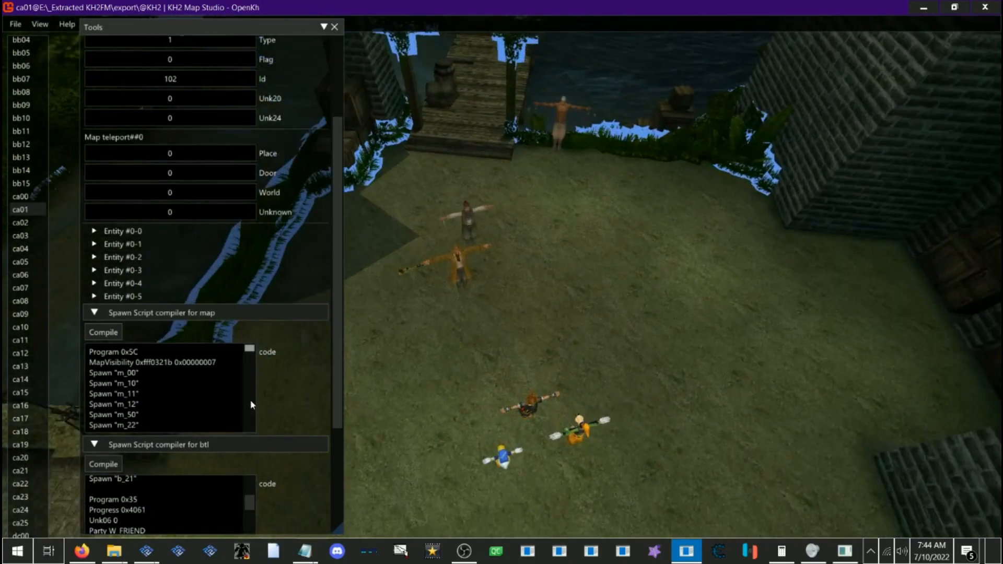
# Step: Add the line Spawn "b_61" below Spawn "b_60" in Program 0x35 of the btl spawn script and compile it
pyautogui.scroll(-1, 251, 405)
pyautogui.scroll(-3, 262, 384)
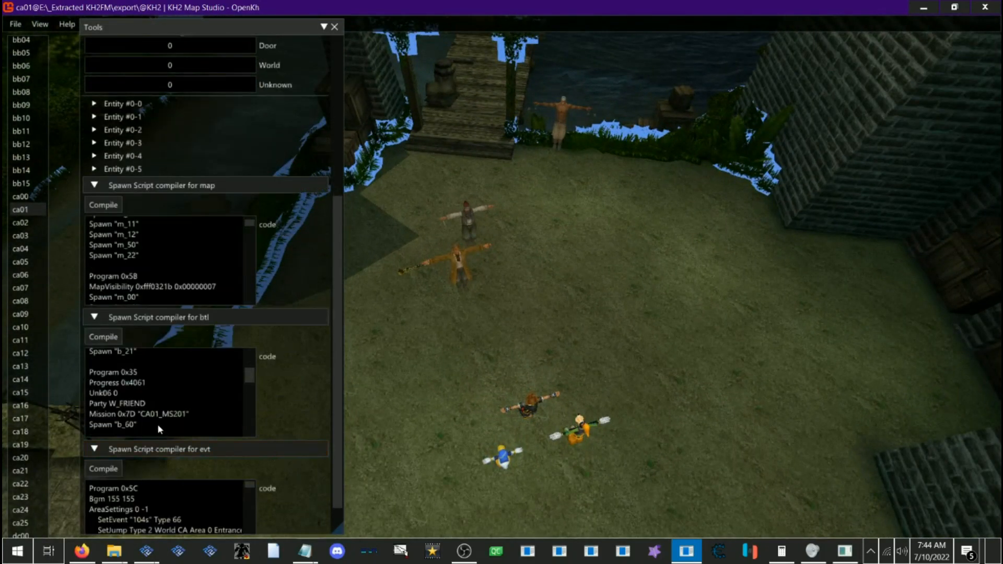
pyautogui.click(158, 425)
pyautogui.scroll(-1, 183, 400)
pyautogui.press('Return')
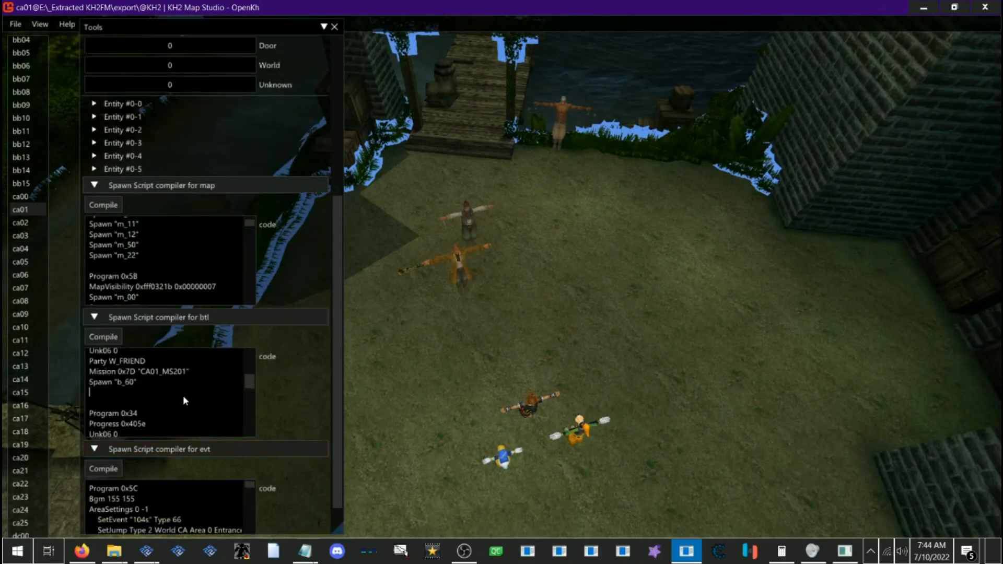
pyautogui.write('Spawn "b')
pyautogui.write('_')
pyautogui.write('61"')
pyautogui.click(114, 340)
# Step: Save the ard as ca01.ard in the Dynamic Loader VFS ard folder, overwriting the existing file
pyautogui.scroll(3, 287, 384)
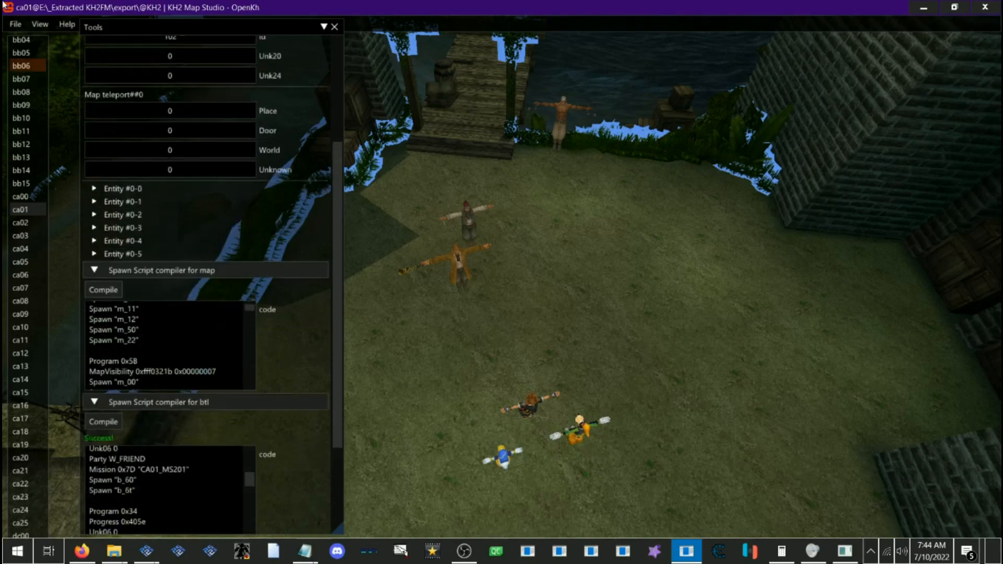
pyautogui.click(15, 24)
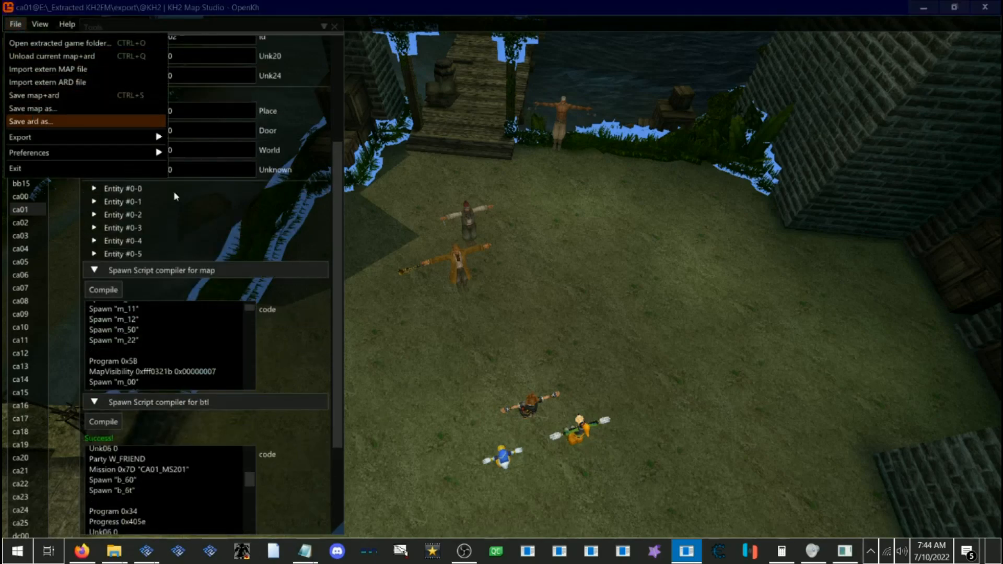
pyautogui.click(33, 121)
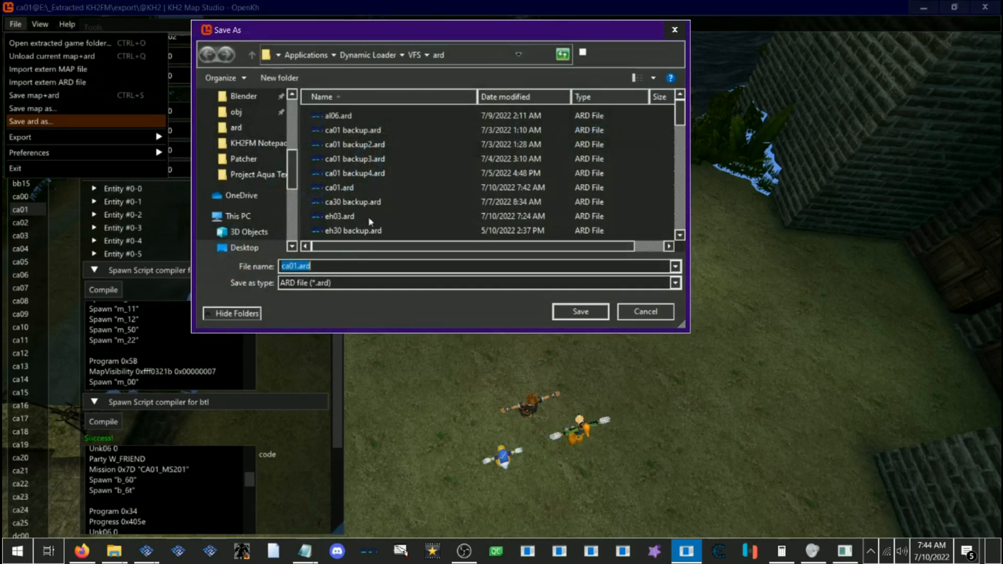
pyautogui.doubleClick(335, 188)
pyautogui.click(542, 328)
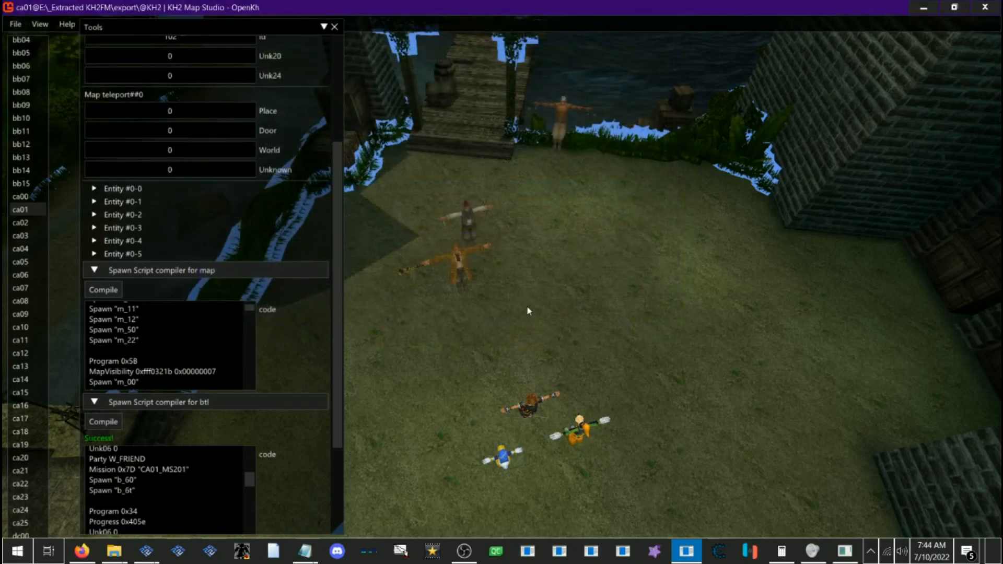
pyautogui.moveTo(528, 308); pyautogui.dragTo(460, 302)
pyautogui.scroll(4, 265, 312)
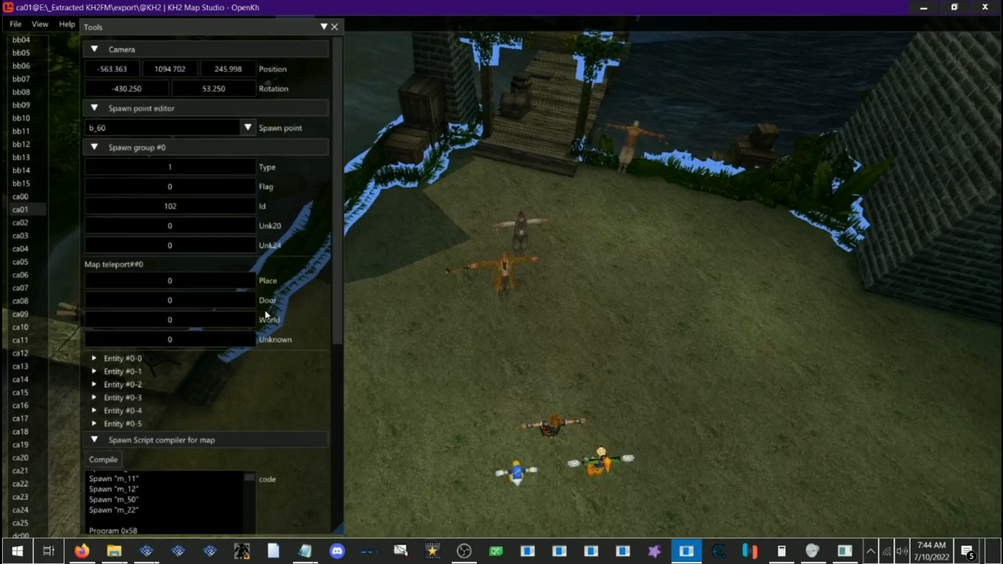
# Step: Expand Entity #0-0, #0-1 and #0-2 of the b_60 spawn group and review their objects, positions and serials
pyautogui.scroll(-3, 136, 355)
pyautogui.click(128, 273)
pyautogui.scroll(-6, 141, 303)
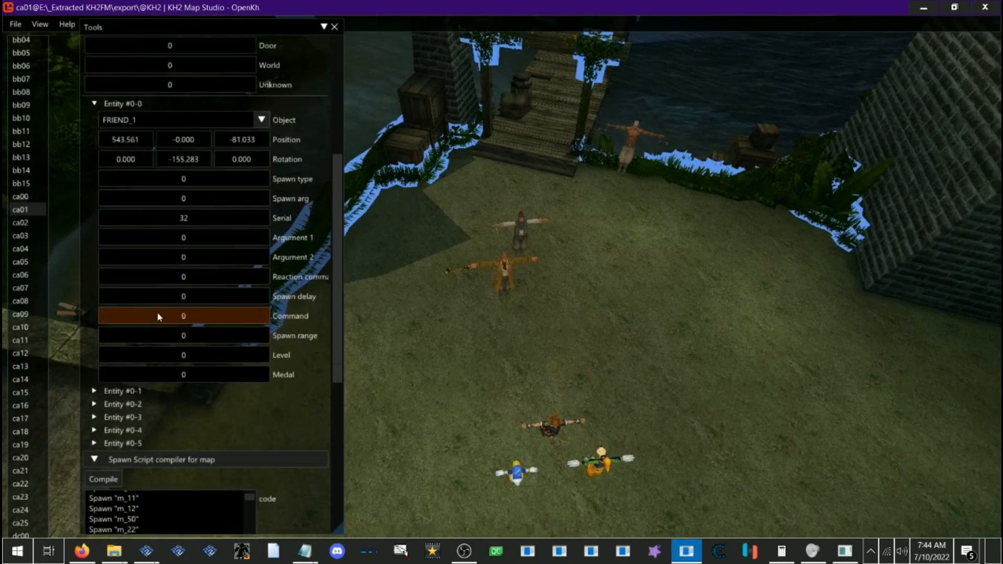
pyautogui.click(123, 390)
pyautogui.scroll(-5, 125, 423)
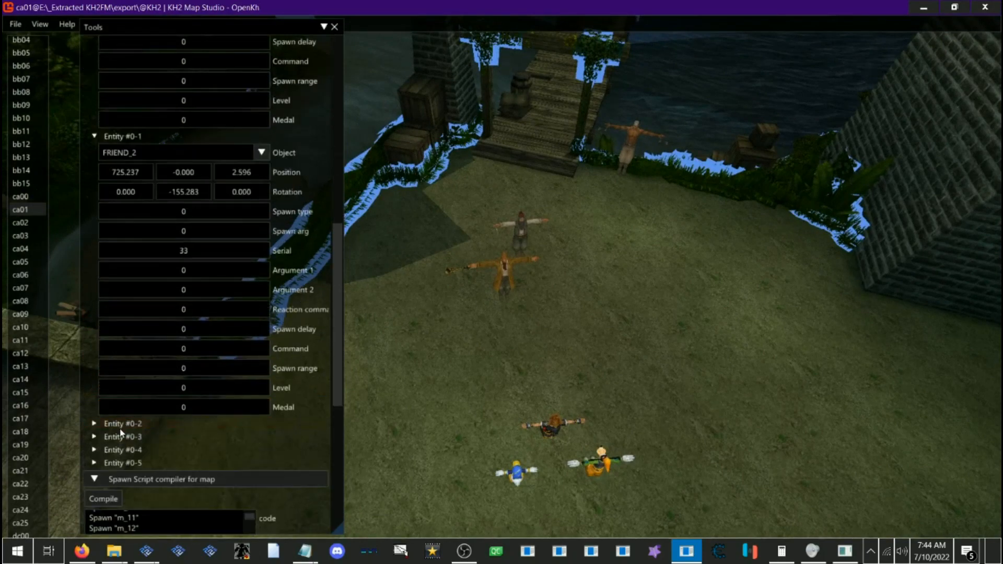
pyautogui.click(121, 424)
pyautogui.scroll(-5, 183, 344)
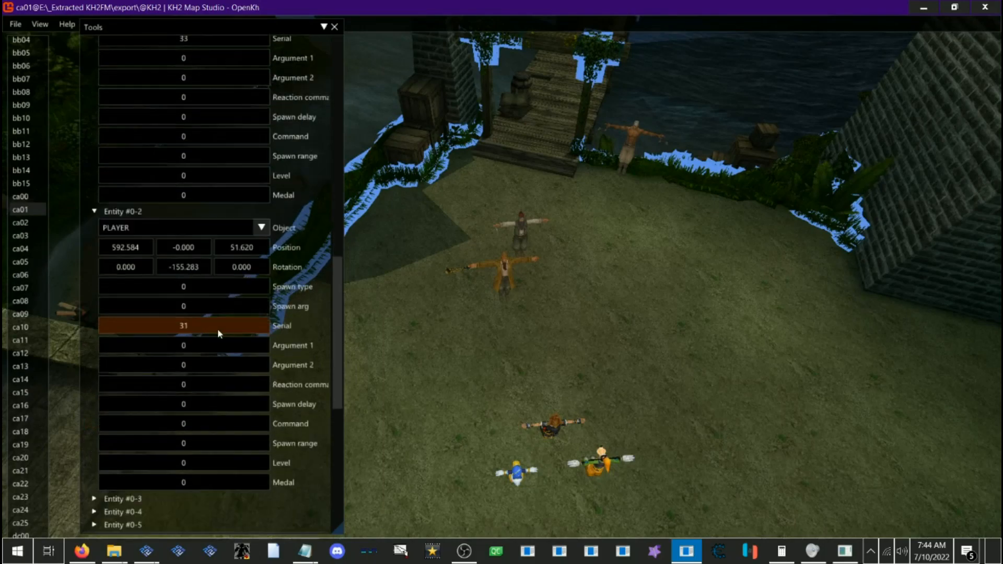
pyautogui.scroll(-2, 217, 328)
pyautogui.moveTo(549, 366); pyautogui.dragTo(582, 380)
pyautogui.press('s')
pyautogui.press('w')
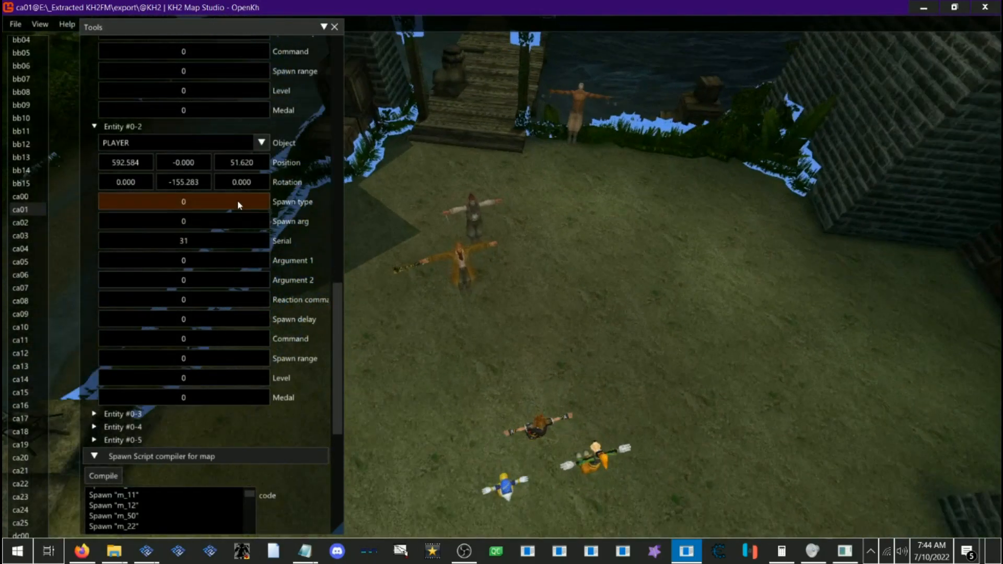
# Step: Set the Y position of the PLAYER object in Entity #0-2 to -265
pyautogui.moveTo(194, 167); pyautogui.dragTo(21, 191)
pyautogui.press('s')
pyautogui.moveTo(564, 346); pyautogui.dragTo(523, 422)
pyautogui.press('w')
pyautogui.press('s')
pyautogui.moveTo(599, 382); pyautogui.dragTo(576, 397)
pyautogui.press('w')
pyautogui.press('s')
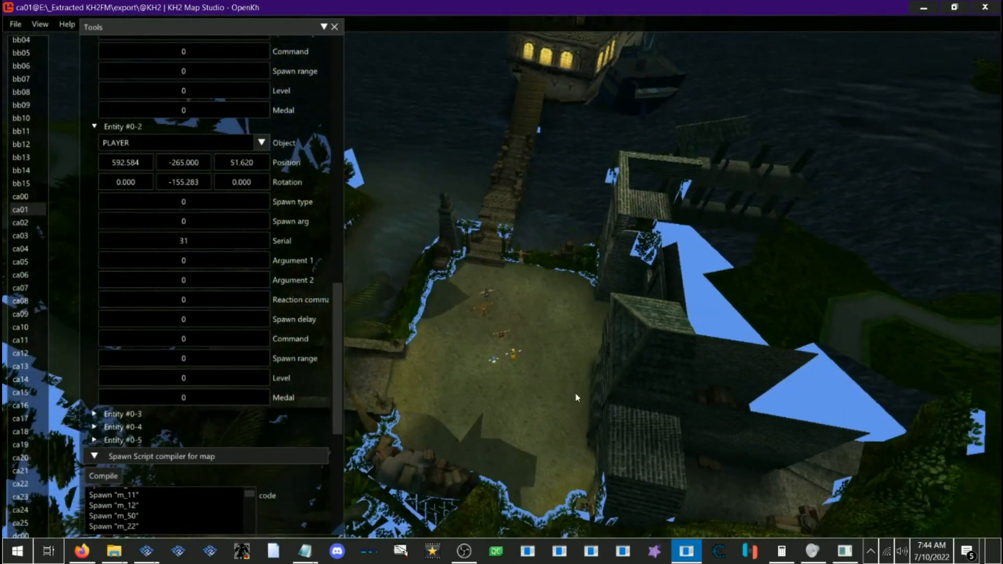
pyautogui.press('w')
pyautogui.press('w')
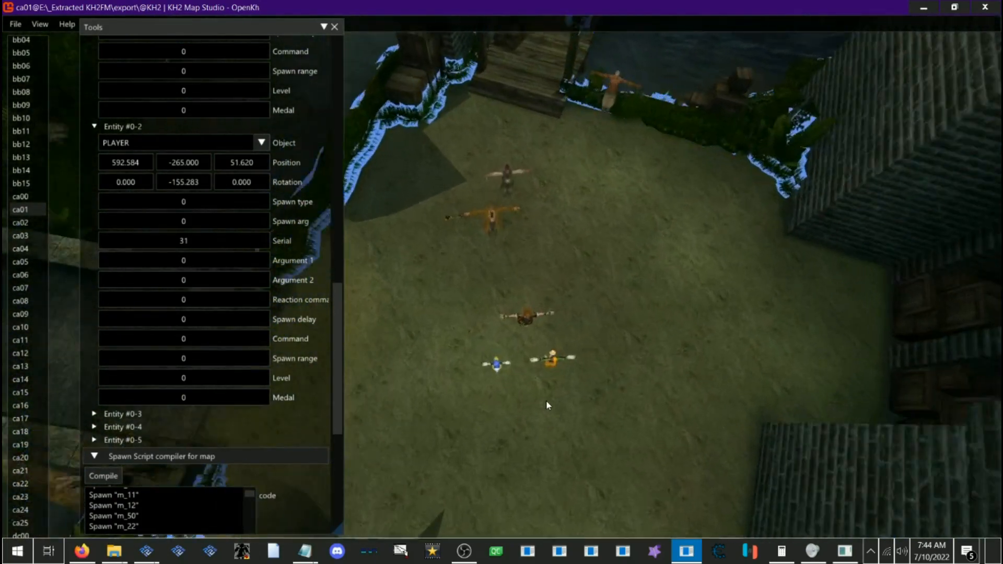
pyautogui.moveTo(546, 387); pyautogui.dragTo(539, 361)
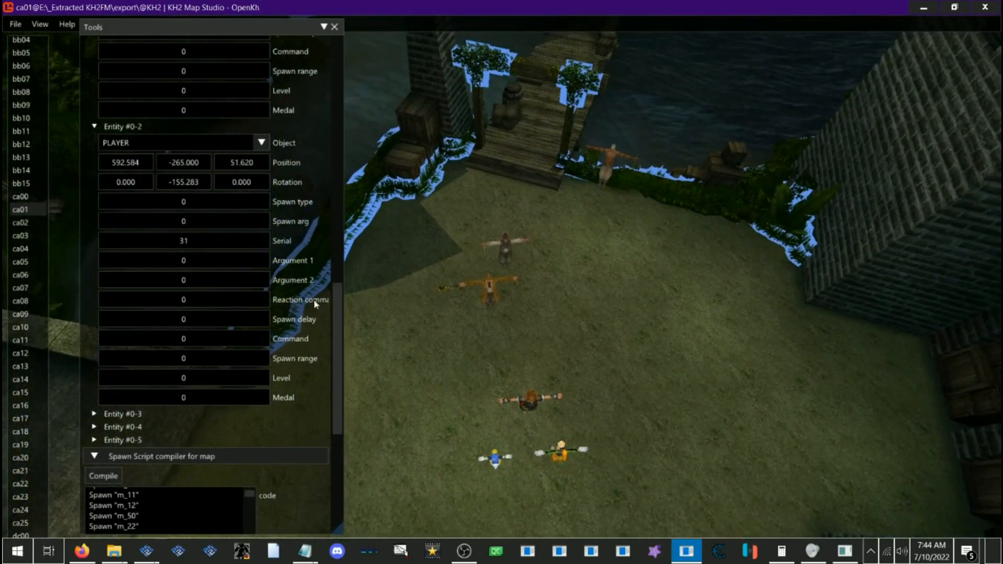
pyautogui.press('w')
# Step: Review the FRIEND_1, FRIEND_2 and PLAYER entity fields of b_60 against the characters' placement on the map
pyautogui.scroll(1, 201, 244)
pyautogui.scroll(6, 201, 243)
pyautogui.scroll(-7, 200, 248)
pyautogui.scroll(-3, 206, 245)
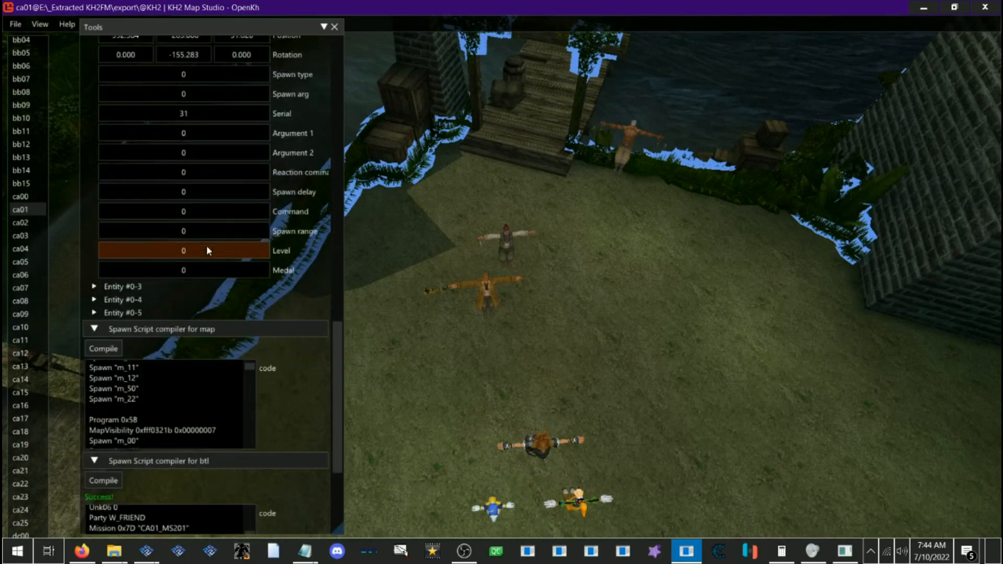
pyautogui.scroll(1, 206, 245)
pyautogui.scroll(20, 206, 246)
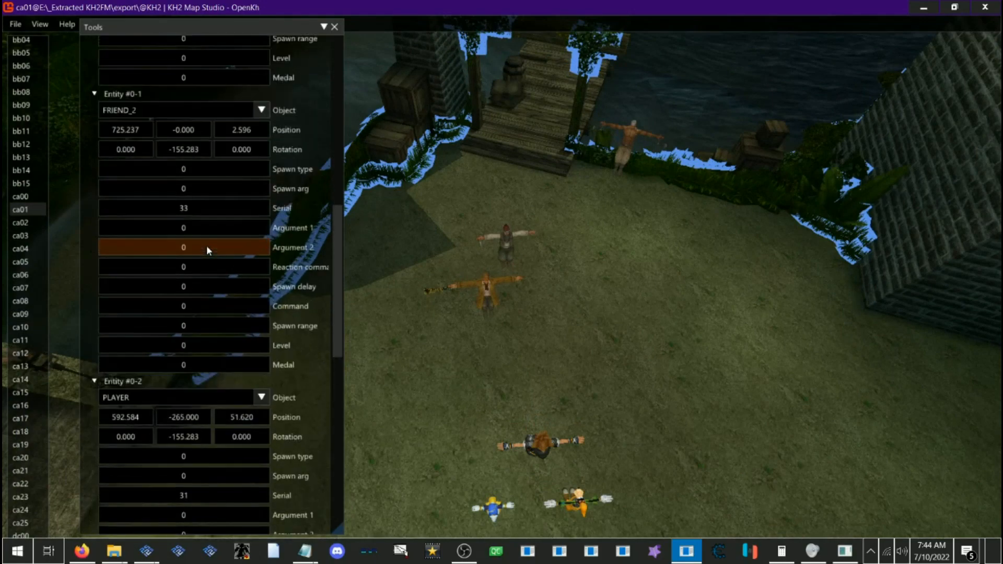
pyautogui.scroll(-6, 206, 245)
pyautogui.press('s')
pyautogui.moveTo(471, 344)
pyautogui.mouseDown()
pyautogui.moveTo(496, 358)
pyautogui.moveTo(462, 332)
pyautogui.mouseUp()
pyautogui.press('w')
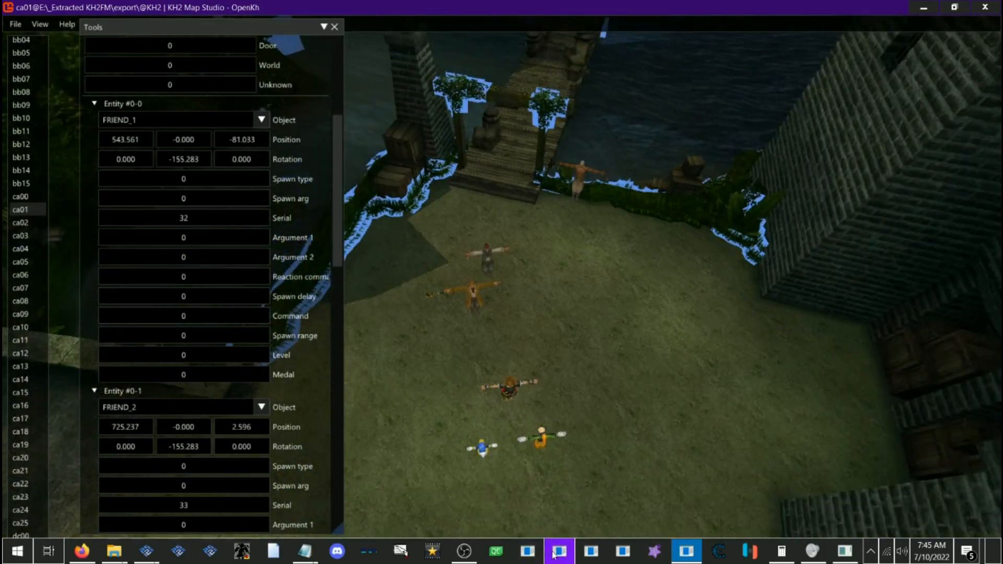
# Step: Switch to BAR Editor and bring up the Dynamic Loader VFS ard folder in File Explorer beside it
pyautogui.click(555, 554)
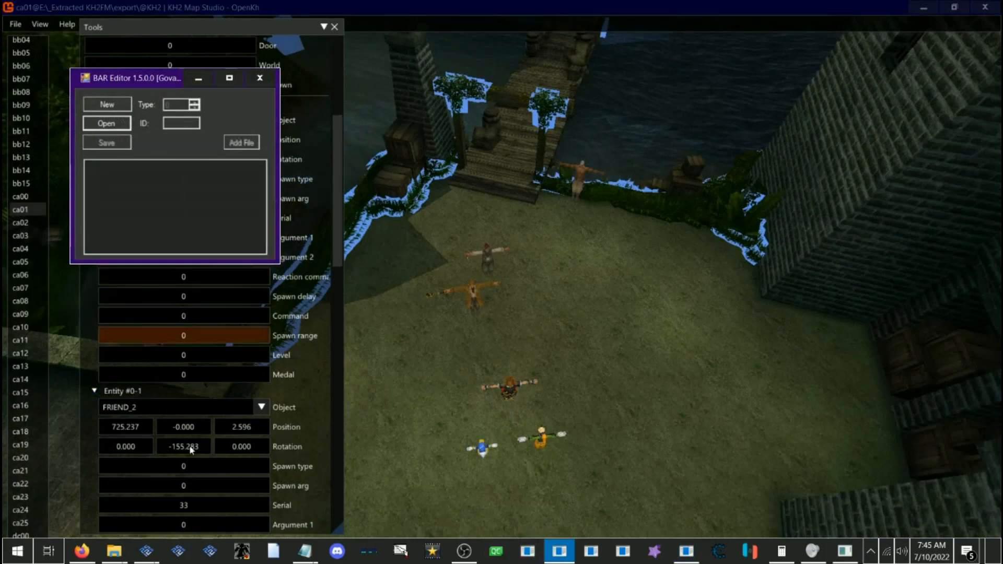
pyautogui.moveTo(114, 551)
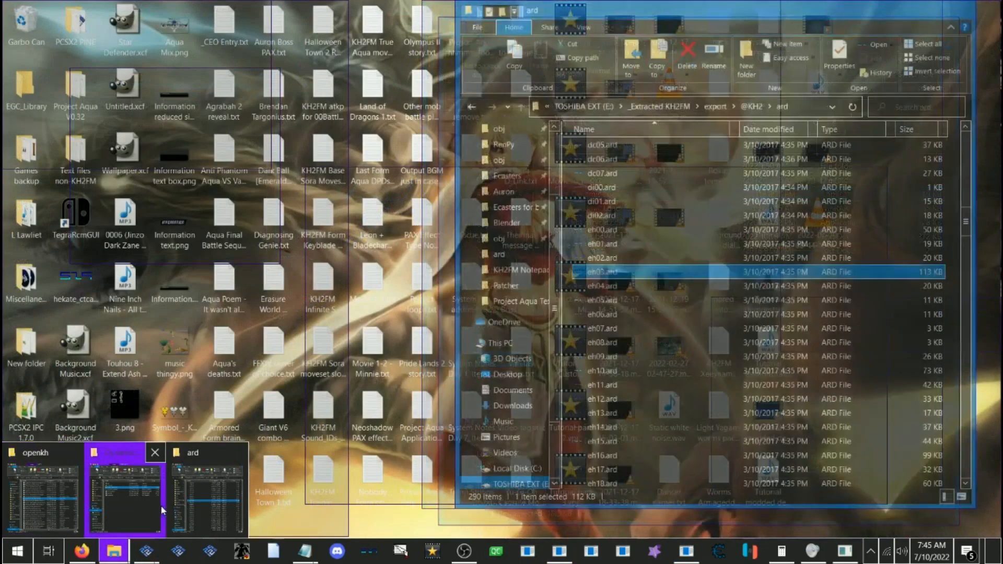
pyautogui.click(74, 500)
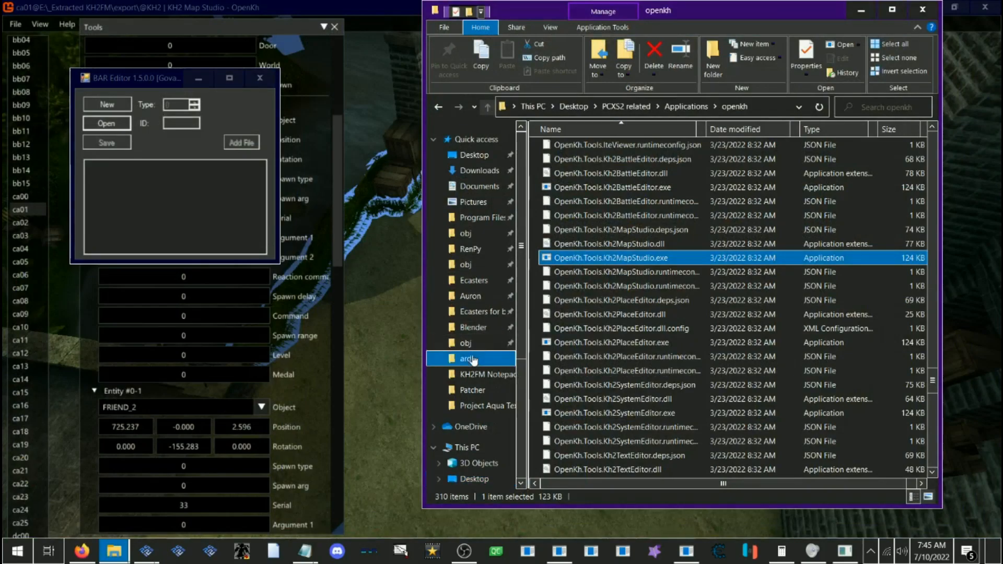
pyautogui.click(465, 358)
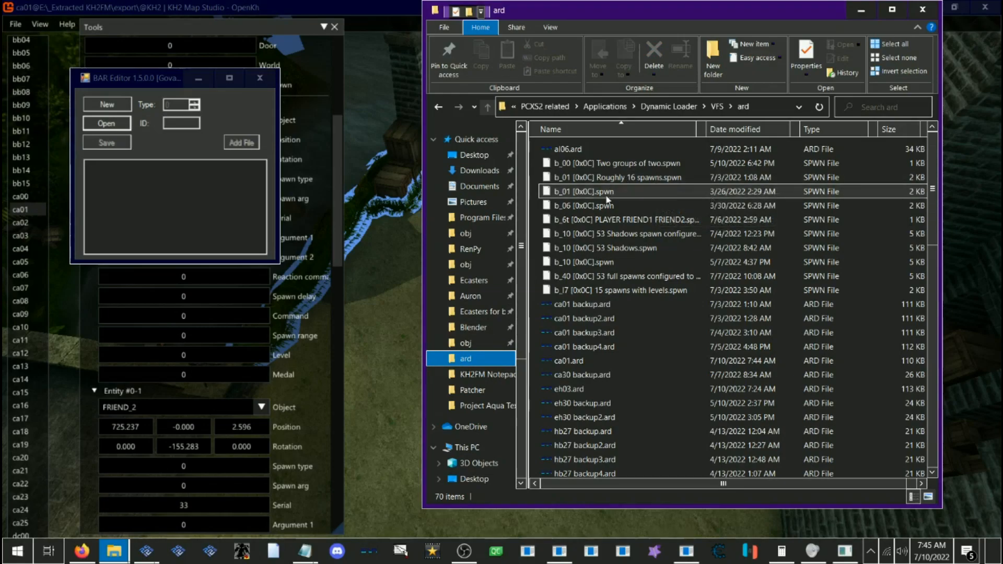
# Step: Examine the saved .spwn spawn files in the VFS ard folder
pyautogui.click(614, 164)
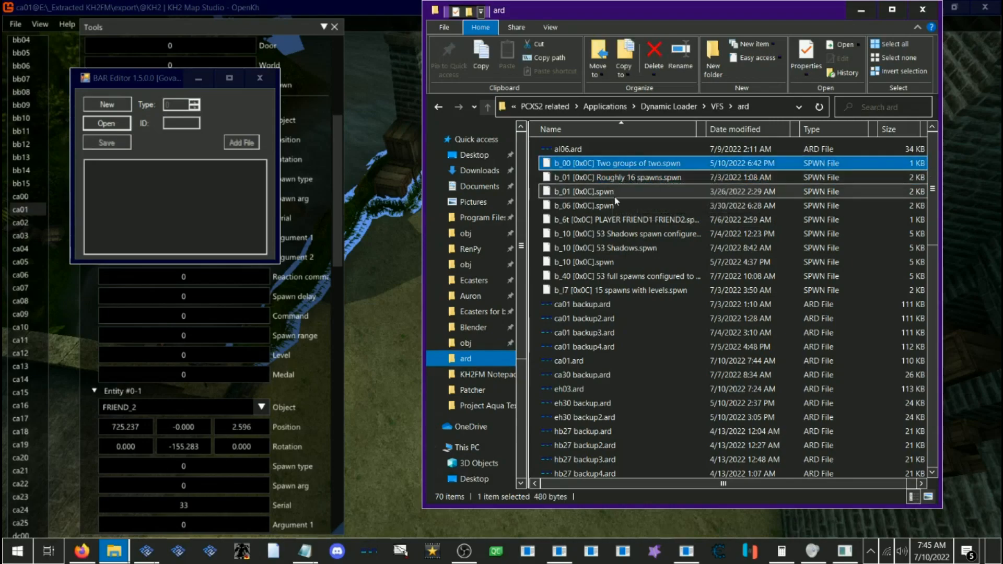
pyautogui.scroll(-1, 608, 207)
pyautogui.scroll(1, 606, 203)
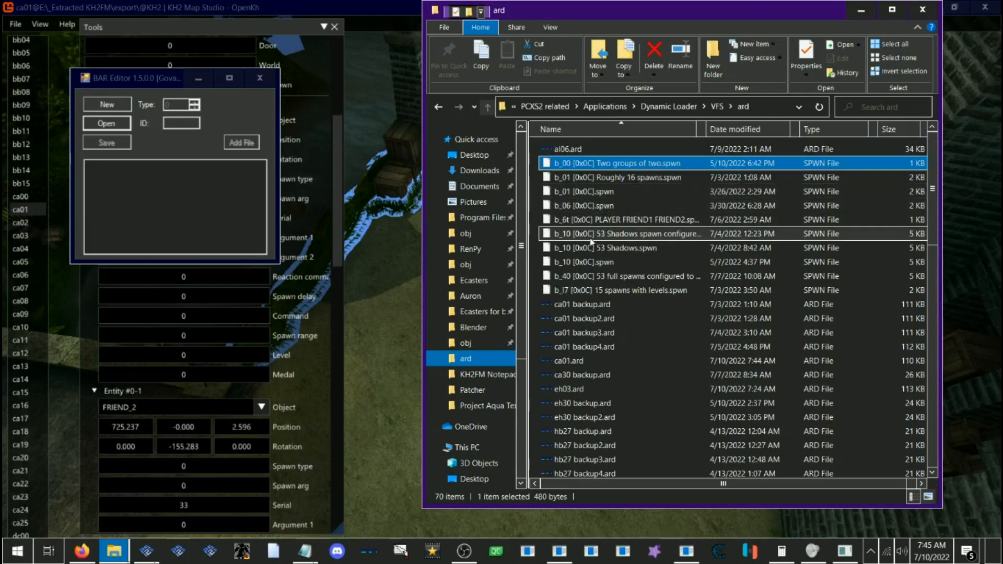
pyautogui.scroll(-3, 605, 245)
pyautogui.scroll(-8, 640, 234)
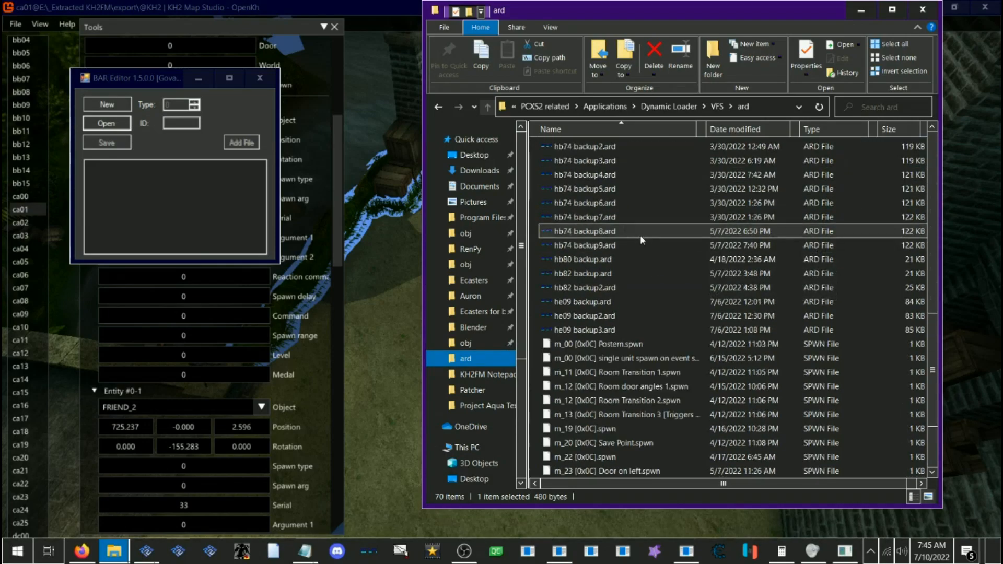
pyautogui.scroll(-3, 640, 234)
pyautogui.scroll(14, 640, 234)
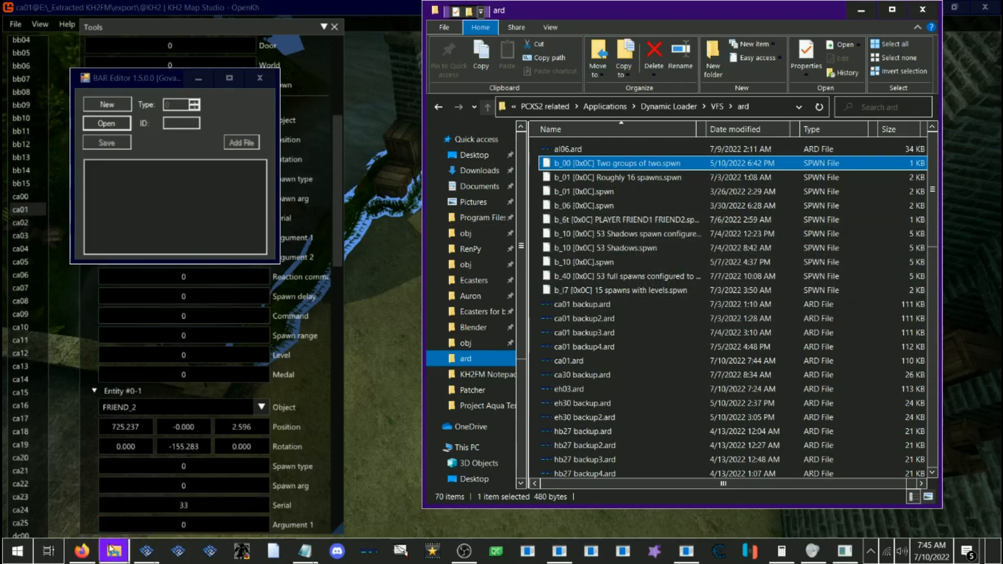
# Step: Load ca01.ard from the VFS ard folder into BAR Editor and select its b_60 entry
pyautogui.click(563, 365)
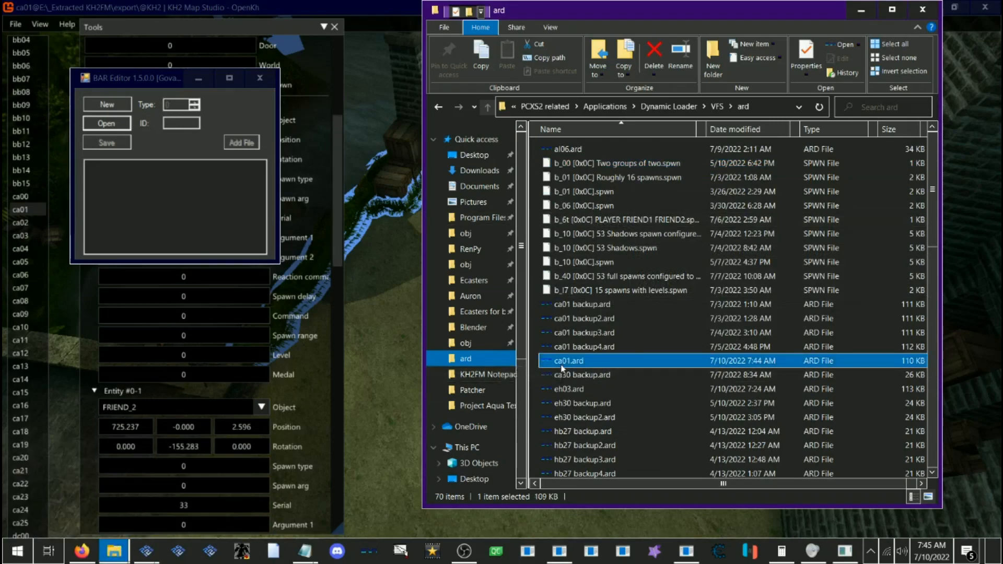
pyautogui.moveTo(570, 367); pyautogui.dragTo(219, 155)
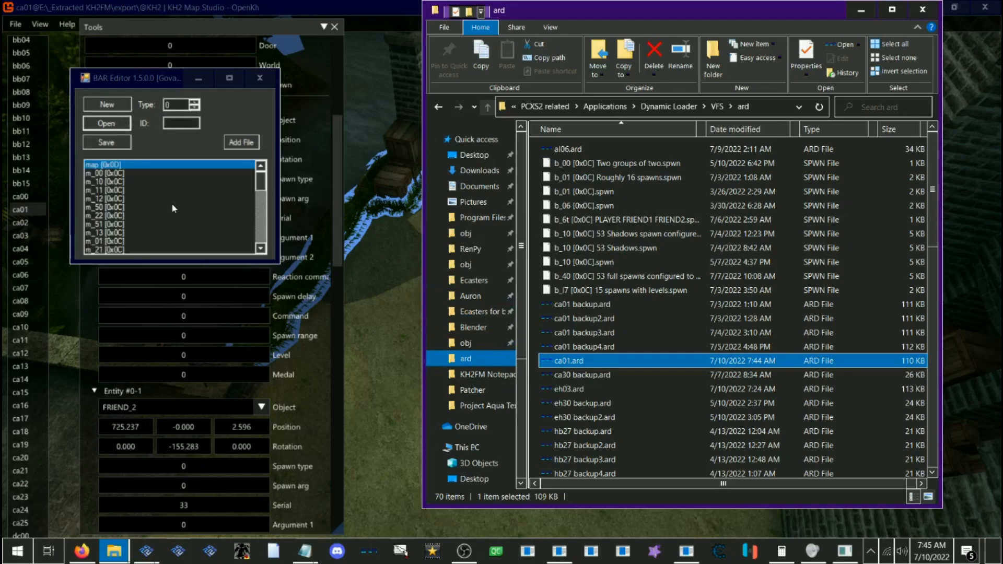
pyautogui.scroll(-3, 171, 202)
pyautogui.scroll(-2, 166, 209)
pyautogui.scroll(1, 107, 201)
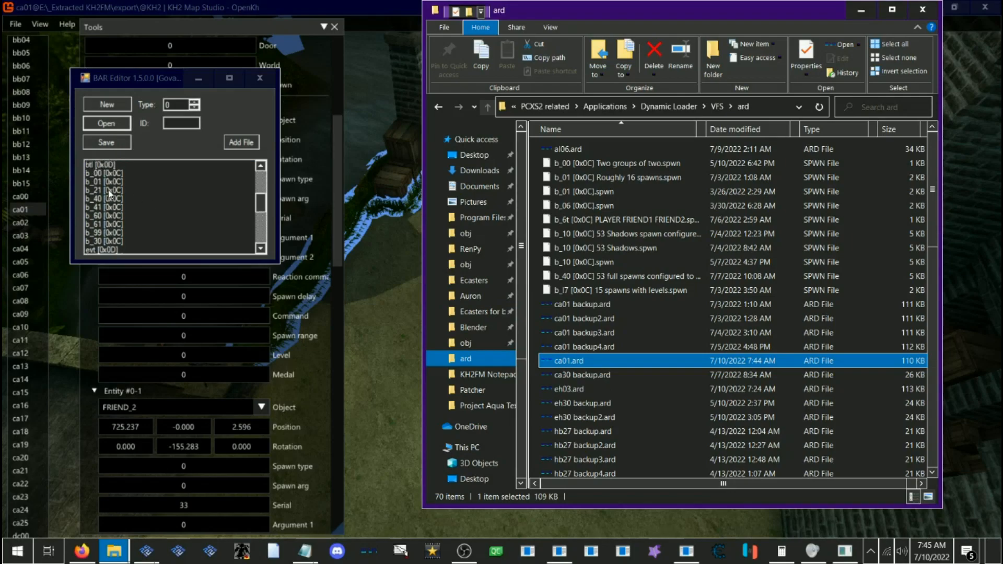
pyautogui.click(96, 216)
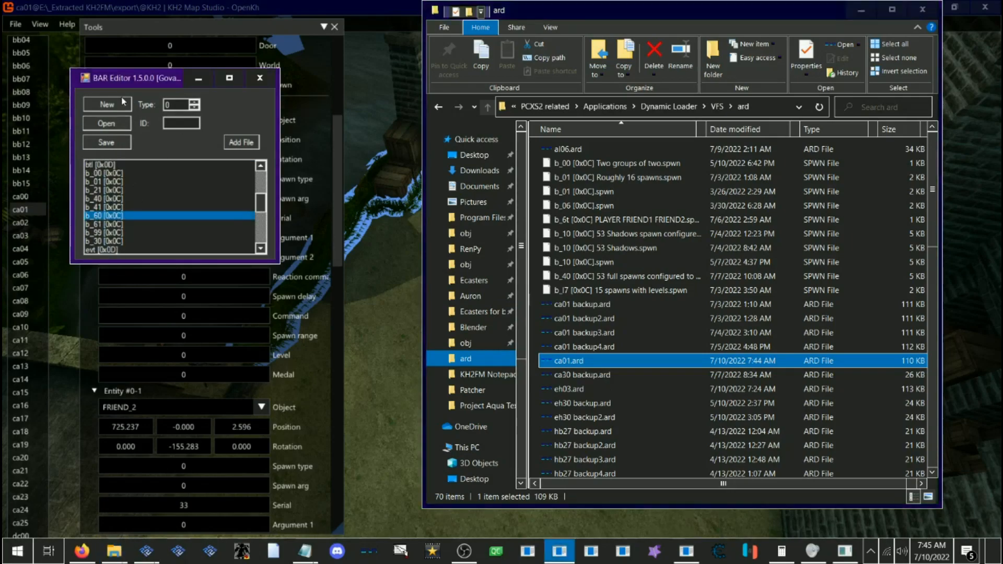
pyautogui.rightClick(98, 219)
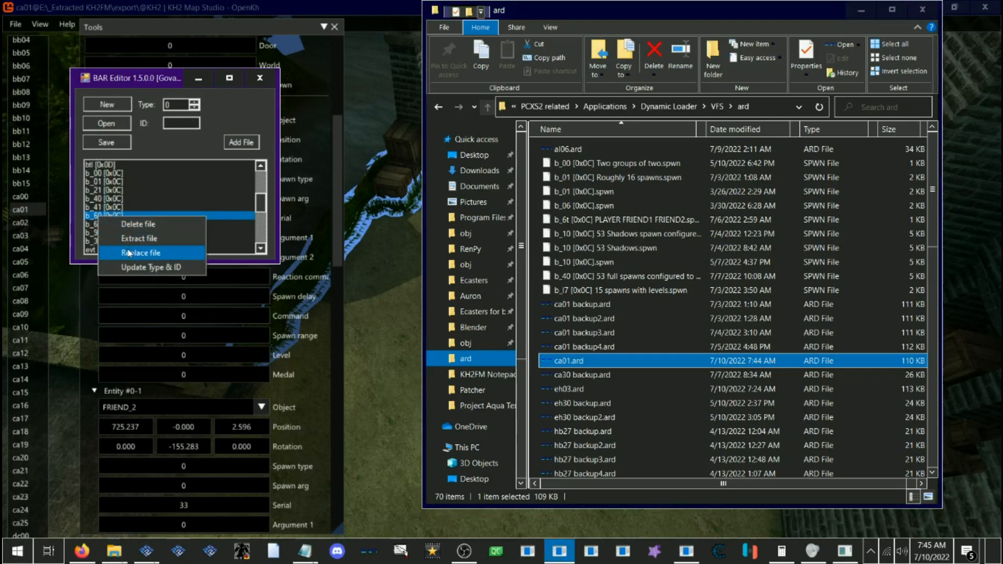
pyautogui.click(128, 253)
pyautogui.scroll(1, 230, 256)
pyautogui.scroll(3, 128, 235)
pyautogui.click(127, 232)
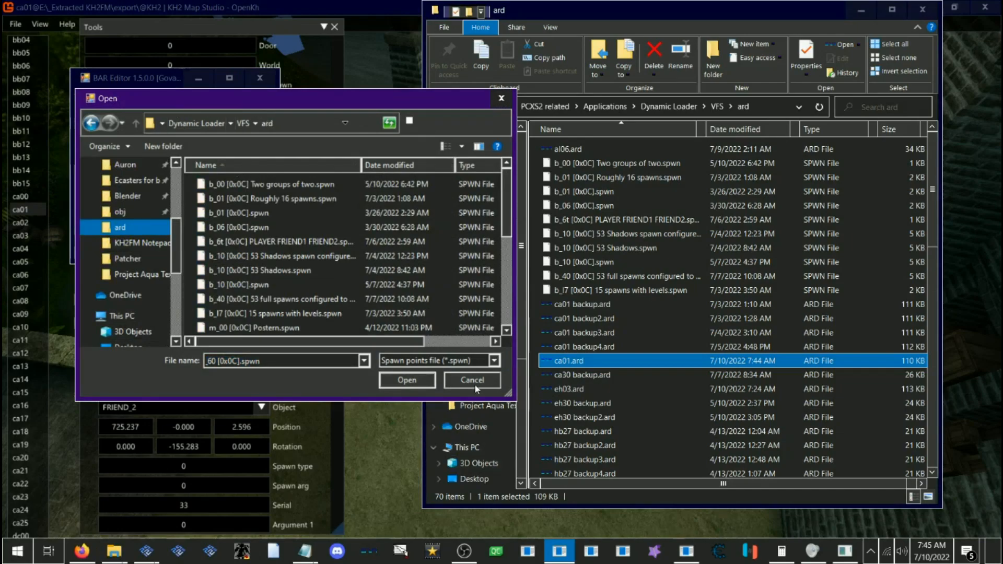
pyautogui.click(472, 380)
# Step: Replace the b_60 entry with the file "b_l7 [0x0C] 15 spawns with levels.spwn" from the VFS ard folder
pyautogui.rightClick(98, 220)
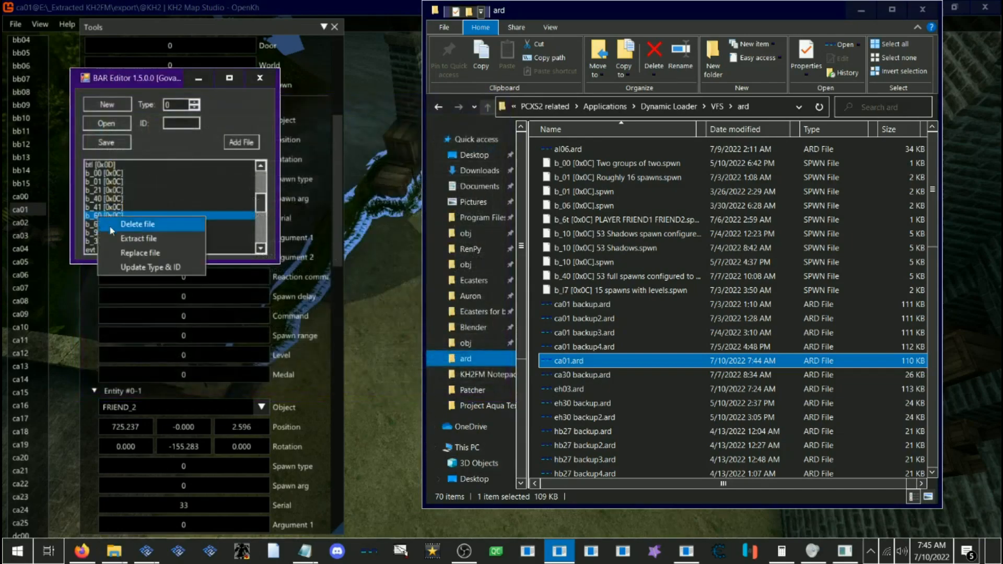
pyautogui.click(157, 252)
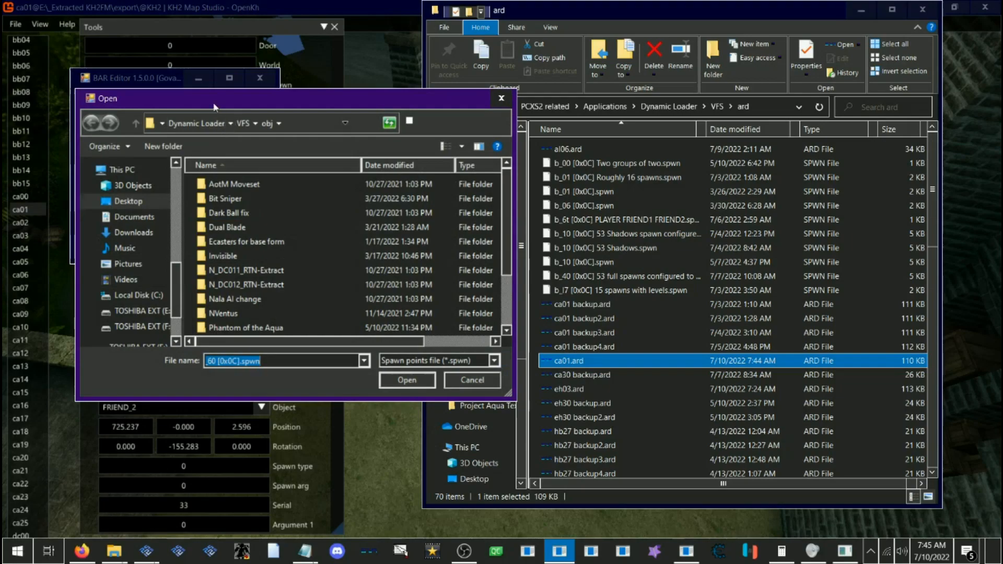
pyautogui.scroll(3, 157, 238)
pyautogui.click(147, 227)
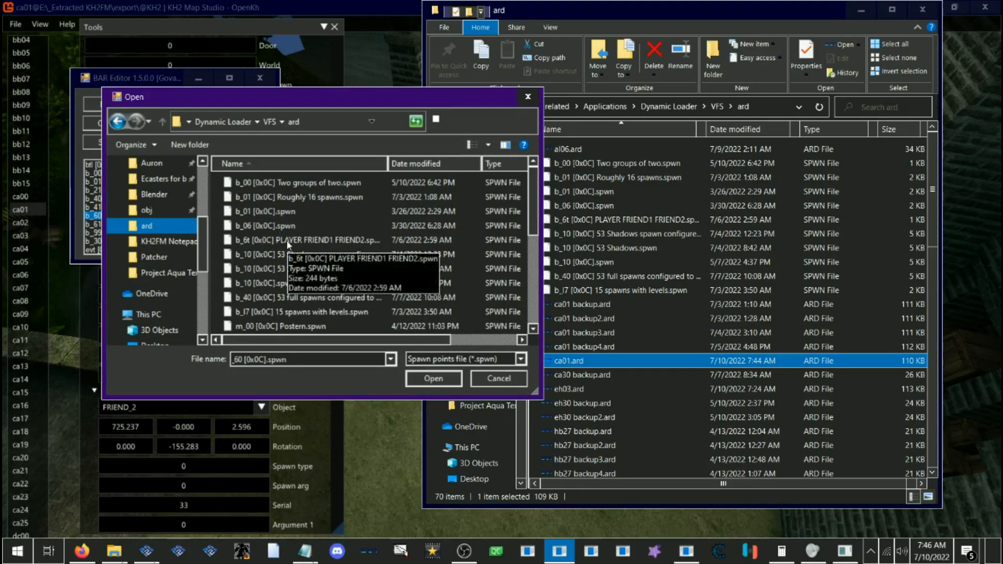
pyautogui.scroll(-1, 315, 256)
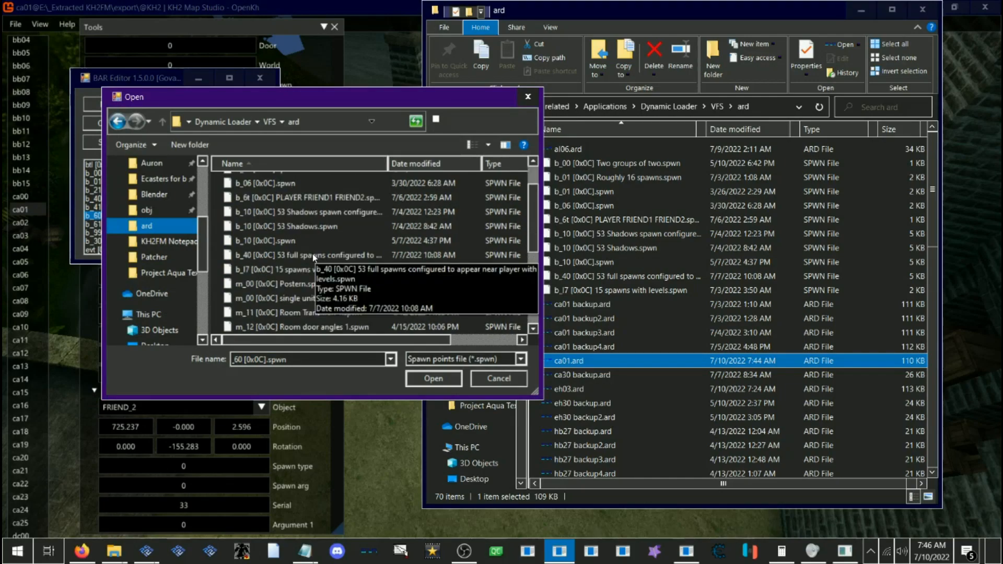
pyautogui.click(301, 270)
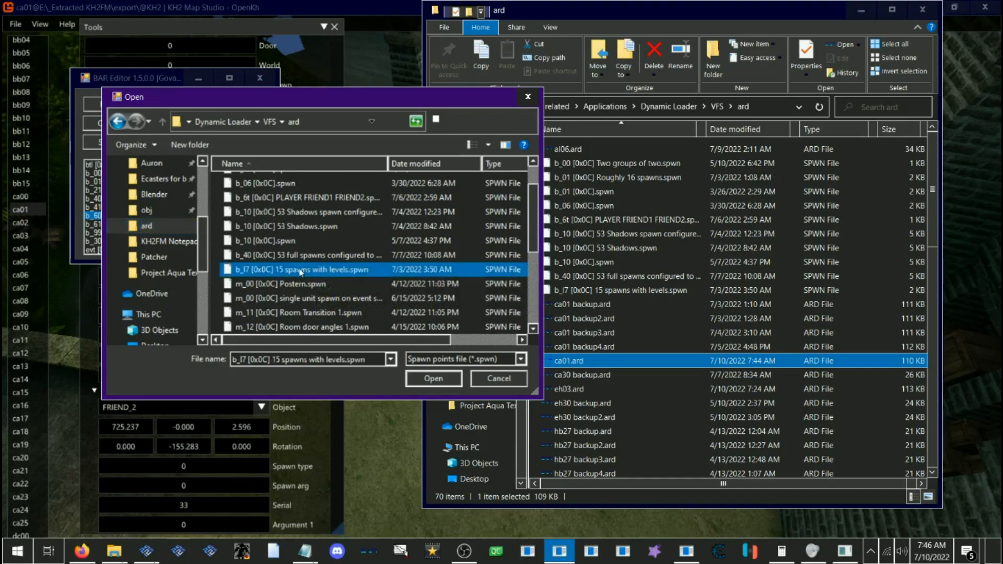
pyautogui.click(433, 379)
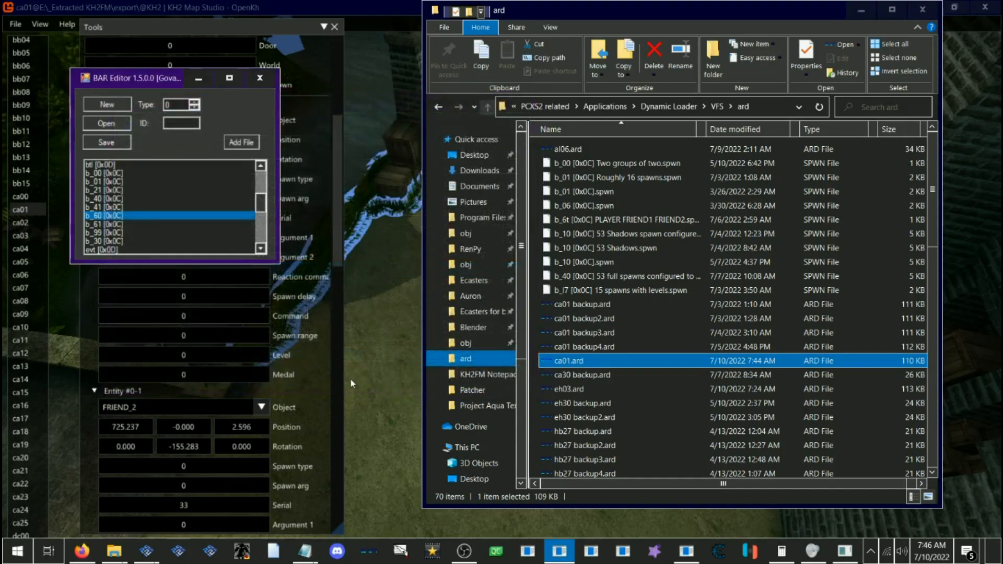
# Step: Add a spawn points entry (type C) with ID b_6t from "b_6t [0x0C] PLAYER FRIEND1 FRIEND2.spwn" after the last entry, 204s
pyautogui.scroll(-10, 135, 188)
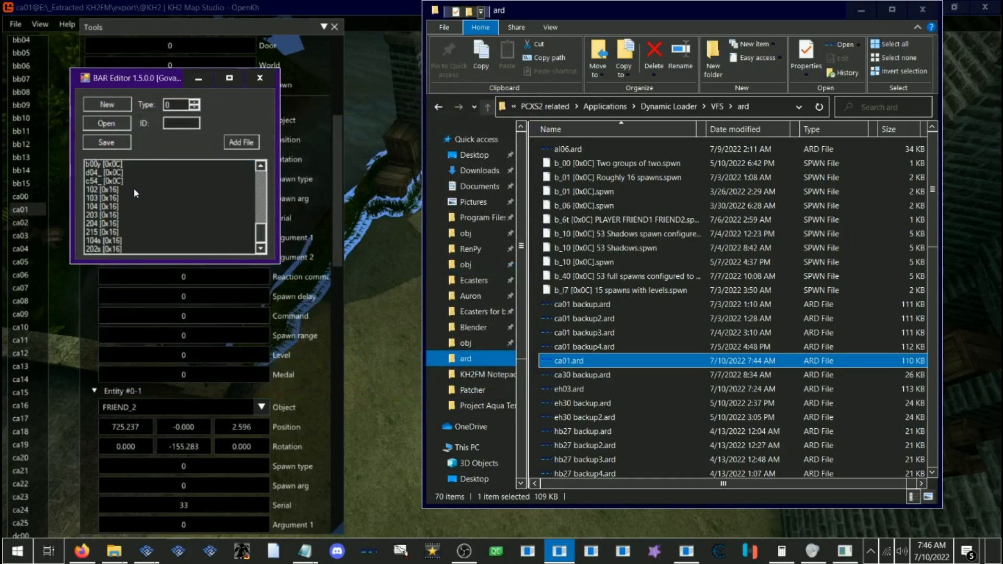
pyautogui.click(115, 250)
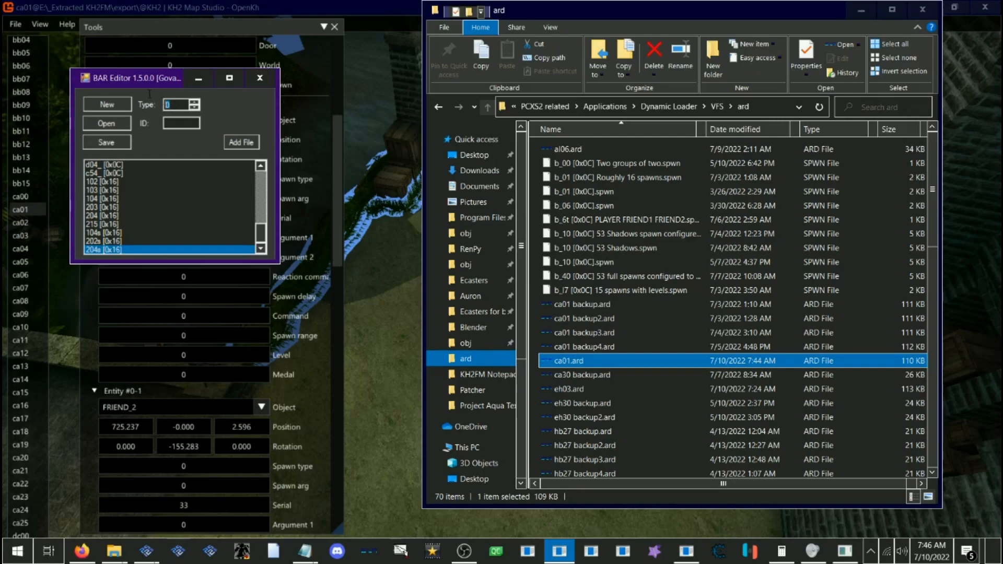
pyautogui.click(181, 122)
pyautogui.write('b_6t')
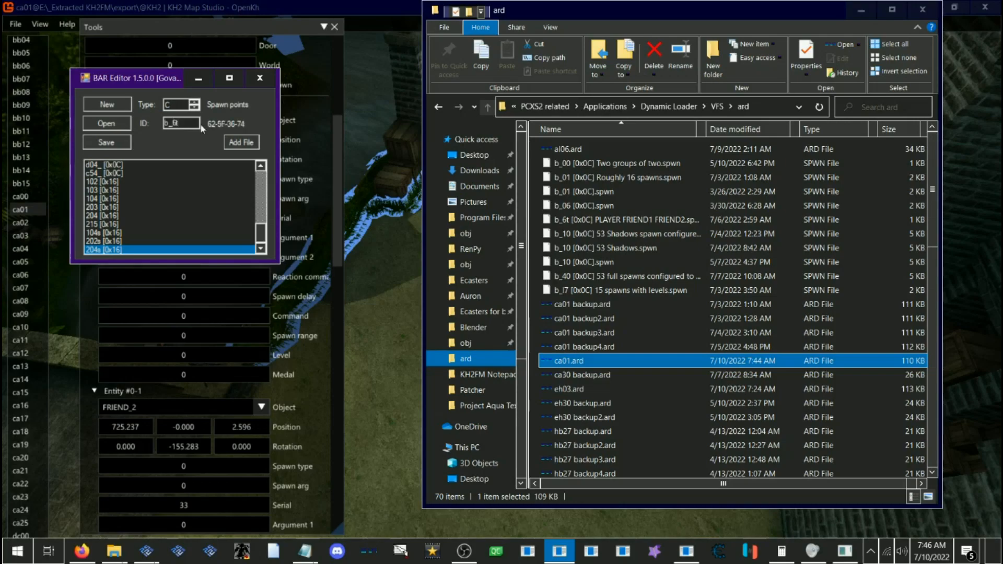
pyautogui.click(236, 140)
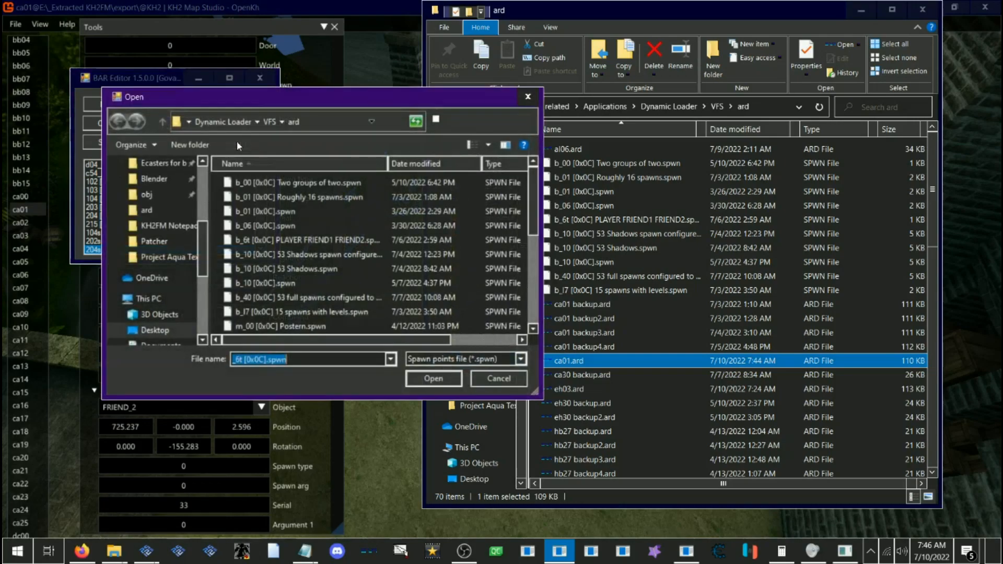
pyautogui.click(251, 242)
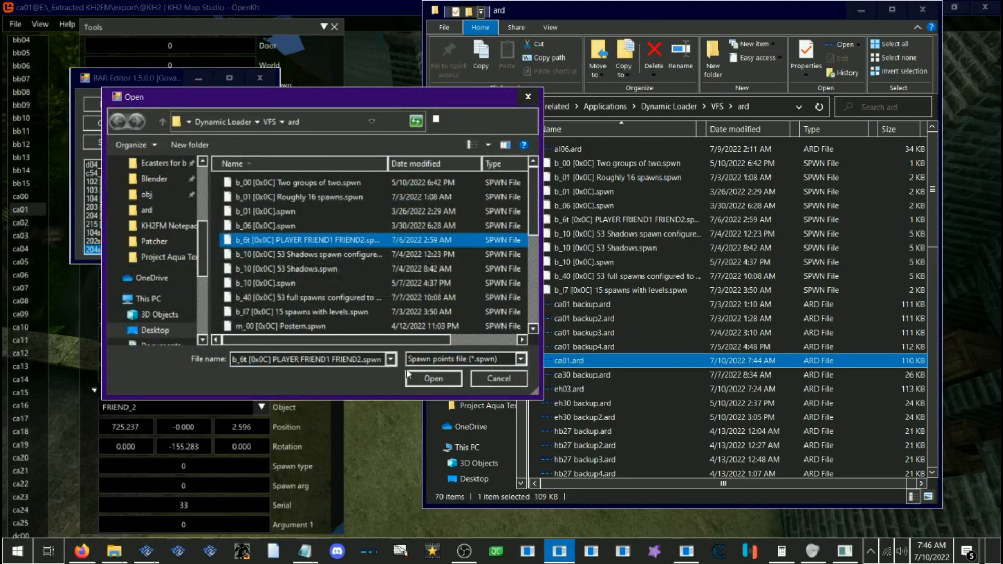
pyautogui.click(433, 378)
pyautogui.scroll(-1, 140, 199)
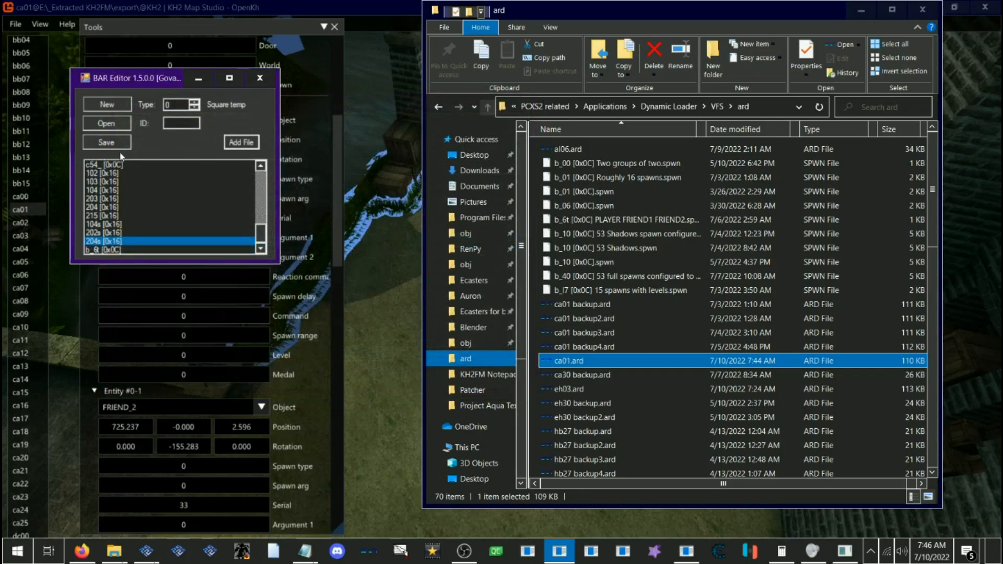
# Step: Save the archive as ca01.ard in the ARD Event file format, replacing the existing file
pyautogui.click(107, 143)
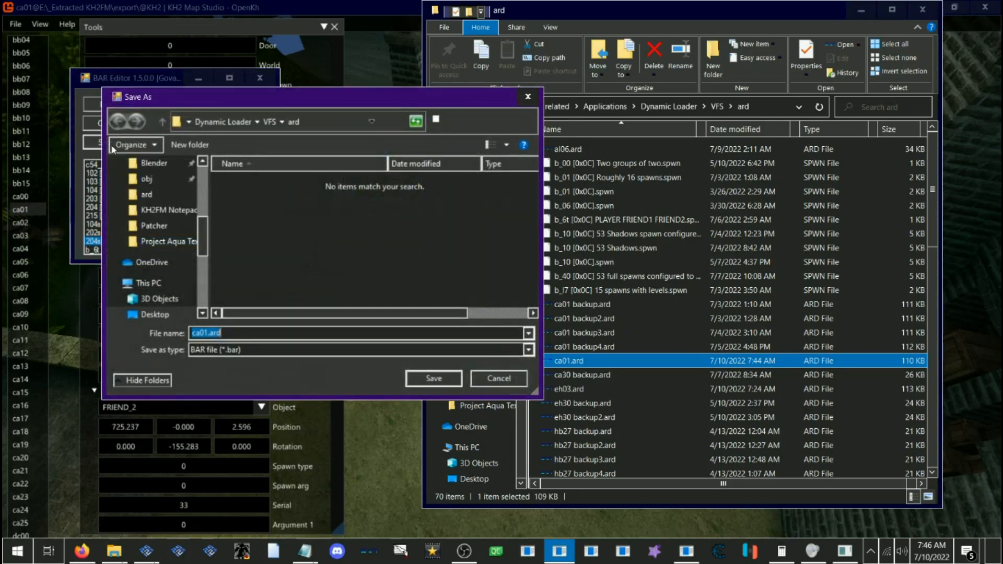
pyautogui.click(224, 353)
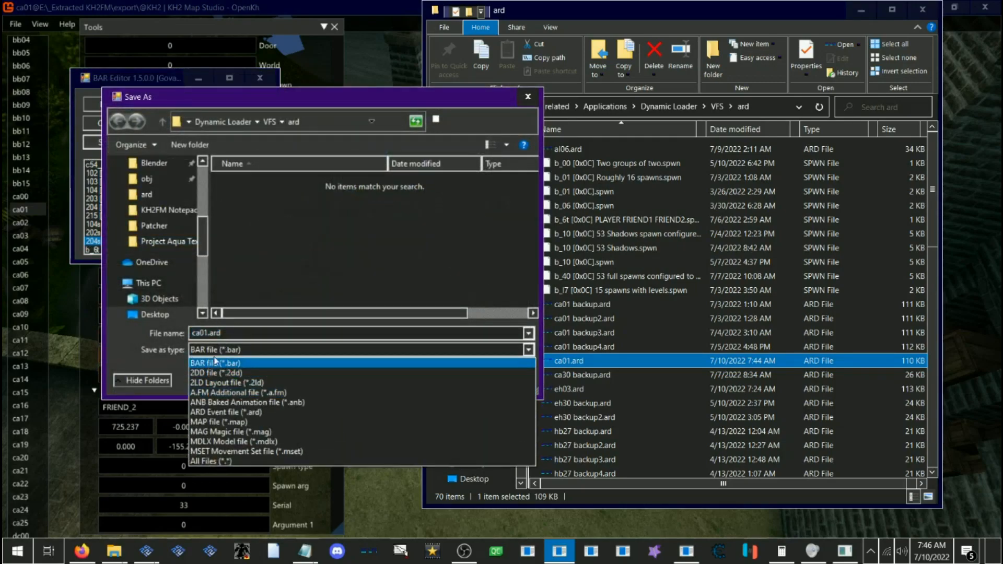
pyautogui.click(207, 412)
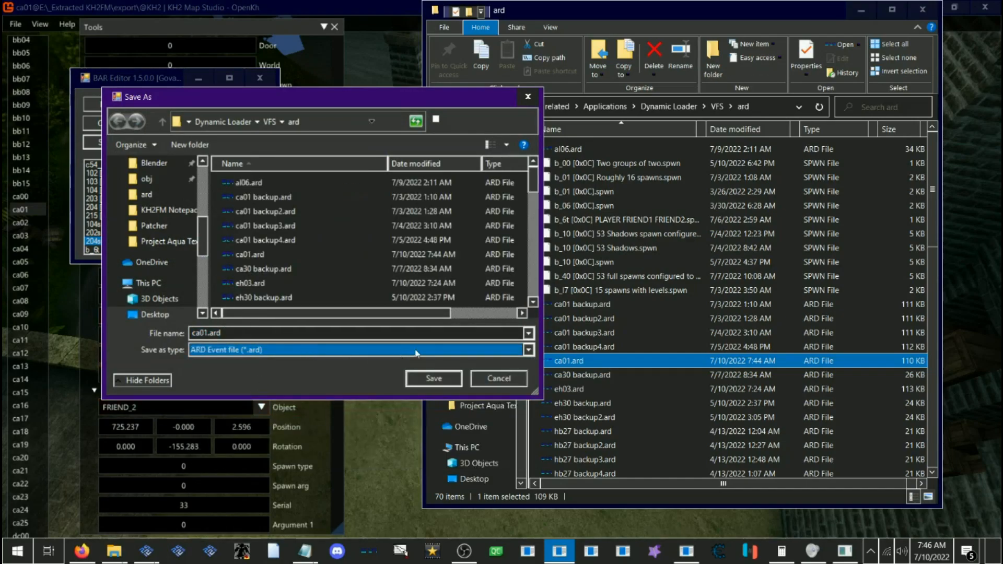
pyautogui.click(433, 377)
pyautogui.click(544, 277)
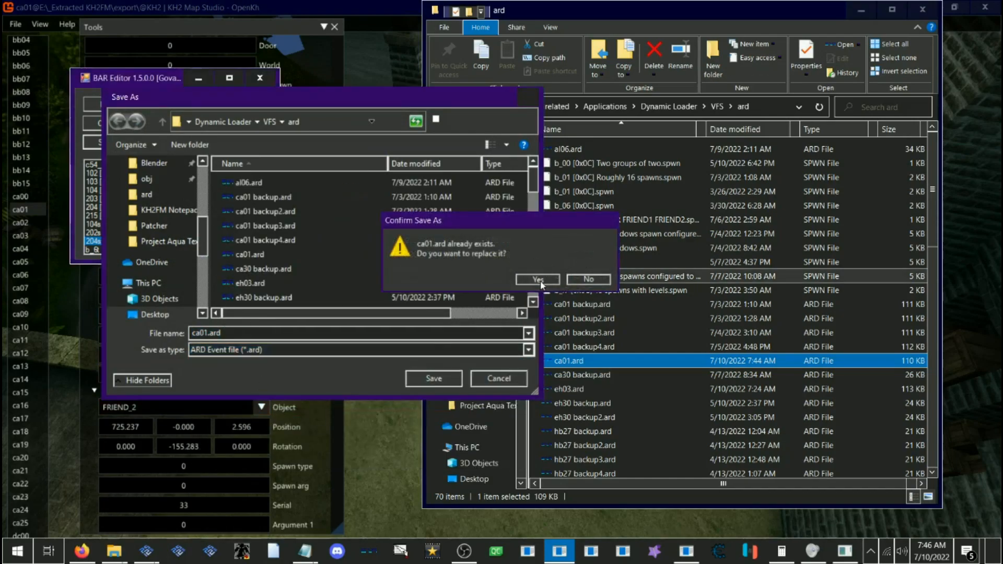
# Step: Switch to Map Studio and import the external ARD file ca01.ard from the VFS ard folder
pyautogui.click(312, 397)
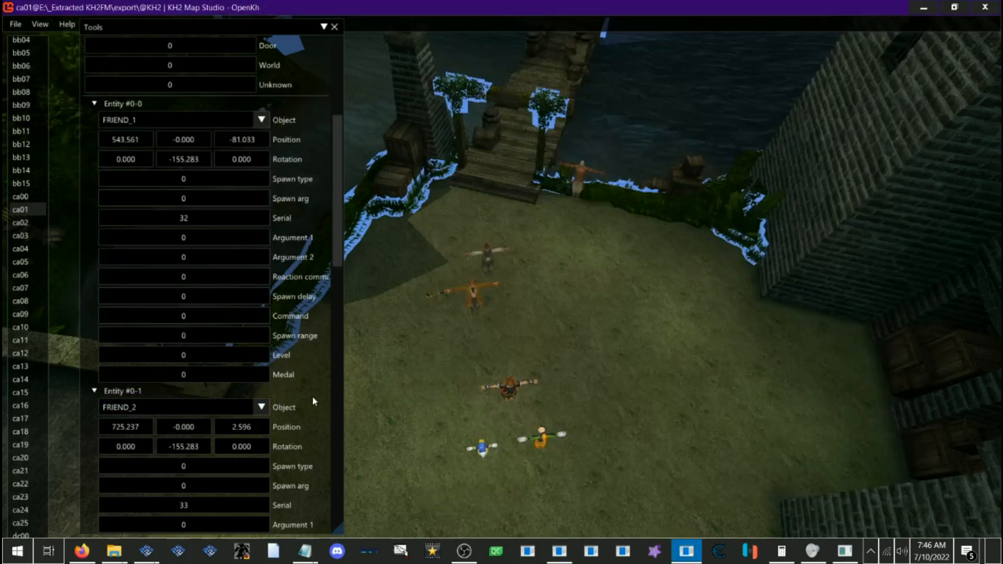
pyautogui.moveTo(482, 319); pyautogui.dragTo(545, 271)
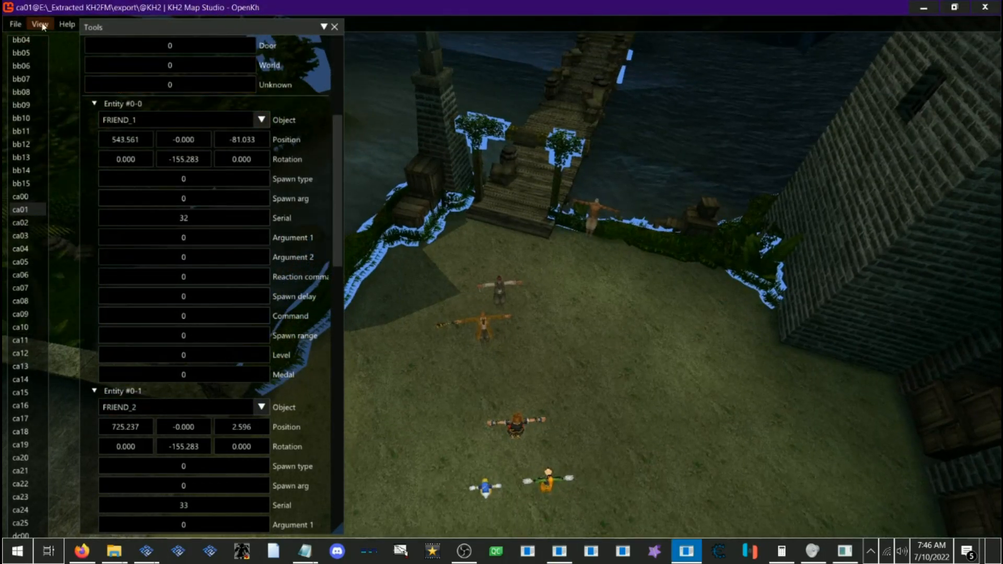
pyautogui.click(19, 22)
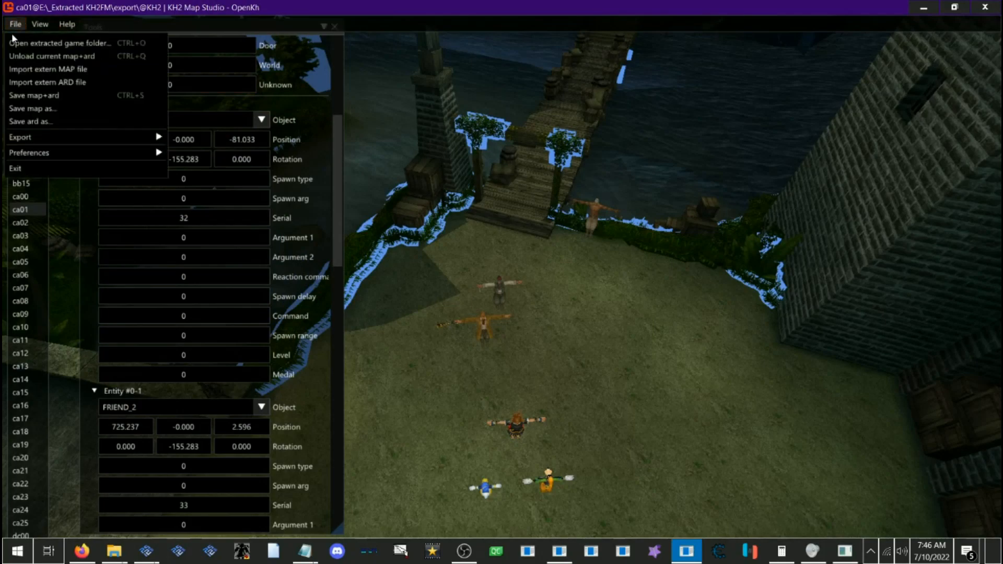
pyautogui.click(33, 82)
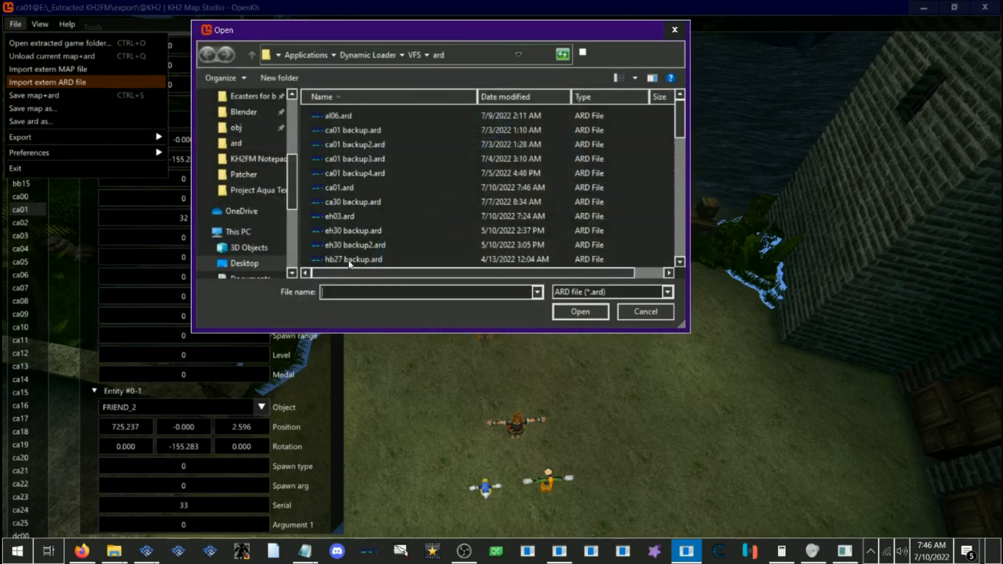
pyautogui.click(332, 188)
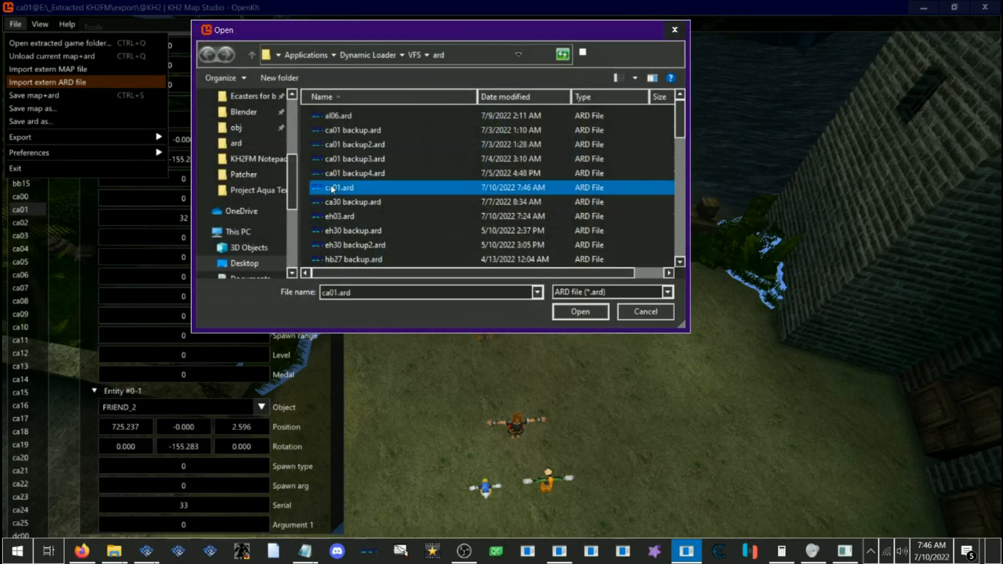
pyautogui.click(585, 312)
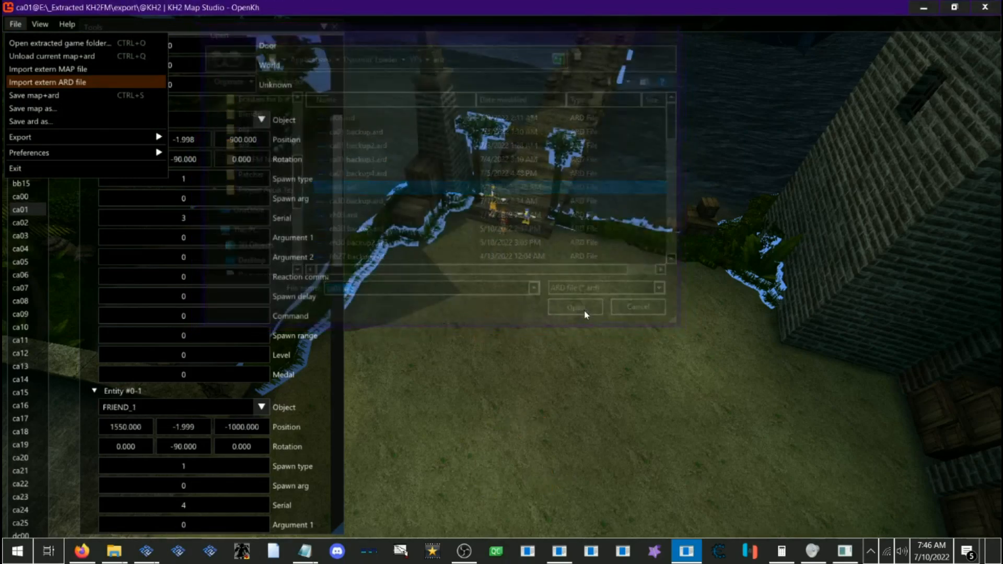
pyautogui.press('s')
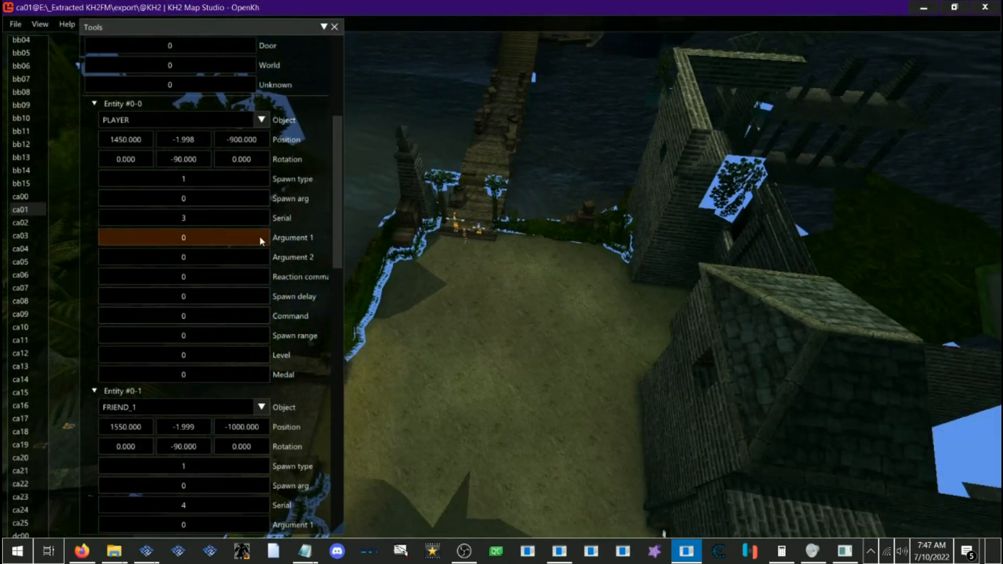
# Step: Collapse the three entities of spawn group #0 and select b_6t as the spawn point to edit
pyautogui.scroll(6, 260, 240)
pyautogui.scroll(-1, 224, 214)
pyautogui.scroll(1, 204, 196)
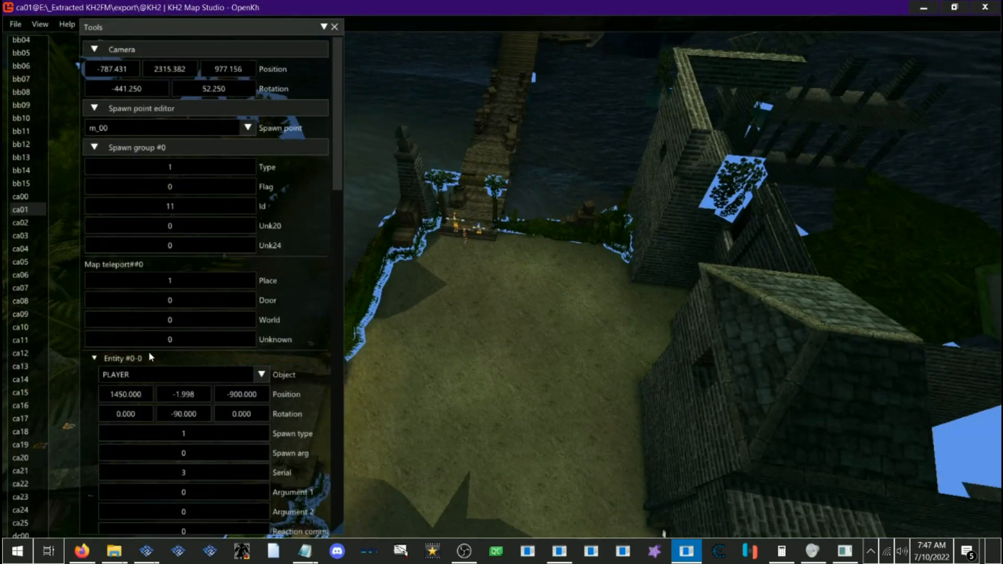
pyautogui.click(133, 358)
pyautogui.click(128, 371)
pyautogui.click(130, 386)
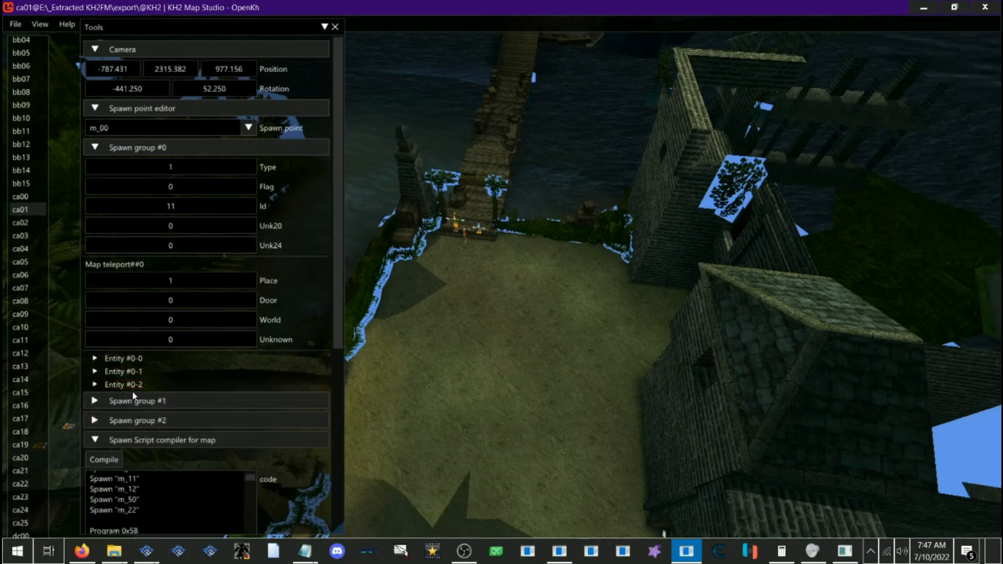
pyautogui.click(242, 133)
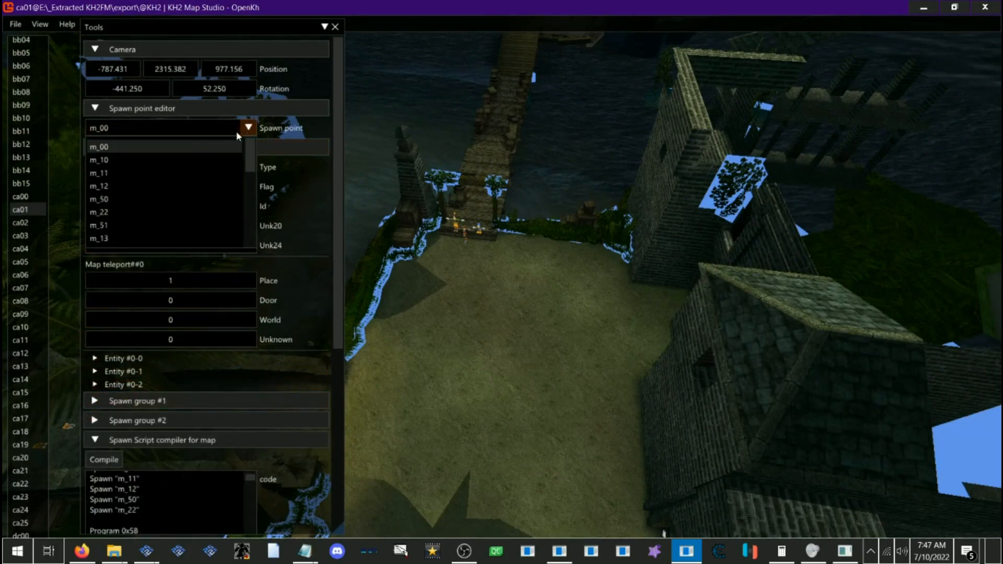
pyautogui.scroll(-5, 183, 180)
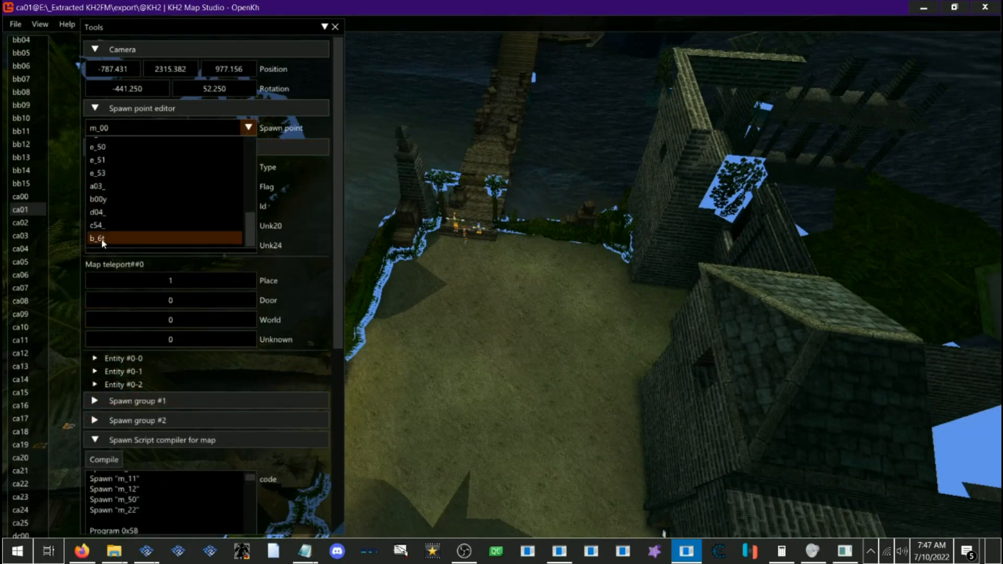
pyautogui.click(98, 238)
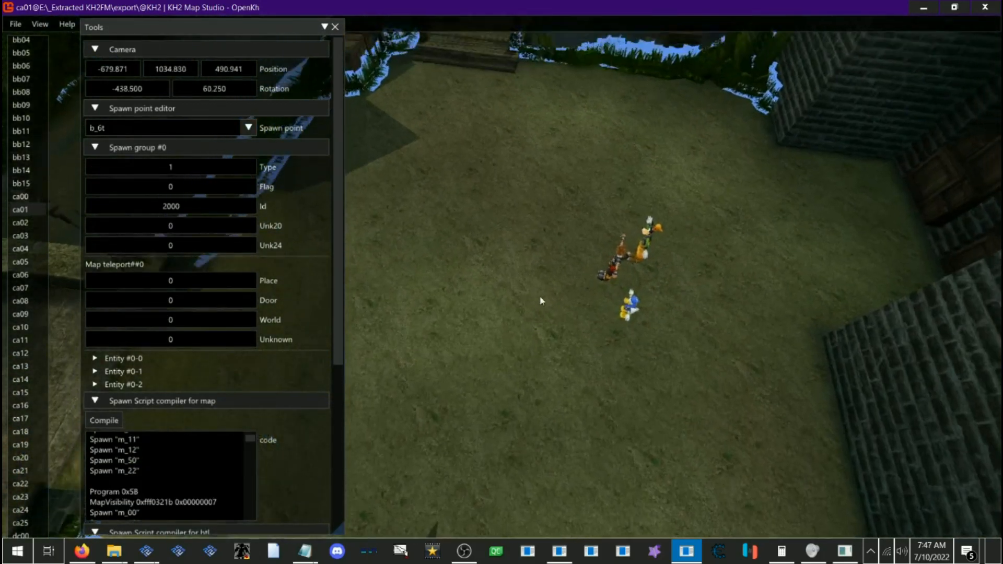
# Step: Examine where the b_6t party members stand in the harbor courtyard from several camera angles
pyautogui.press('w')
pyautogui.moveTo(517, 327); pyautogui.dragTo(452, 337)
pyautogui.press('s')
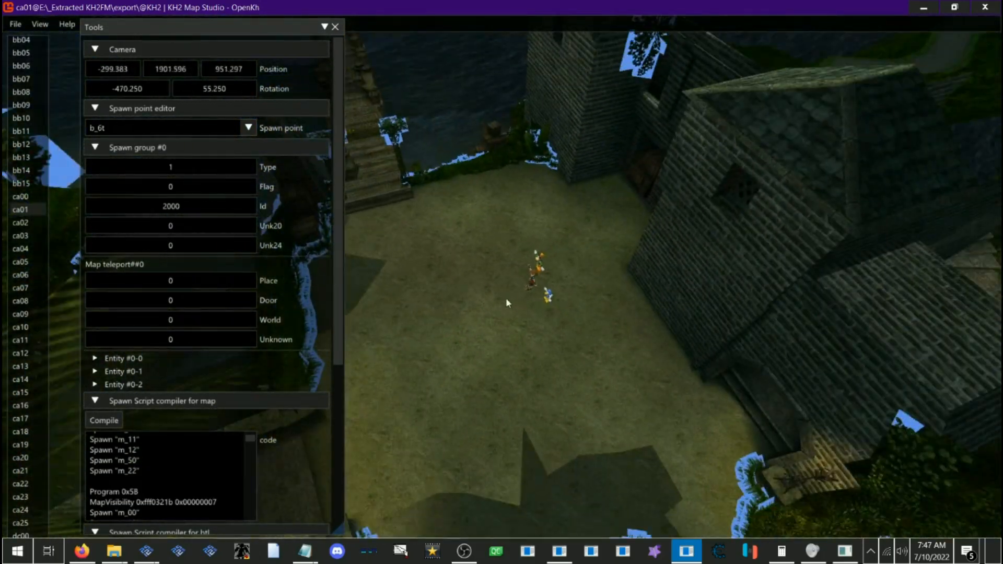
pyautogui.press('w')
pyautogui.moveTo(496, 383); pyautogui.dragTo(537, 384)
pyautogui.press('d')
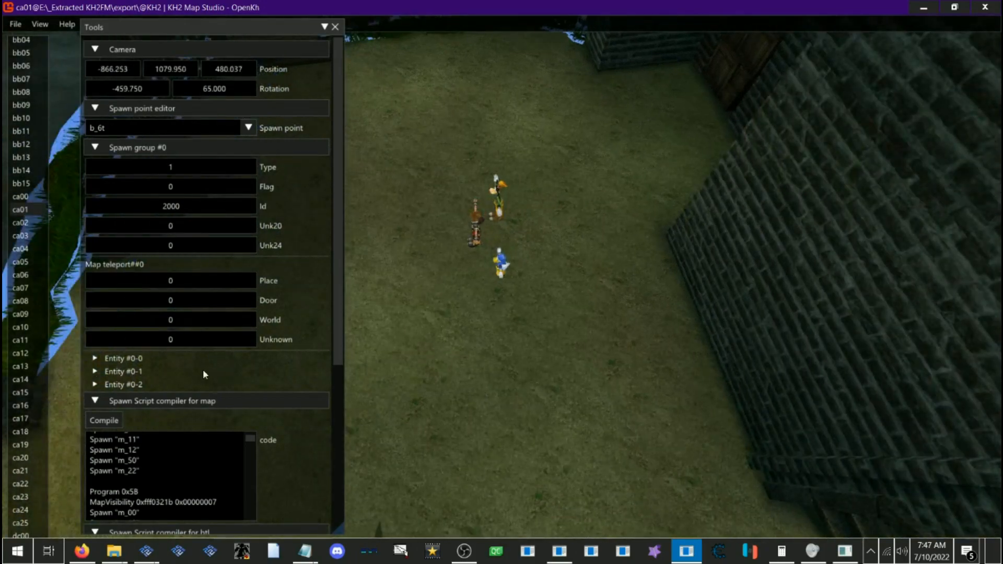
pyautogui.press('w')
pyautogui.press('s')
pyautogui.moveTo(419, 296); pyautogui.dragTo(426, 298)
pyautogui.press('w')
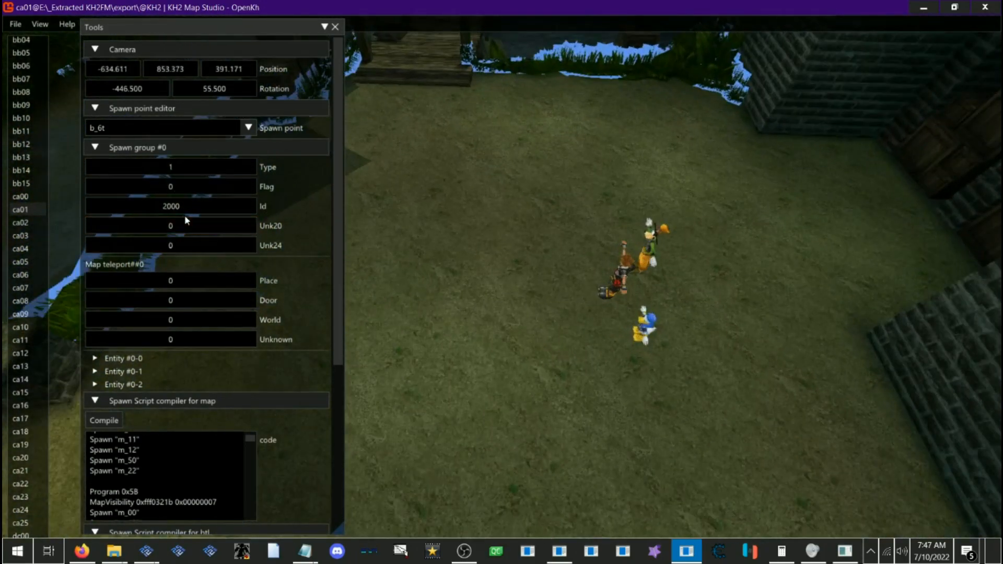
# Step: Expand the PLAYER, FRIEND_1 and FRIEND_2 entities of b_6t and review their settings
pyautogui.scroll(-1, 188, 214)
pyautogui.click(112, 315)
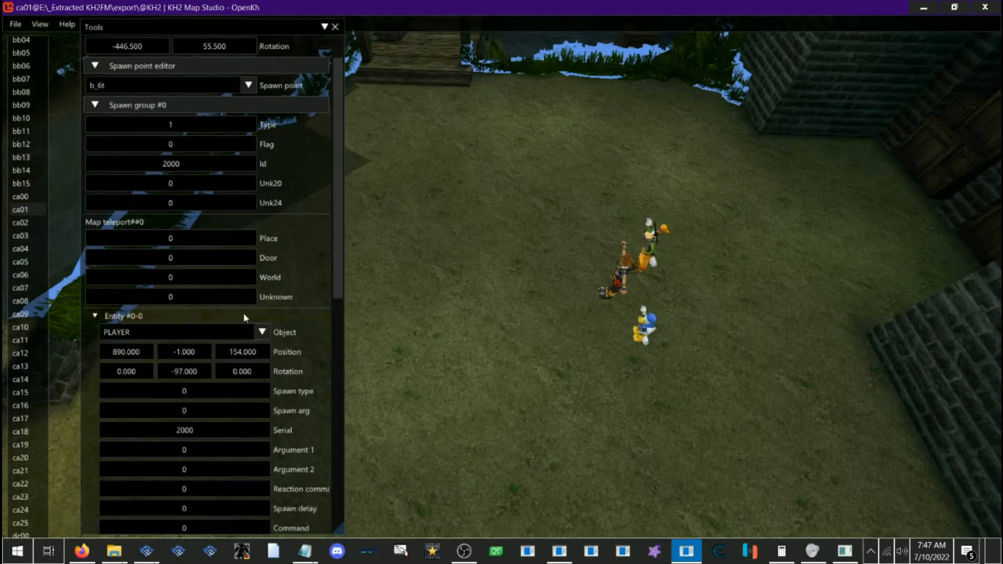
pyautogui.scroll(-3, 225, 324)
pyautogui.scroll(-1, 173, 355)
pyautogui.click(131, 431)
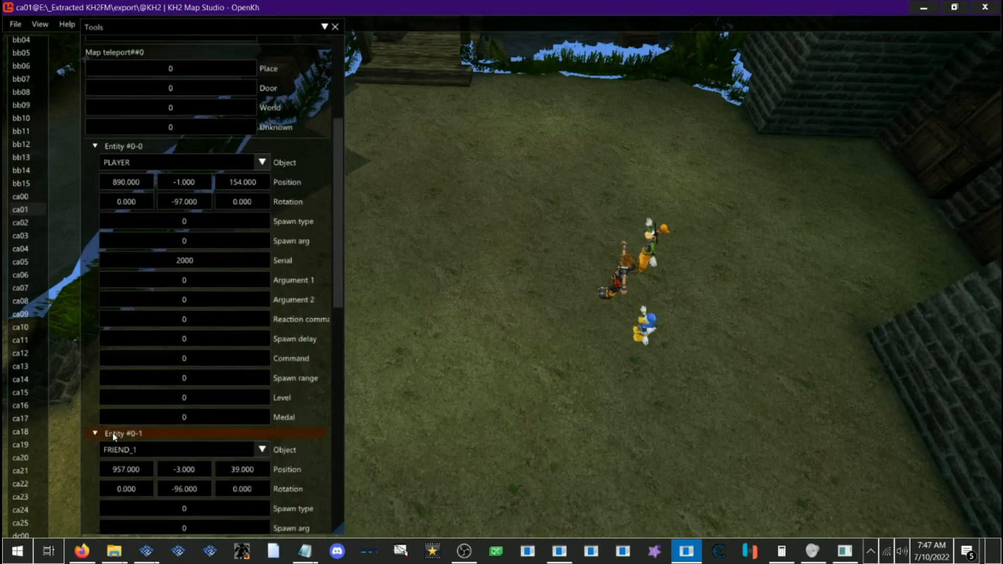
pyautogui.scroll(-8, 156, 391)
pyautogui.click(134, 381)
pyautogui.scroll(-5, 213, 341)
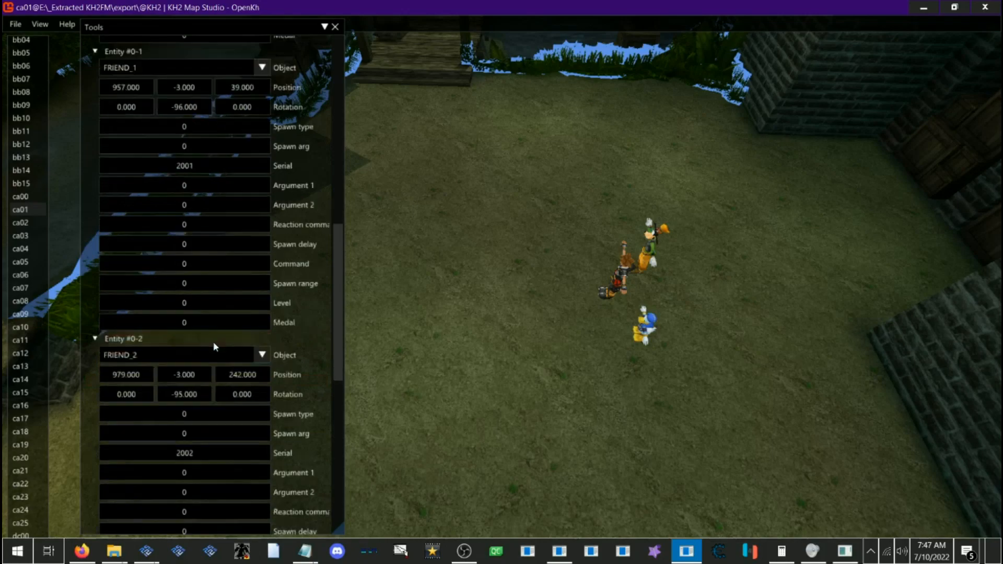
pyautogui.scroll(10, 209, 343)
pyautogui.scroll(2, 236, 343)
# Step: Move the b_6t PLAYER entity across the courtyard, turn it toward the pier and collapse its settings
pyautogui.press('s')
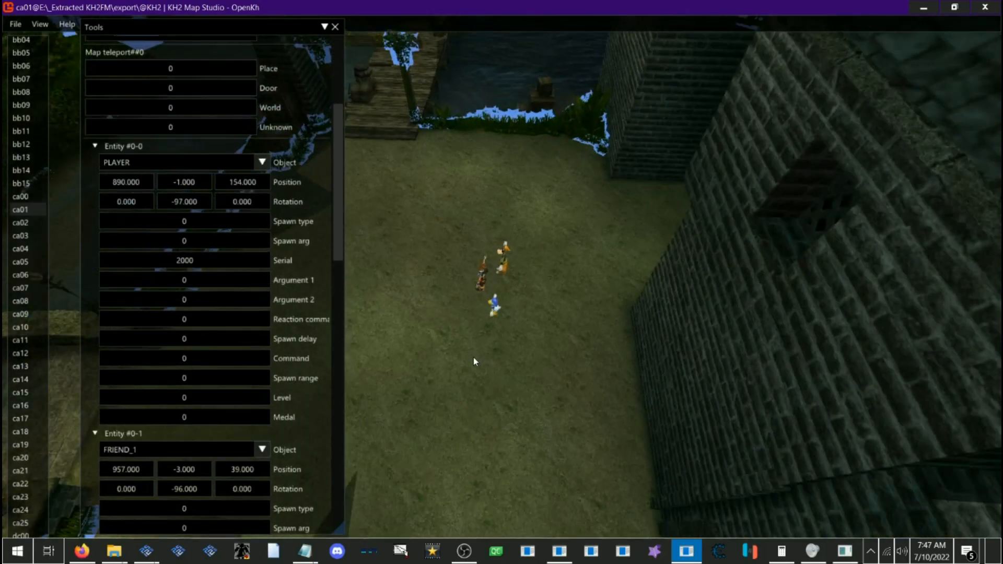
pyautogui.moveTo(455, 369); pyautogui.dragTo(432, 317)
pyautogui.press('w')
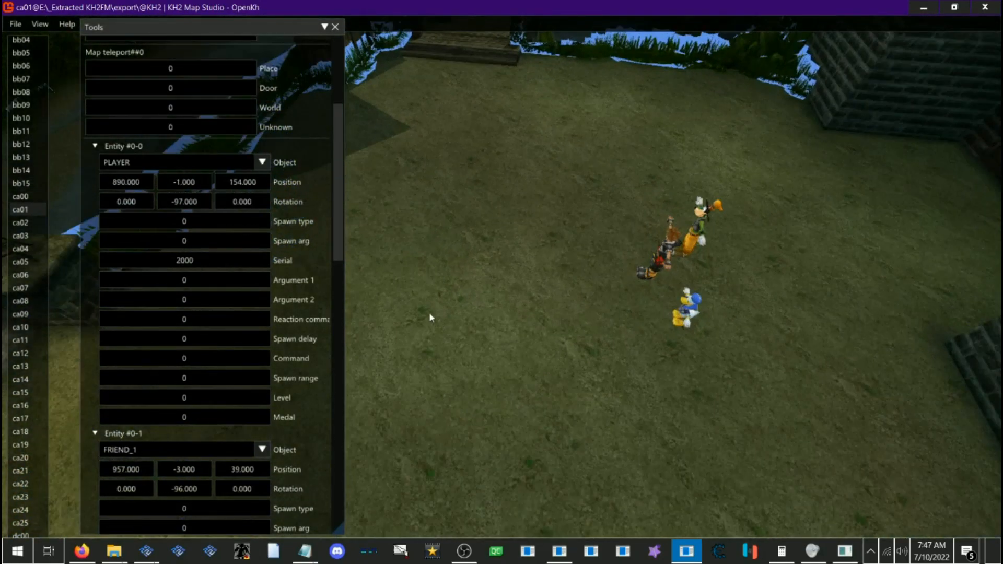
pyautogui.moveTo(238, 187); pyautogui.dragTo(5, 163)
pyautogui.moveTo(137, 180); pyautogui.dragTo(146, 203)
pyautogui.click(123, 148)
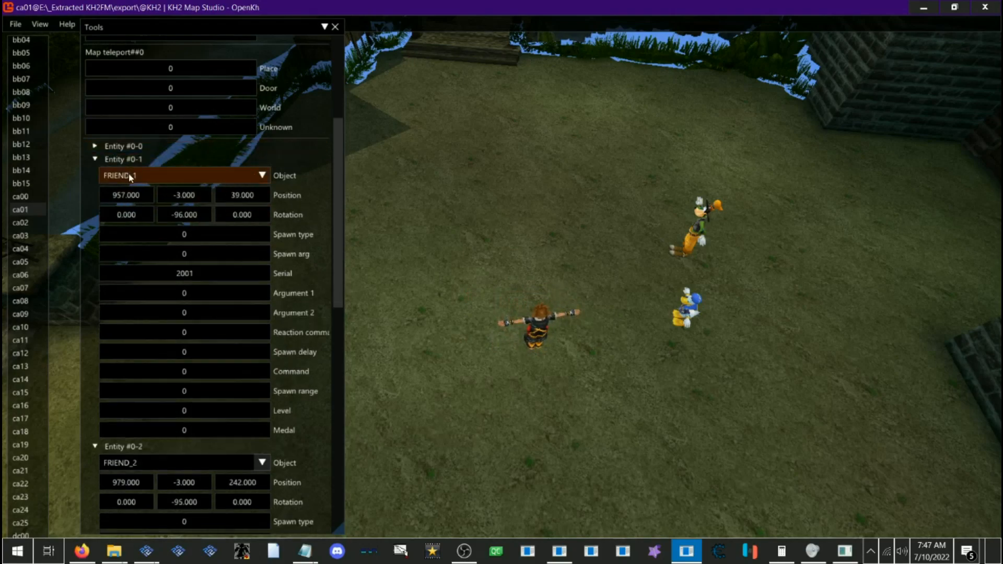
# Step: Place FRIEND_1 behind the player at about 561, -3, -224 with a Y rotation of about -162, and collapse its settings
pyautogui.moveTo(238, 195); pyautogui.dragTo(7, 196)
pyautogui.moveTo(116, 197); pyautogui.dragTo(6, 194)
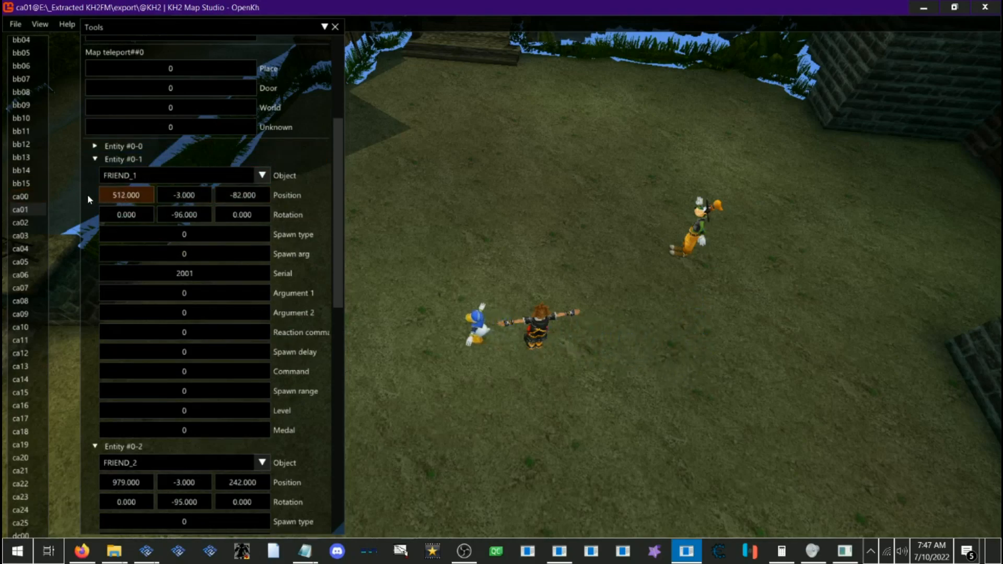
pyautogui.moveTo(182, 215); pyautogui.dragTo(145, 215)
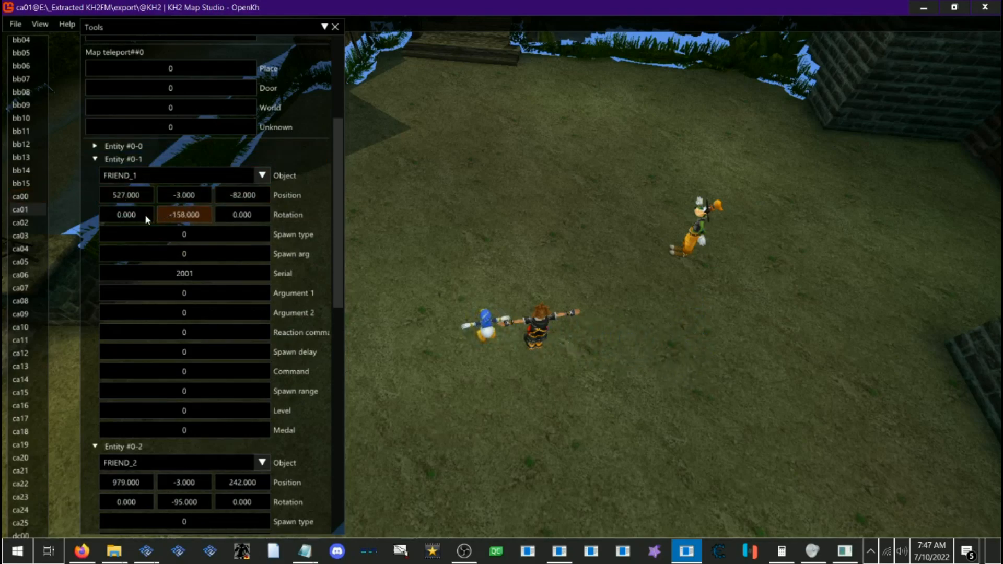
pyautogui.moveTo(242, 194); pyautogui.dragTo(151, 189)
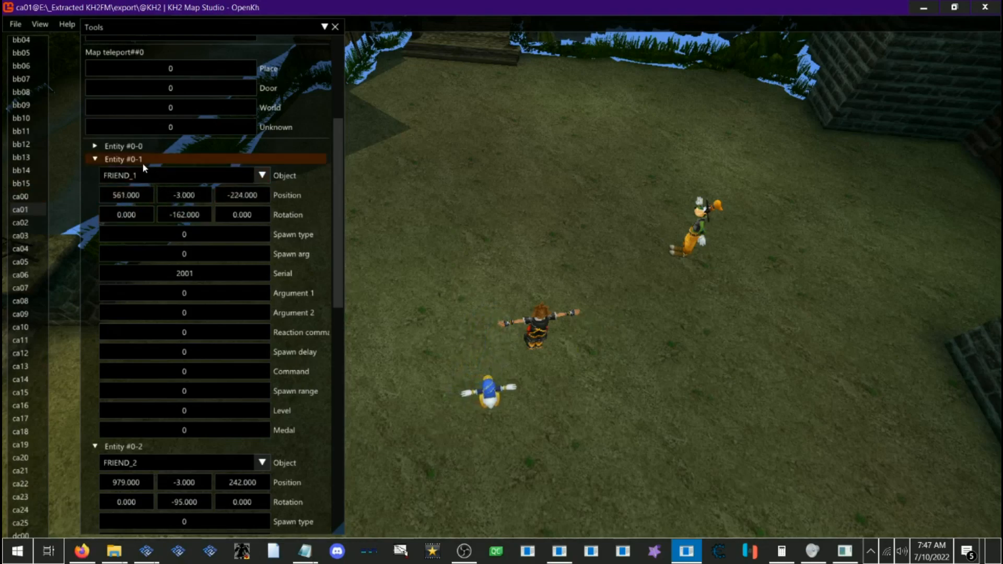
pyautogui.click(142, 159)
# Step: Place FRIEND_2 on the player's other side at about 804, -3, -131 with a Y rotation of about -154
pyautogui.moveTo(239, 208); pyautogui.dragTo(59, 202)
pyautogui.moveTo(178, 224); pyautogui.dragTo(29, 206)
pyautogui.moveTo(242, 208); pyautogui.dragTo(180, 205)
pyautogui.moveTo(125, 208); pyautogui.dragTo(127, 210)
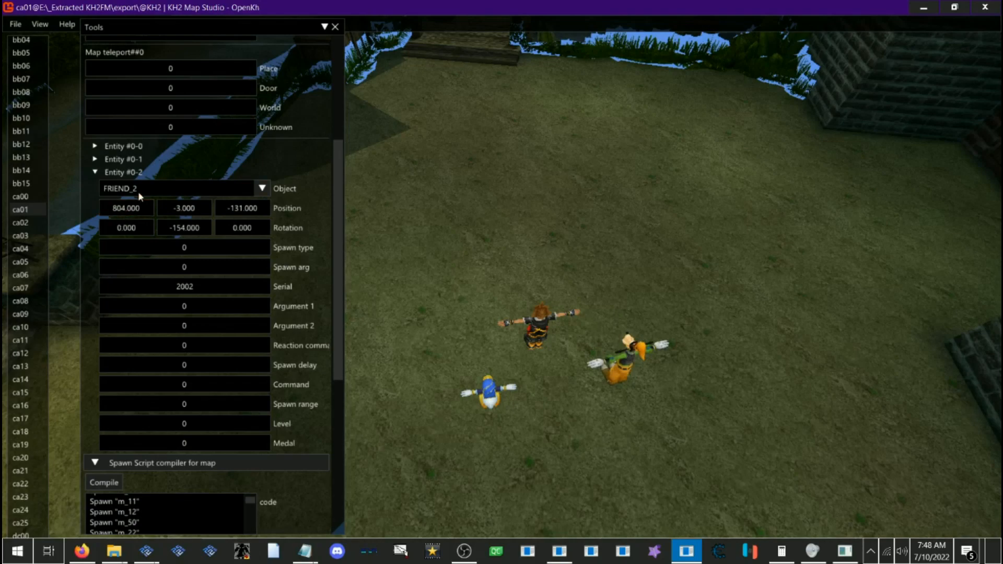
# Step: Collapse FRIEND_2's settings and look over the b_6t spawn group and its scripts
pyautogui.click(138, 173)
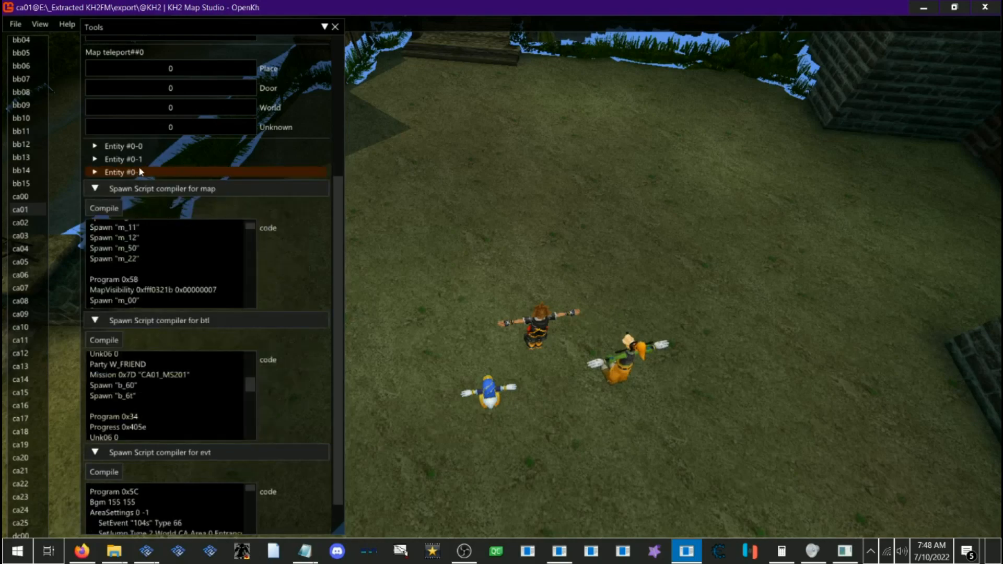
pyautogui.scroll(4, 147, 172)
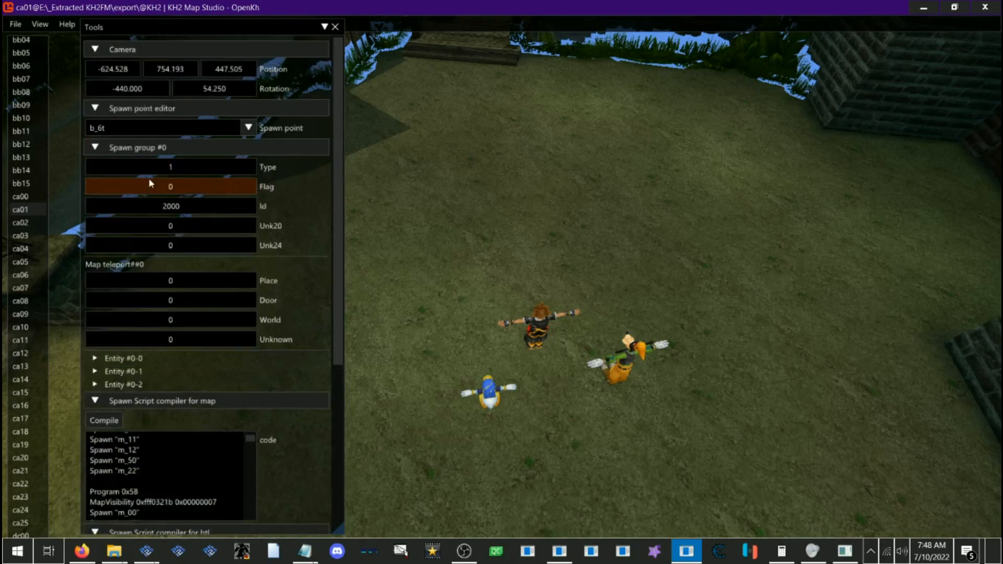
pyautogui.scroll(-5, 245, 162)
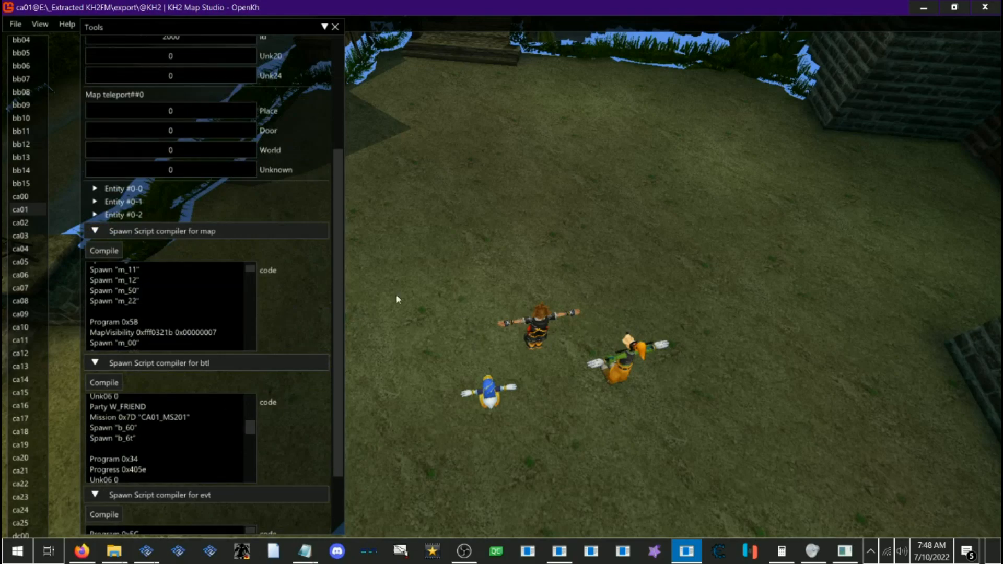
pyautogui.scroll(5, 262, 232)
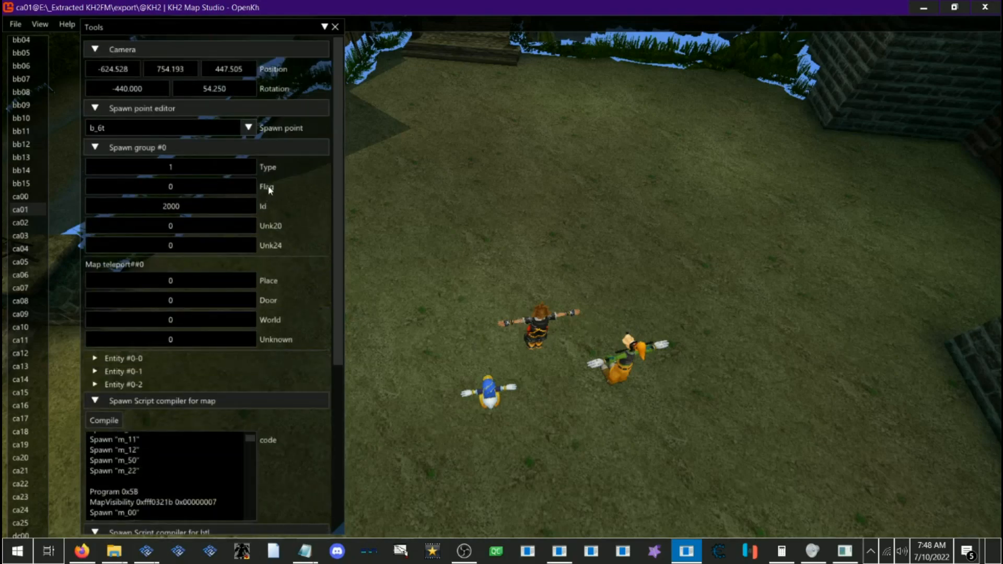
# Step: Switch the spawn point to b_60 and examine the enemy placement in the courtyard from above
pyautogui.click(256, 123)
pyautogui.scroll(-3, 183, 192)
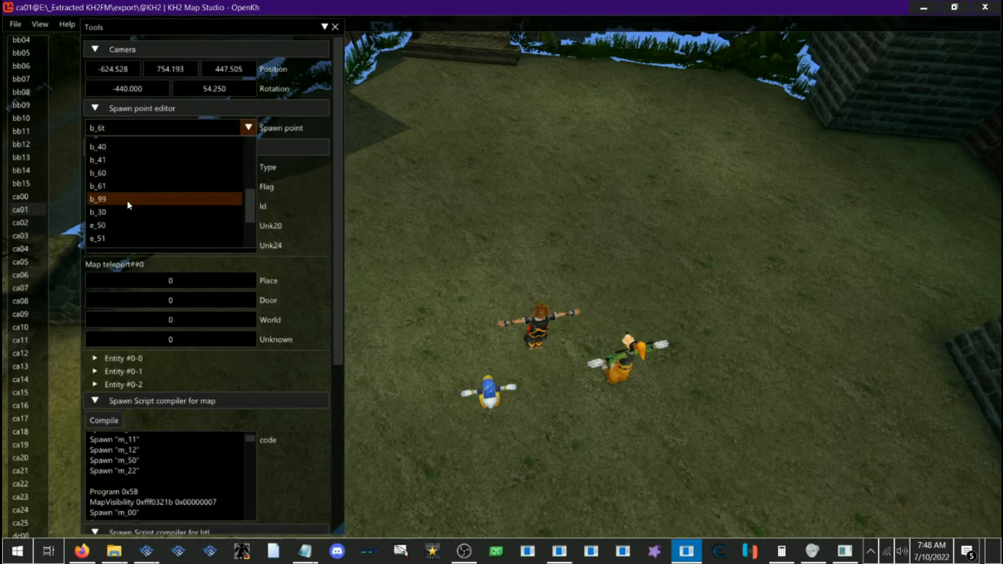
pyautogui.click(107, 176)
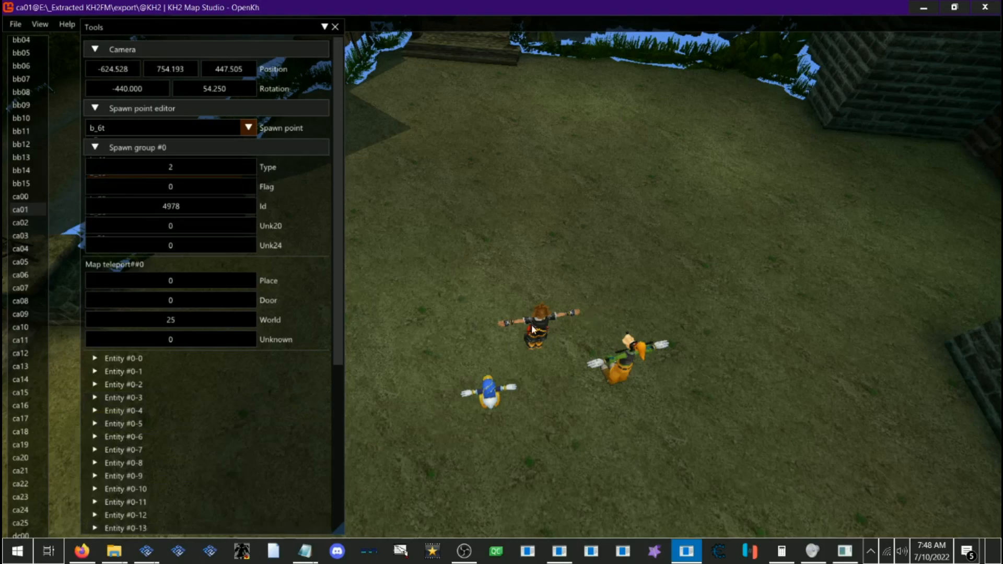
pyautogui.press('s')
pyautogui.moveTo(493, 273); pyautogui.dragTo(499, 297)
pyautogui.press('w')
pyautogui.press('s')
pyautogui.press('a')
pyautogui.press('d')
pyautogui.press('w')
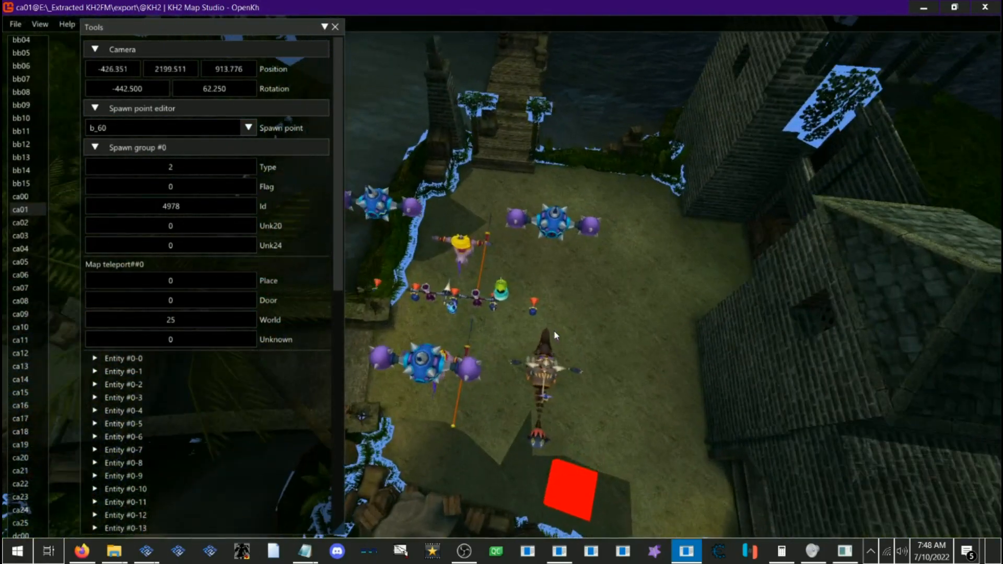
pyautogui.press('w')
pyautogui.moveTo(580, 340)
pyautogui.mouseDown()
pyautogui.moveTo(592, 309)
pyautogui.moveTo(596, 358)
pyautogui.moveTo(587, 358)
pyautogui.mouseUp()
pyautogui.press('w')
pyautogui.press('s')
pyautogui.press('w')
pyautogui.press('w')
pyautogui.press('d')
pyautogui.scroll(-4, 205, 306)
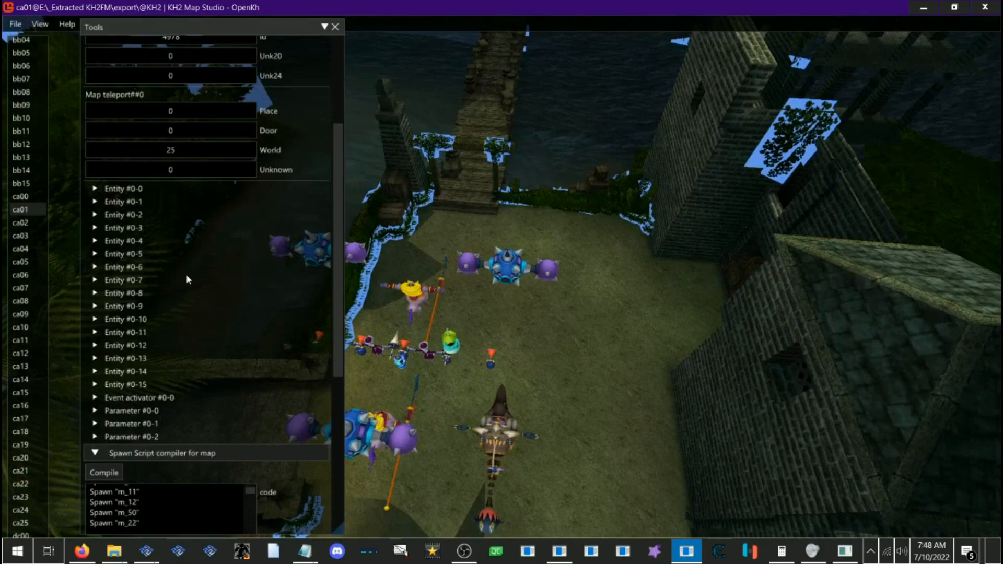
# Step: Expand the settings of b_60's entities from #0-13 up to #0-0
pyautogui.click(128, 371)
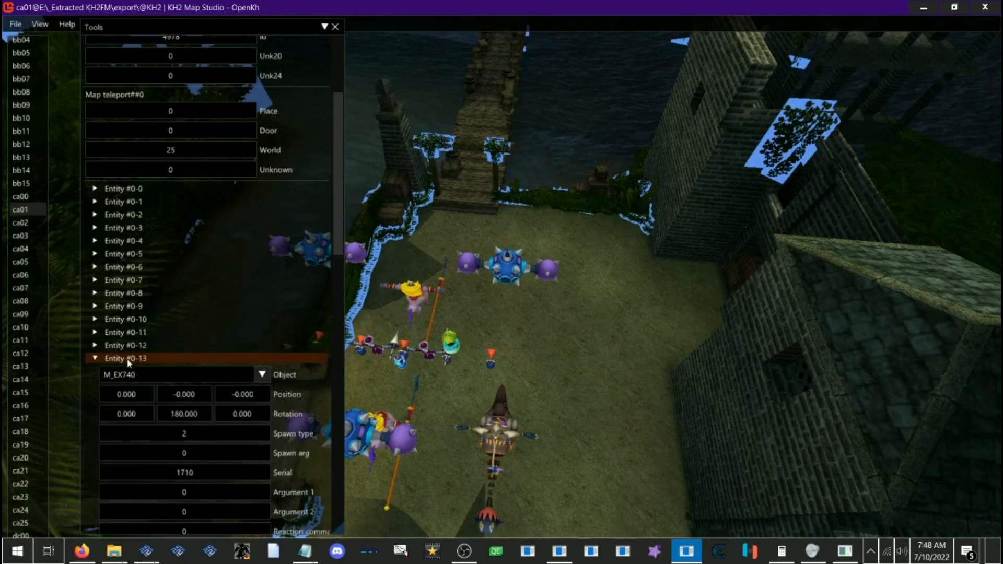
pyautogui.click(129, 358)
pyautogui.click(131, 346)
pyautogui.click(133, 332)
pyautogui.click(137, 319)
pyautogui.click(140, 306)
pyautogui.click(143, 292)
pyautogui.click(143, 280)
pyautogui.click(139, 266)
pyautogui.click(134, 253)
pyautogui.click(132, 241)
pyautogui.click(127, 227)
pyautogui.click(125, 214)
pyautogui.click(123, 202)
pyautogui.click(122, 189)
# Step: Examine the objects, positions, spawn delays and levels of b_60's first entities and where they stand in the courtyard
pyautogui.scroll(3, 179, 281)
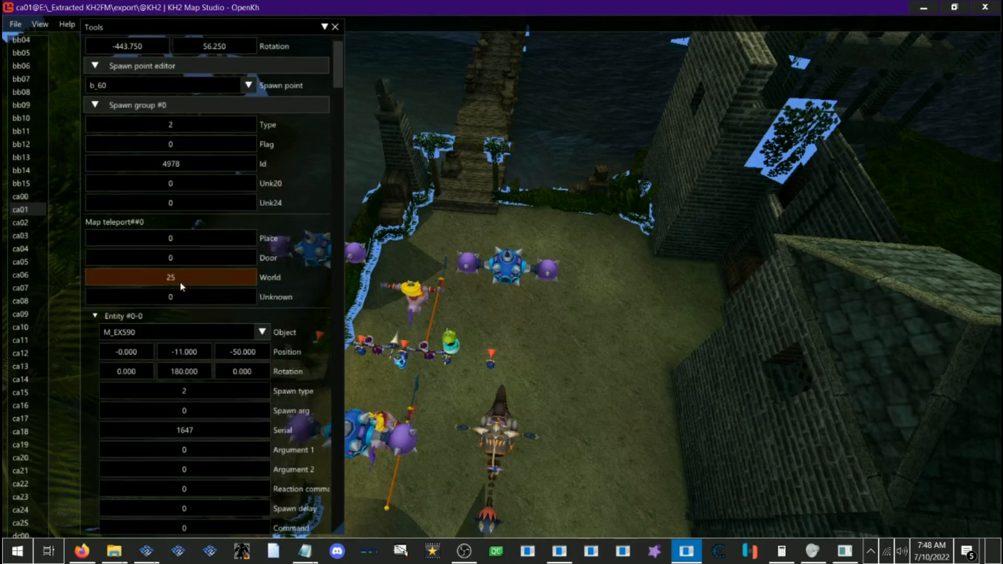
pyautogui.scroll(-5, 226, 276)
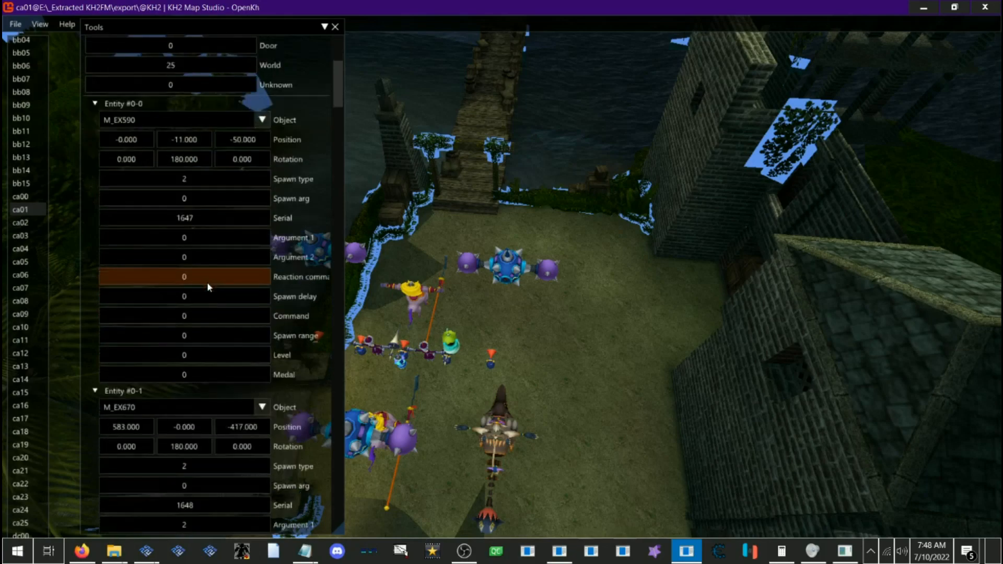
pyautogui.scroll(-18, 208, 292)
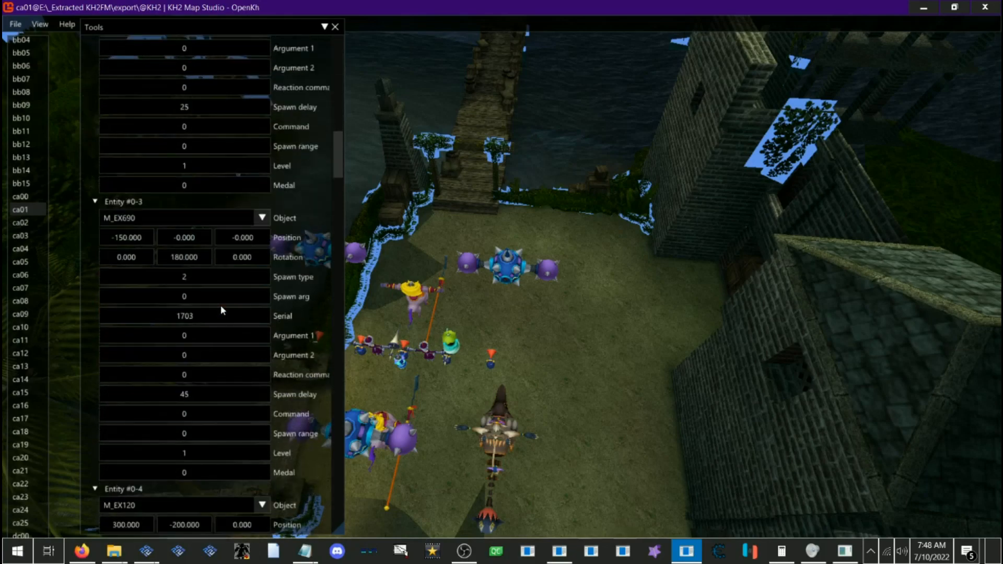
pyautogui.scroll(5, 220, 305)
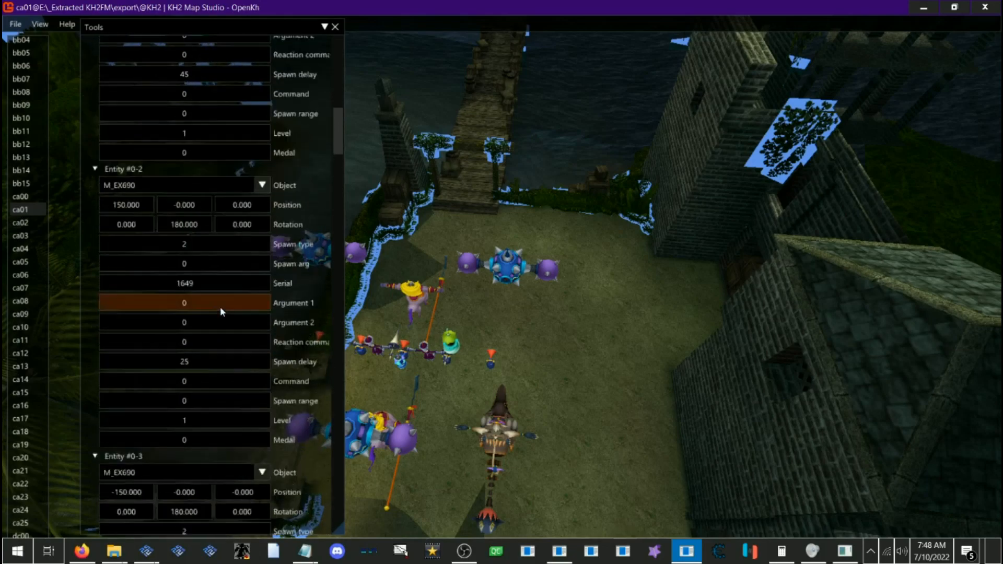
pyautogui.scroll(19, 220, 306)
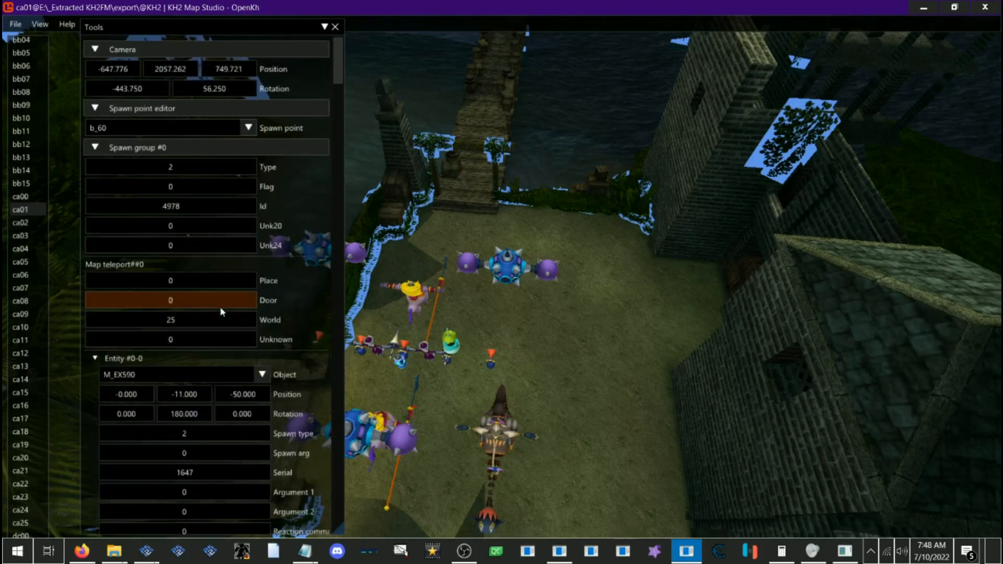
pyautogui.scroll(-2, 221, 306)
pyautogui.moveTo(536, 345); pyautogui.dragTo(524, 325)
pyautogui.press('w')
pyautogui.press('s')
pyautogui.press('w')
pyautogui.press('s')
pyautogui.press('w')
pyautogui.scroll(-4, 296, 346)
pyautogui.scroll(-3, 296, 347)
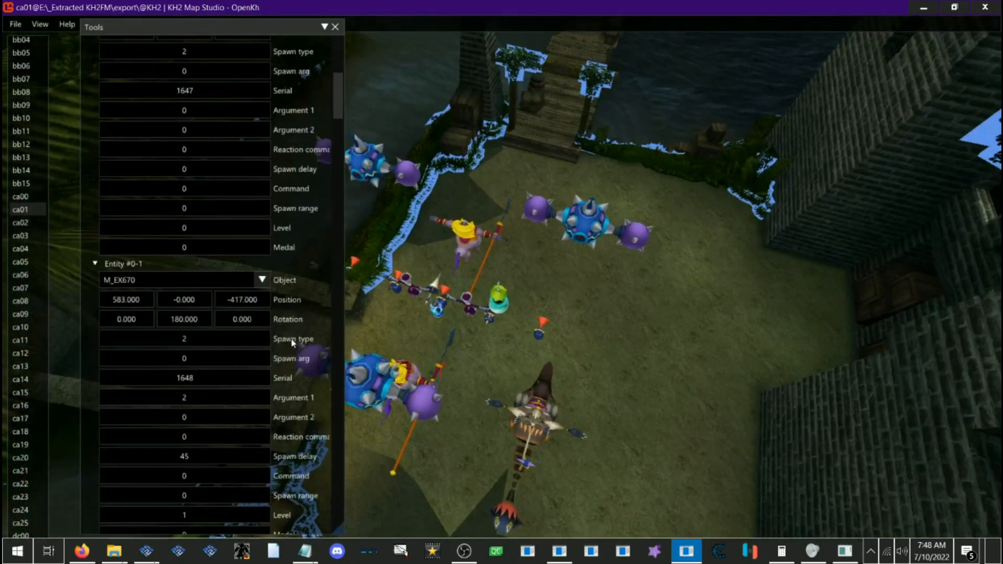
pyautogui.scroll(-3, 211, 228)
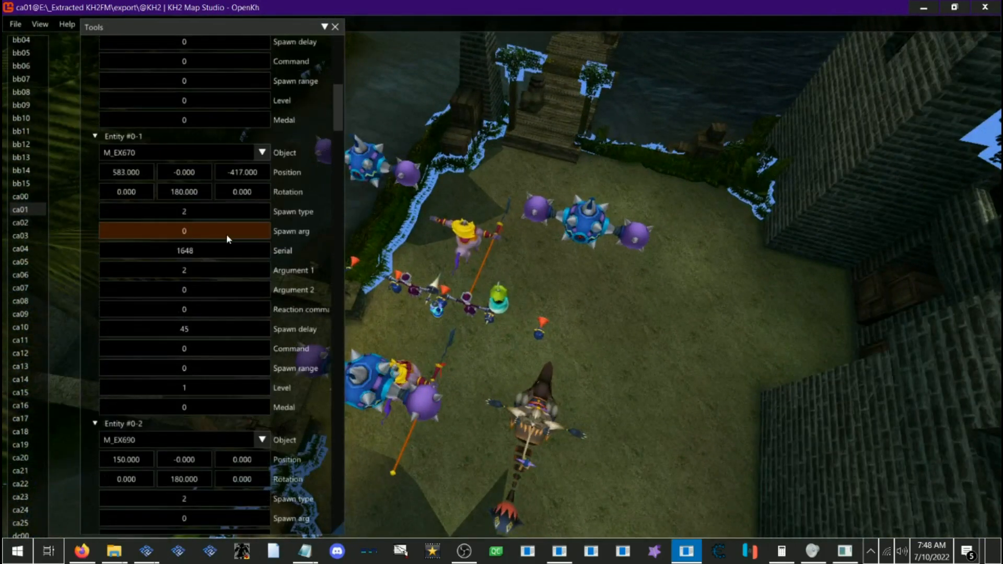
pyautogui.scroll(-4, 222, 384)
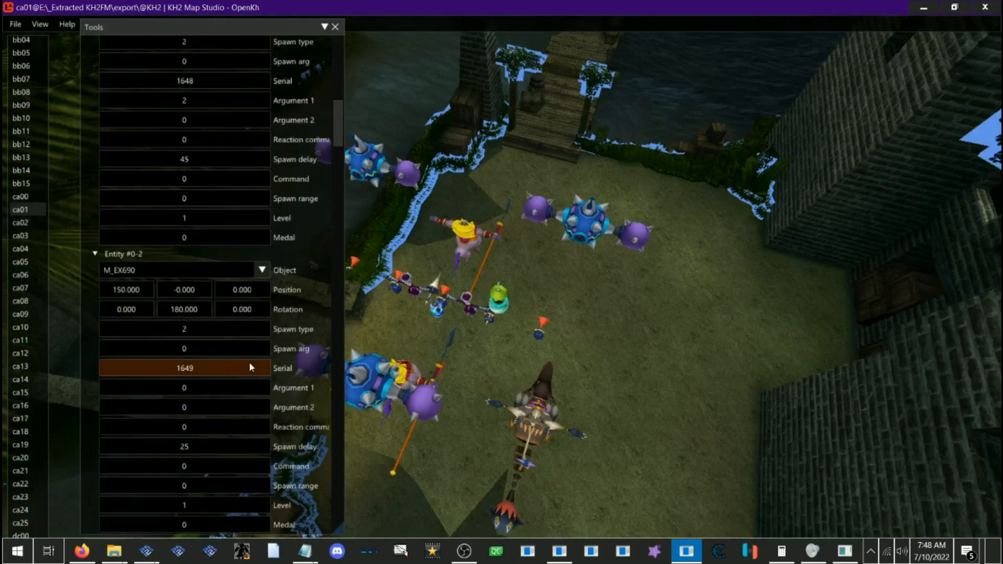
pyautogui.scroll(3, 238, 351)
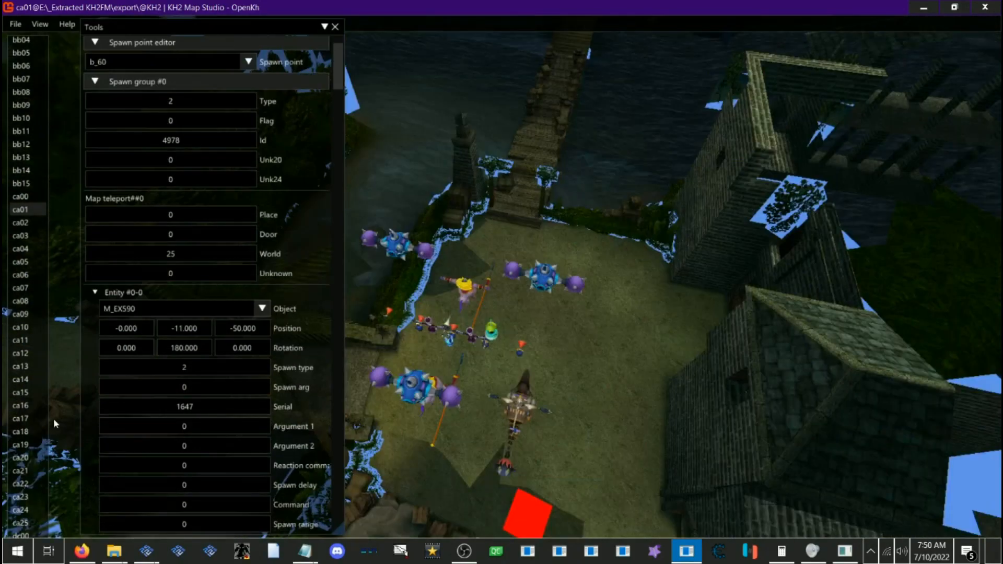
pyautogui.scroll(-3, 136, 359)
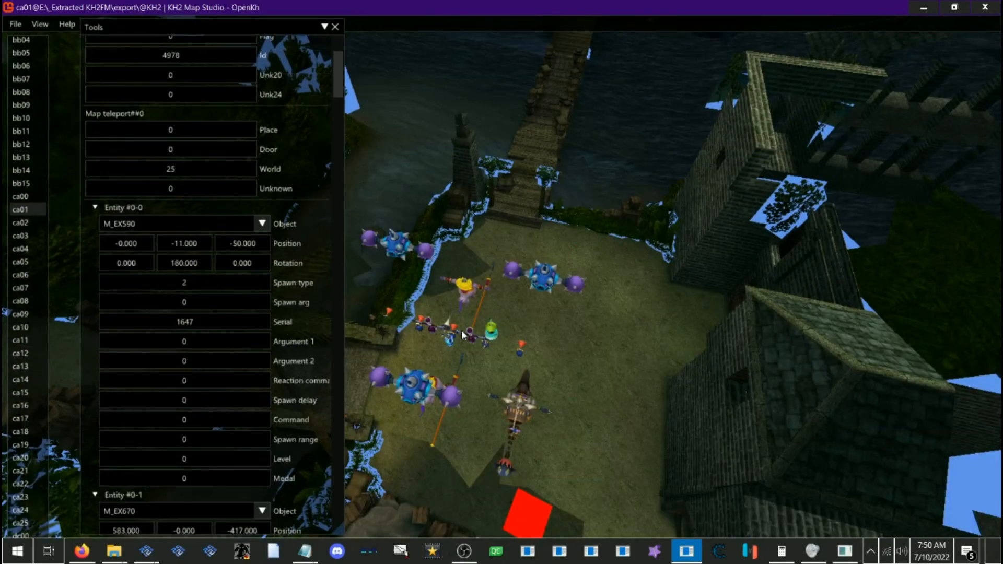
# Step: Move Entity #0-0 toward the pier, to about 209 on X and 633 on Z
pyautogui.moveTo(514, 347)
pyautogui.mouseDown()
pyautogui.moveTo(490, 376)
pyautogui.moveTo(468, 374)
pyautogui.moveTo(555, 290)
pyautogui.moveTo(553, 329)
pyautogui.moveTo(533, 340)
pyautogui.mouseUp()
pyautogui.press('w')
pyautogui.press('s')
pyautogui.press('w')
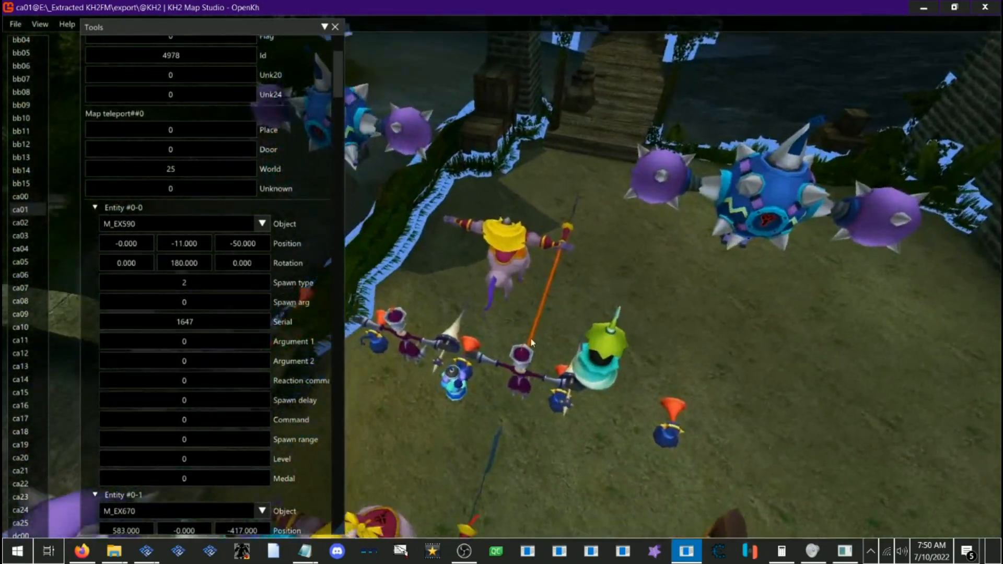
pyautogui.press('s')
pyautogui.press('w')
pyautogui.moveTo(239, 245); pyautogui.dragTo(385, 228)
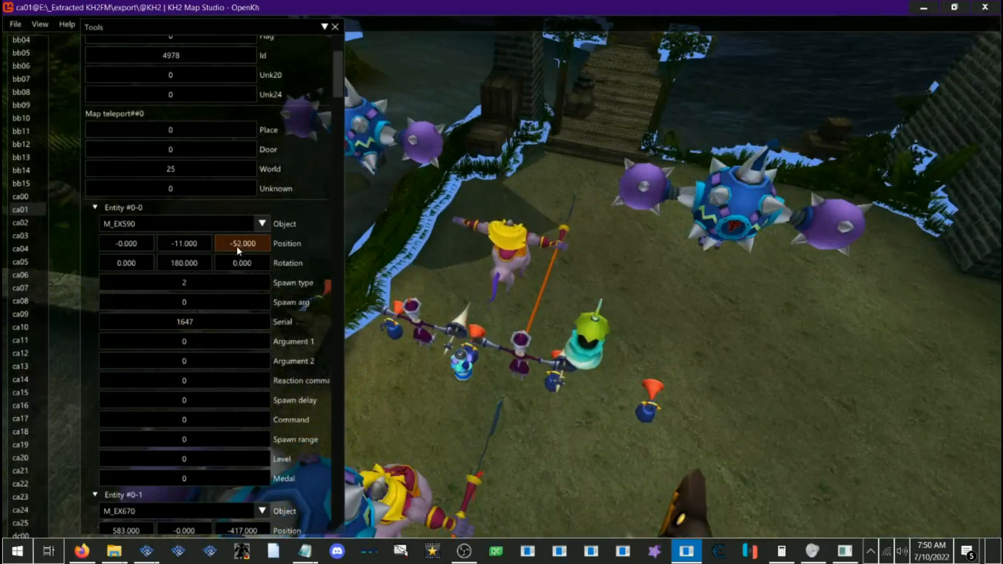
pyautogui.moveTo(126, 243); pyautogui.dragTo(278, 267)
pyautogui.press('s')
pyautogui.moveTo(413, 313); pyautogui.dragTo(371, 316)
# Step: Review the first entities' settings and change Entity #0-0's object to B_CA040
pyautogui.scroll(-14, 218, 326)
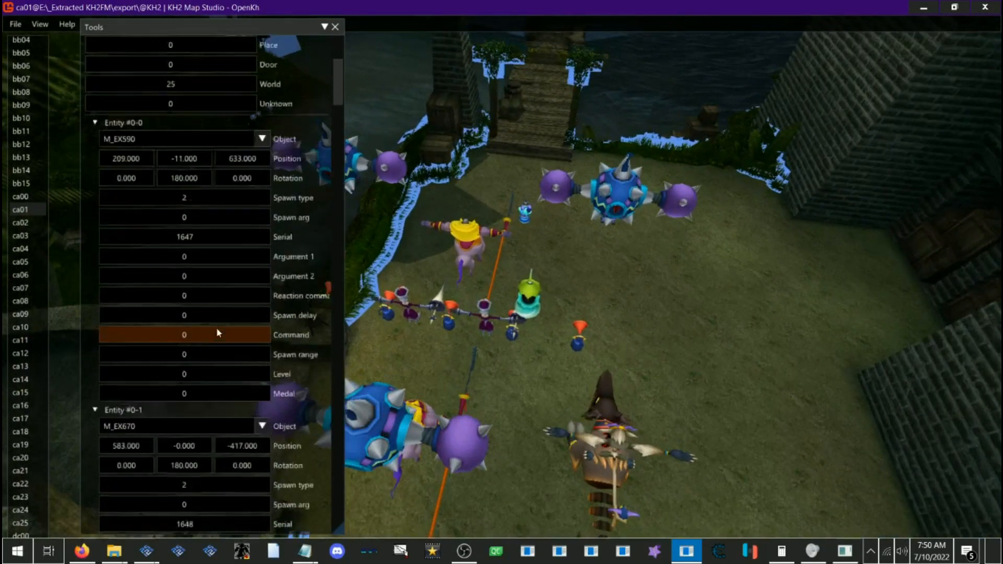
pyautogui.scroll(14, 294, 321)
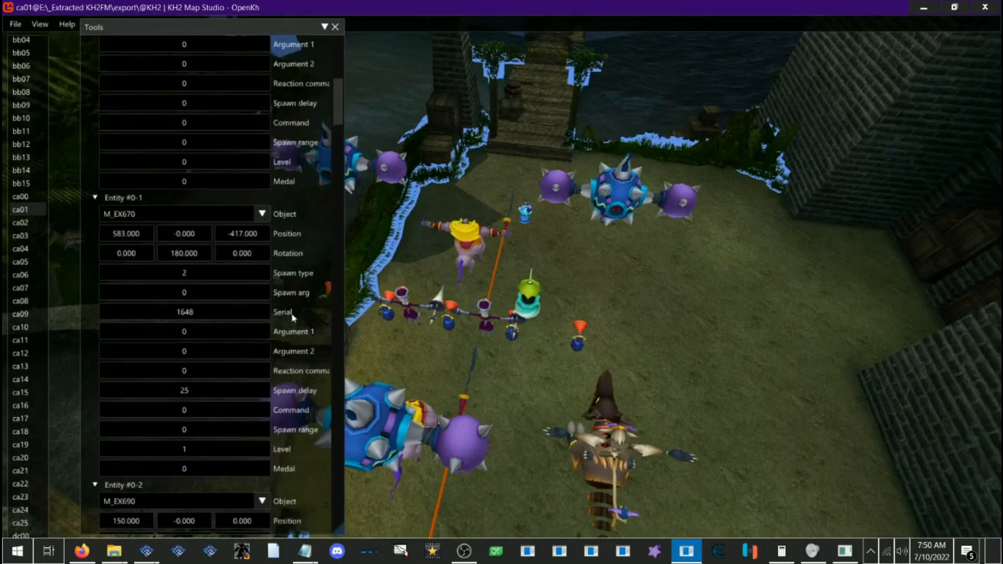
pyautogui.scroll(-2, 292, 311)
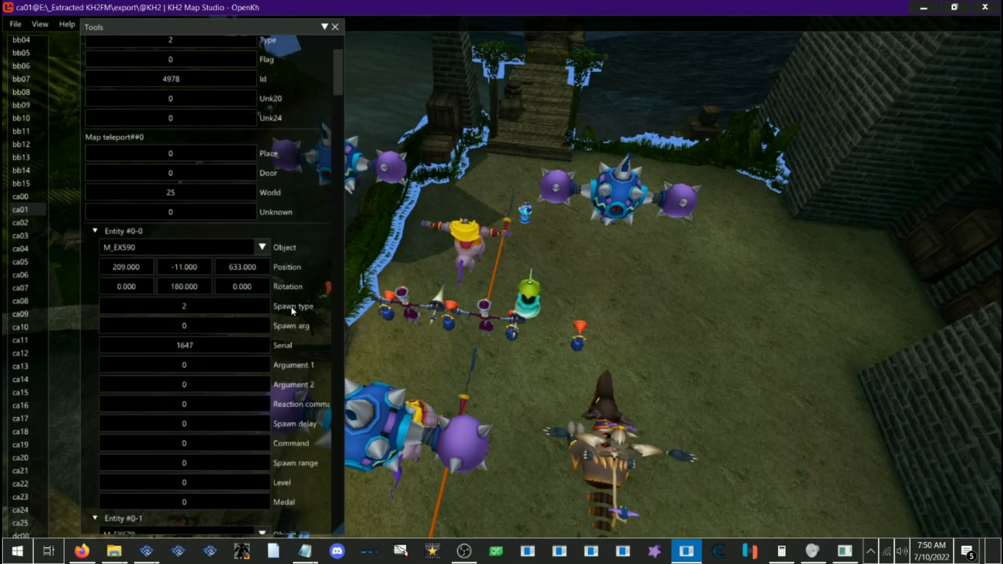
pyautogui.scroll(1, 292, 311)
pyautogui.scroll(-1, 299, 279)
pyautogui.scroll(-1, 299, 282)
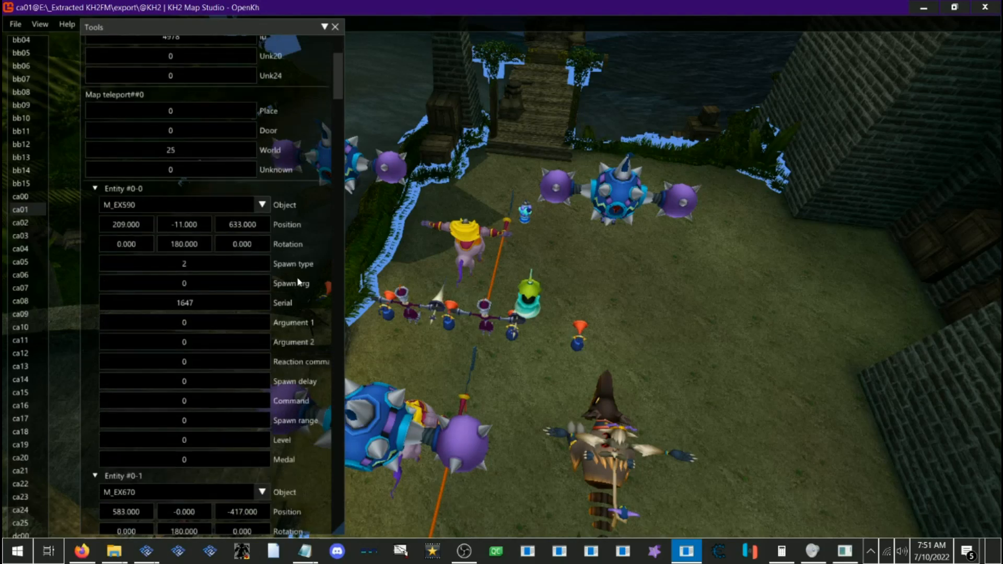
pyautogui.moveTo(477, 274); pyautogui.dragTo(482, 221)
pyautogui.press('w')
pyautogui.press('s')
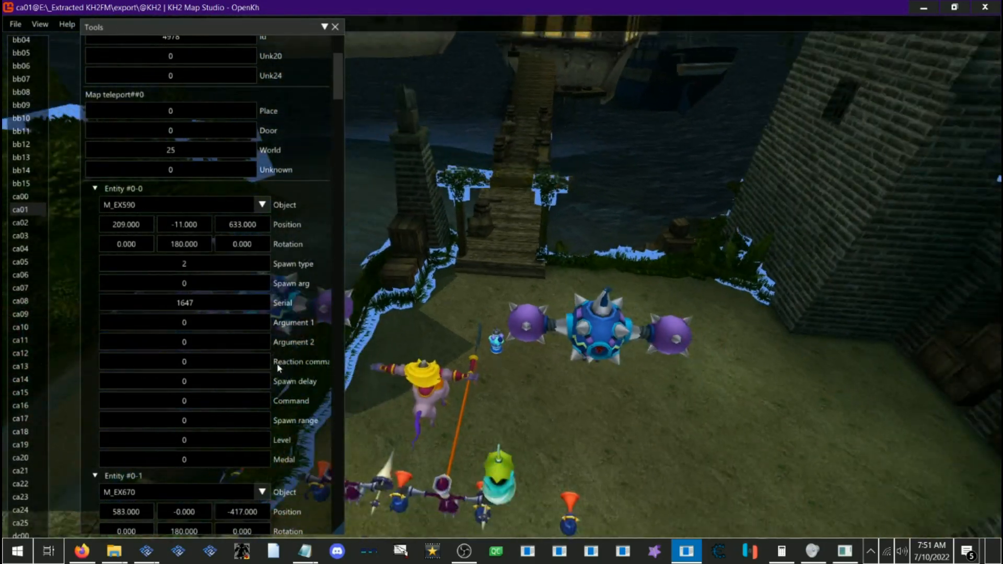
pyautogui.press('w')
pyautogui.press('s')
pyautogui.click(138, 205)
pyautogui.click(138, 206)
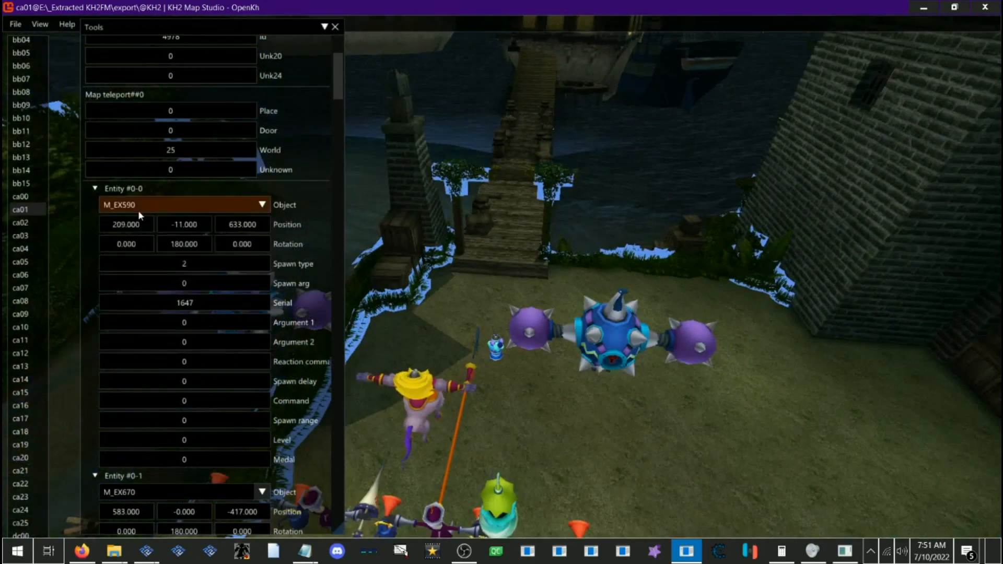
pyautogui.click(138, 204)
pyautogui.click(130, 244)
pyautogui.press('w')
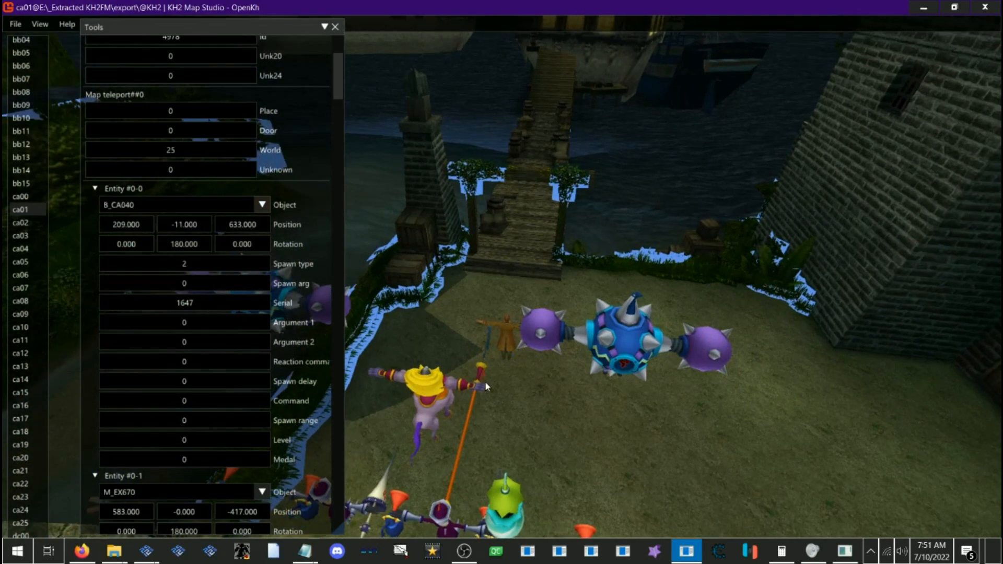
# Step: Turn Entity #0-0 to a Y rotation of about -2 and place it before the pier at about 42, -11, 891
pyautogui.moveTo(490, 401); pyautogui.dragTo(490, 399)
pyautogui.moveTo(183, 241); pyautogui.dragTo(74, 239)
pyautogui.moveTo(238, 226); pyautogui.dragTo(408, 227)
pyautogui.moveTo(127, 225); pyautogui.dragTo(38, 225)
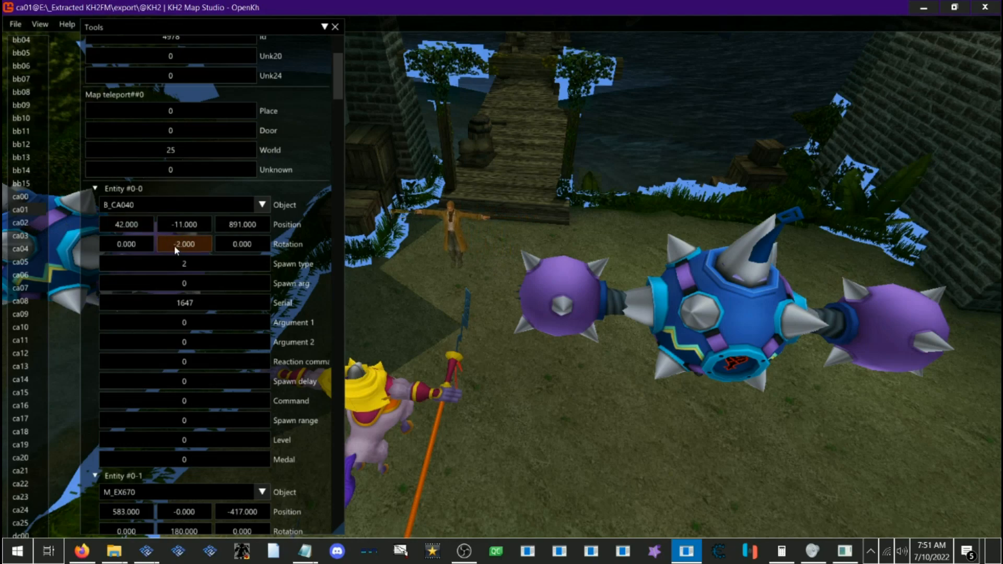
# Step: Set the Level of Entity #0-1 to 0
pyautogui.scroll(-6, 239, 297)
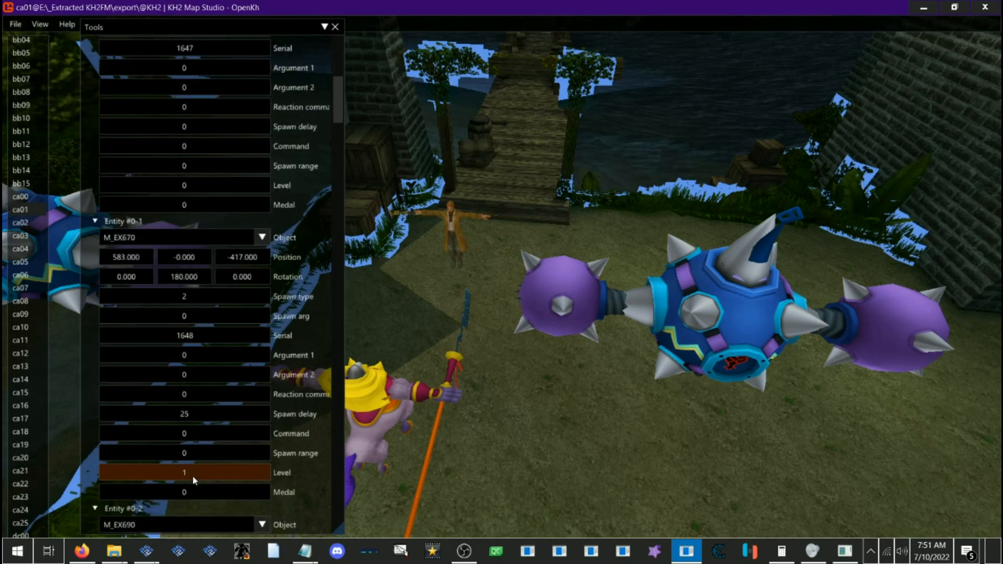
pyautogui.doubleClick(192, 476)
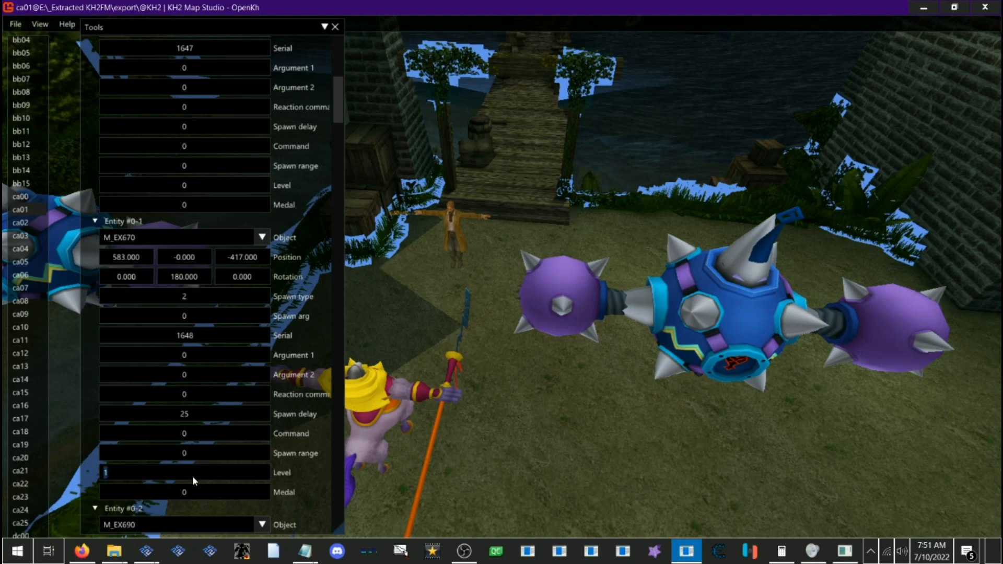
pyautogui.write('0')
pyautogui.press('Return')
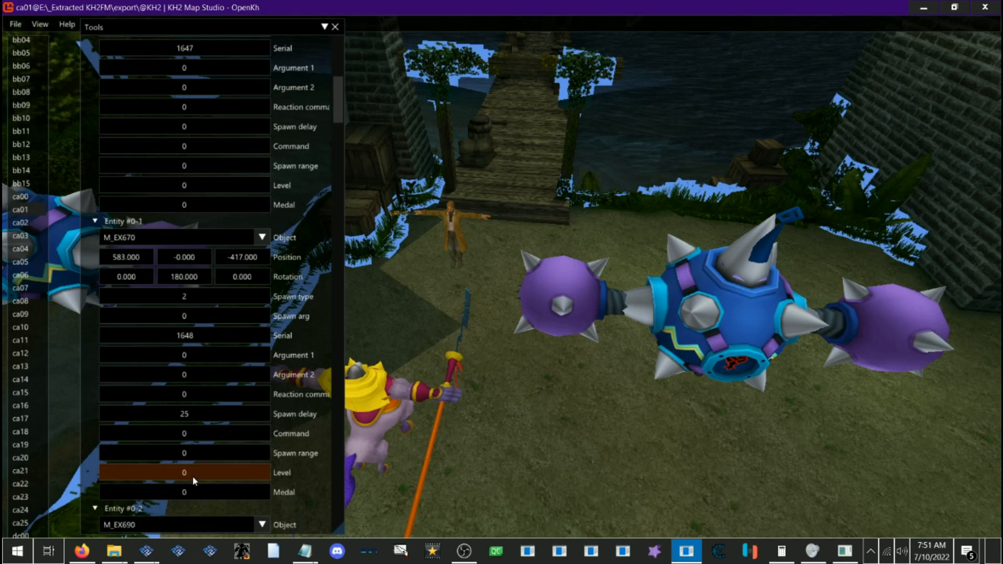
# Step: Change Entity #0-1's object to B_CA040
pyautogui.press('s')
pyautogui.moveTo(478, 307); pyautogui.dragTo(436, 177)
pyautogui.press('w')
pyautogui.press('s')
pyautogui.click(174, 238)
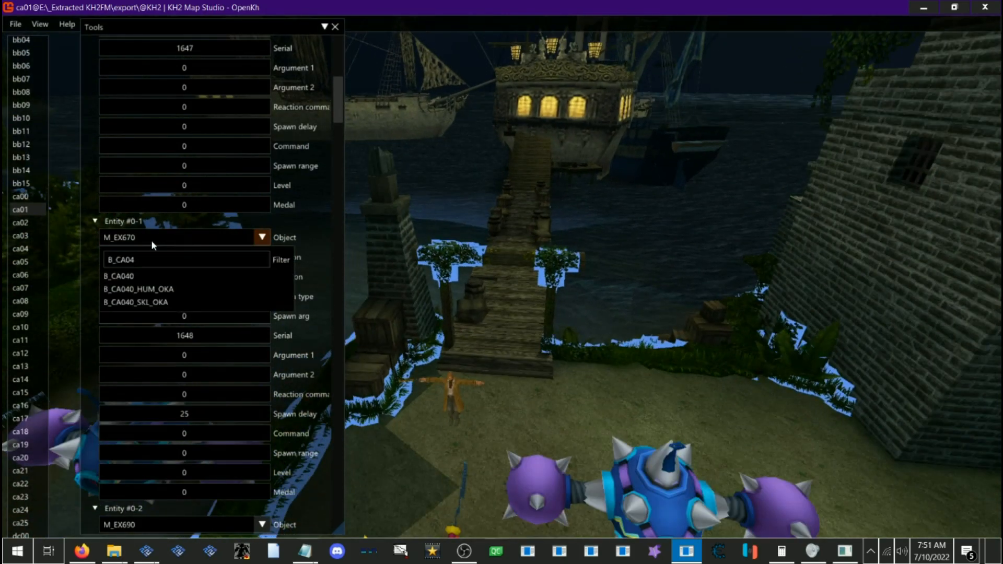
pyautogui.click(126, 275)
# Step: Place Entity #0-1 beside Entity #0-0 at about 334, 0, 909 and turn it to a Y rotation of about -1
pyautogui.press('s')
pyautogui.moveTo(478, 358); pyautogui.dragTo(482, 410)
pyautogui.press('w')
pyautogui.moveTo(241, 256); pyautogui.dragTo(375, 266)
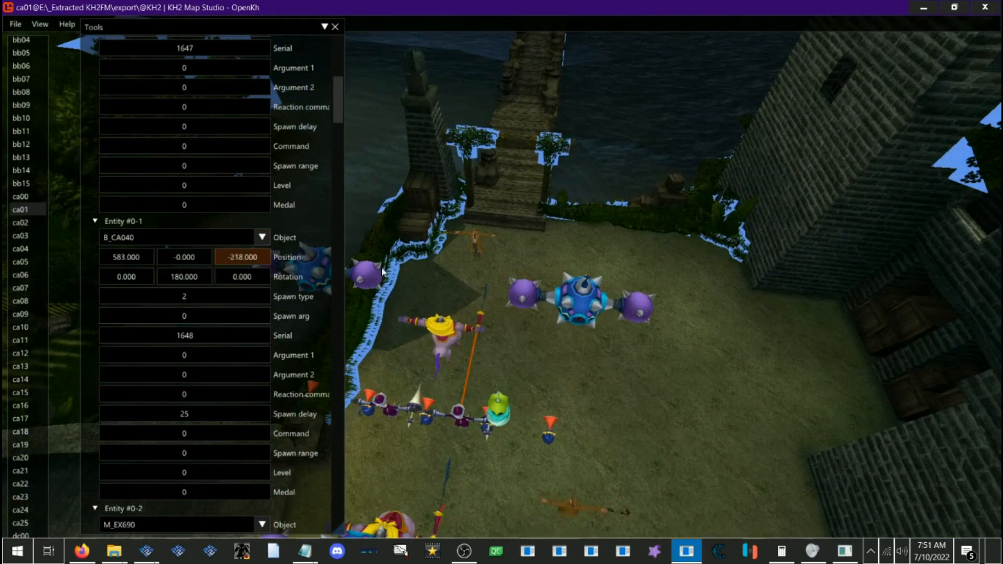
pyautogui.moveTo(850, 310); pyautogui.dragTo(852, 310)
pyautogui.press('w')
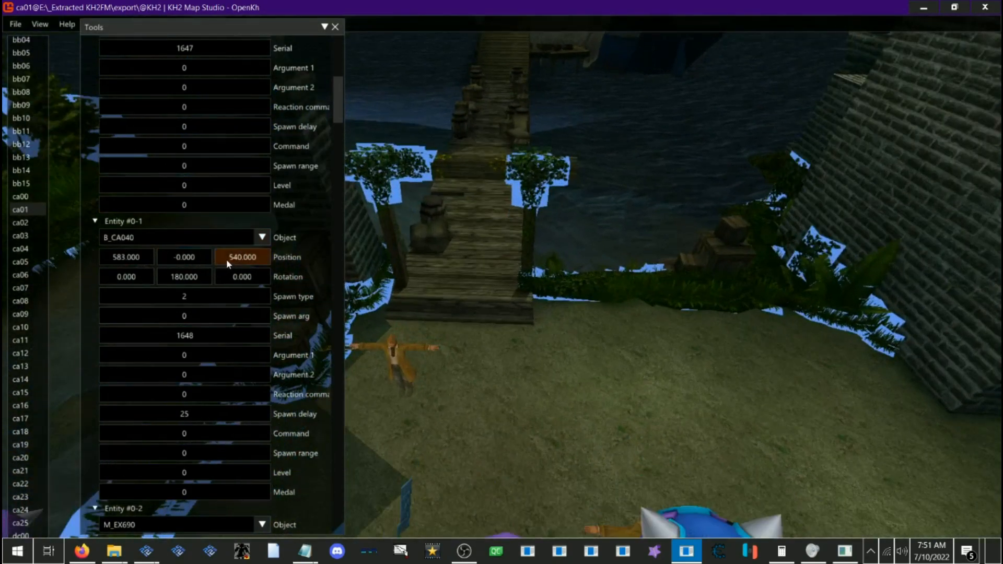
pyautogui.moveTo(227, 259); pyautogui.dragTo(478, 283)
pyautogui.moveTo(128, 257); pyautogui.dragTo(2, 246)
pyautogui.moveTo(130, 261); pyautogui.dragTo(118, 253)
pyautogui.moveTo(241, 256); pyautogui.dragTo(230, 255)
pyautogui.moveTo(183, 276); pyautogui.dragTo(81, 251)
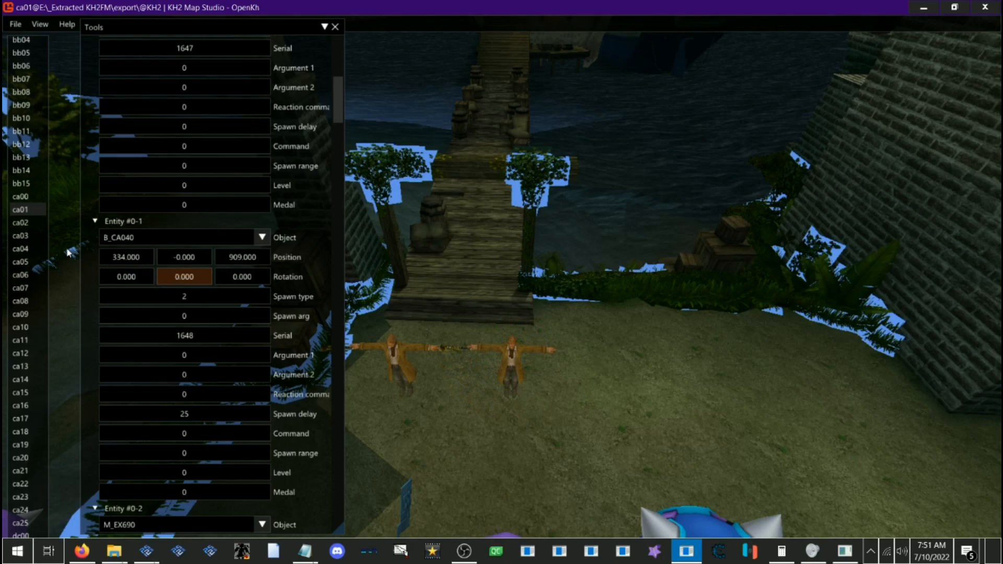
pyautogui.moveTo(67, 254); pyautogui.dragTo(67, 254)
# Step: Change Entity #0-2's object to B_CA030
pyautogui.press('s')
pyautogui.press('w')
pyautogui.scroll(-5, 220, 273)
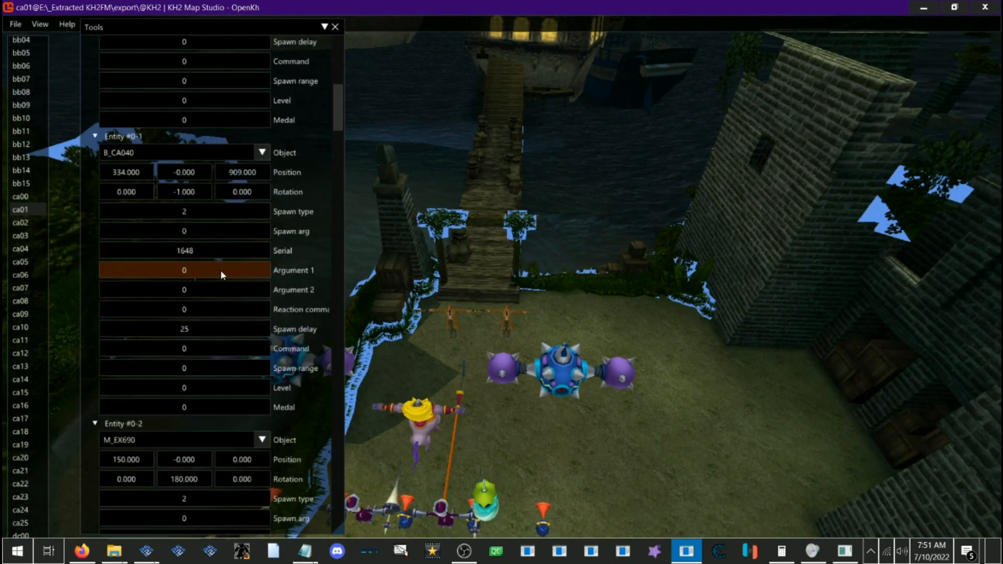
pyautogui.scroll(-1, 219, 275)
pyautogui.click(151, 274)
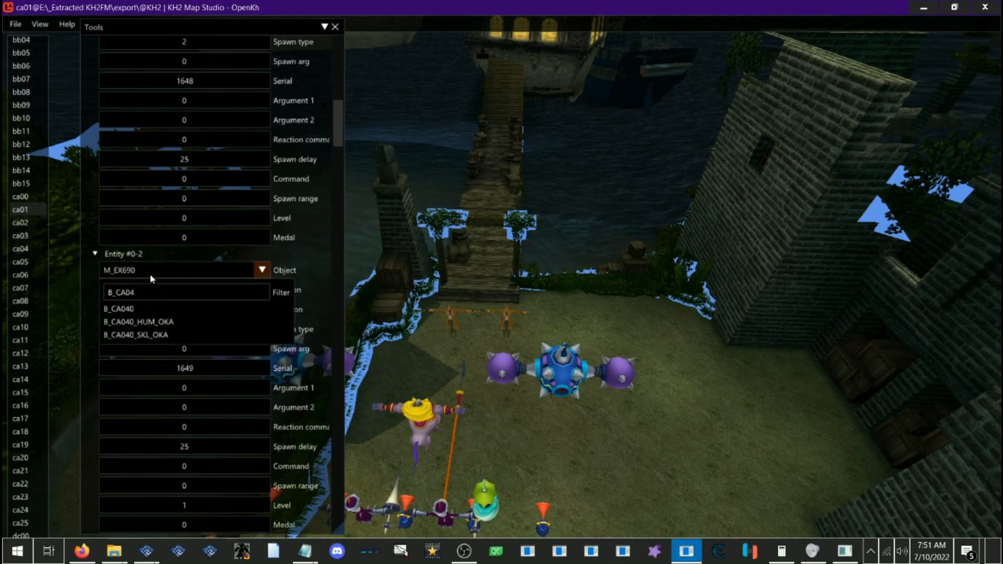
pyautogui.press('BackSpace')
pyautogui.write('3')
pyautogui.click(127, 310)
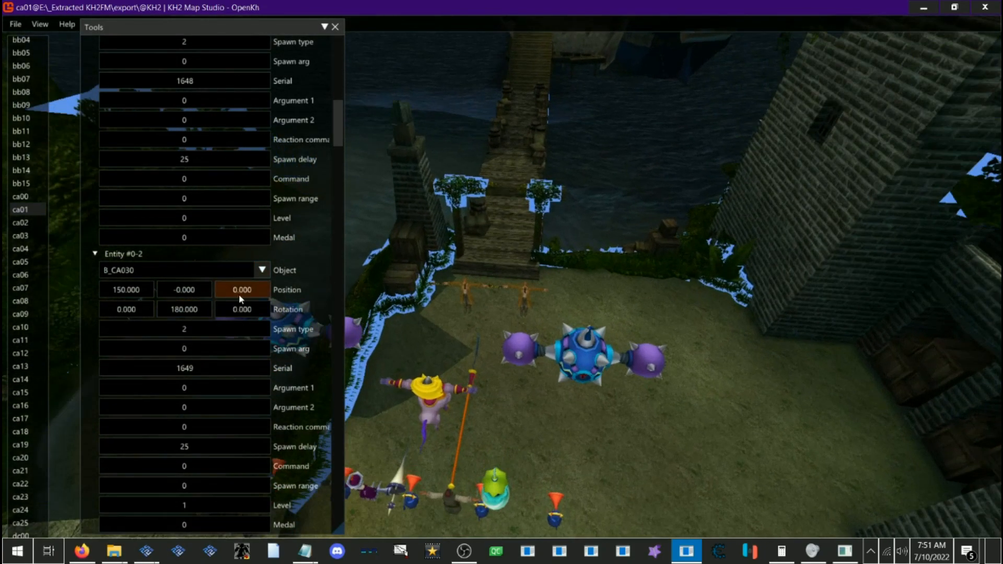
# Step: Place Entity #0-2 beside the pier at about 674, 0, 1219 and turn it to a Y rotation of about -10
pyautogui.moveTo(240, 295); pyautogui.dragTo(848, 274)
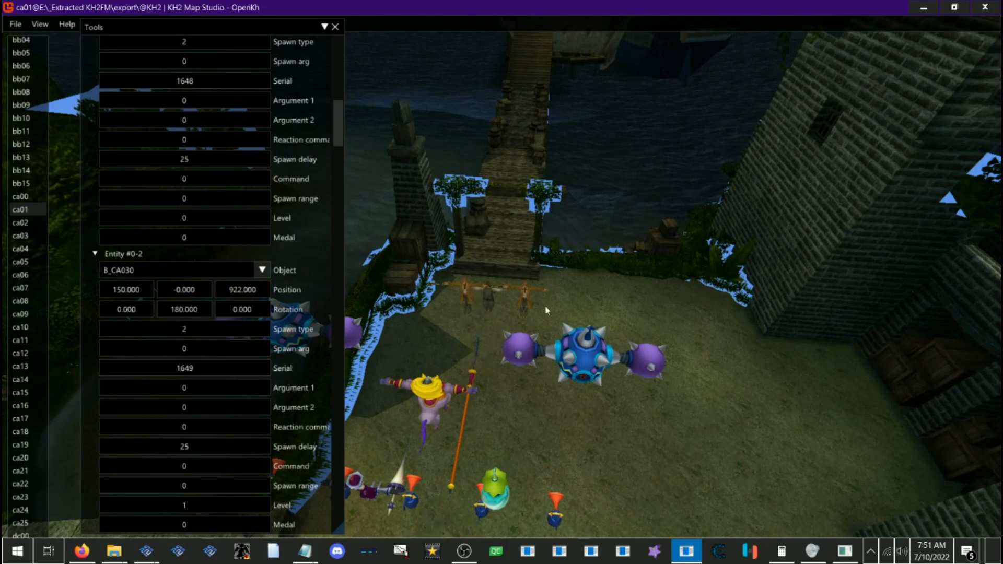
pyautogui.click(548, 307)
pyautogui.press('w')
pyautogui.moveTo(256, 292); pyautogui.dragTo(365, 297)
pyautogui.moveTo(125, 290); pyautogui.dragTo(474, 297)
pyautogui.press('d')
pyautogui.moveTo(687, 339); pyautogui.dragTo(455, 327)
pyautogui.press('w')
pyautogui.press('s')
pyautogui.moveTo(189, 308); pyautogui.dragTo(61, 293)
# Step: Set Entity #0-1's Argument 1 to 90
pyautogui.scroll(10, 187, 282)
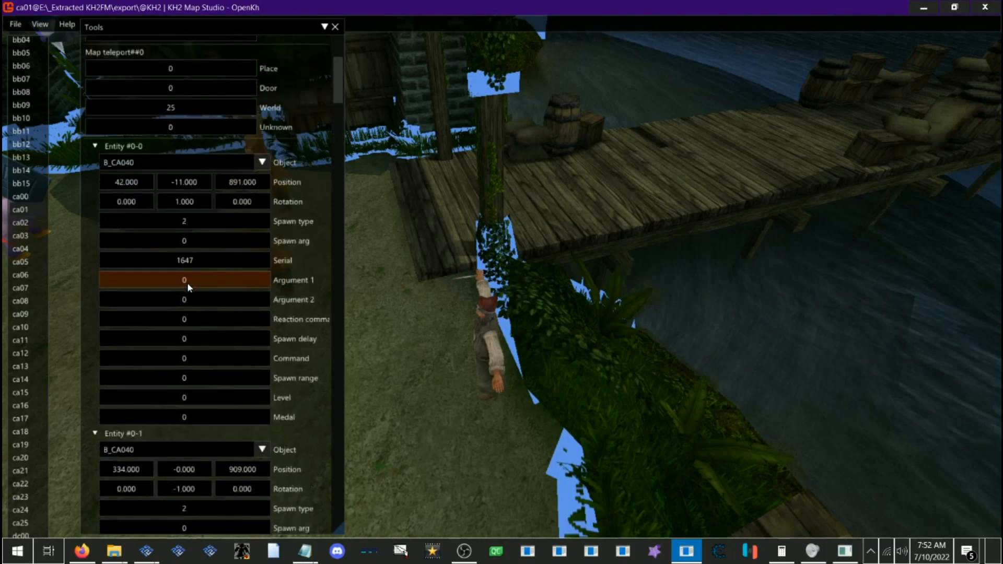
pyautogui.scroll(-1, 227, 293)
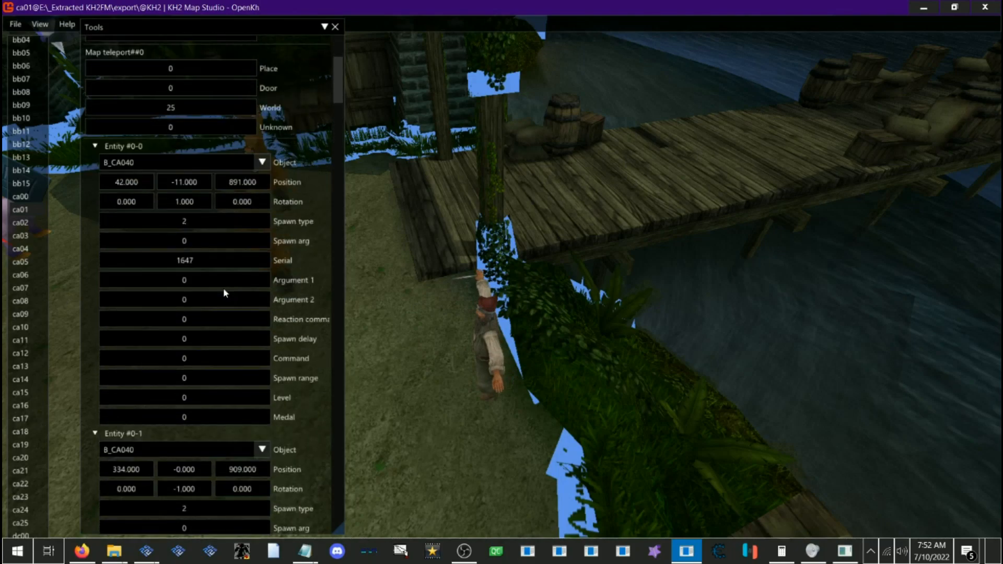
pyautogui.scroll(1, 224, 290)
pyautogui.scroll(-9, 224, 277)
pyautogui.scroll(1, 228, 251)
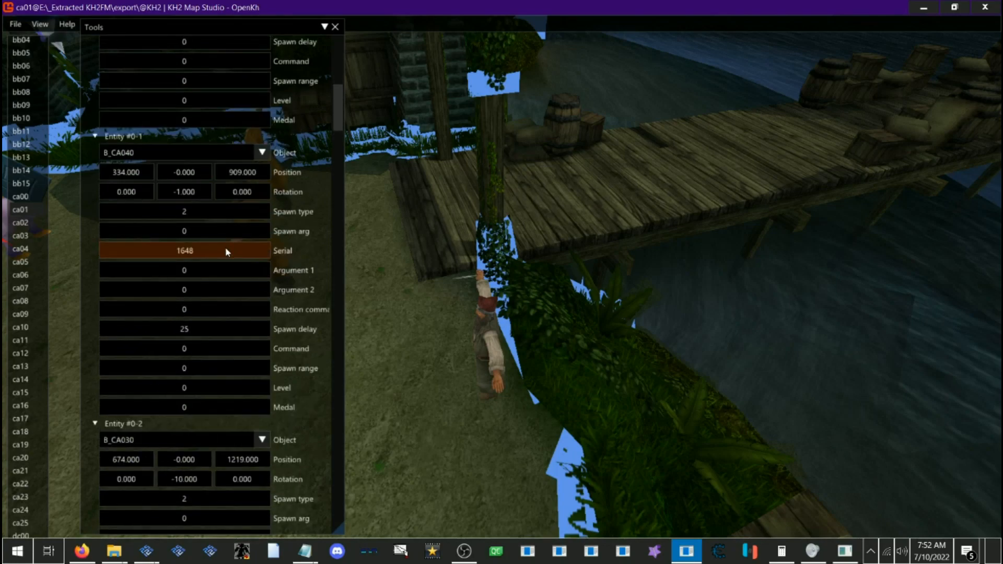
pyautogui.doubleClick(195, 270)
pyautogui.write('90')
pyautogui.press('Return')
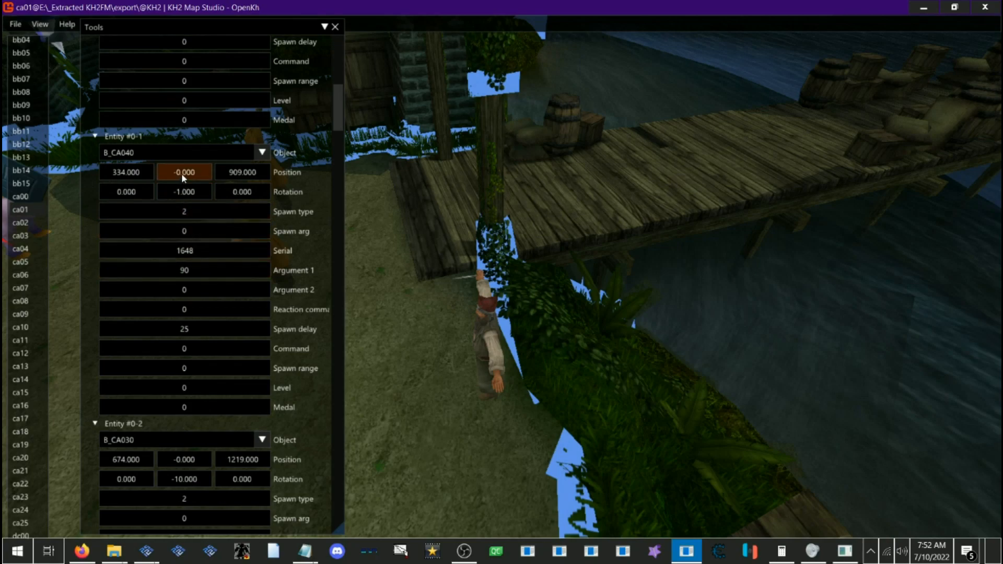
# Step: Lower Entity #0-1 to a Y position of -1 and reset its Argument 1 to 0
pyautogui.moveTo(142, 174); pyautogui.dragTo(172, 171)
pyautogui.doubleClick(199, 276)
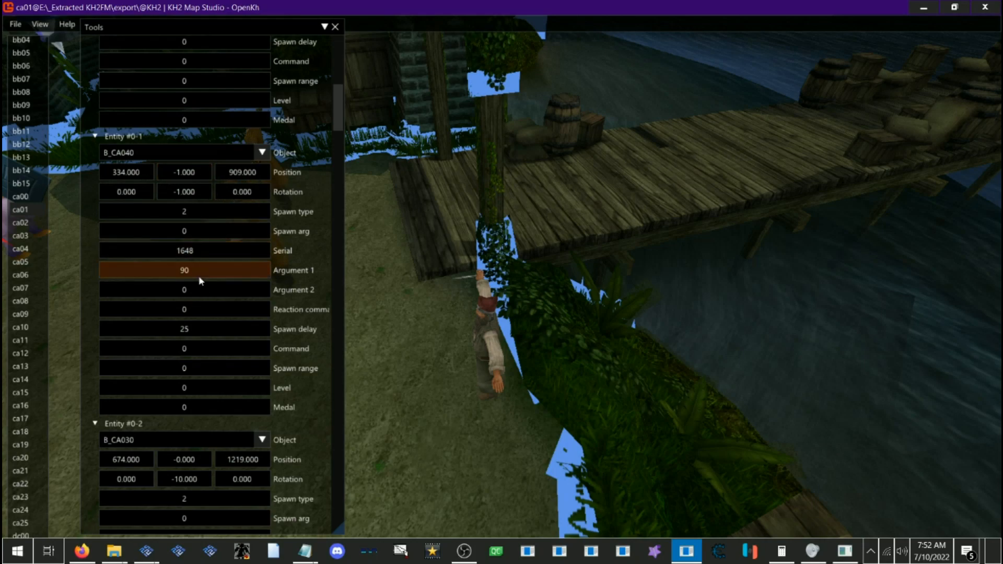
pyautogui.write('0')
pyautogui.press('Return')
# Step: Lower Entity #0-2 to a Y position of -1 and set its Argument 1 to 90
pyautogui.scroll(-4, 293, 313)
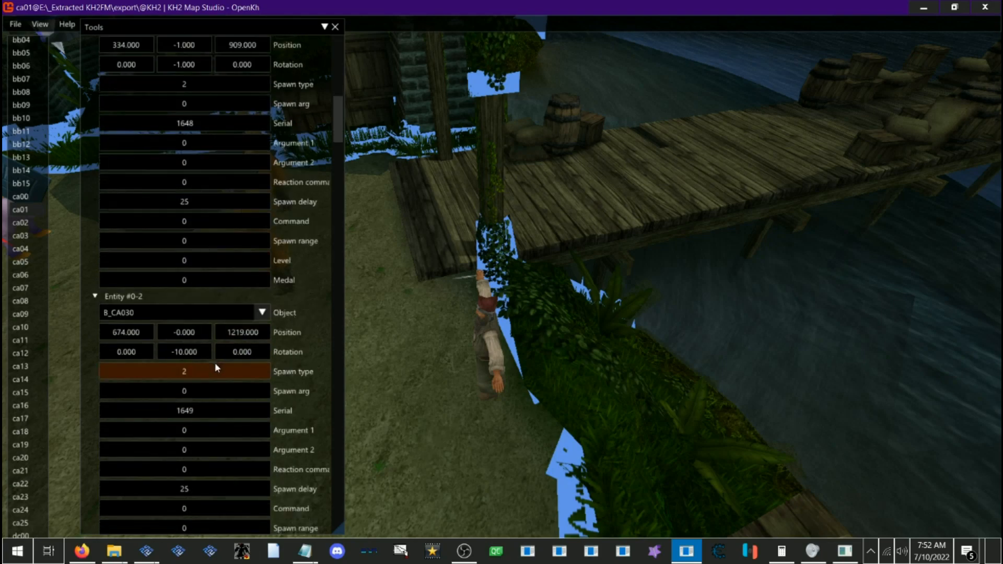
pyautogui.moveTo(184, 294); pyautogui.dragTo(183, 293)
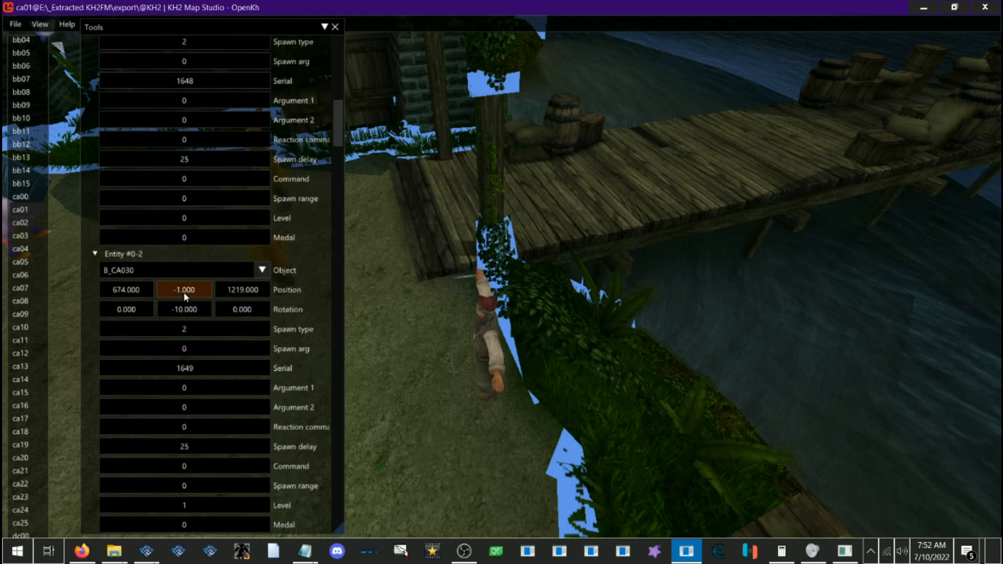
pyautogui.scroll(-1, 234, 344)
pyautogui.doubleClick(201, 345)
pyautogui.write('90')
pyautogui.press('Return')
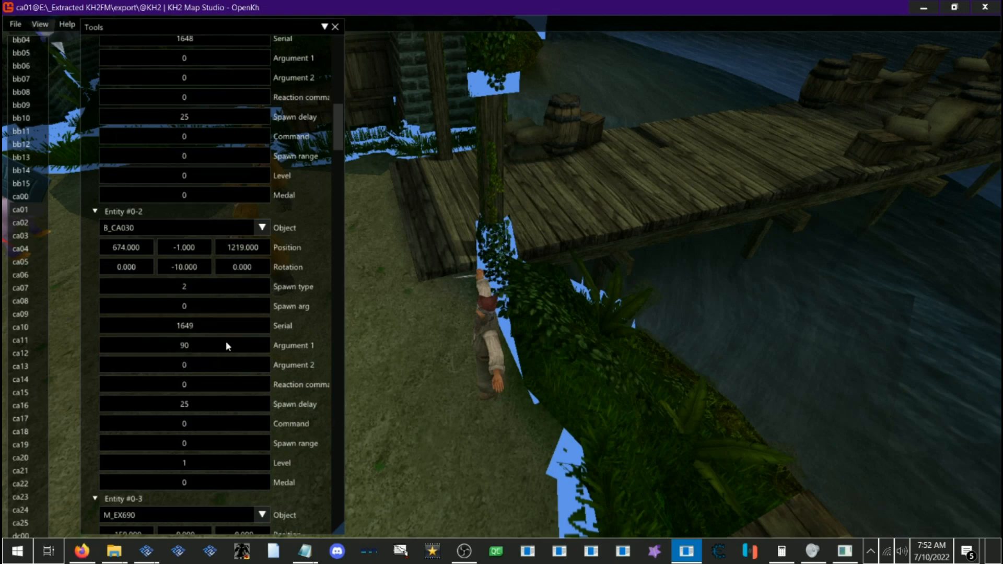
# Step: Examine Entity #0-2's settings and its placement beside the pier, along with the settings of Entity #0-3
pyautogui.scroll(2, 248, 326)
pyautogui.scroll(-2, 247, 326)
pyautogui.moveTo(412, 309); pyautogui.dragTo(411, 222)
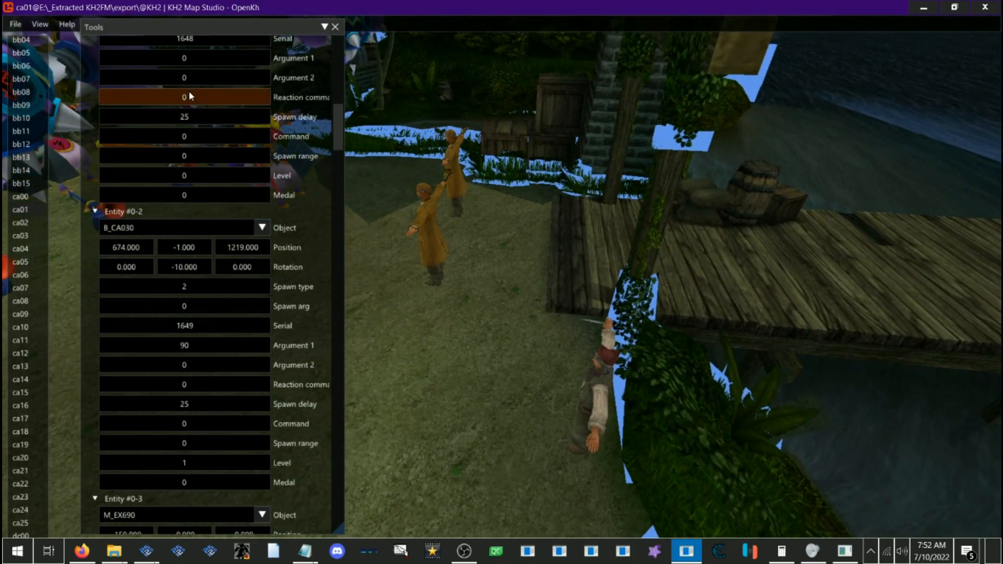
pyautogui.moveTo(514, 284); pyautogui.dragTo(562, 358)
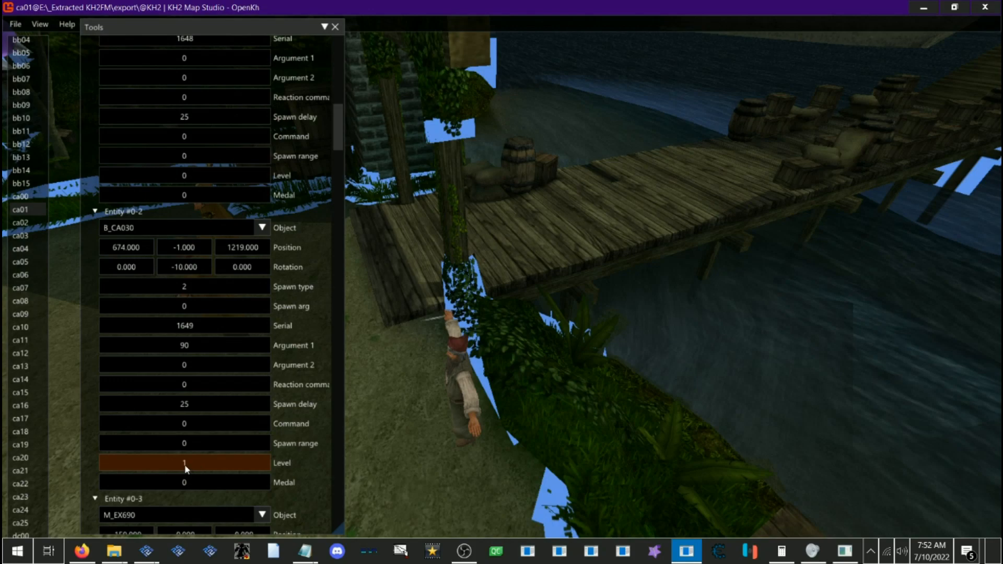
pyautogui.scroll(-6, 228, 412)
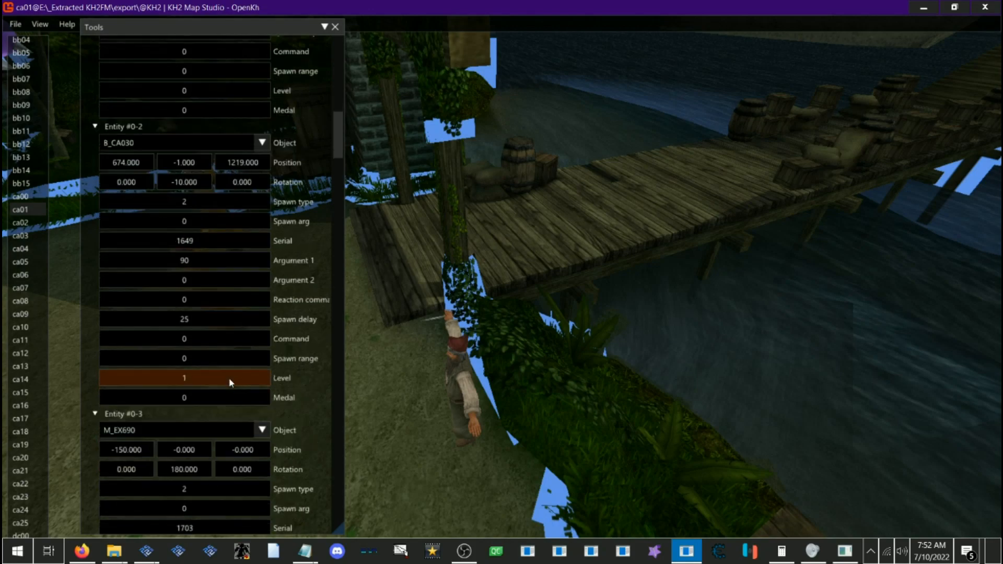
pyautogui.scroll(6, 184, 292)
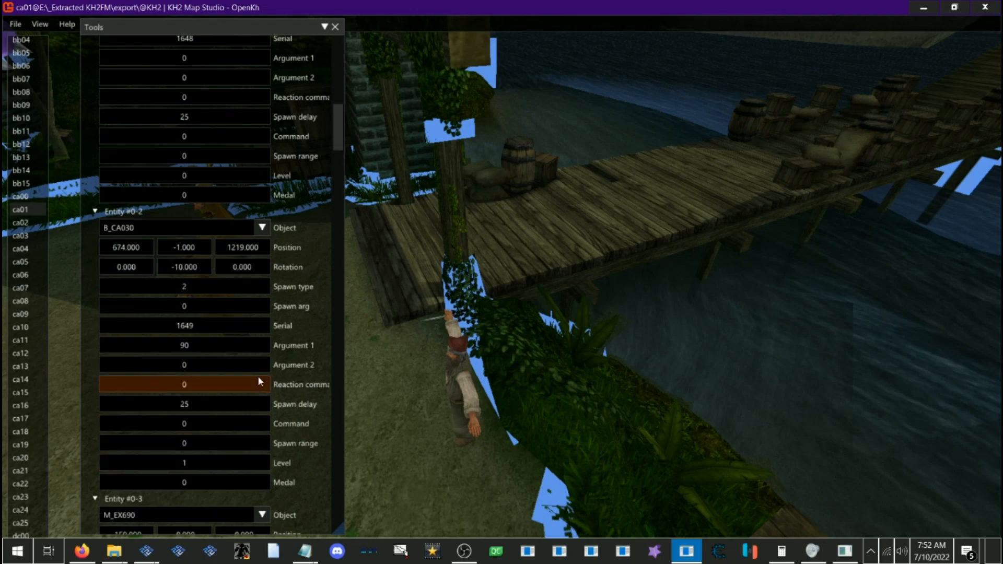
pyautogui.scroll(-10, 258, 375)
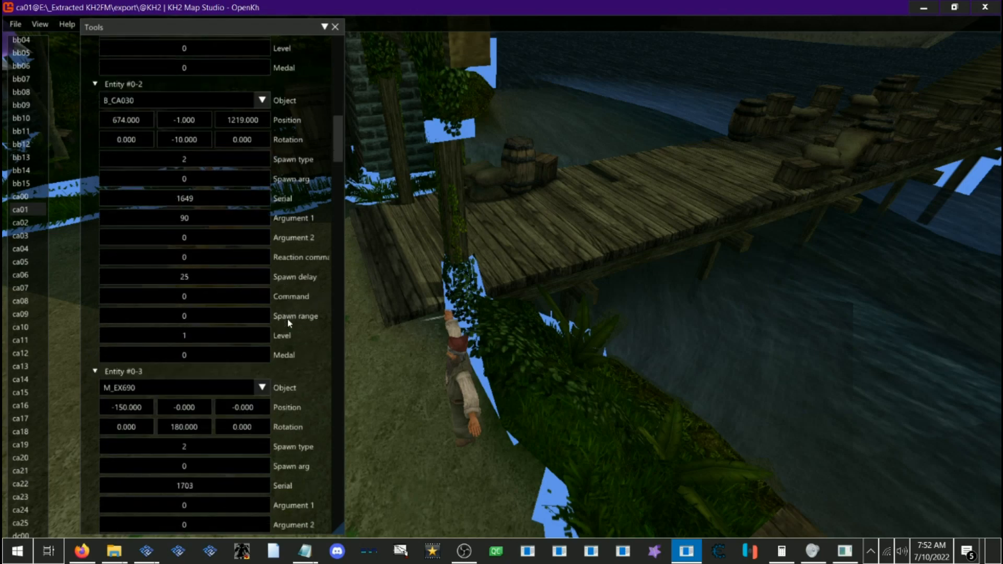
pyautogui.scroll(2, 271, 318)
pyautogui.scroll(-3, 270, 318)
# Step: Change Entity #0-3's object to B_CA030
pyautogui.moveTo(396, 313); pyautogui.dragTo(522, 314)
pyautogui.press('s')
pyautogui.press('d')
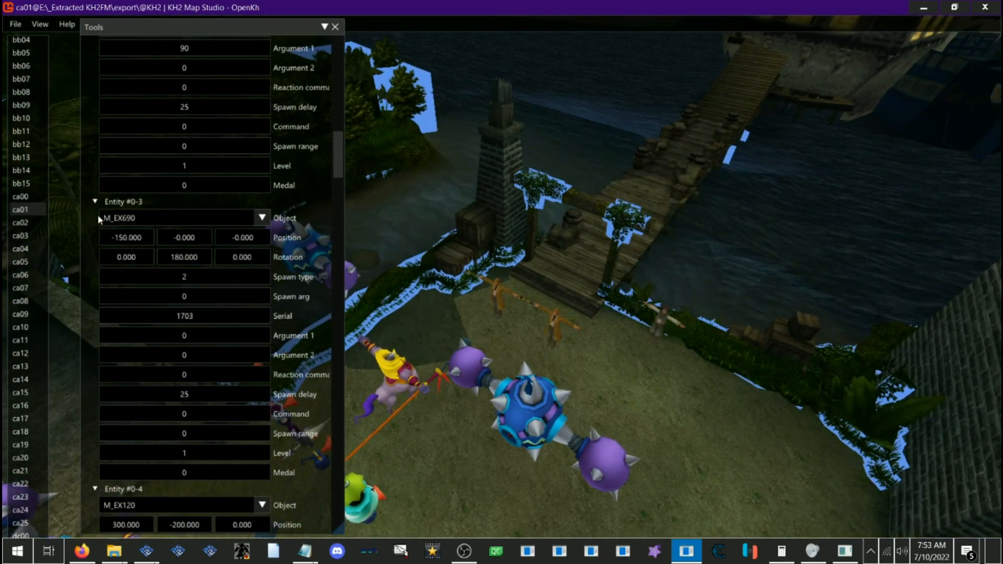
pyautogui.click(126, 220)
pyautogui.click(128, 256)
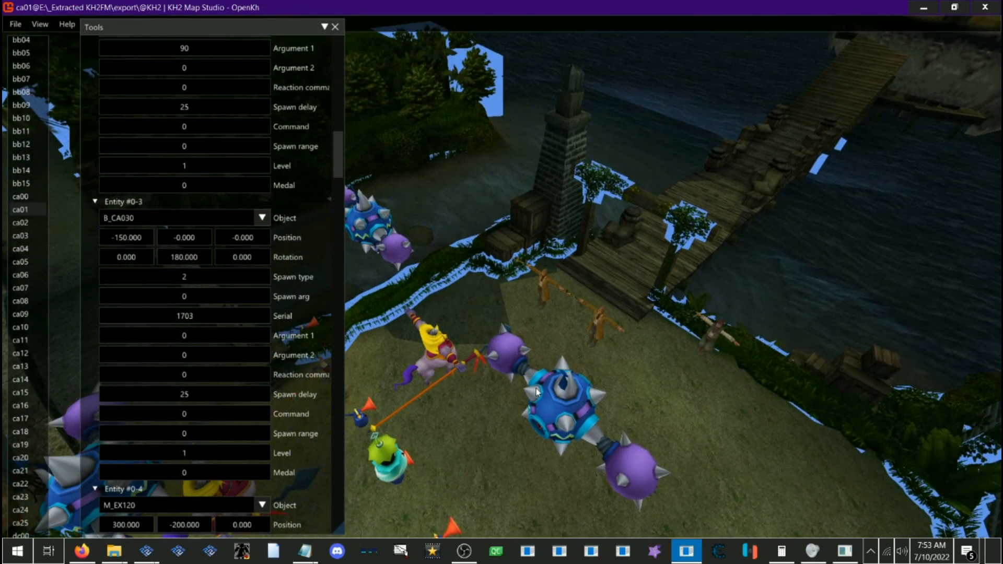
# Step: Place Entity #0-3 beside Entity #0-2 at about 929, 0, 1220 and turn it to a Y rotation of about 1
pyautogui.press('w')
pyautogui.moveTo(235, 240); pyautogui.dragTo(635, 295)
pyautogui.press('w')
pyautogui.moveTo(111, 234); pyautogui.dragTo(559, 272)
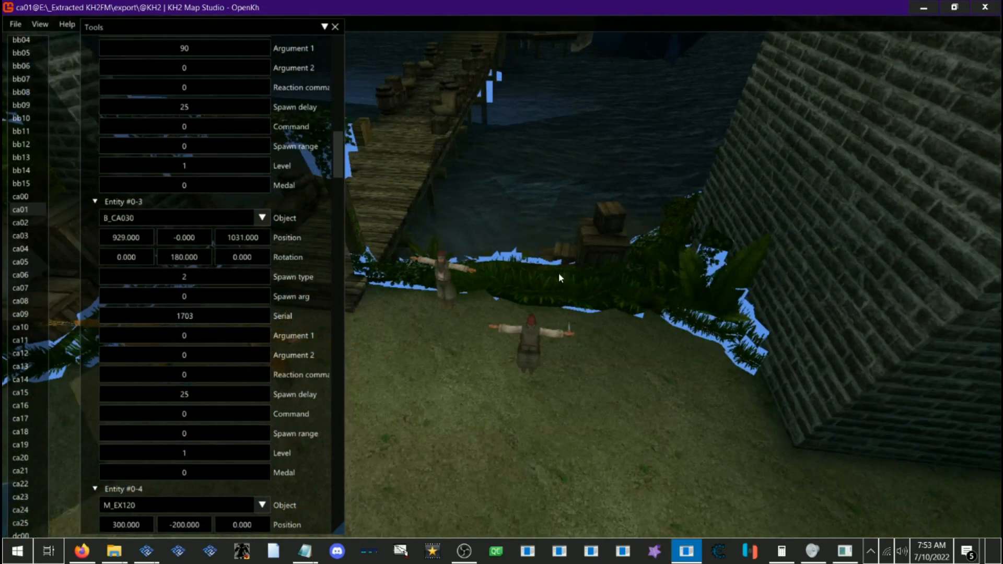
pyautogui.press('w')
pyautogui.moveTo(227, 236); pyautogui.dragTo(359, 233)
pyautogui.moveTo(183, 257); pyautogui.dragTo(49, 236)
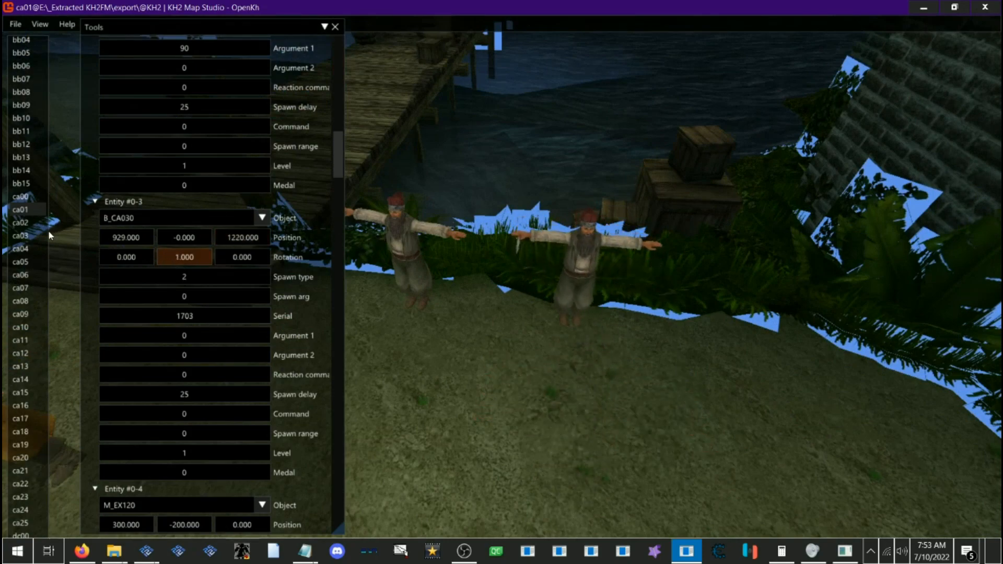
# Step: Shift Entity #0-2 to about X 525 with a Y rotation of about -1, and move Entity #0-3 to about X 745
pyautogui.press('w')
pyautogui.moveTo(505, 220)
pyautogui.mouseDown()
pyautogui.moveTo(522, 234)
pyautogui.moveTo(516, 156)
pyautogui.moveTo(516, 222)
pyautogui.mouseUp()
pyautogui.press('s')
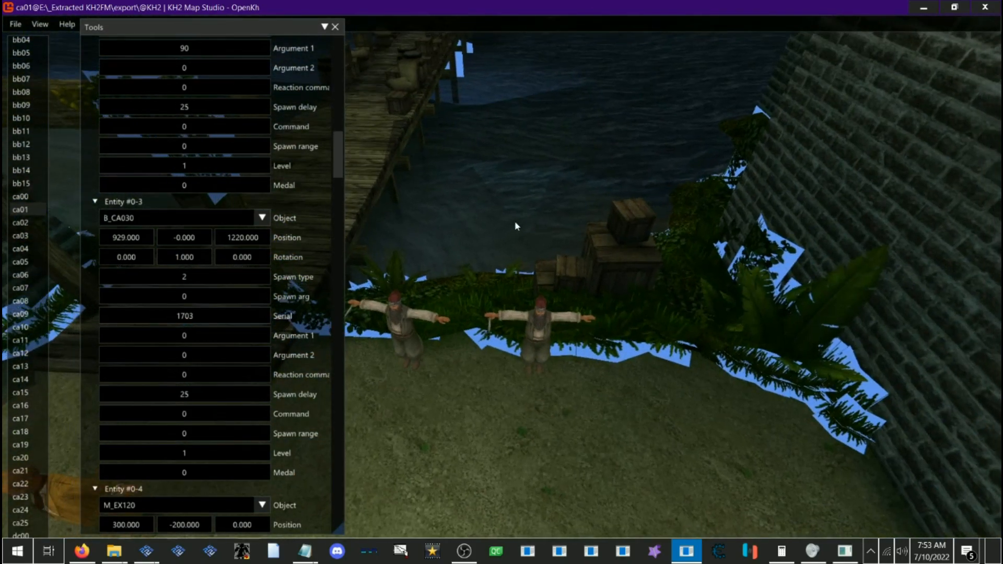
pyautogui.press('a')
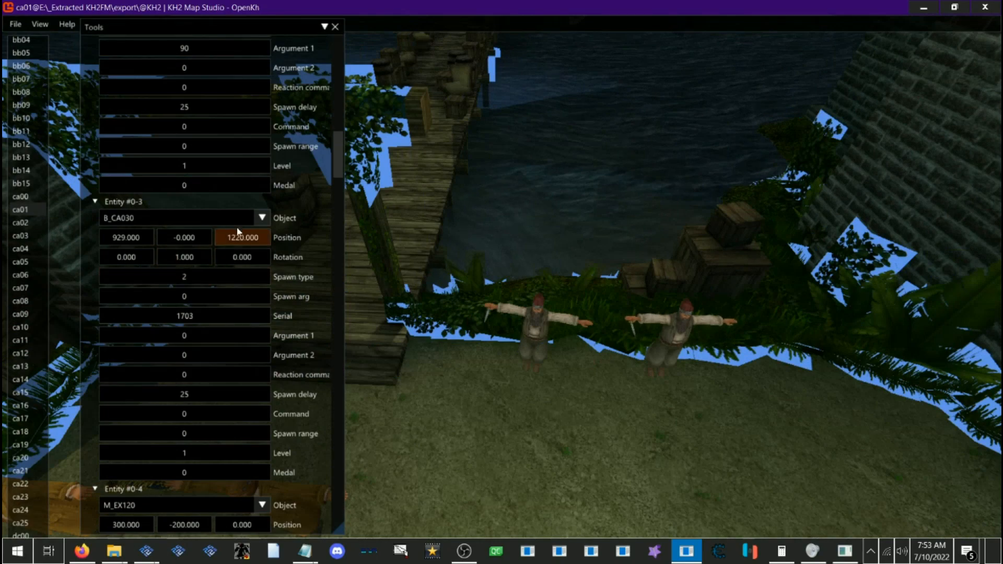
pyautogui.scroll(3, 241, 224)
pyautogui.moveTo(122, 122); pyautogui.dragTo(34, 105)
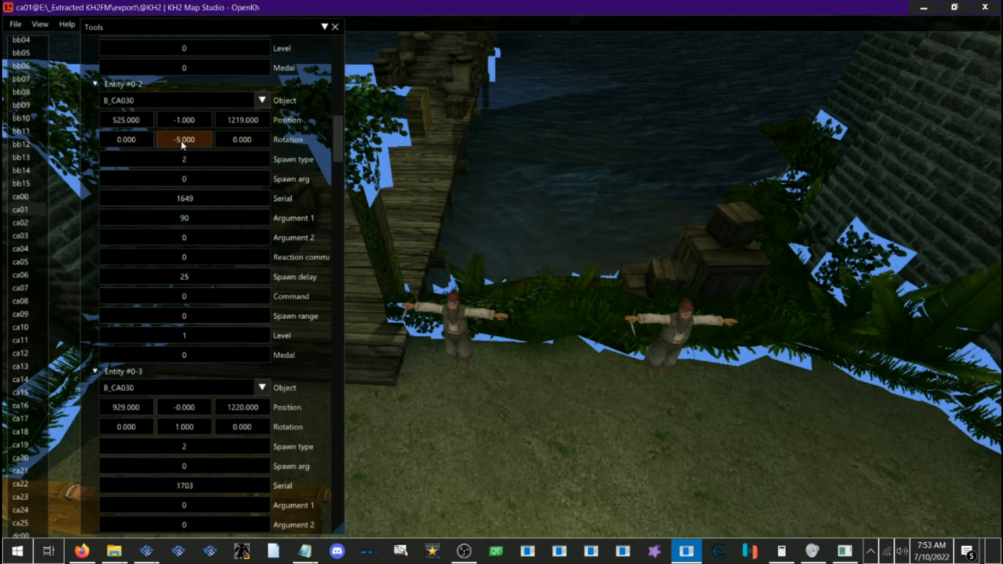
pyautogui.moveTo(128, 407); pyautogui.dragTo(23, 400)
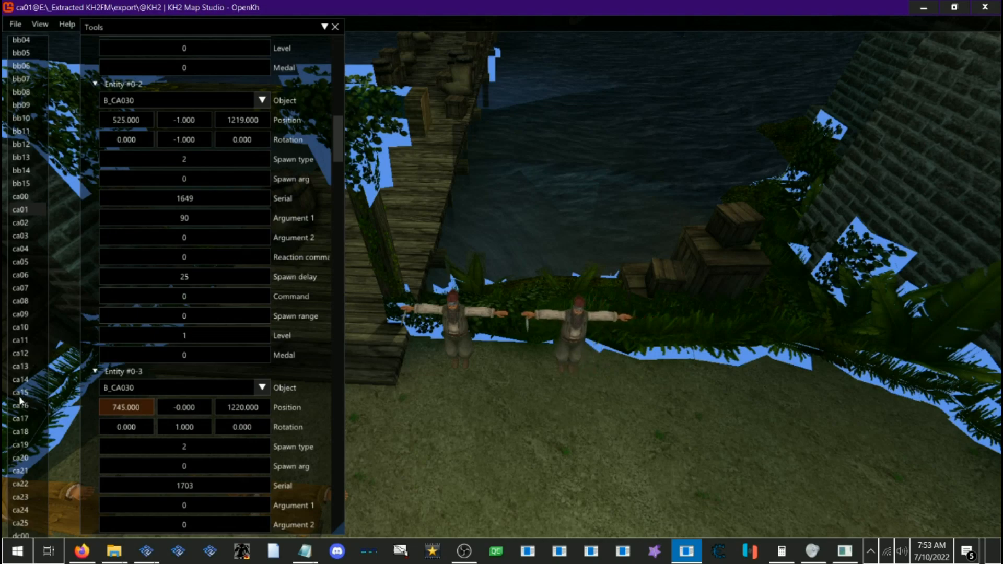
# Step: Set the Spawn delay of both Entity #0-2 and Entity #0-3 to 0
pyautogui.scroll(-5, 231, 387)
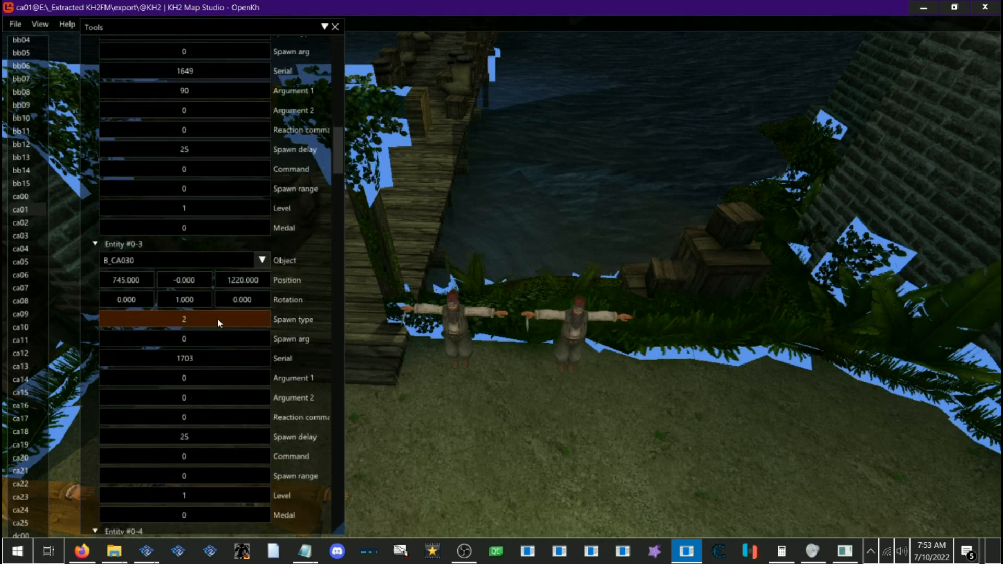
pyautogui.scroll(4, 238, 320)
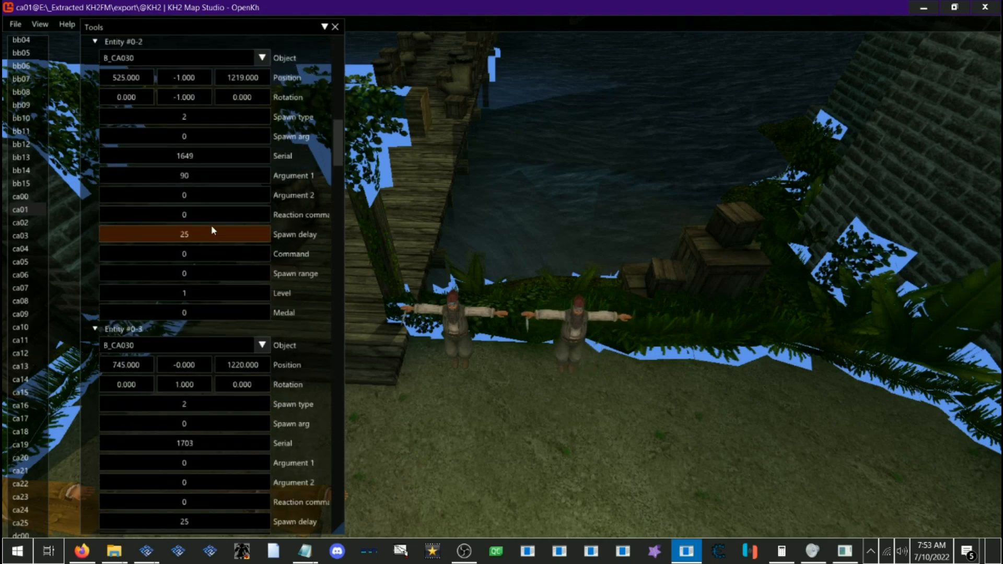
pyautogui.scroll(-3, 193, 373)
pyautogui.scroll(3, 196, 405)
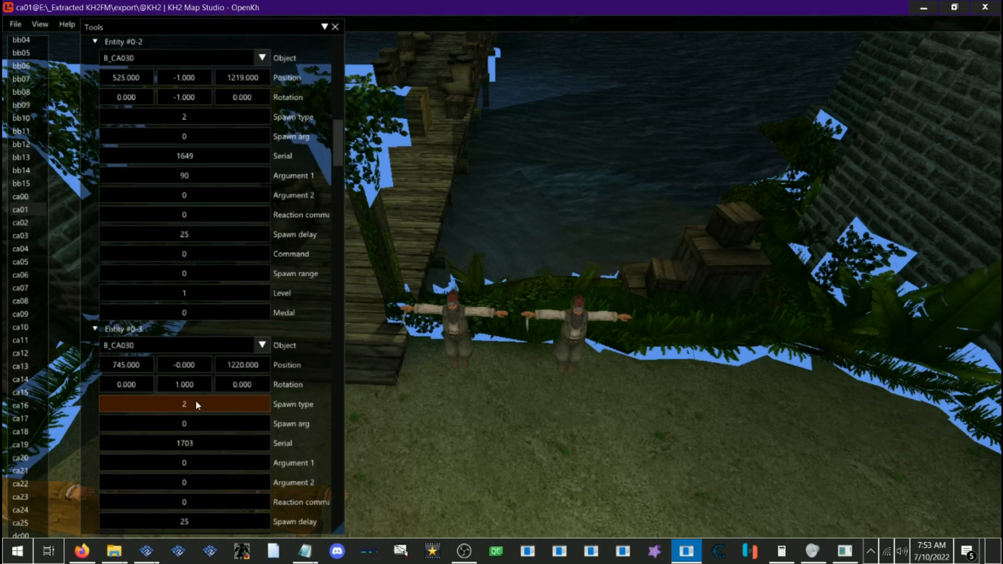
pyautogui.doubleClick(211, 234)
pyautogui.write('0')
pyautogui.scroll(-5, 203, 292)
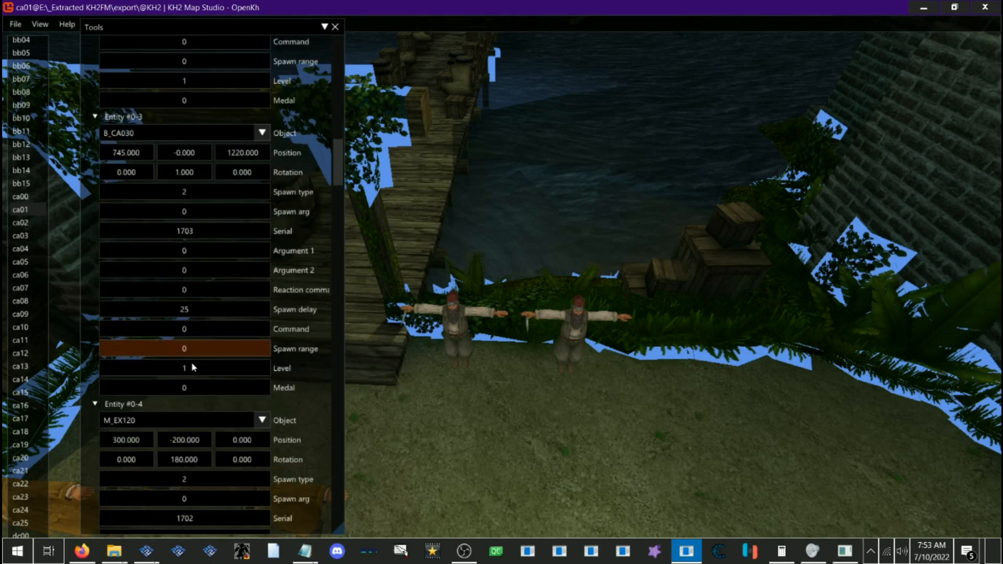
pyautogui.doubleClick(211, 314)
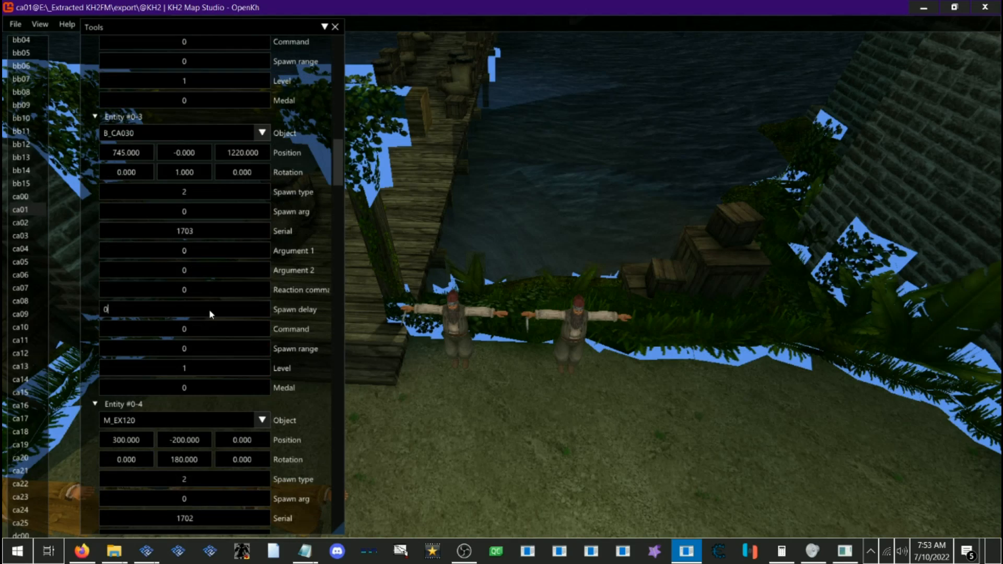
pyautogui.write('0')
pyautogui.press('Return')
# Step: Set Argument 1 of Entity #0-3 to 90
pyautogui.scroll(-5, 222, 327)
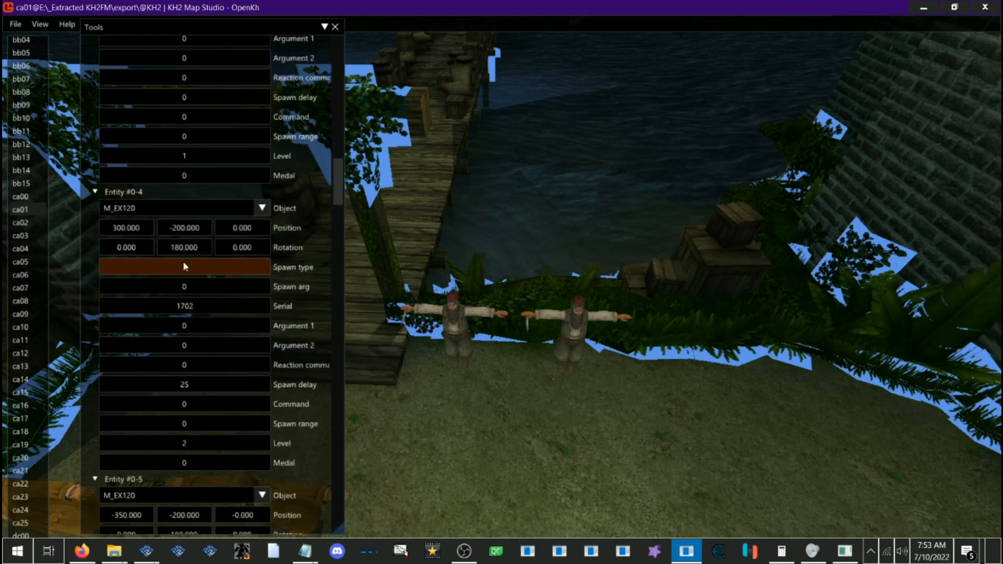
pyautogui.moveTo(481, 317); pyautogui.dragTo(209, 339)
pyautogui.moveTo(444, 342); pyautogui.dragTo(556, 365)
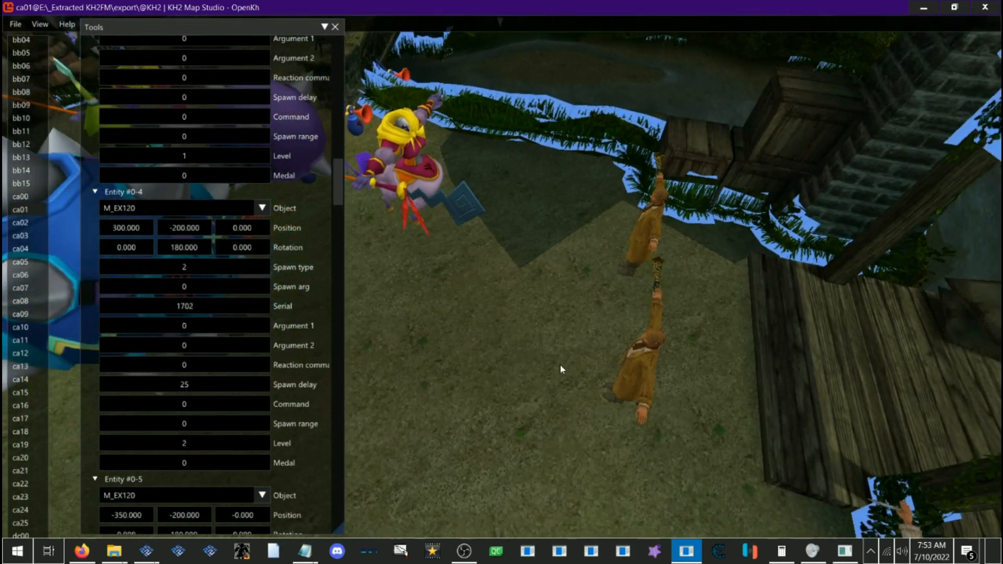
pyautogui.press('s')
pyautogui.moveTo(422, 345); pyautogui.dragTo(512, 301)
pyautogui.press('w')
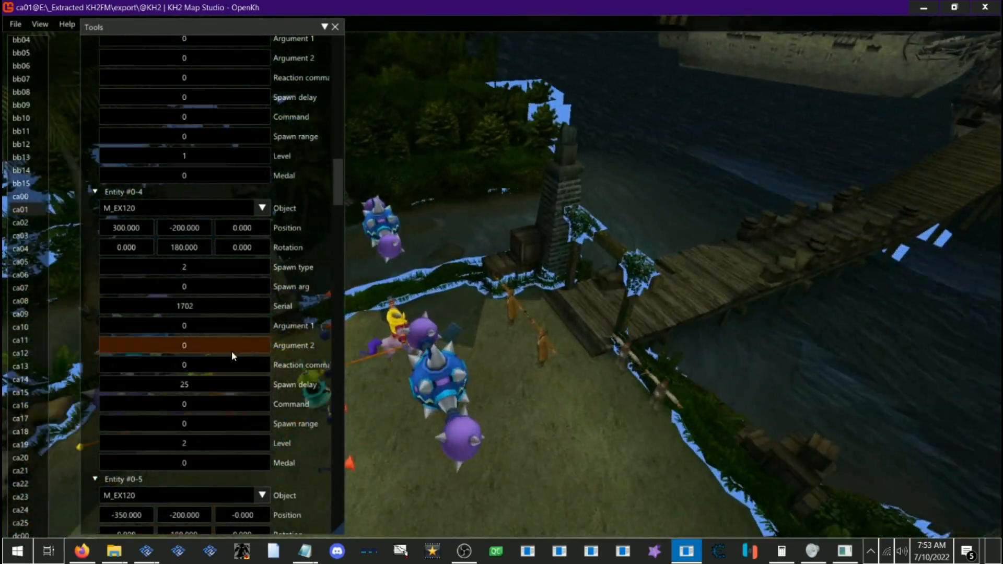
pyautogui.scroll(5, 252, 321)
pyautogui.click(205, 254)
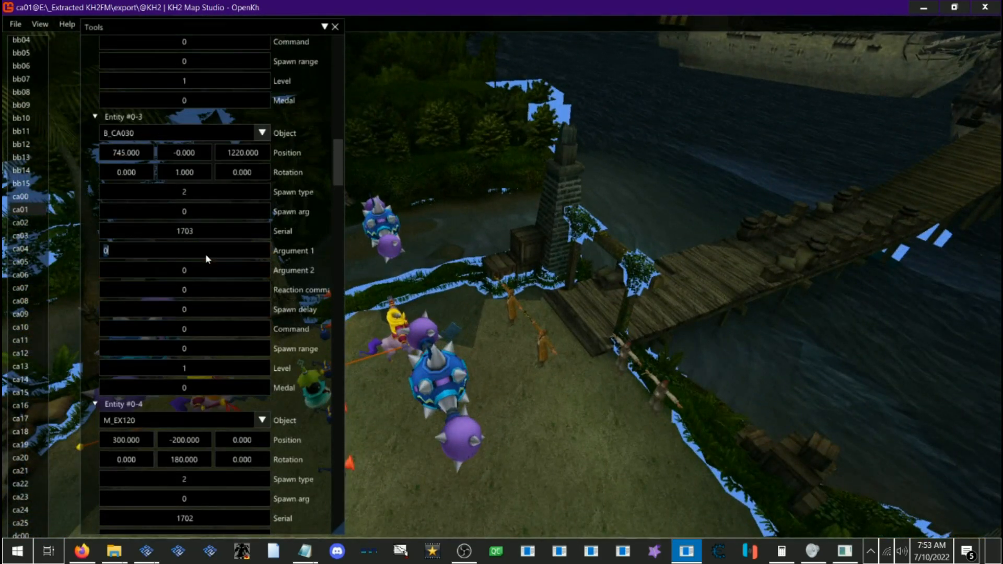
pyautogui.write('90')
pyautogui.press('Return')
pyautogui.scroll(-6, 201, 261)
pyautogui.press('w')
pyautogui.moveTo(596, 359); pyautogui.dragTo(574, 344)
pyautogui.press('s')
pyautogui.press('w')
pyautogui.press('w')
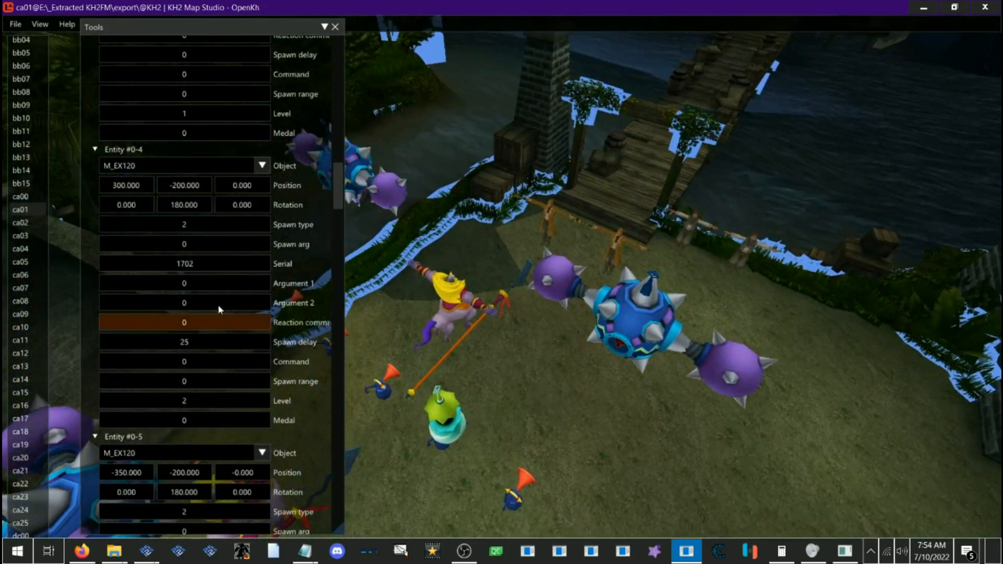
pyautogui.press('s')
pyautogui.press('w')
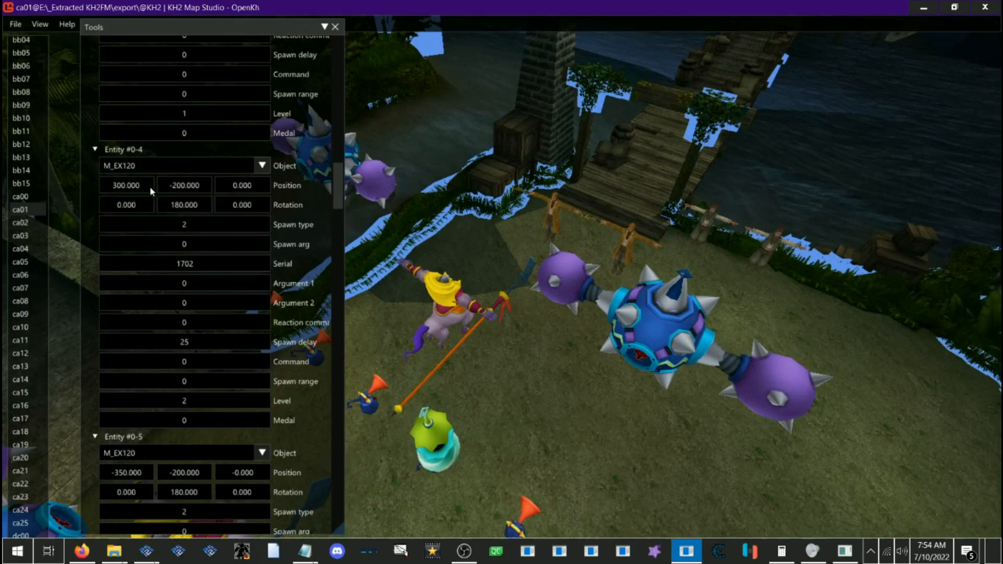
pyautogui.click(132, 166)
pyautogui.click(136, 166)
pyautogui.click(139, 167)
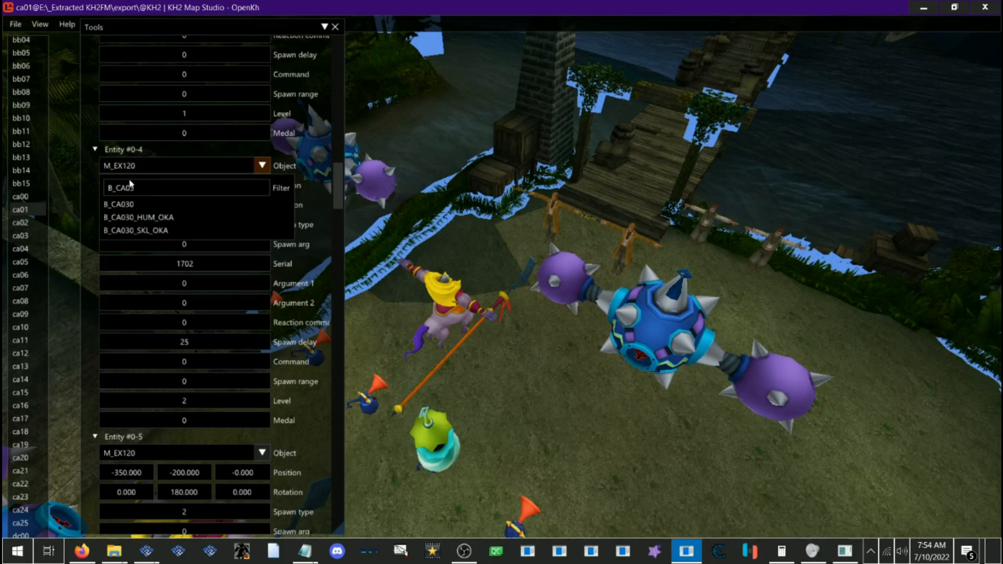
pyautogui.click(96, 188)
# Step: Set the Level of Entity #0-15 to 8
pyautogui.scroll(-1, 213, 203)
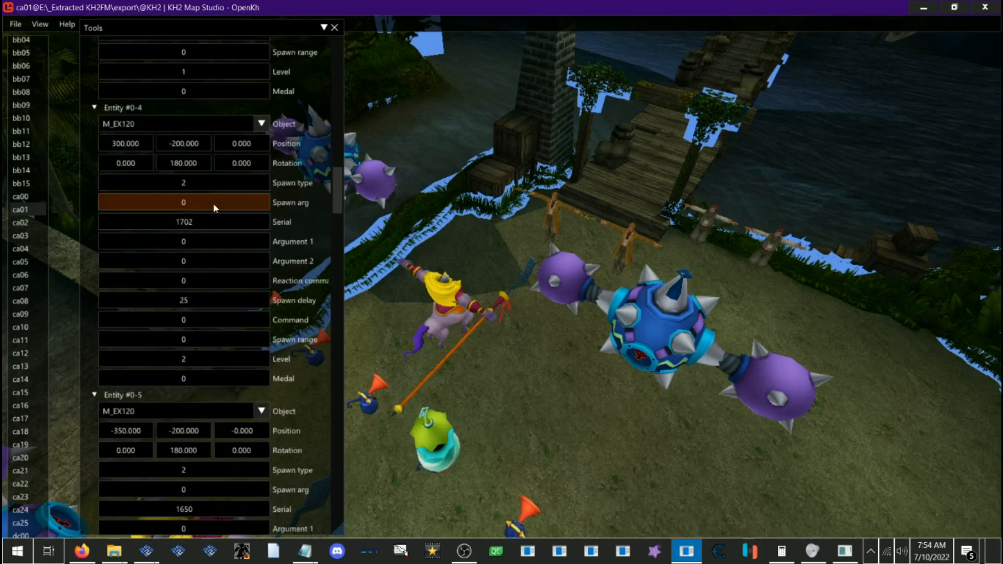
pyautogui.scroll(2, 213, 203)
pyautogui.scroll(-19, 157, 259)
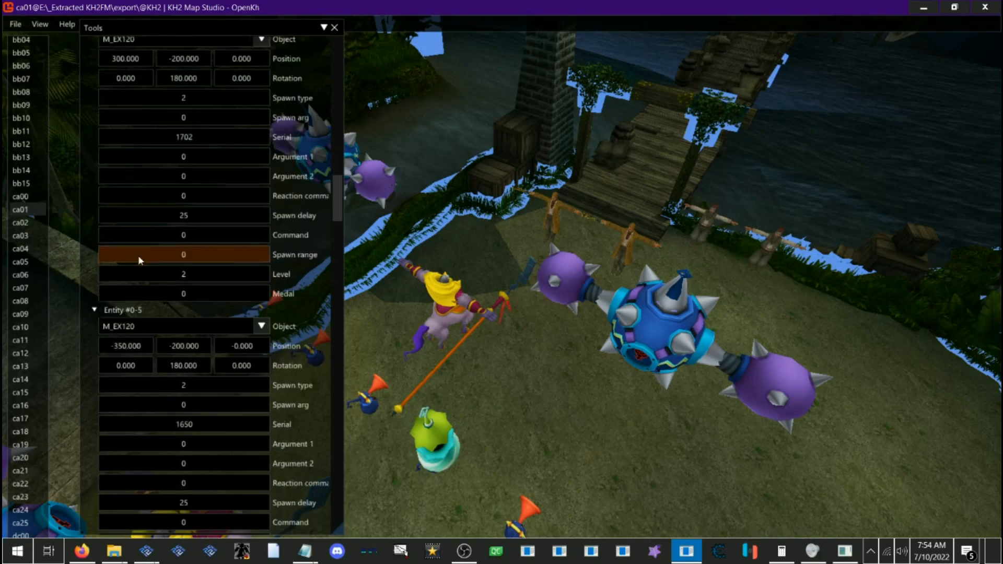
pyautogui.scroll(-20, 240, 267)
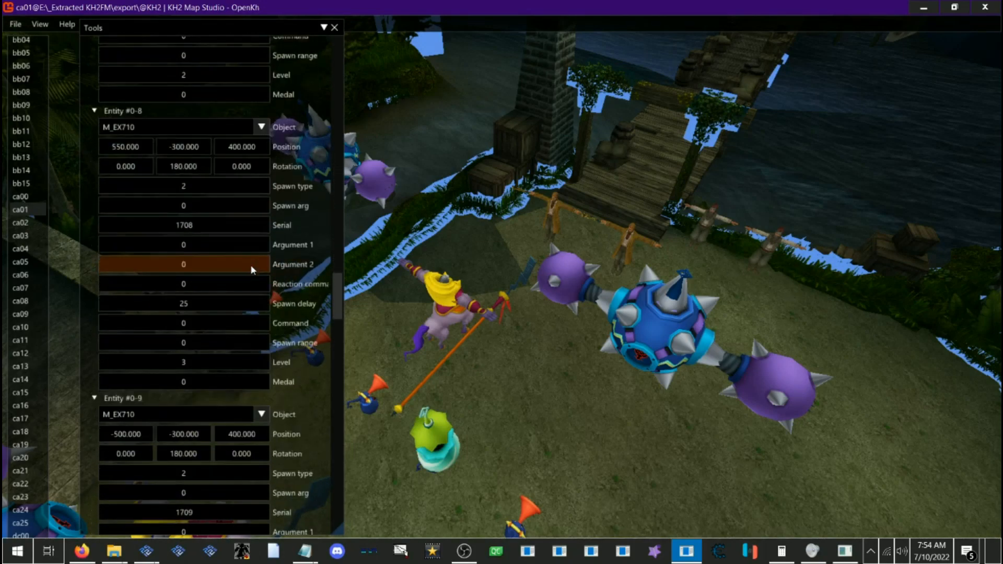
pyautogui.scroll(-20, 250, 270)
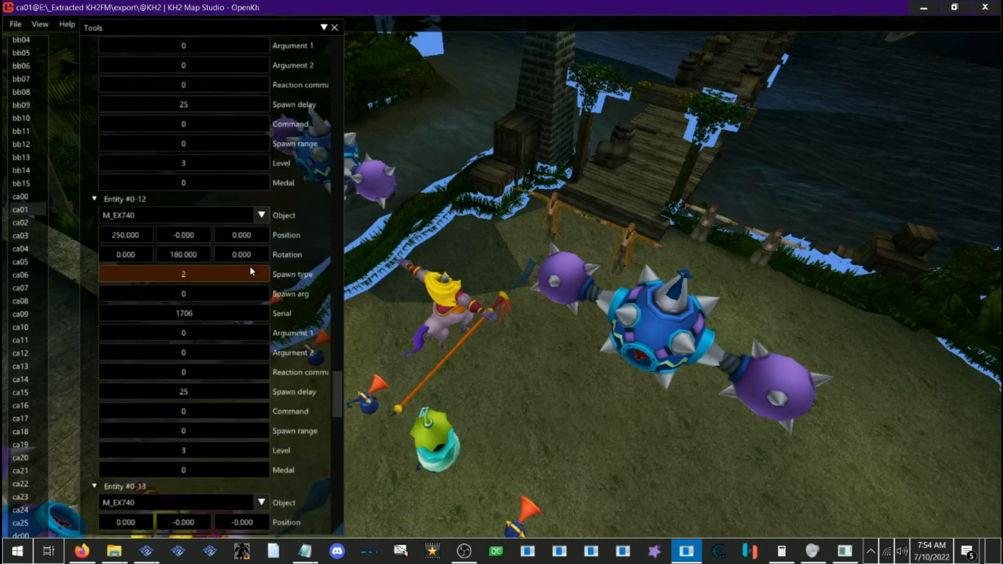
pyautogui.scroll(-14, 245, 275)
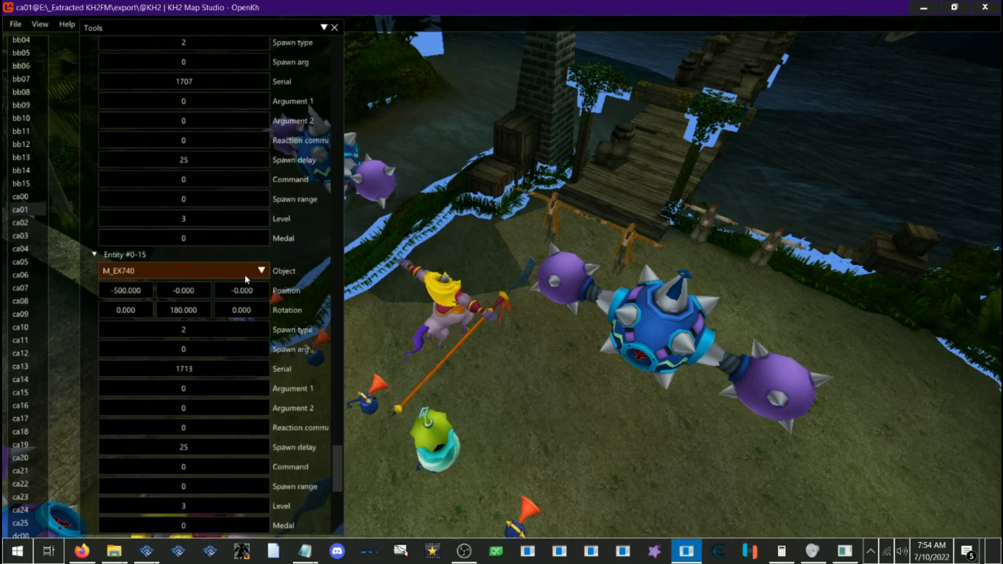
pyautogui.scroll(6, 244, 274)
pyautogui.scroll(-1, 188, 384)
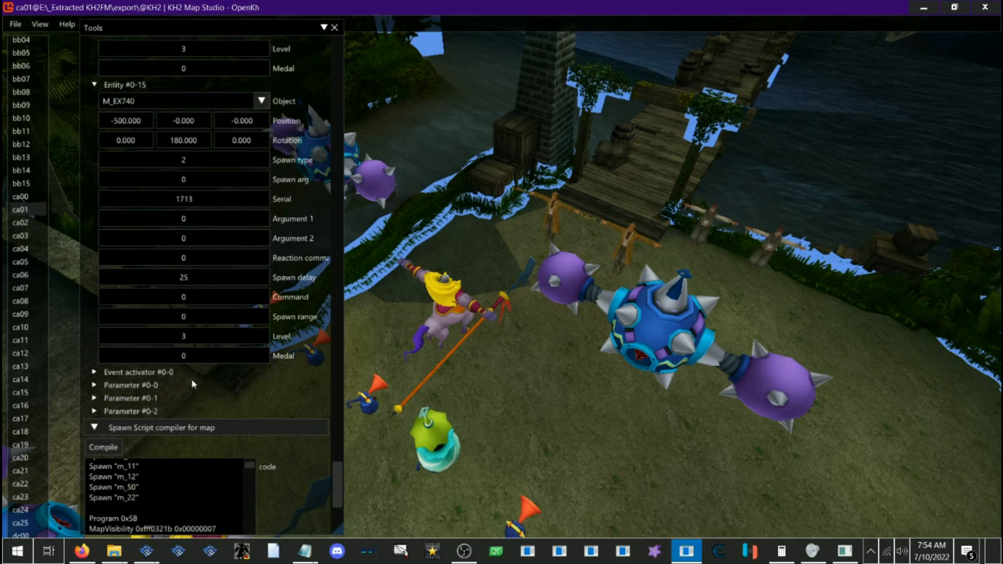
pyautogui.scroll(3, 194, 430)
pyautogui.click(192, 459)
pyautogui.write('8')
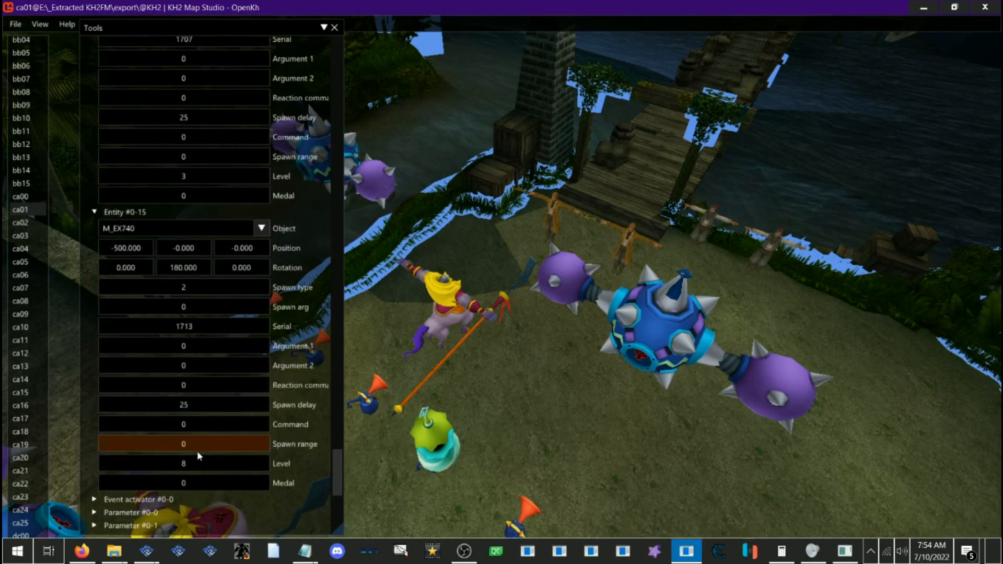
# Step: Set the Level of Entity #0-14, Entity #0-13 and Entity #0-12 to 8
pyautogui.scroll(3, 197, 450)
pyautogui.scroll(-2, 214, 353)
pyautogui.scroll(2, 217, 350)
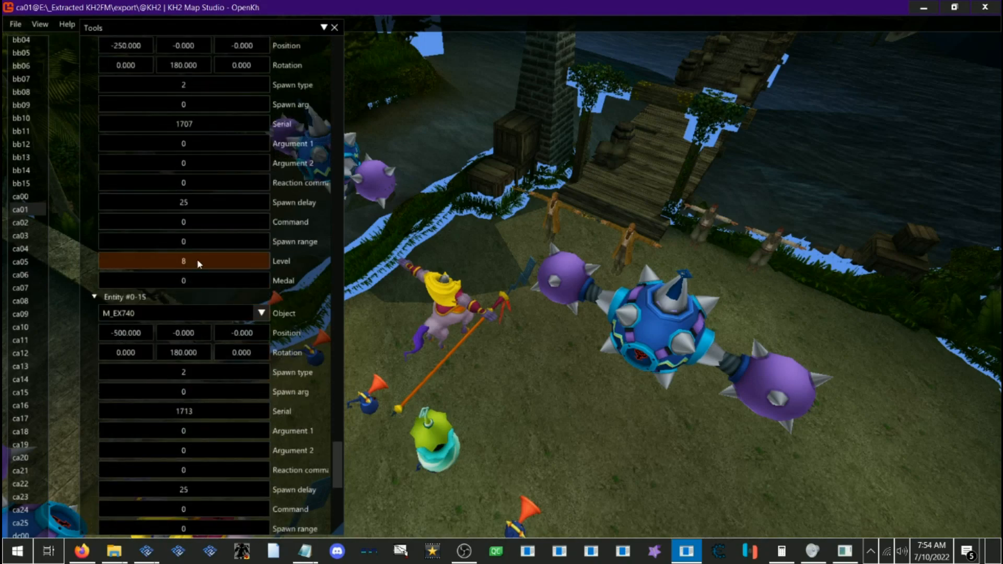
pyautogui.scroll(6, 201, 283)
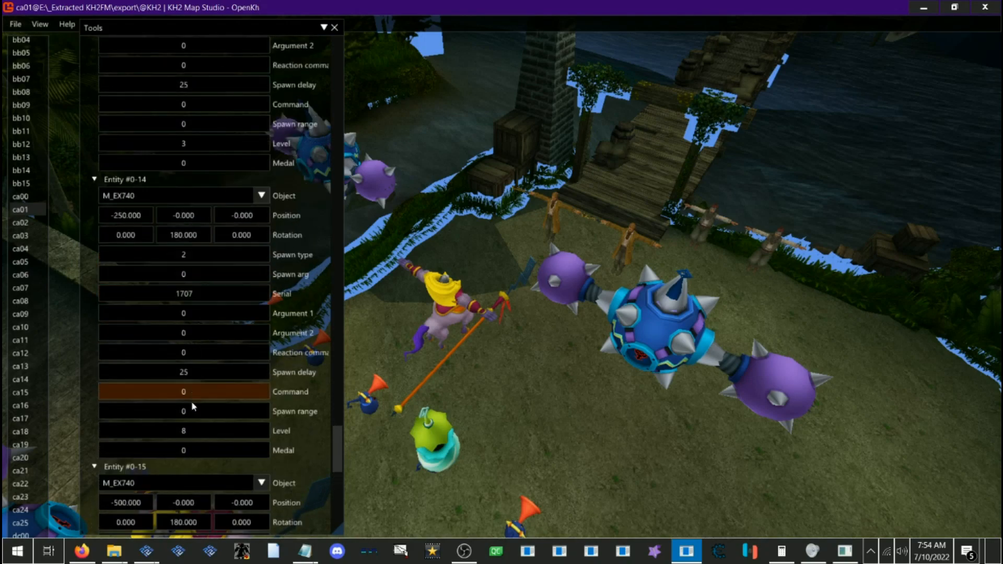
pyautogui.scroll(6, 195, 434)
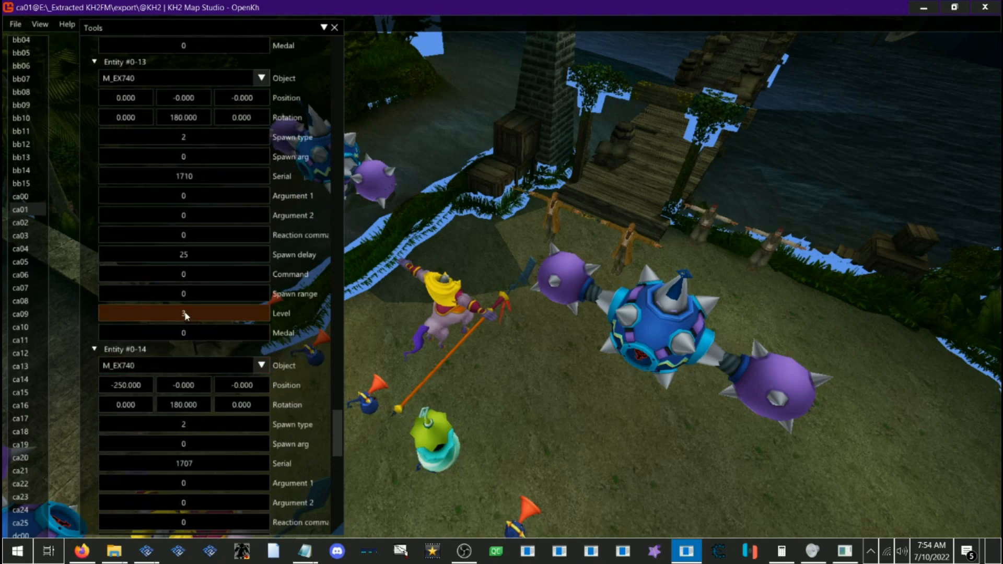
pyautogui.scroll(6, 184, 311)
pyautogui.click(184, 198)
pyautogui.write('9')
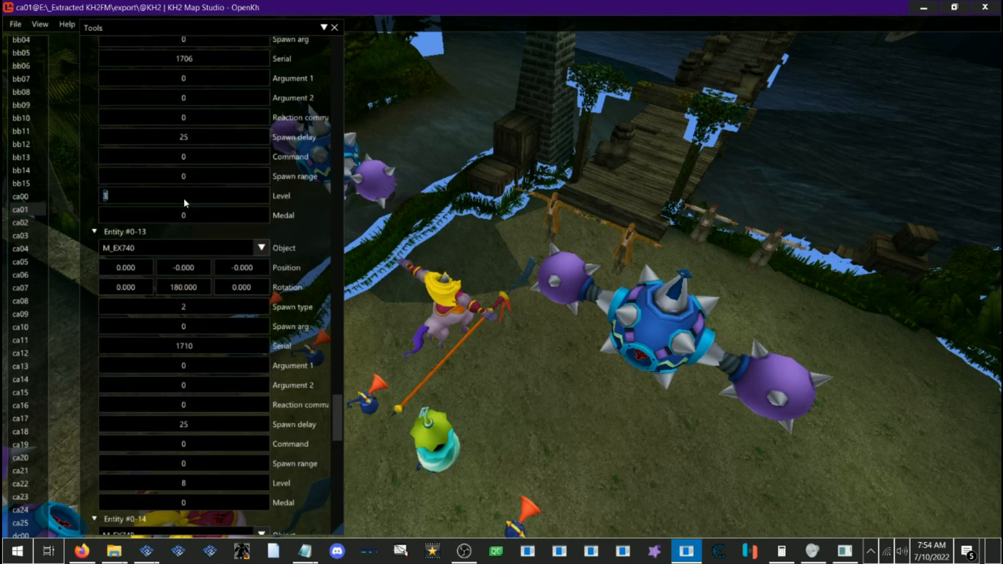
pyautogui.press('Return')
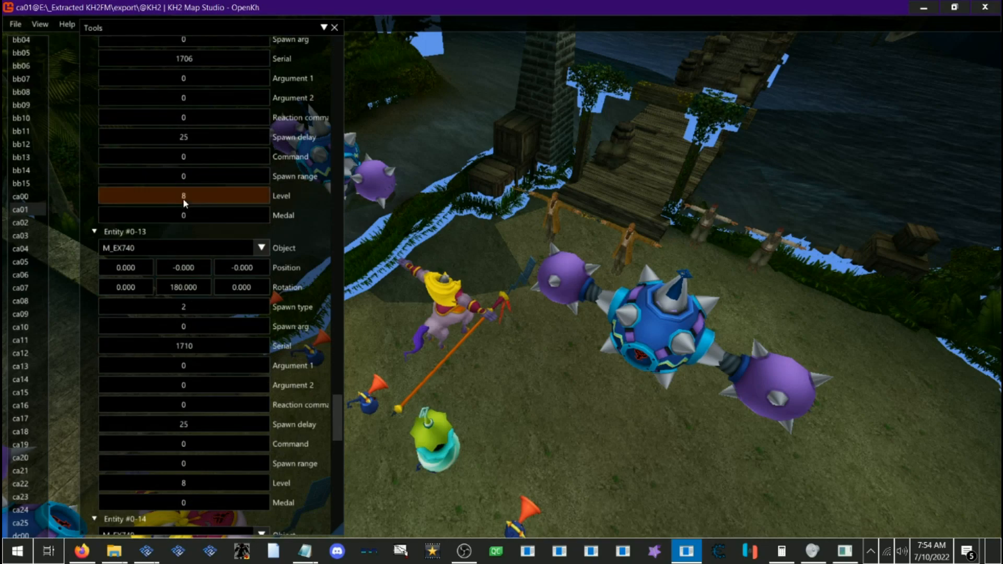
# Step: Set the Level of Entity #0-11, Entity #0-10 and Entity #0-9 to 8
pyautogui.scroll(9, 183, 198)
pyautogui.scroll(4, 185, 252)
pyautogui.click(190, 289)
pyautogui.write('8')
pyautogui.scroll(12, 191, 289)
pyautogui.click(191, 383)
pyautogui.write('8')
pyautogui.press('Return')
pyautogui.scroll(5, 212, 328)
pyautogui.click(196, 265)
pyautogui.write('7')
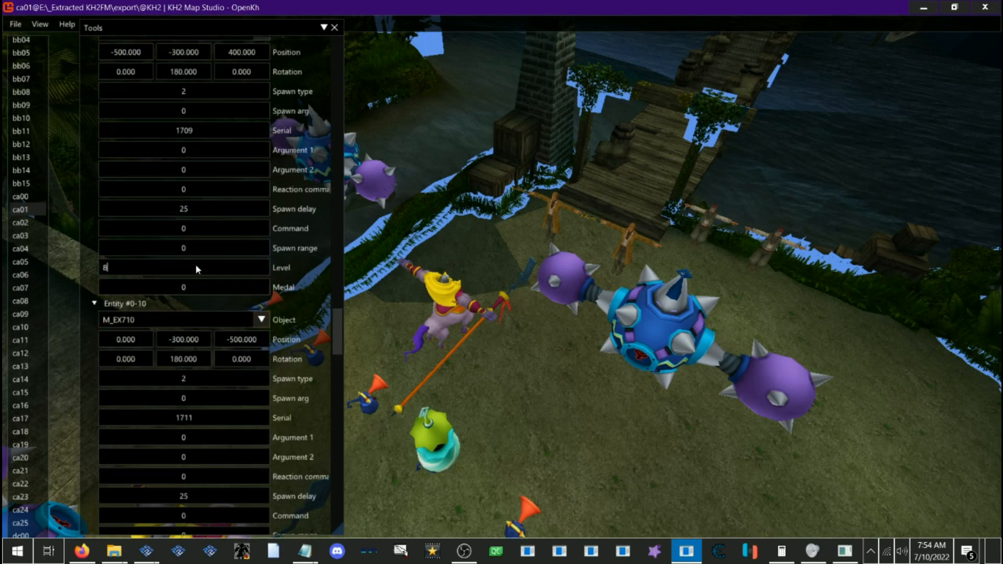
pyautogui.press('Return')
# Step: Set the Level of Entity #0-8 and Entity #0-7 to 8
pyautogui.scroll(10, 194, 274)
pyautogui.scroll(-1, 194, 287)
pyautogui.click(192, 277)
pyautogui.write('8')
pyautogui.press('Return')
pyautogui.scroll(6, 192, 277)
pyautogui.press('Return')
pyautogui.scroll(12, 221, 229)
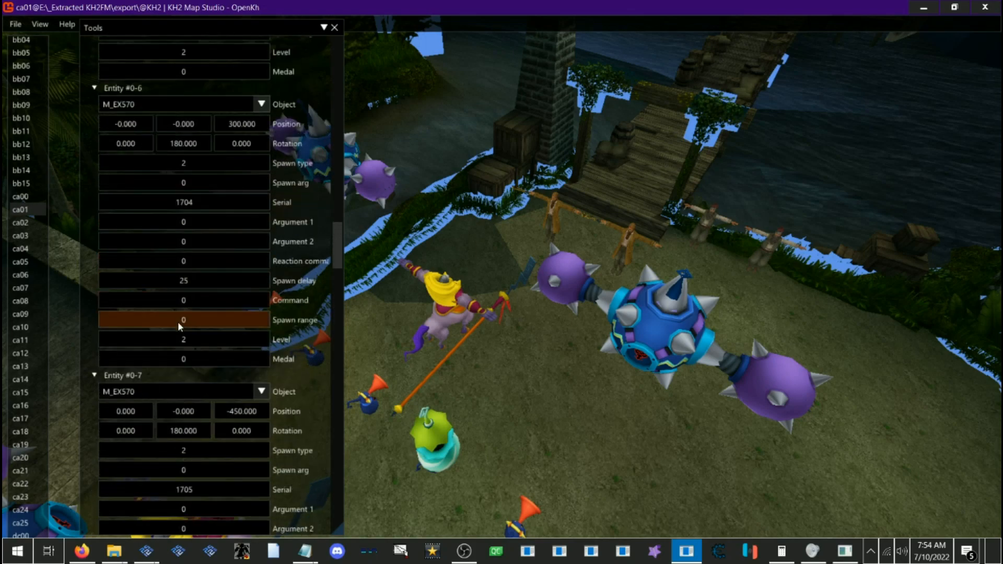
# Step: Set the Level of Entity #0-6, Entity #0-5 and Entity #0-4 to 8
pyautogui.scroll(7, 211, 317)
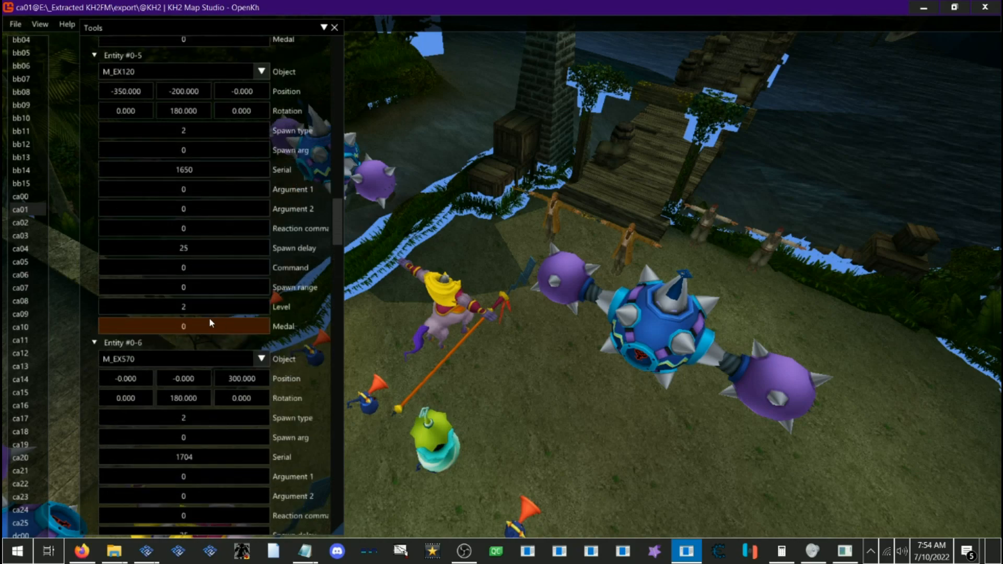
pyautogui.scroll(7, 192, 302)
pyautogui.doubleClick(187, 273)
pyautogui.write('8')
pyautogui.press('Return')
pyautogui.scroll(6, 187, 272)
pyautogui.scroll(6, 187, 270)
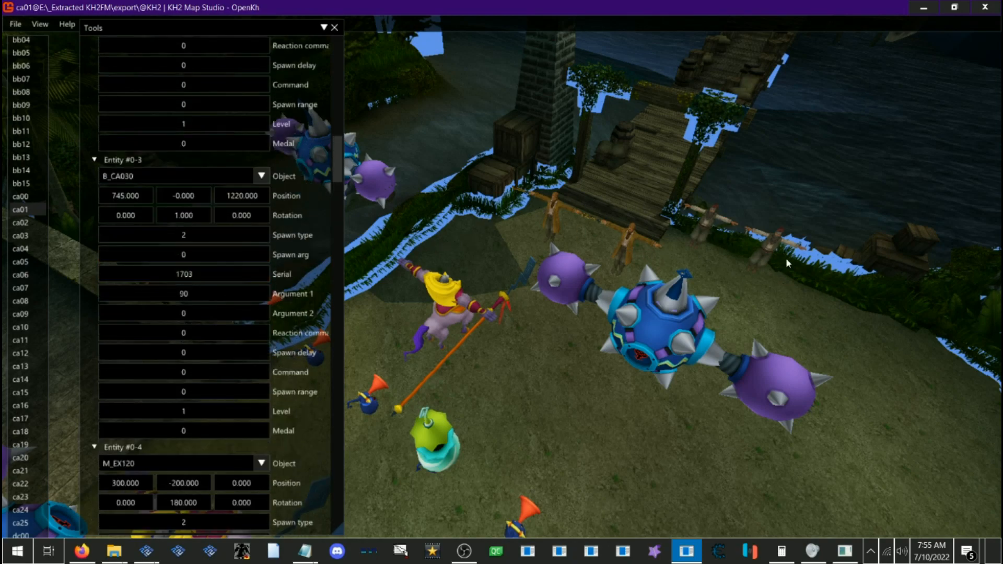
# Step: Try F_WI260 as the object of Entity #0-15 and look at it in the harbor
pyautogui.scroll(-20, 250, 296)
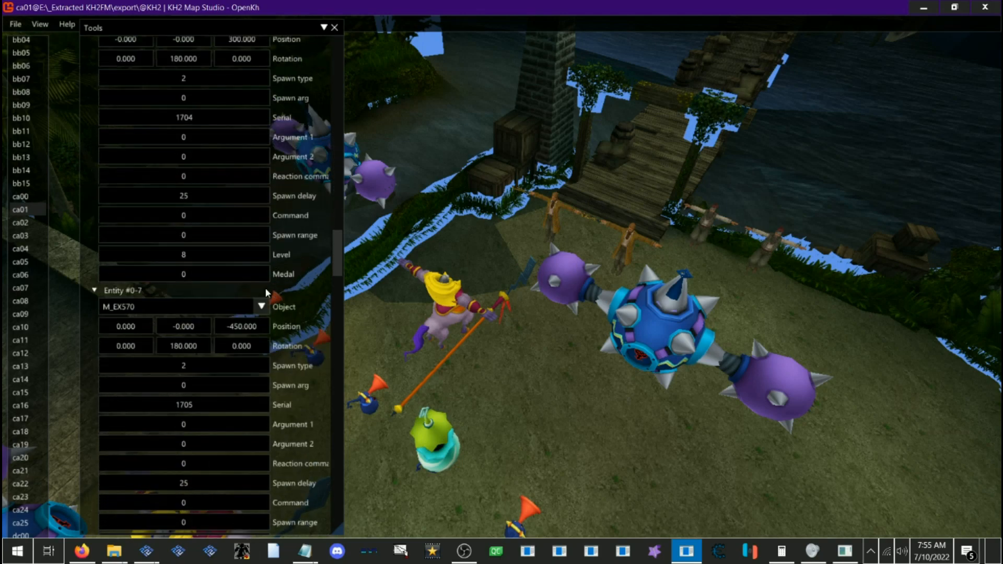
pyautogui.moveTo(340, 264); pyautogui.dragTo(311, 484)
pyautogui.click(130, 271)
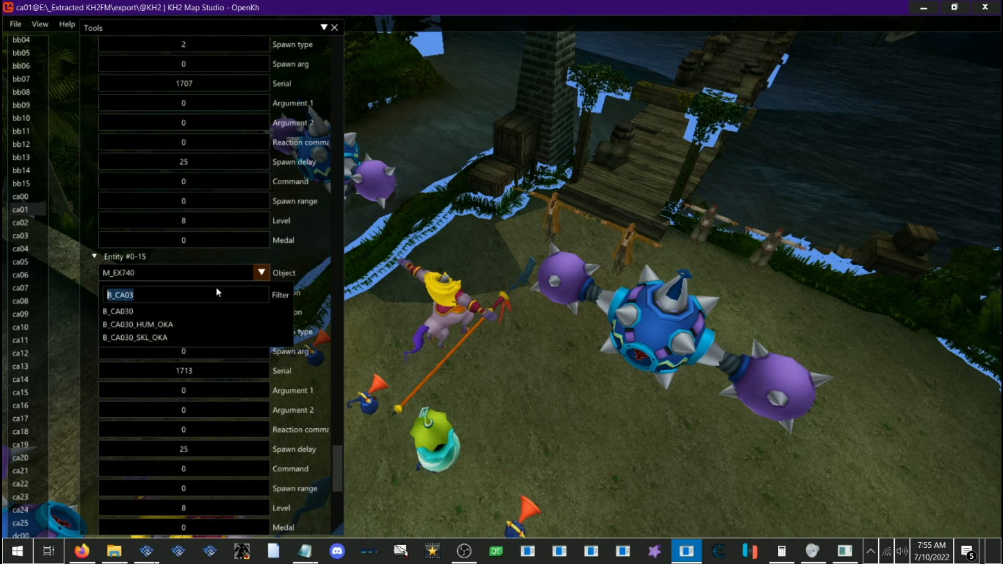
pyautogui.write('F_WI2')
pyautogui.write('0')
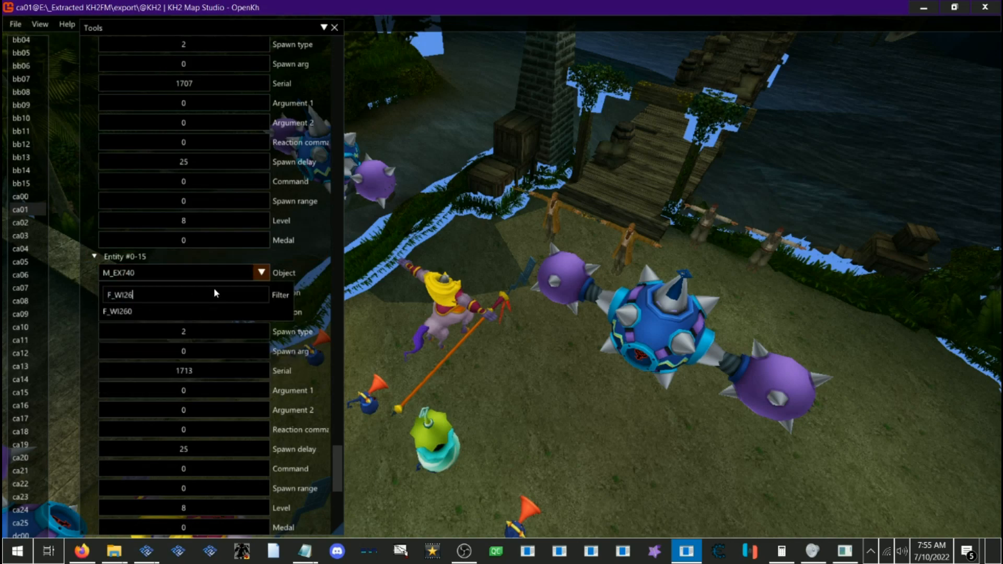
pyautogui.click(155, 308)
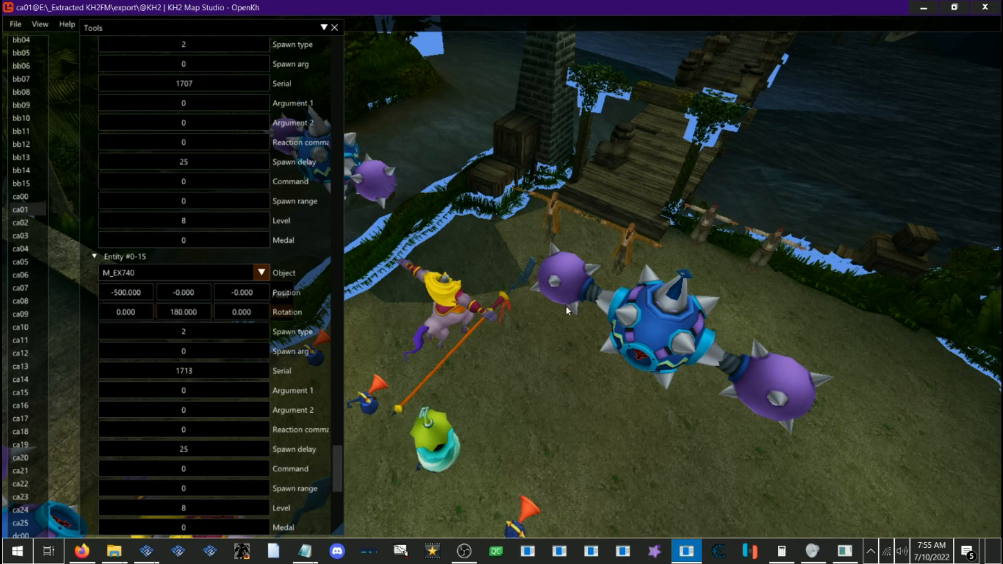
pyautogui.moveTo(387, 307); pyautogui.dragTo(521, 273)
pyautogui.press('a')
# Step: Change Entity #0-15's object to F_WI250
pyautogui.click(163, 276)
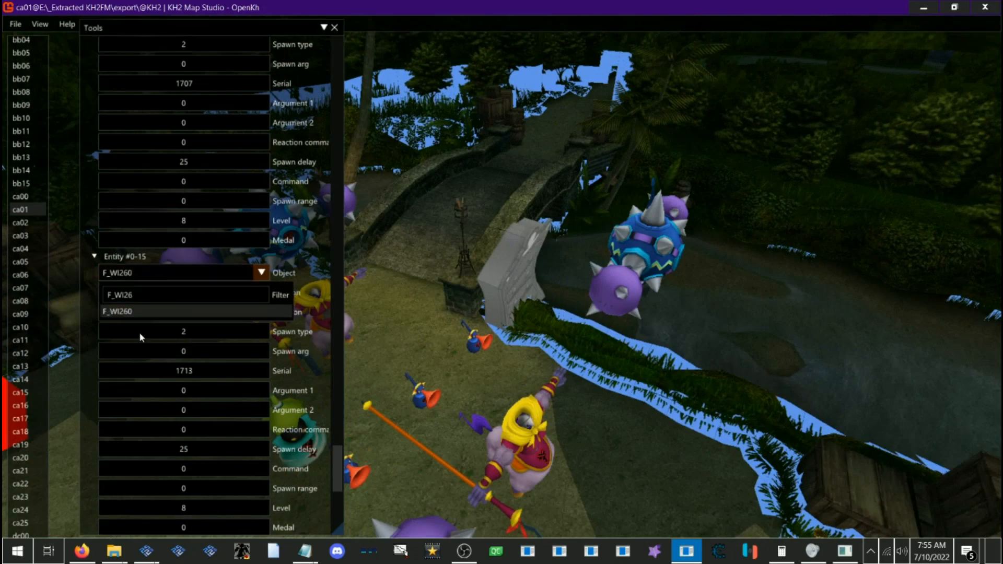
pyautogui.click(141, 310)
pyautogui.moveTo(466, 324); pyautogui.dragTo(499, 327)
pyautogui.press('s')
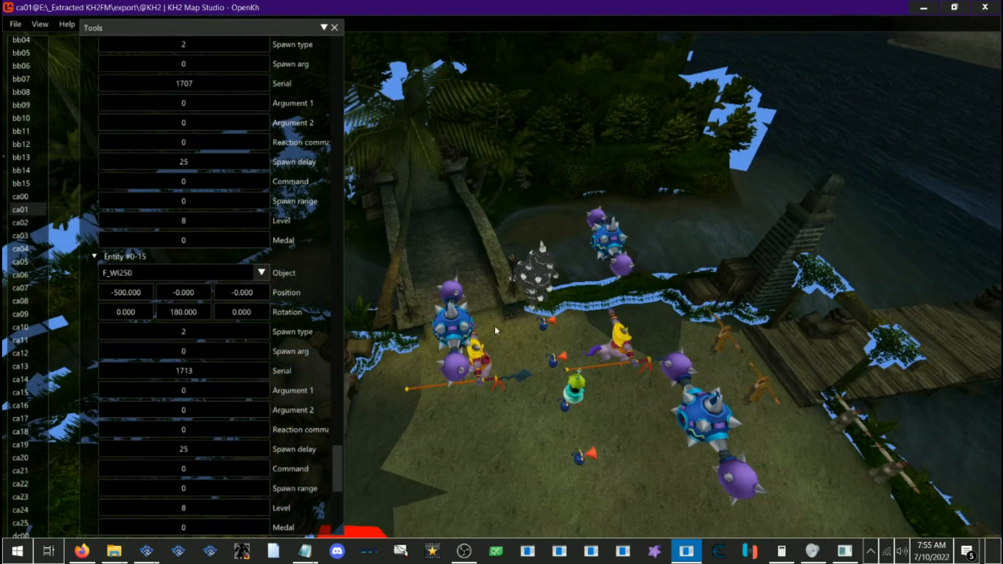
pyautogui.press('w')
pyautogui.press('w')
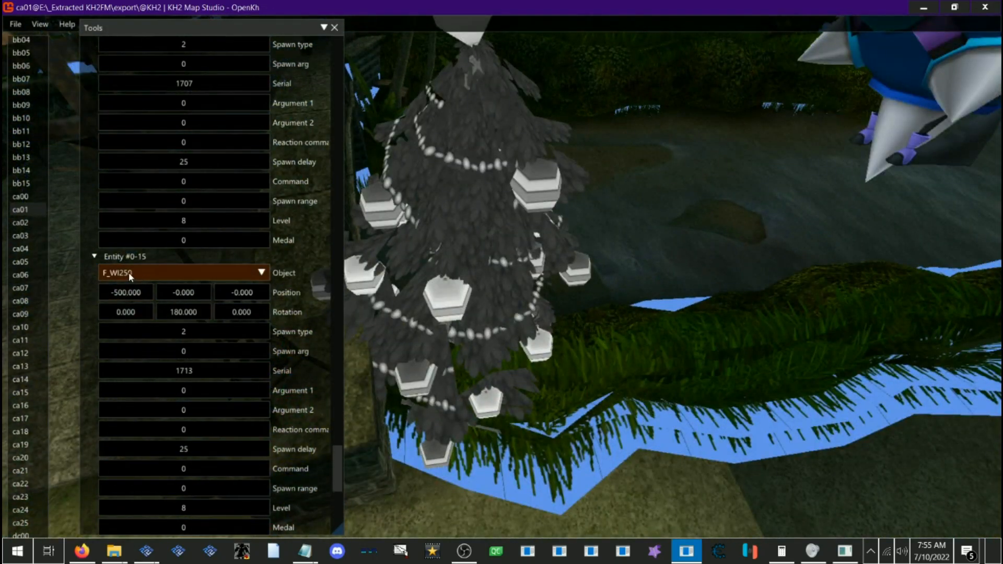
# Step: Examine the Entity #0-15 model by the stone bridge and the surrounding battle area from several angles
pyautogui.press('s')
pyautogui.press('w')
pyautogui.moveTo(486, 292); pyautogui.dragTo(256, 210)
pyautogui.press('d')
pyautogui.press('d')
pyautogui.moveTo(585, 358); pyautogui.dragTo(526, 367)
pyautogui.press('w')
pyautogui.press('s')
pyautogui.press('s')
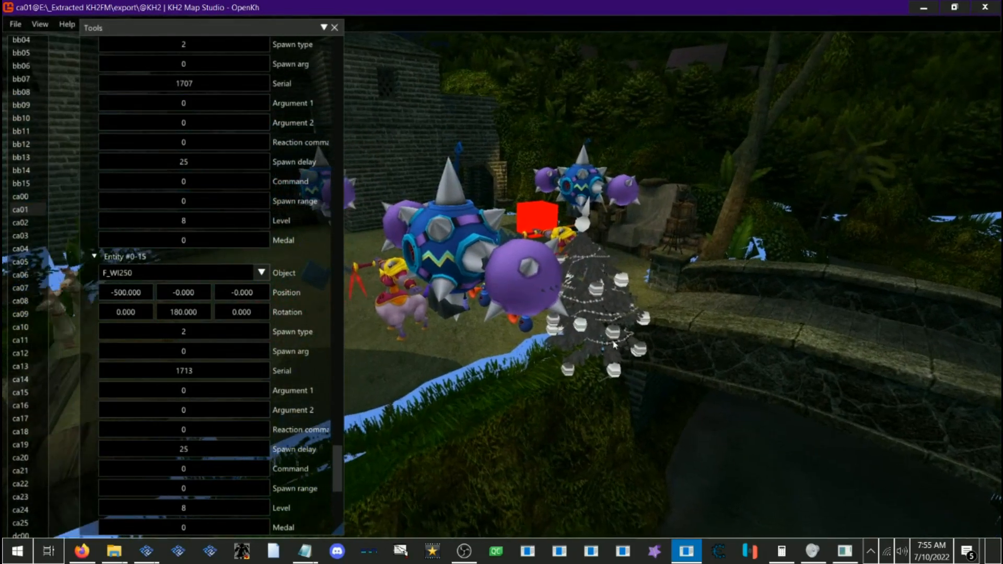
pyautogui.moveTo(627, 338); pyautogui.dragTo(396, 379)
pyautogui.press('d')
pyautogui.press('s')
pyautogui.moveTo(654, 303); pyautogui.dragTo(458, 304)
pyautogui.press('w')
pyautogui.press('s')
pyautogui.press('w')
pyautogui.press('s')
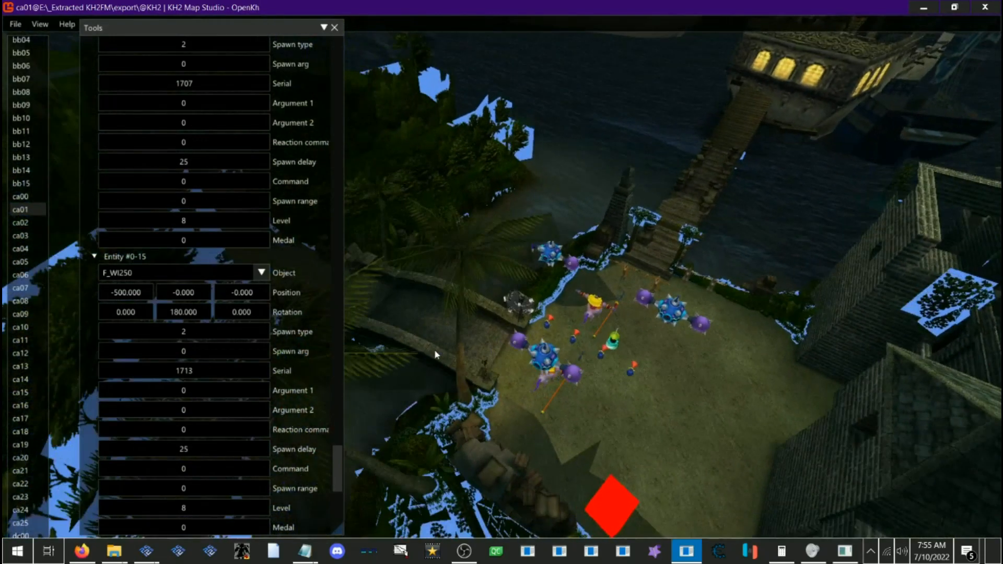
pyautogui.press('w')
pyautogui.moveTo(434, 350); pyautogui.dragTo(453, 393)
pyautogui.press('w')
pyautogui.press('s')
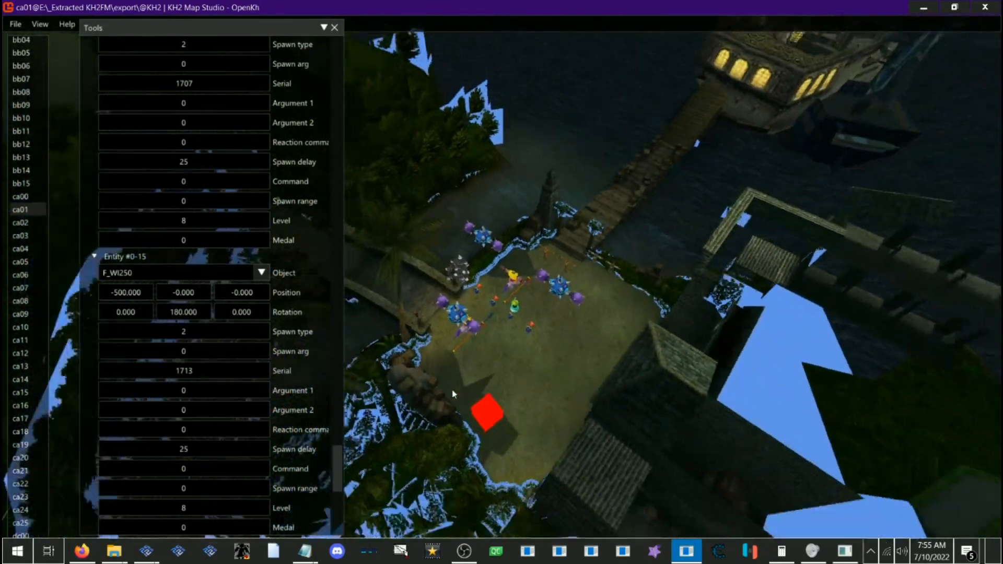
pyautogui.press('w')
pyautogui.press('a')
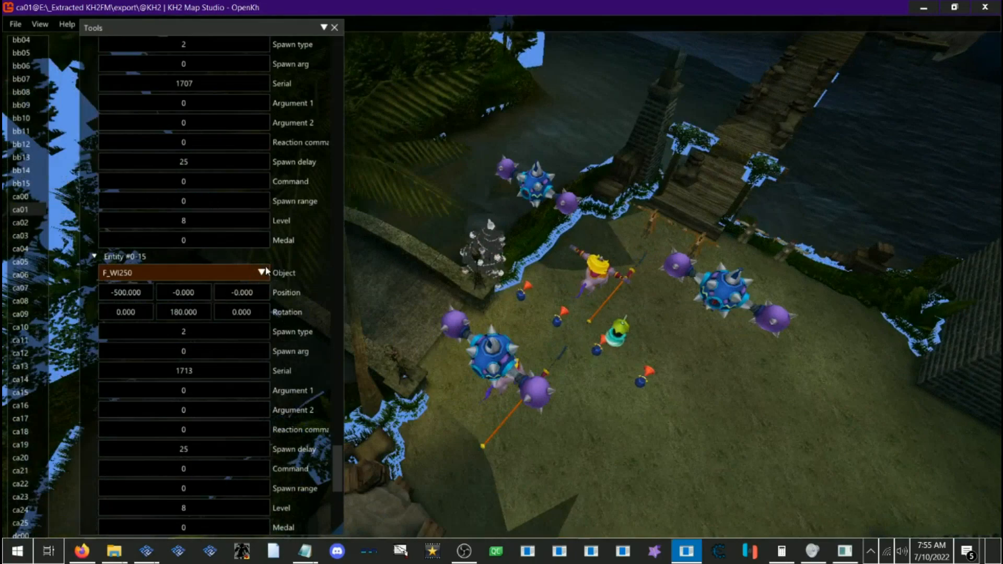
# Step: Collapse the settings of Entity #0-15 and bring Entity #0-14's settings into view
pyautogui.scroll(-4, 264, 280)
pyautogui.scroll(2, 271, 286)
pyautogui.scroll(2, 271, 286)
pyautogui.scroll(4, 225, 327)
pyautogui.scroll(-2, 224, 327)
pyautogui.click(136, 340)
pyautogui.scroll(4, 218, 316)
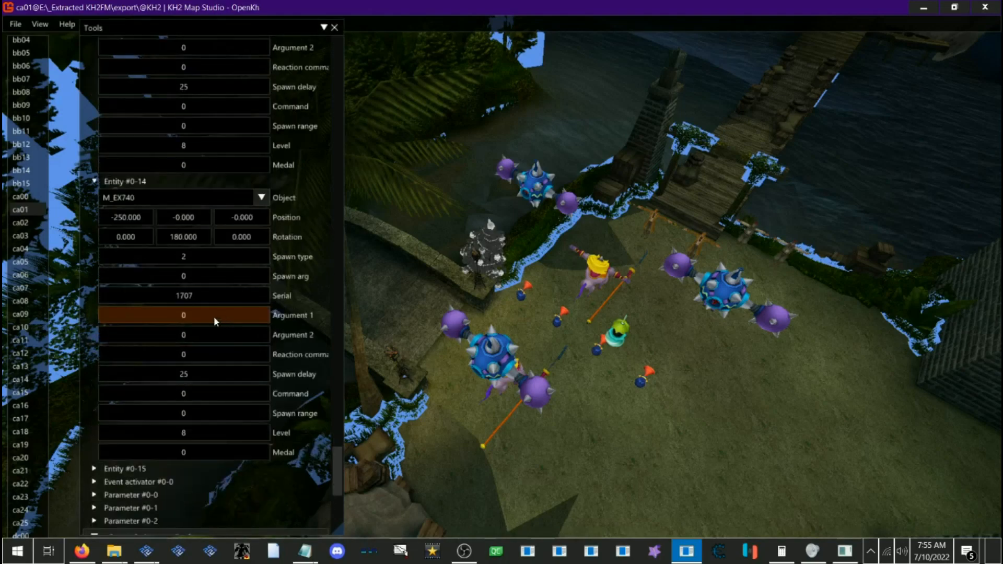
# Step: Change Entity #0-14's object to F_WI250 and collapse its settings
pyautogui.click(134, 239)
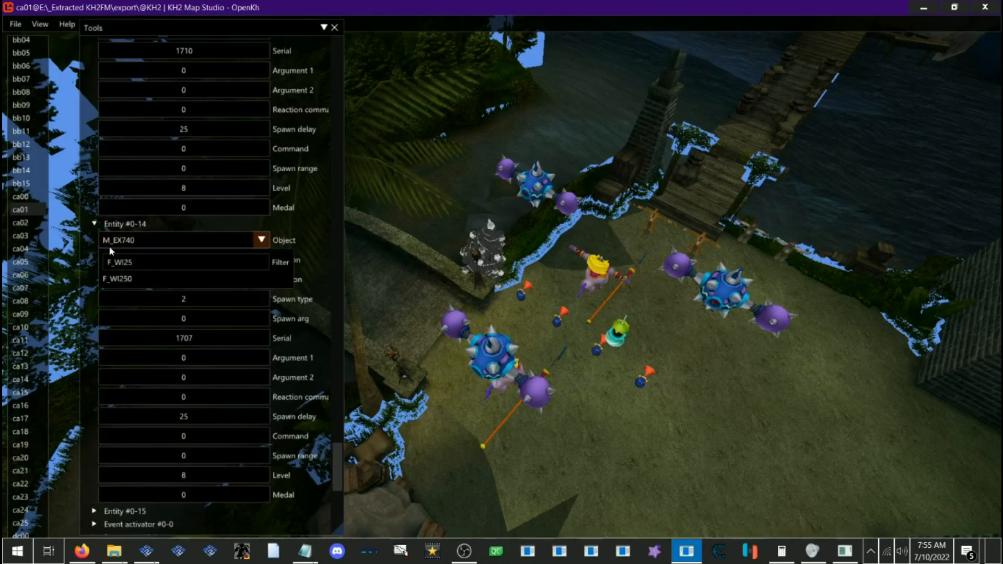
pyautogui.click(121, 277)
pyautogui.scroll(4, 180, 298)
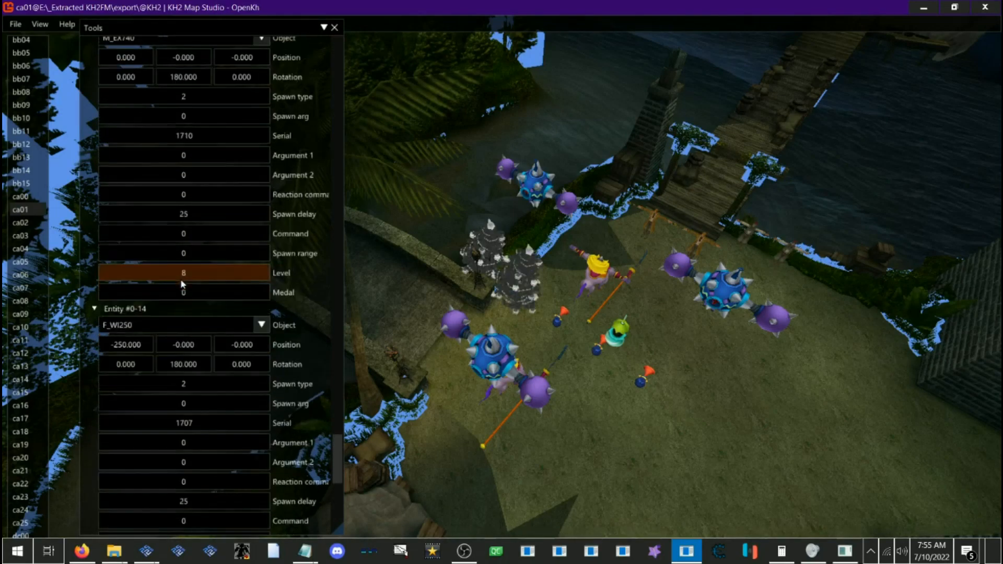
pyautogui.scroll(2, 180, 298)
pyautogui.scroll(-9, 180, 297)
pyautogui.scroll(5, 151, 373)
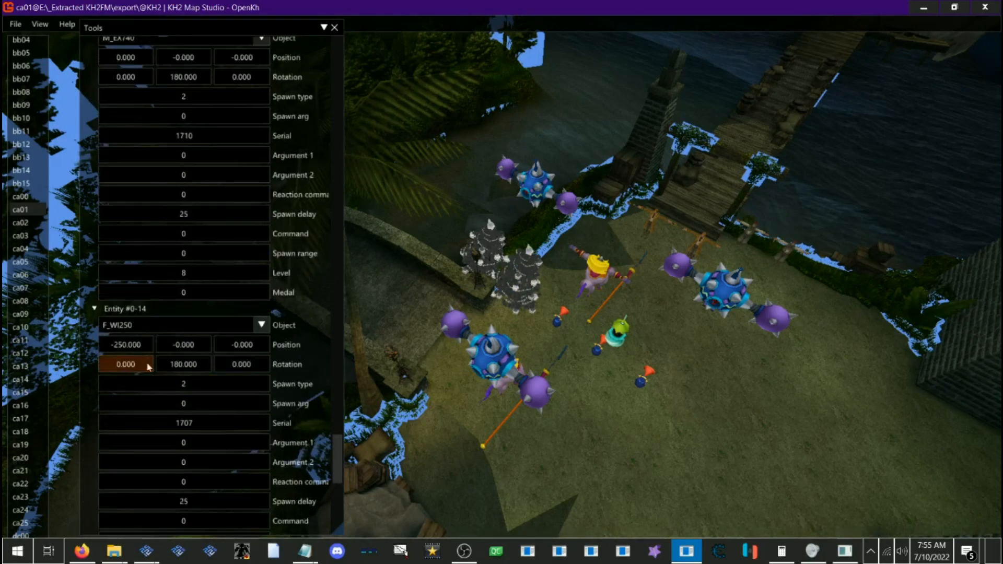
pyautogui.click(125, 309)
# Step: Change the objects of Entity #0-13 and Entity #0-12 to F_WI250, collapsing each entity's settings
pyautogui.scroll(5, 142, 321)
pyautogui.click(134, 250)
pyautogui.click(128, 289)
pyautogui.click(131, 235)
pyautogui.scroll(5, 132, 235)
pyautogui.click(134, 222)
pyautogui.click(126, 252)
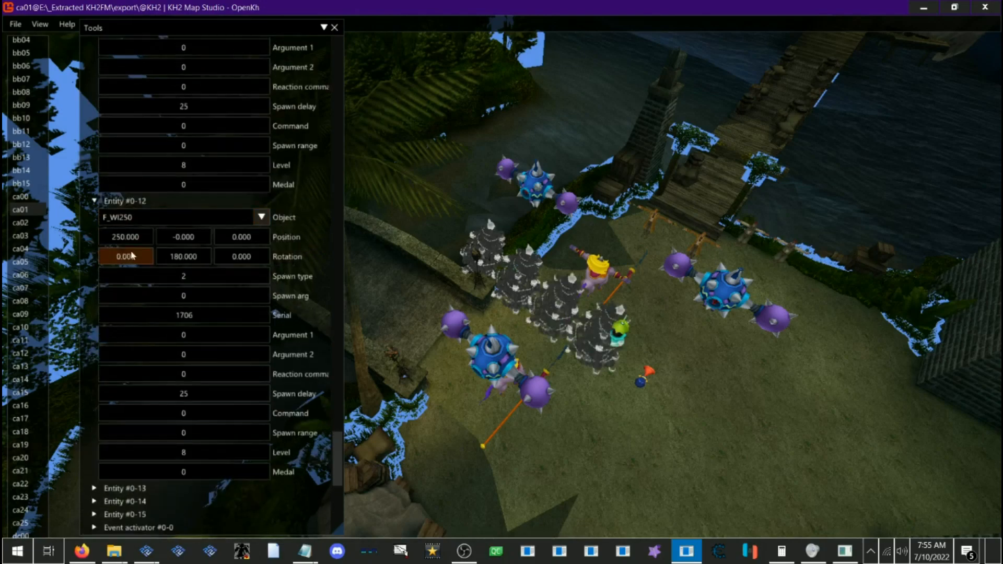
pyautogui.scroll(3, 125, 282)
pyautogui.click(114, 371)
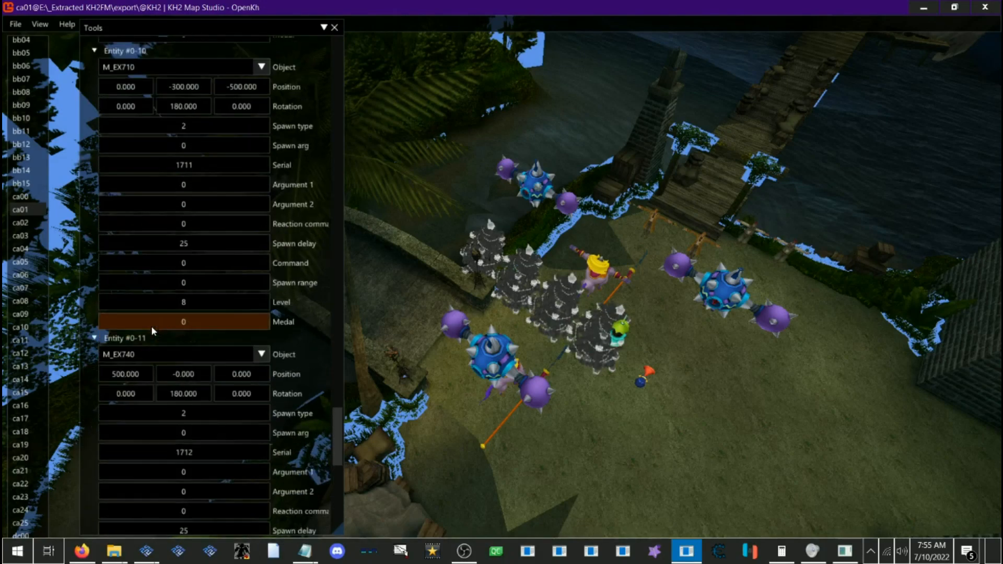
# Step: Change the objects of Entity #0-11 and Entity #0-10 to F_WI250, collapsing each entity's settings
pyautogui.scroll(5, 131, 308)
pyautogui.click(131, 312)
pyautogui.click(125, 349)
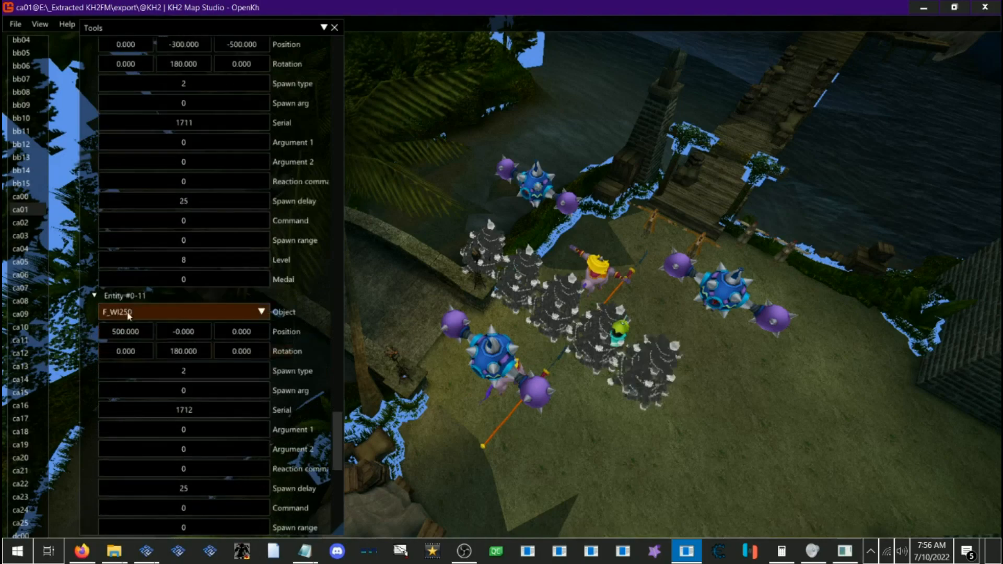
pyautogui.click(125, 295)
pyautogui.scroll(3, 134, 241)
pyautogui.click(130, 195)
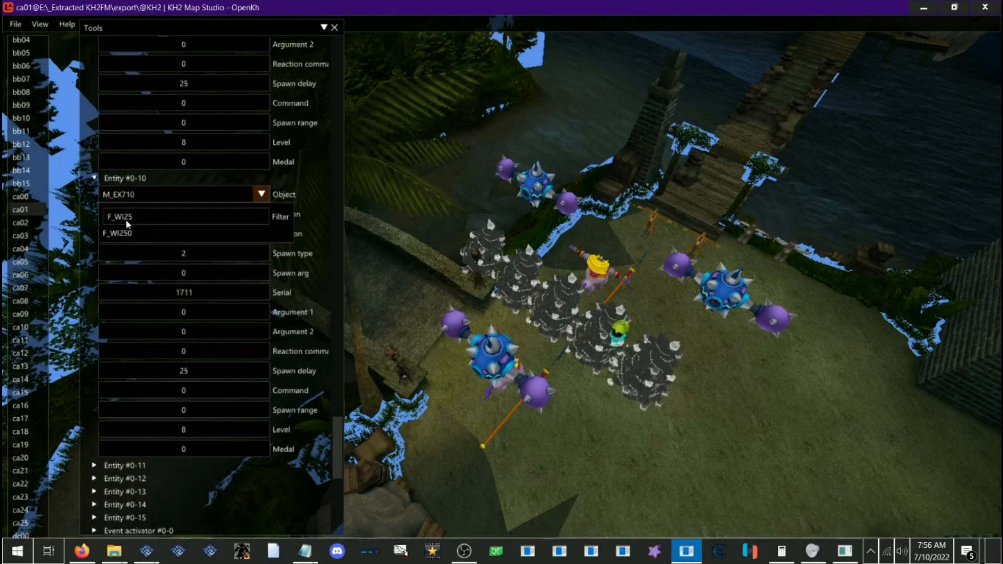
pyautogui.click(126, 233)
pyautogui.scroll(2, 126, 282)
pyautogui.click(125, 262)
# Step: Change the objects of Entity #0-9 and Entity #0-8 to F_WI250, collapsing each entity's settings
pyautogui.scroll(3, 147, 258)
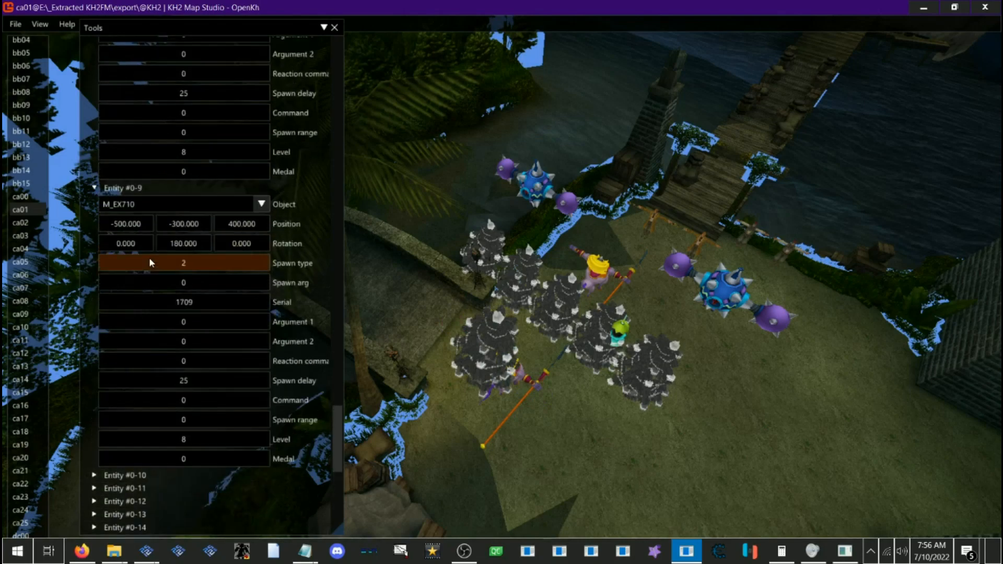
pyautogui.click(135, 204)
pyautogui.click(128, 243)
pyautogui.click(126, 187)
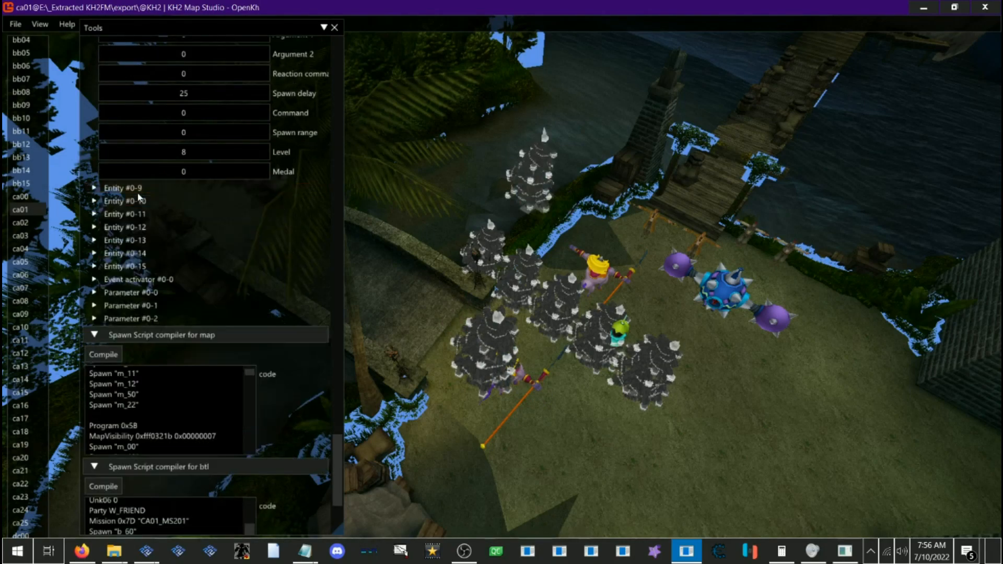
pyautogui.scroll(3, 132, 215)
pyautogui.click(127, 174)
pyautogui.click(125, 208)
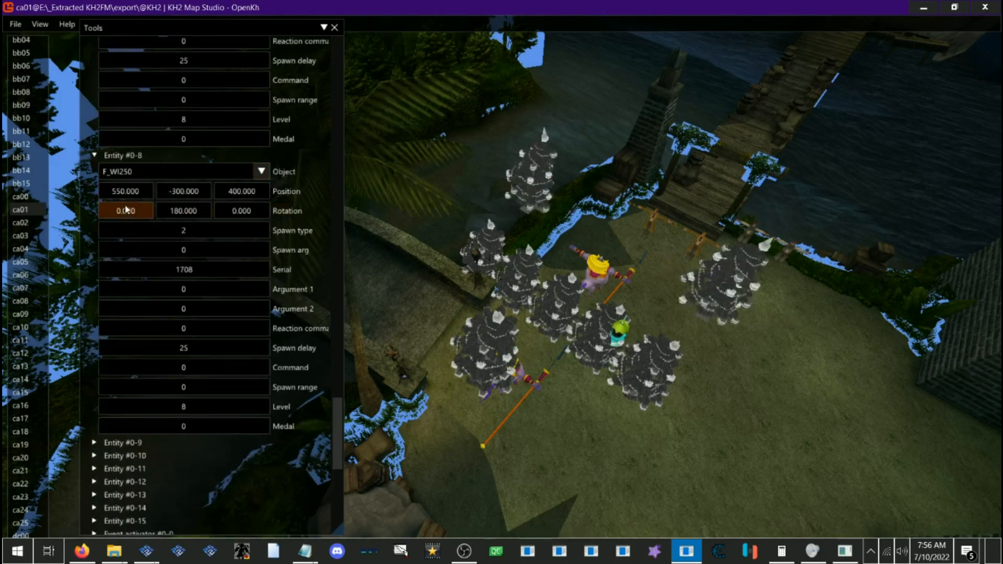
pyautogui.click(127, 157)
# Step: Change the objects of Entity #0-7 and Entity #0-6 to F_WI250, collapsing each entity's settings
pyautogui.scroll(4, 158, 227)
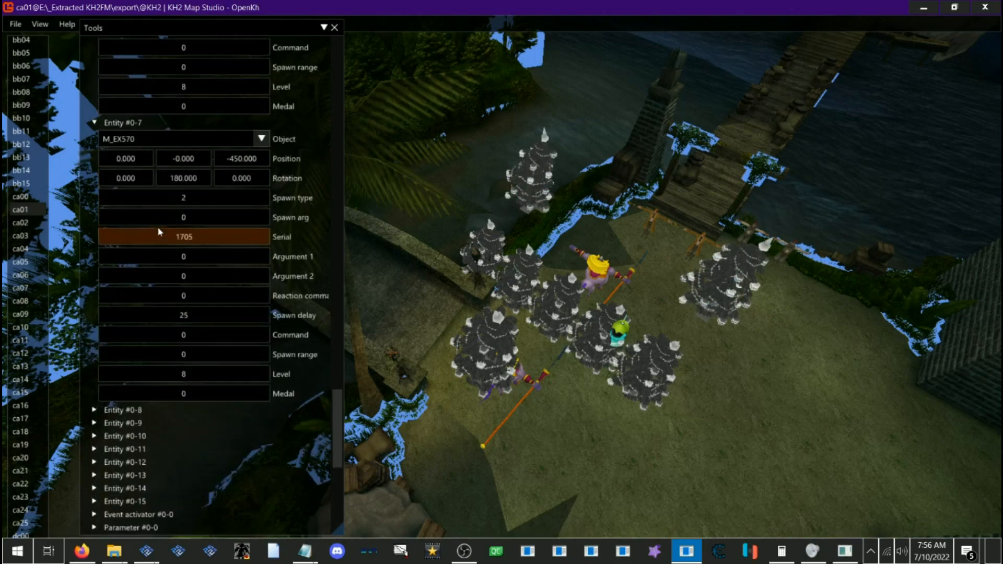
pyautogui.click(125, 266)
pyautogui.click(118, 304)
pyautogui.click(126, 250)
pyautogui.scroll(4, 130, 246)
pyautogui.click(137, 191)
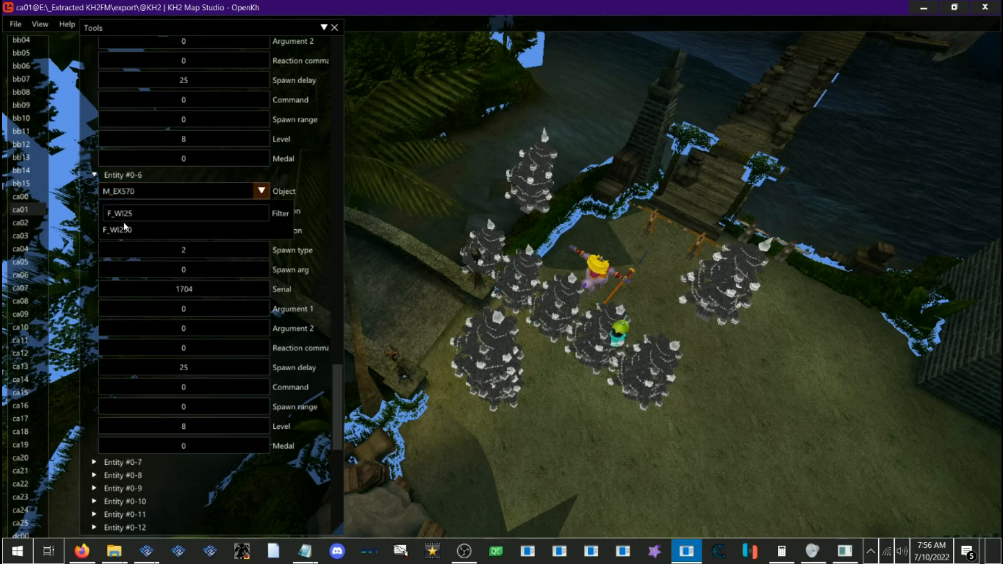
pyautogui.click(125, 229)
pyautogui.click(134, 175)
# Step: Change the objects of Entity #0-5 and Entity #0-4 to F_WI250, collapsing each entity's settings
pyautogui.scroll(4, 143, 183)
pyautogui.scroll(4, 143, 184)
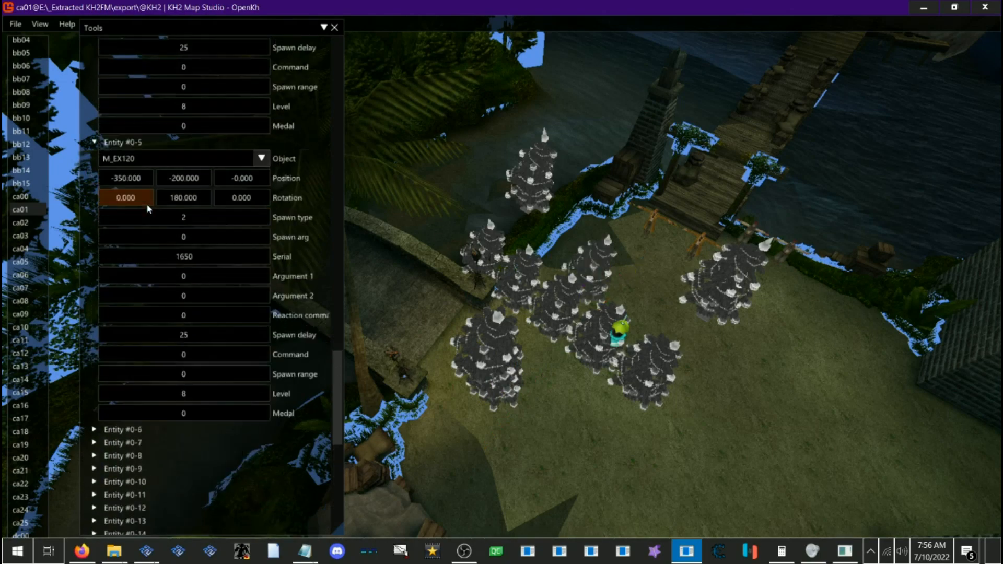
pyautogui.click(126, 142)
pyautogui.scroll(9, 156, 204)
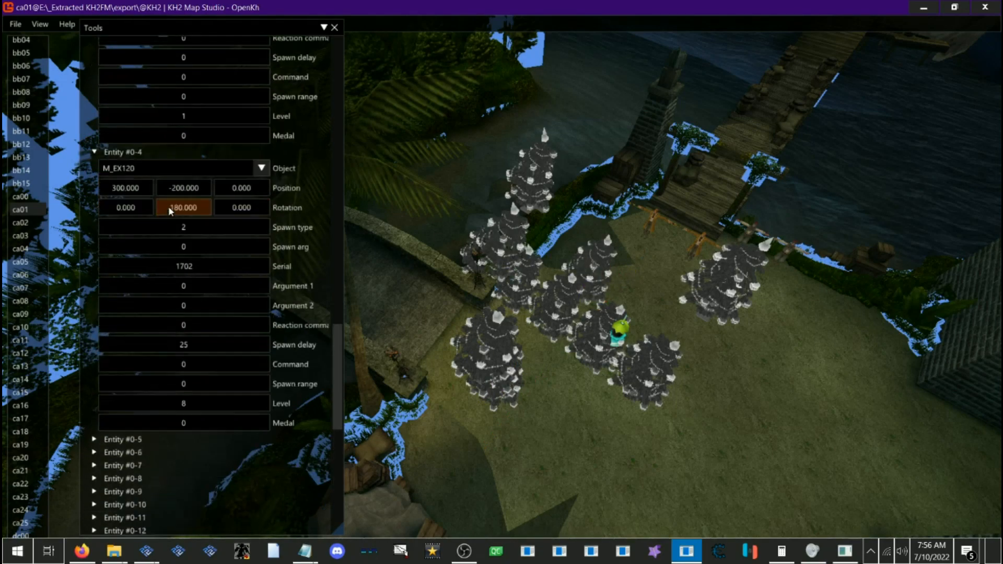
pyautogui.click(136, 210)
pyautogui.click(118, 250)
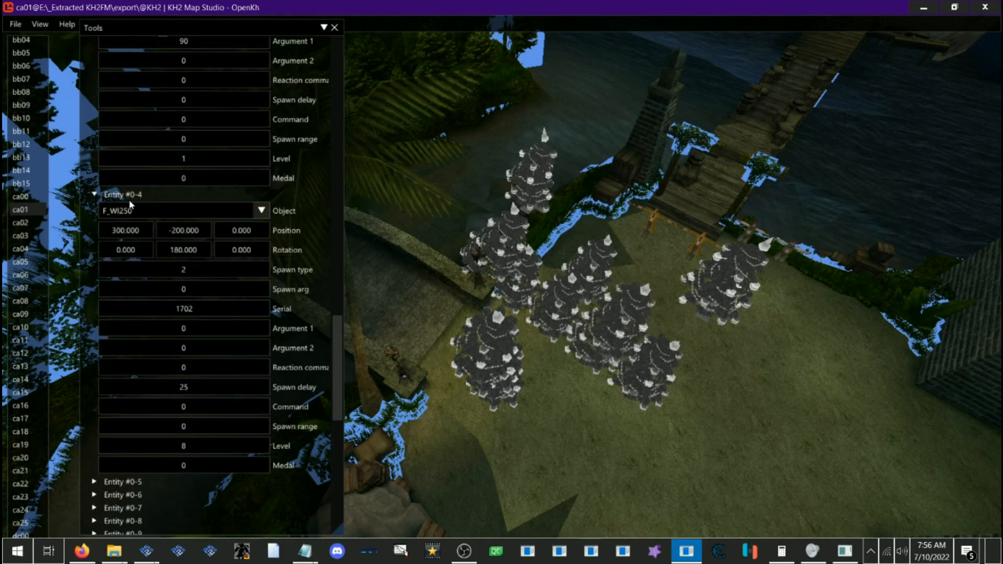
pyautogui.click(123, 196)
# Step: Reopen Entity #0-4, lower its Z position, and collapse its settings again
pyautogui.moveTo(444, 300); pyautogui.dragTo(626, 258)
pyautogui.press('w')
pyautogui.press('s')
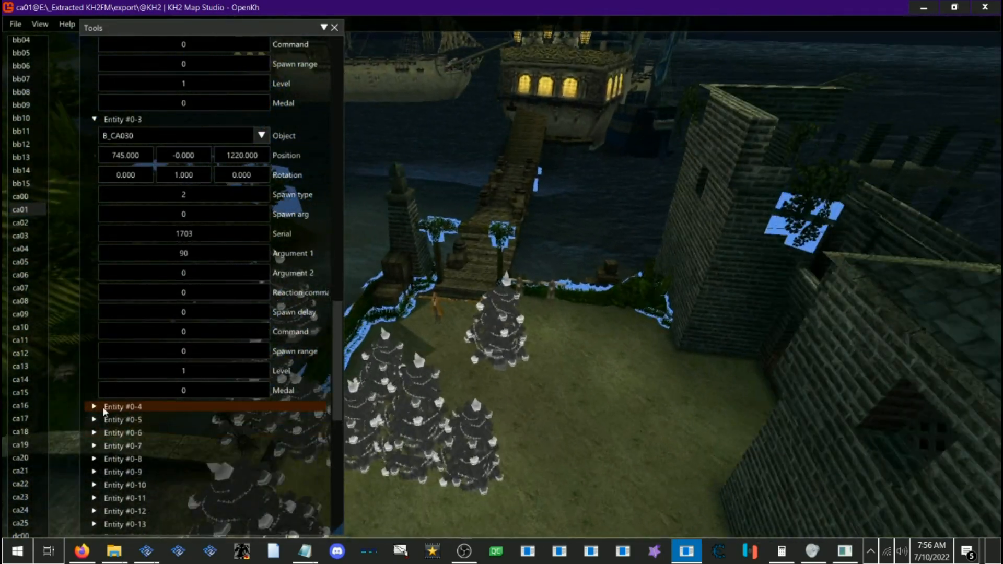
pyautogui.click(123, 406)
pyautogui.scroll(-2, 215, 403)
pyautogui.moveTo(242, 357); pyautogui.dragTo(150, 360)
pyautogui.click(134, 325)
# Step: Examine the placed trees across the battle area and the settings of Event activator #0-0, then collapse them
pyautogui.moveTo(575, 429); pyautogui.dragTo(590, 396)
pyautogui.press('w')
pyautogui.press('w')
pyautogui.moveTo(438, 420); pyautogui.dragTo(403, 384)
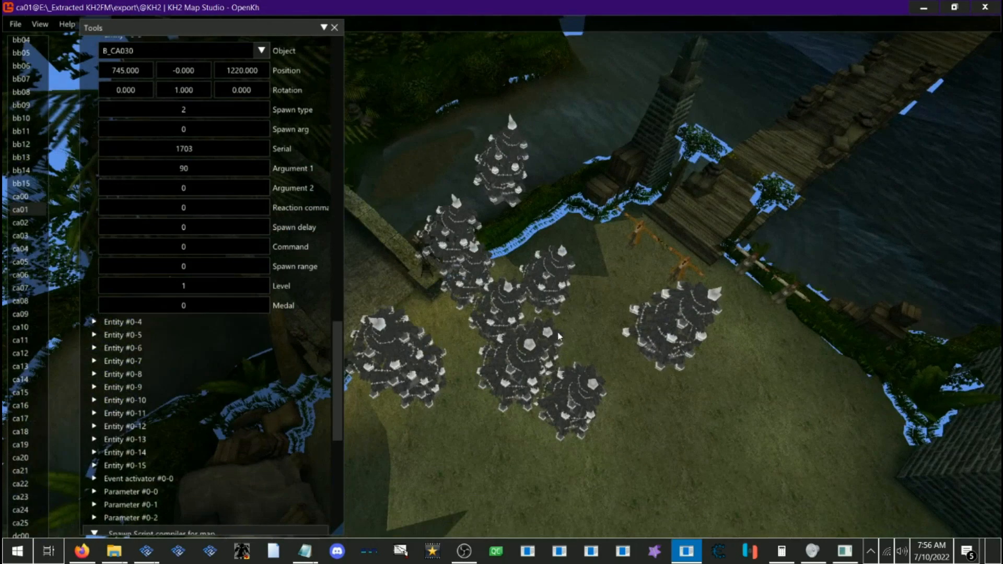
pyautogui.moveTo(558, 336); pyautogui.dragTo(653, 305)
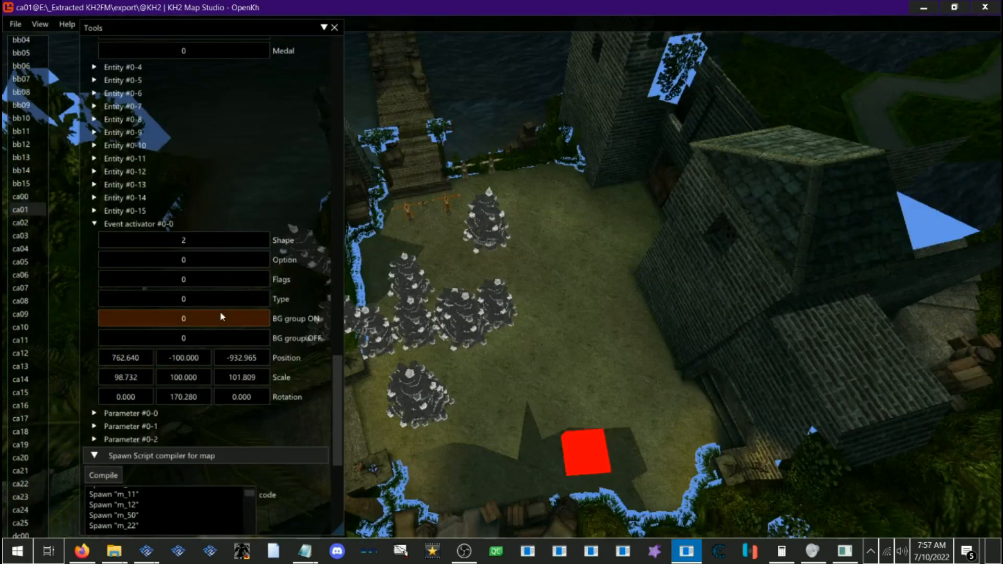
pyautogui.click(168, 223)
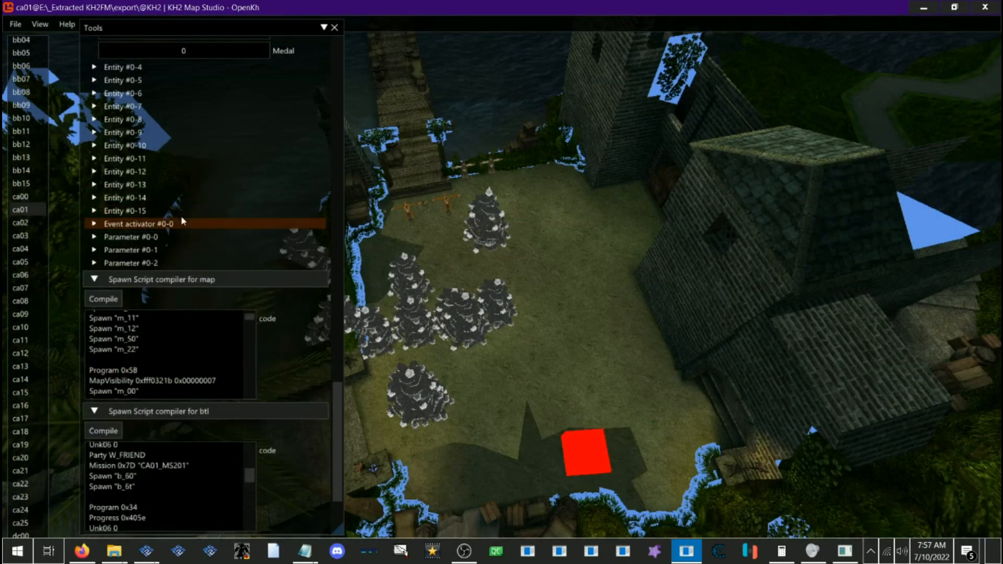
# Step: Collapse the settings of Entity #0-0 through Entity #0-3
pyautogui.scroll(15, 227, 215)
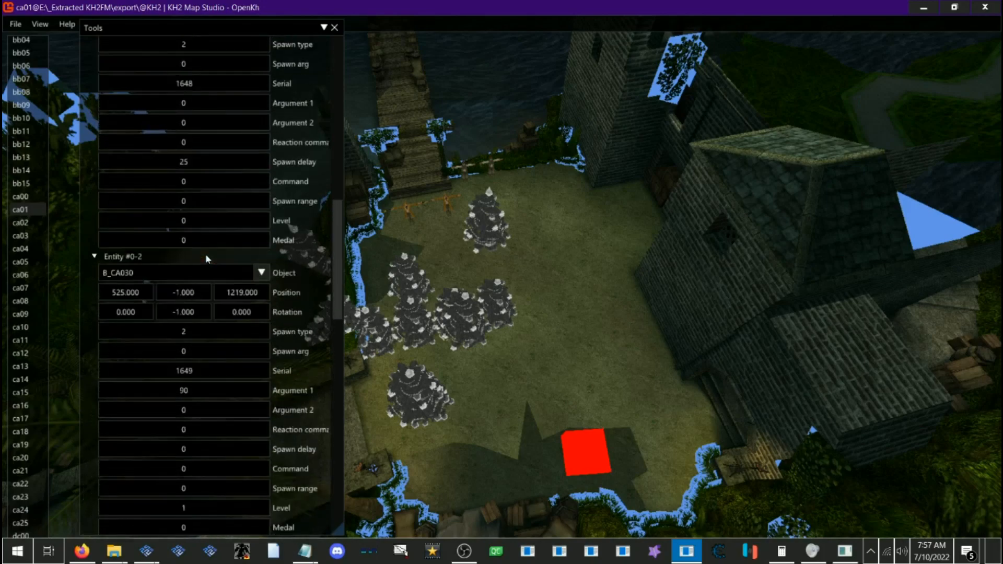
pyautogui.scroll(15, 206, 254)
pyautogui.scroll(-3, 156, 233)
pyautogui.click(126, 231)
pyautogui.click(125, 244)
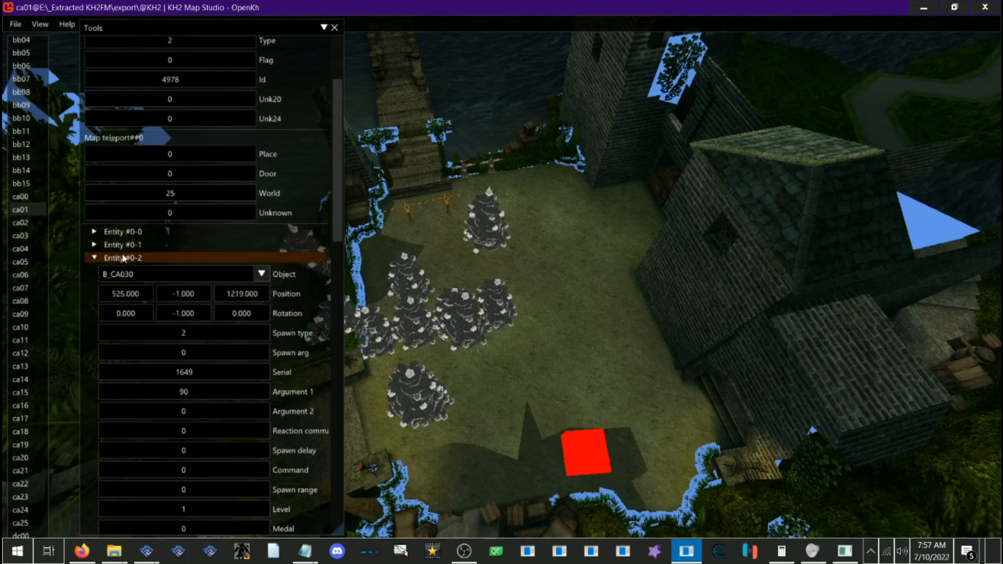
pyautogui.click(124, 257)
pyautogui.click(124, 270)
# Step: Check the b_60 and b_6t spawns in Program 0x35 of the btl spawn script and compile that script
pyautogui.scroll(-8, 133, 309)
pyautogui.scroll(12, 144, 293)
pyautogui.scroll(-15, 185, 211)
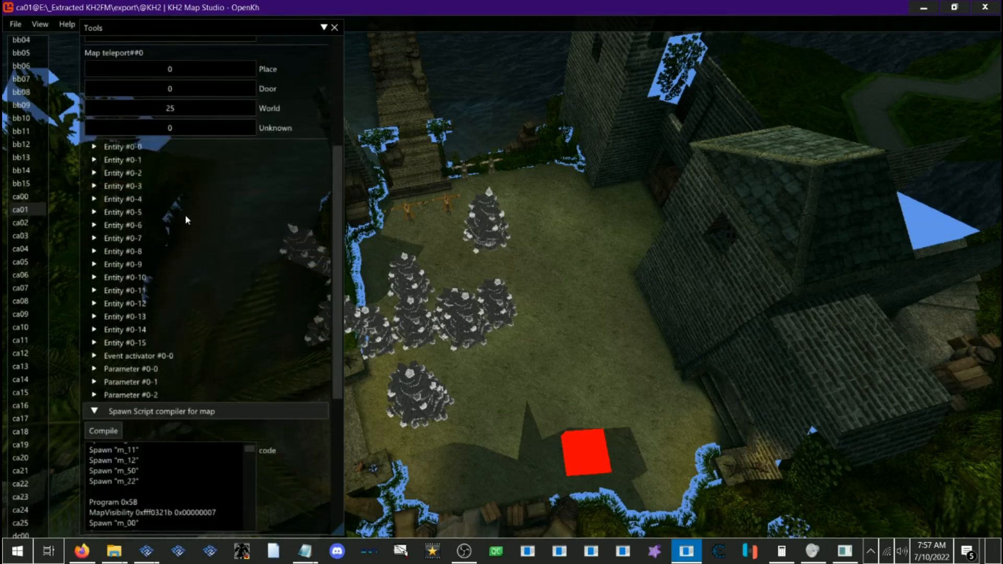
pyautogui.scroll(-1, 259, 387)
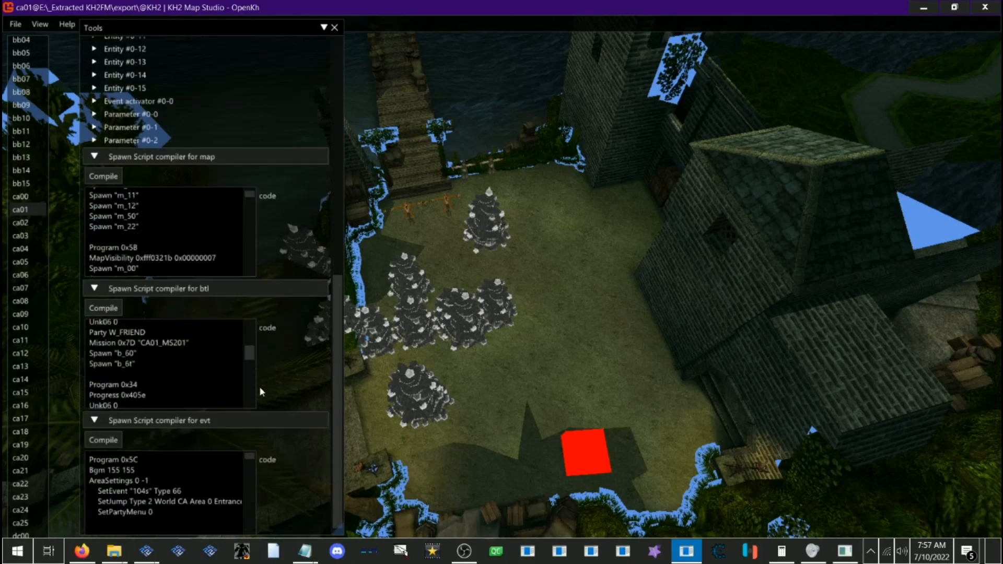
pyautogui.scroll(1, 188, 376)
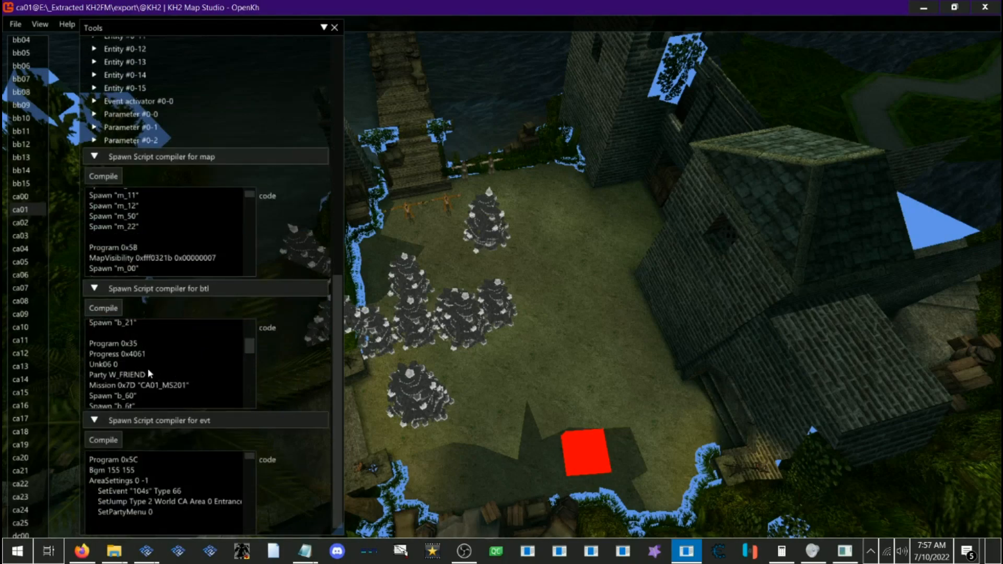
pyautogui.scroll(-1, 141, 369)
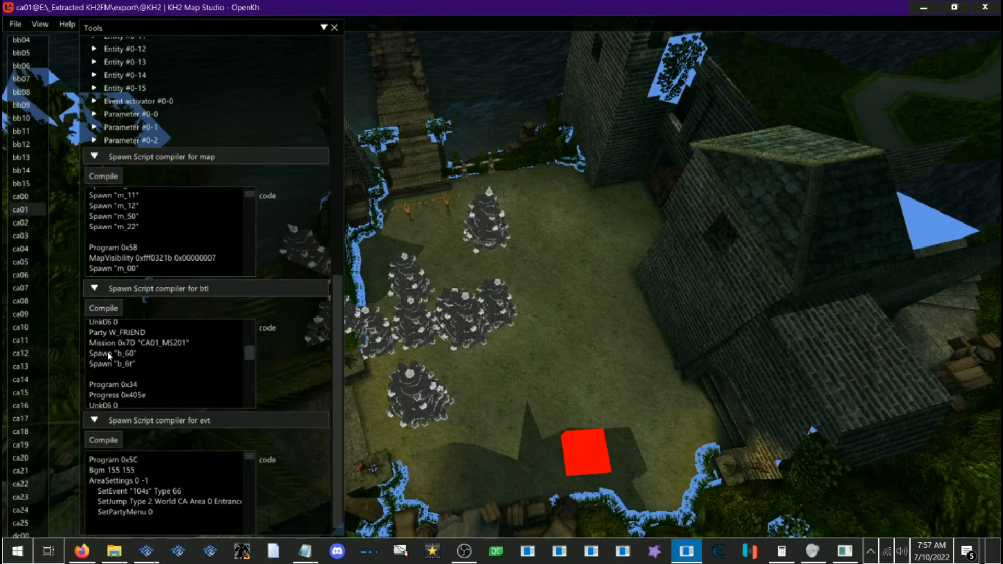
pyautogui.click(104, 307)
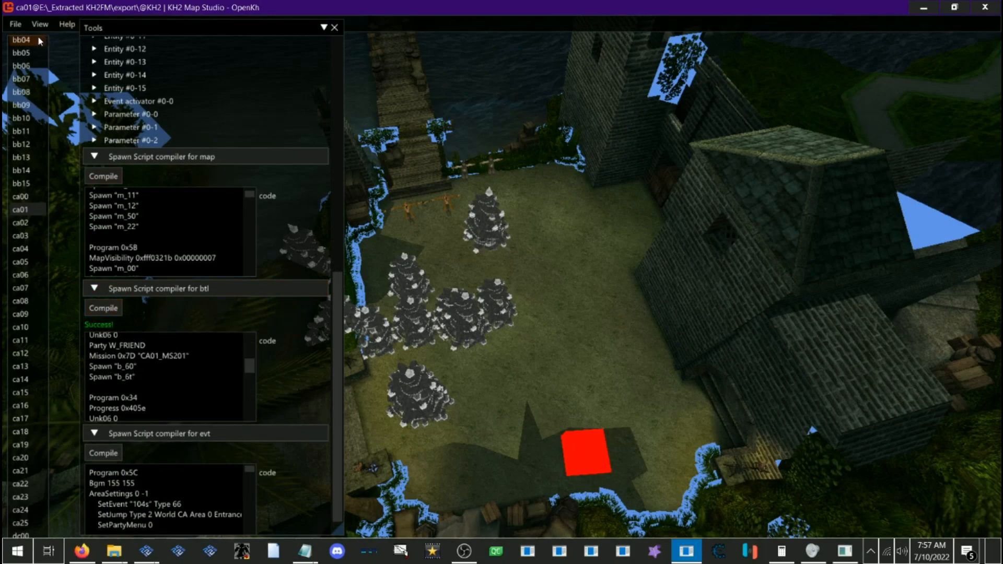
# Step: Start saving the ARD and rename the existing ca01.ard in the VFS ard folder to "ca01 backup tutorial 1.ard"
pyautogui.click(15, 24)
pyautogui.click(20, 123)
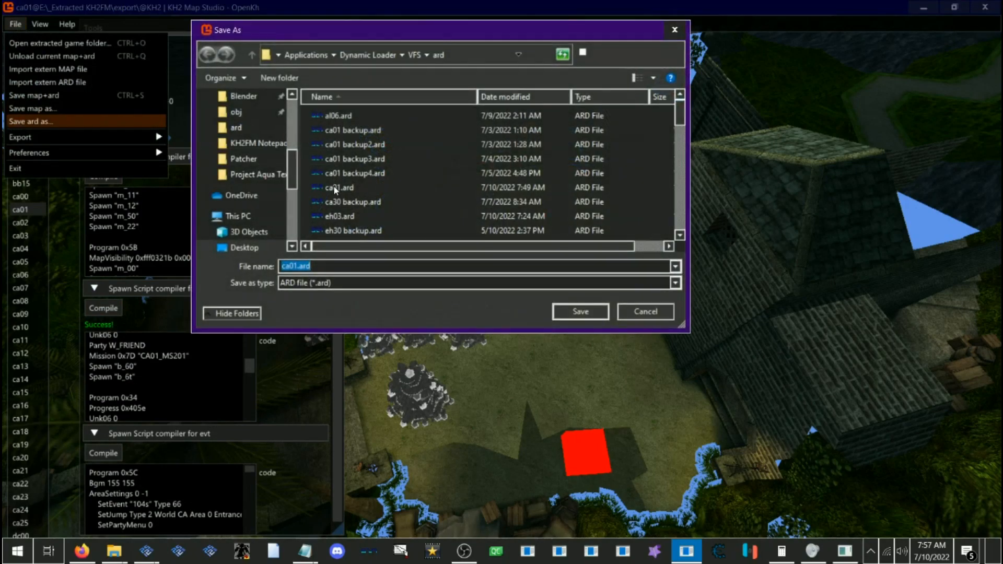
pyautogui.doubleClick(335, 189)
pyautogui.click(591, 329)
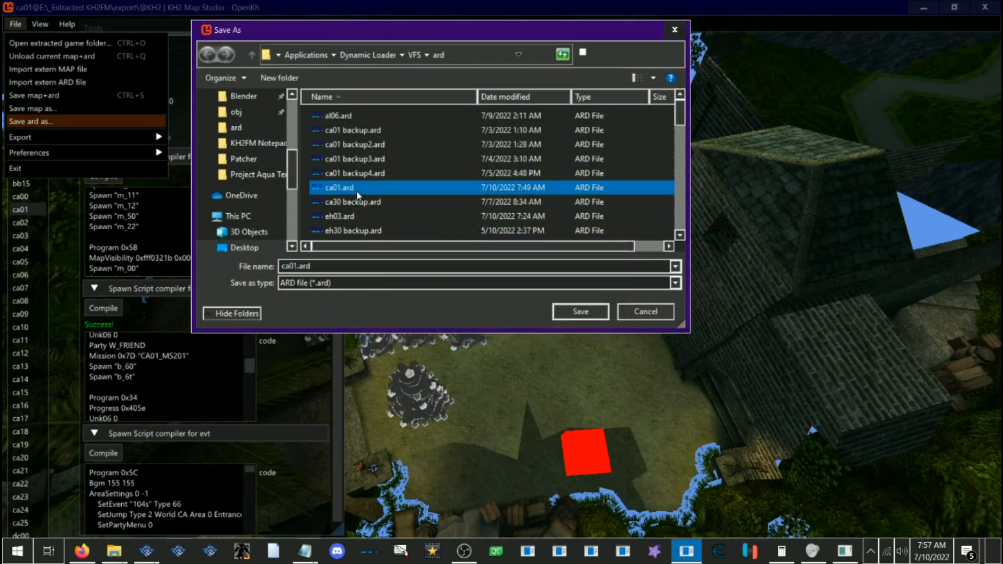
pyautogui.click(355, 190)
pyautogui.write('backup tutorial .ard')
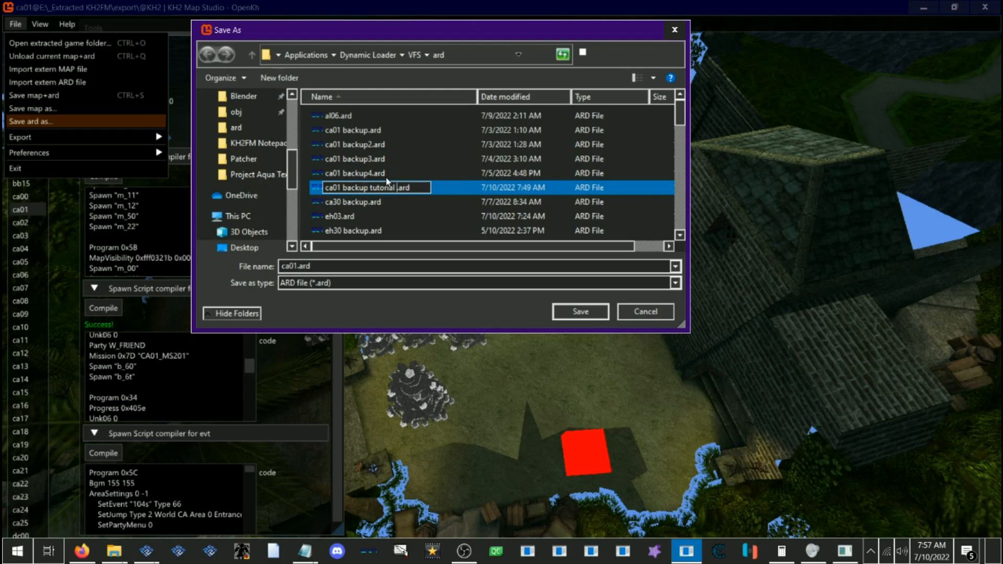
pyautogui.press('Return')
pyautogui.click(389, 132)
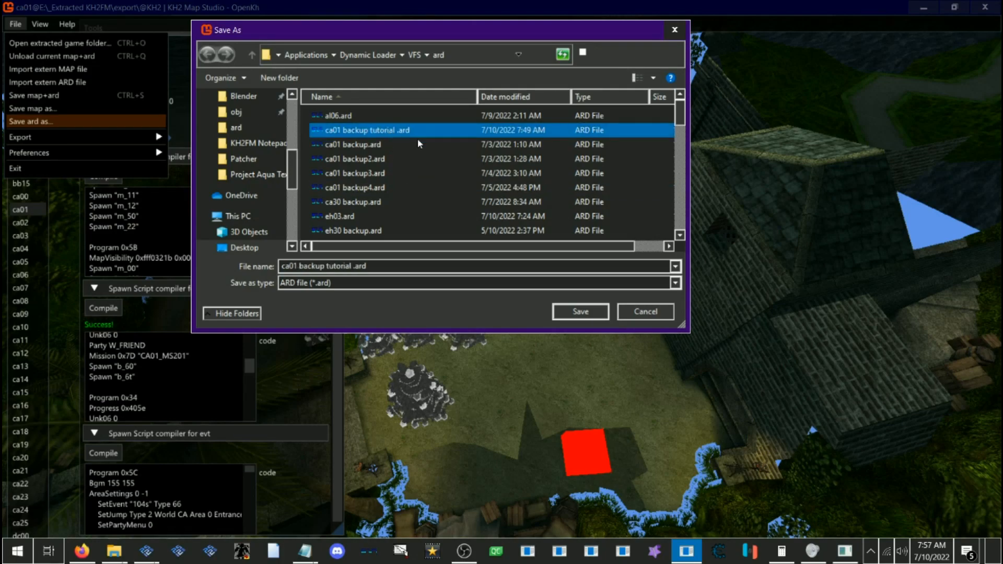
pyautogui.click(399, 131)
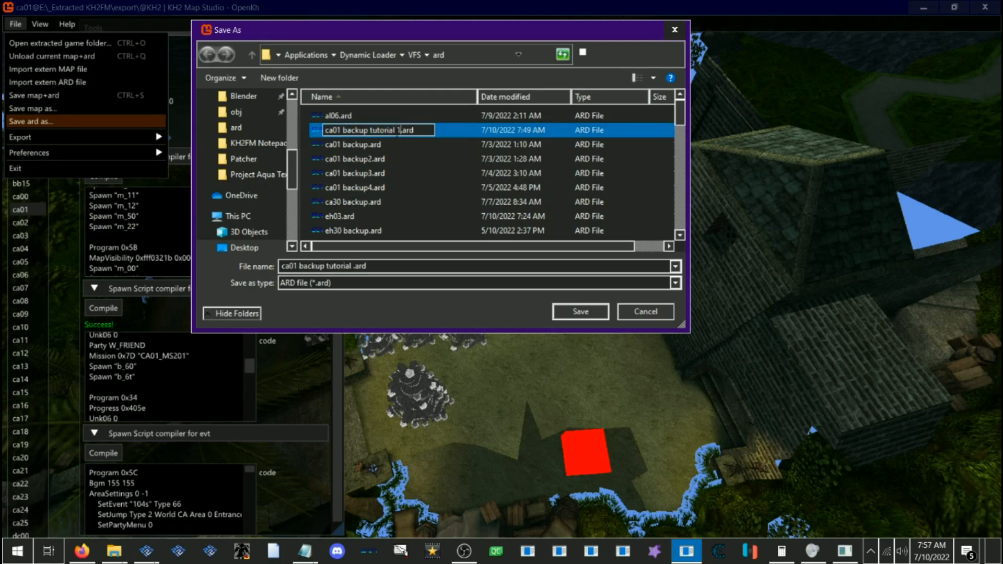
pyautogui.write('1')
pyautogui.click(397, 137)
# Step: Restore the file name to ca01.ard and save the modified ARD in the VFS ard folder
pyautogui.click(349, 265)
pyautogui.click(350, 265)
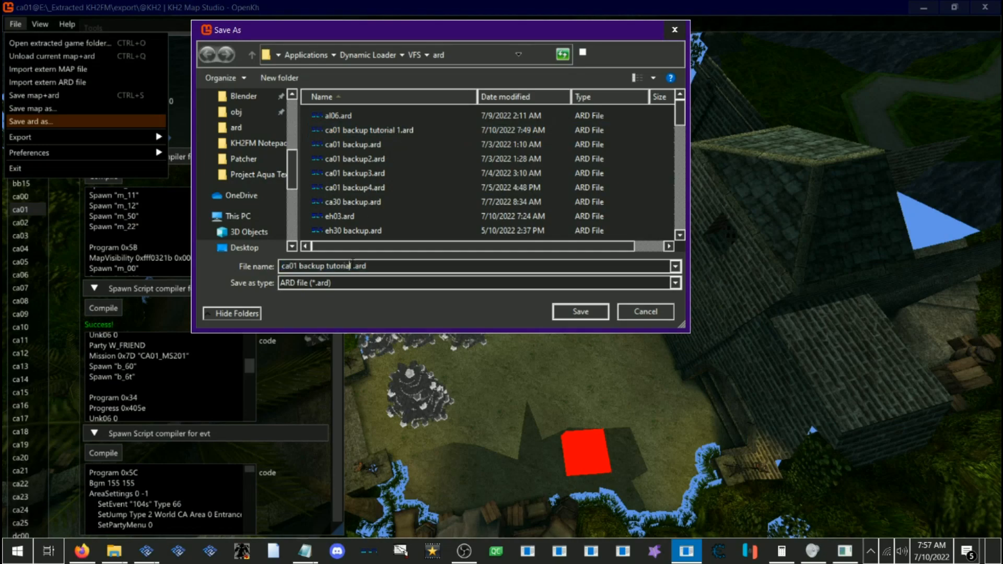
pyautogui.moveTo(353, 266); pyautogui.dragTo(310, 266)
pyautogui.press('BackSpace')
pyautogui.press('BackSpace')
pyautogui.press('BackSpace')
pyautogui.press('Return')
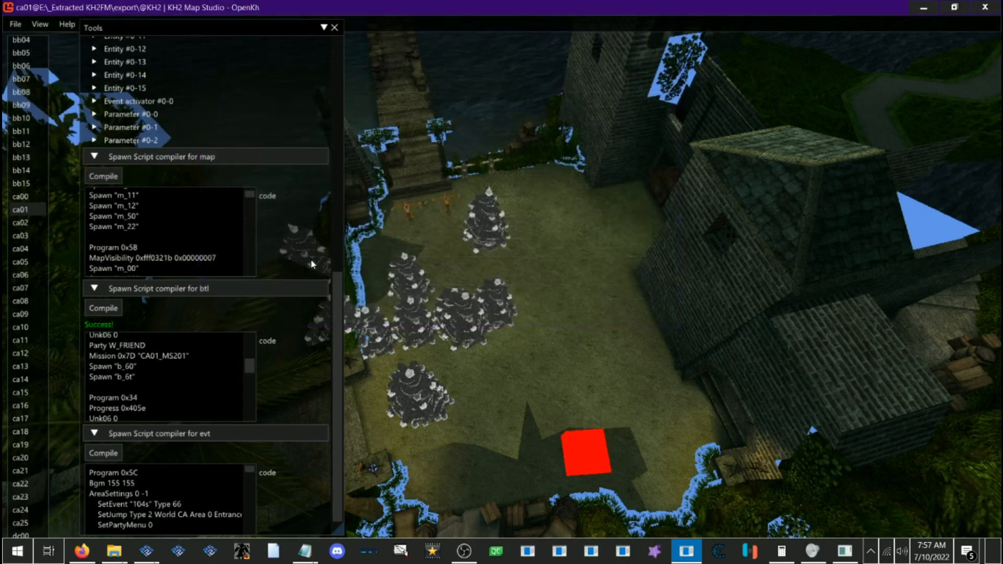
# Step: Switch to the running PCSX2 game window
pyautogui.moveTo(146, 551)
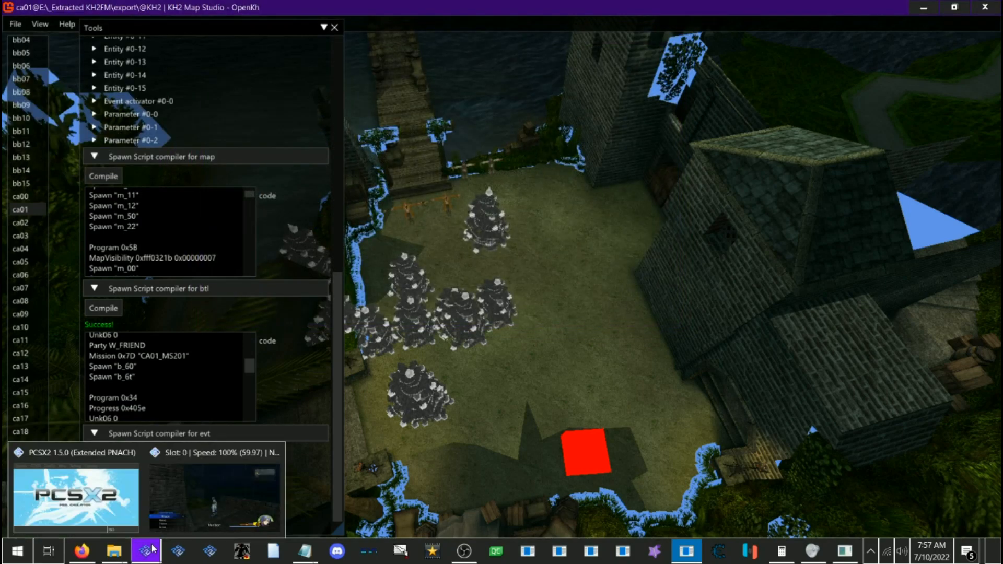
pyautogui.click(180, 509)
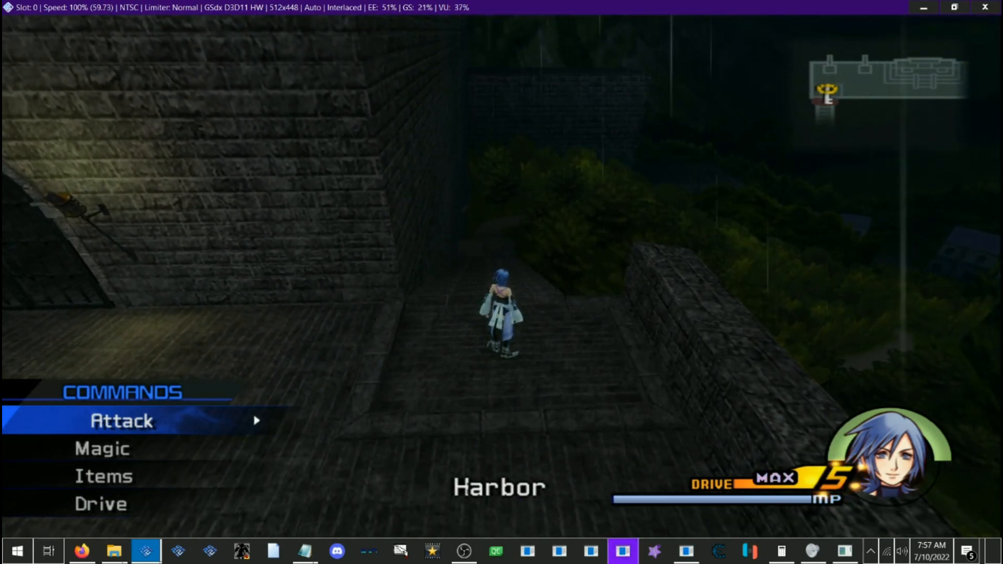
# Step: Bring up the Dynamic Loader console and shrink the game window so both can be watched side by side
pyautogui.click(664, 550)
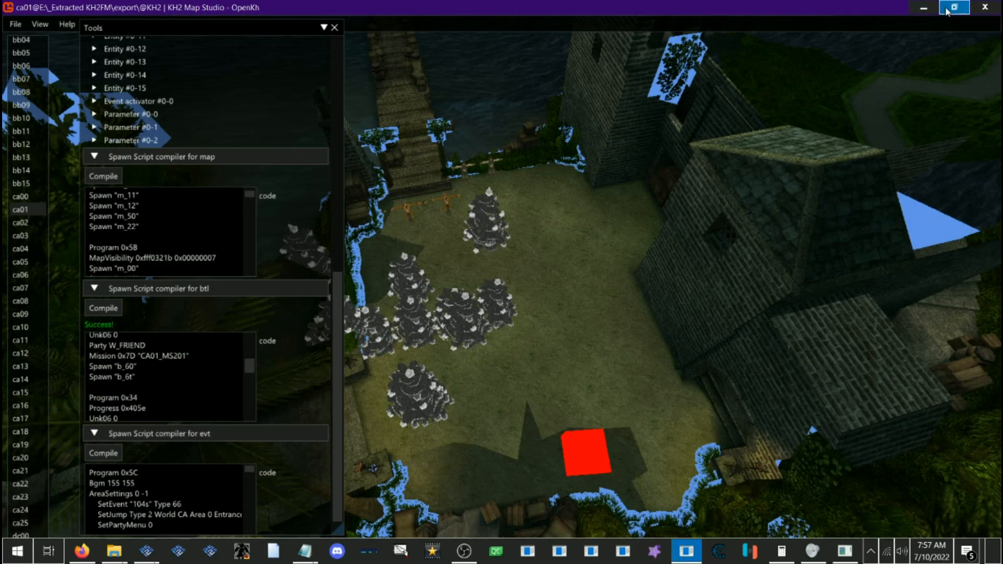
pyautogui.click(145, 551)
pyautogui.click(182, 512)
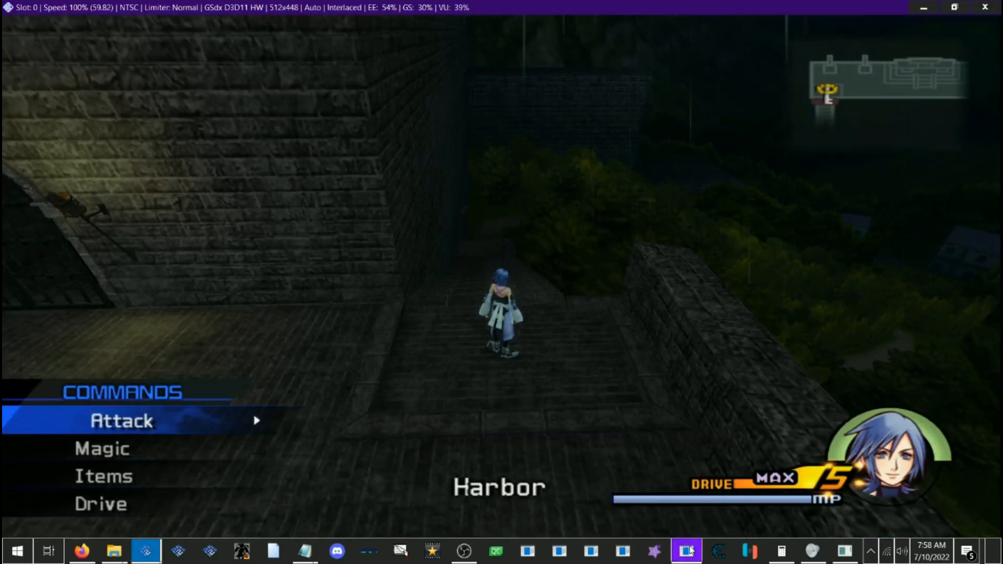
pyautogui.click(856, 551)
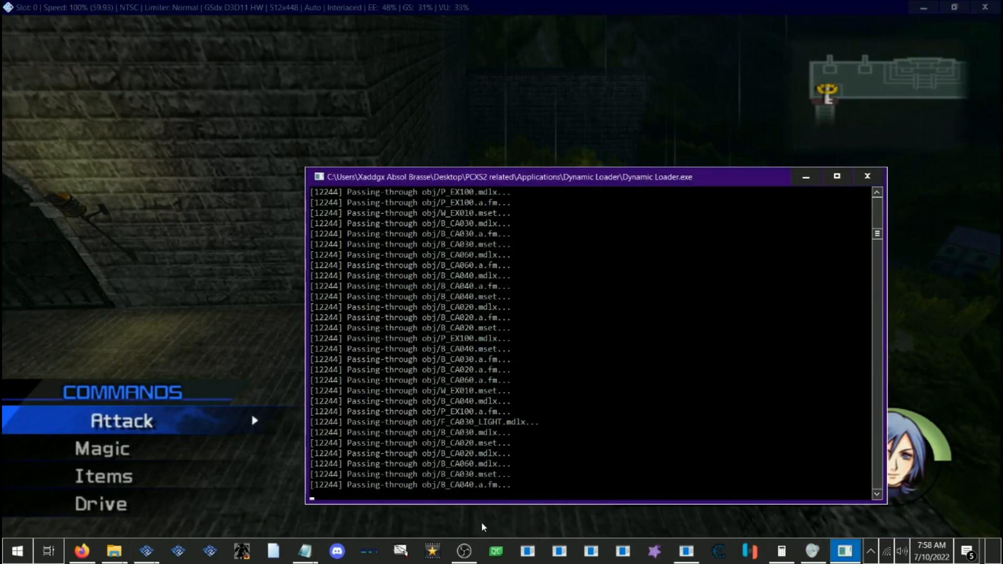
pyautogui.click(464, 551)
pyautogui.click(464, 551)
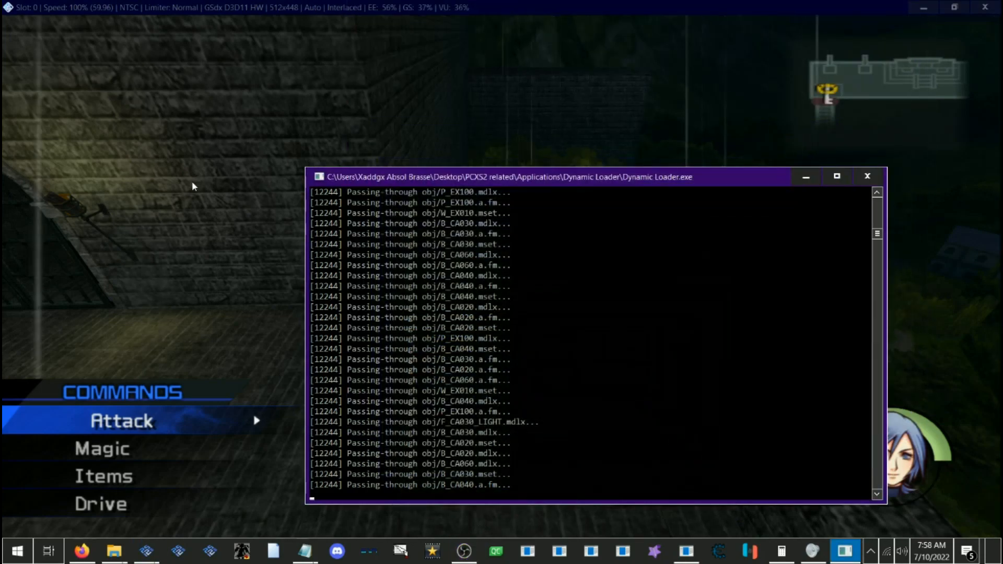
pyautogui.click(955, 7)
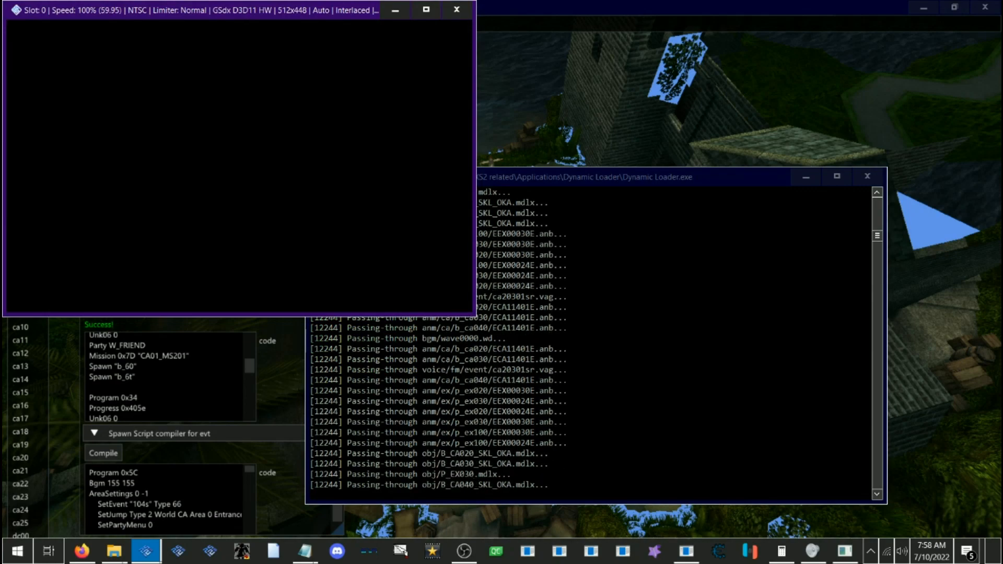
# Step: Skip the Harbor cutscene, enlarge the game window and accept the party member switch notice
pyautogui.press('Return')
pyautogui.press('Down')
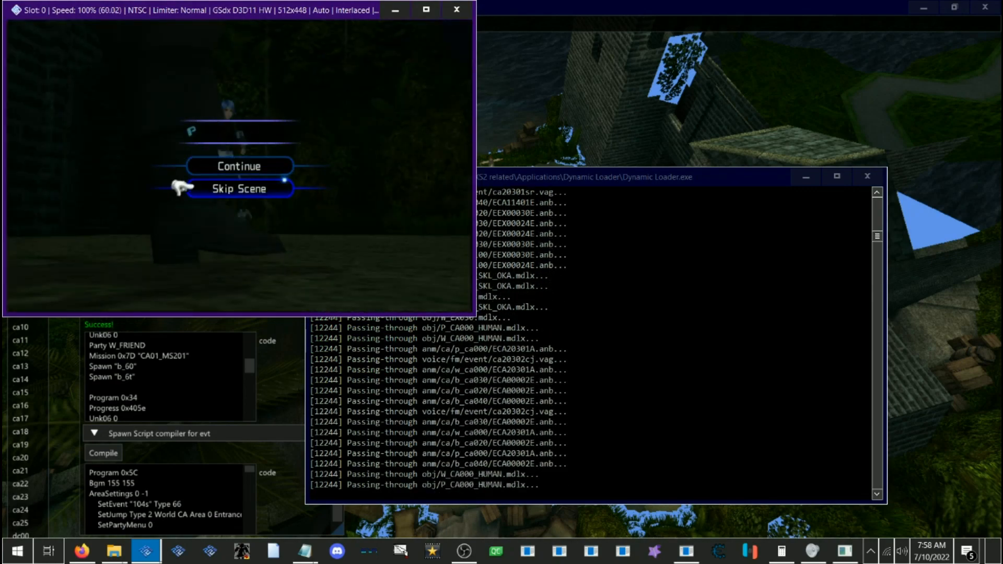
pyautogui.press('Return')
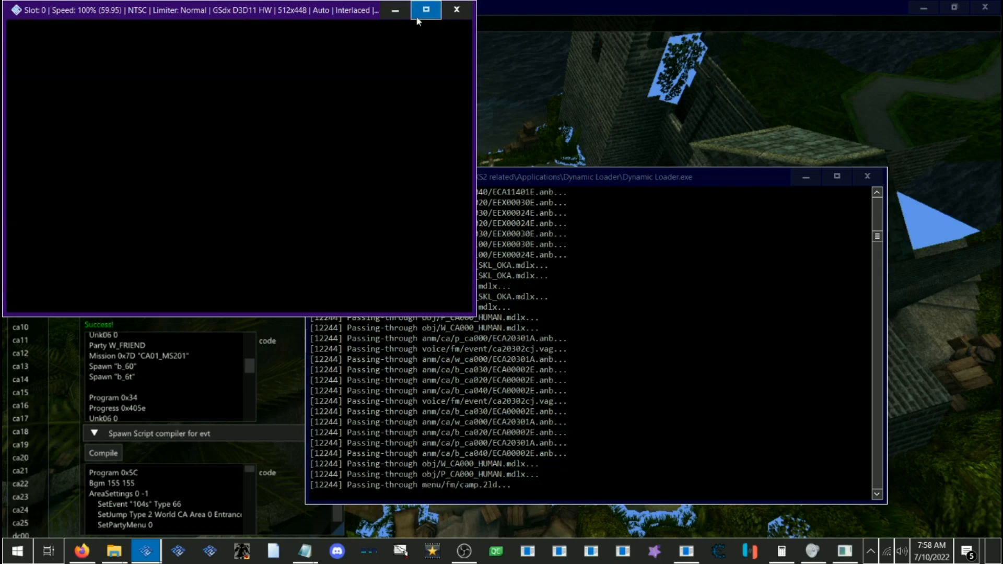
pyautogui.click(426, 10)
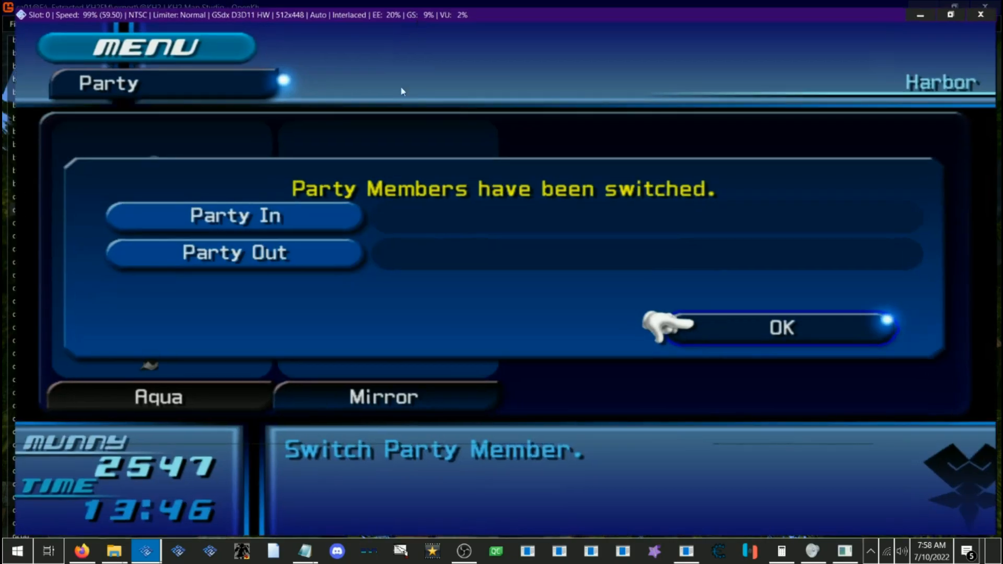
pyautogui.press('Return')
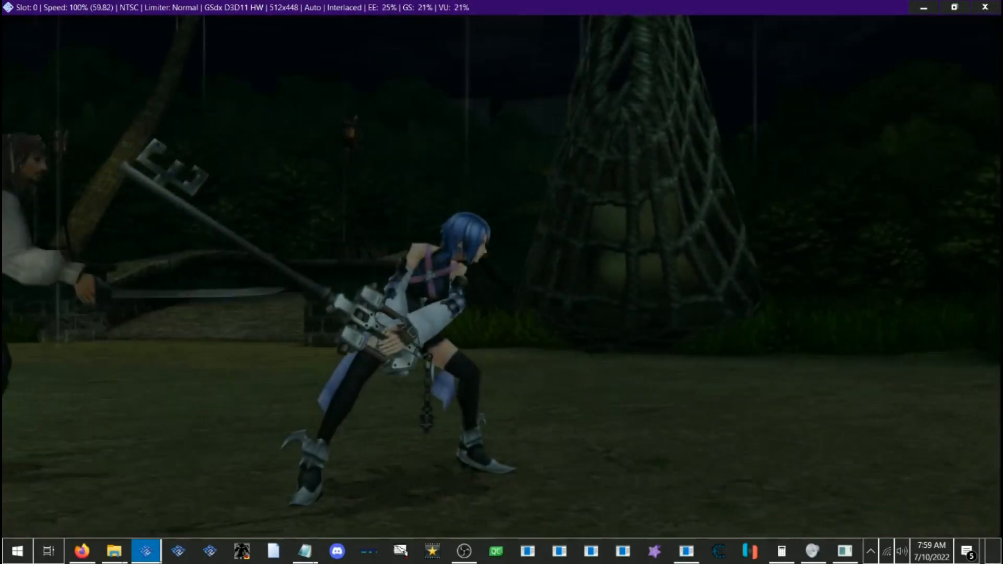
# Step: Skip the pre-battle cutscene in the harbor and reduce the game window once the character is playable
pyautogui.press('Return')
pyautogui.press('Down')
pyautogui.press('Return')
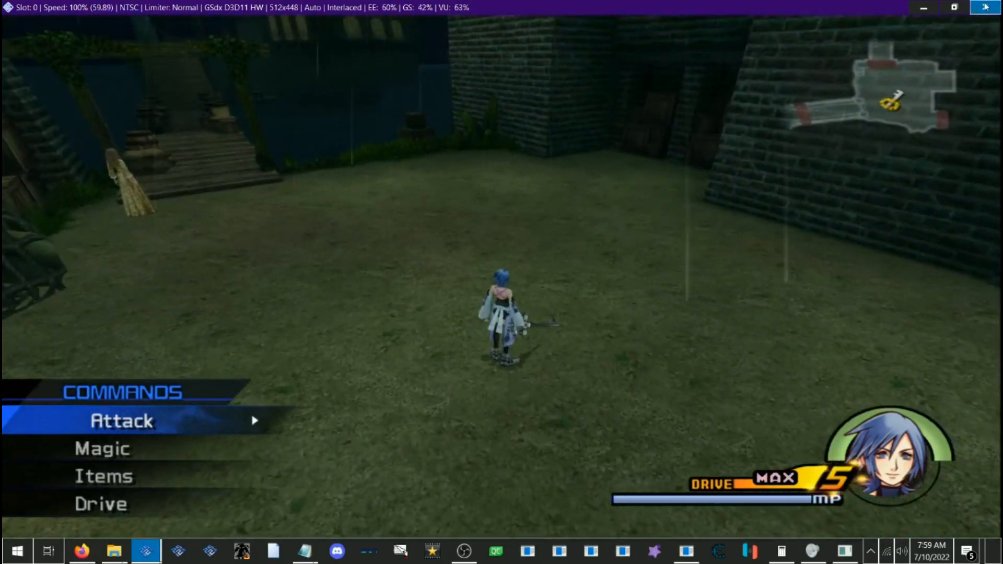
pyautogui.click(985, 7)
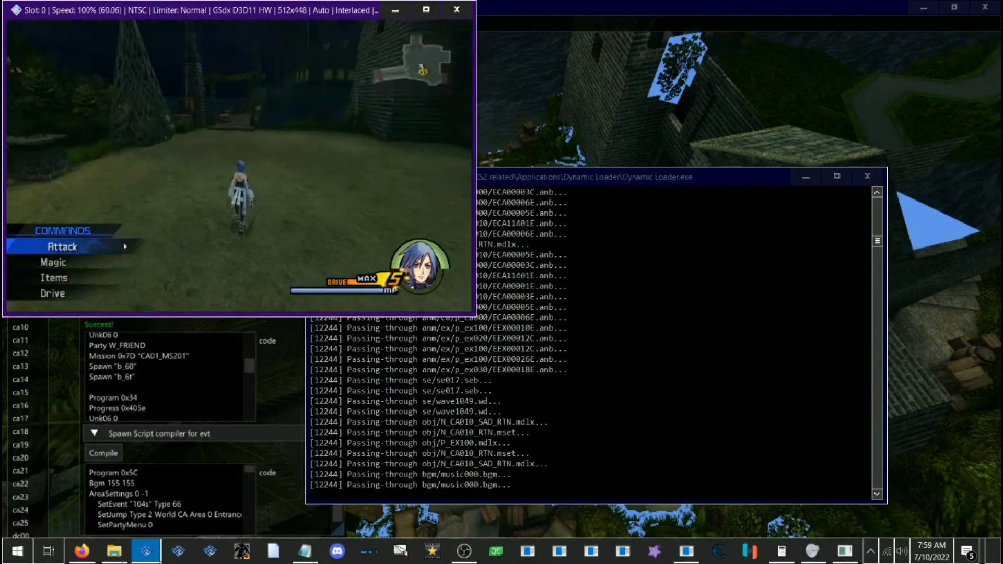
# Step: Switch to KH2 Map Studio and review Program 0x35 in the btl spawn script
pyautogui.click(608, 7)
pyautogui.scroll(1, 279, 324)
pyautogui.scroll(-1, 296, 376)
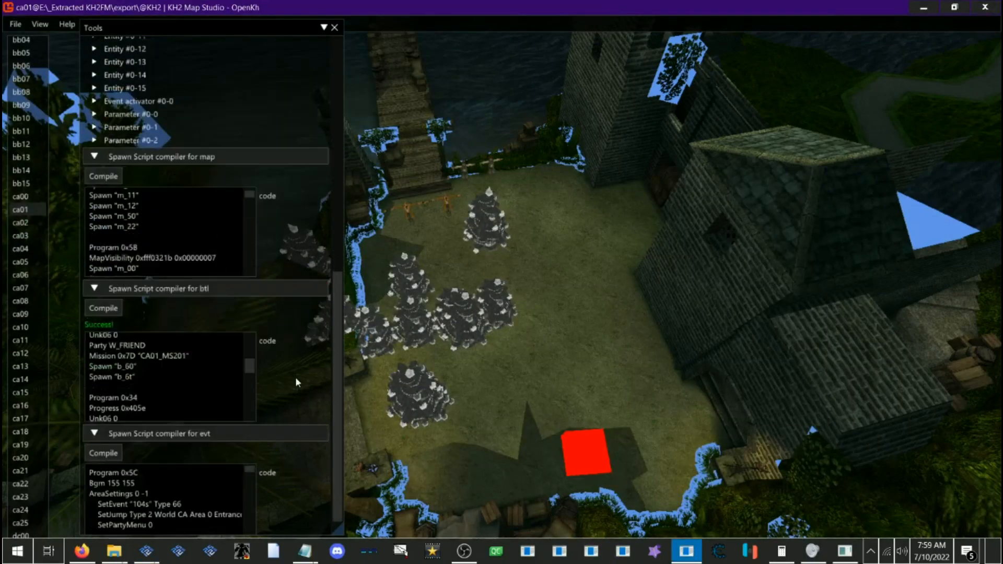
pyautogui.scroll(1, 211, 387)
pyautogui.scroll(-1, 211, 387)
pyautogui.scroll(1, 211, 388)
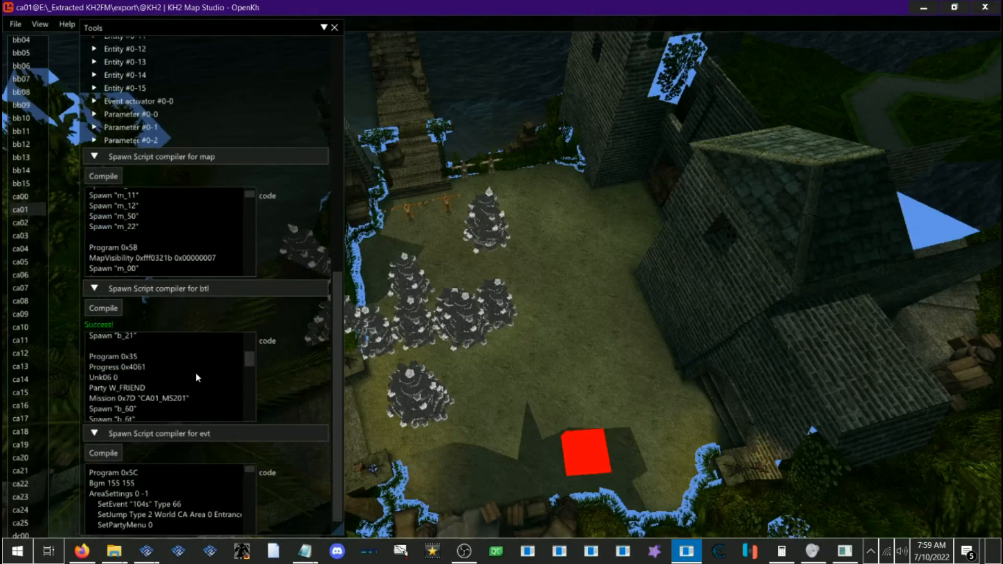
pyautogui.scroll(-1, 202, 492)
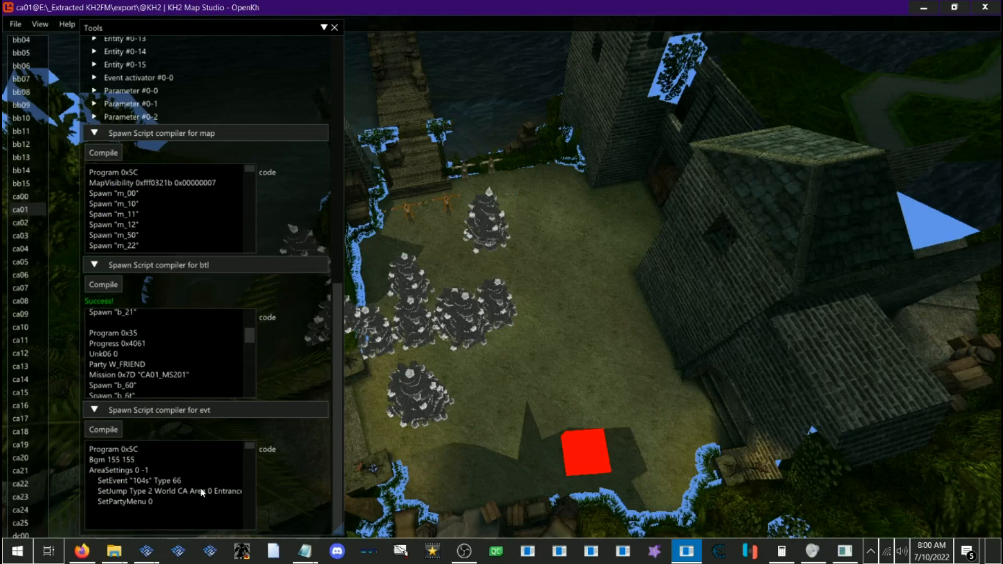
# Step: Look through the evt spawn script for Program 0x35 and examine its Bgm and AreaSettings lines
pyautogui.scroll(-1, 200, 488)
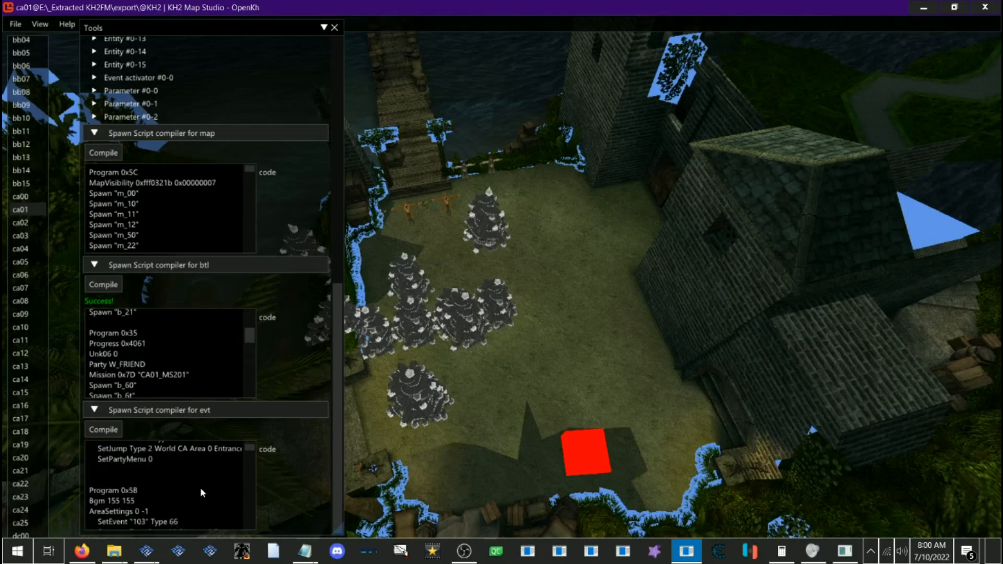
pyautogui.scroll(1, 199, 477)
pyautogui.scroll(-1, 199, 478)
pyautogui.scroll(-5, 199, 477)
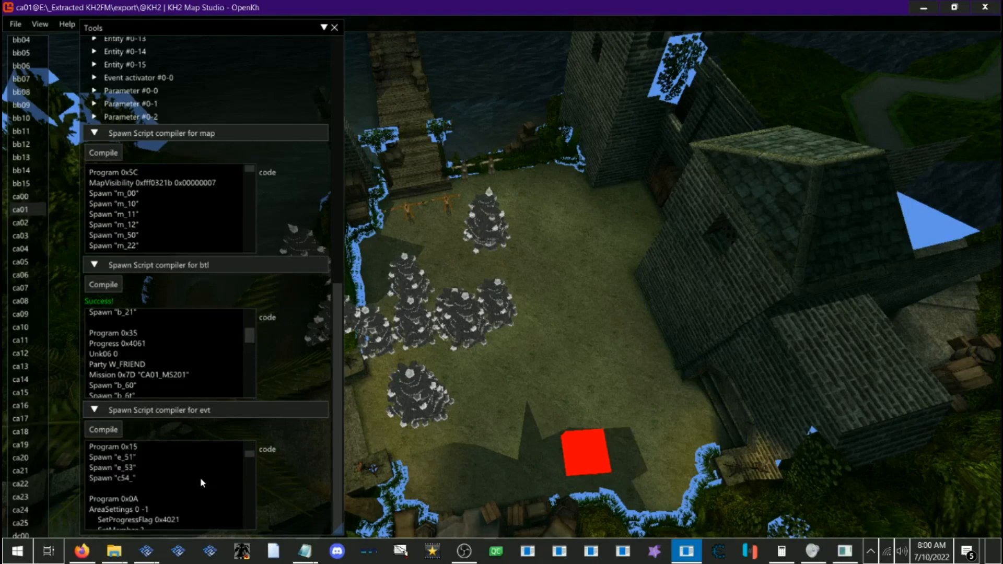
pyautogui.scroll(-1, 188, 475)
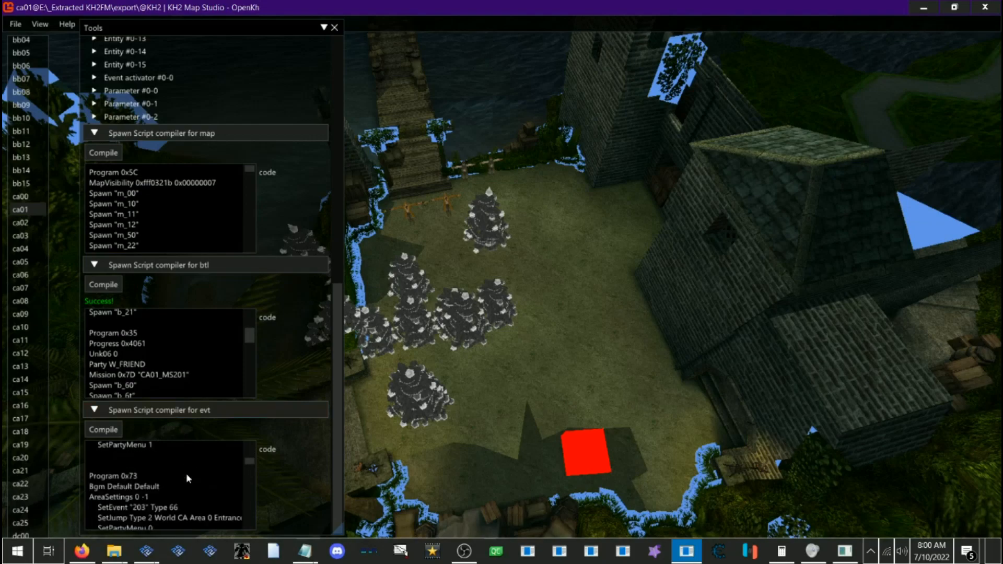
pyautogui.scroll(-3, 186, 473)
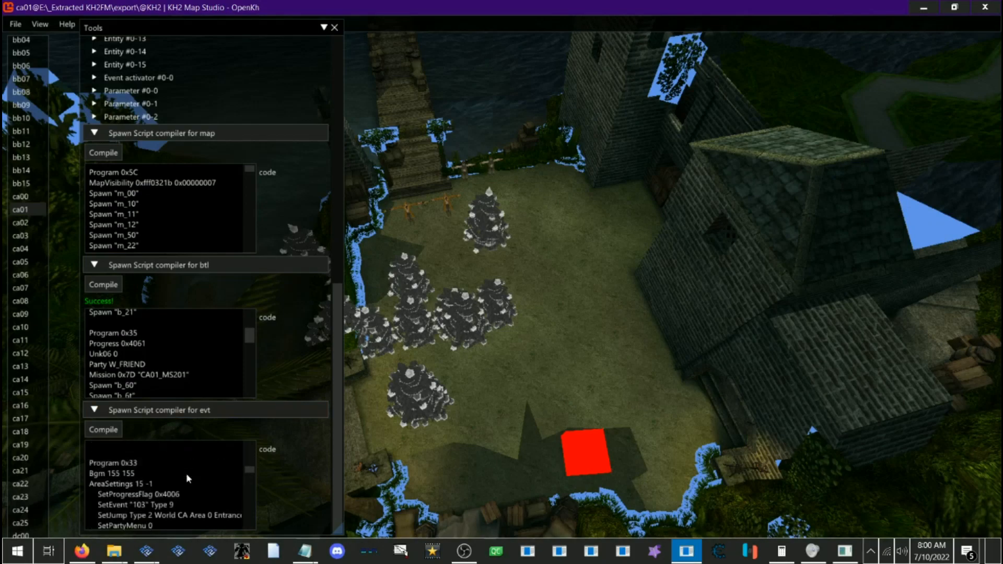
pyautogui.scroll(-5, 186, 474)
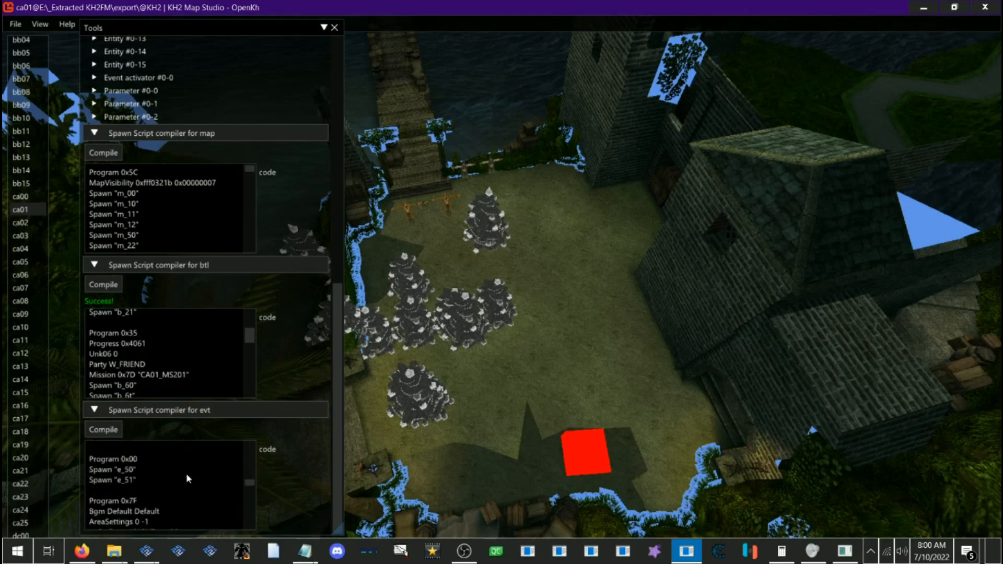
pyautogui.scroll(-5, 186, 476)
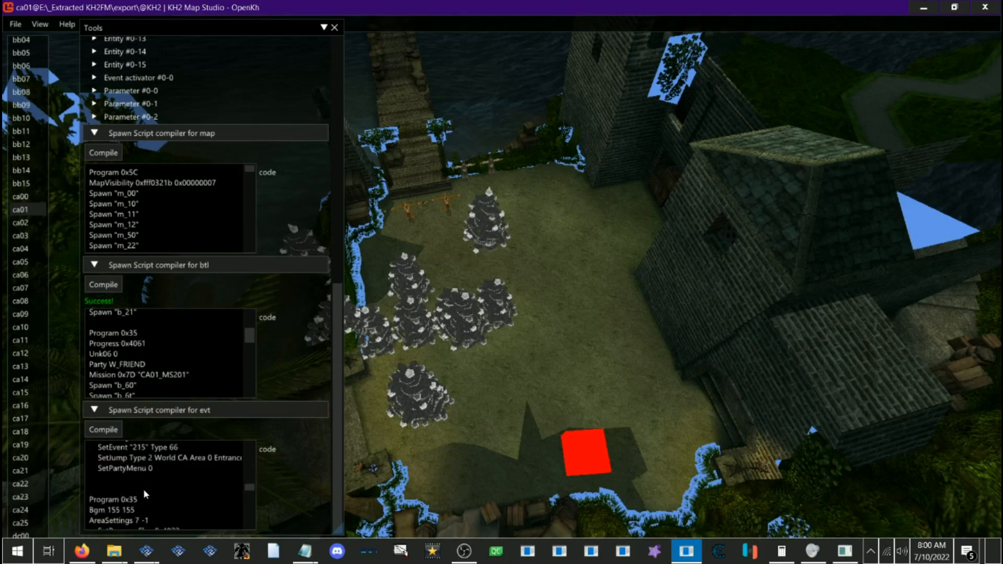
pyautogui.scroll(-1, 145, 493)
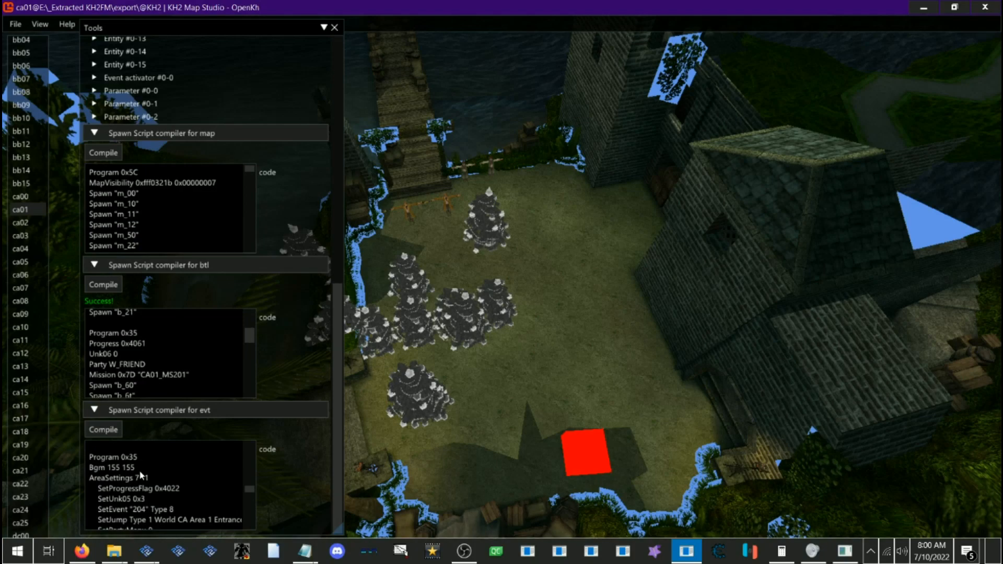
# Step: Search the computer for "kh2fm+", open KH2FM+Music Digits.txt, skim it and return to KH2 Map Studio
pyautogui.click(5, 554)
pyautogui.write('kh2f')
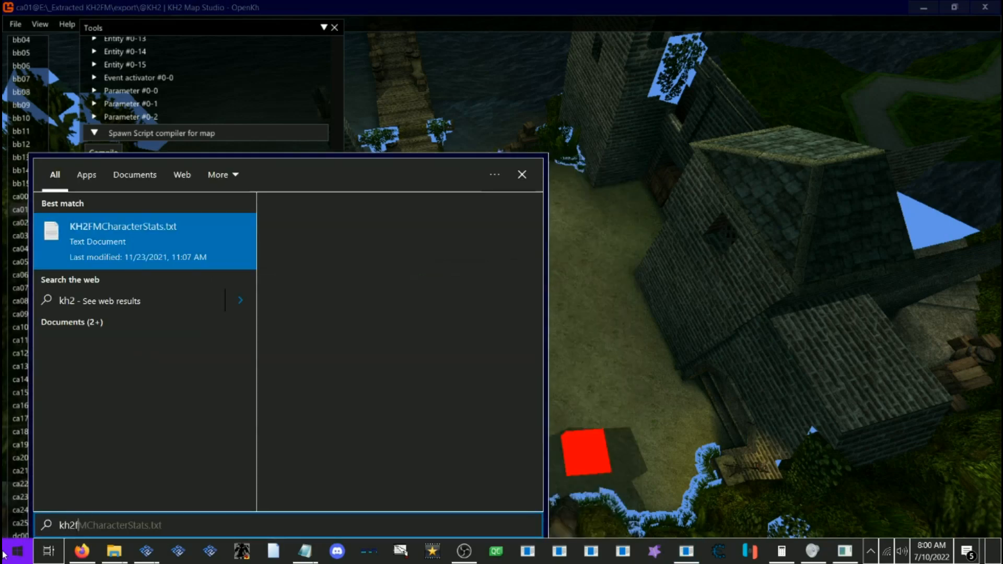
pyautogui.write('m+')
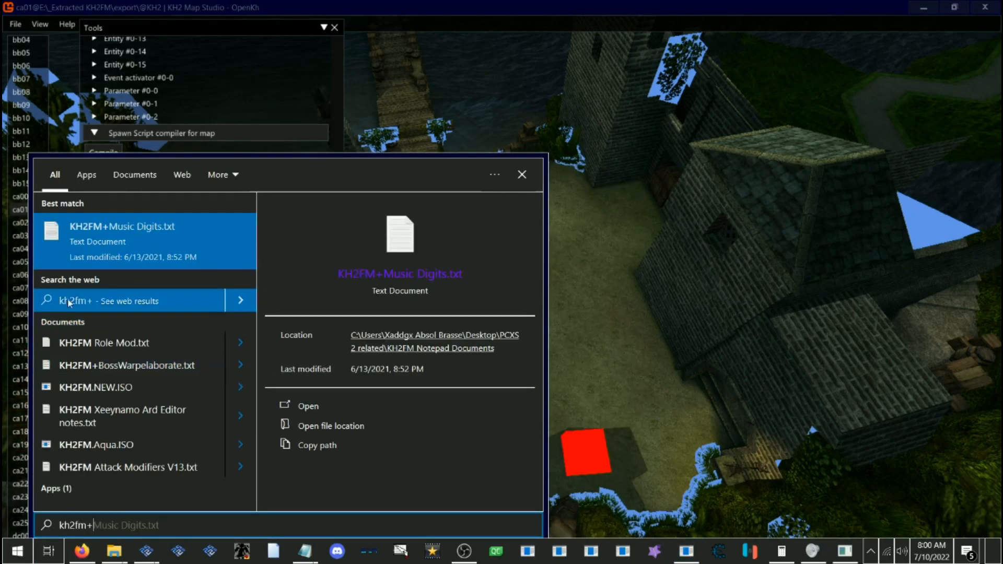
pyautogui.click(94, 240)
pyautogui.scroll(-1, 99, 300)
pyautogui.scroll(-6, 99, 300)
pyautogui.scroll(8, 98, 301)
pyautogui.click(384, 12)
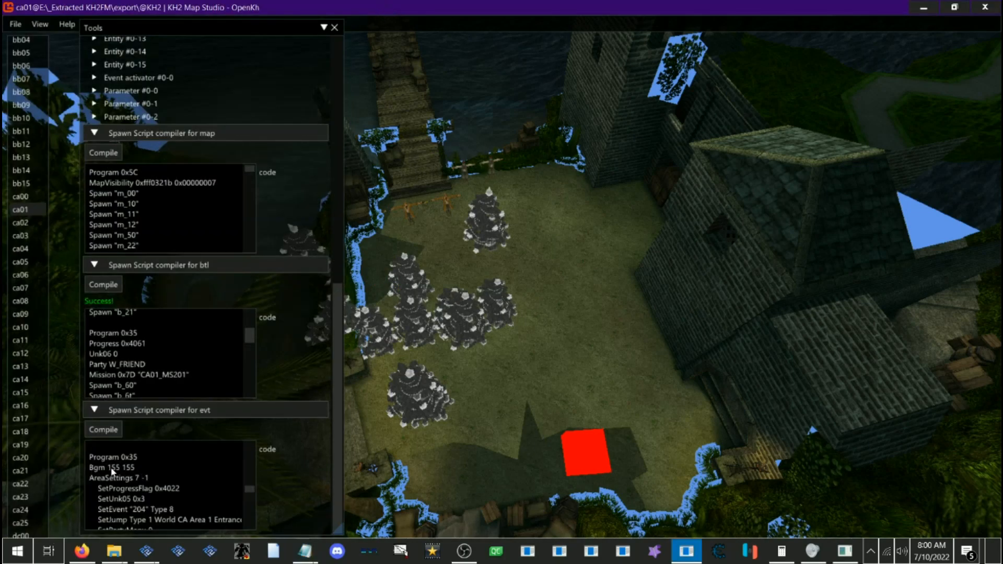
# Step: Convert the decimal Bgm value 155 to hexadecimal in the programmer calculator
pyautogui.click(287, 558)
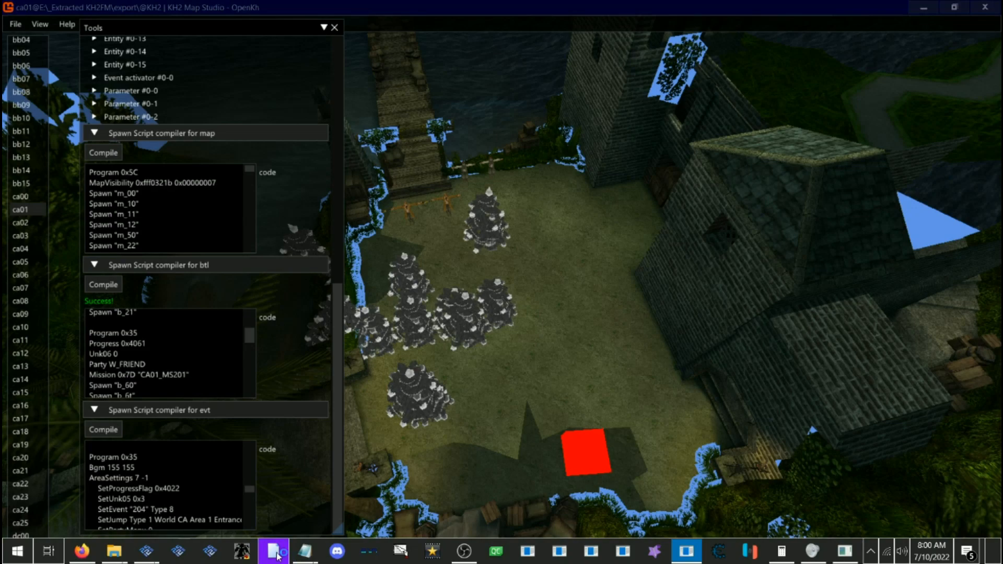
pyautogui.click(716, 79)
pyautogui.click(782, 551)
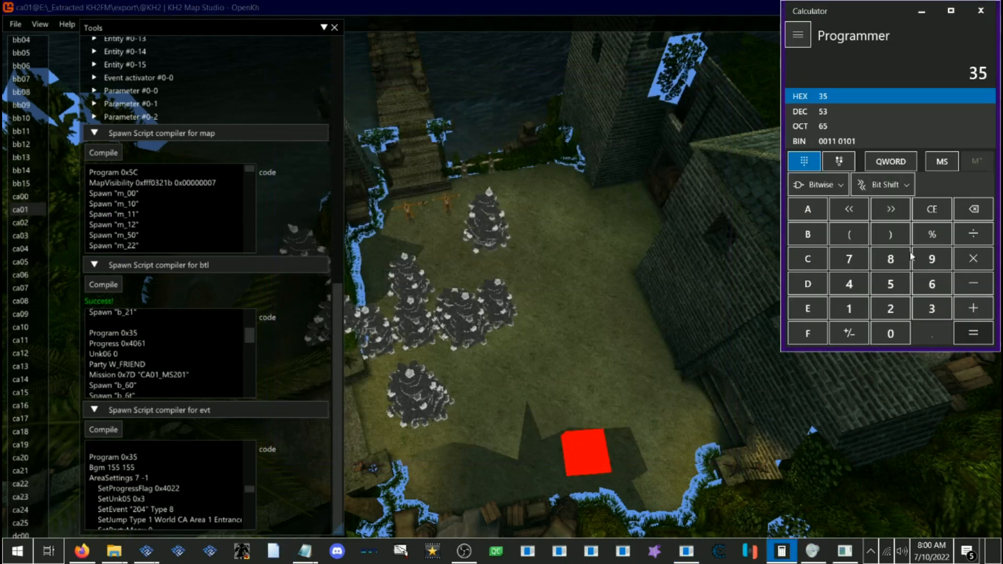
pyautogui.click(800, 126)
pyautogui.click(808, 112)
pyautogui.click(932, 209)
pyautogui.click(849, 309)
pyautogui.click(888, 284)
pyautogui.click(888, 285)
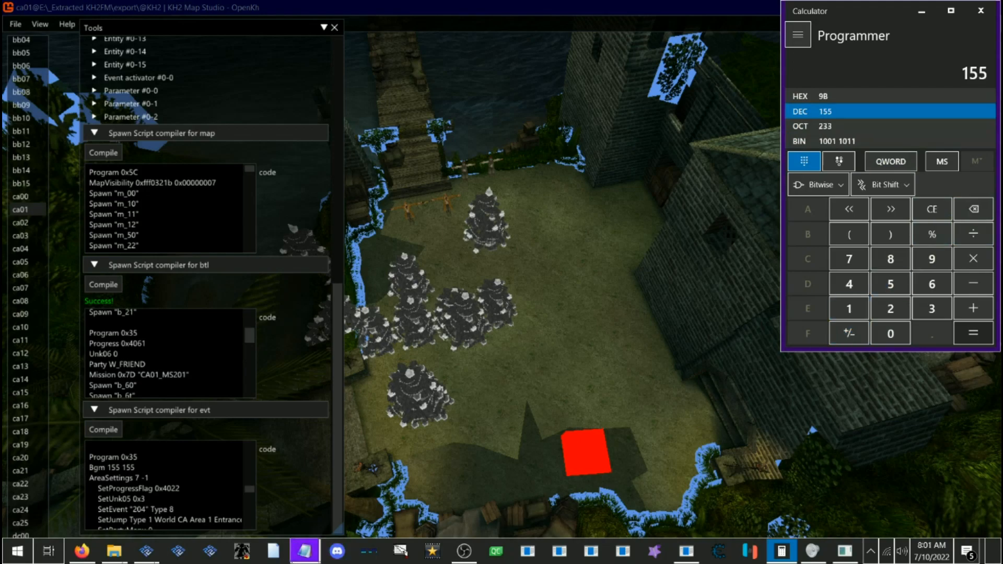
# Step: Bring KH2FM+Music Digits.txt to the front and look up the entry for music code 9B
pyautogui.moveTo(306, 557)
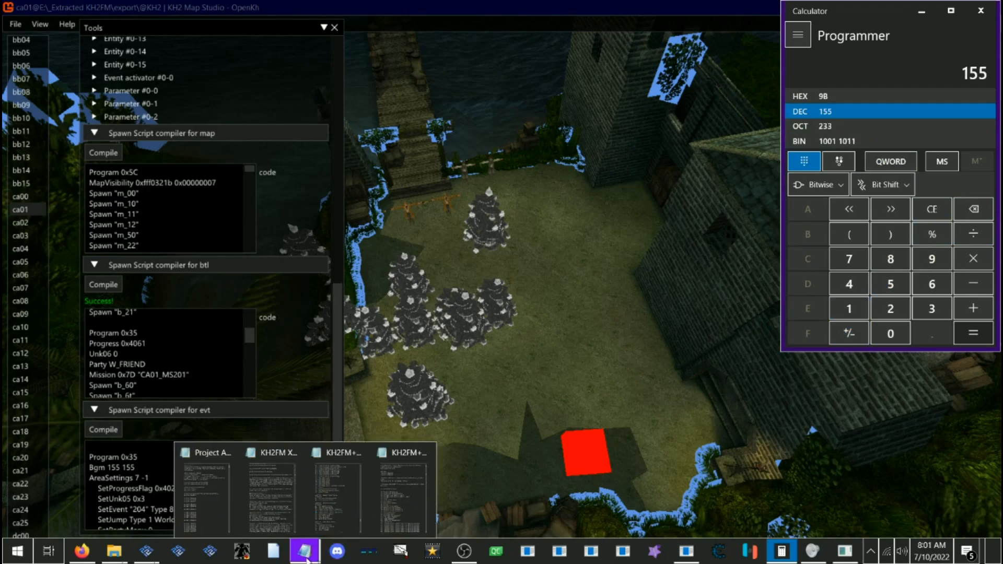
pyautogui.click(337, 491)
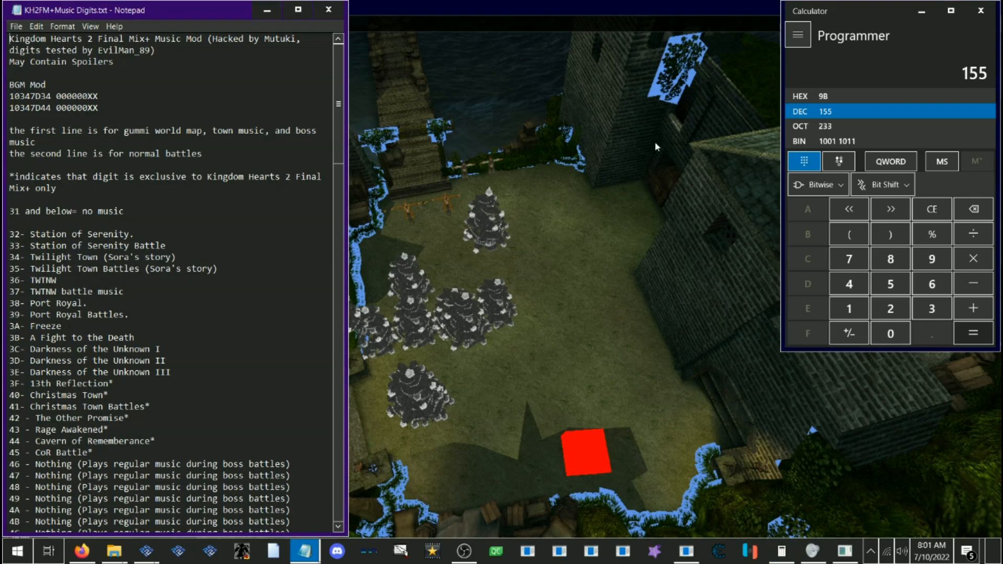
pyautogui.scroll(-14, 180, 316)
pyautogui.scroll(-18, 176, 317)
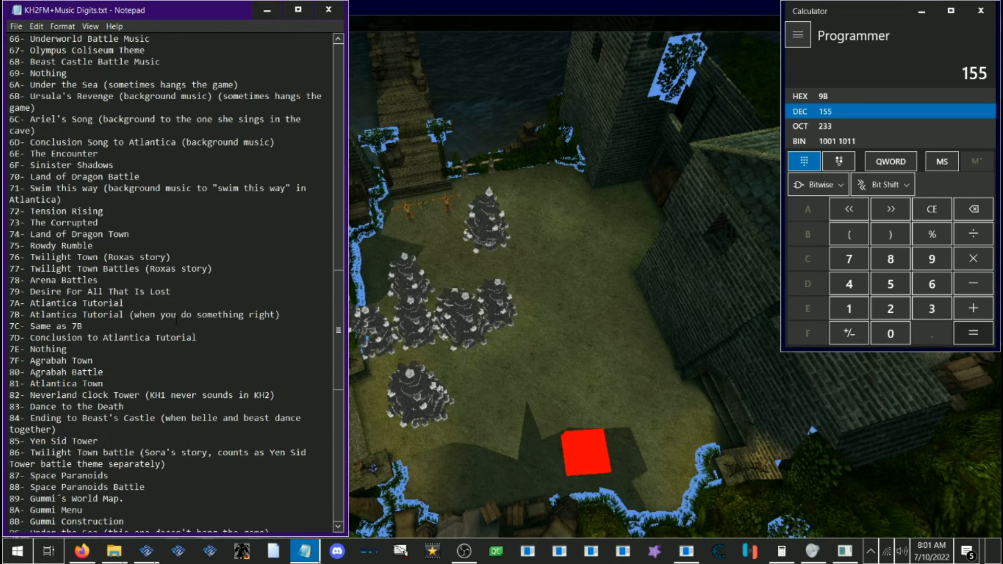
pyautogui.moveTo(35, 432); pyautogui.dragTo(111, 430)
pyautogui.click(142, 430)
pyautogui.click(245, 429)
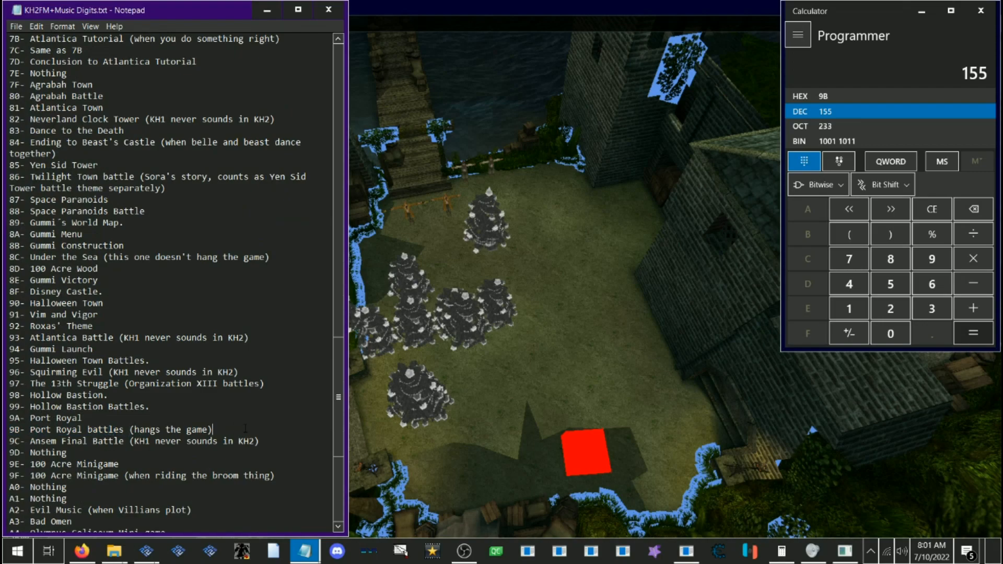
# Step: Browse the earlier music codes back to the 3C entries and return to KH2 Map Studio
pyautogui.scroll(3, 176, 418)
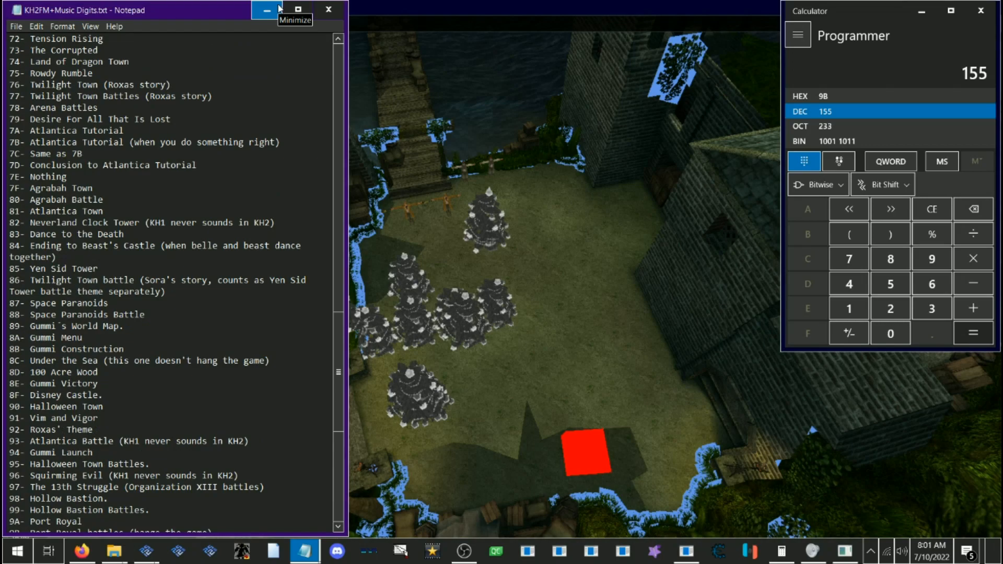
pyautogui.scroll(12, 141, 280)
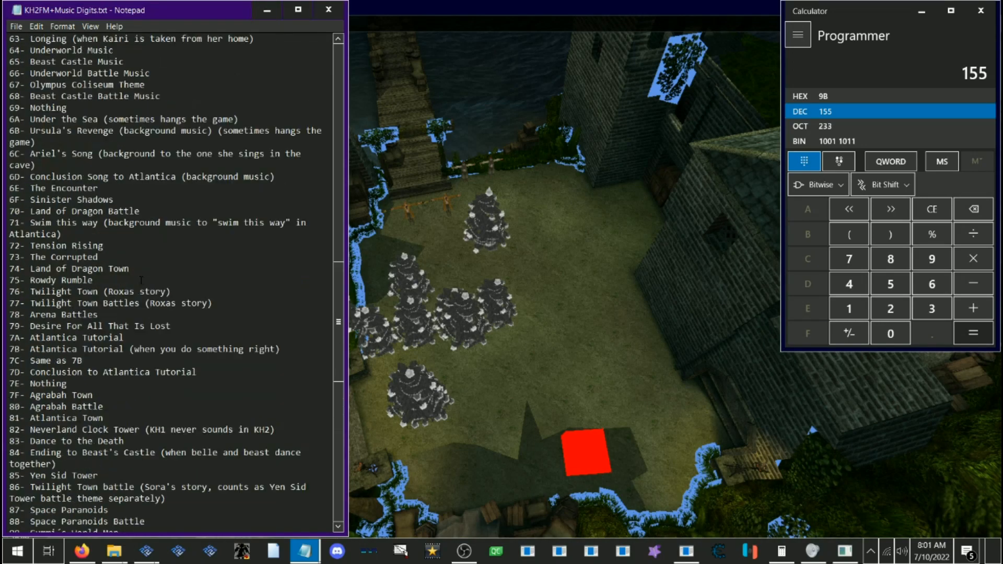
pyautogui.scroll(13, 141, 280)
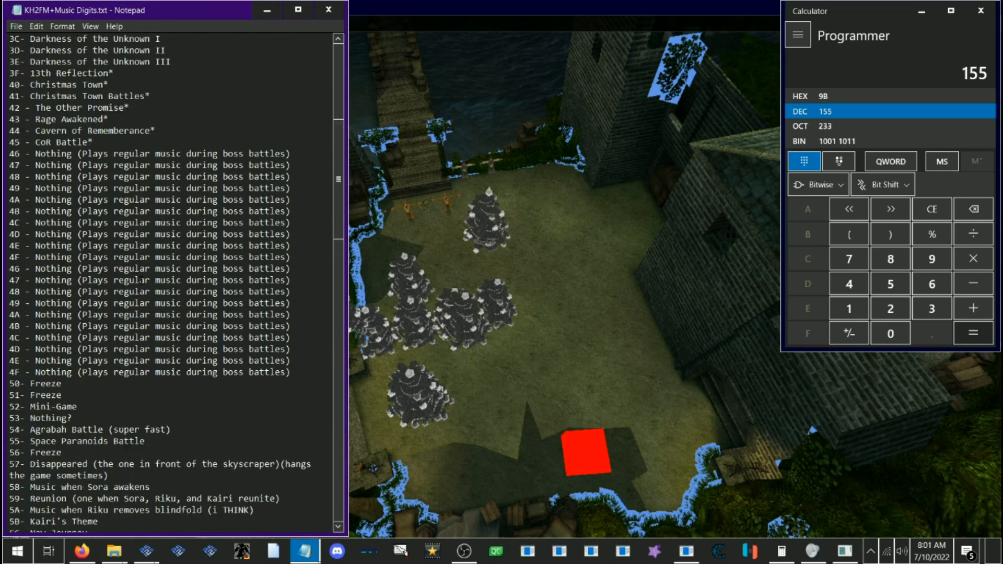
pyautogui.click(386, 8)
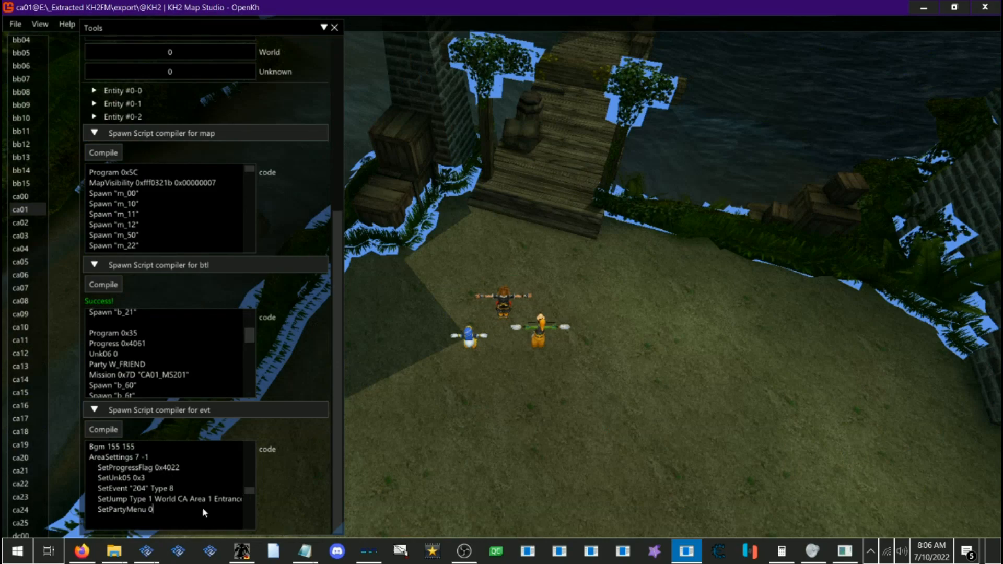
# Step: Change the SetJump line in the evt script to World AL and Area 0
pyautogui.click(150, 500)
pyautogui.press('Right')
pyautogui.press('Right')
pyautogui.press('Right')
pyautogui.press('Right')
pyautogui.press('Right')
pyautogui.press('Right')
pyautogui.press('Right')
pyautogui.press('Delete')
pyautogui.press('Delete')
pyautogui.press('Delete')
pyautogui.write('AL')
pyautogui.click(209, 500)
pyautogui.press('BackSpace')
pyautogui.write('0')
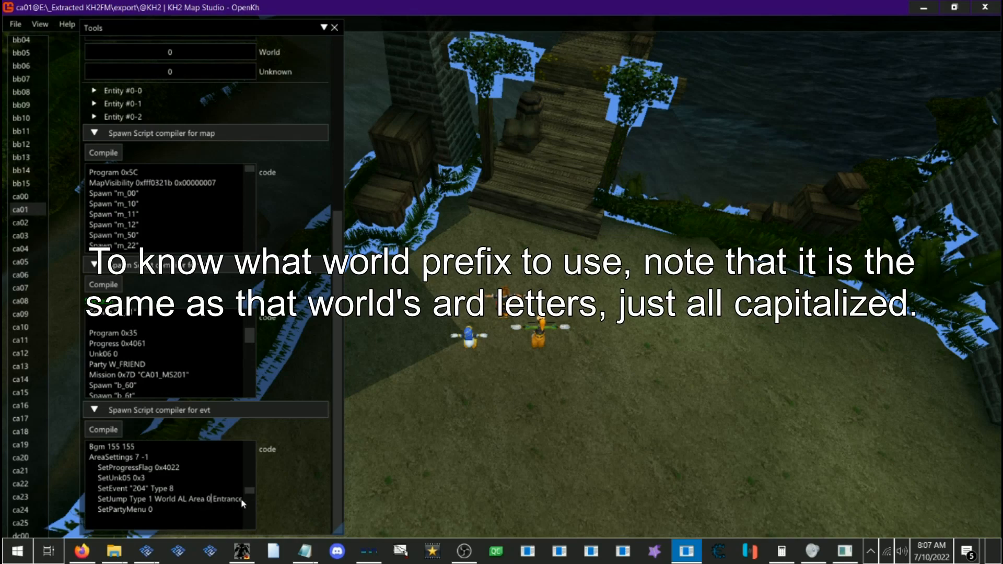
# Step: Examine the remaining Entrance and LocalSet parameters of the SetJump line in the evt script
pyautogui.press('Right')
pyautogui.press('Right')
pyautogui.press('Right')
pyautogui.press('Right')
pyautogui.press('Right')
pyautogui.press('Right')
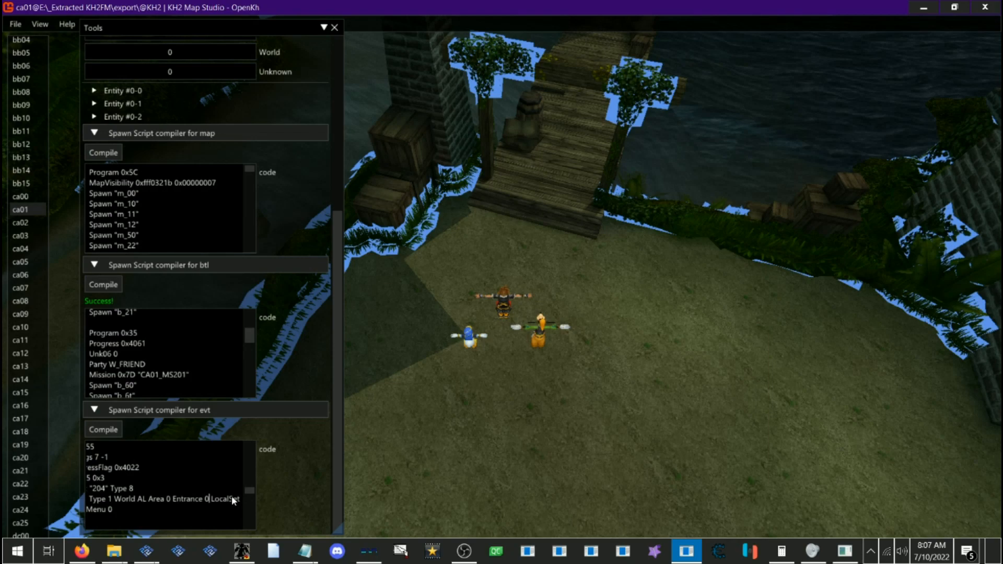
pyautogui.press('Right')
pyautogui.press('Right')
pyautogui.press('Right')
pyautogui.press('Right')
pyautogui.press('Right')
pyautogui.press('Right')
pyautogui.press('Right')
pyautogui.press('Right')
pyautogui.press('Right')
pyautogui.press('Right')
pyautogui.press('Right')
pyautogui.press('Right')
pyautogui.press('Right')
pyautogui.press('Right')
pyautogui.press('Right')
pyautogui.press('Right')
pyautogui.press('Right')
pyautogui.press('Right')
pyautogui.press('Right')
pyautogui.press('Right')
pyautogui.press('Right')
pyautogui.press('Right')
pyautogui.press('Right')
pyautogui.press('Right')
pyautogui.press('Right')
pyautogui.press('Right')
pyautogui.press('Left')
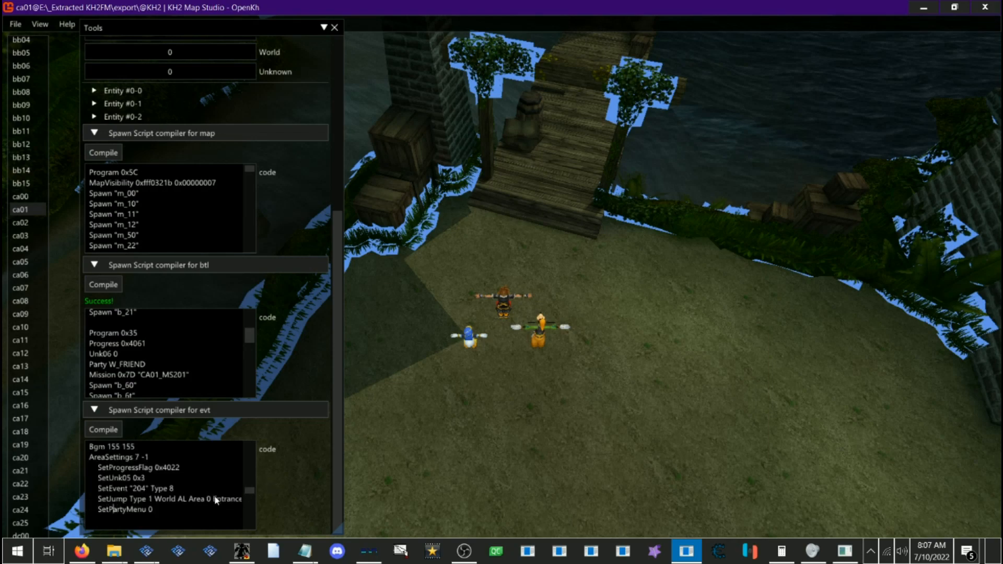
pyautogui.click(129, 502)
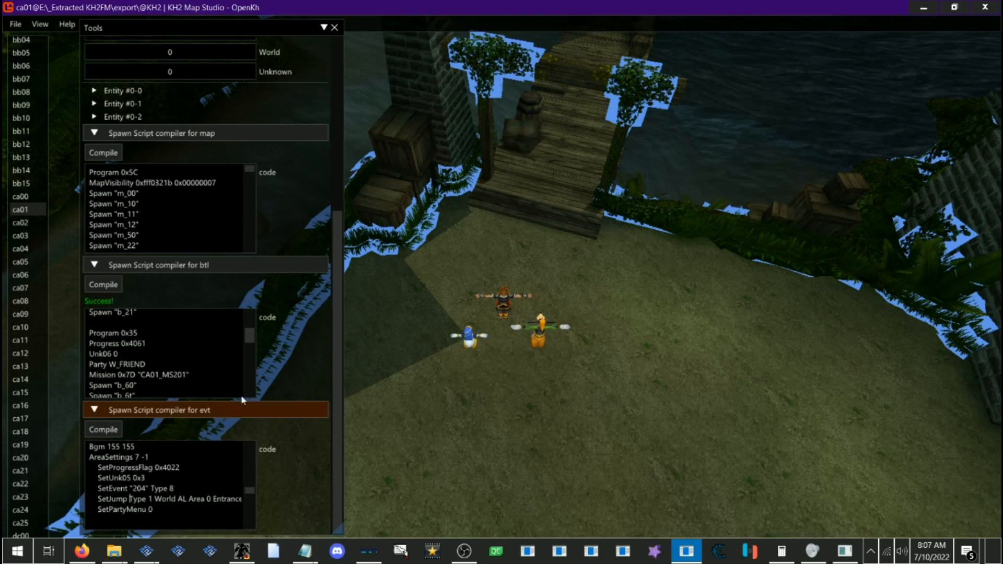
# Step: Bring KH2FM+BossWarpelaborate.txt to the front and search it for "agrabah" to reach that world's section
pyautogui.moveTo(305, 550)
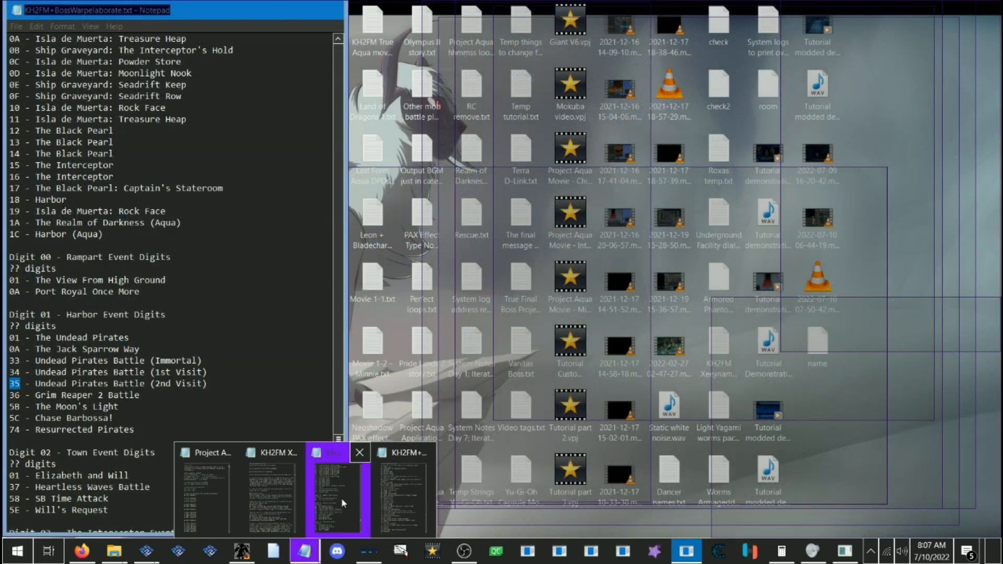
pyautogui.click(342, 502)
pyautogui.scroll(7, 219, 238)
pyautogui.click(223, 235)
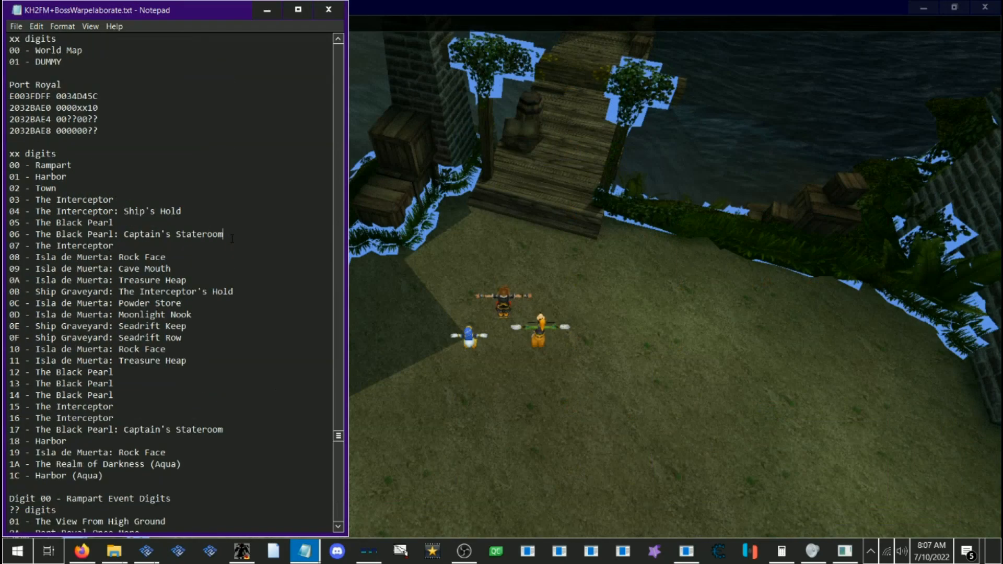
pyautogui.scroll(5, 223, 235)
pyautogui.hotkey('ctrl', 'f')
pyautogui.write('agrabah')
pyautogui.press('Return')
pyautogui.press('Return')
pyautogui.press('Return')
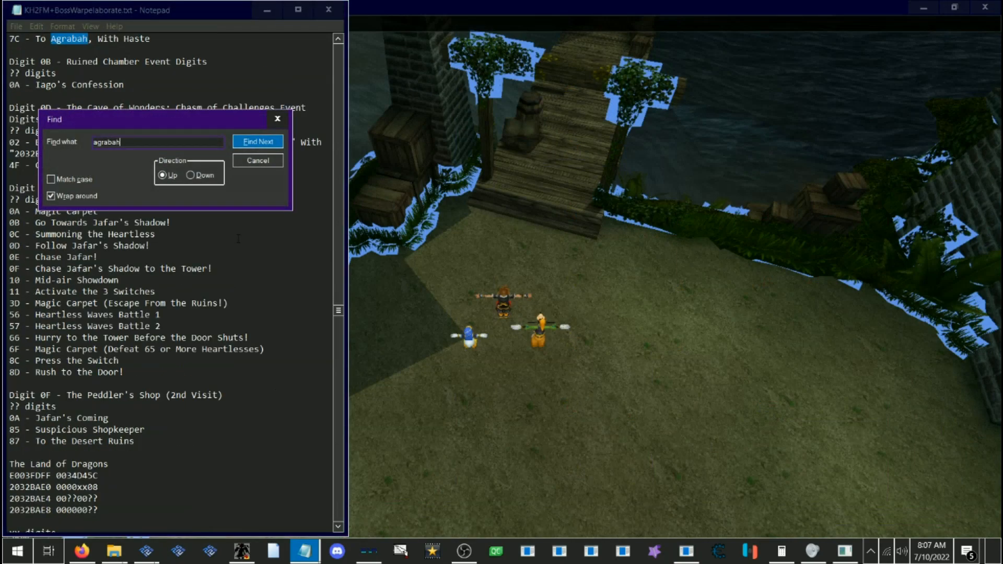
pyautogui.scroll(8, 254, 247)
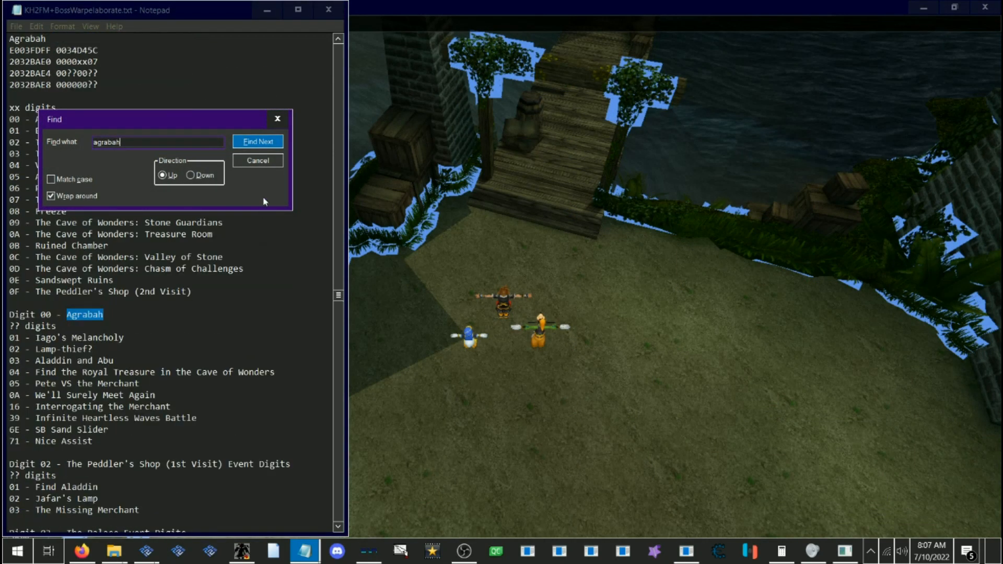
pyautogui.click(258, 160)
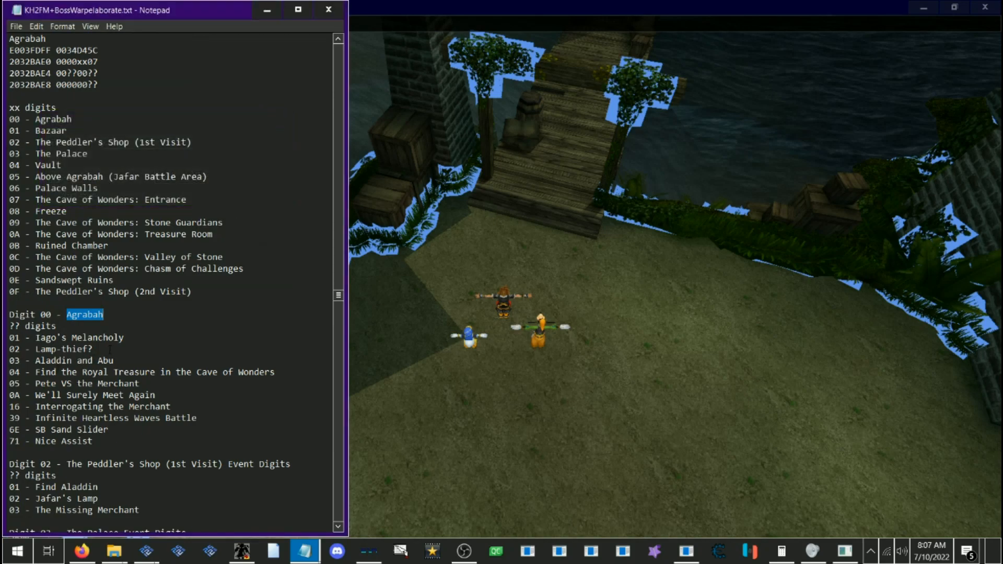
# Step: Check the entry for area digit 00 in Agrabah's xx digits list and return to KH2 Map Studio
pyautogui.scroll(5, 110, 349)
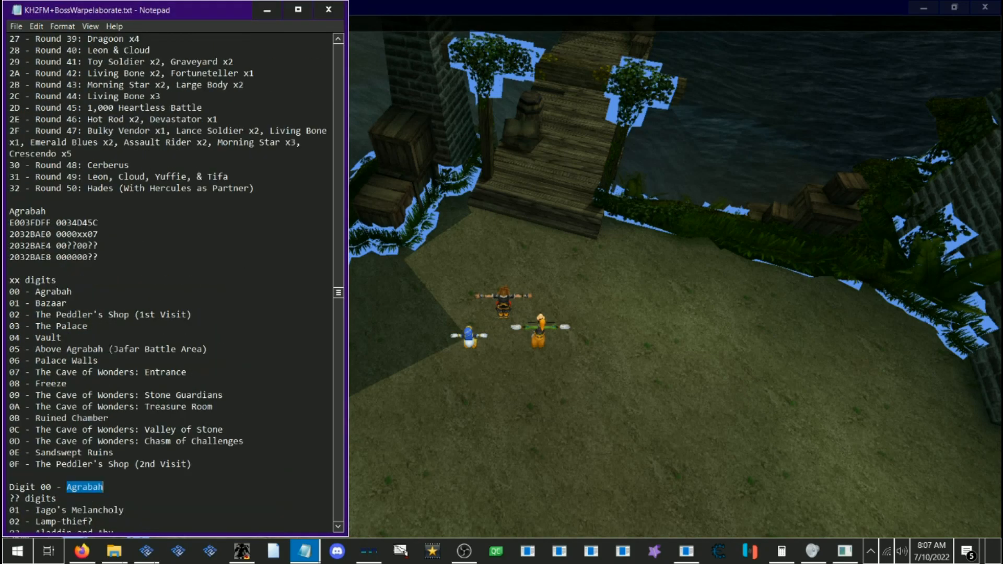
pyautogui.click(30, 291)
pyautogui.moveTo(20, 291)
pyautogui.mouseDown()
pyautogui.moveTo(73, 292)
pyautogui.moveTo(68, 302)
pyautogui.moveTo(15, 291)
pyautogui.mouseUp()
pyautogui.click(49, 291)
pyautogui.click(51, 292)
pyautogui.click(73, 291)
pyautogui.click(371, 210)
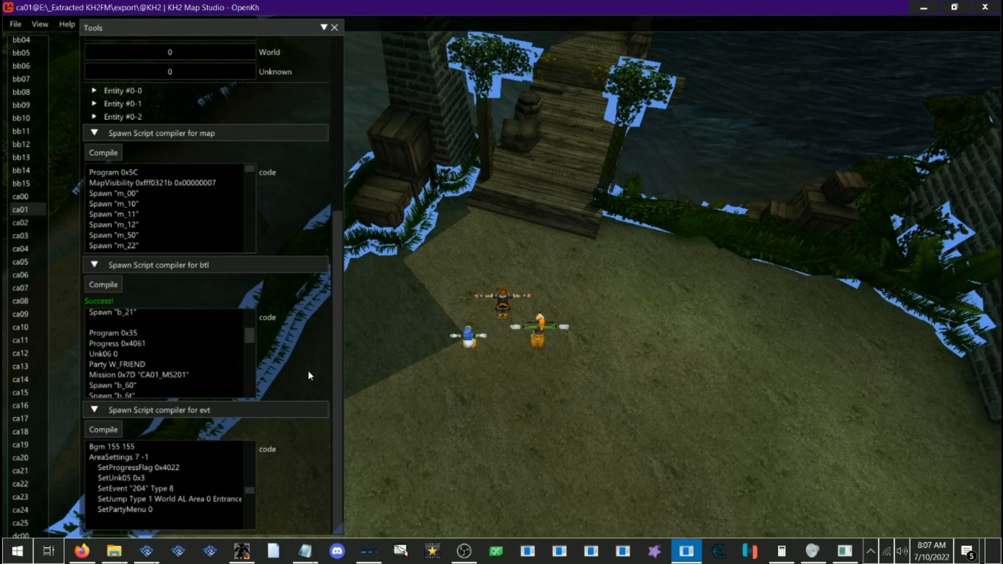
# Step: Compile the evt script and load spawn point b_60 in the spawn point editor
pyautogui.click(110, 433)
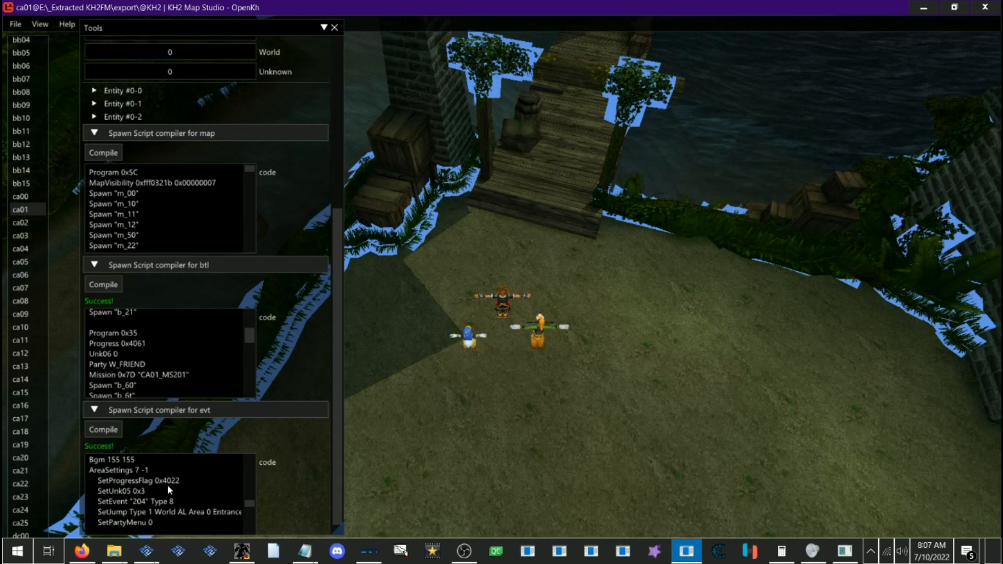
pyautogui.scroll(4, 284, 418)
pyautogui.scroll(-2, 209, 415)
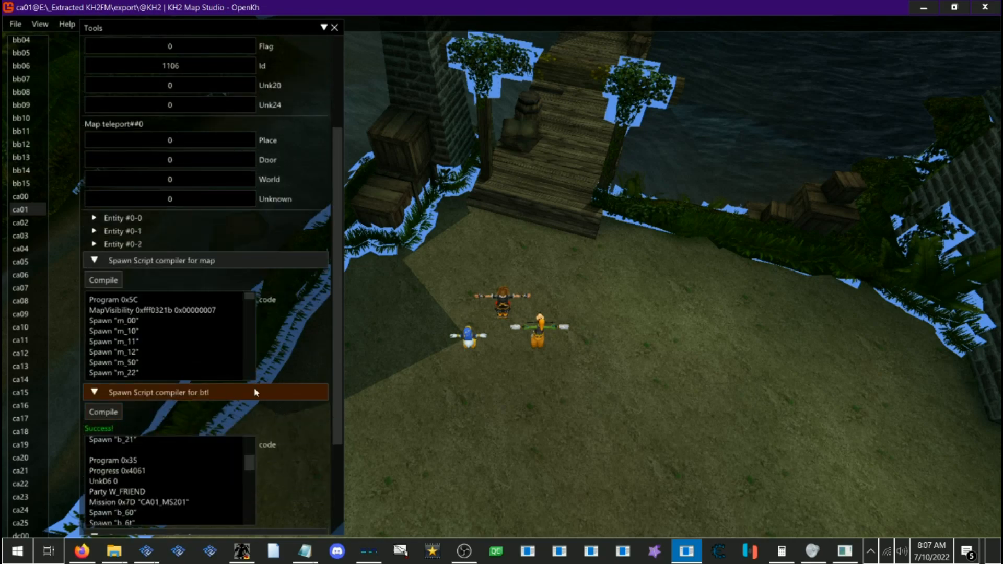
pyautogui.scroll(3, 230, 393)
pyautogui.click(157, 128)
pyautogui.scroll(-2, 131, 199)
pyautogui.click(128, 191)
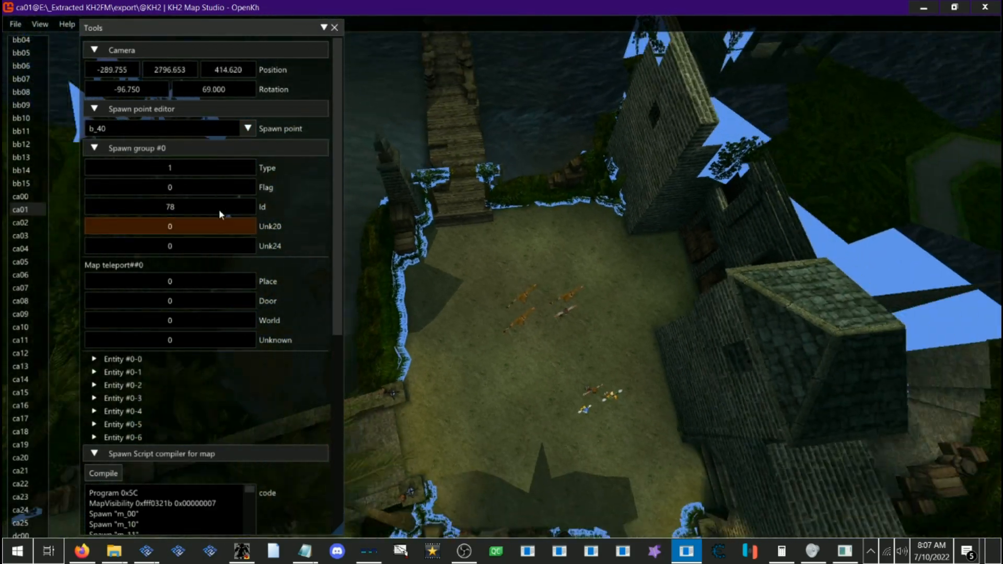
pyautogui.click(121, 129)
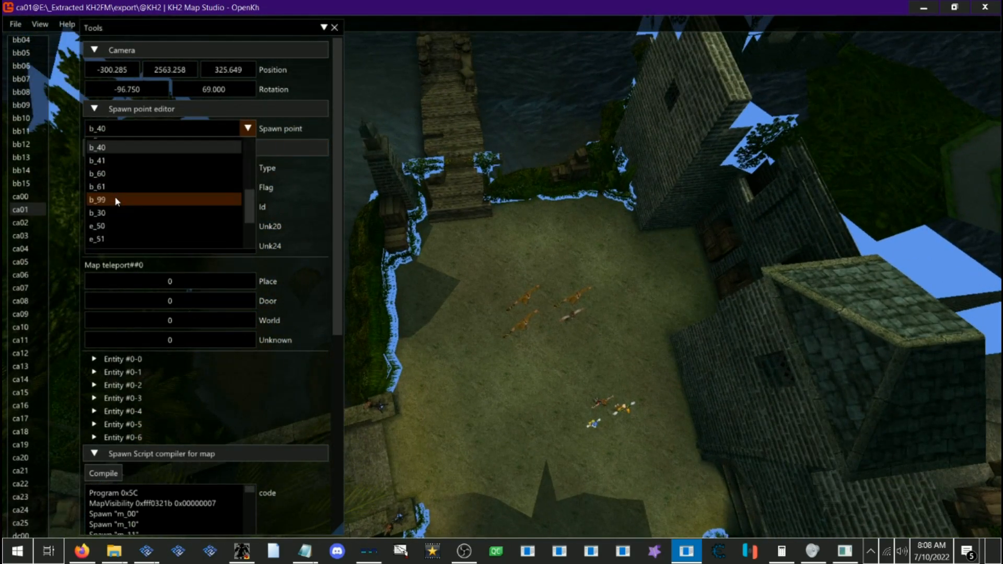
pyautogui.click(107, 176)
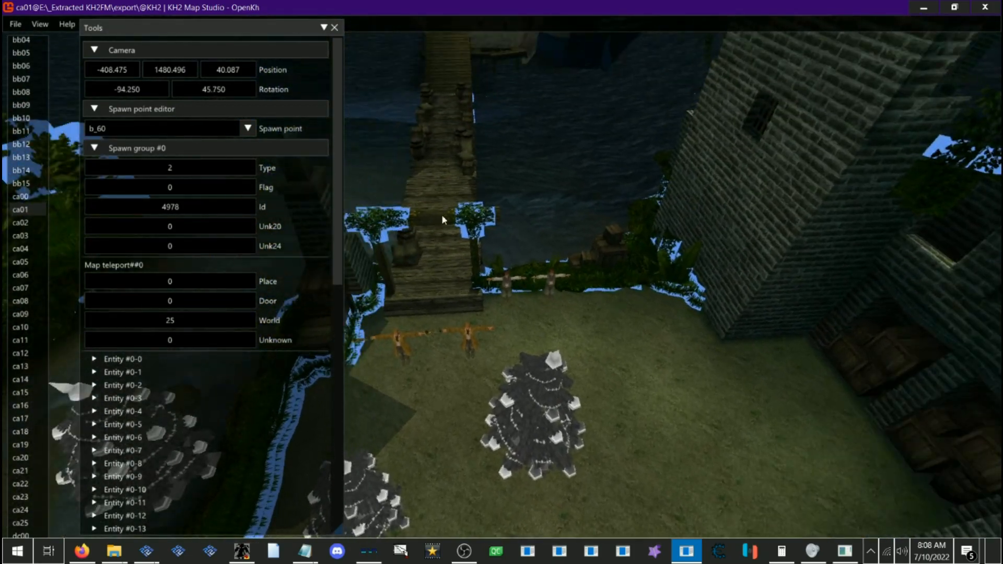
pyautogui.moveTo(442, 220); pyautogui.dragTo(466, 318)
pyautogui.press('w')
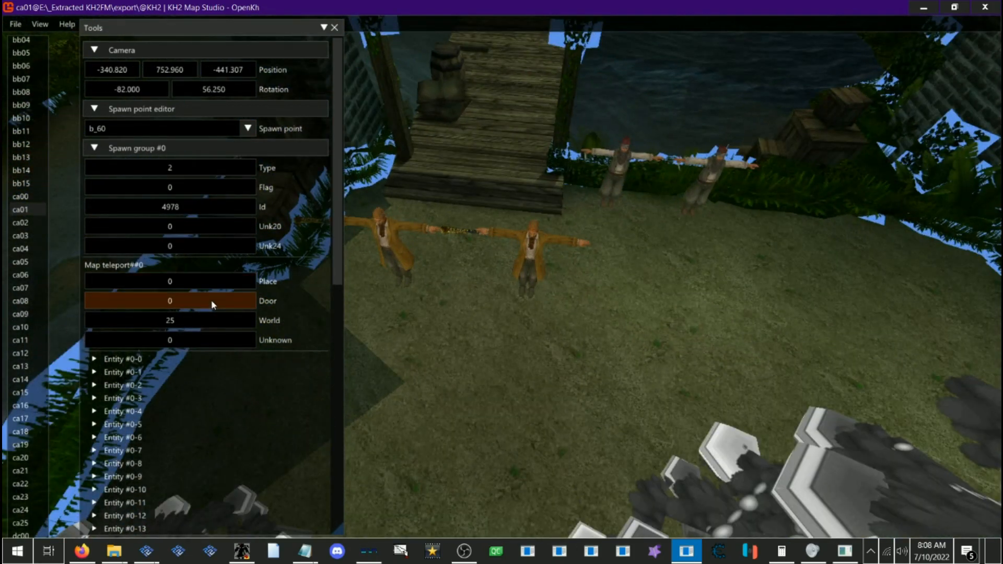
# Step: Expand Entity #0-0 and Entity #0-1 of b_60 and set the spawn type of both to 0
pyautogui.click(123, 359)
pyautogui.scroll(-3, 136, 355)
pyautogui.click(123, 476)
pyautogui.scroll(-2, 245, 273)
pyautogui.click(220, 181)
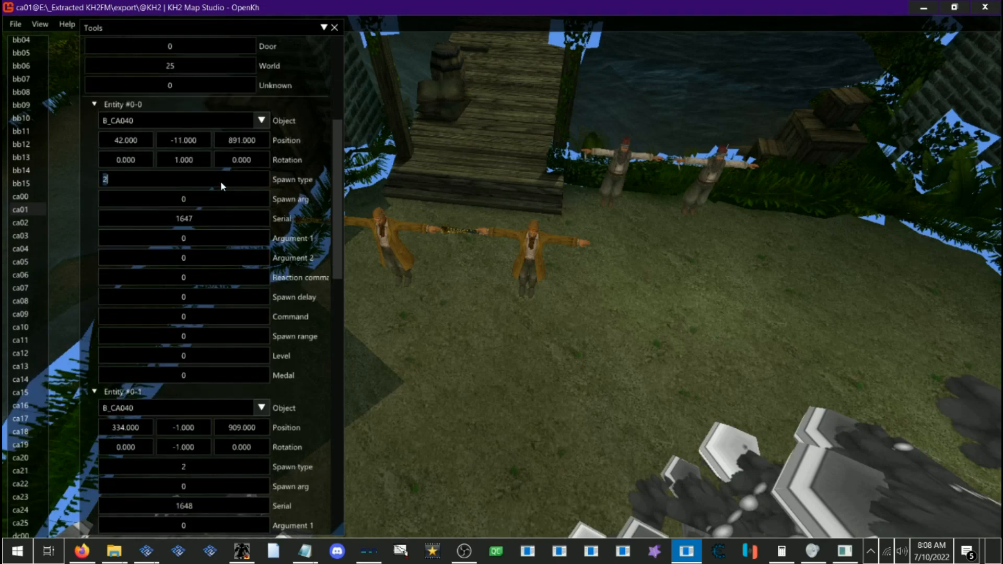
pyautogui.write('0')
pyautogui.press('Return')
pyautogui.scroll(-1, 201, 269)
pyautogui.click(188, 422)
pyautogui.write('0')
pyautogui.press('Return')
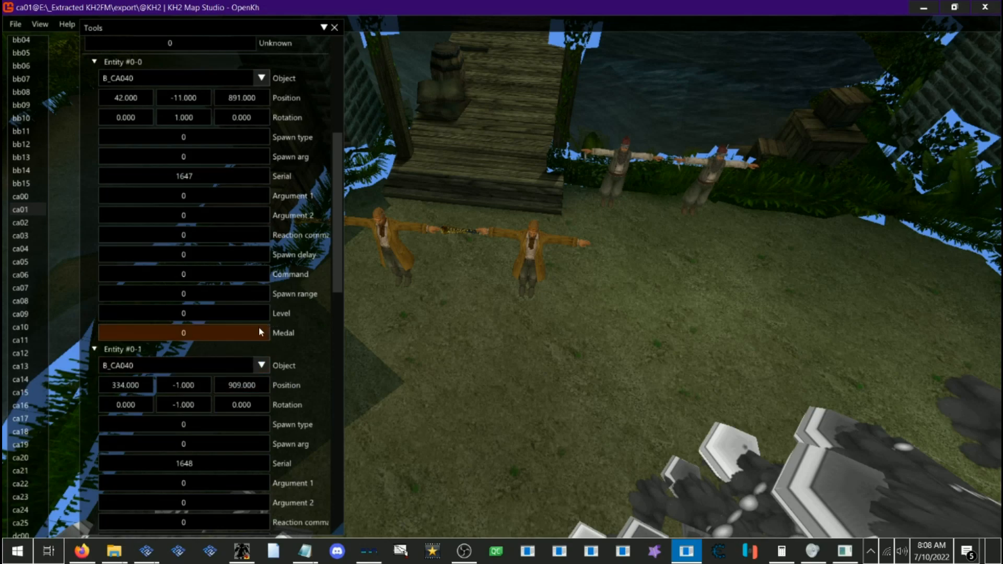
pyautogui.scroll(-1, 279, 313)
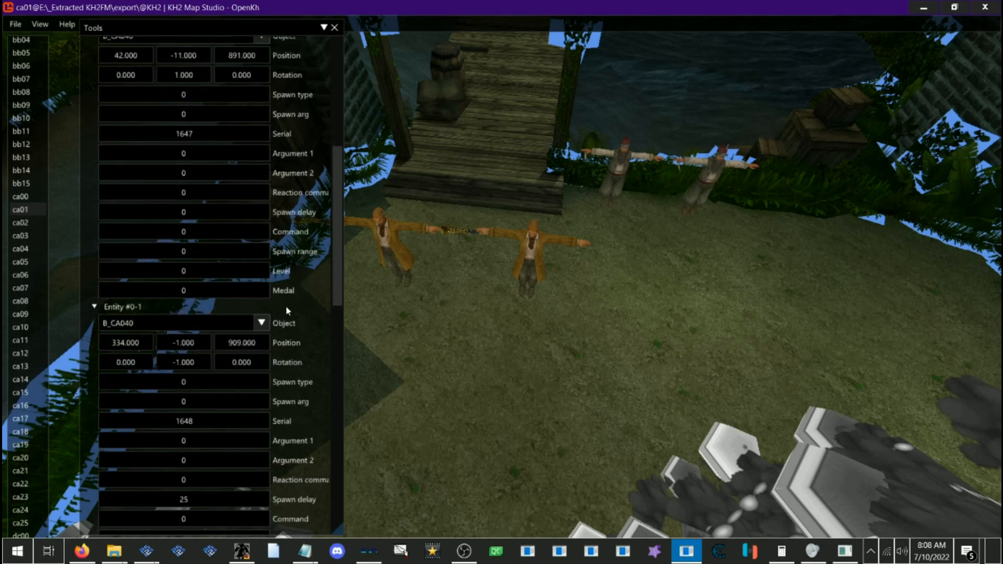
pyautogui.scroll(-1, 287, 311)
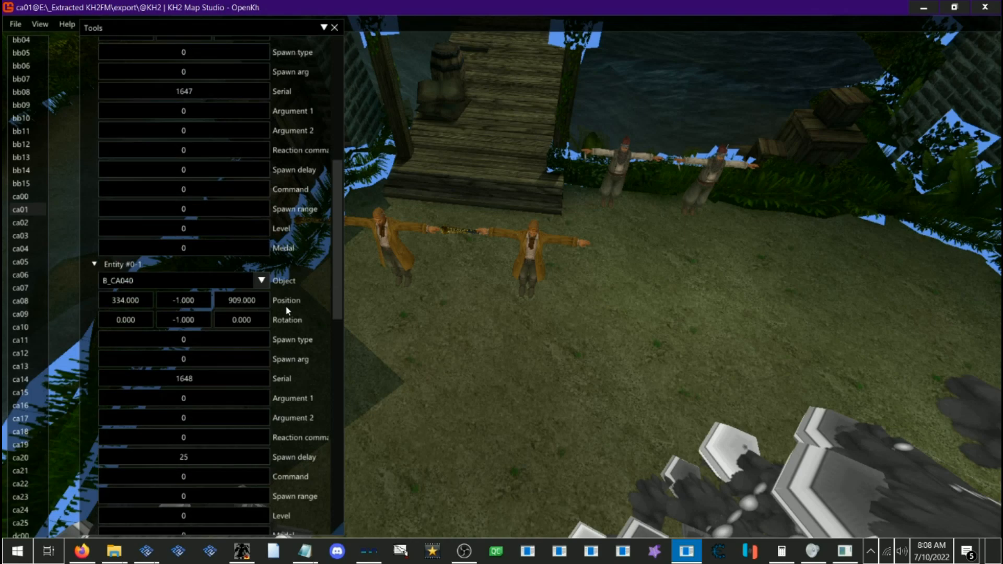
pyautogui.scroll(3, 286, 311)
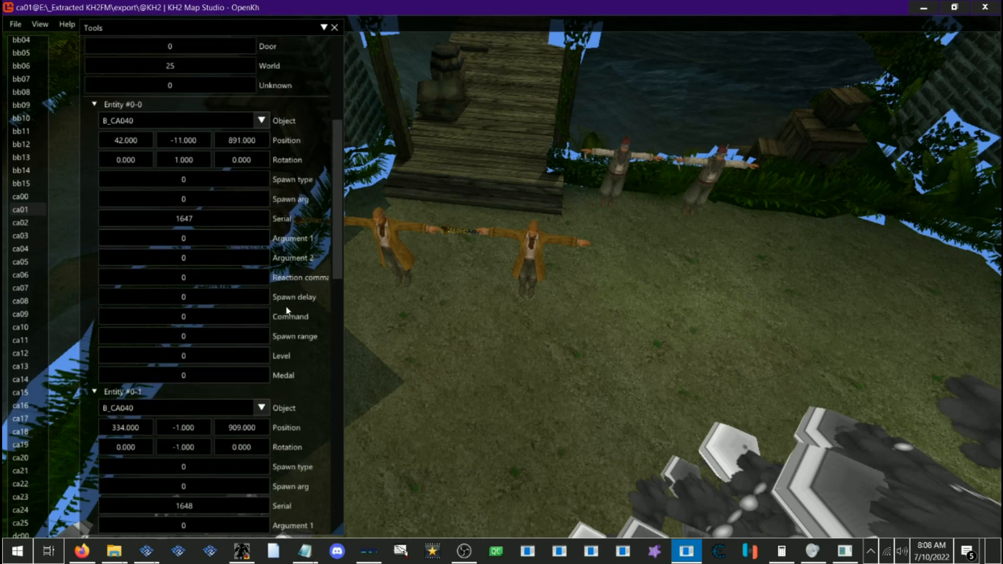
# Step: Rename the existing ca01.ard to ca01 backup5.ard and save the edited ARD as ca01.ard in the VFS ard folder
pyautogui.click(21, 24)
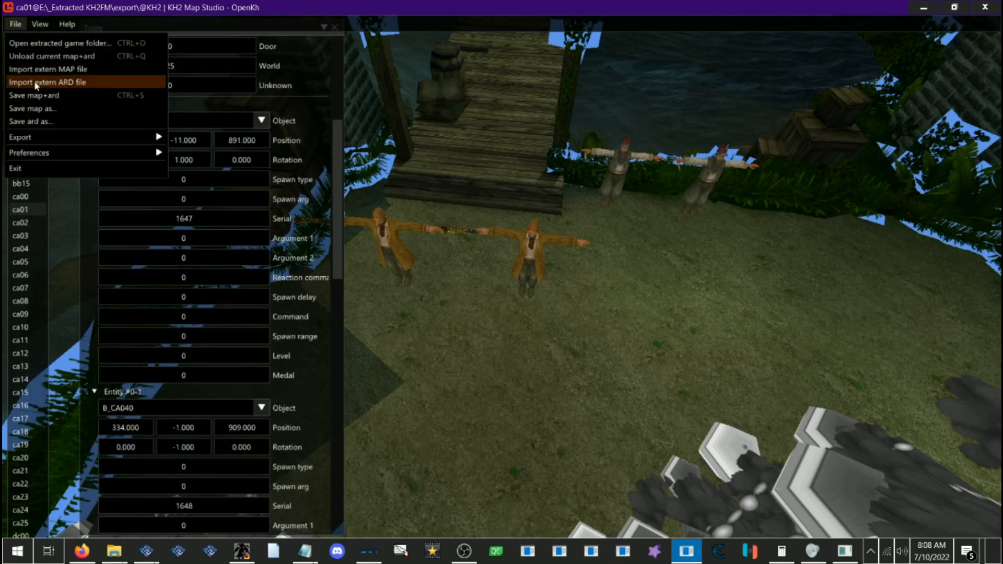
pyautogui.click(34, 123)
pyautogui.doubleClick(338, 202)
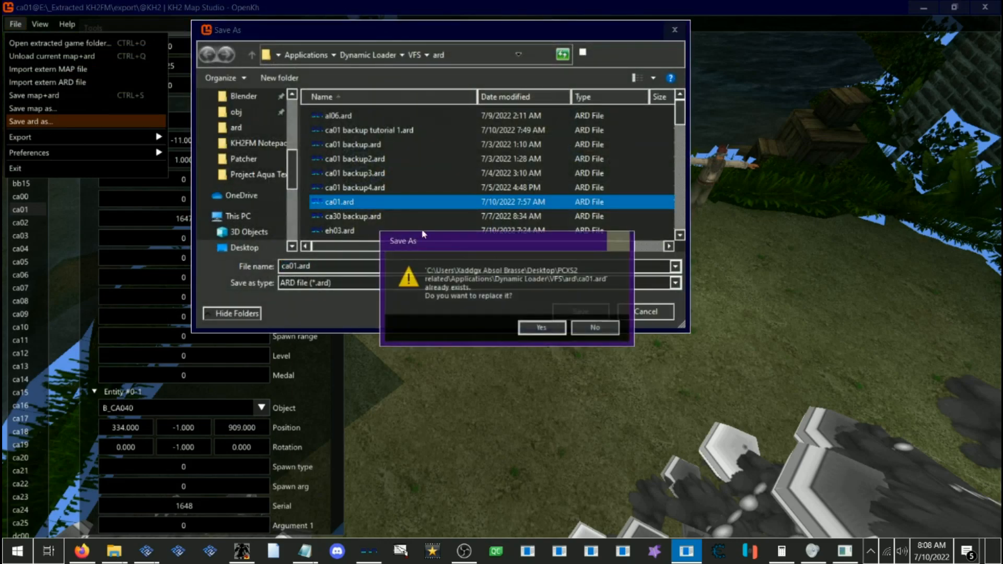
pyautogui.click(598, 330)
pyautogui.click(338, 203)
pyautogui.write('backup5')
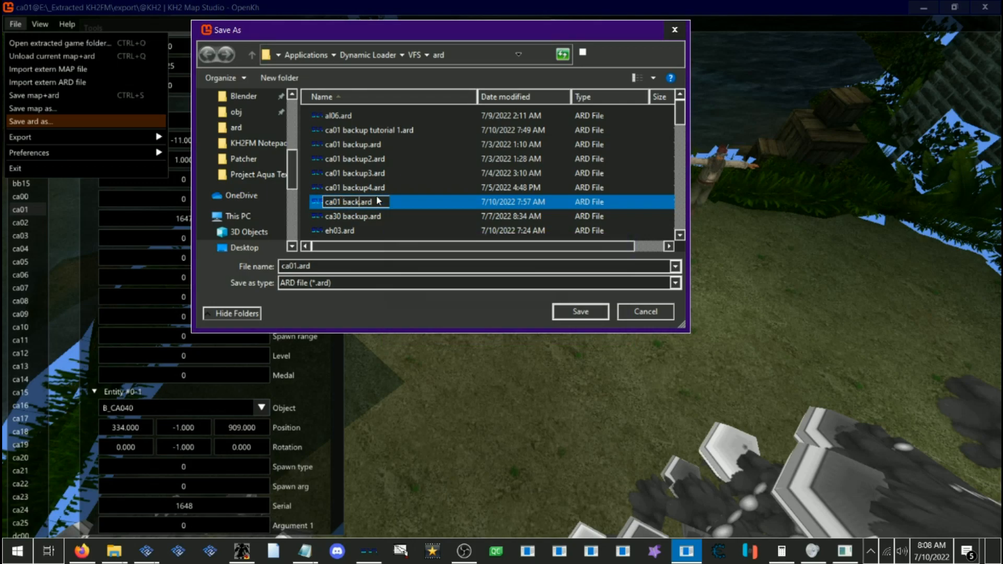
pyautogui.press('Return')
pyautogui.click(601, 310)
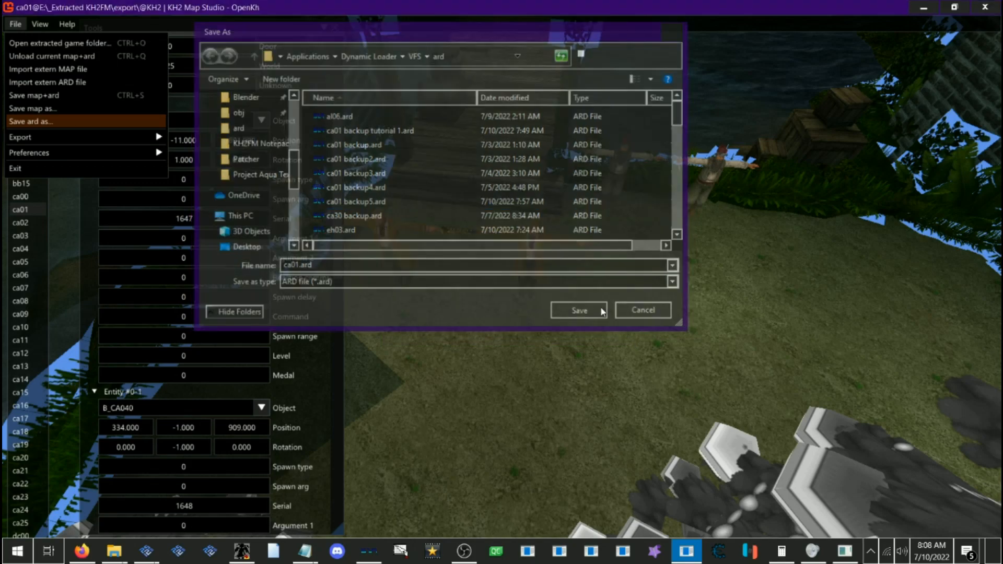
# Step: Switch to PCSX2 and reduce the game window so it sits beside the Dynamic Loader log
pyautogui.click(151, 550)
pyautogui.click(209, 496)
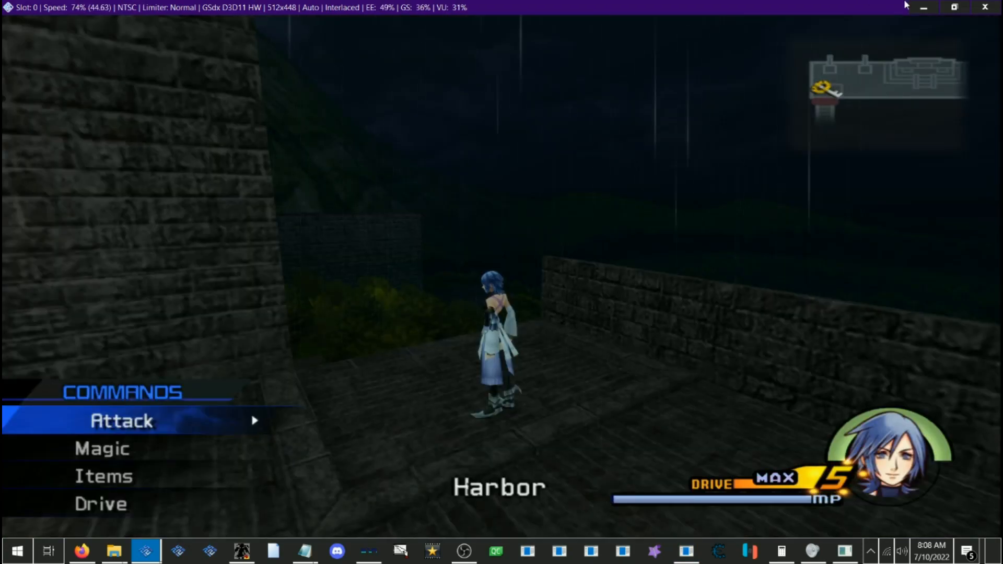
pyautogui.doubleClick(905, 6)
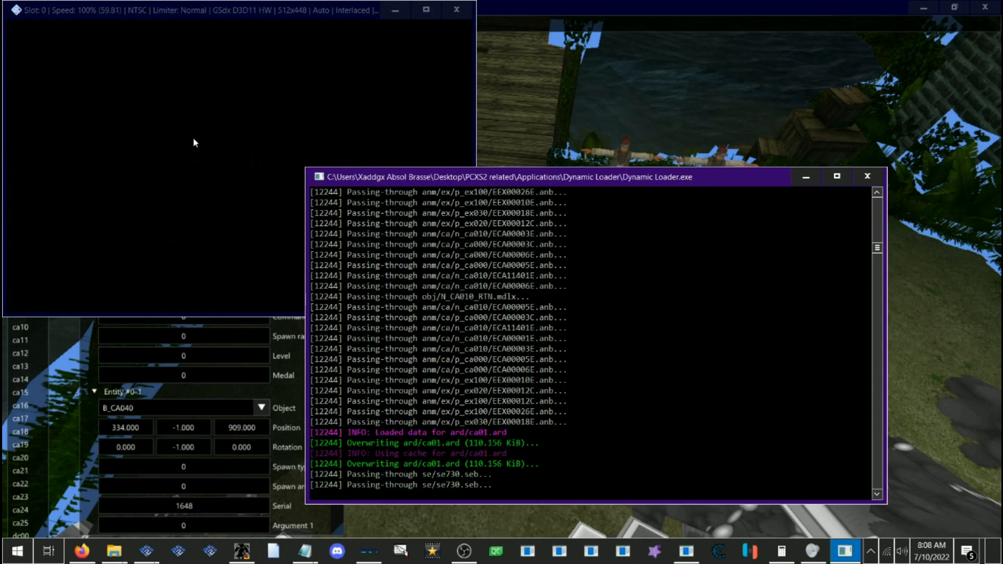
pyautogui.click(193, 139)
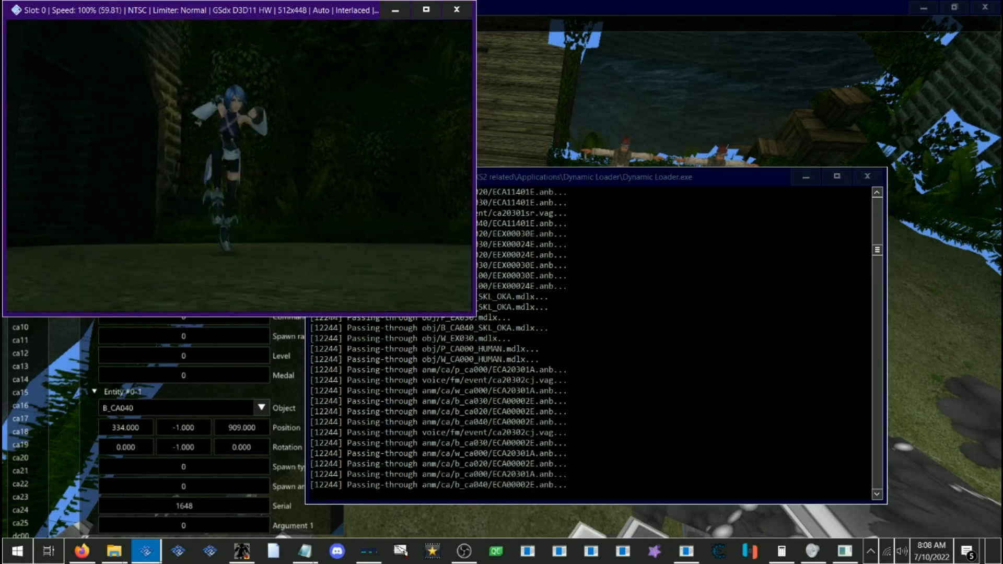
# Step: Skip the Harbor battle's opening cutscene and leave the party menu to start the fight
pyautogui.press('Return')
pyautogui.press('Down')
pyautogui.press('x')
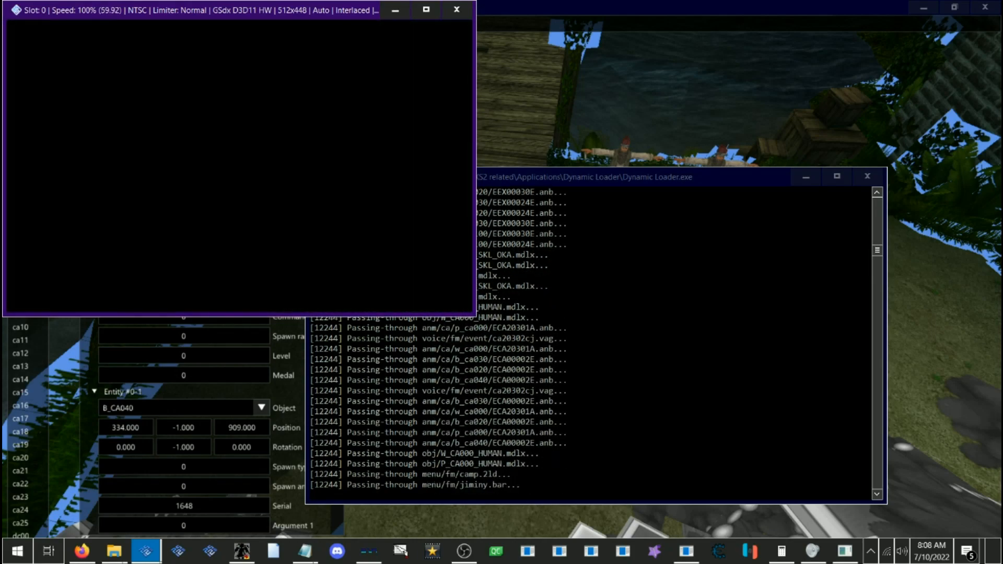
pyautogui.press('x')
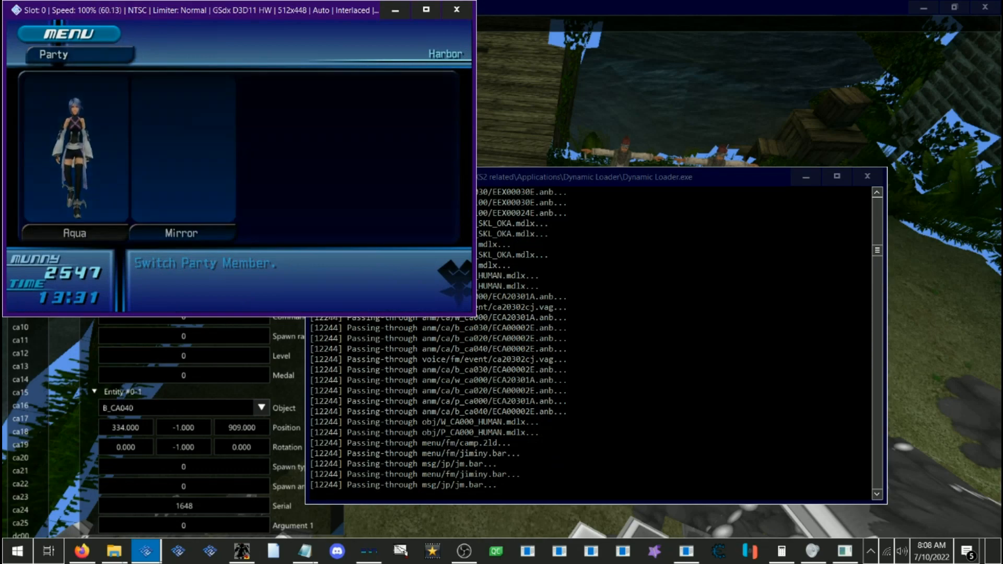
pyautogui.press('c')
pyautogui.press('c')
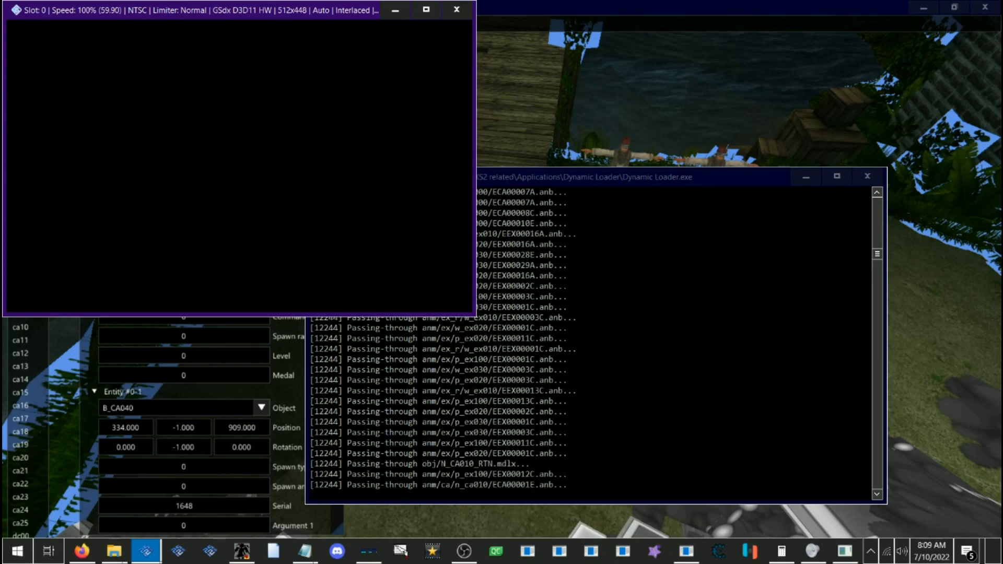
# Step: Skip the post-battle cutscene, and exit the Peddler's Shop to the World Map through the save point
pyautogui.press('Return')
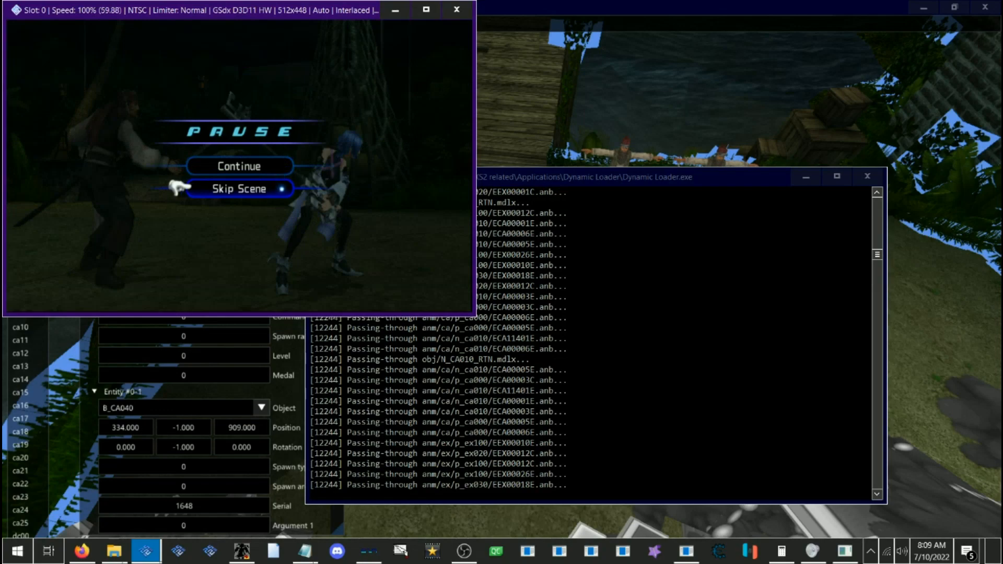
pyautogui.press('Return')
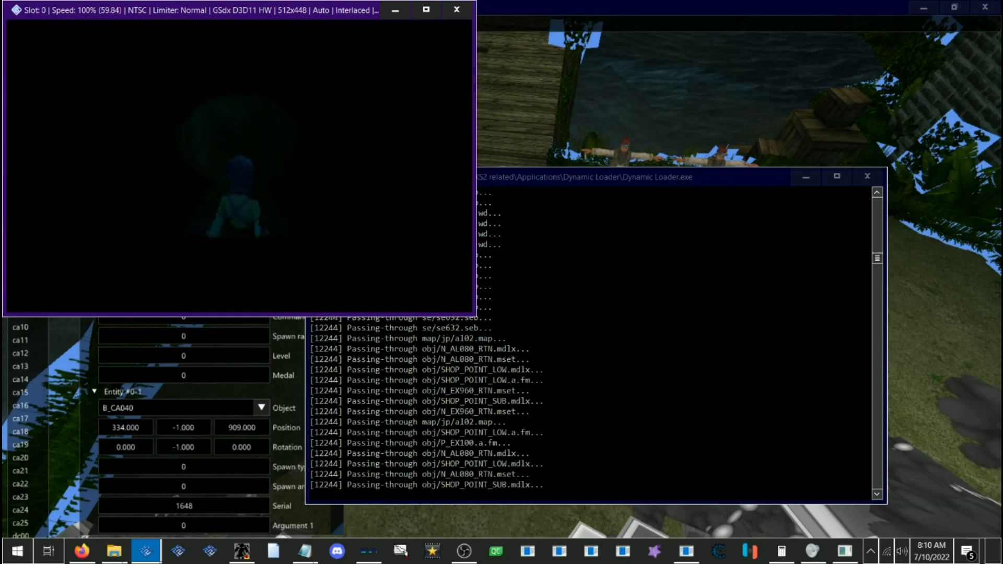
pyautogui.press('i')
pyautogui.press('Down')
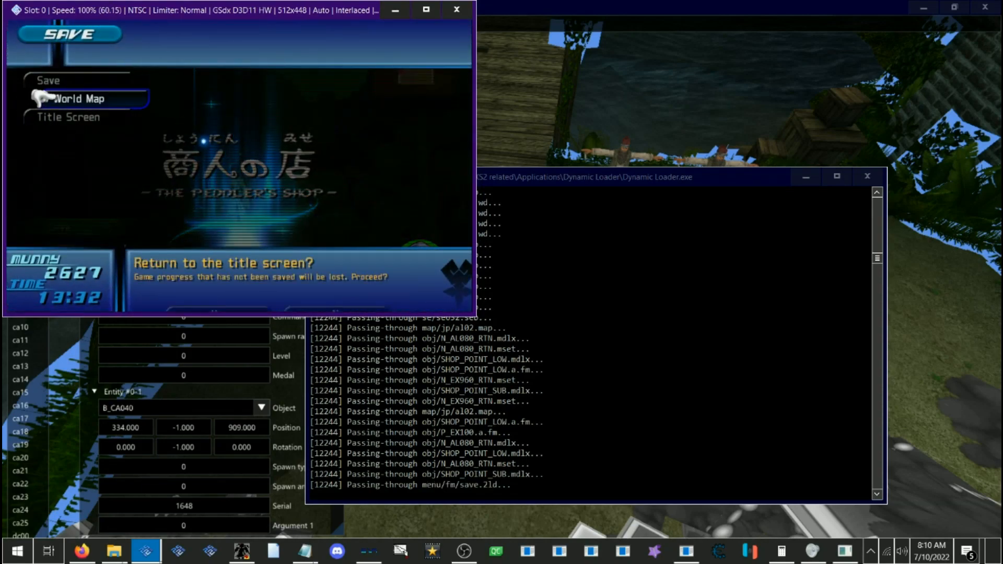
pyautogui.press('k')
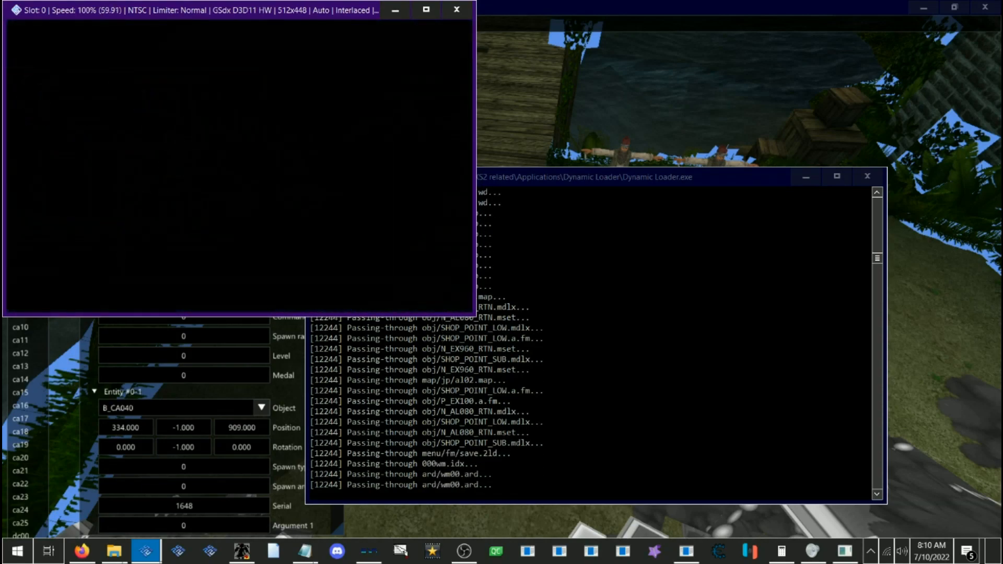